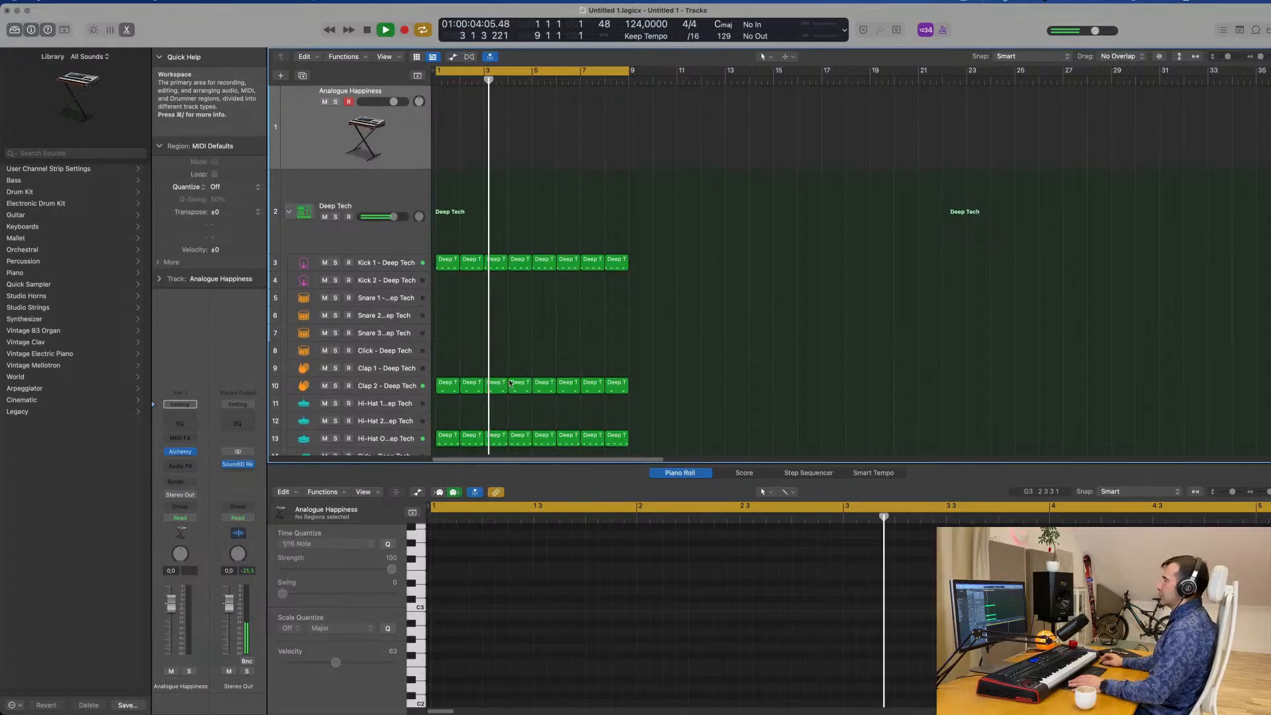
Select the Hi-Hat Open track and lower its volume to -18.0 dB during playback.
{"action": "left_click", "coordinate": [389, 440]}
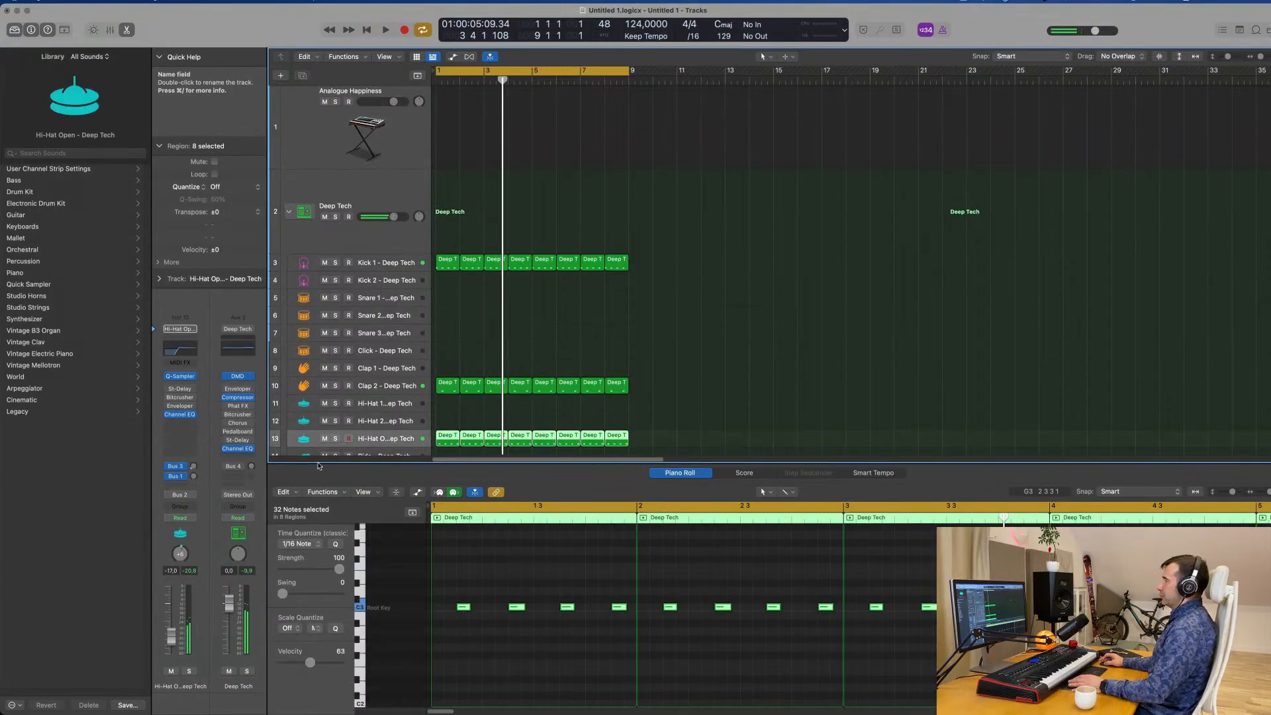
{"action": "key", "text": "space"}
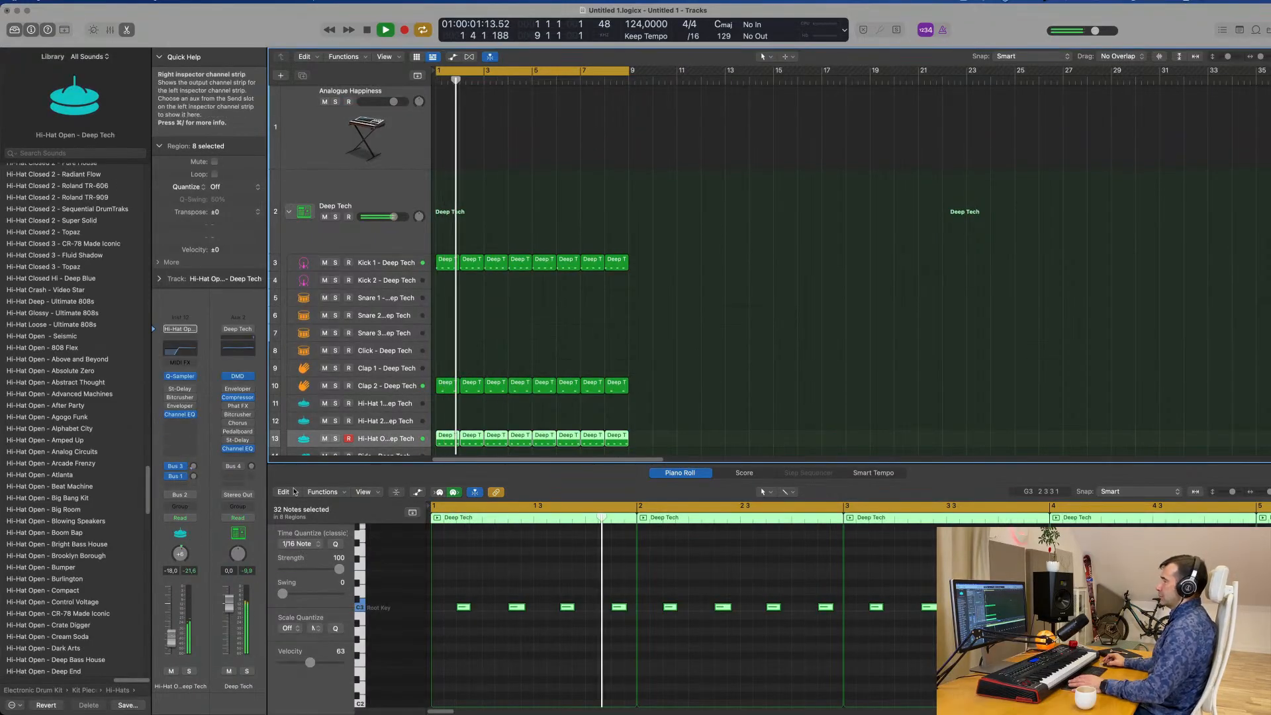
In the Kick 1 track's Channel EQ, disable the low-cut band and boost the 75 Hz low shelf to +7.2 dB.
{"action": "left_click", "coordinate": [382, 266]}
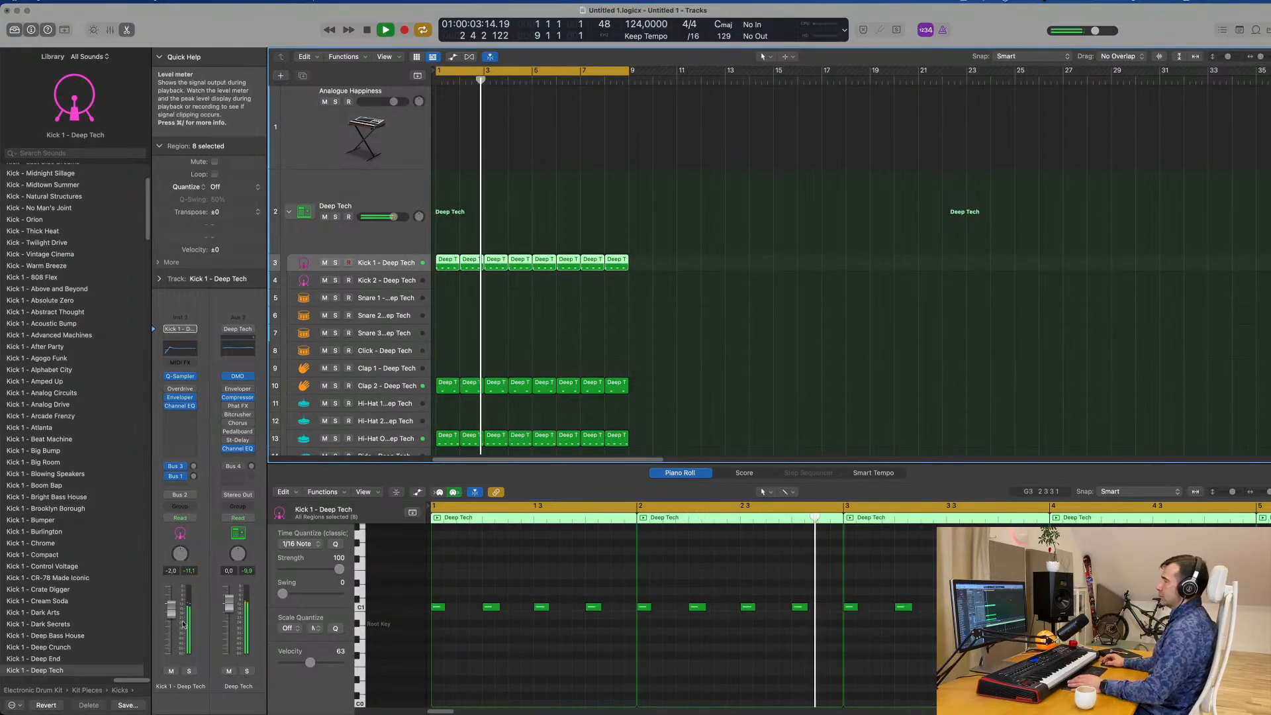
{"action": "left_click", "coordinate": [184, 353]}
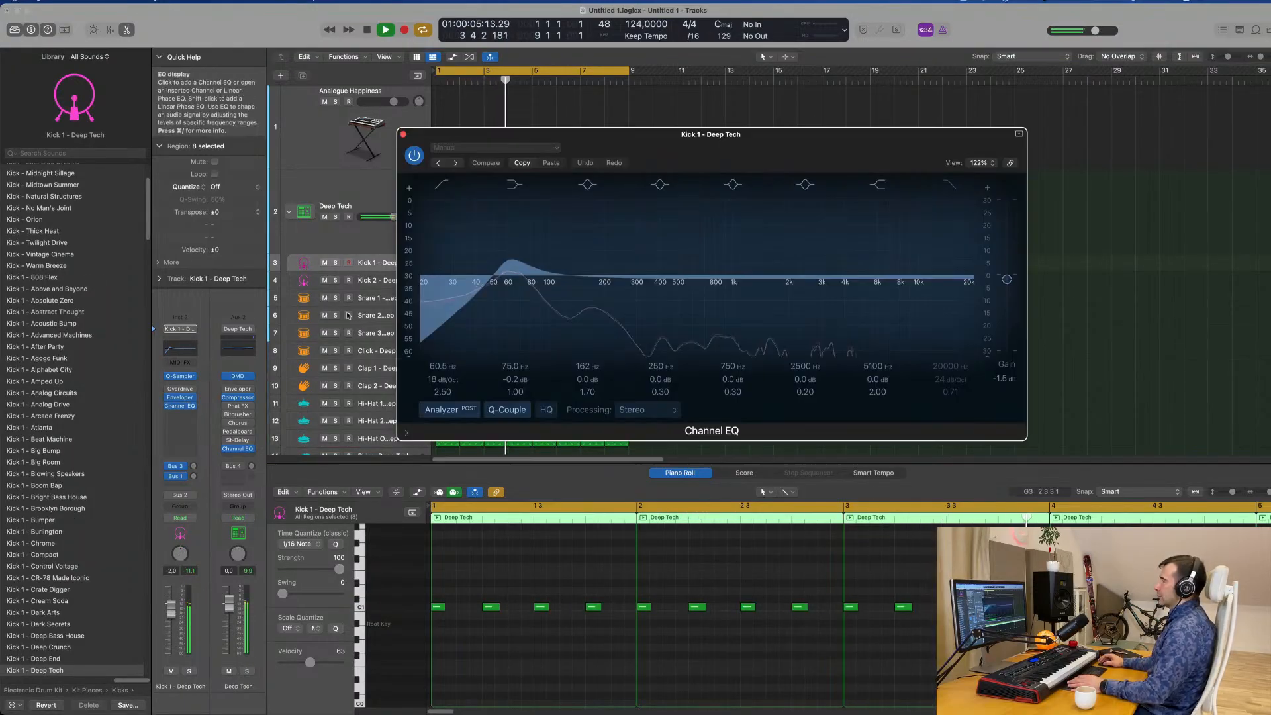
{"action": "left_click_drag", "start_coordinate": [491, 284], "coordinate": [501, 286]}
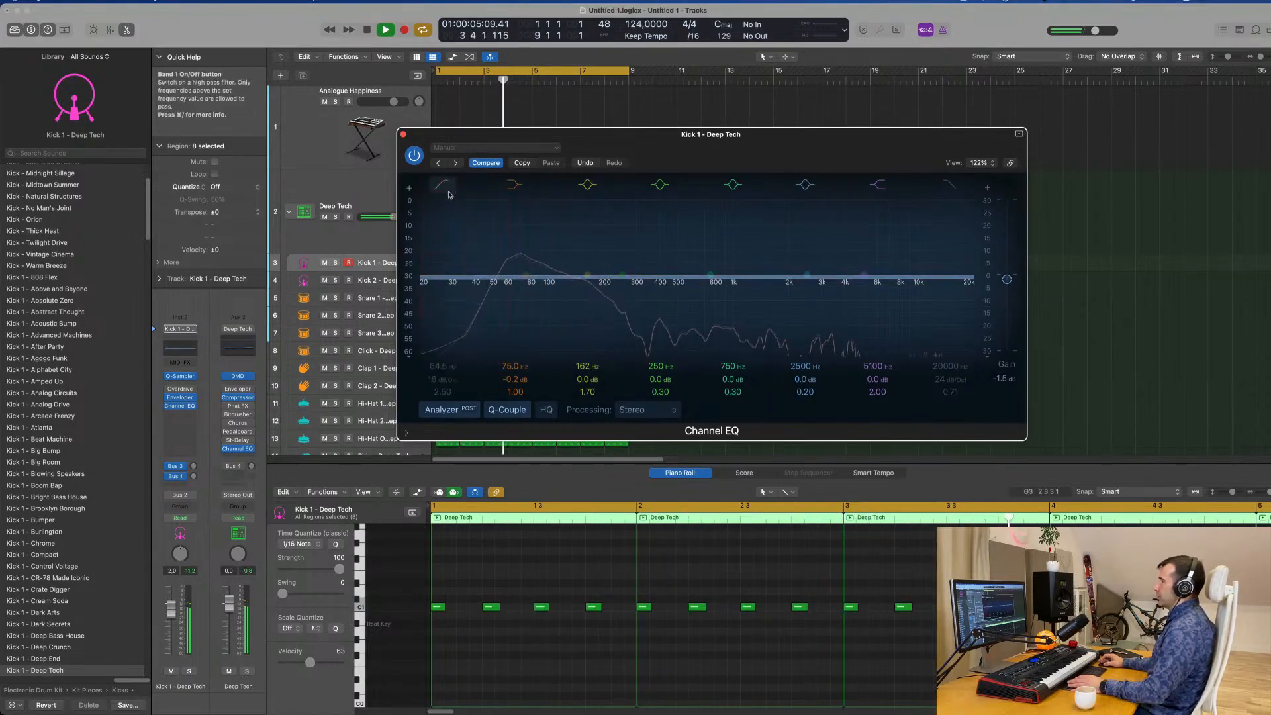
{"action": "mouse_move", "coordinate": [515, 379]}
{"action": "left_mouse_down"}
{"action": "mouse_move", "coordinate": [515, 364]}
{"action": "mouse_move", "coordinate": [515, 392]}
{"action": "left_mouse_up"}
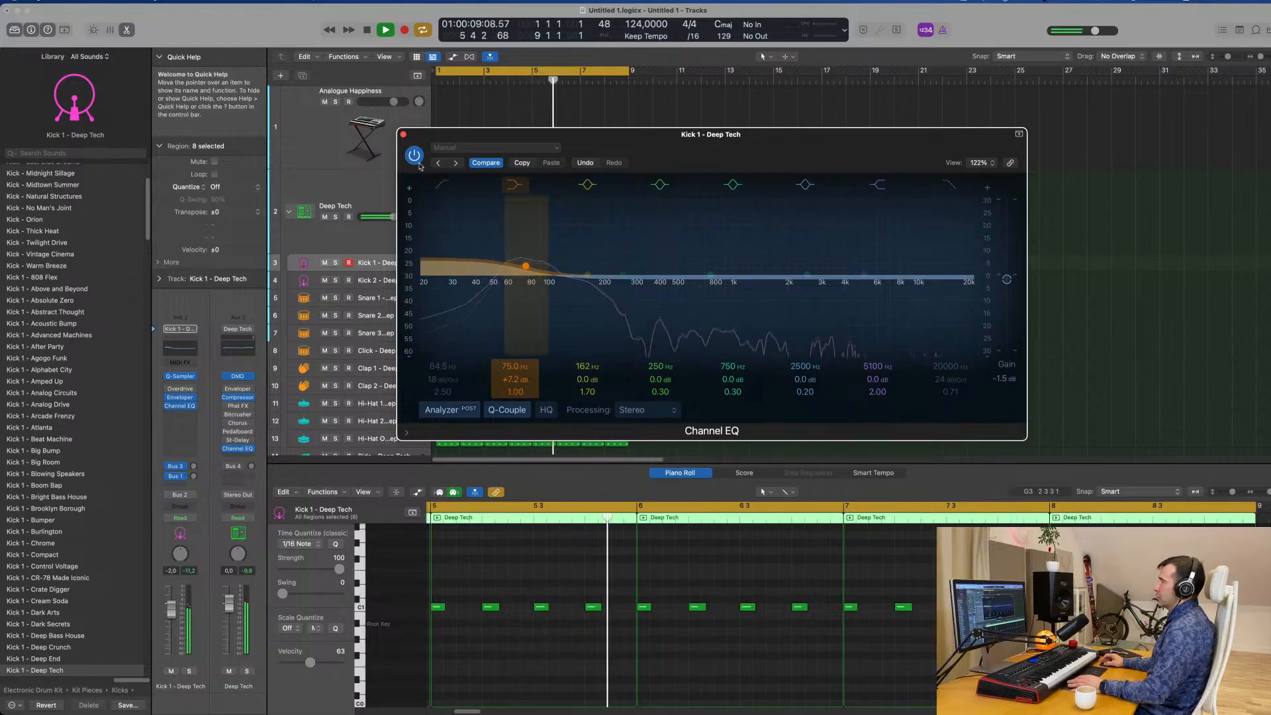
{"action": "left_click", "coordinate": [403, 135]}
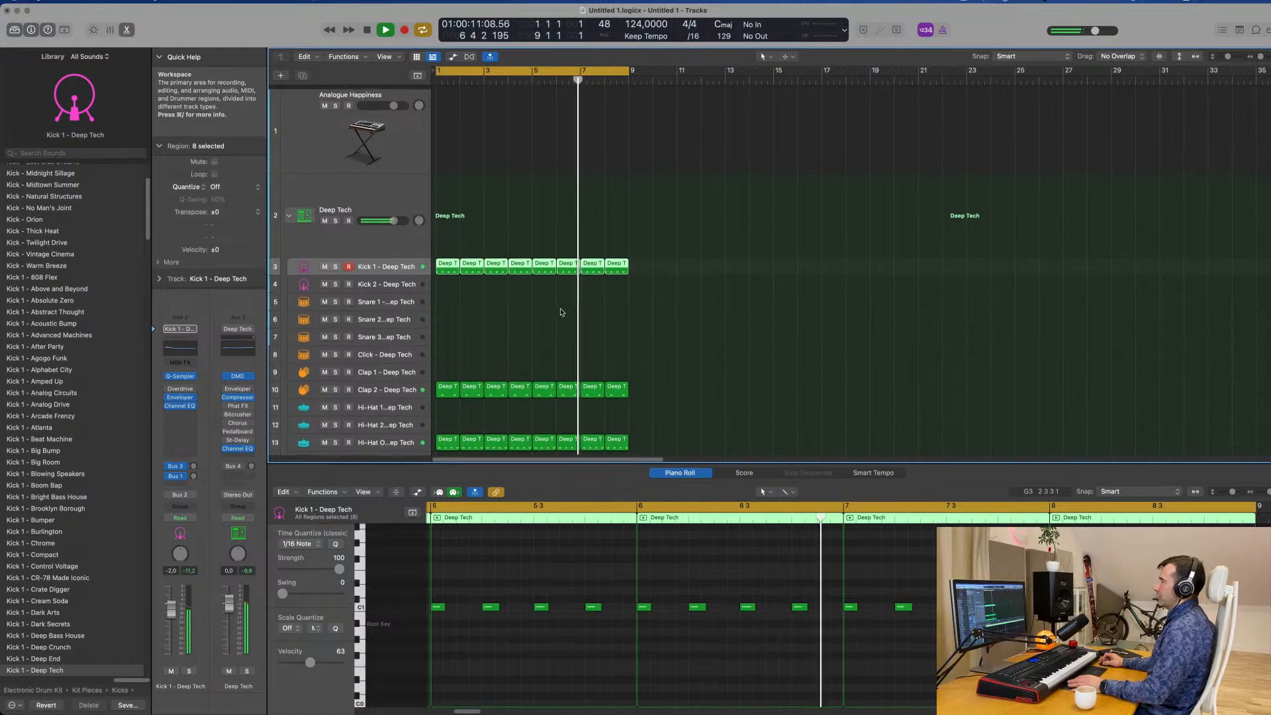
Restart playback from the beginning and lower the Analogue Happiness track's volume to -7.4 dB.
{"action": "key", "text": "Return"}
{"action": "left_click", "coordinate": [388, 133]}
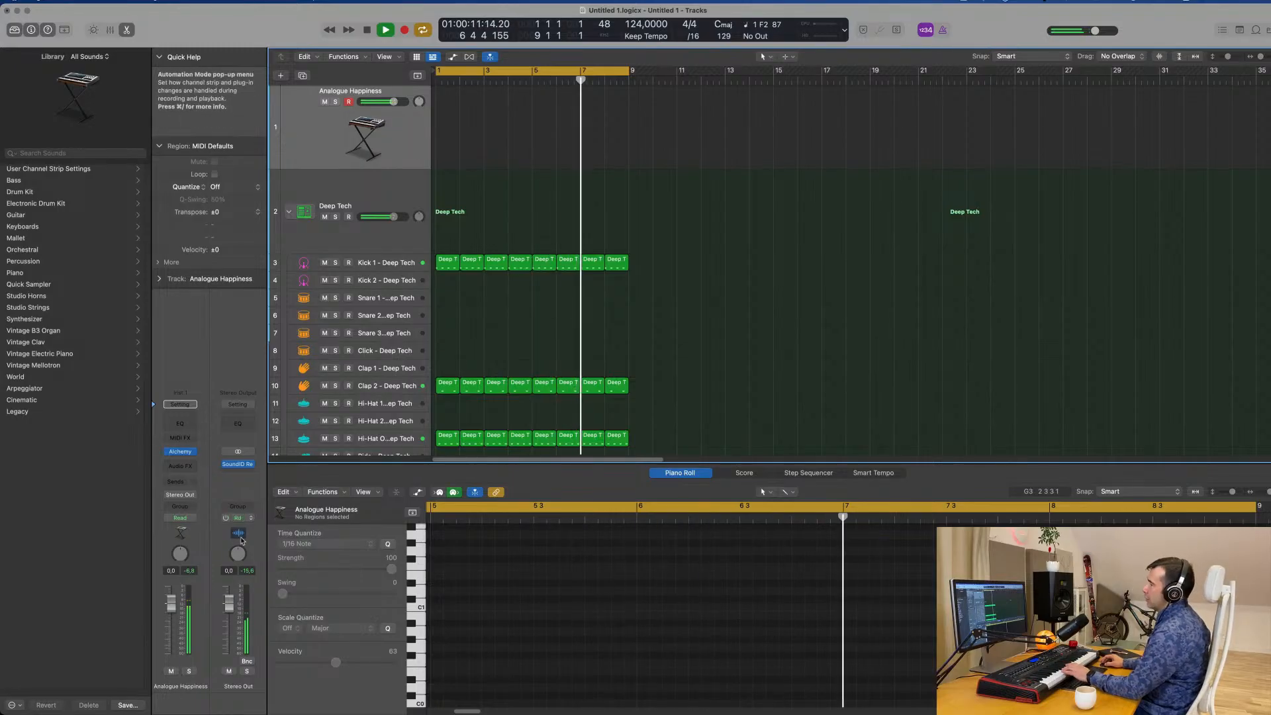
{"action": "left_click_drag", "start_coordinate": [177, 610], "coordinate": [172, 638]}
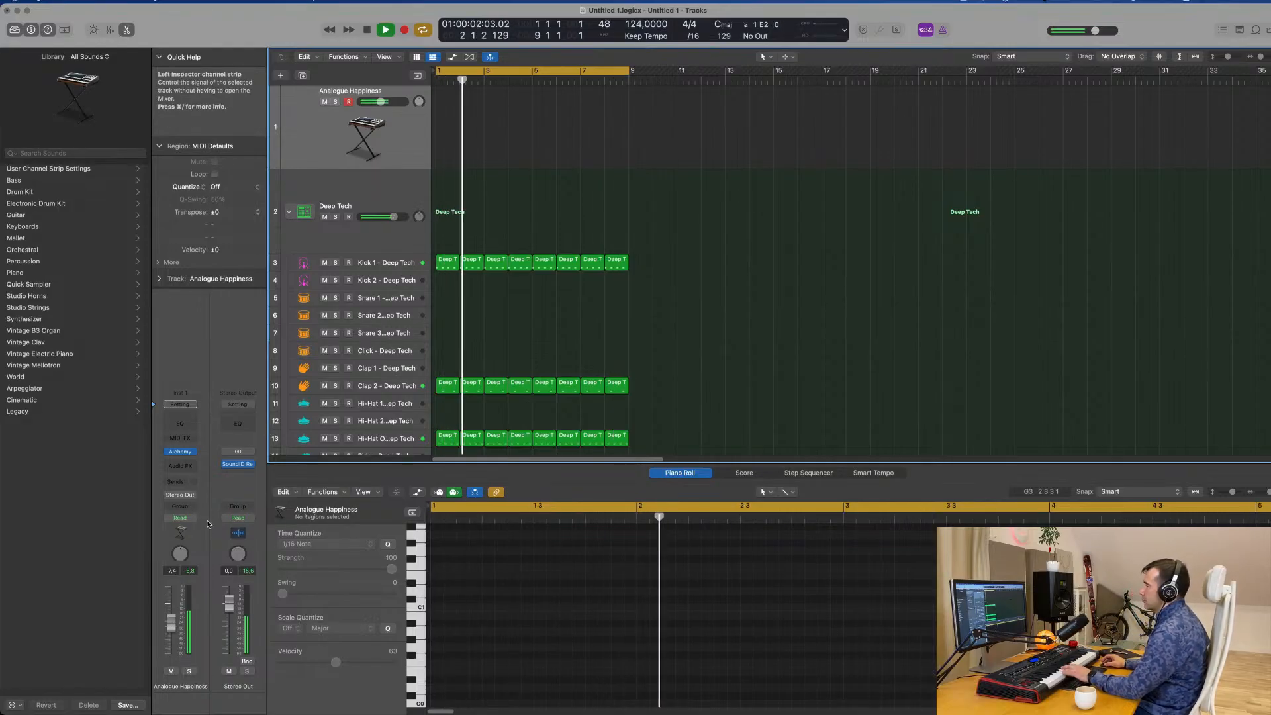
Record a two-bar MIDI bass line on the Analogue Happiness track and move the region to the start of bar 1.
{"action": "mouse_move", "coordinate": [252, 468]}
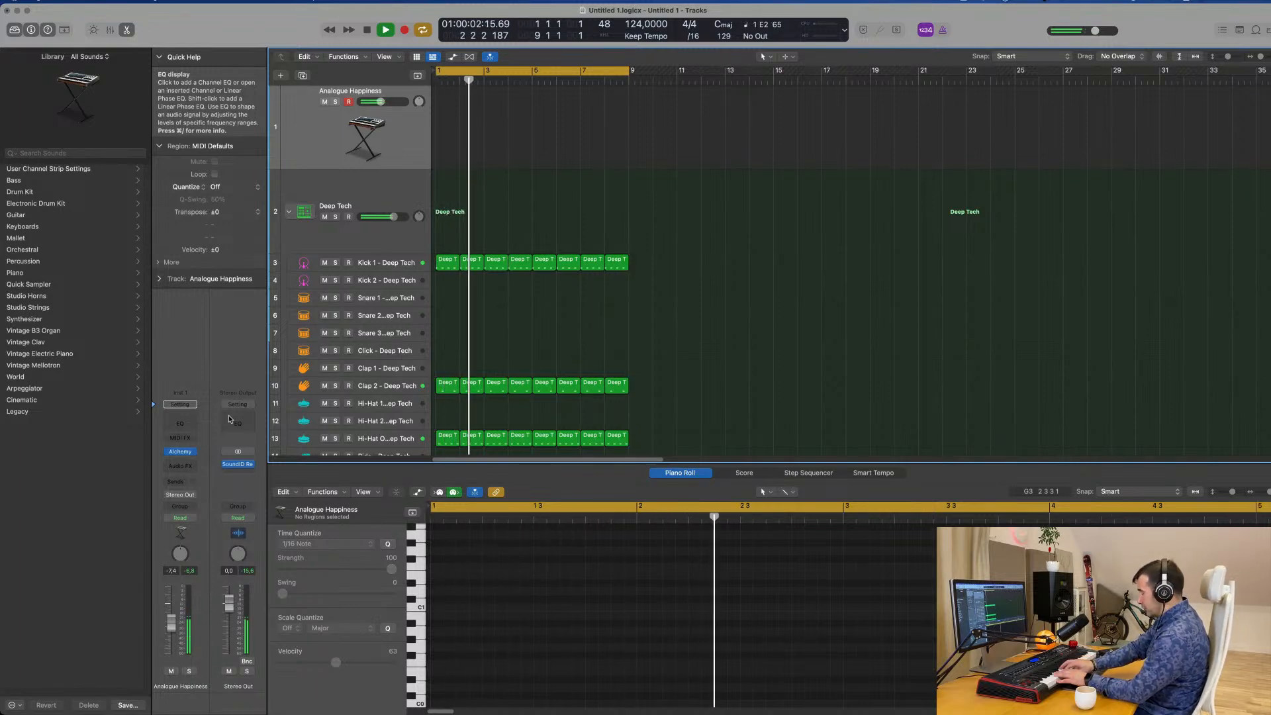
{"action": "key", "text": "r"}
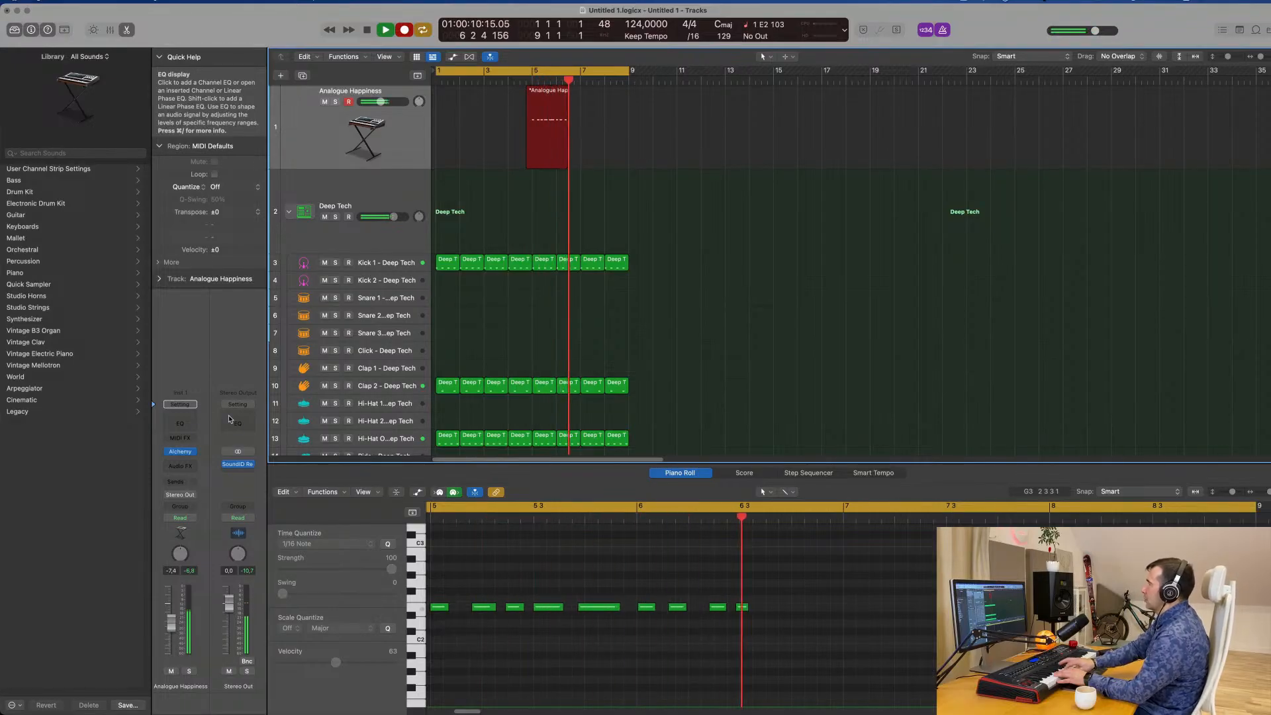
{"action": "key", "text": "space"}
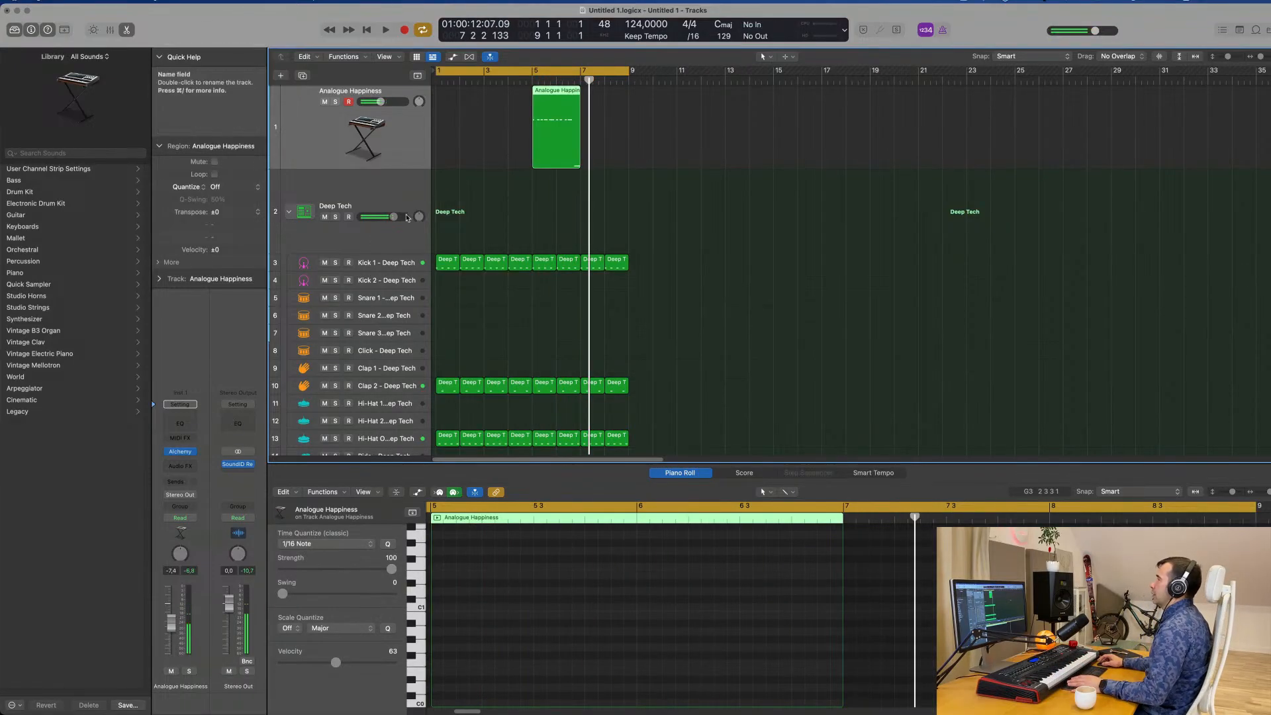
{"action": "left_click_drag", "start_coordinate": [564, 98], "coordinate": [468, 96]}
Shorten the fifth E2 note of the bass region to a length of 0 0 2 0 in the Piano Roll.
{"action": "key", "text": "e"}
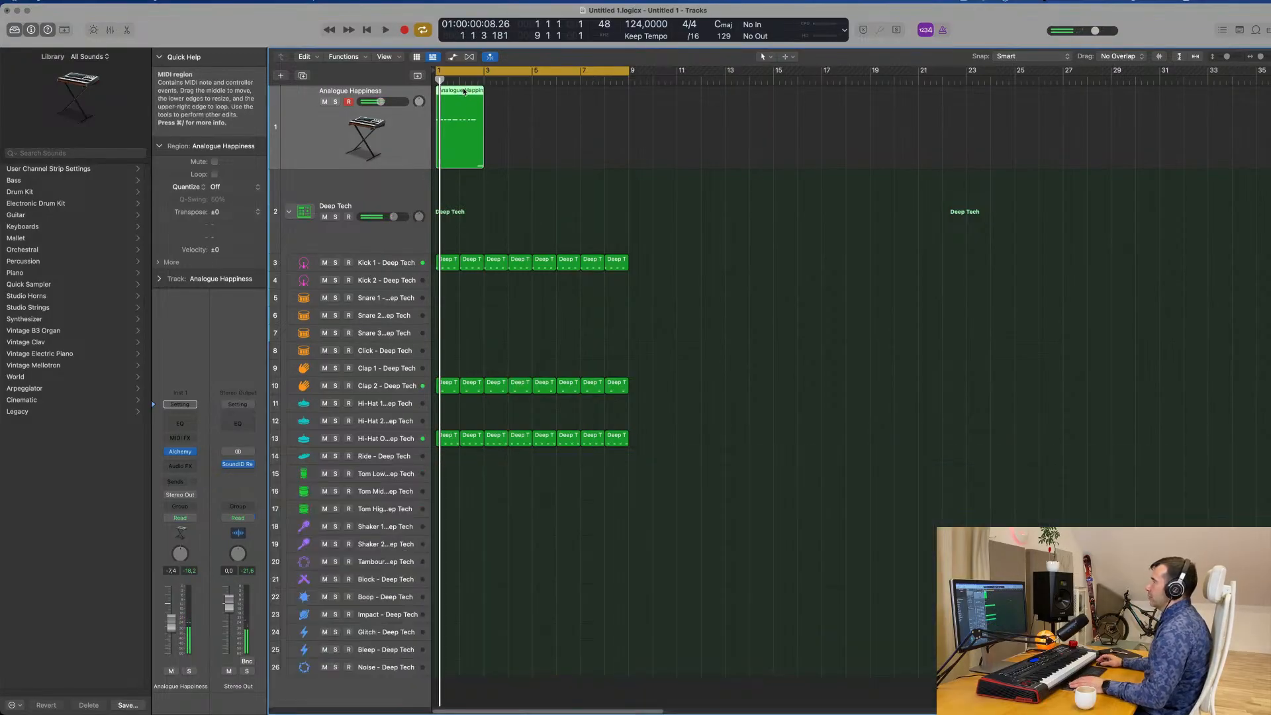
{"action": "key", "text": "e"}
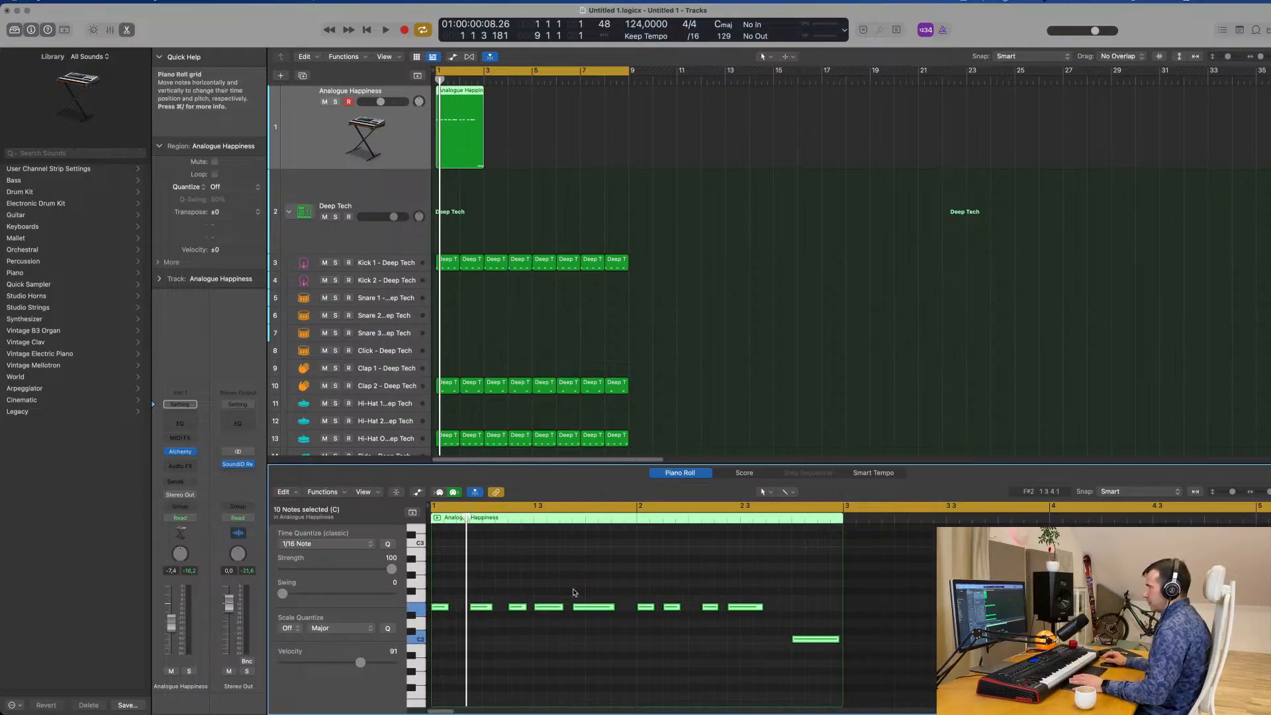
{"action": "key", "text": "space"}
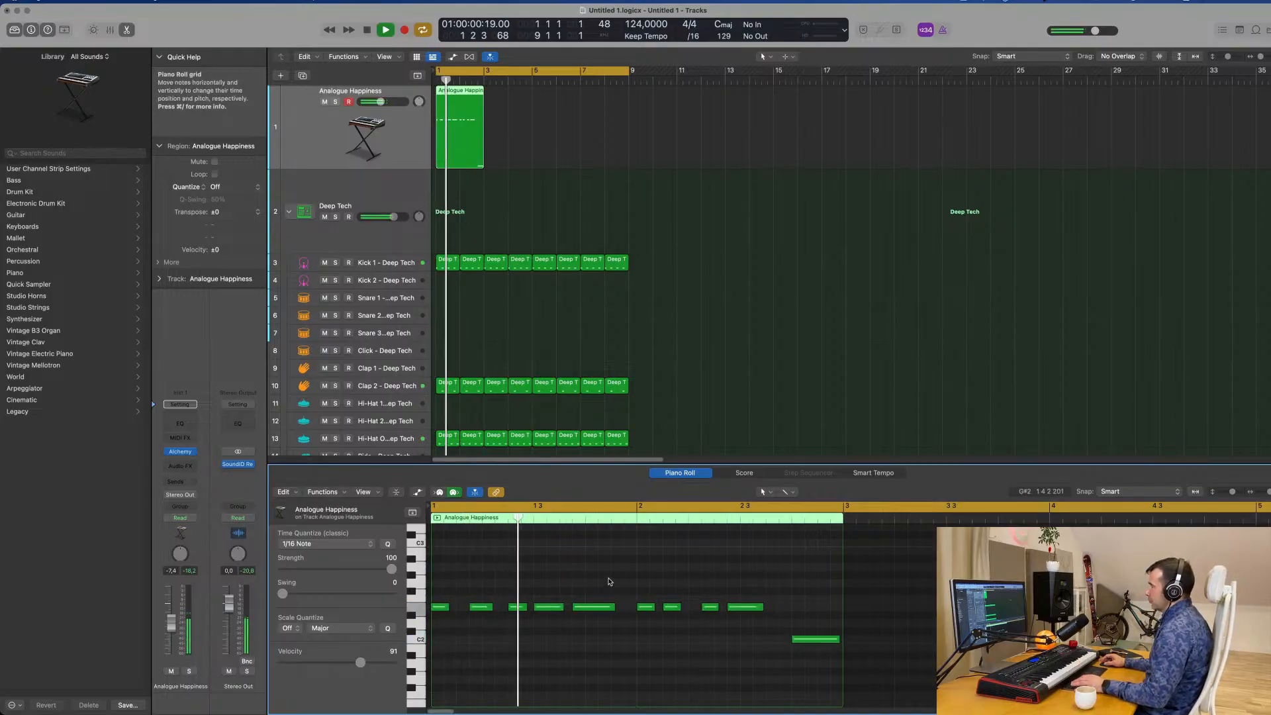
{"action": "key", "text": "super+Right"}
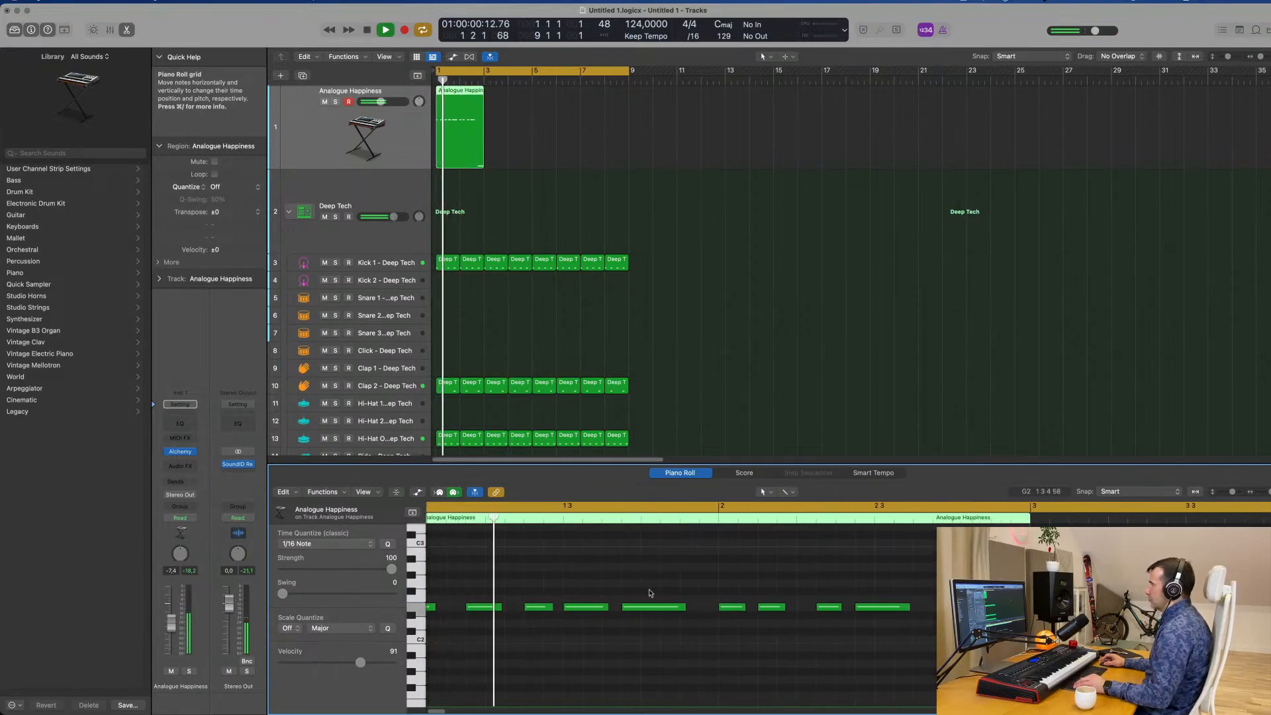
{"action": "key", "text": "space"}
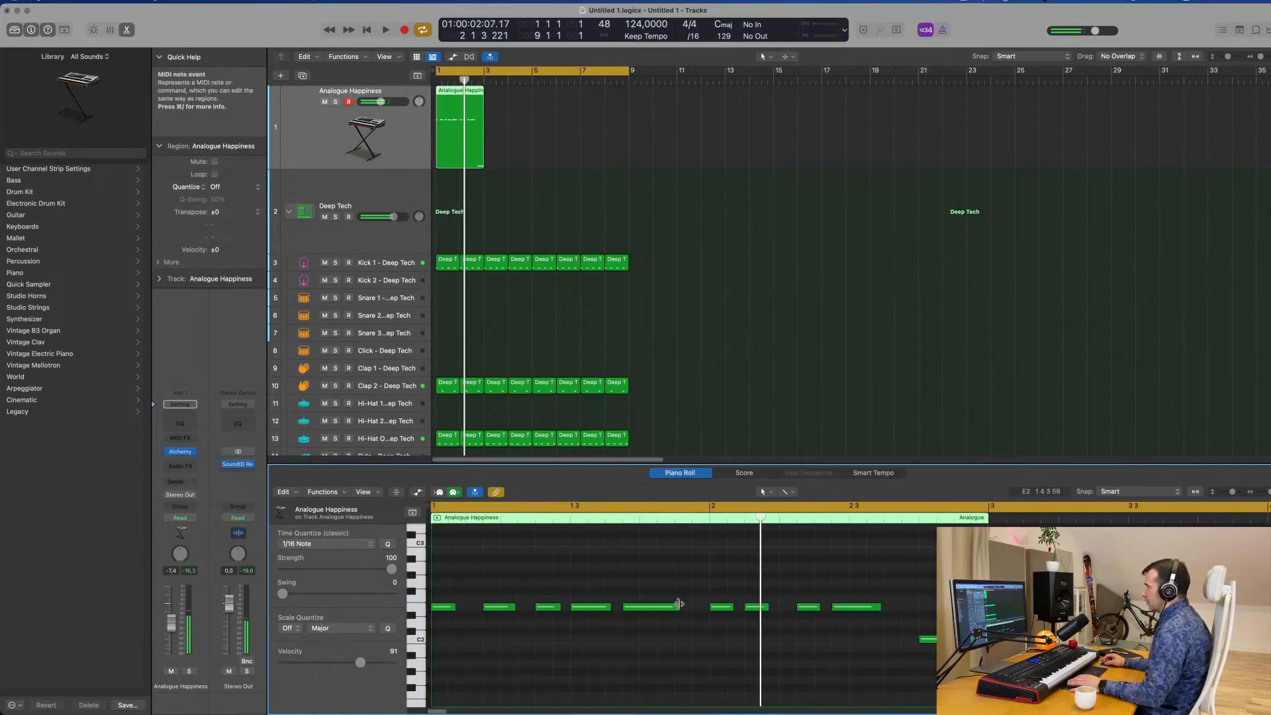
{"action": "left_click_drag", "start_coordinate": [678, 607], "coordinate": [676, 606]}
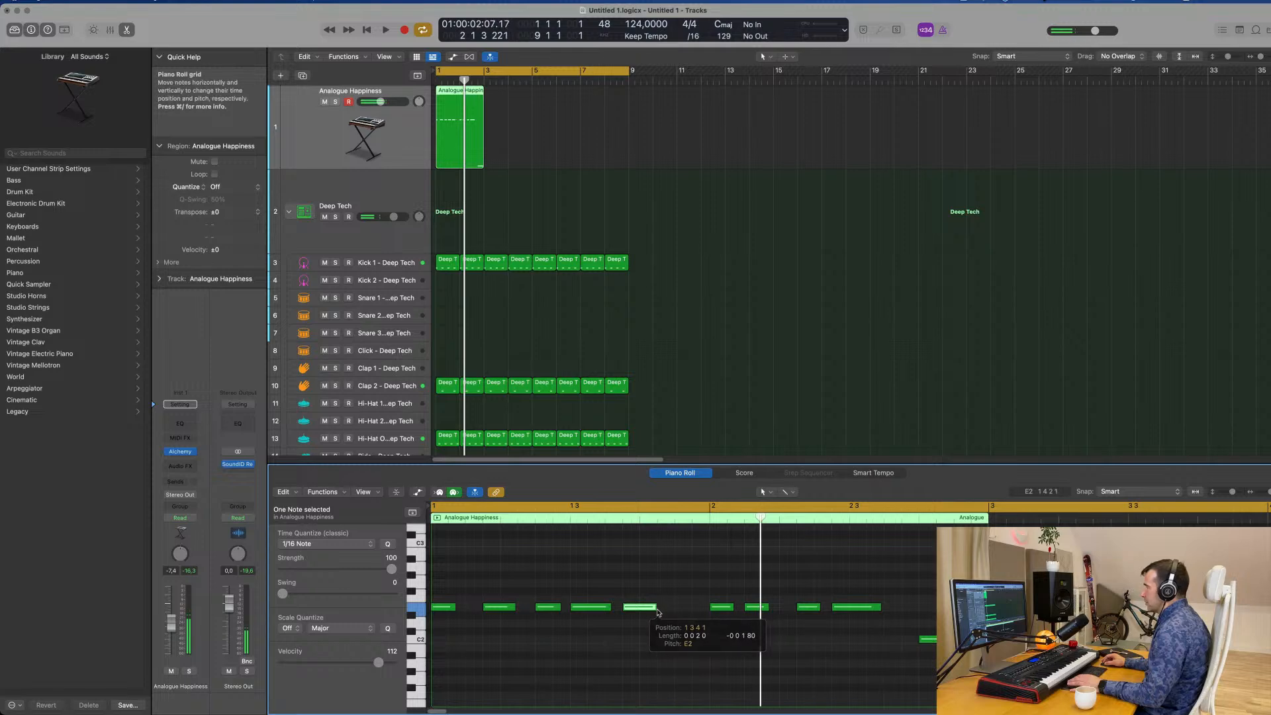
Shorten the fourth and third E2 notes of the bass region, select its final C2 note, and play the result.
{"action": "key", "text": "space"}
{"action": "key", "text": "space"}
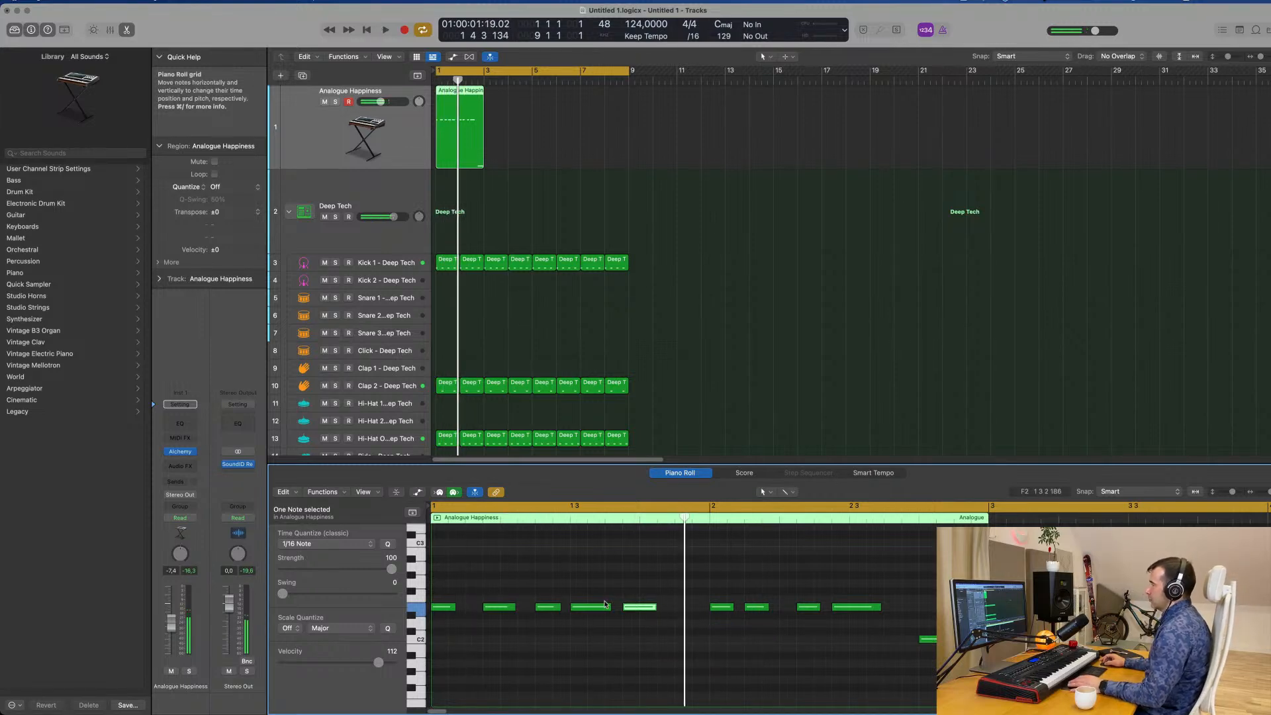
{"action": "key", "text": "space"}
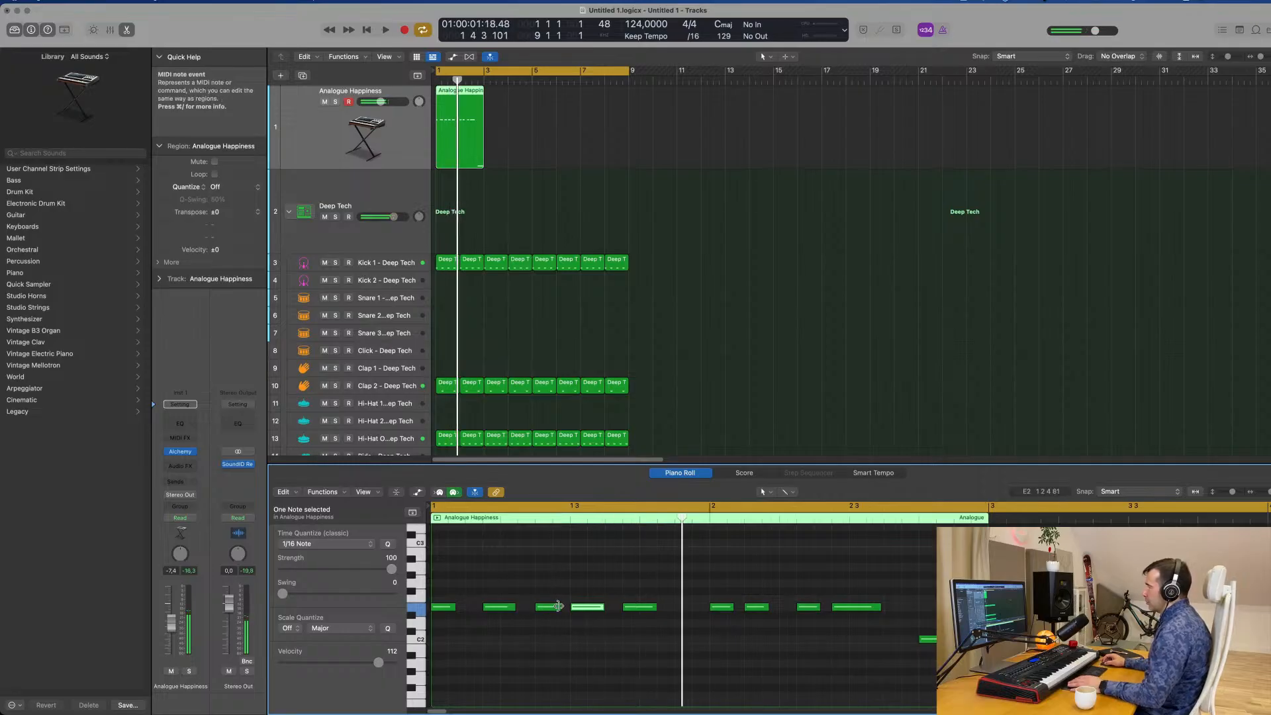
{"action": "left_click_drag", "start_coordinate": [558, 607], "coordinate": [514, 607]}
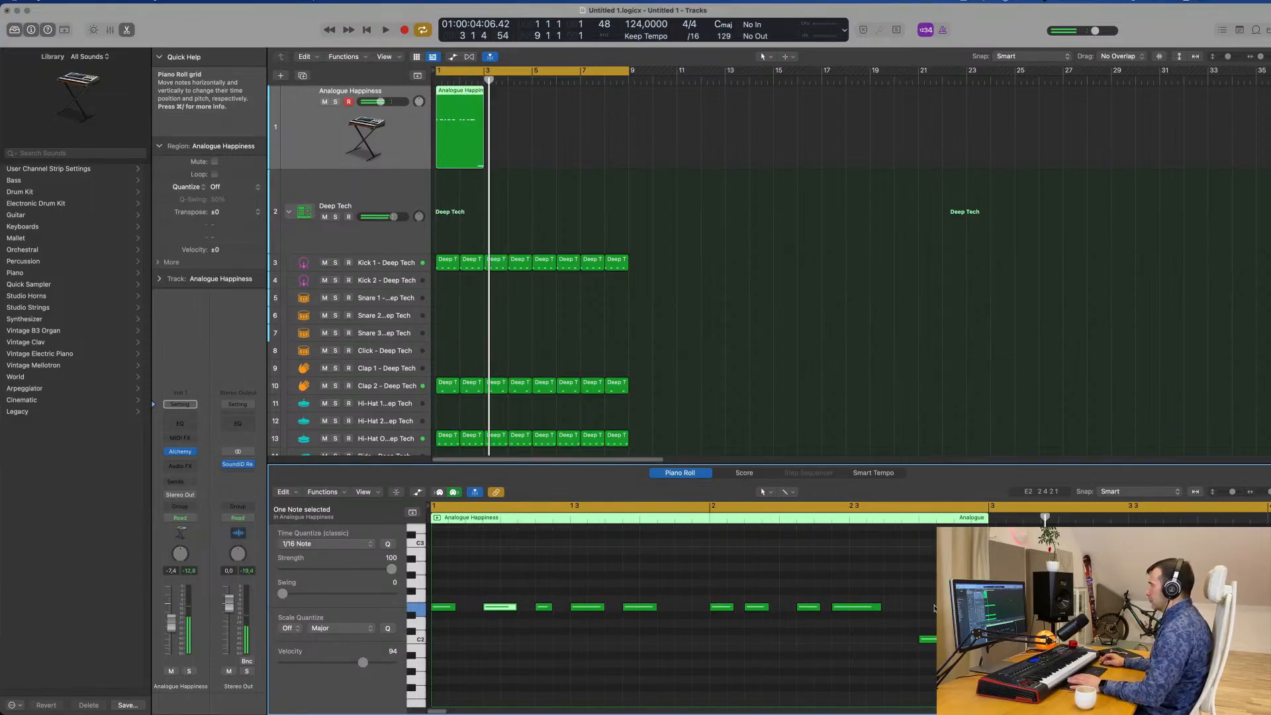
{"action": "key", "text": "space"}
{"action": "left_click", "coordinate": [978, 639]}
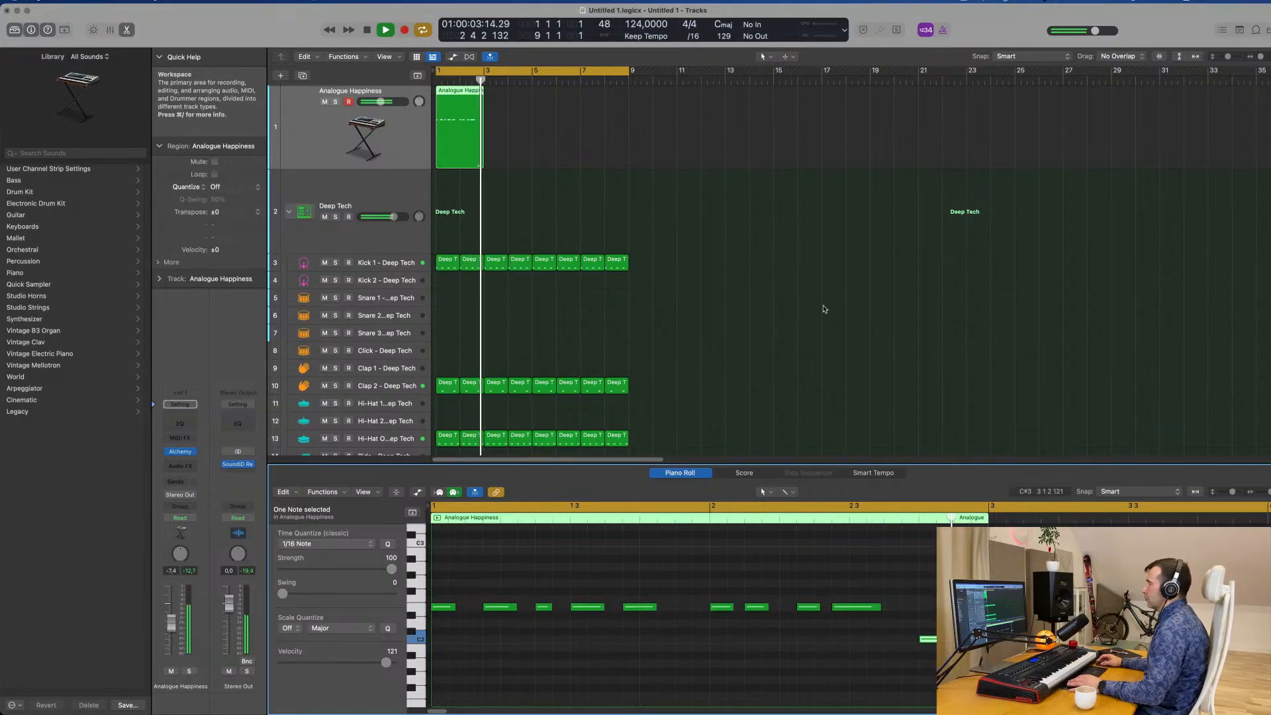
{"action": "key", "text": "space"}
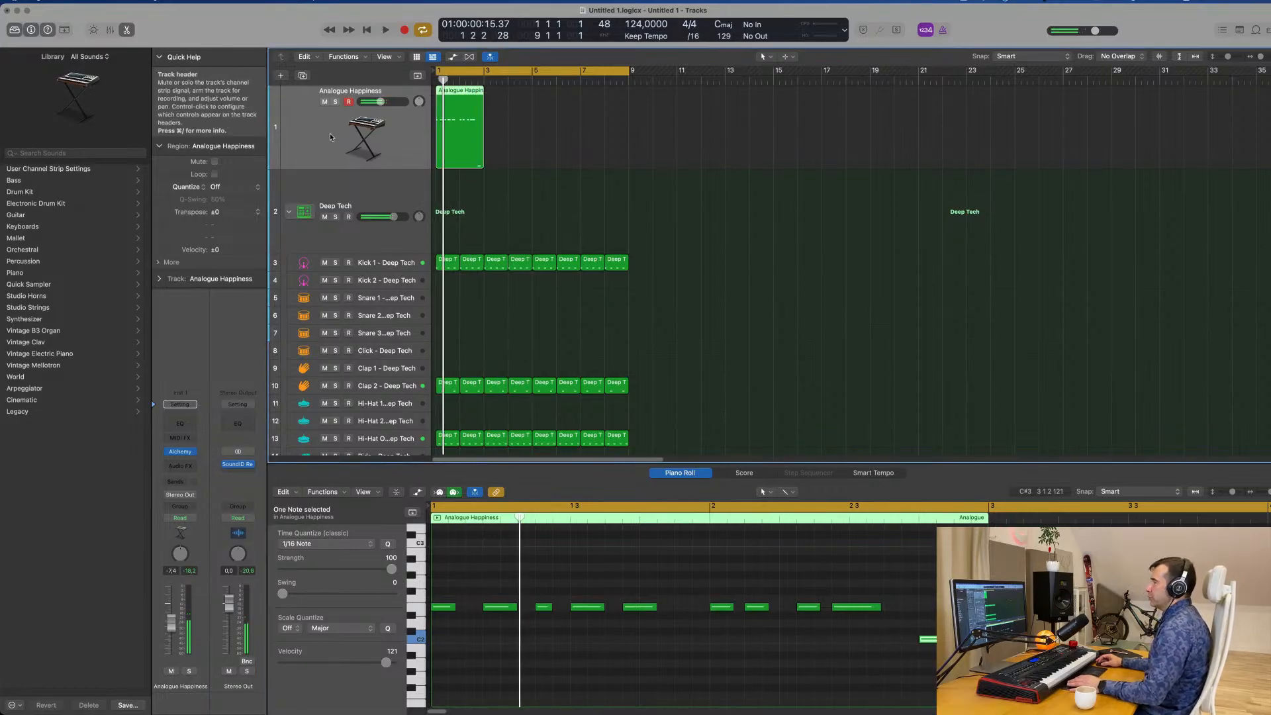
Insert a stereo Compressor as an audio effect on the Analogue Happiness track.
{"action": "left_click", "coordinate": [182, 466]}
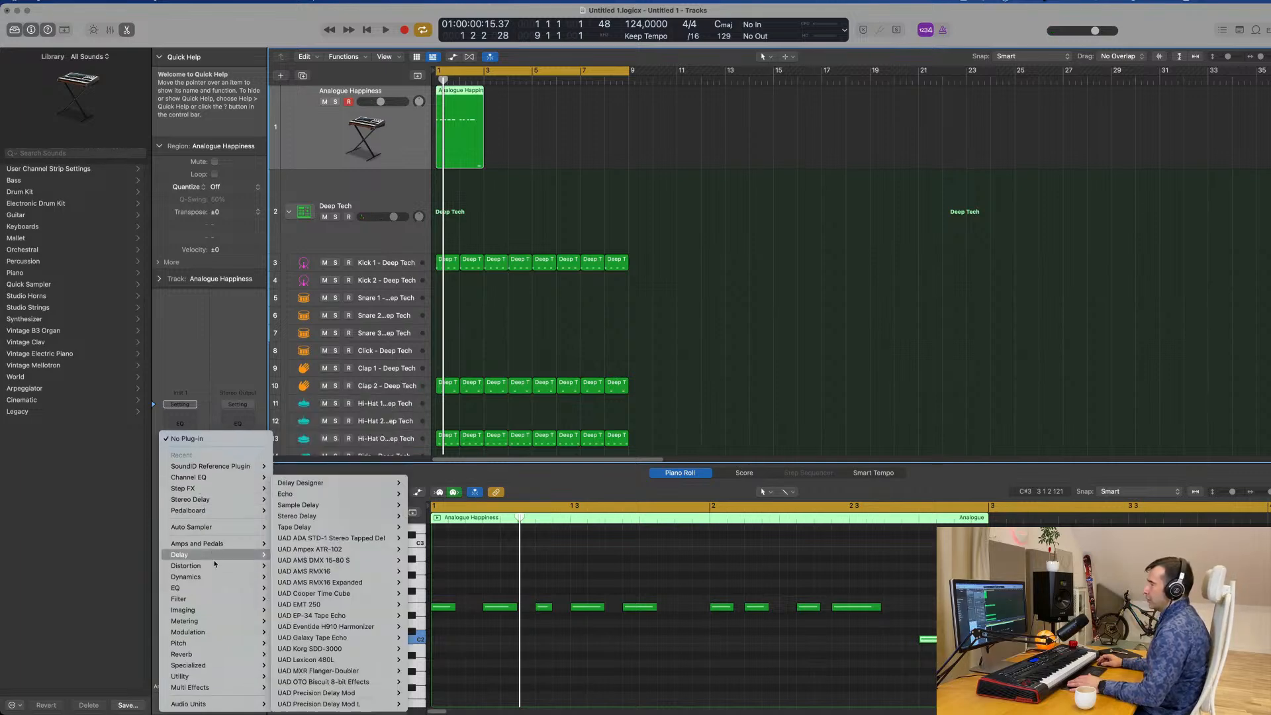
{"action": "scroll", "coordinate": [213, 576], "scroll_direction": "down", "scroll_amount": 1}
{"action": "mouse_move", "coordinate": [212, 575]}
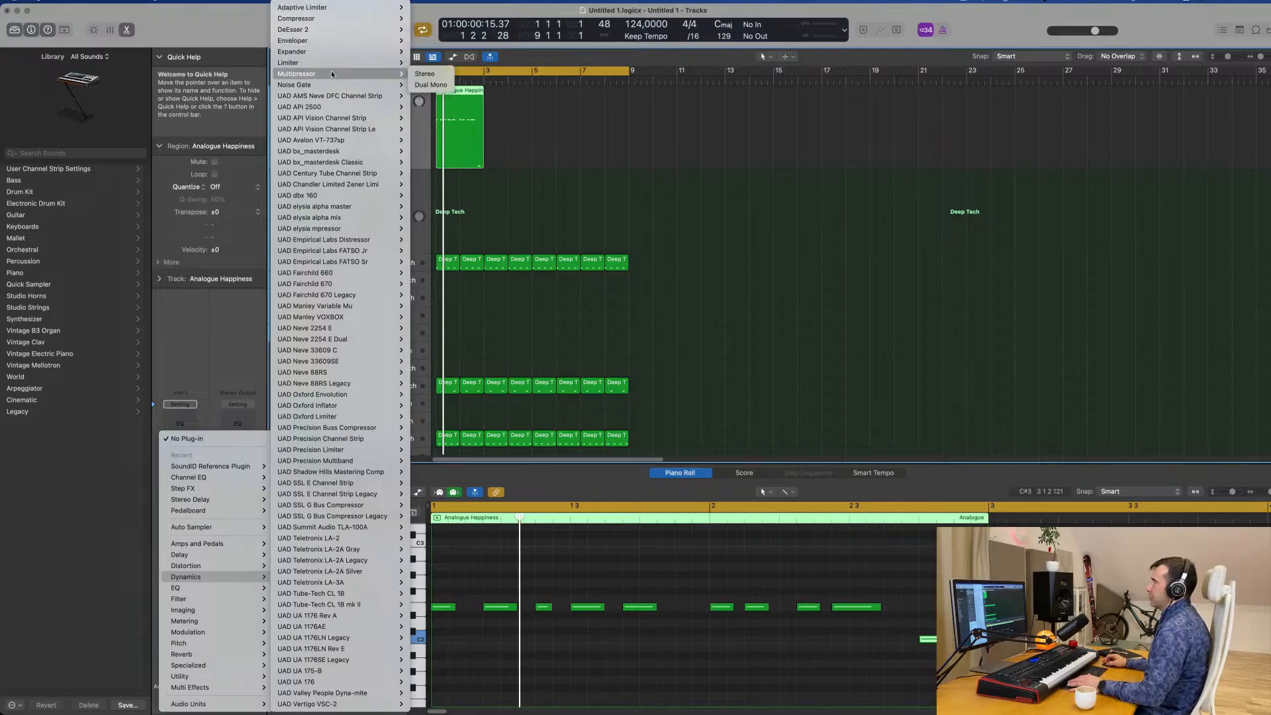
{"action": "mouse_move", "coordinate": [343, 18]}
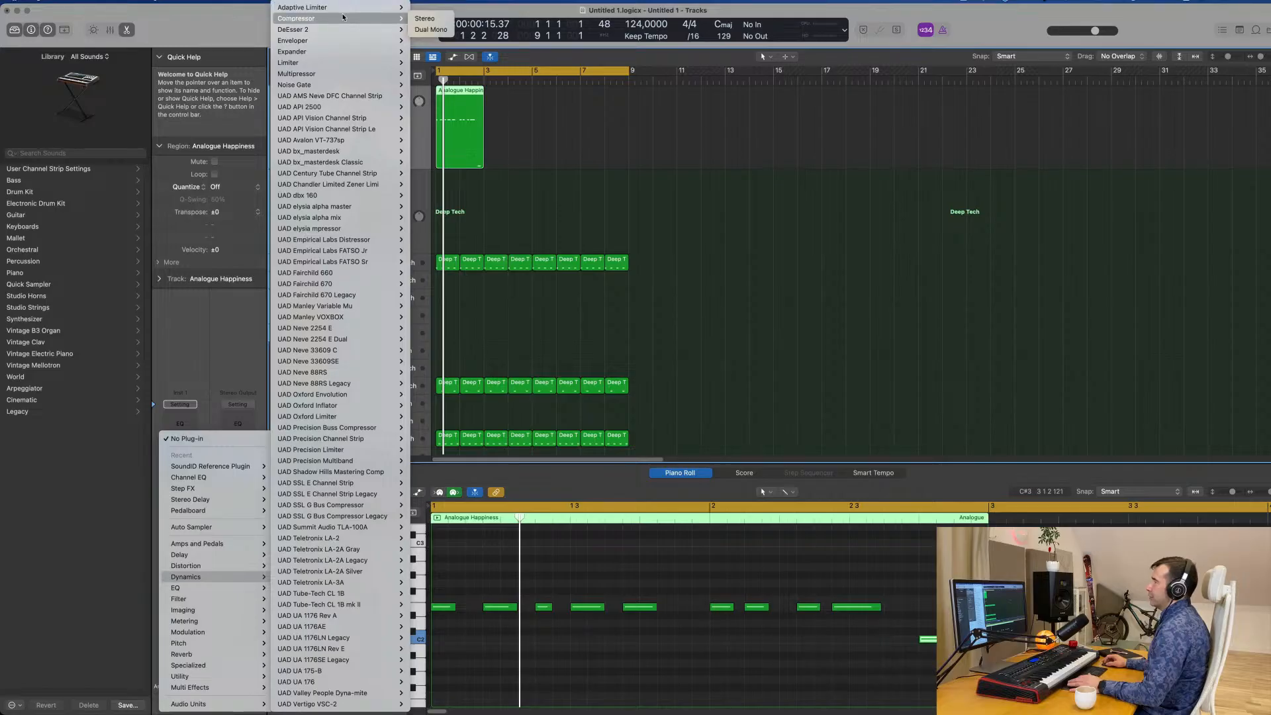
{"action": "left_click", "coordinate": [424, 18]}
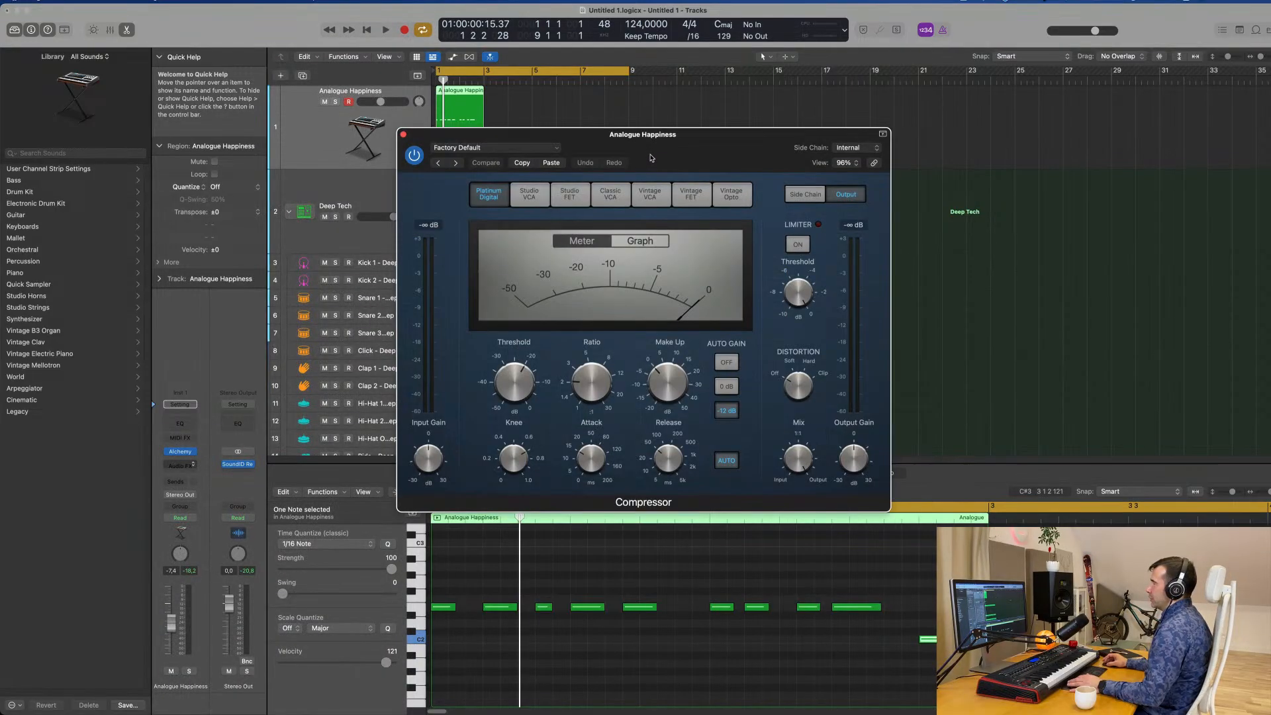
Set the compressor's side chain source to Kick 1 - Deep Tech (Inst 2) and audition it with playback.
{"action": "left_click_drag", "start_coordinate": [637, 149], "coordinate": [766, 142]}
{"action": "key", "text": "space"}
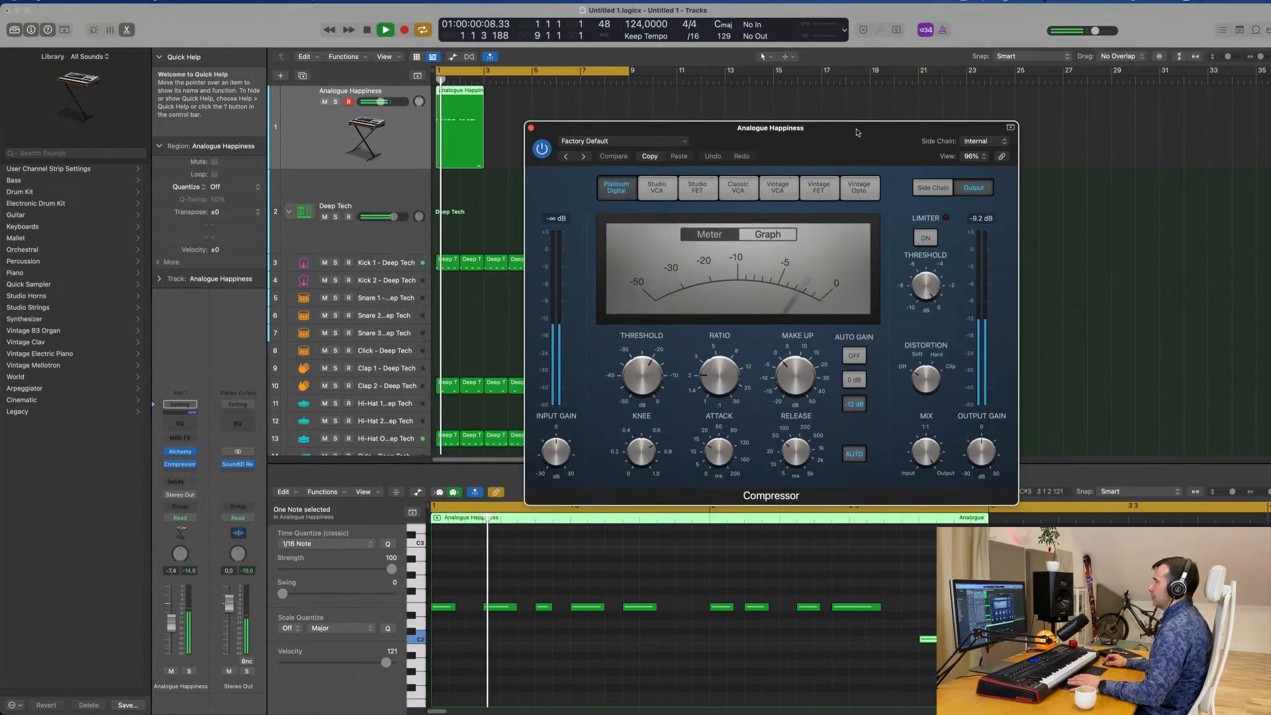
{"action": "left_click", "coordinate": [977, 141]}
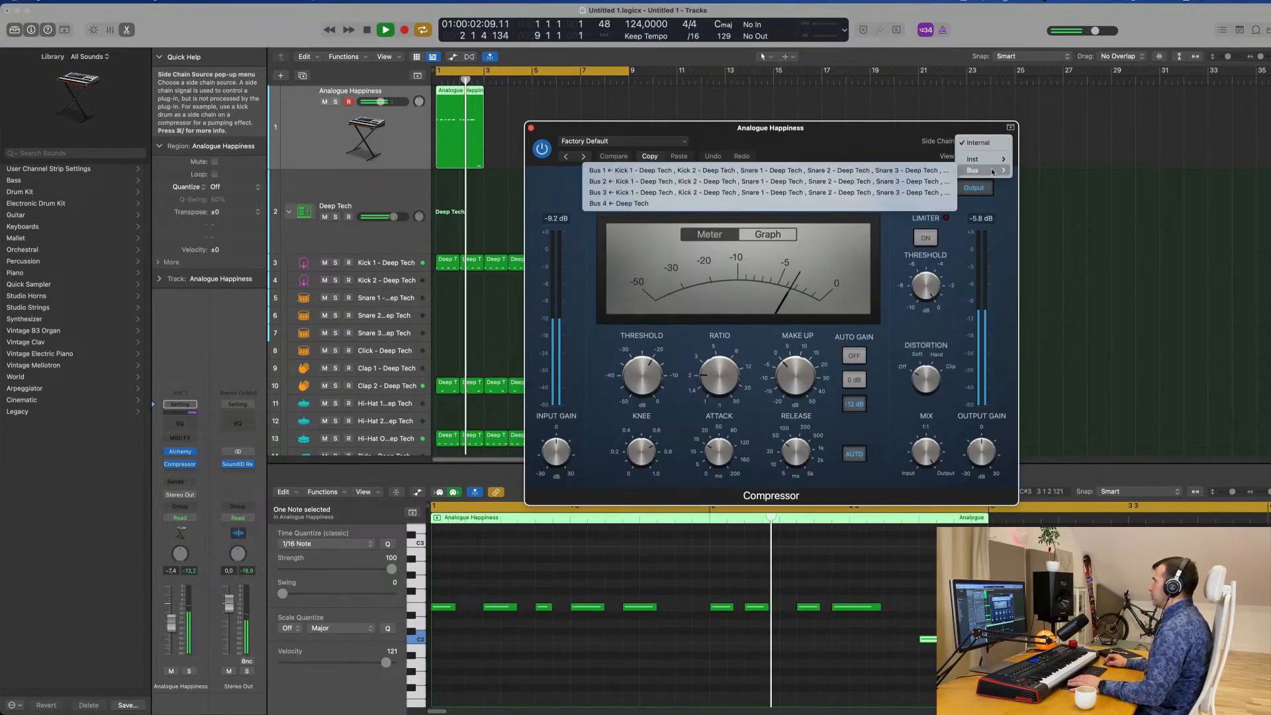
{"action": "mouse_move", "coordinate": [992, 161]}
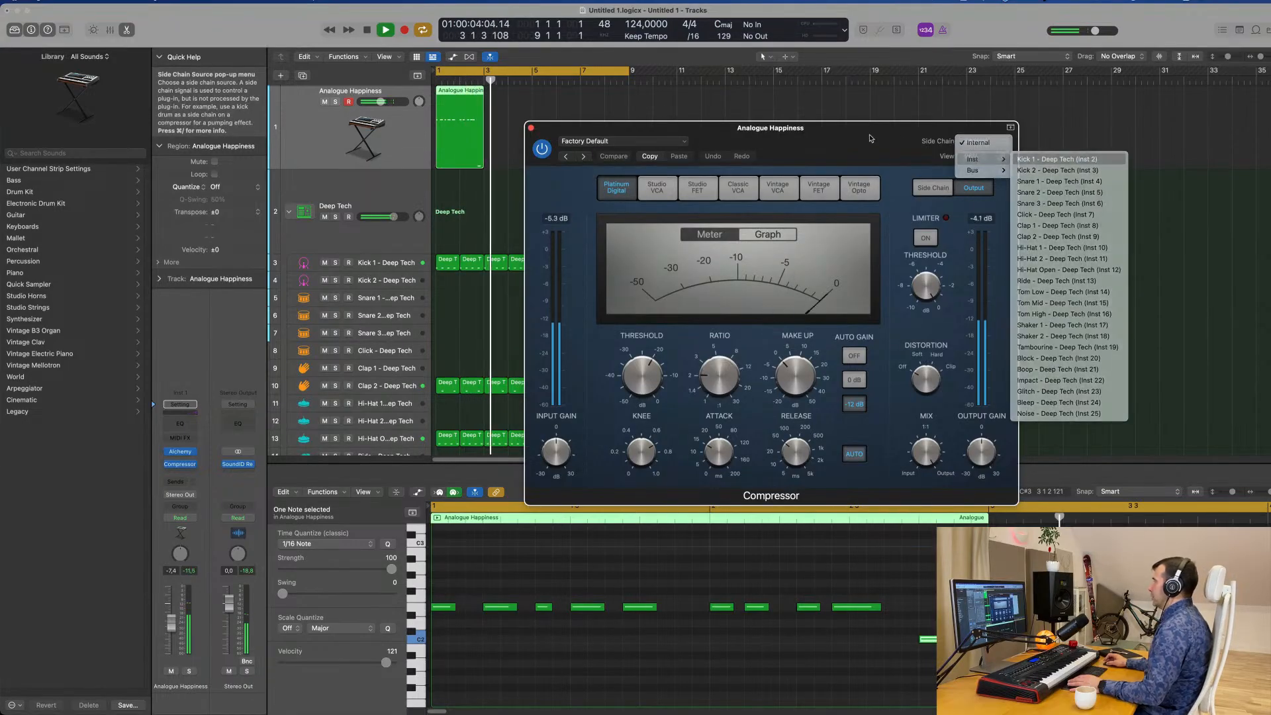
{"action": "left_click", "coordinate": [1040, 170]}
{"action": "mouse_move", "coordinate": [860, 137]}
{"action": "left_mouse_down"}
{"action": "mouse_move", "coordinate": [888, 132]}
{"action": "mouse_move", "coordinate": [844, 144]}
{"action": "left_mouse_up"}
{"action": "key", "text": "space"}
{"action": "key", "text": "space"}
{"action": "key", "text": "space"}
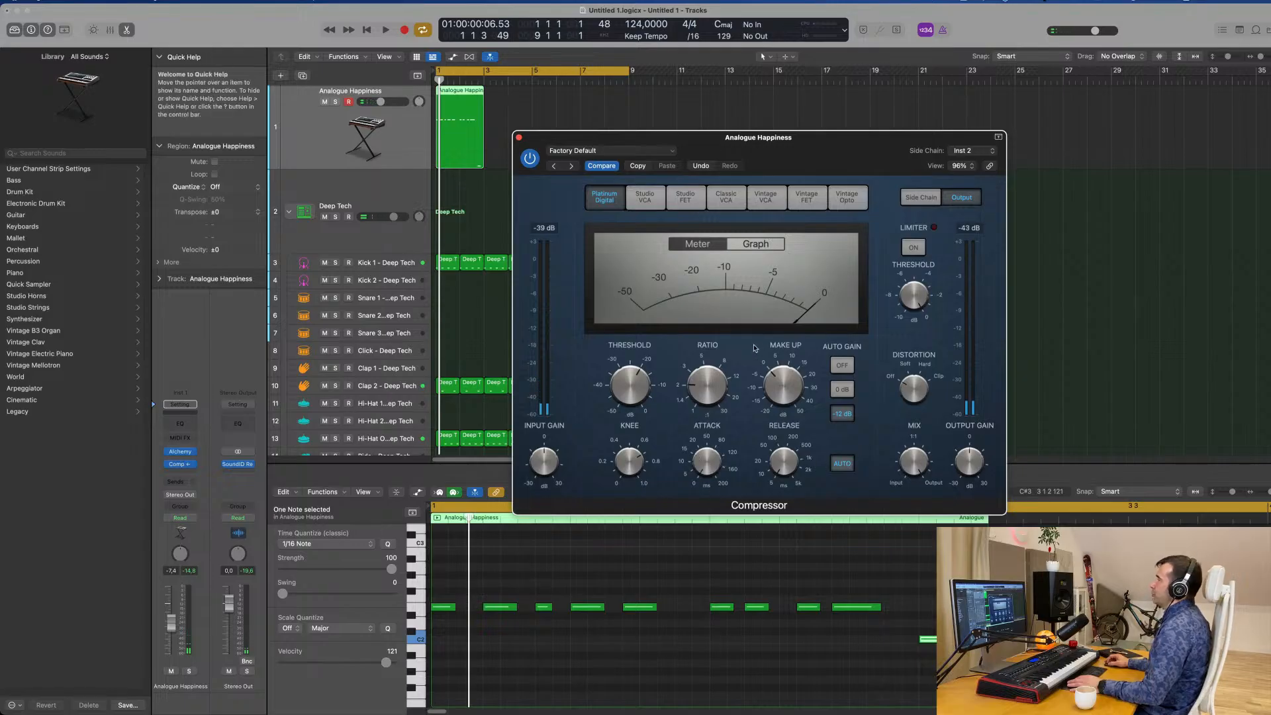
Set the compressor's ratio to 4.1:1, threshold to -24.5 dB and release to 5.0 ms, with auto release and auto gain off.
{"action": "key", "text": "space"}
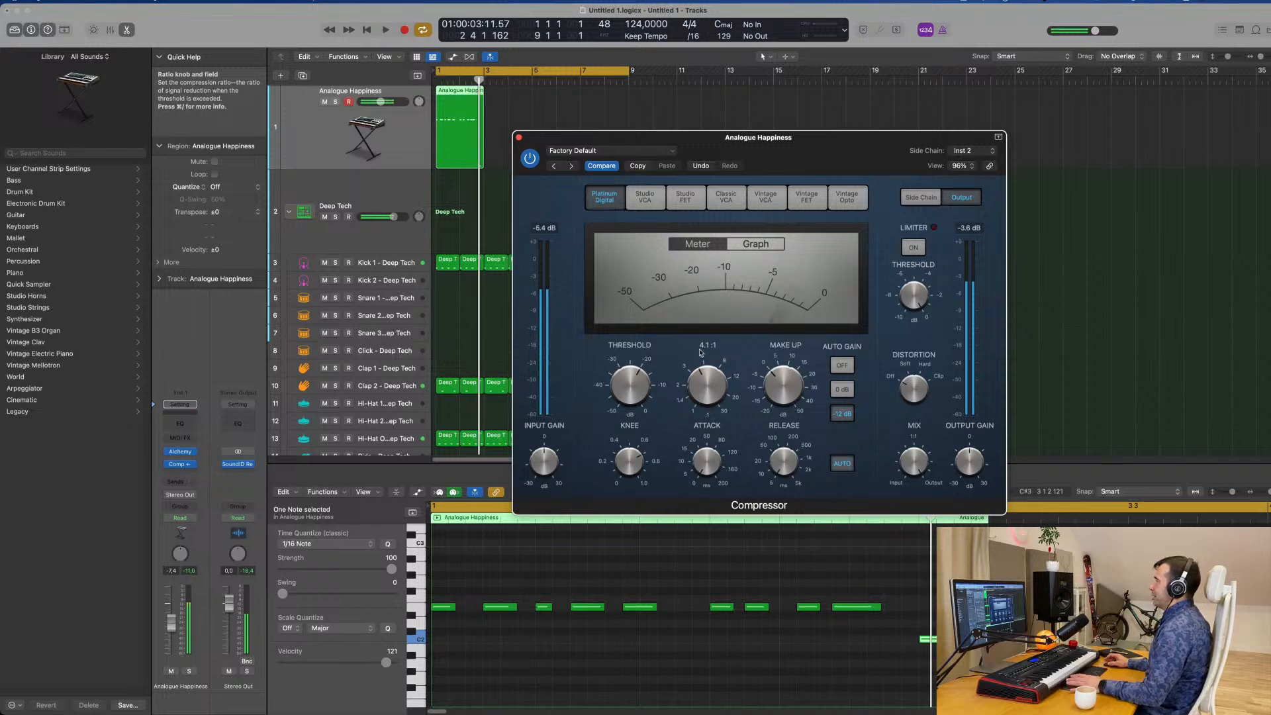
{"action": "left_click_drag", "start_coordinate": [634, 391], "coordinate": [639, 390]}
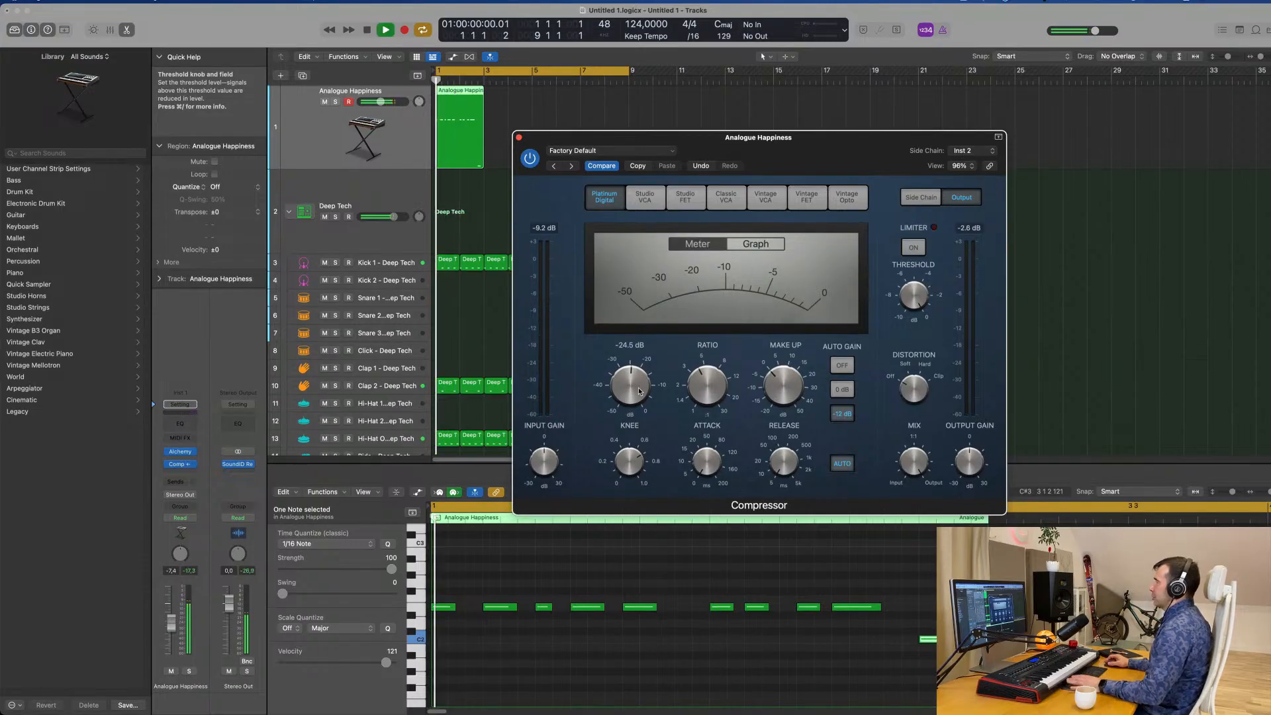
{"action": "left_click", "coordinate": [849, 466]}
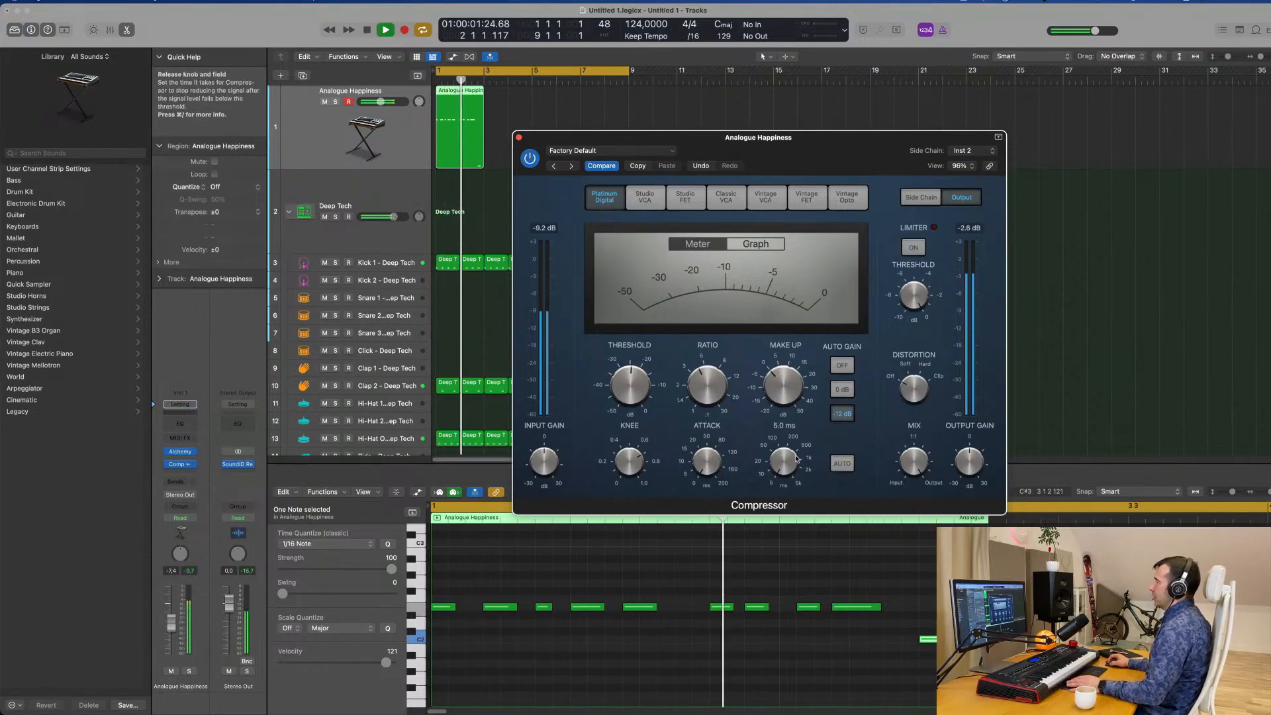
{"action": "left_click", "coordinate": [842, 365]}
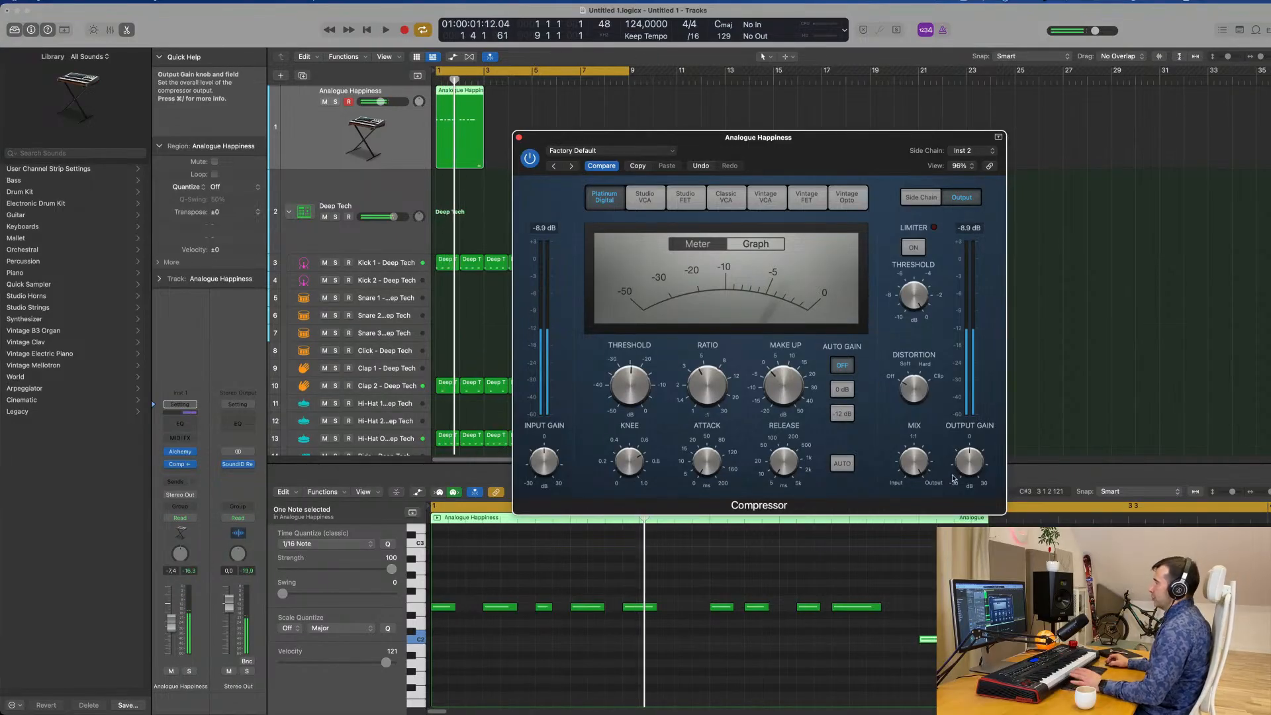
Raise the compressor's output gain while auditioning the bass with playback, and close the compressor window.
{"action": "key", "text": "space"}
{"action": "left_click_drag", "start_coordinate": [966, 464], "coordinate": [972, 463]}
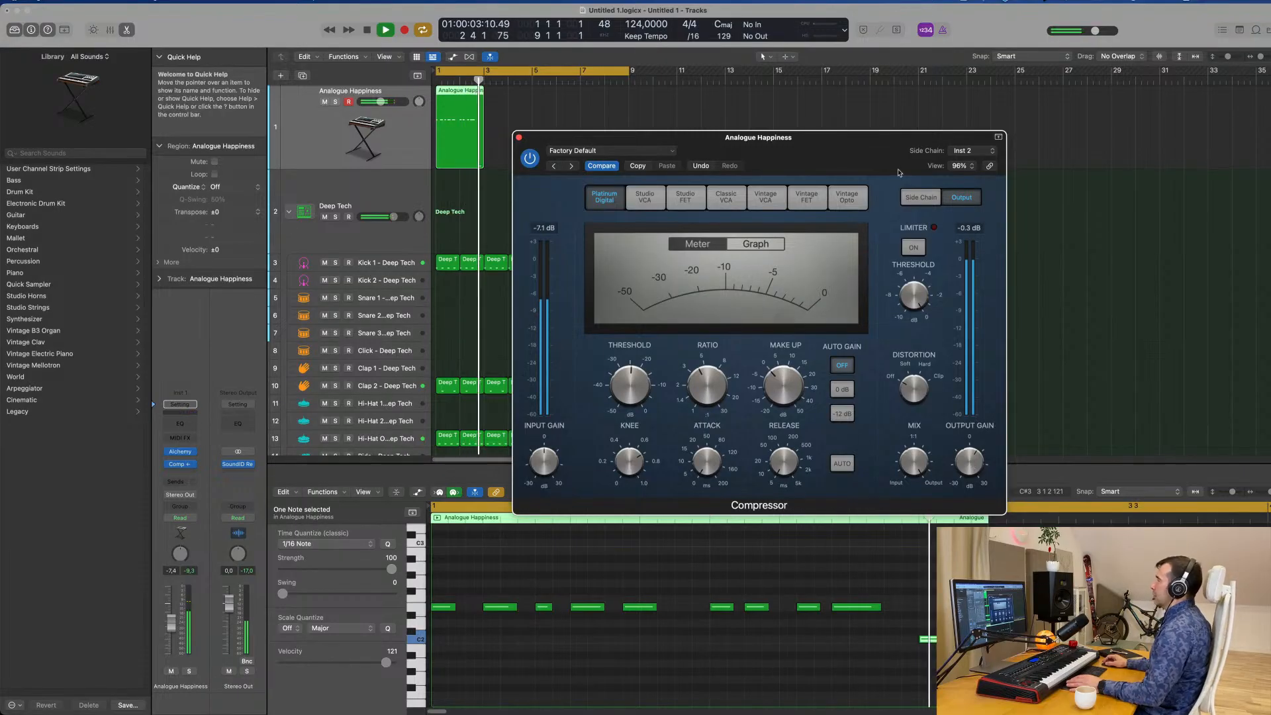
{"action": "left_click_drag", "start_coordinate": [886, 159], "coordinate": [915, 171]}
{"action": "key", "text": "space"}
{"action": "left_click", "coordinate": [548, 148]}
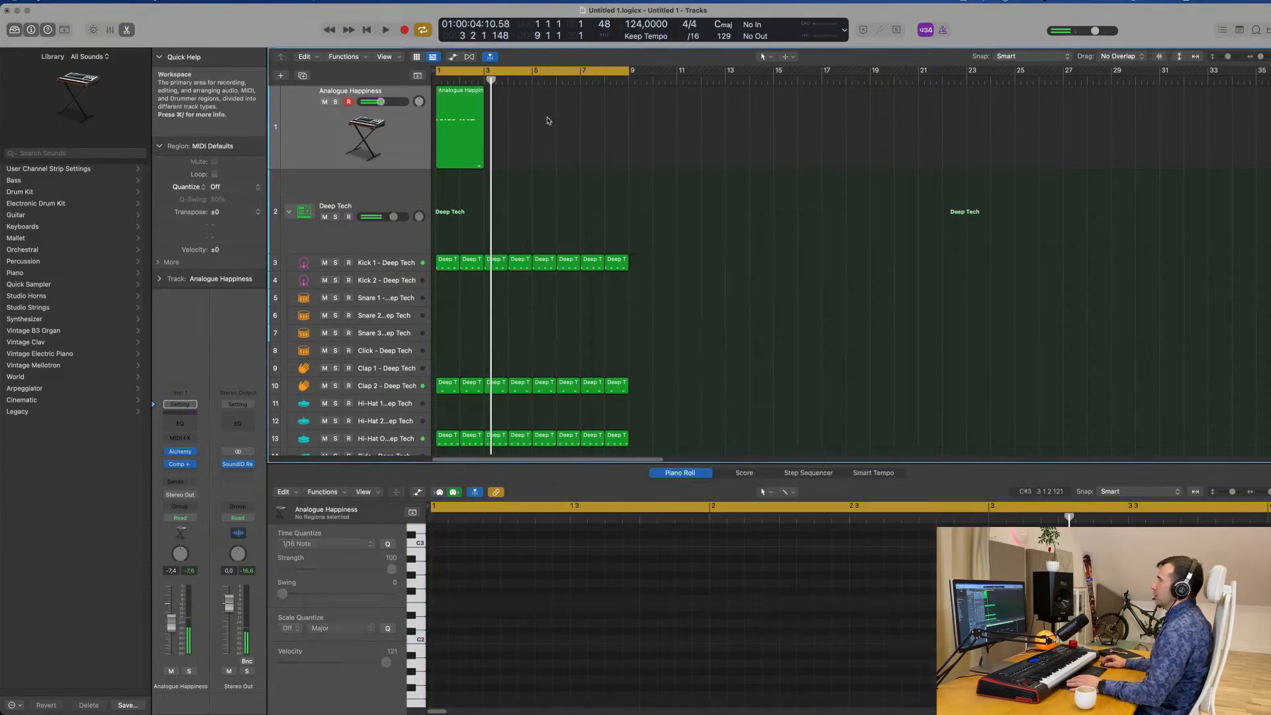
Repeat the Analogue Happiness bass region three times up to bar 9 and briefly play the result.
{"action": "key", "text": "super+r"}
{"action": "key", "text": "super+r"}
{"action": "key", "text": "super+r"}
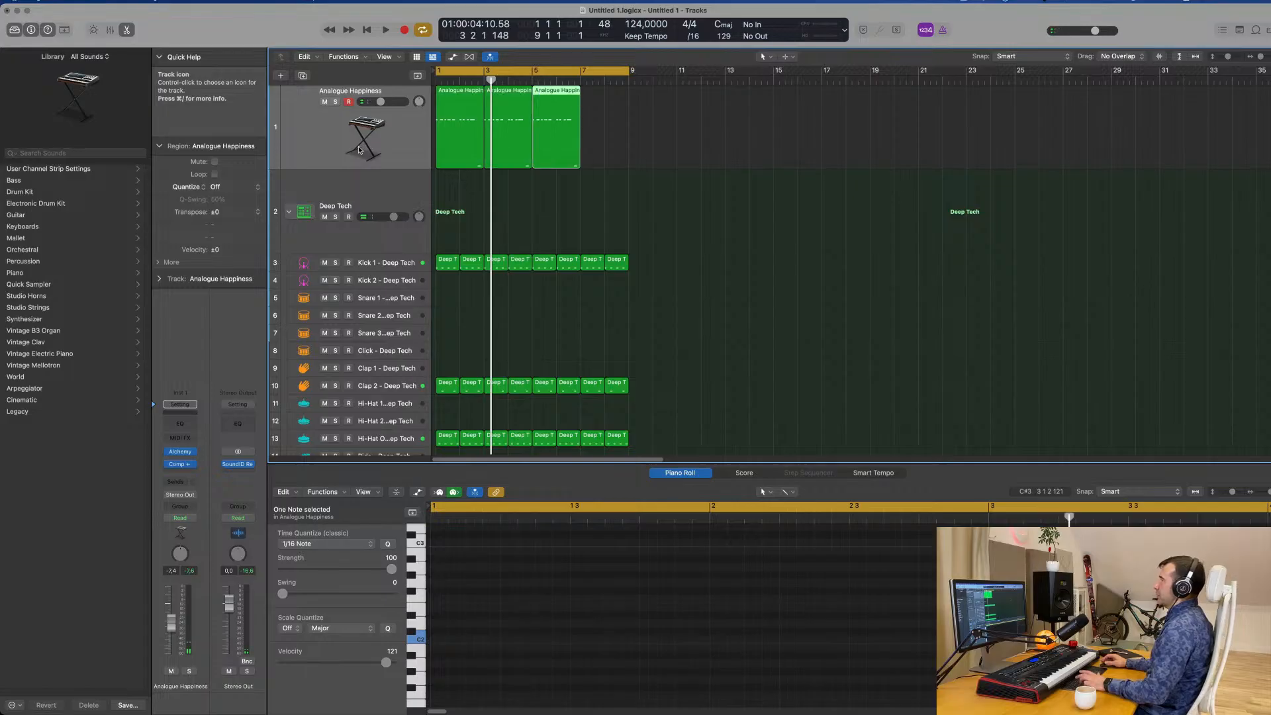
{"action": "key", "text": "space"}
{"action": "key", "text": "space"}
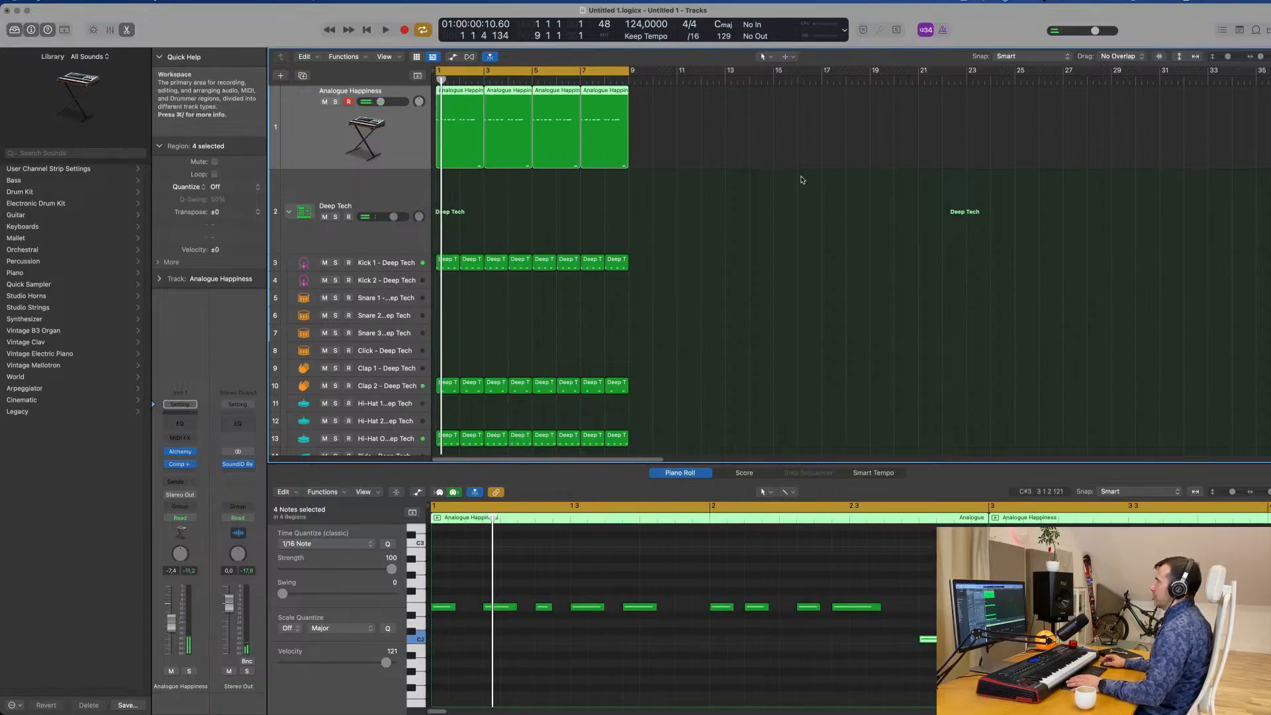
Open the Alchemy instrument of the Analogue Happiness track and play the groove.
{"action": "left_click", "coordinate": [180, 452]}
{"action": "left_click_drag", "start_coordinate": [963, 176], "coordinate": [936, 108]}
{"action": "key", "text": "space"}
{"action": "key", "text": "space"}
{"action": "key", "text": "space"}
Audition Alchemy's transform pad sounds, including Metallic, Staccato, Thin Wobble and Dirty Filter Mod, choose Subby, and close the instrument.
{"action": "left_click", "coordinate": [728, 427]}
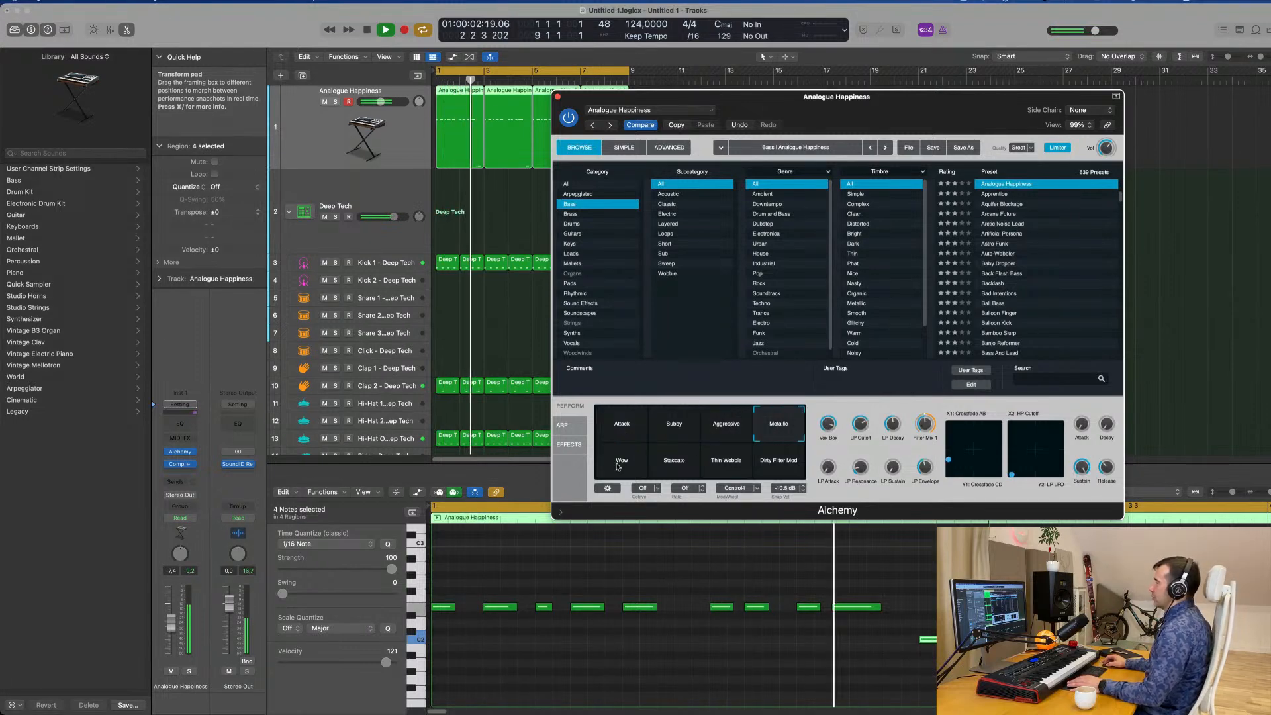
{"action": "left_click", "coordinate": [676, 462]}
{"action": "left_click", "coordinate": [715, 463]}
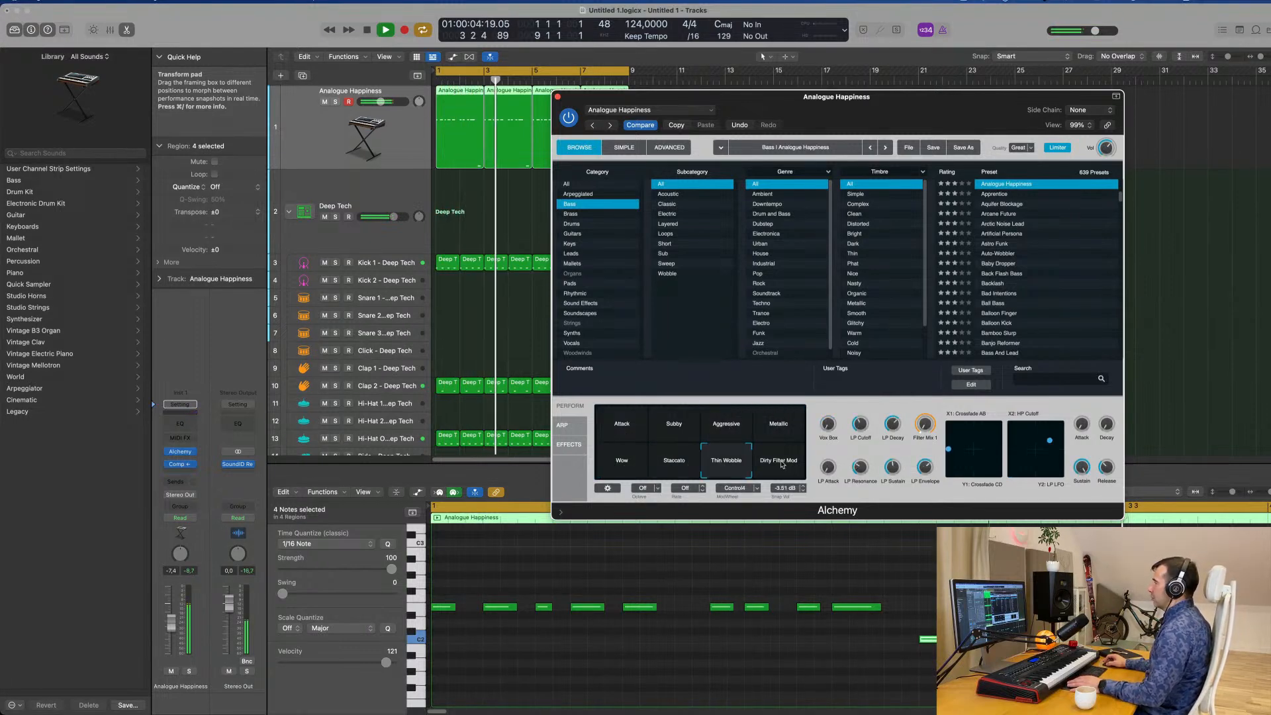
{"action": "left_click", "coordinate": [781, 462]}
{"action": "left_click", "coordinate": [688, 429]}
{"action": "key", "text": "space"}
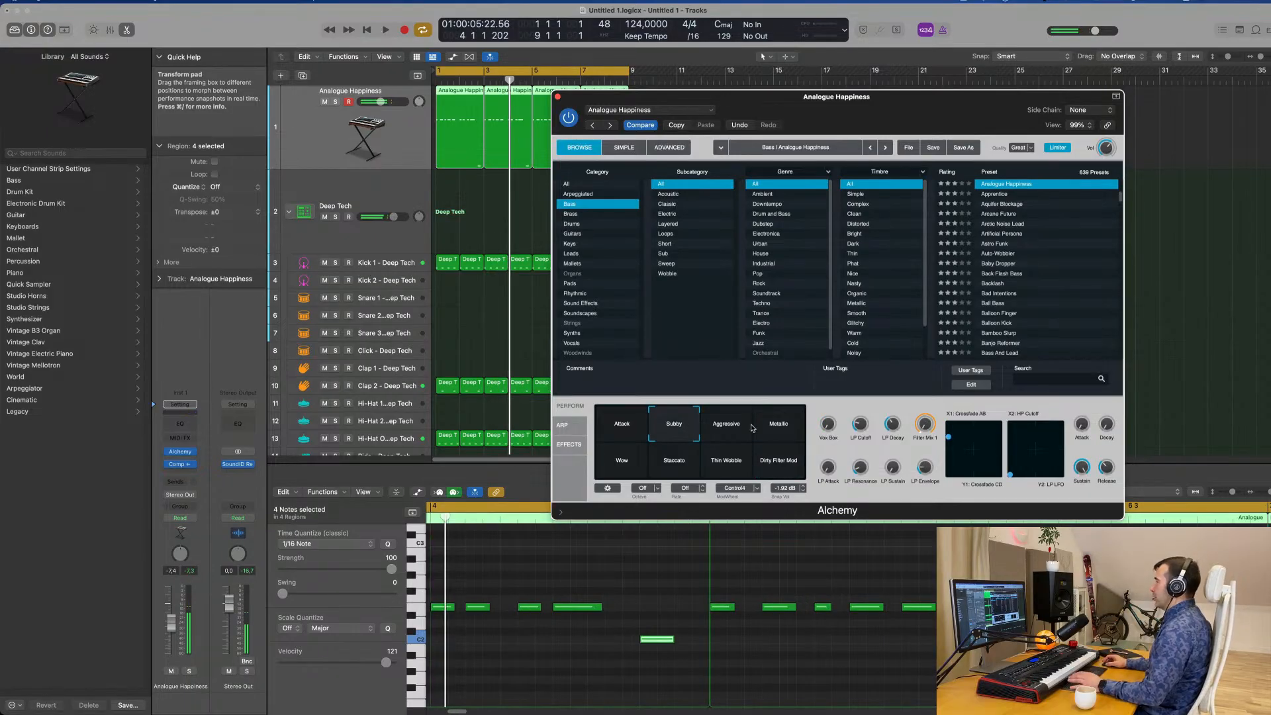
{"action": "key", "text": "space"}
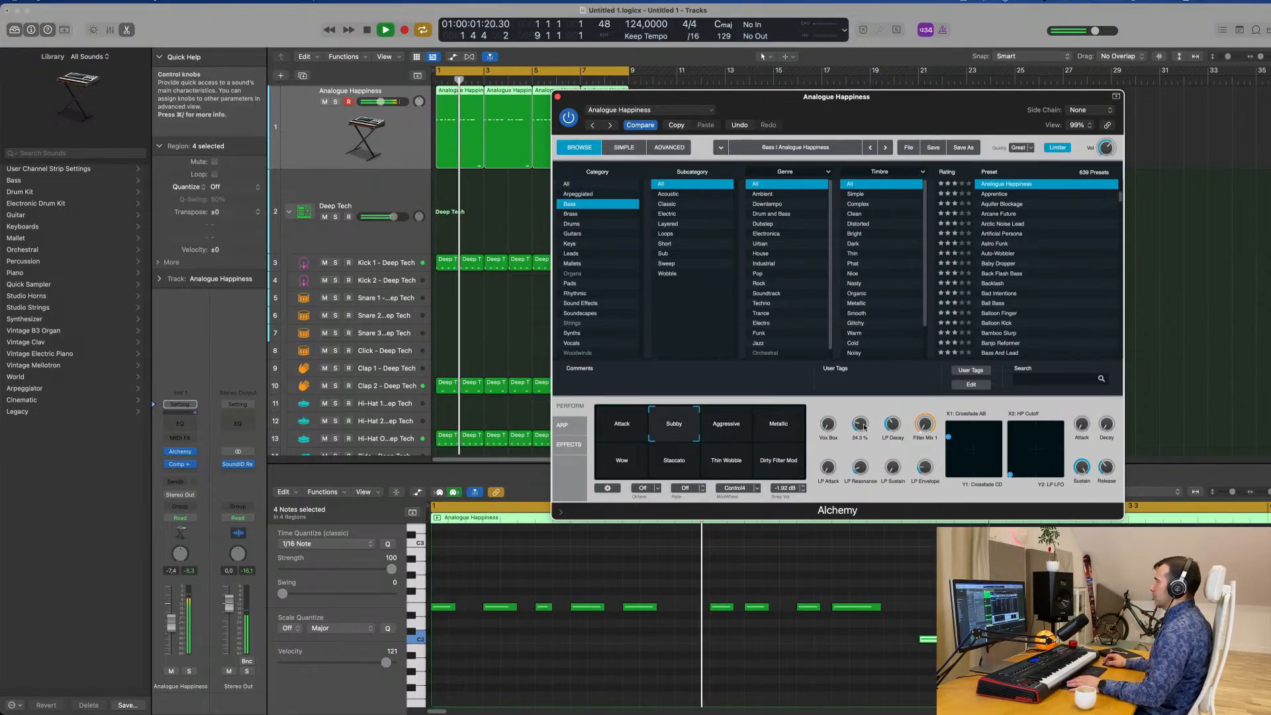
{"action": "left_click_drag", "start_coordinate": [910, 114], "coordinate": [986, 92]}
{"action": "left_click", "coordinate": [636, 75]}
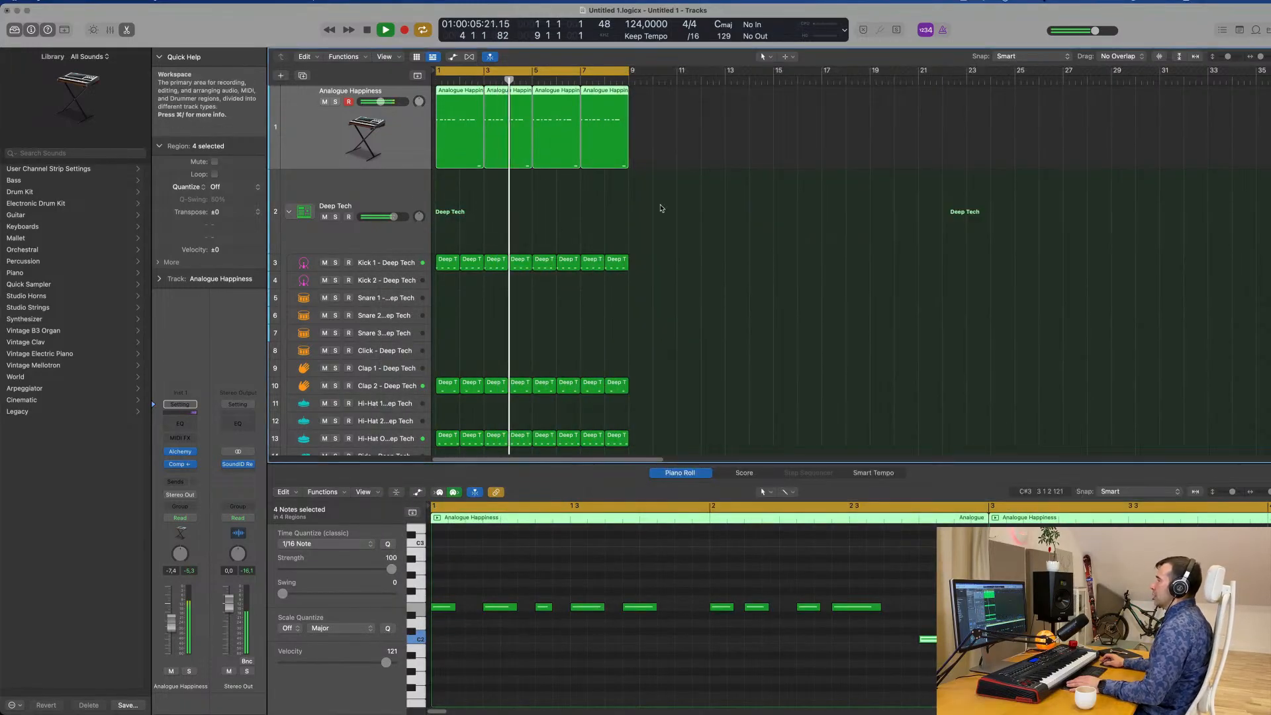
{"action": "key", "text": "space"}
Move the fifth note of the first bass region one sixteenth note later and audition the change.
{"action": "left_click", "coordinate": [469, 189]}
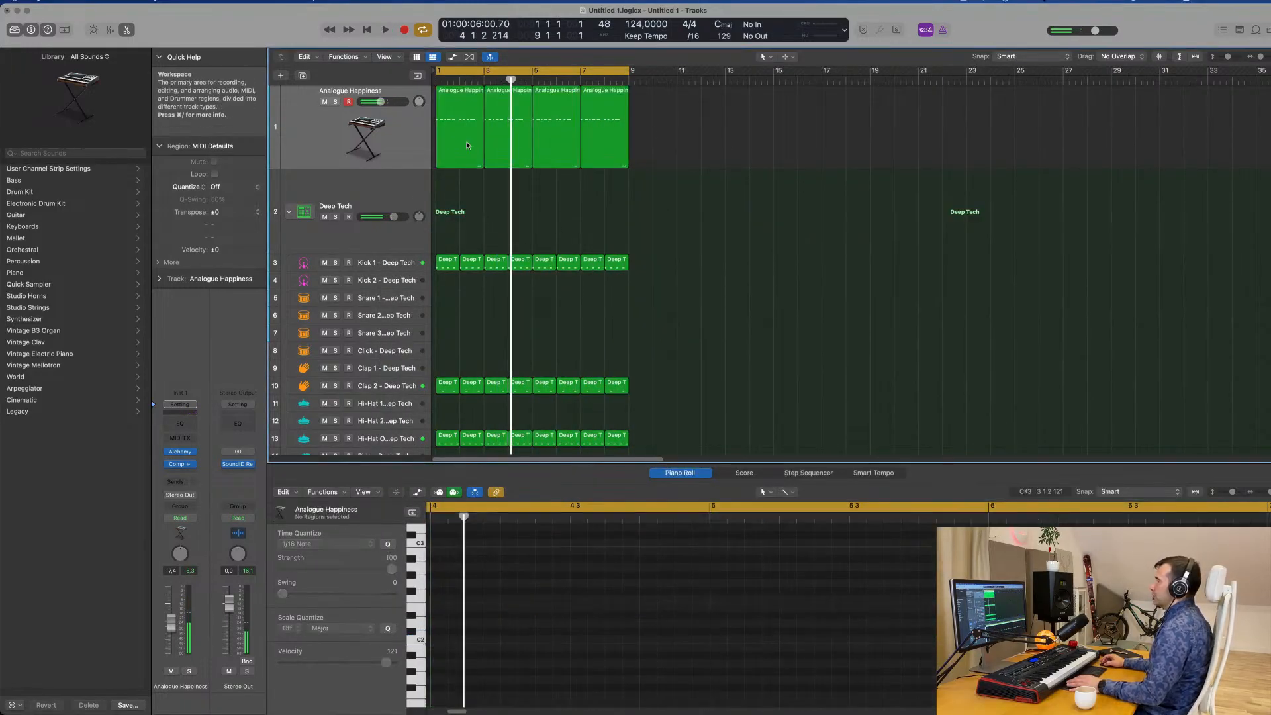
{"action": "left_click", "coordinate": [451, 104]}
{"action": "key", "text": "space"}
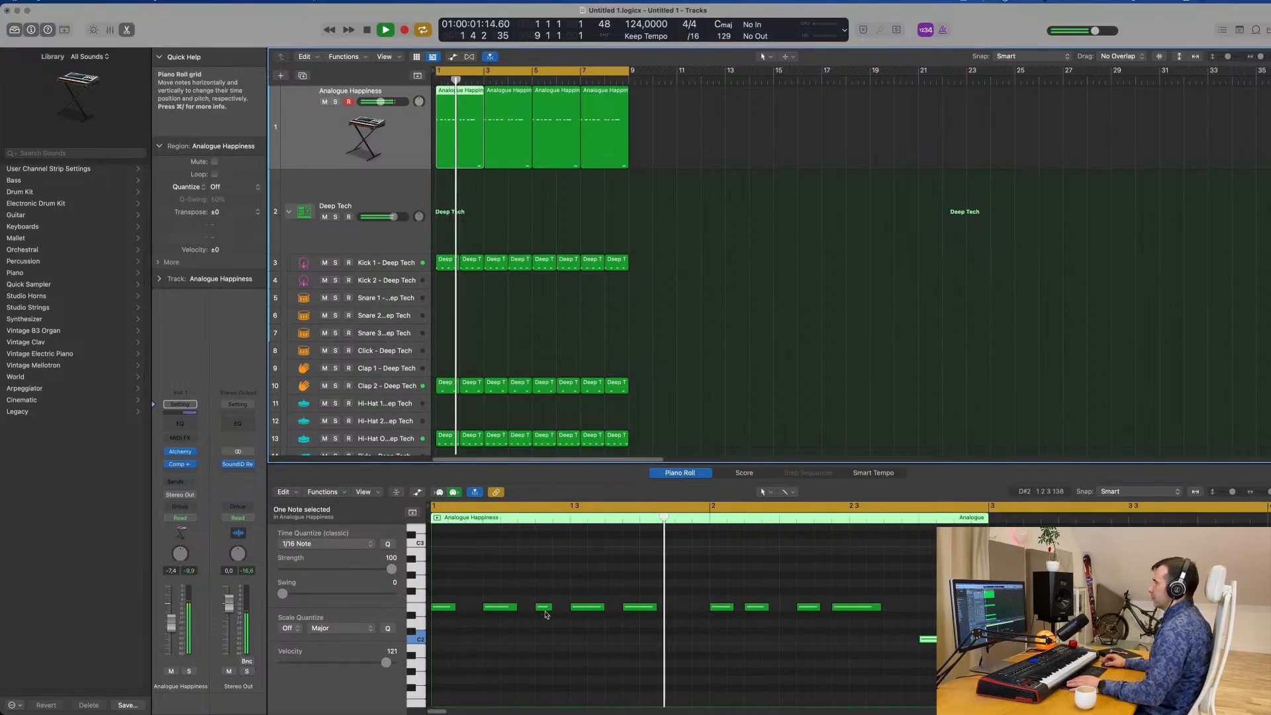
{"action": "key", "text": "space"}
{"action": "left_click", "coordinate": [640, 608]}
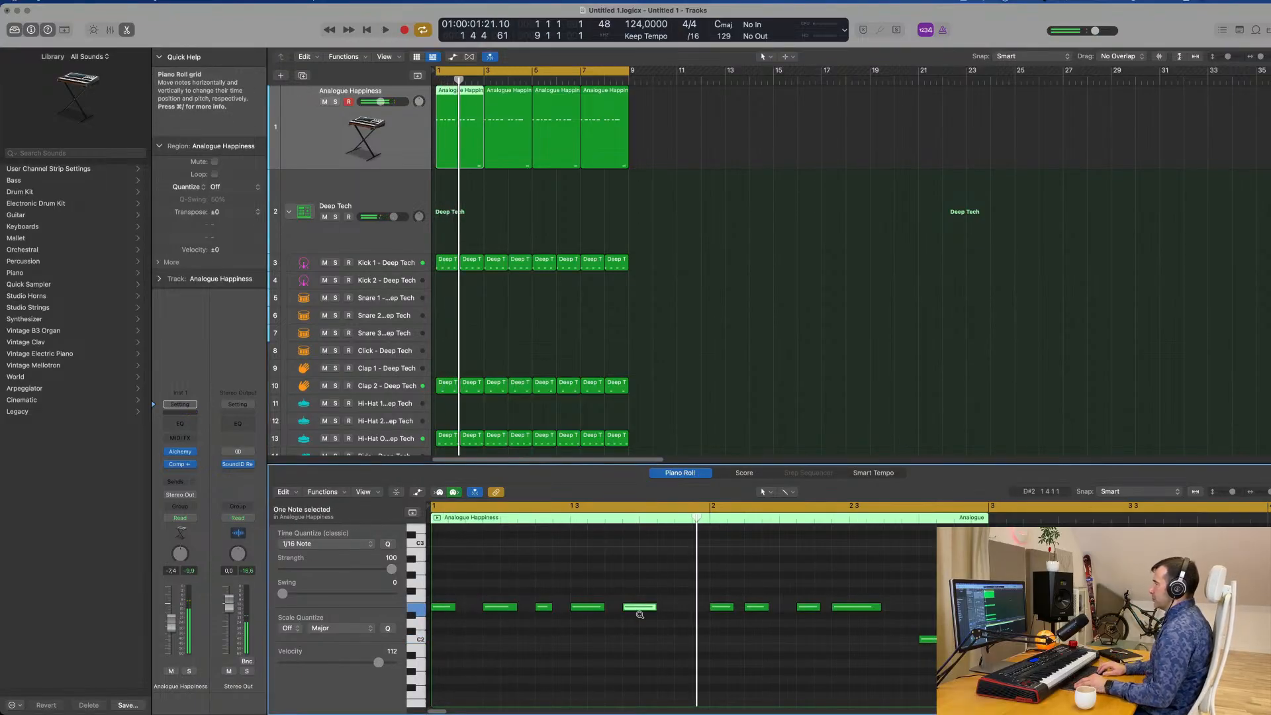
{"action": "left_click_drag", "start_coordinate": [639, 608], "coordinate": [657, 607]}
{"action": "key", "text": "space"}
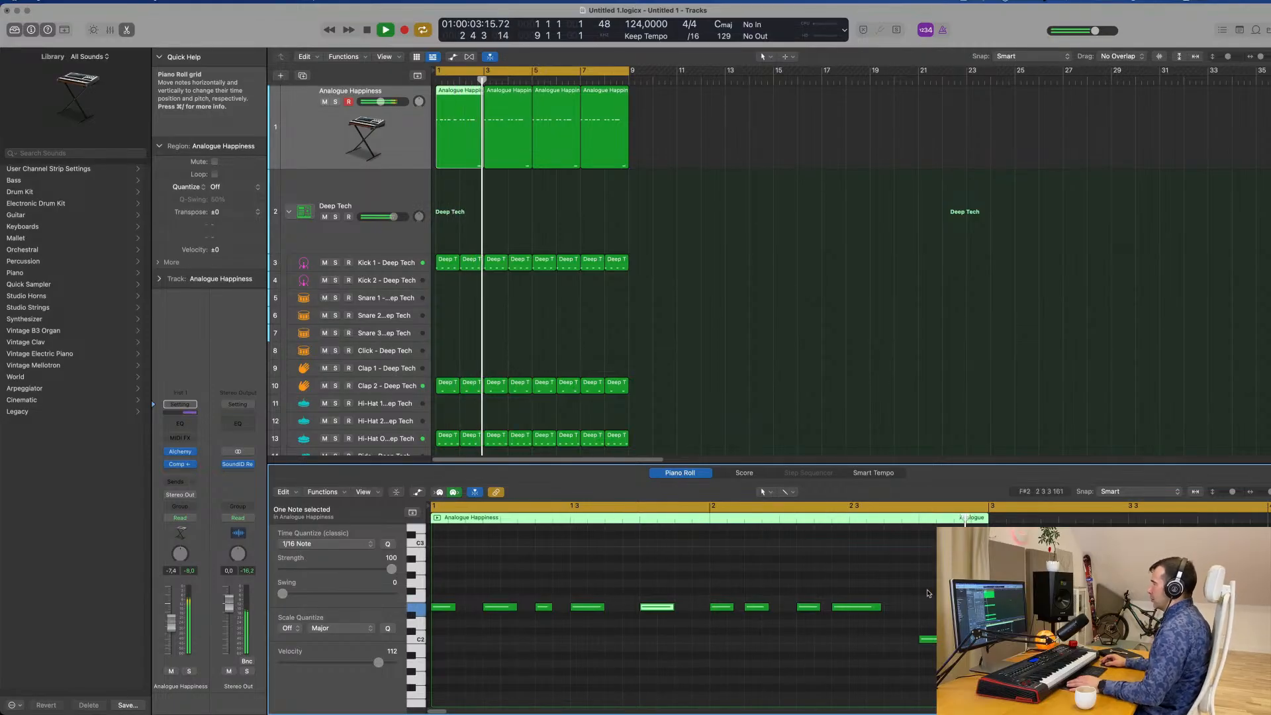
{"action": "key", "text": "space"}
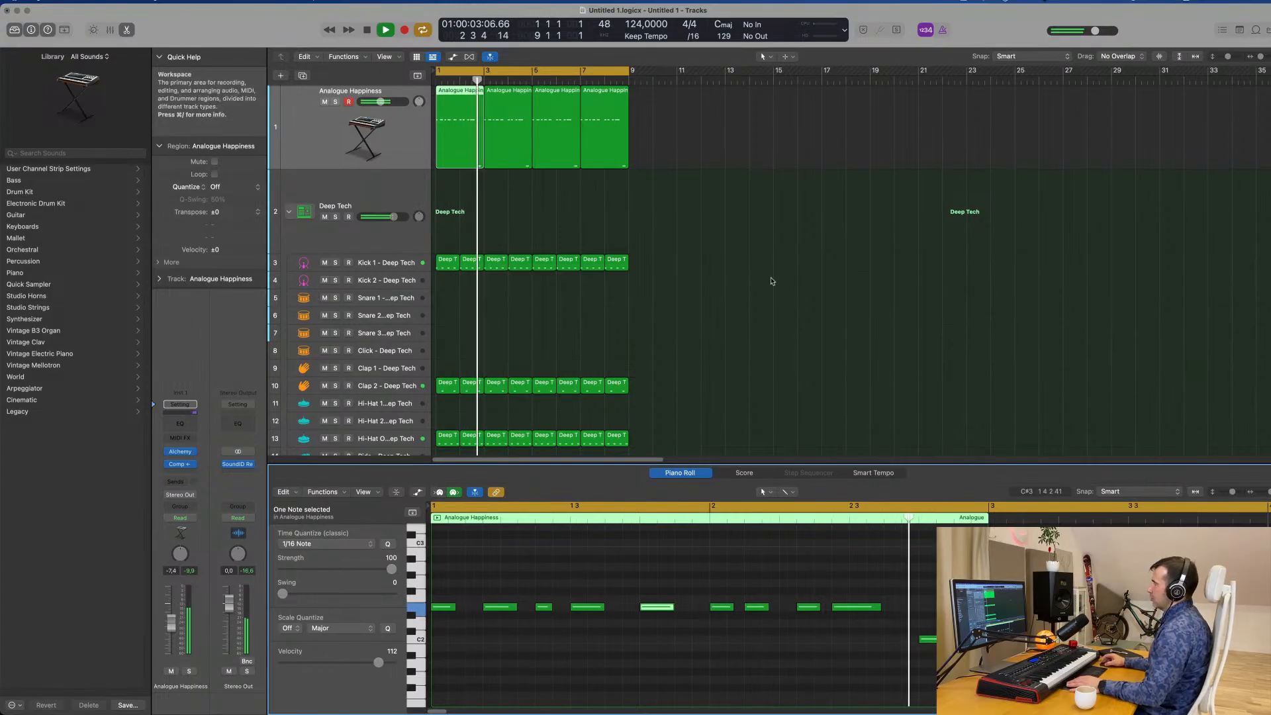
{"action": "key", "text": "space"}
Replace the three older bass copies with three repeats of the edited first region up to bar 9, and play them.
{"action": "left_click_drag", "start_coordinate": [666, 109], "coordinate": [501, 170]}
{"action": "key", "text": "Delete"}
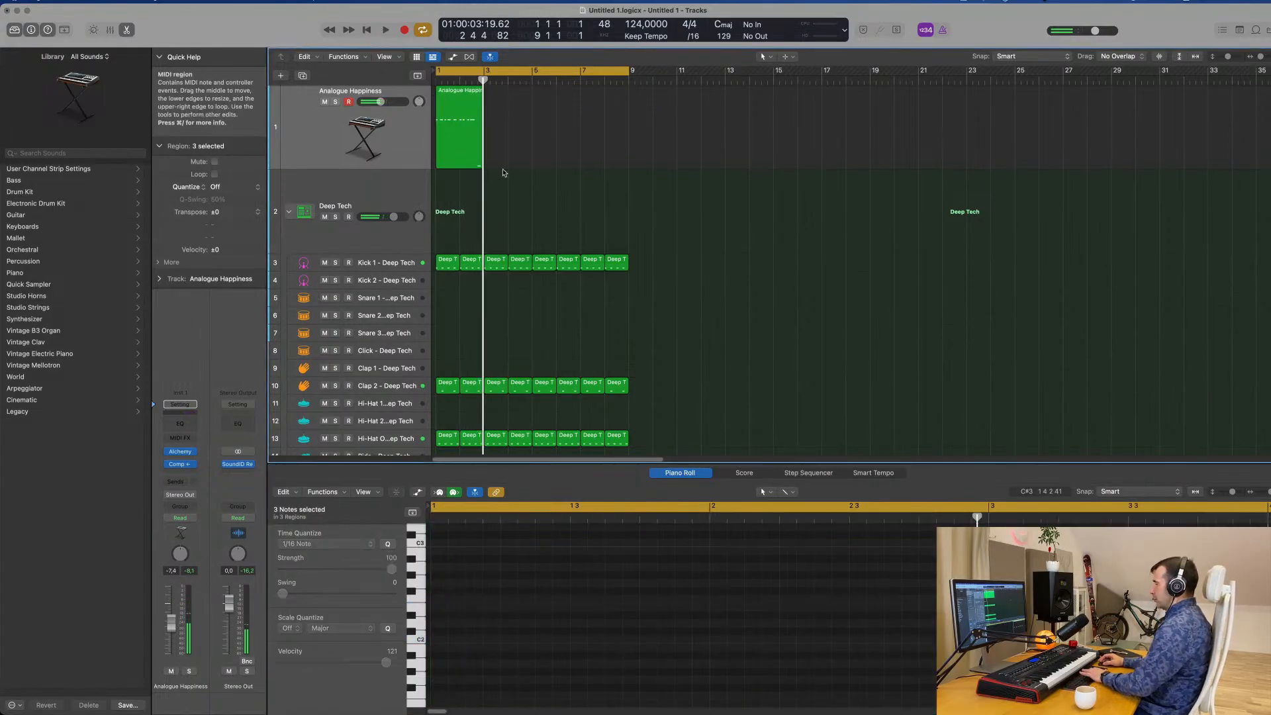
{"action": "key", "text": "super+r"}
{"action": "key", "text": "super+r"}
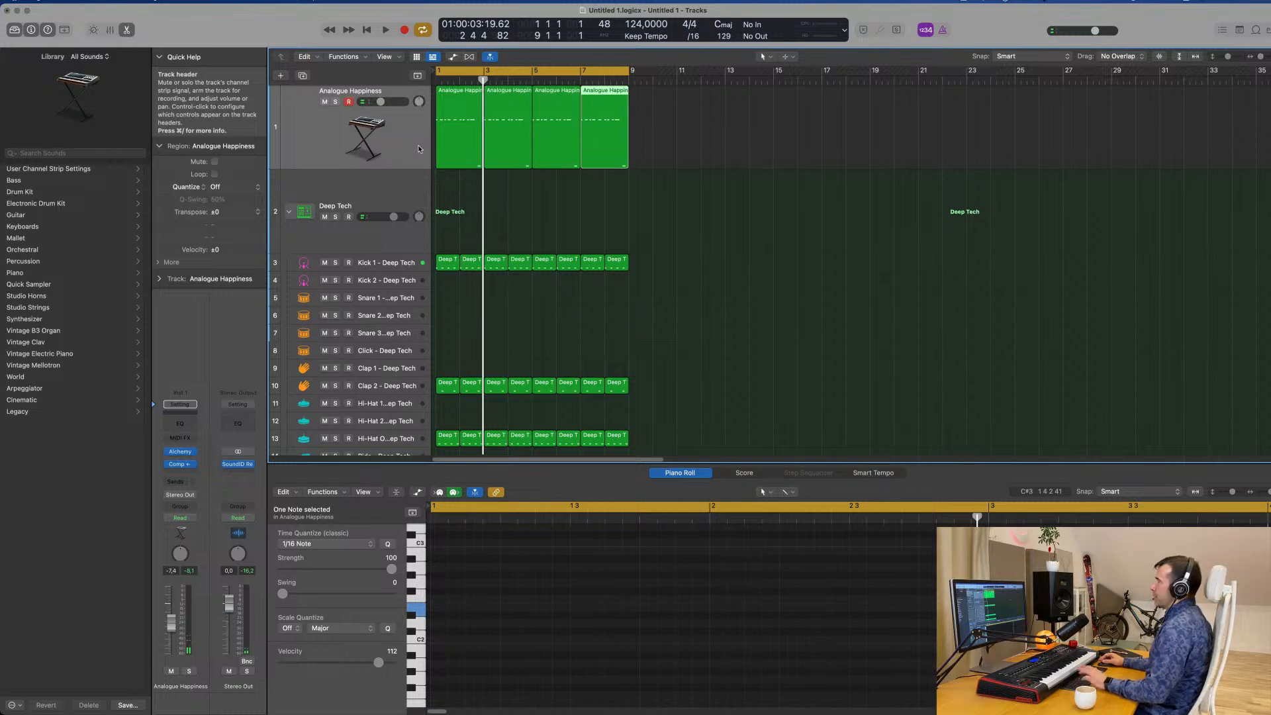
{"action": "left_click", "coordinate": [389, 134]}
{"action": "key", "text": "space"}
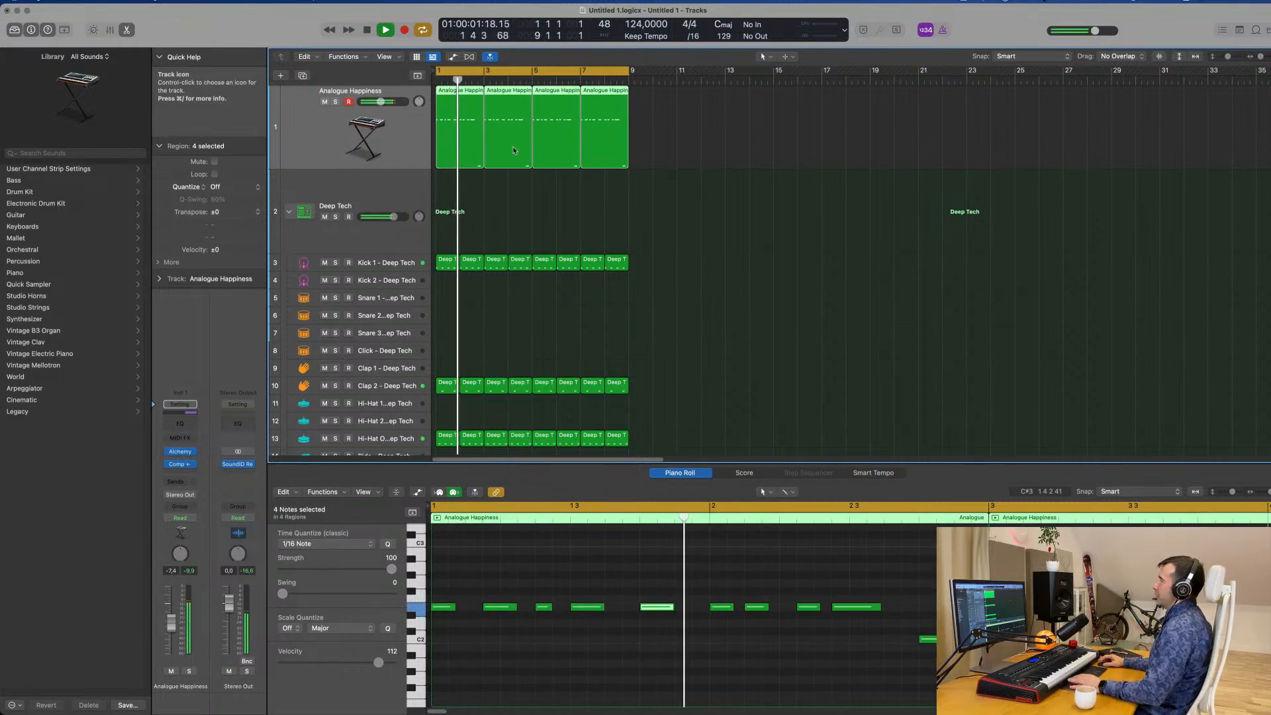
Duplicate the Analogue Happiness track with its settings and copy its four bass regions onto the new track.
{"action": "left_click", "coordinate": [753, 192]}
{"action": "left_click", "coordinate": [417, 147]}
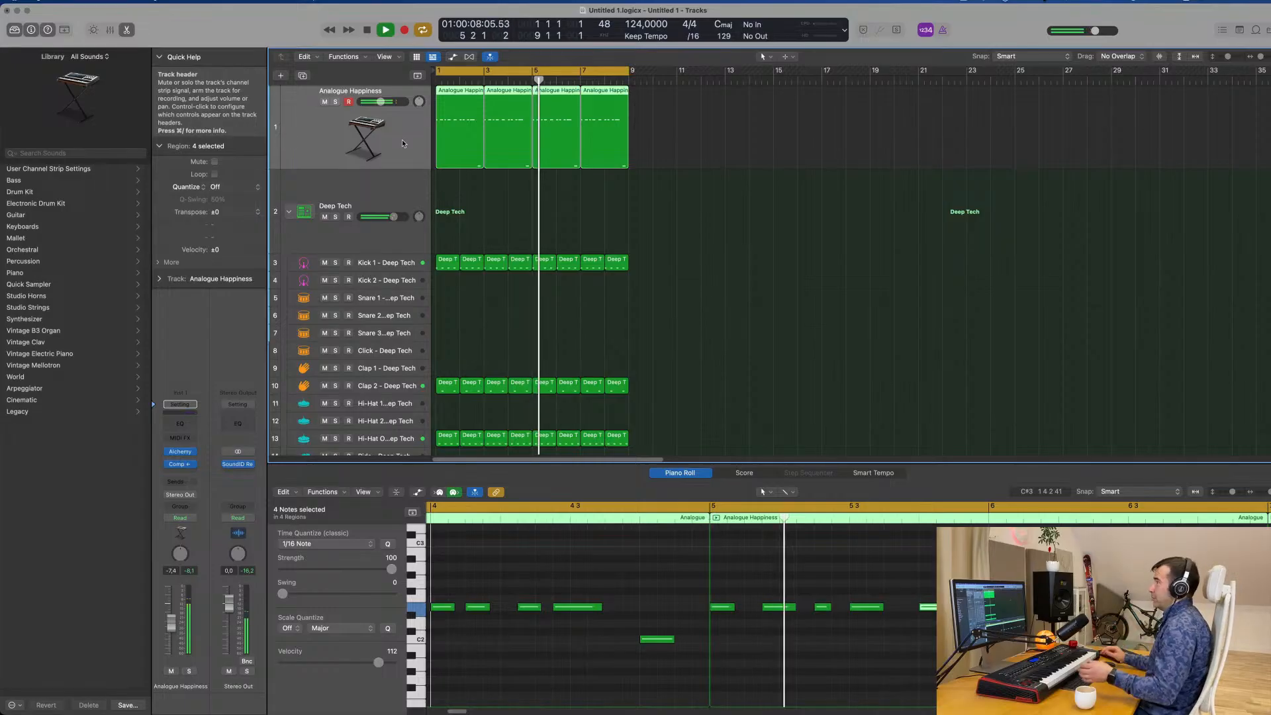
{"action": "left_click", "coordinate": [303, 76]}
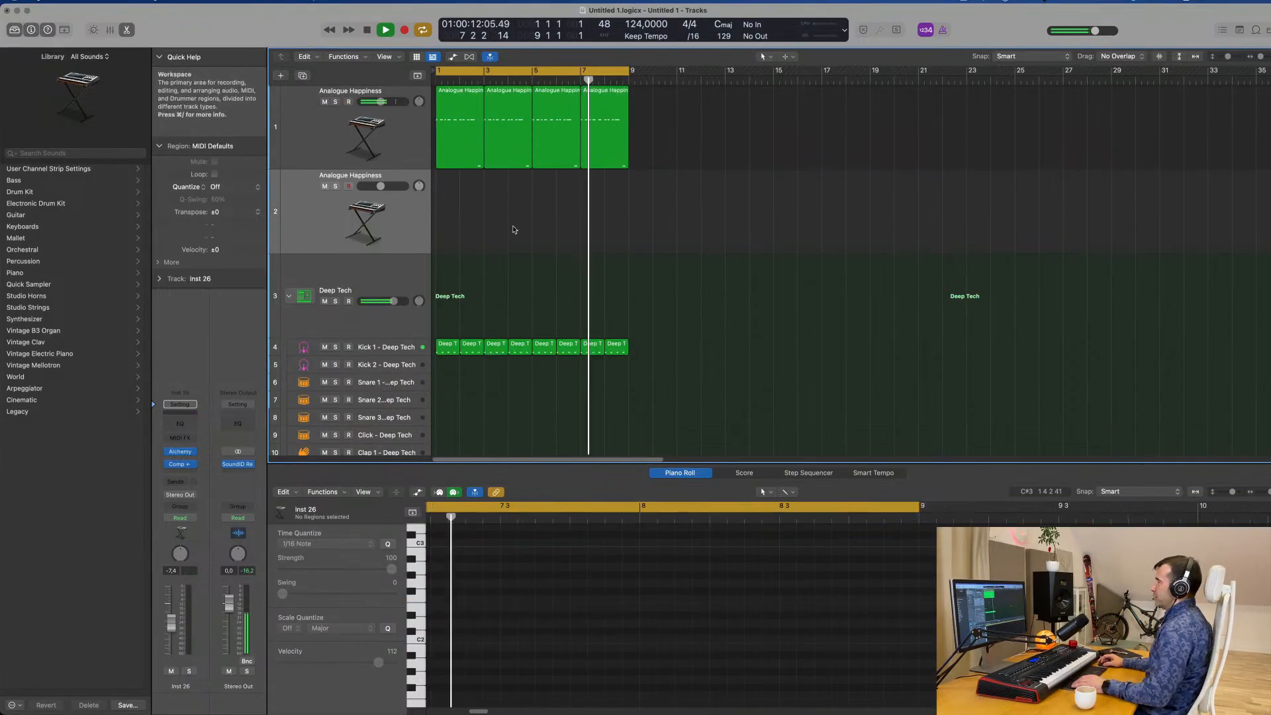
{"action": "left_click", "coordinate": [455, 151]}
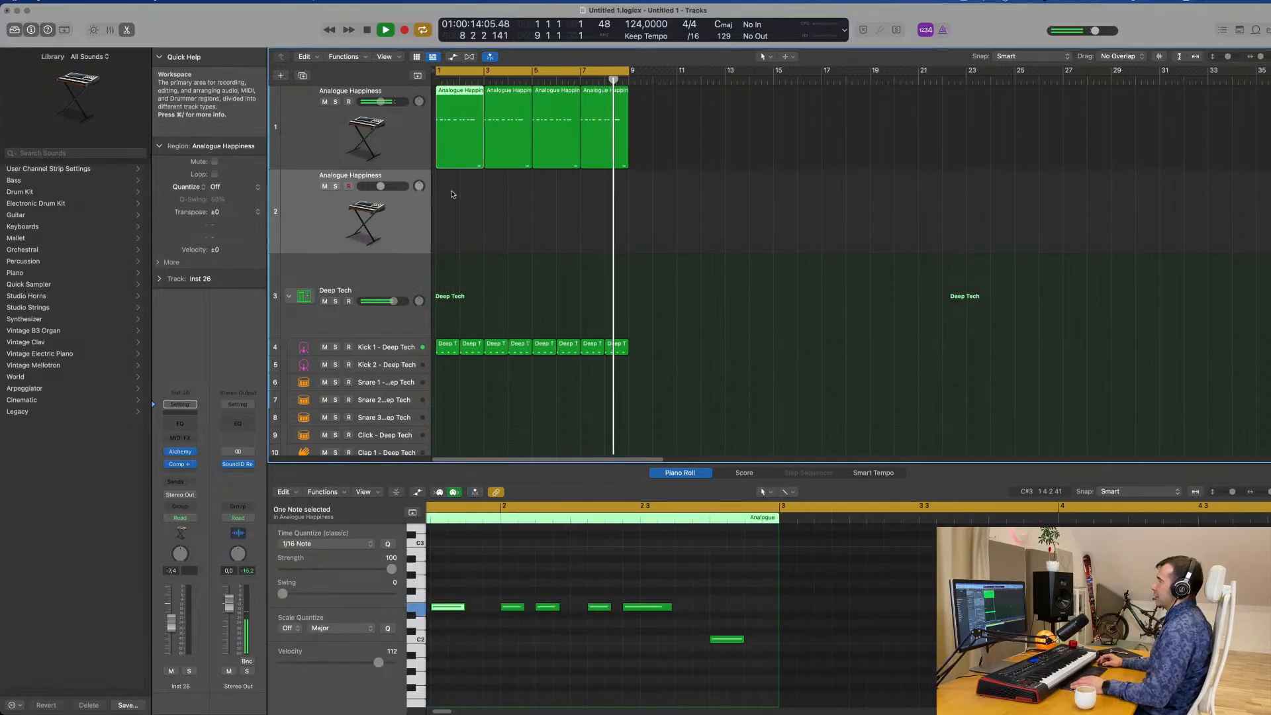
{"action": "left_click_drag", "start_coordinate": [452, 193], "coordinate": [659, 130]}
{"action": "key", "text": "space"}
{"action": "left_click_drag", "start_coordinate": [444, 88], "coordinate": [390, 208]}
{"action": "left_click", "coordinate": [516, 658]}
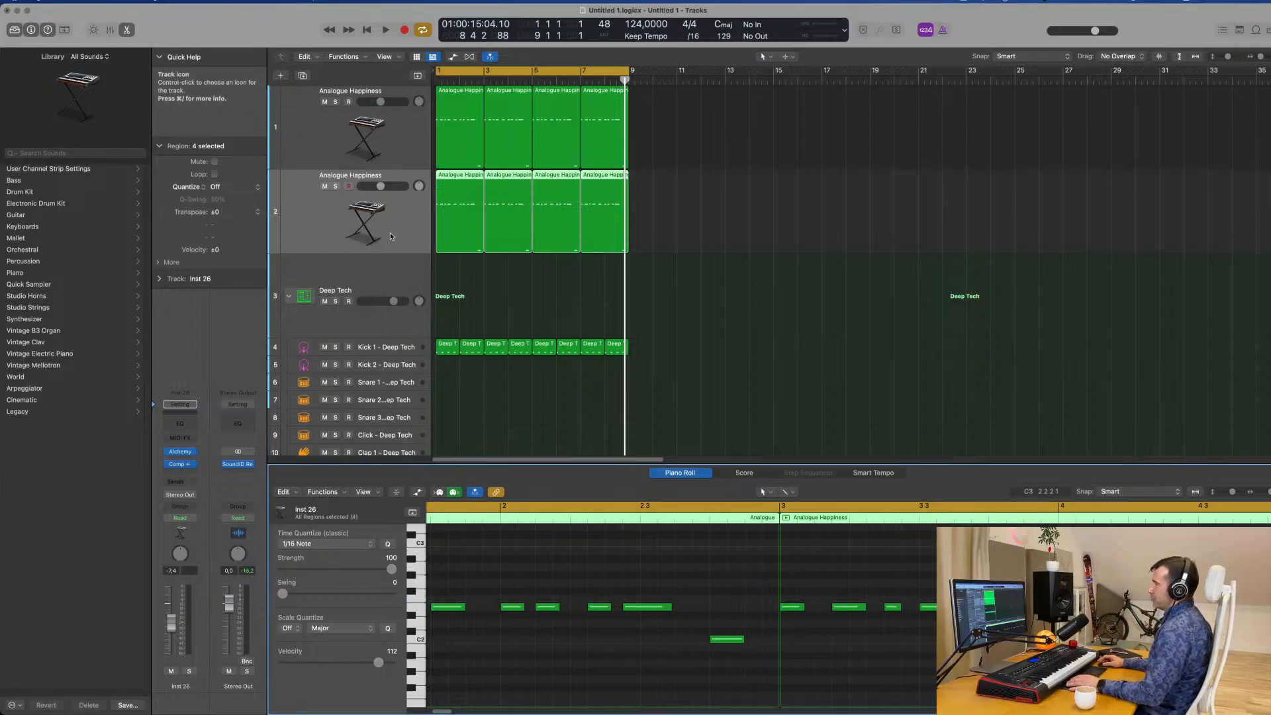
Load Sculpture in stereo as the duplicate track's instrument and lower its volume to -29.0 dB during playback.
{"action": "left_click", "coordinate": [194, 452]}
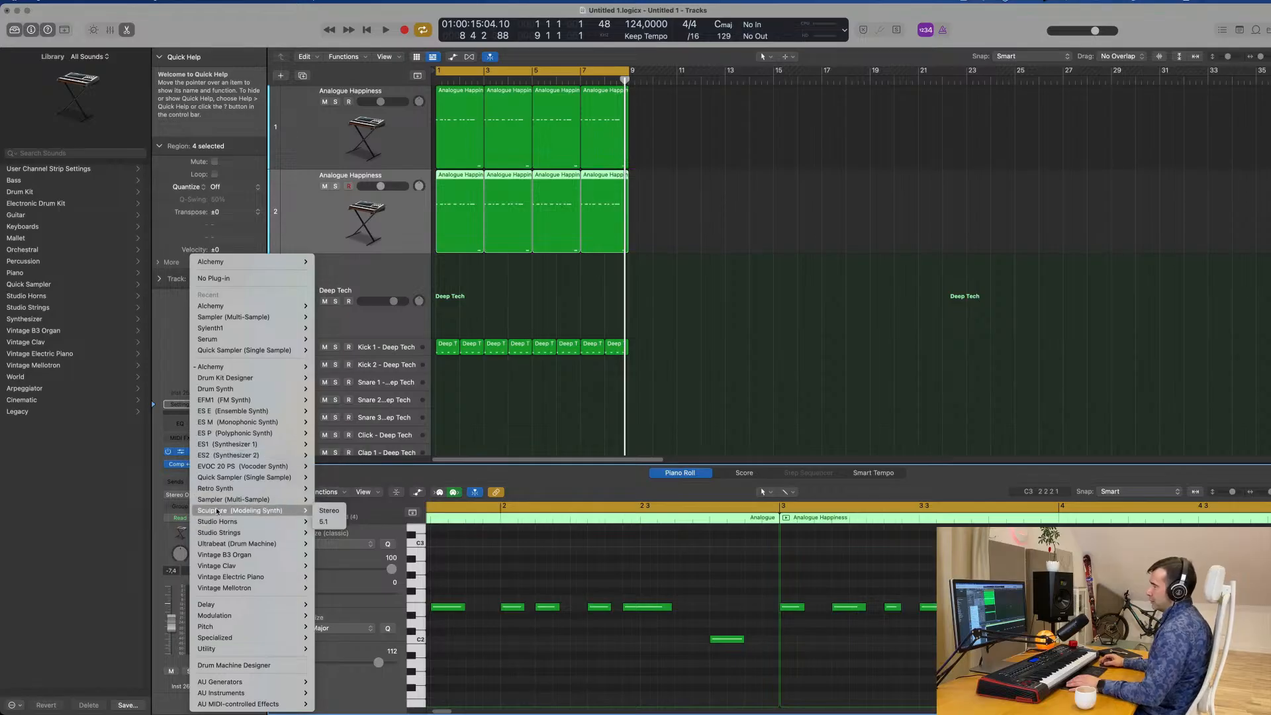
{"action": "left_click", "coordinate": [337, 512]}
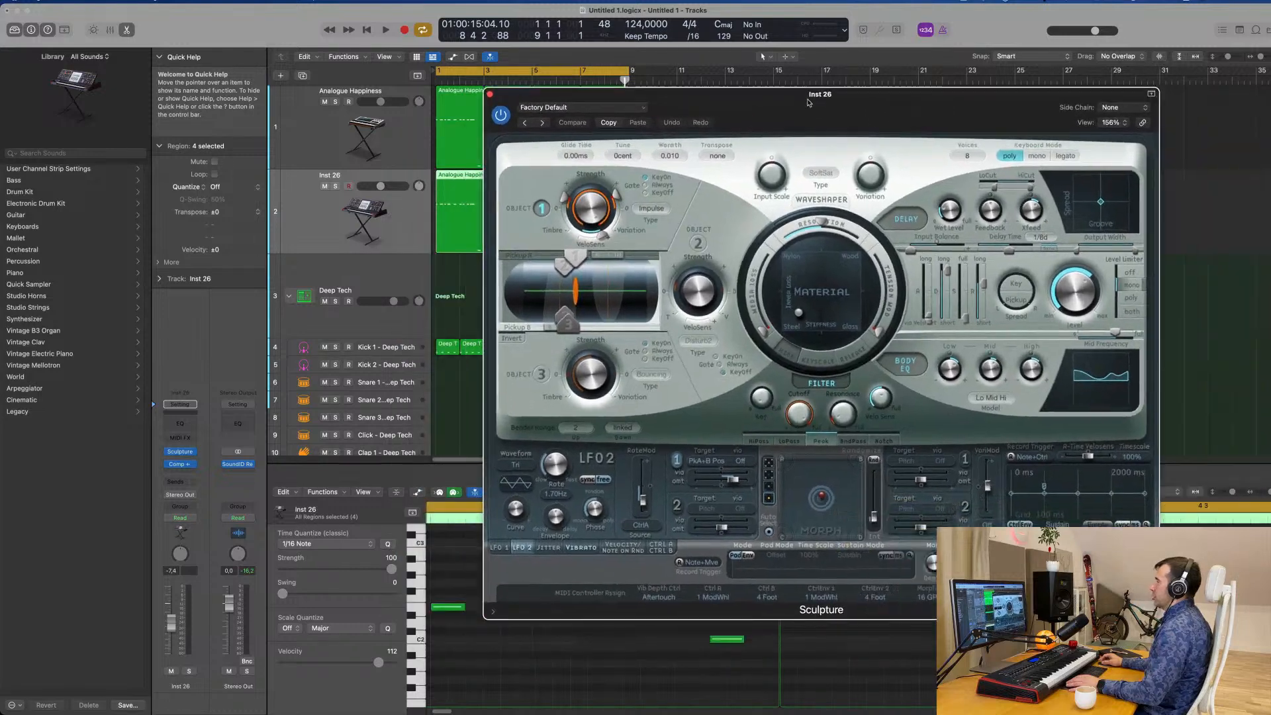
{"action": "left_click_drag", "start_coordinate": [808, 103], "coordinate": [888, 79]}
{"action": "left_click", "coordinate": [302, 220]}
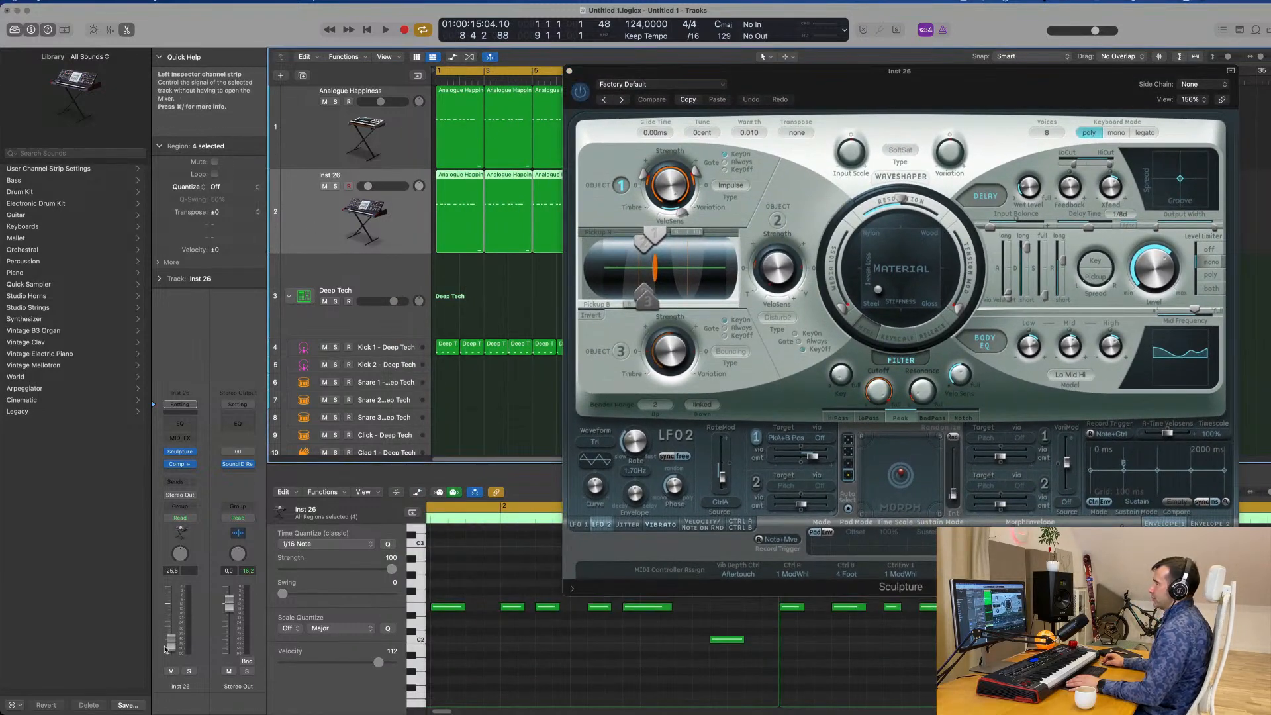
{"action": "key", "text": "space"}
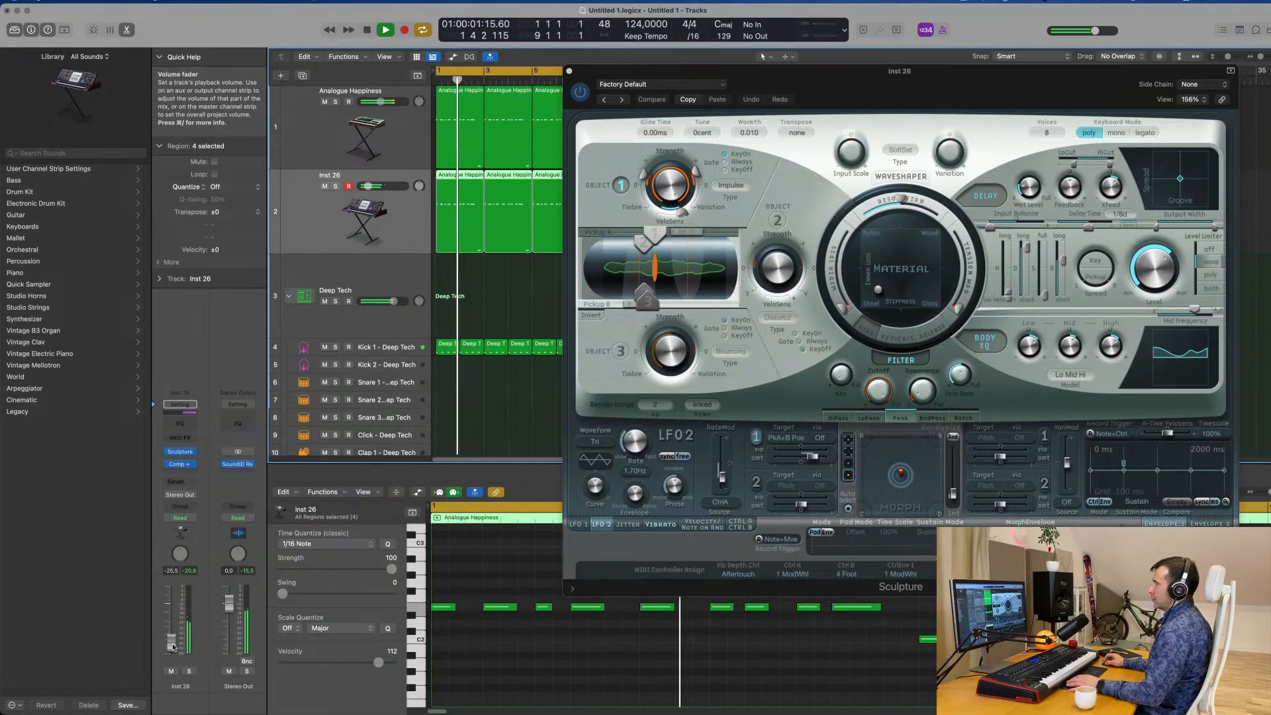
{"action": "left_click_drag", "start_coordinate": [173, 648], "coordinate": [173, 651]}
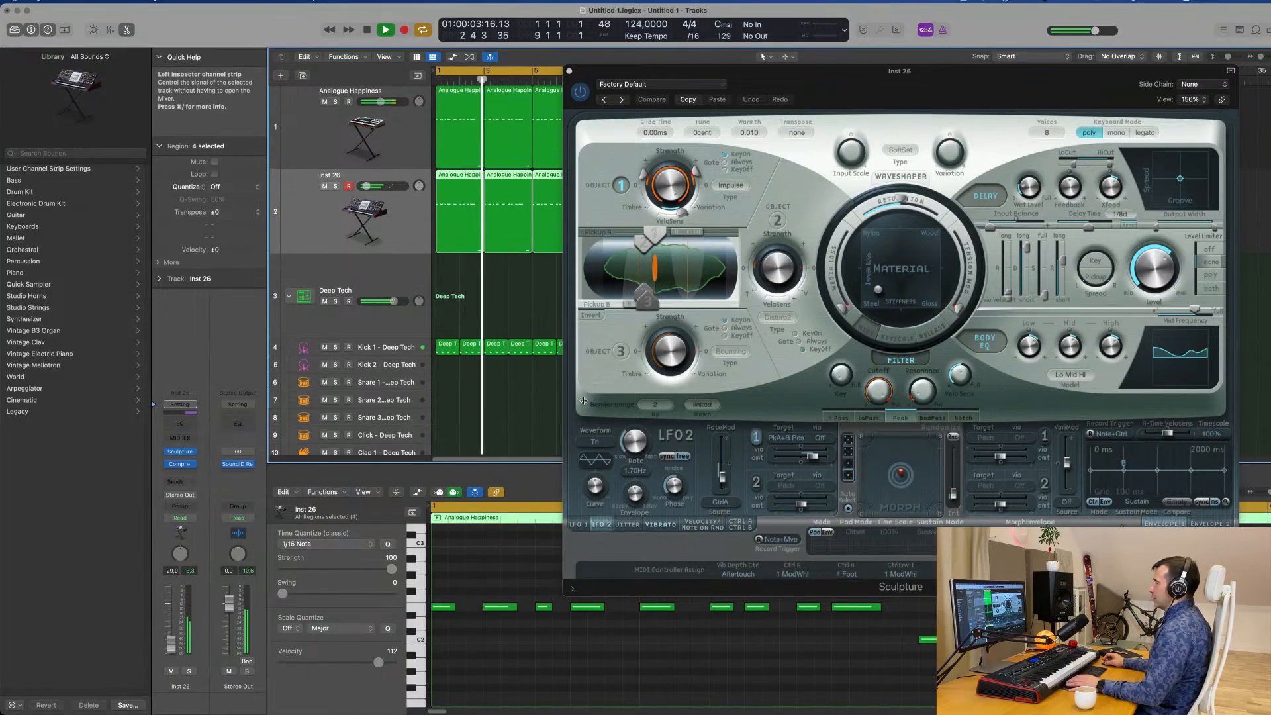
{"action": "key", "text": "space"}
Load Sculpture's Lean on 2 preset and set the track volume to -17.0 dB while auditioning it.
{"action": "left_click_drag", "start_coordinate": [803, 86], "coordinate": [578, 112]}
{"action": "key", "text": "space"}
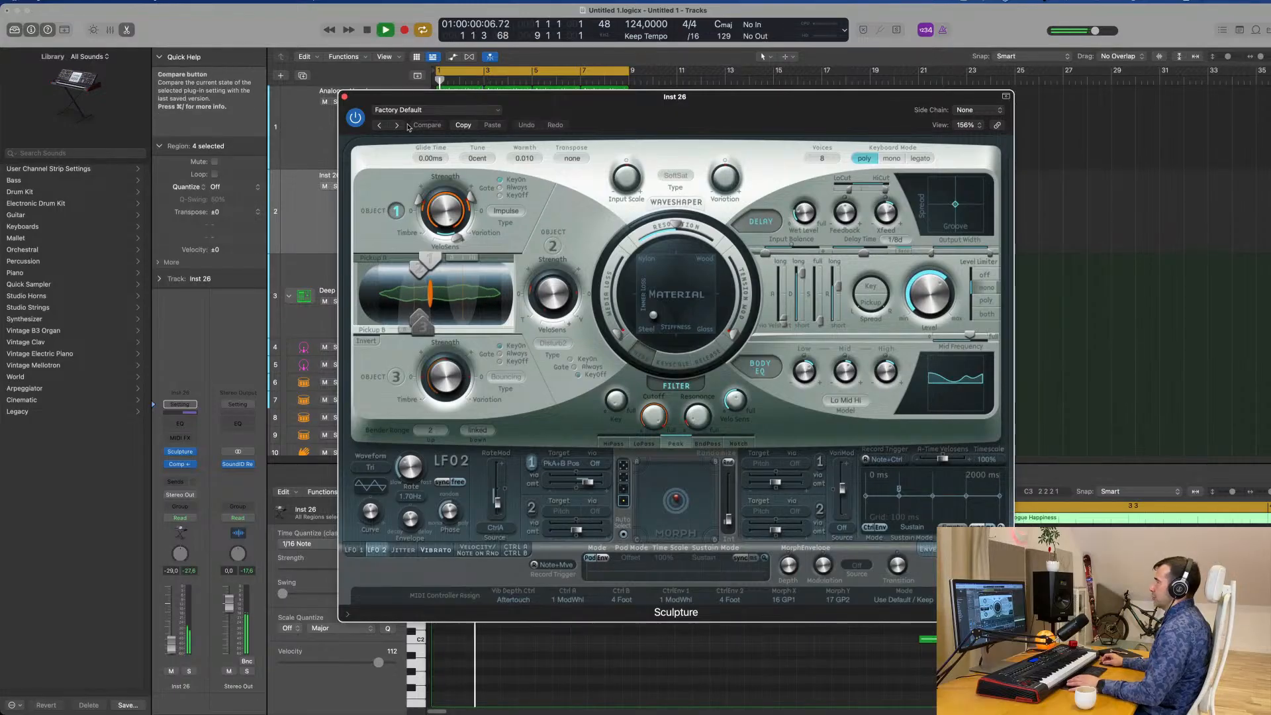
{"action": "left_click", "coordinate": [400, 125]}
{"action": "key", "text": "space"}
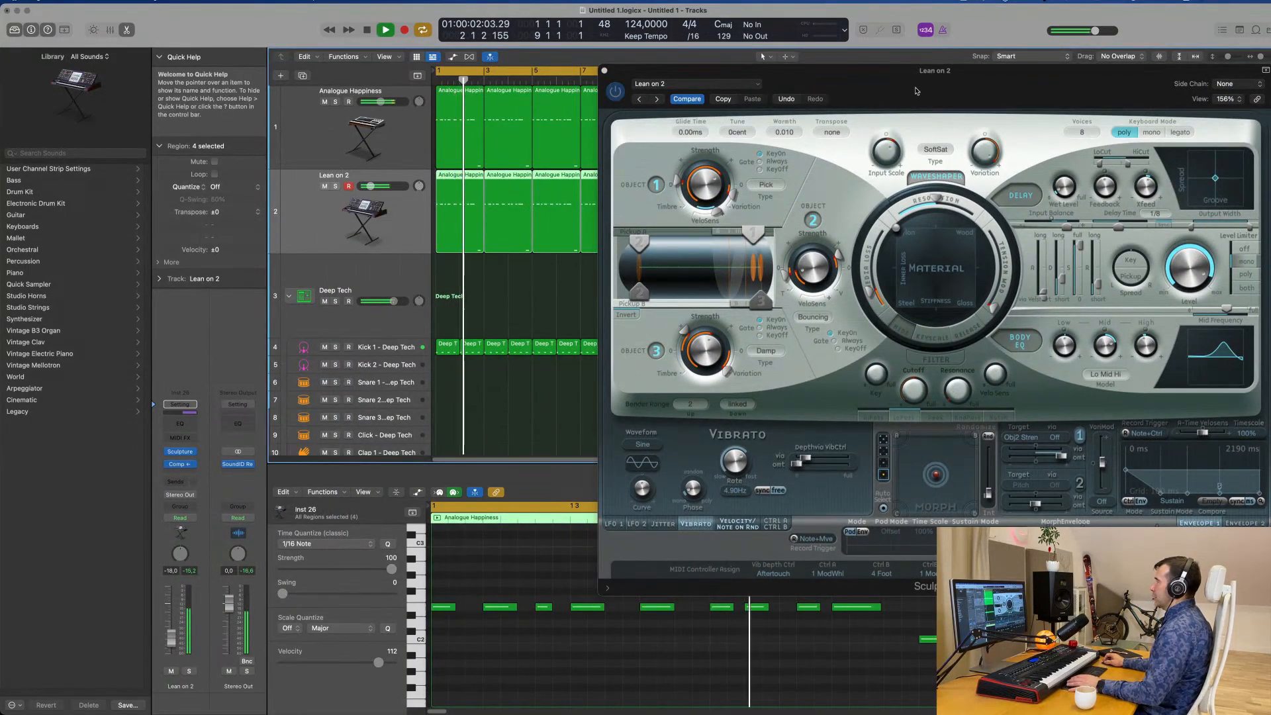
{"action": "mouse_move", "coordinate": [963, 82]}
{"action": "left_mouse_down"}
{"action": "mouse_move", "coordinate": [790, 187]}
{"action": "mouse_move", "coordinate": [840, 194]}
{"action": "mouse_move", "coordinate": [810, 168]}
{"action": "left_mouse_up"}
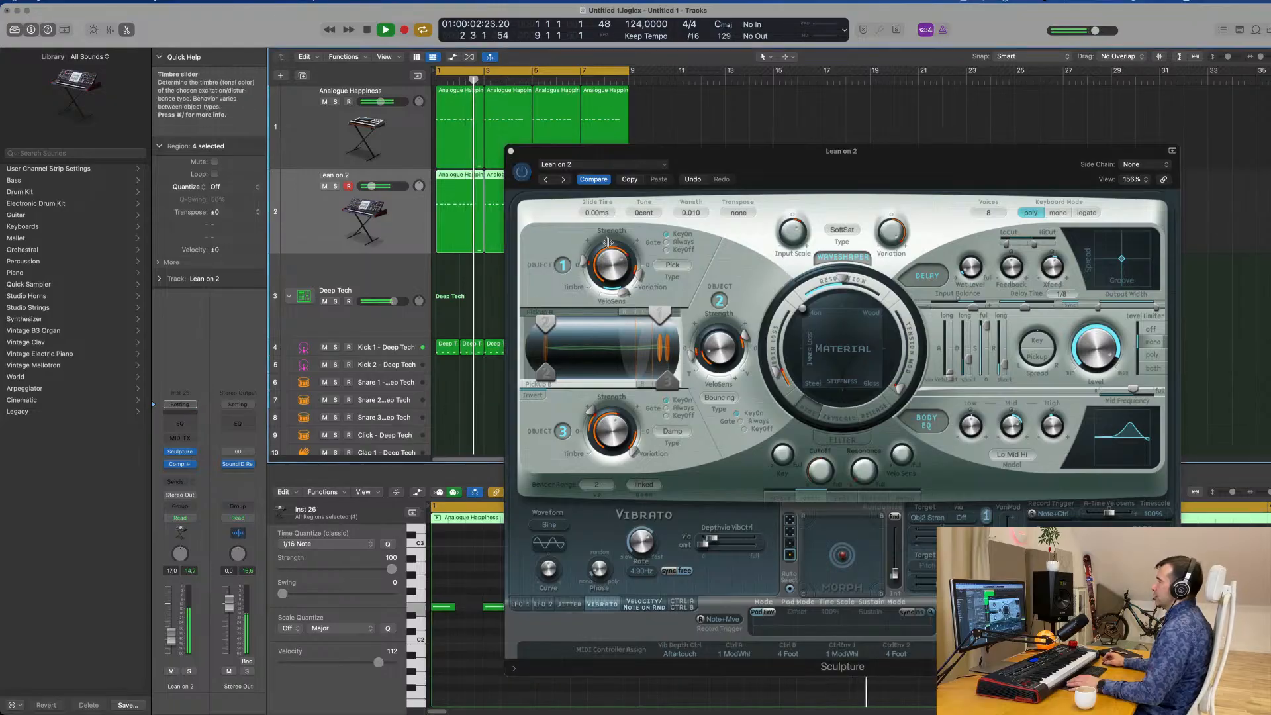
Step through Sculpture's presets Lean on and Breathing Hollow Bass to Eighties FM Bass while the groove plays.
{"action": "left_click", "coordinate": [564, 180]}
{"action": "key", "text": "space"}
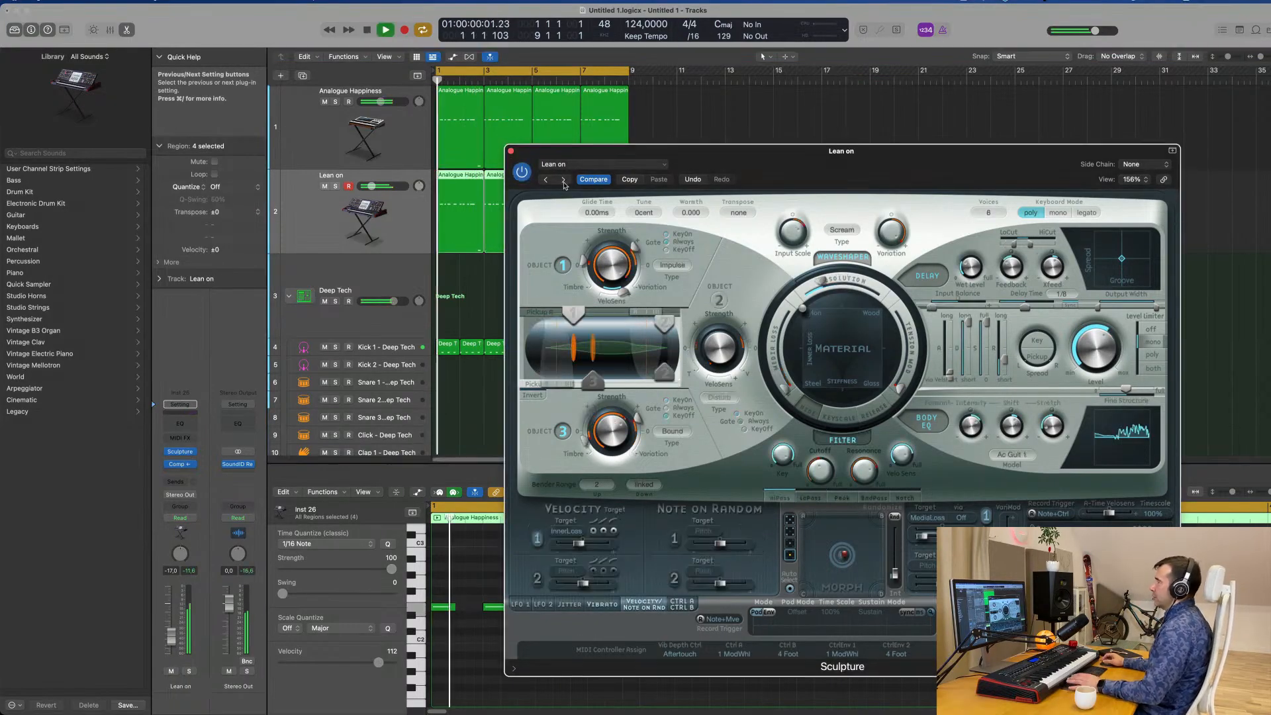
{"action": "left_click", "coordinate": [563, 181]}
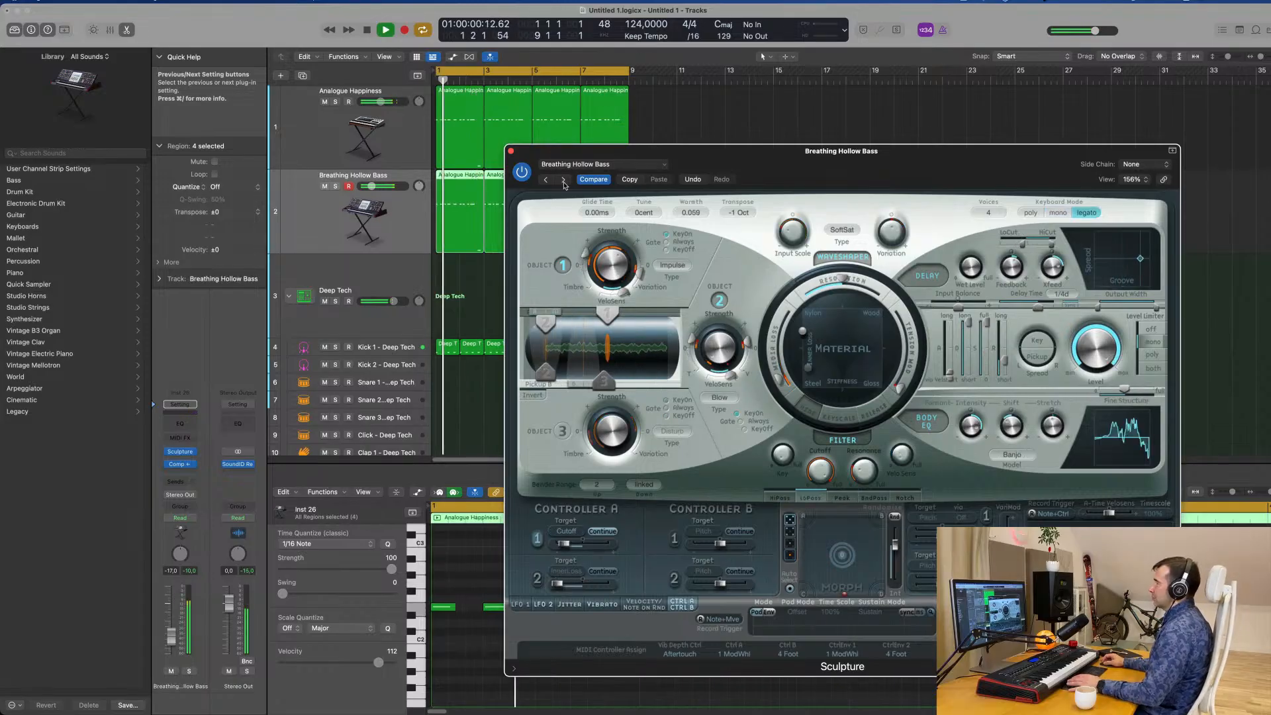
{"action": "left_click", "coordinate": [564, 180]}
{"action": "left_click", "coordinate": [563, 181]}
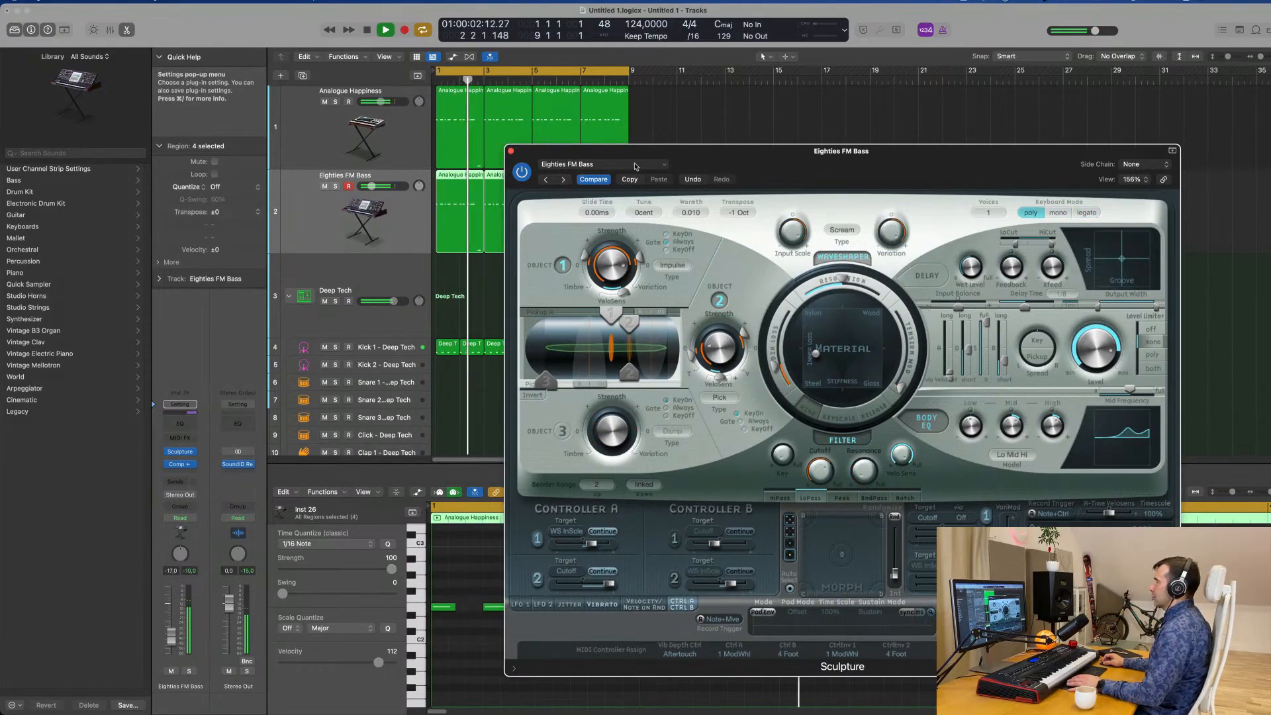
Browse Sculpture's preset categories and load the Acoustic Harp preset from the plucked instruments.
{"action": "left_click", "coordinate": [596, 165]}
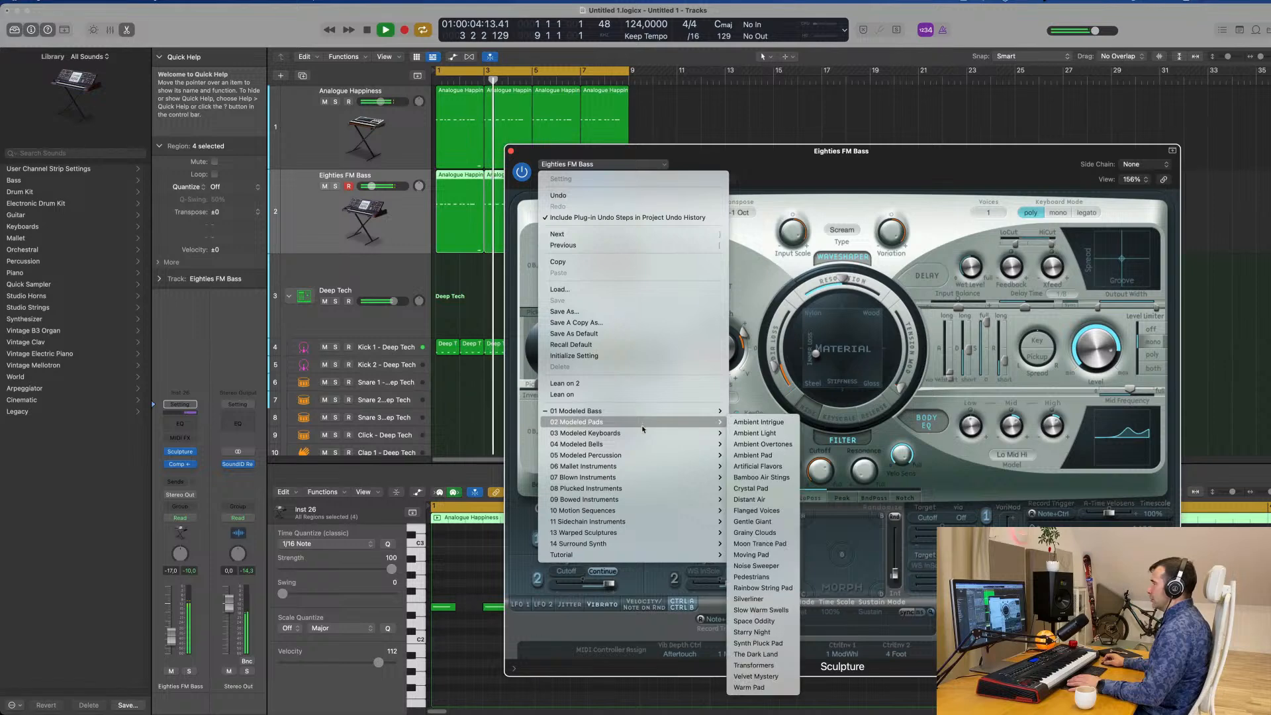
{"action": "mouse_move", "coordinate": [642, 431]}
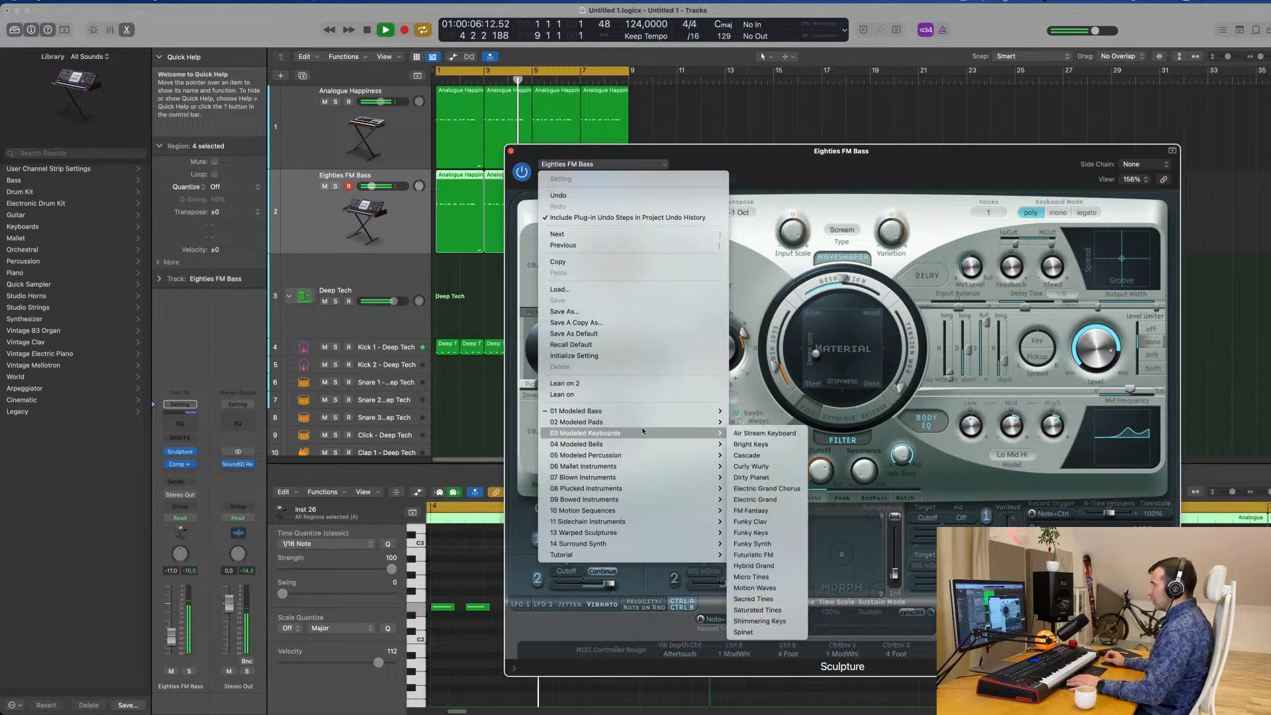
{"action": "mouse_move", "coordinate": [641, 521]}
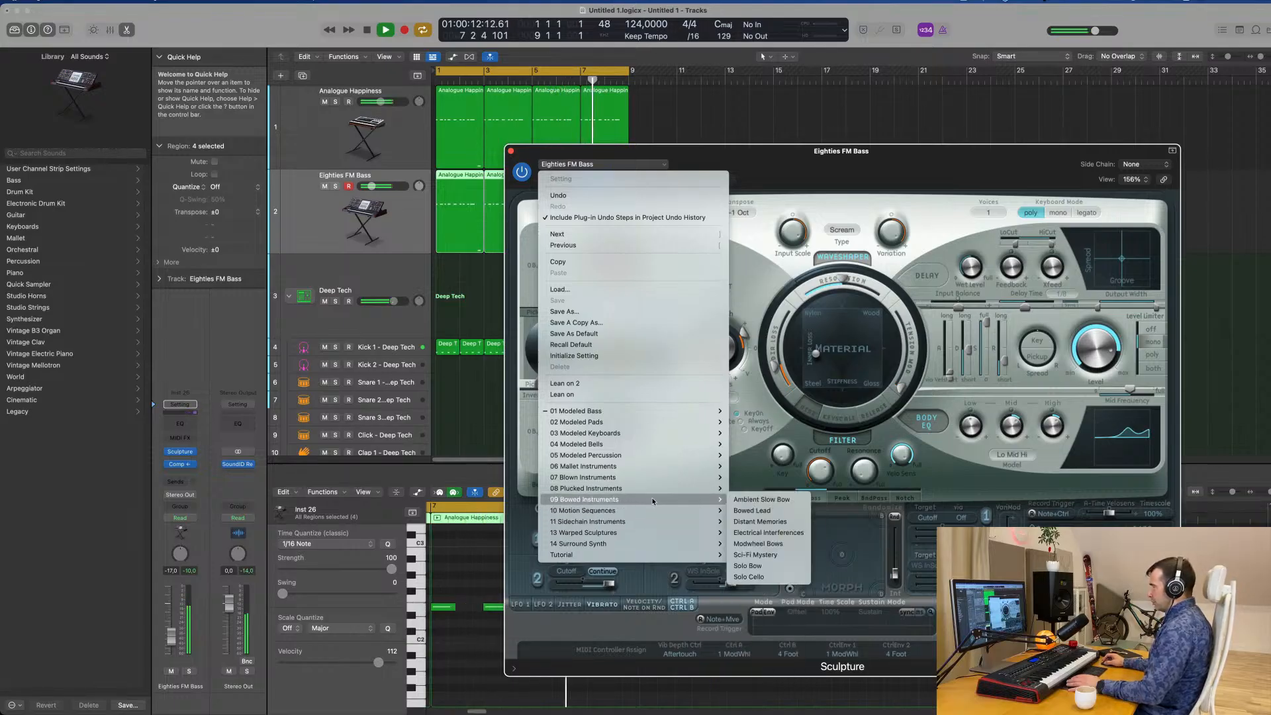
{"action": "mouse_move", "coordinate": [658, 489]}
{"action": "left_click", "coordinate": [766, 417]}
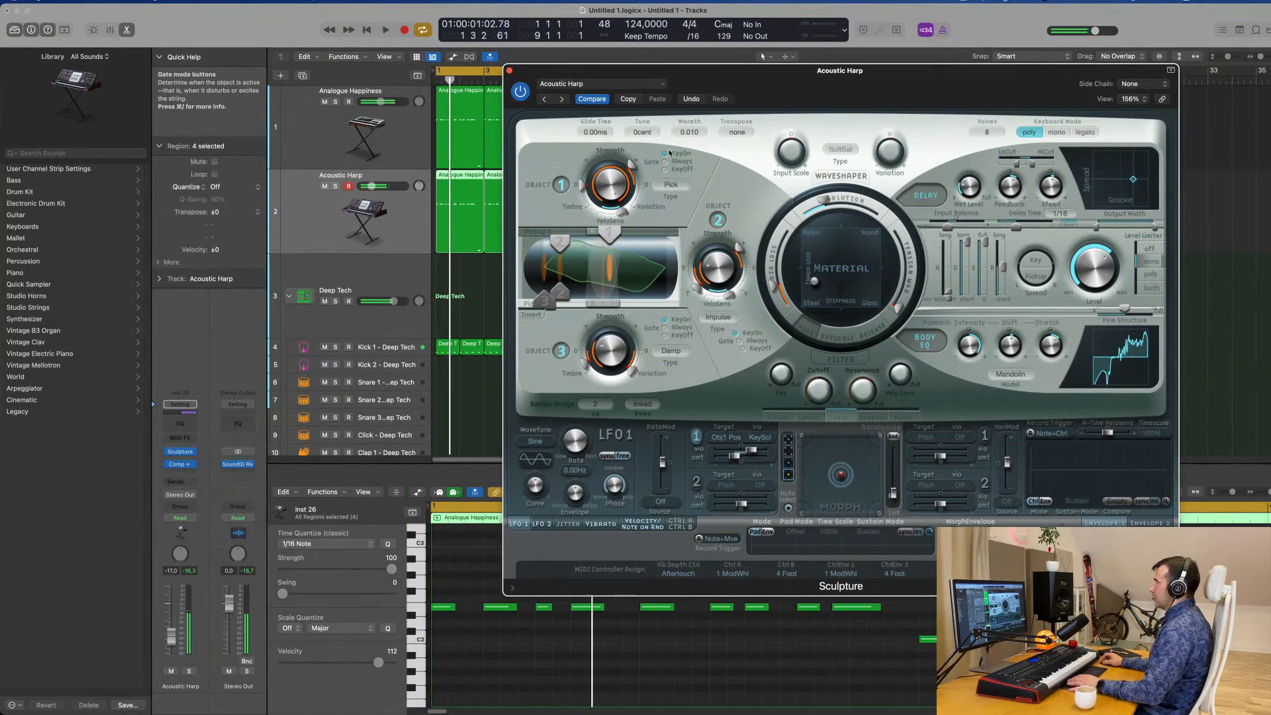
Step through Sculpture's plucked presets, such as Ambience Pluck, Buzzy Picking and Cavernous Dreams, up to Fuzzy Pluck Lead while the groove plays.
{"action": "left_click", "coordinate": [561, 99]}
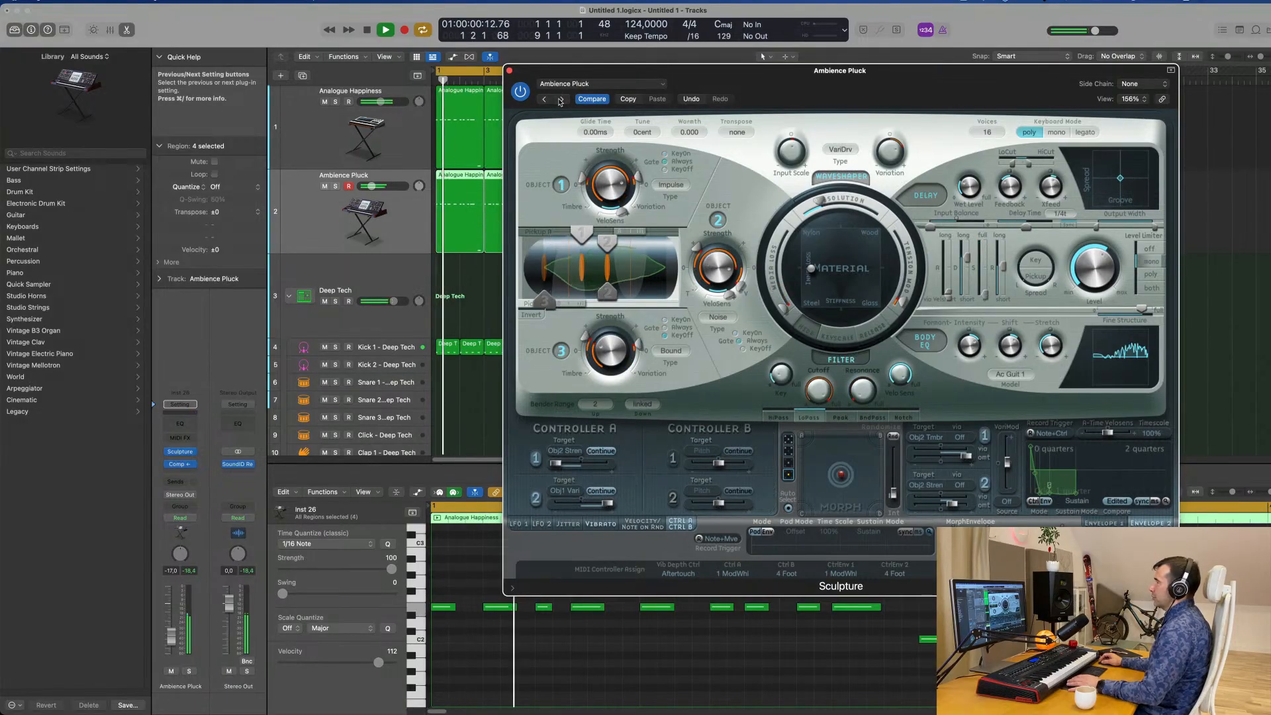
{"action": "left_click", "coordinate": [560, 100]}
{"action": "left_click", "coordinate": [560, 100]}
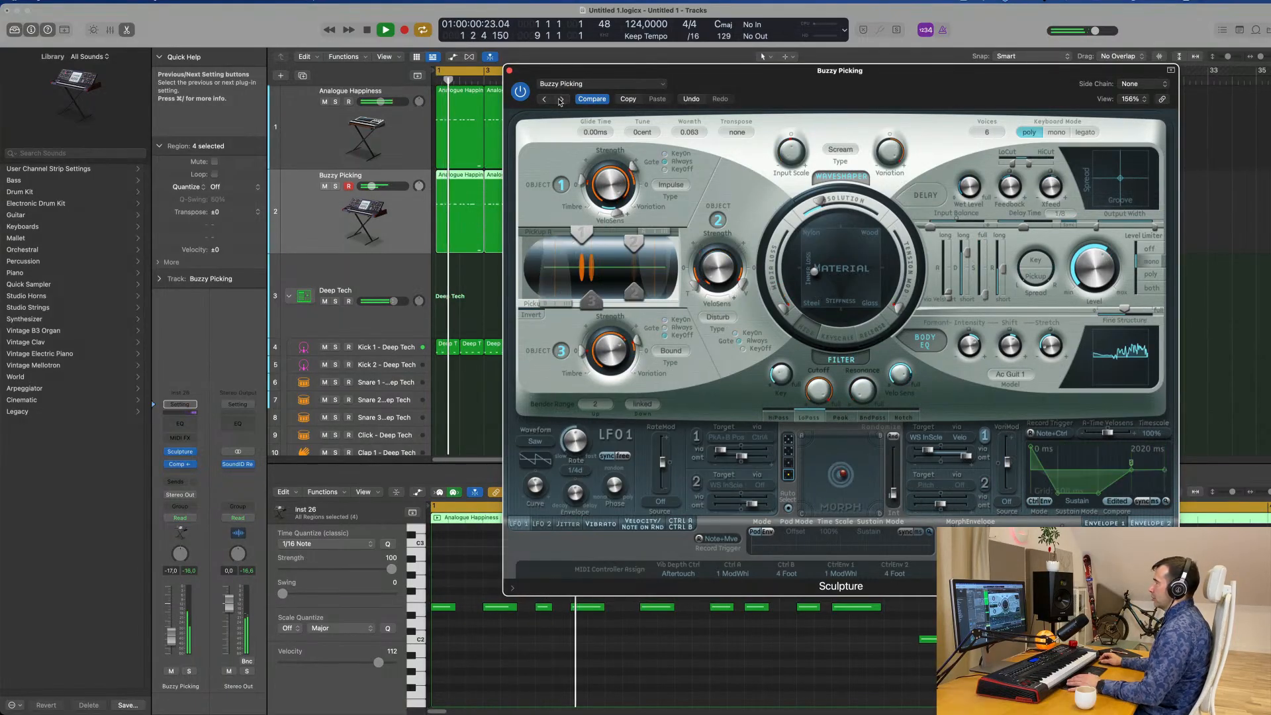
{"action": "left_click", "coordinate": [561, 100]}
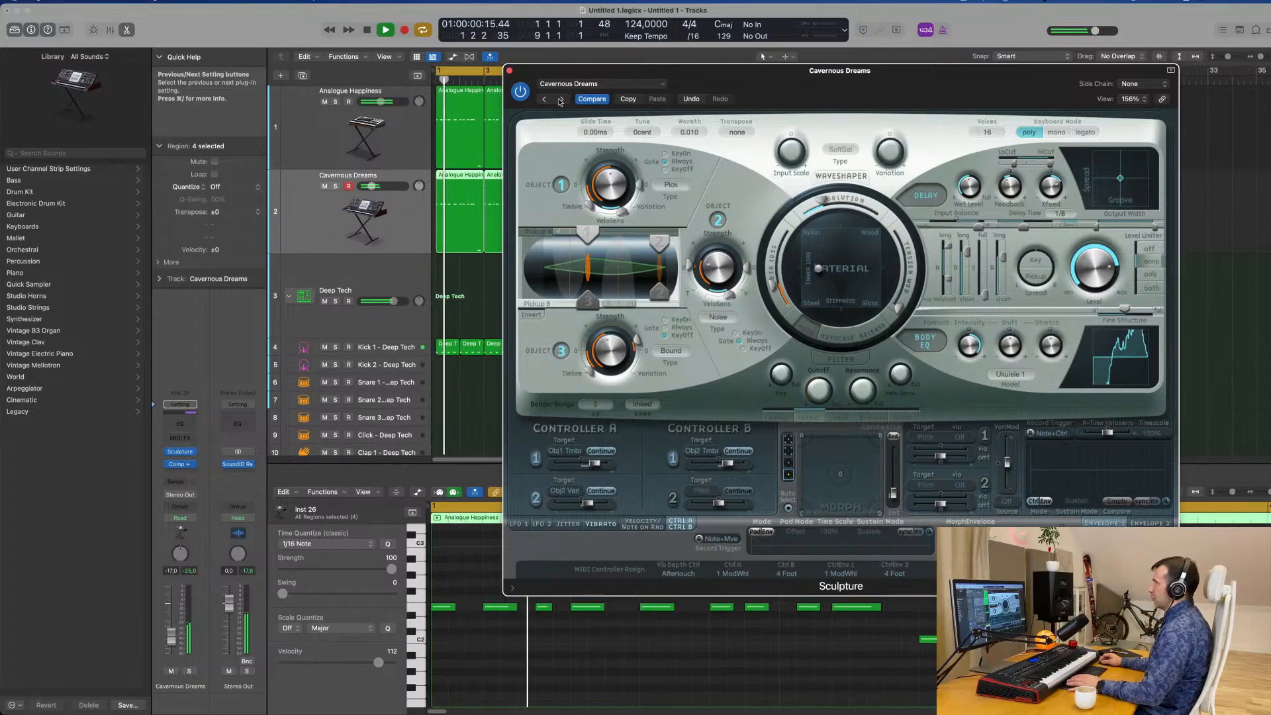
{"action": "left_click", "coordinate": [560, 101]}
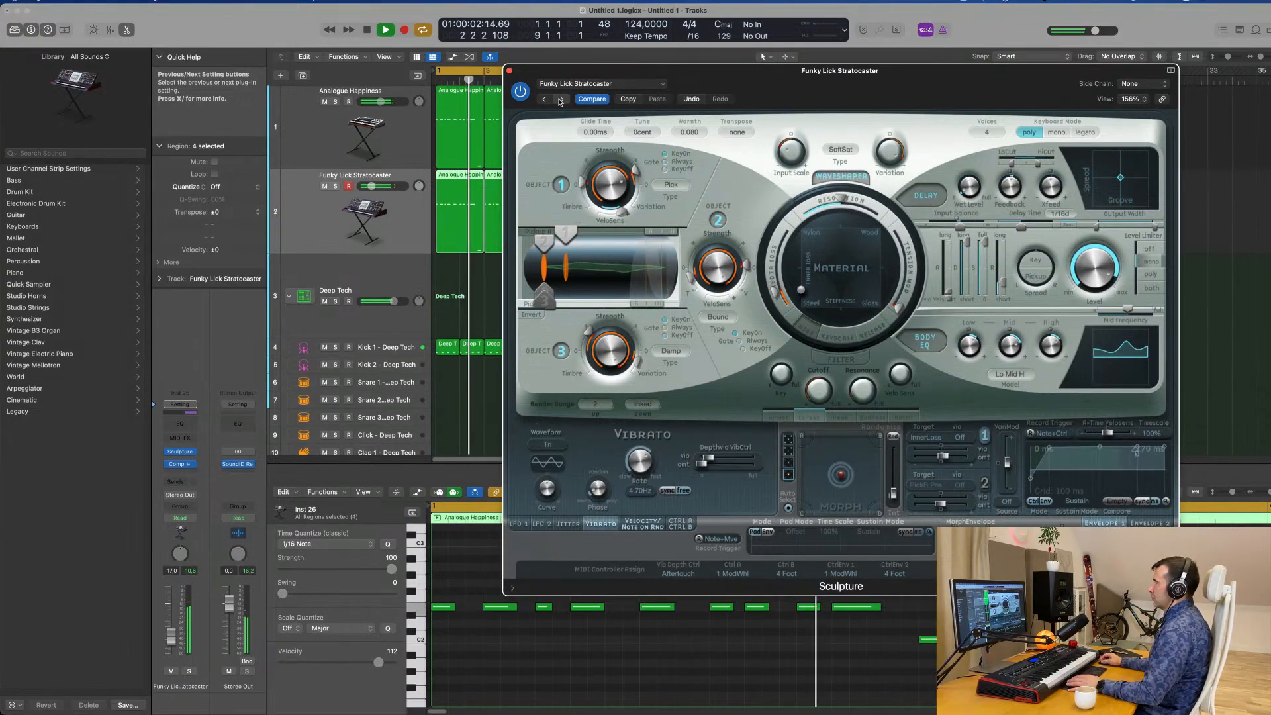
{"action": "left_click", "coordinate": [560, 100]}
Reload Sculpture's Lean on 2 preset, close the plug-in window and set the track volume to -11.6 dB.
{"action": "left_click", "coordinate": [596, 84]}
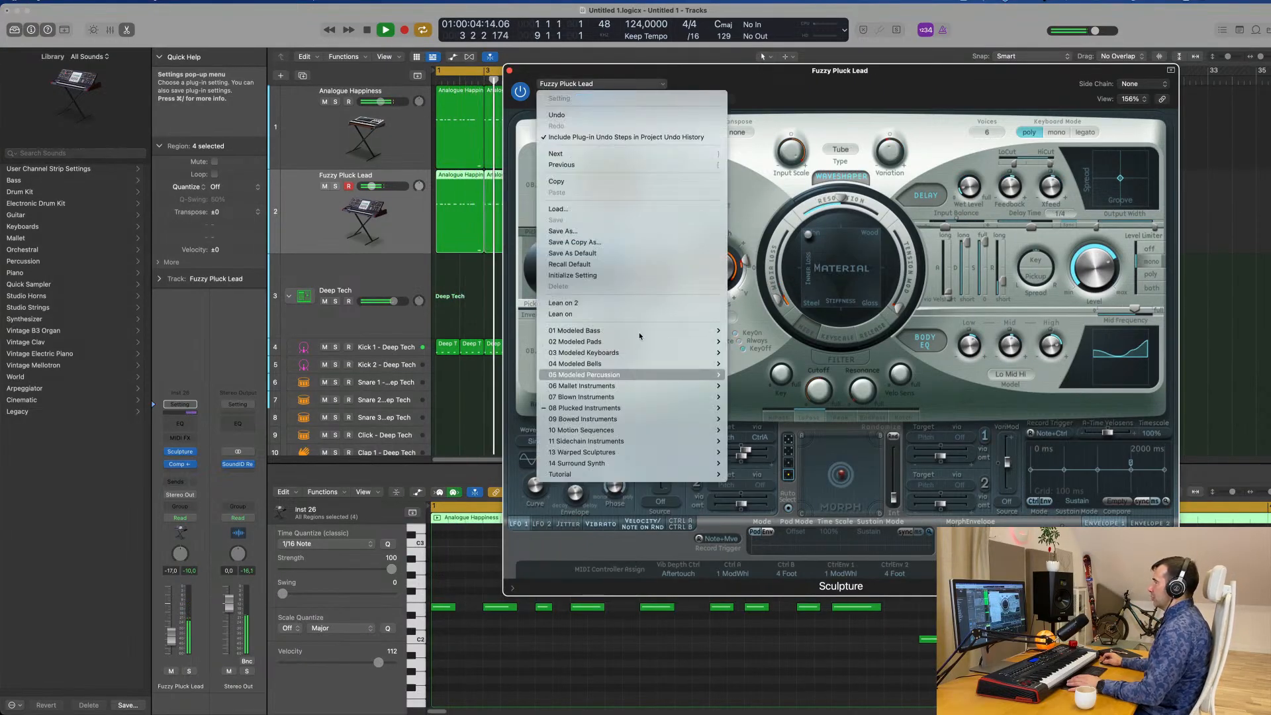
{"action": "left_click", "coordinate": [583, 302]}
{"action": "mouse_move", "coordinate": [849, 85]}
{"action": "left_mouse_down"}
{"action": "mouse_move", "coordinate": [777, 116]}
{"action": "mouse_move", "coordinate": [922, 105]}
{"action": "mouse_move", "coordinate": [656, 186]}
{"action": "left_mouse_up"}
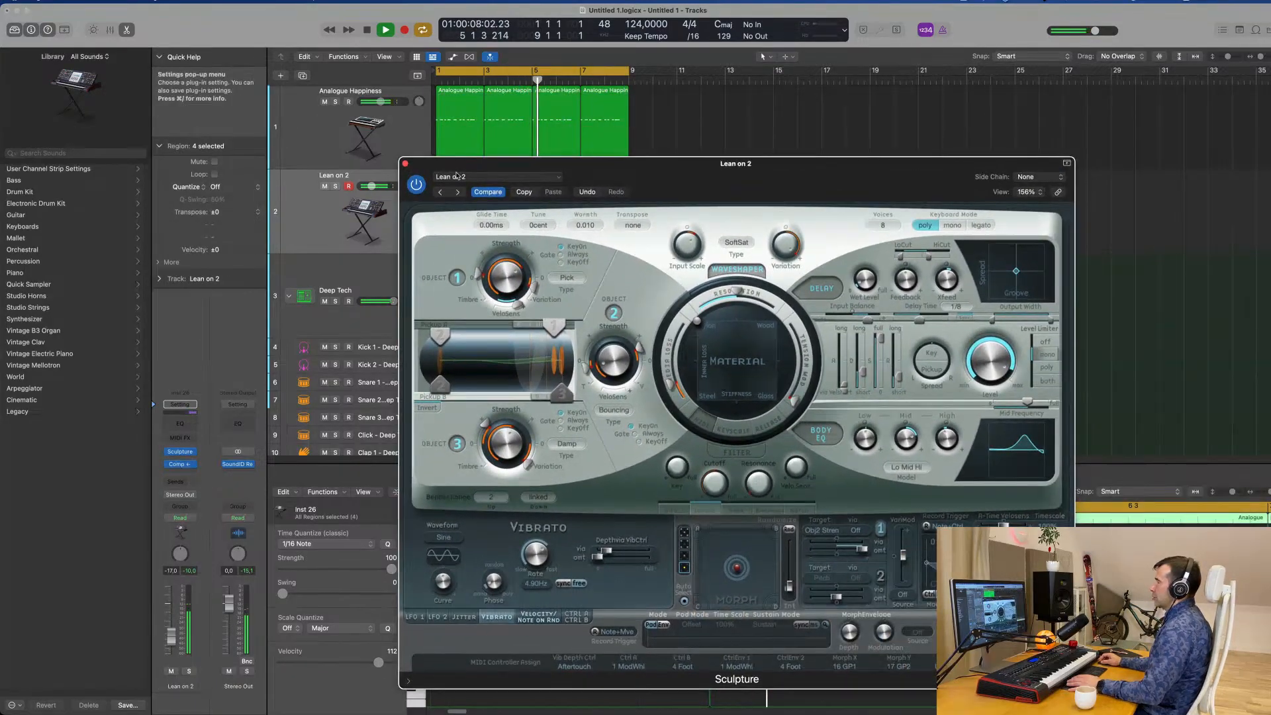
{"action": "left_click", "coordinate": [406, 164]}
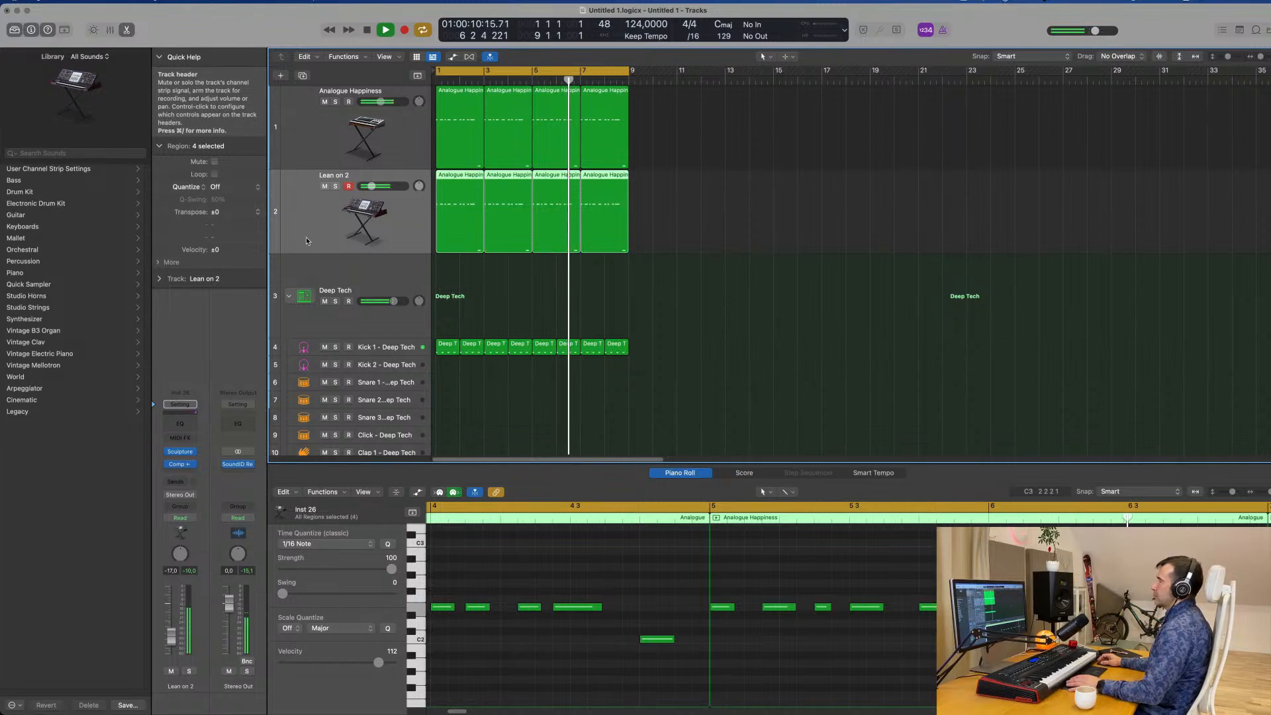
{"action": "left_click_drag", "start_coordinate": [172, 637], "coordinate": [169, 636]}
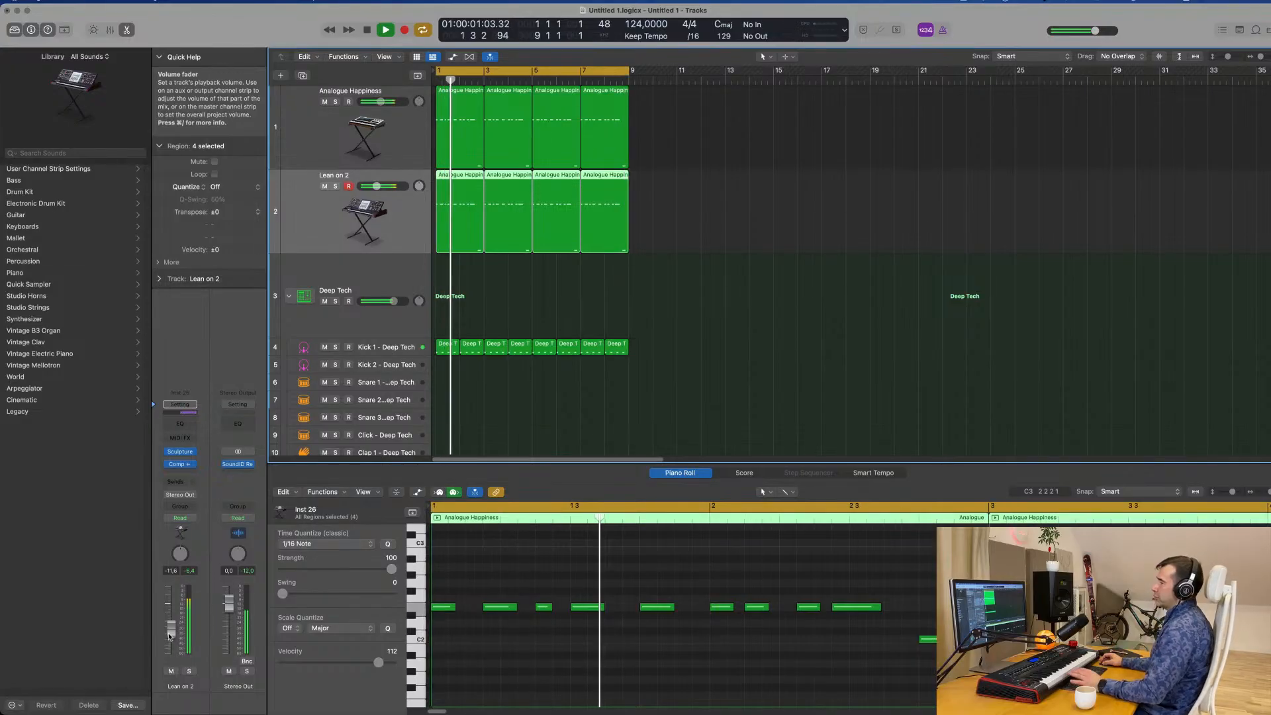
Duplicate the Lean on 2 track with its instrument settings, leaving the new track without regions.
{"action": "left_click", "coordinate": [648, 350]}
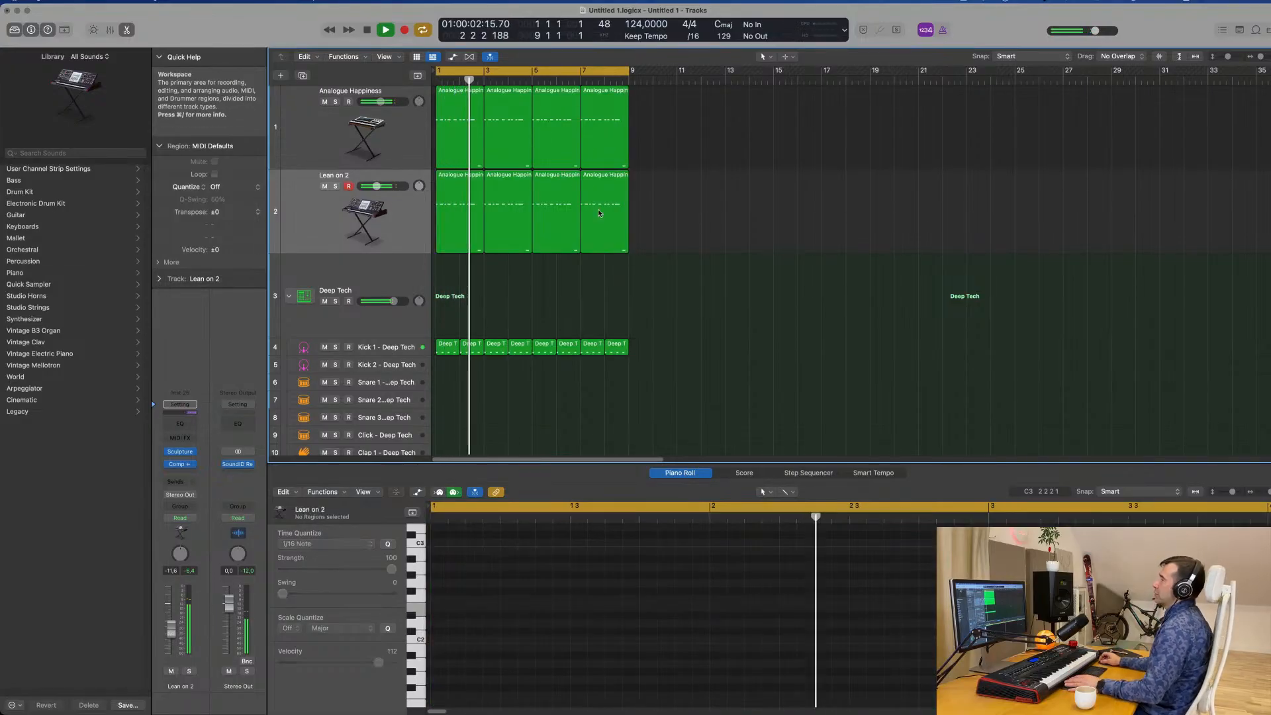
{"action": "left_click", "coordinate": [319, 219]}
{"action": "key", "text": "super+d"}
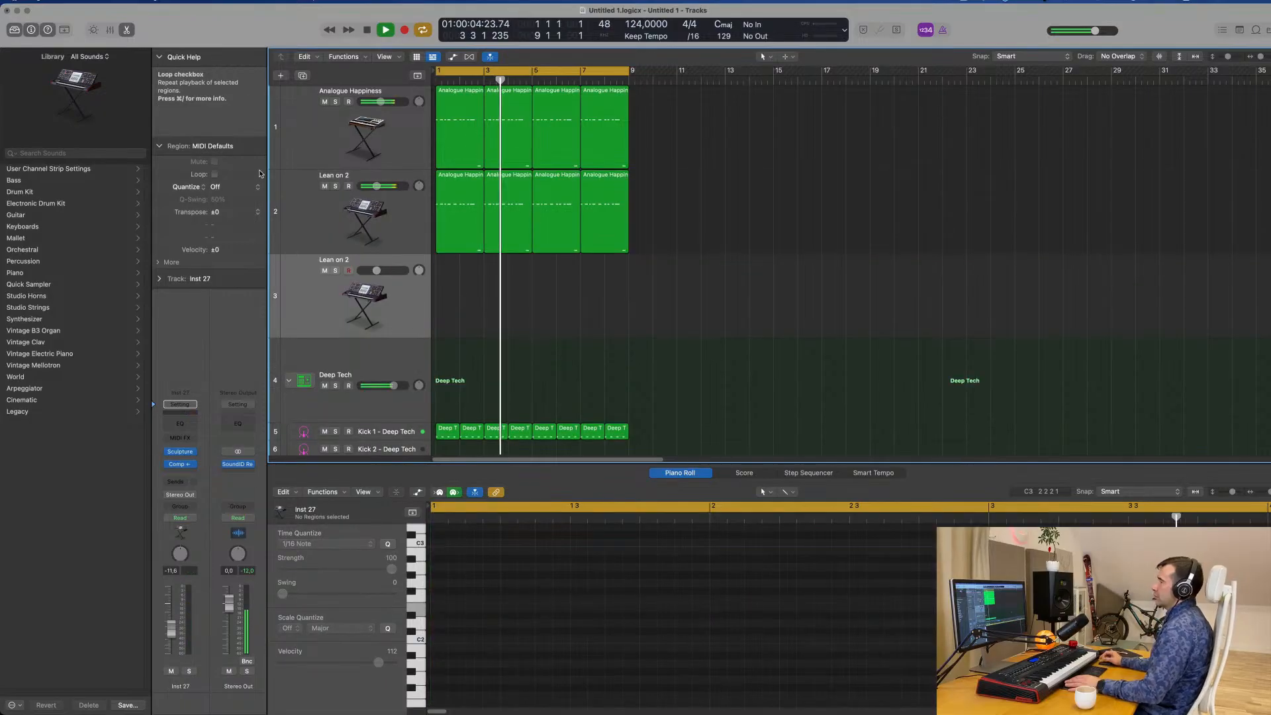
Stop playback and delete the last three regions on the original Lean on 2 track, keeping the one at bar 1.
{"action": "left_click", "coordinate": [304, 217]}
{"action": "key", "text": "space"}
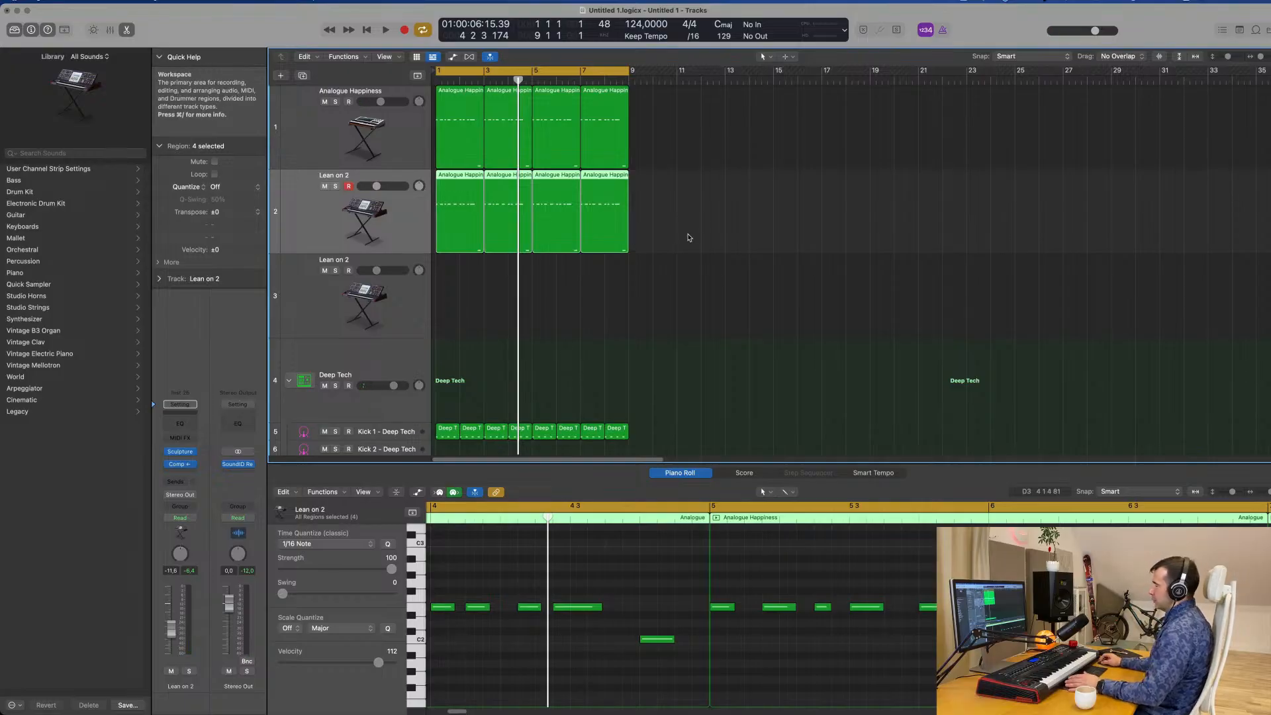
{"action": "left_click_drag", "start_coordinate": [689, 237], "coordinate": [518, 257]}
{"action": "key", "text": "Delete"}
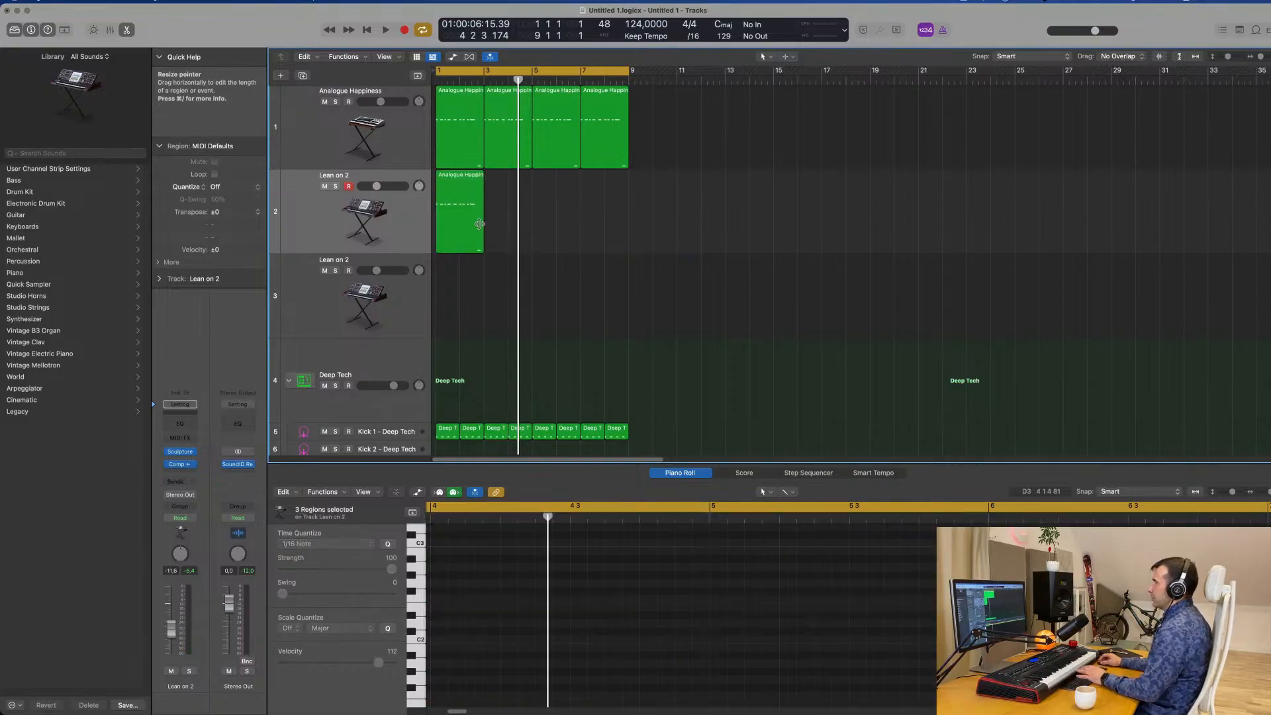
In the remaining Lean on 2 region, move the C2 note to bar 1 and delete every E2 note except the first.
{"action": "left_click", "coordinate": [777, 650], "text": "ctrl+alt"}
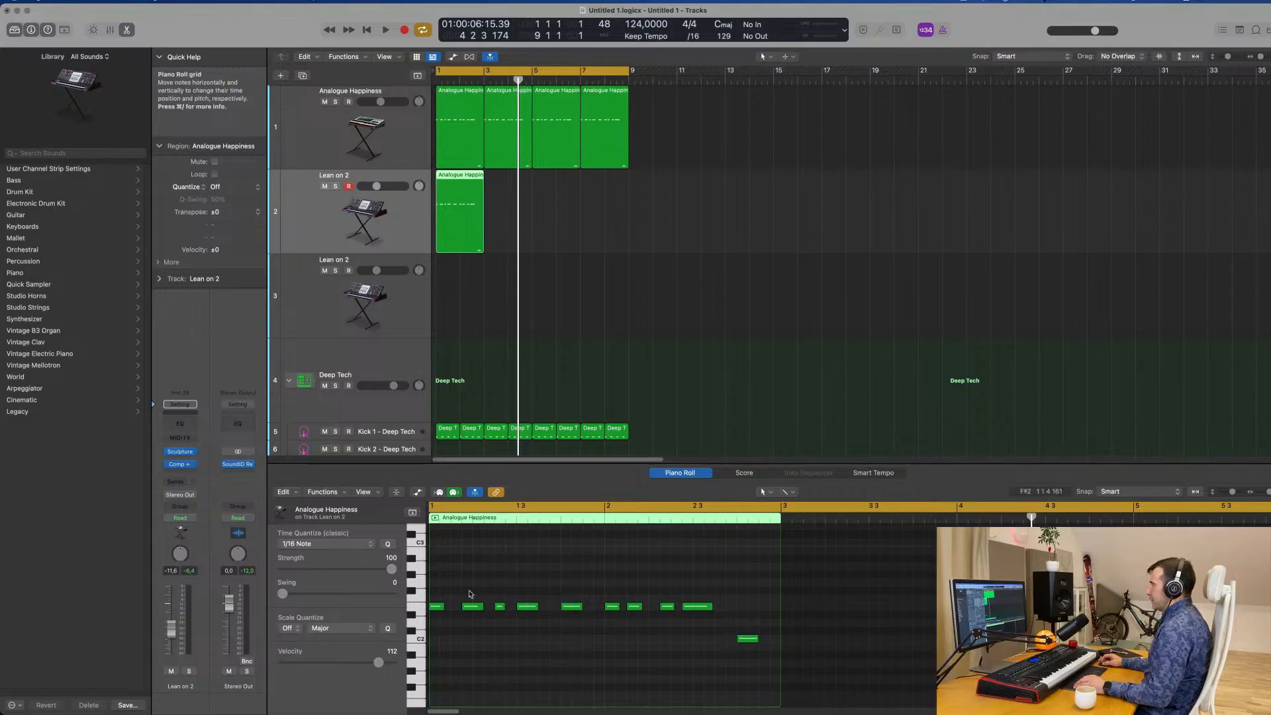
{"action": "left_click_drag", "start_coordinate": [467, 590], "coordinate": [438, 641]}
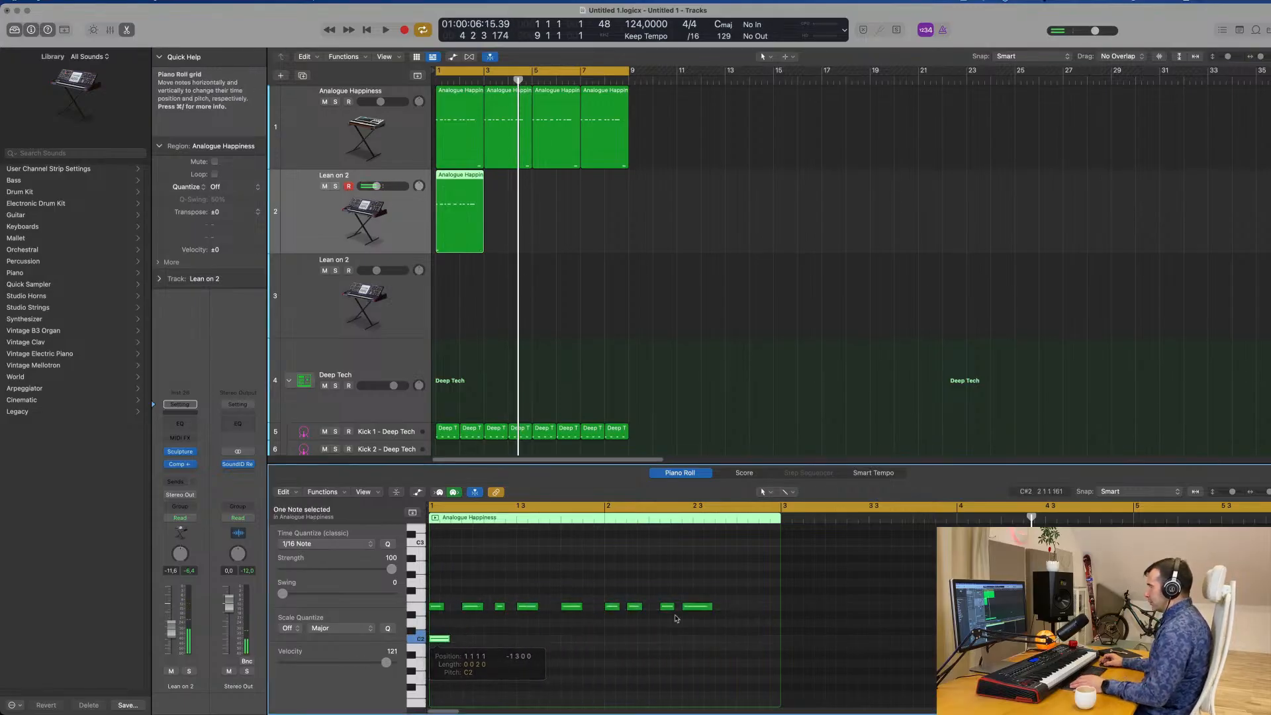
{"action": "left_click_drag", "start_coordinate": [648, 612], "coordinate": [466, 599]}
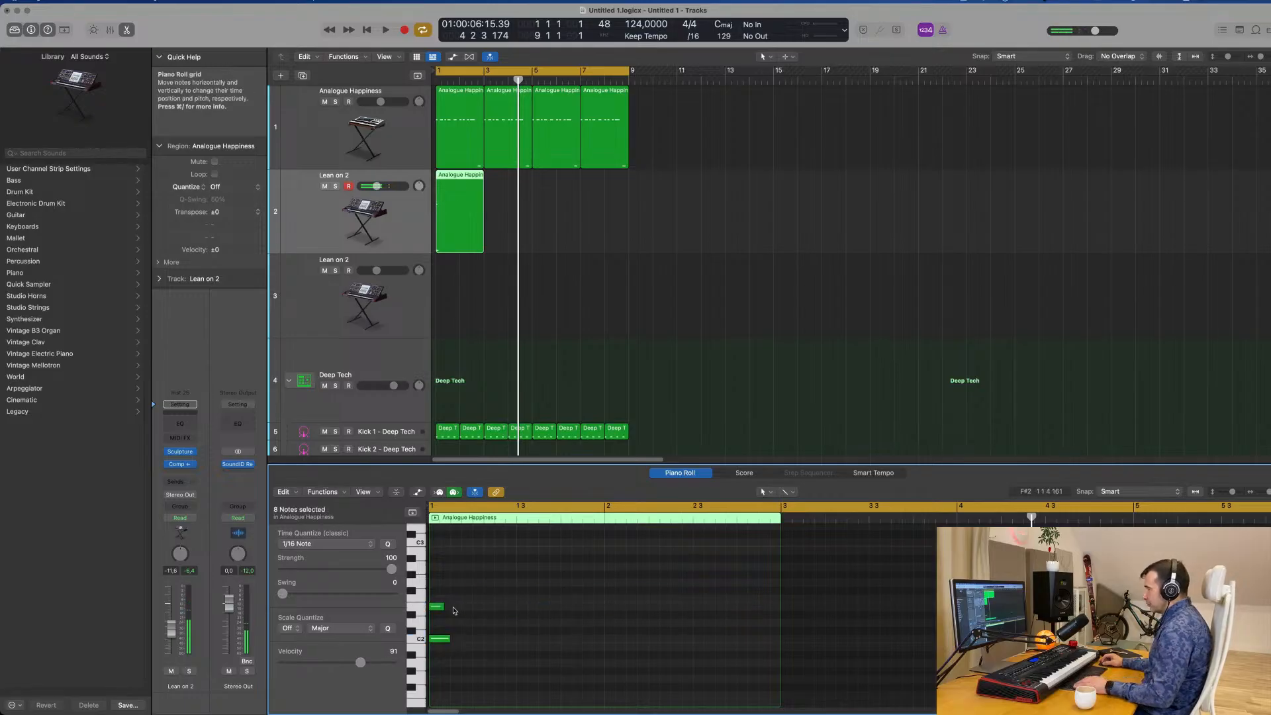
Add a G2 note at bar 1 to form a C major chord and lengthen all three notes to about two beats.
{"action": "scroll", "coordinate": [471, 641], "scroll_direction": "up", "scroll_amount": 2}
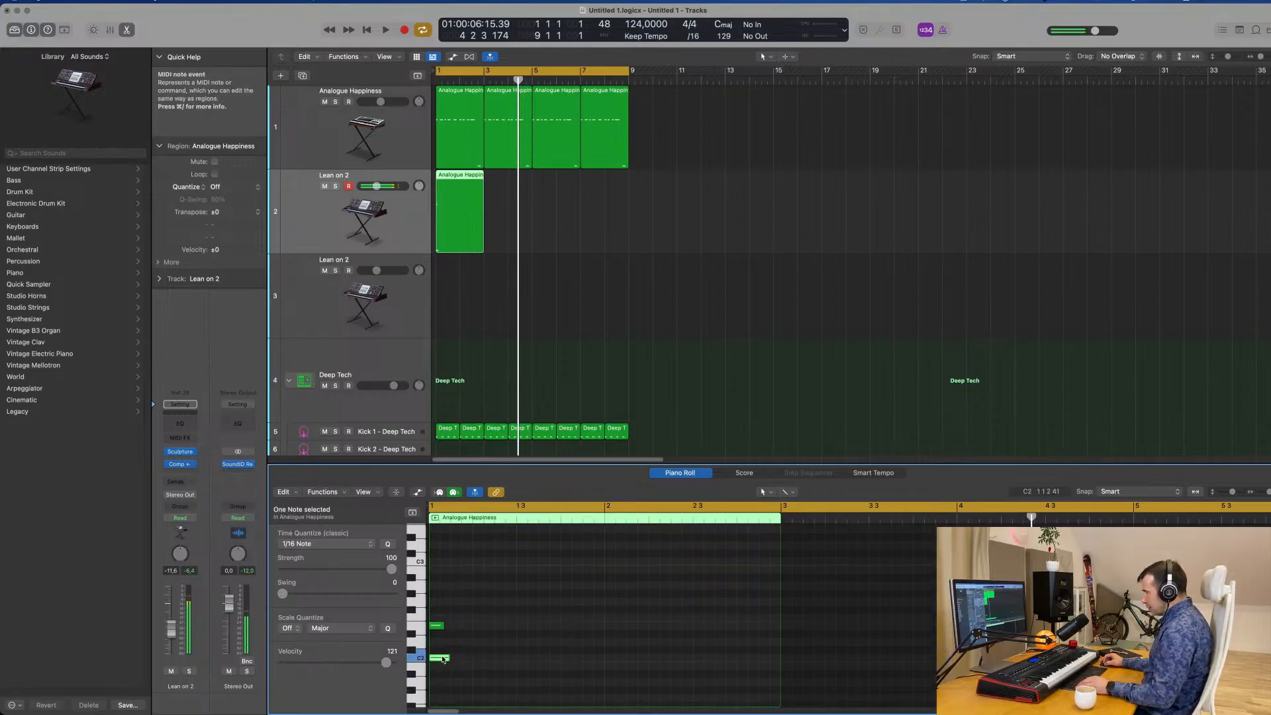
{"action": "mouse_move", "coordinate": [442, 659]}
{"action": "left_mouse_down"}
{"action": "mouse_move", "coordinate": [443, 604]}
{"action": "mouse_move", "coordinate": [432, 665]}
{"action": "left_mouse_up"}
{"action": "key", "text": "space"}
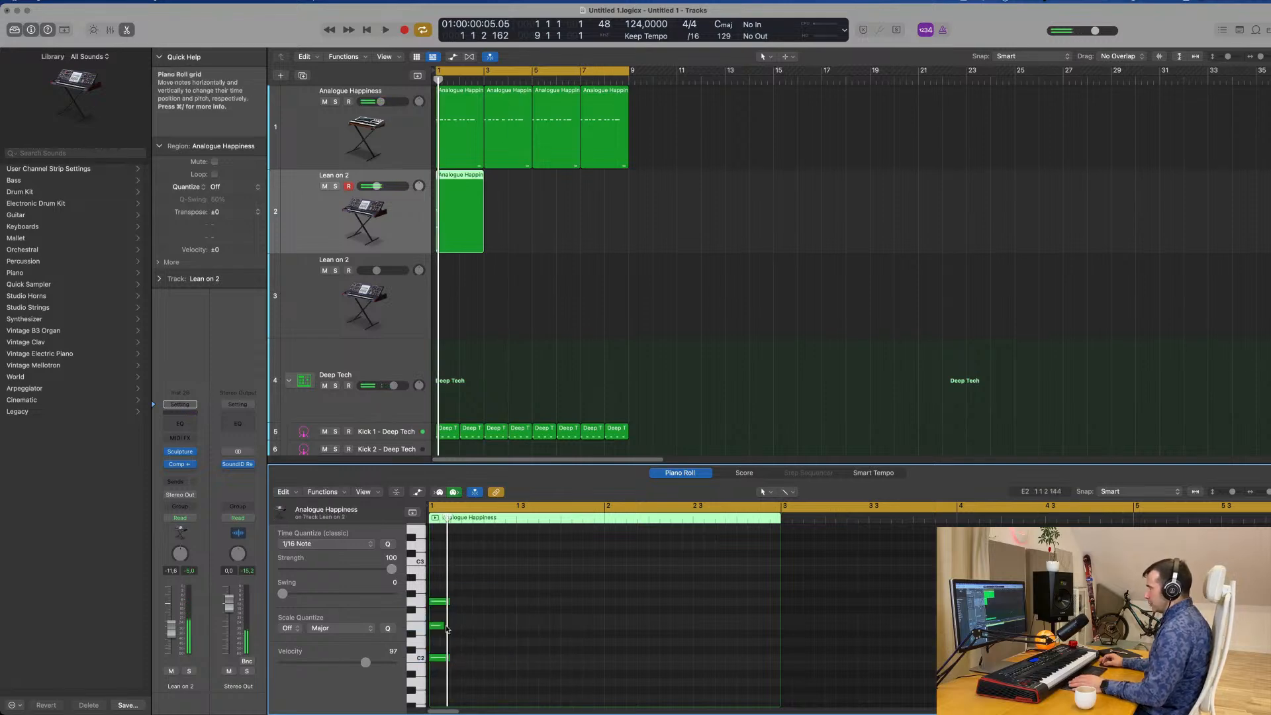
{"action": "left_click", "coordinate": [442, 625]}
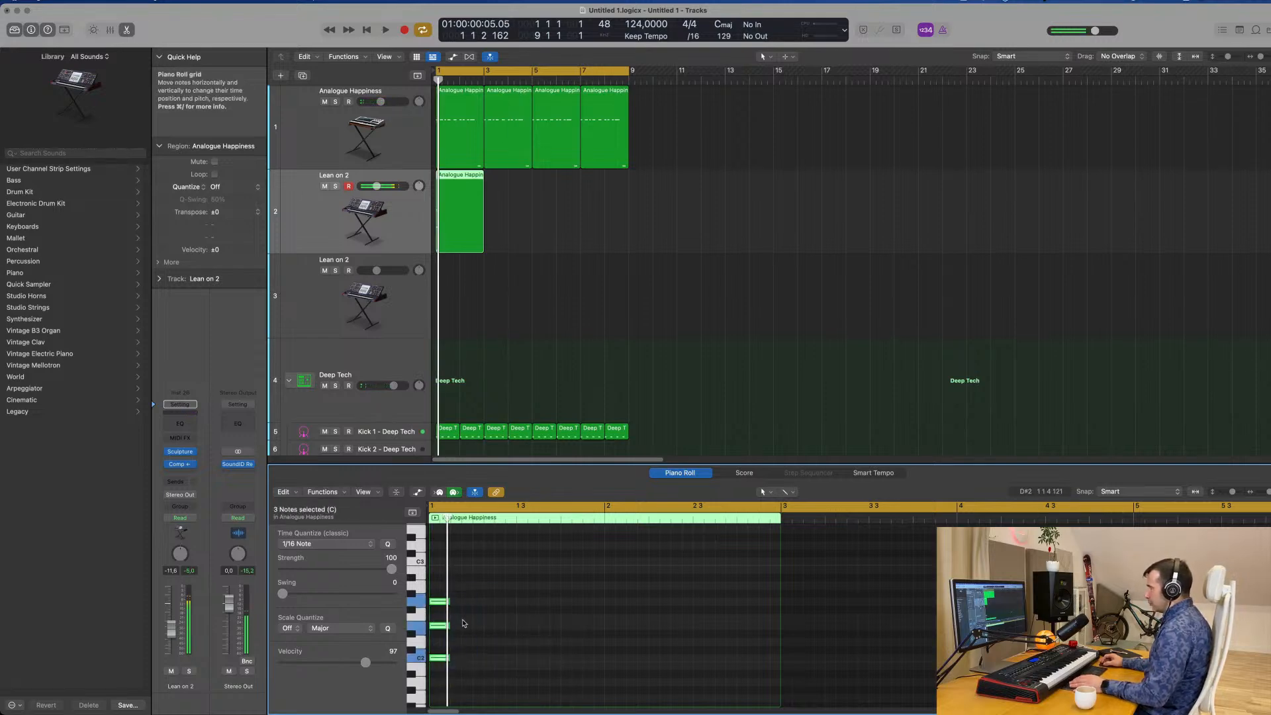
{"action": "left_click_drag", "start_coordinate": [448, 600], "coordinate": [515, 611]}
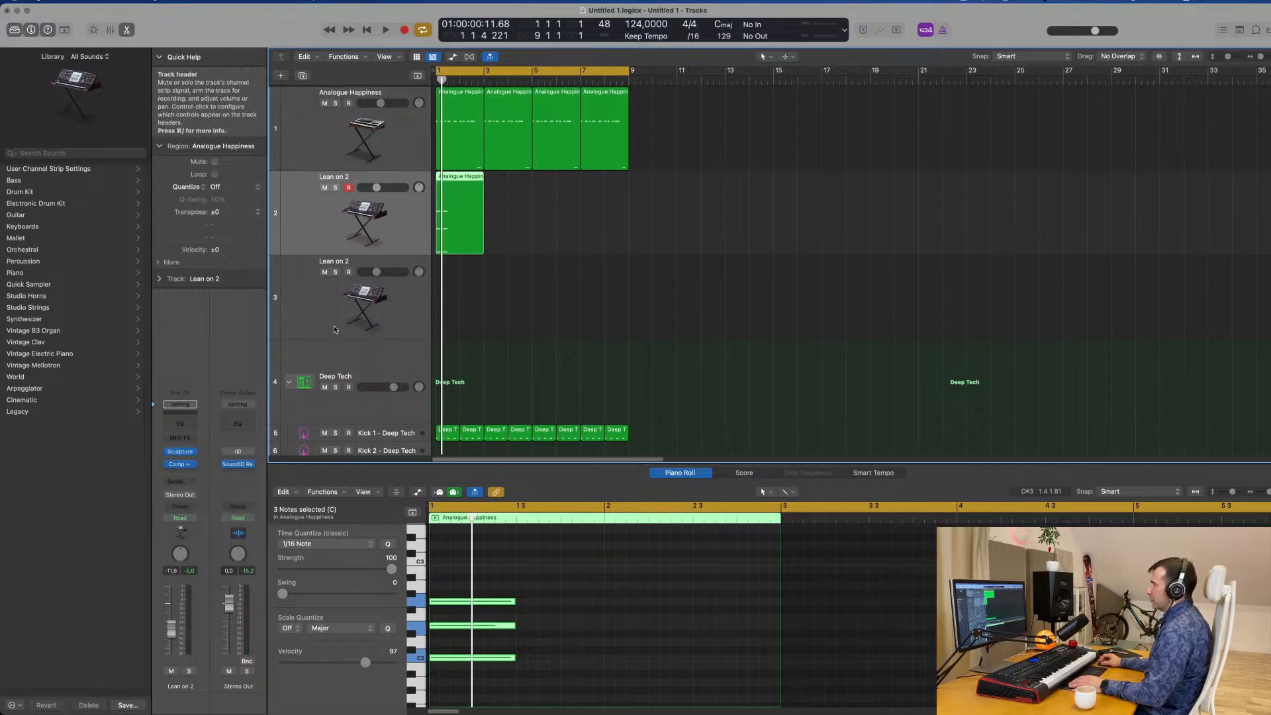
Play the groove with the held chord and check the Analogue Happiness and both Lean on 2 tracks.
{"action": "left_click", "coordinate": [319, 132]}
{"action": "key", "text": "space"}
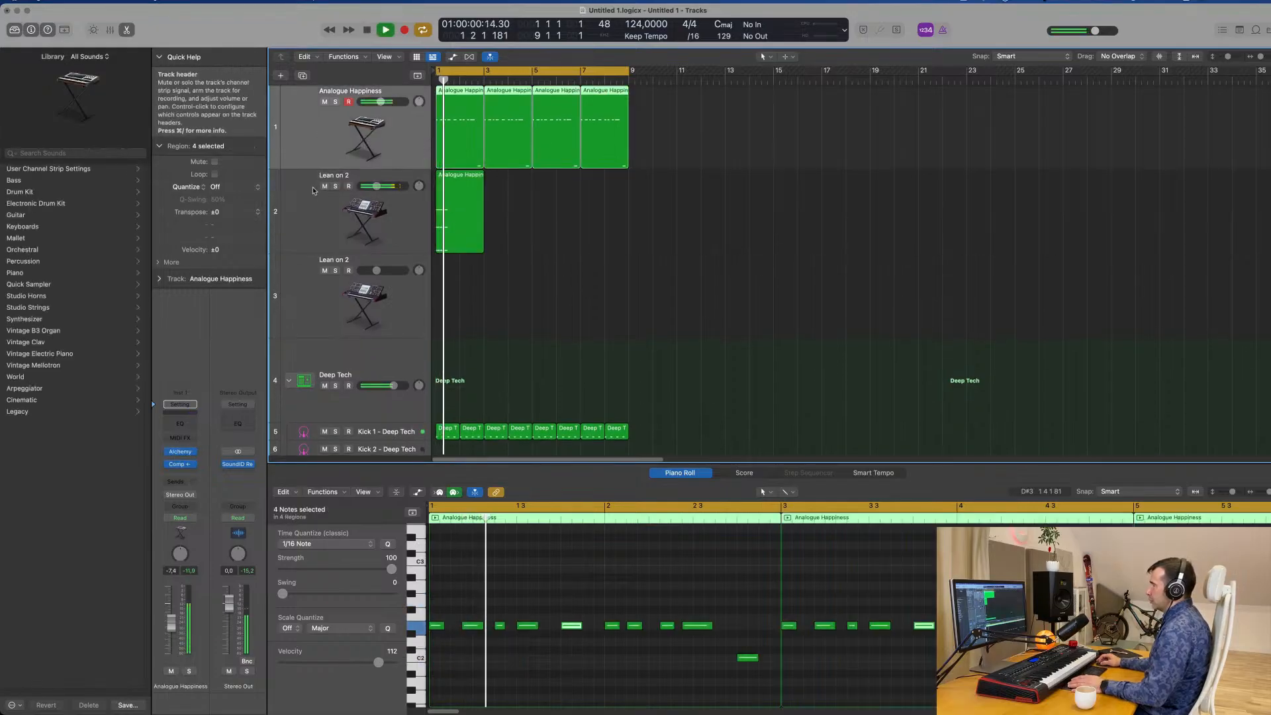
{"action": "left_click", "coordinate": [317, 212]}
{"action": "left_click", "coordinate": [316, 294]}
{"action": "key", "text": "space"}
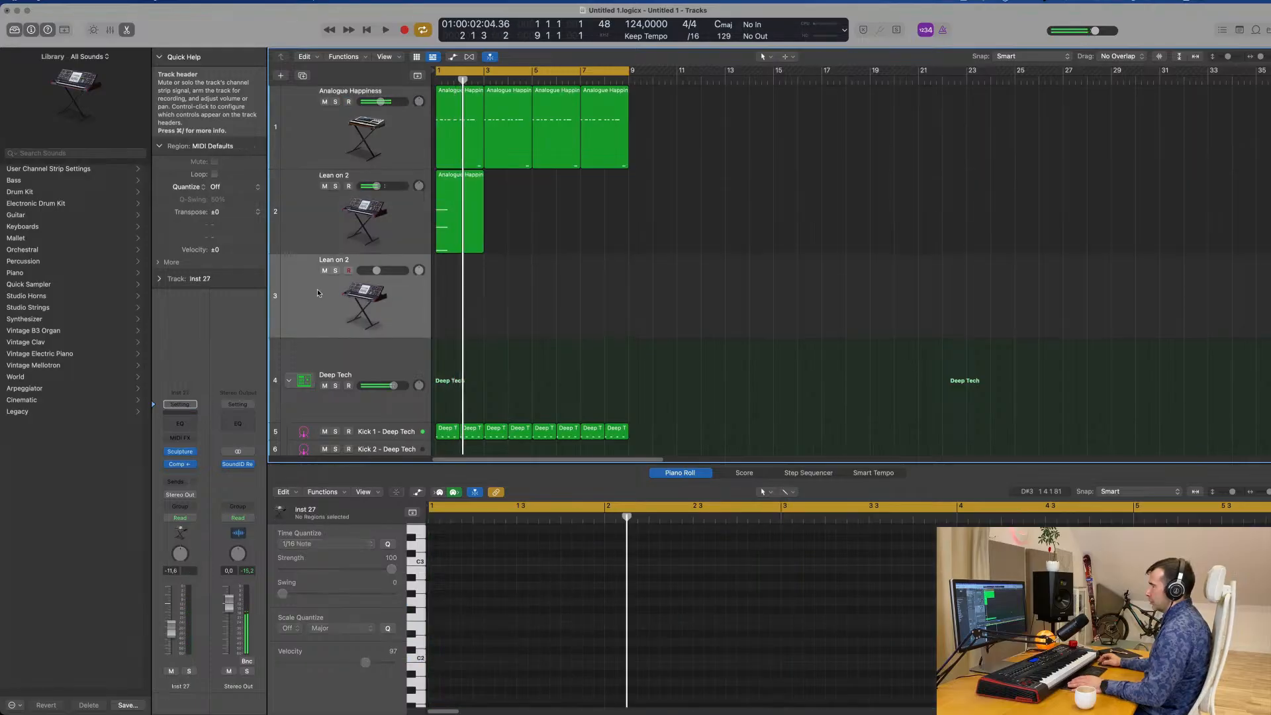
{"action": "key", "text": "space"}
{"action": "left_click", "coordinate": [315, 222]}
Try Alchemy as the chord track's instrument, audition it with the groove and undo the instrument change.
{"action": "left_click", "coordinate": [179, 452]}
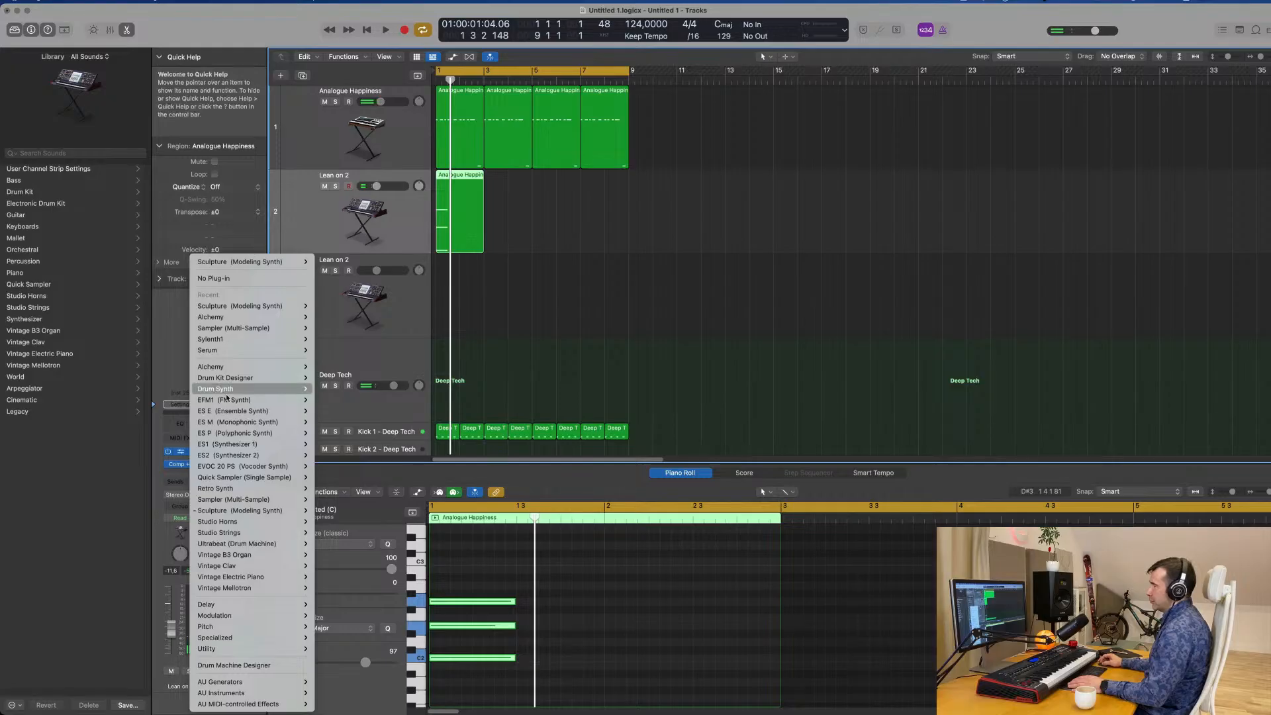
{"action": "left_click", "coordinate": [329, 367]}
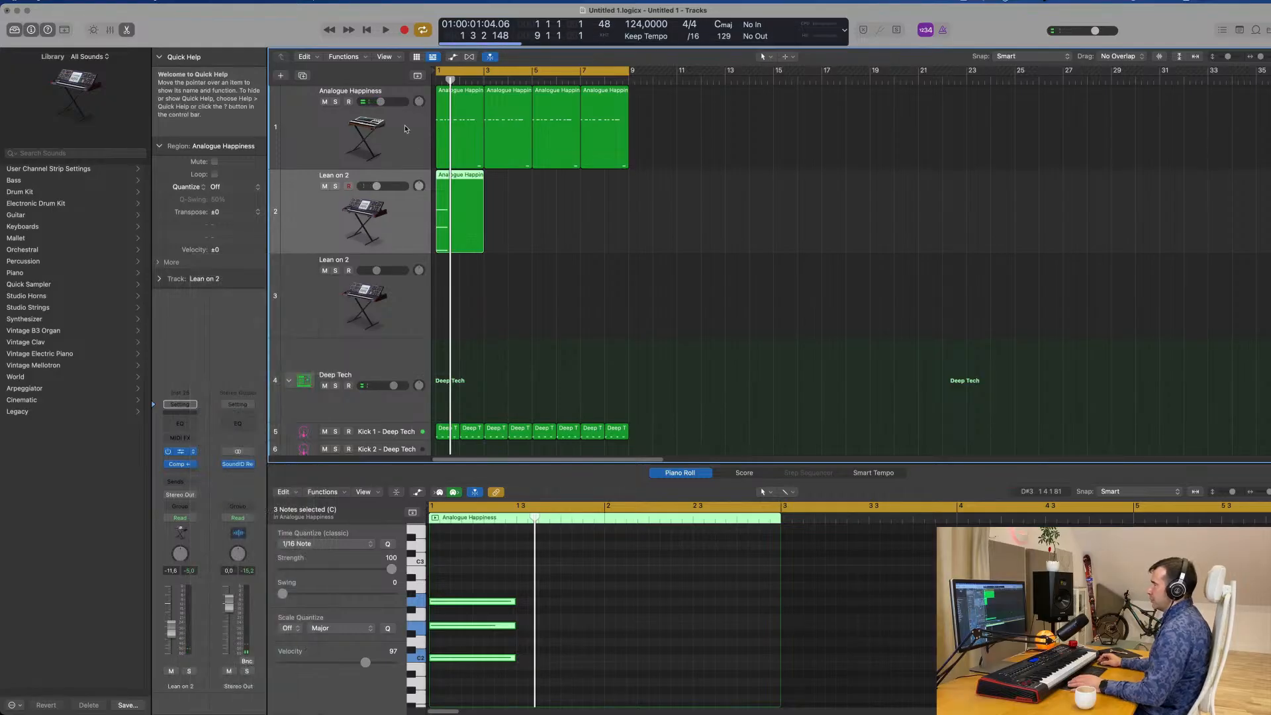
{"action": "left_click", "coordinate": [356, 117]}
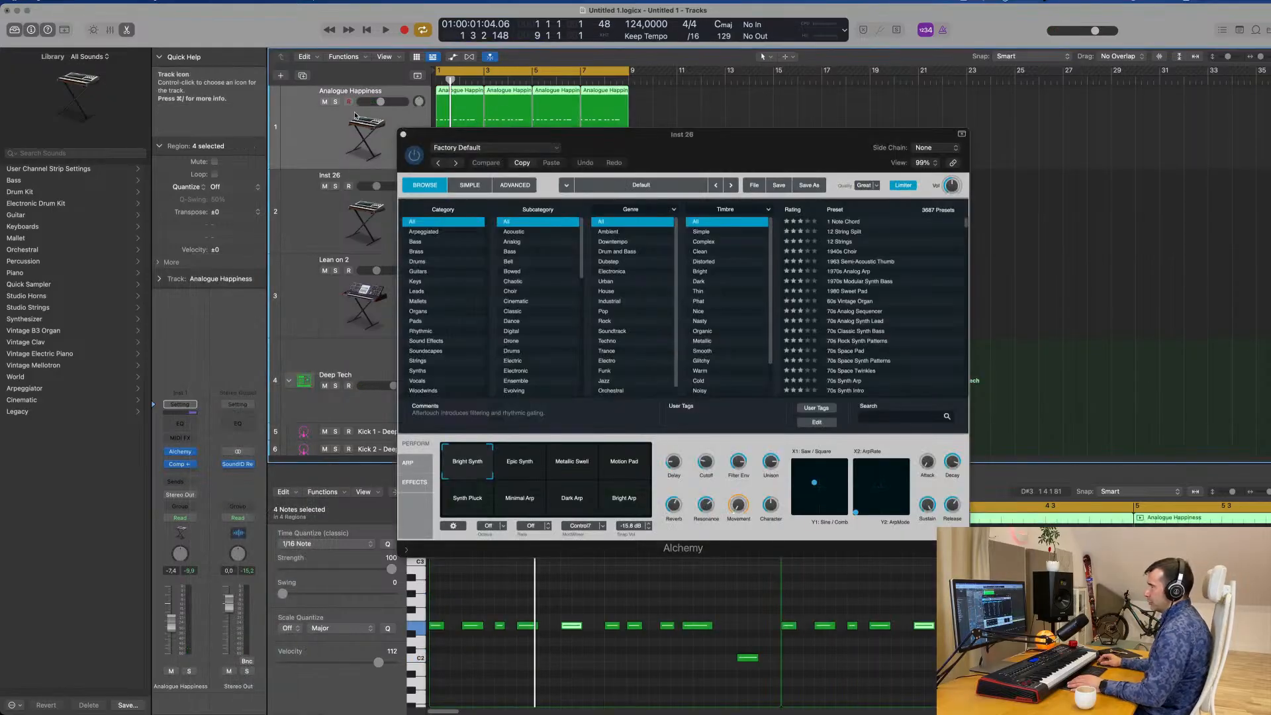
{"action": "left_click_drag", "start_coordinate": [510, 132], "coordinate": [836, 145]}
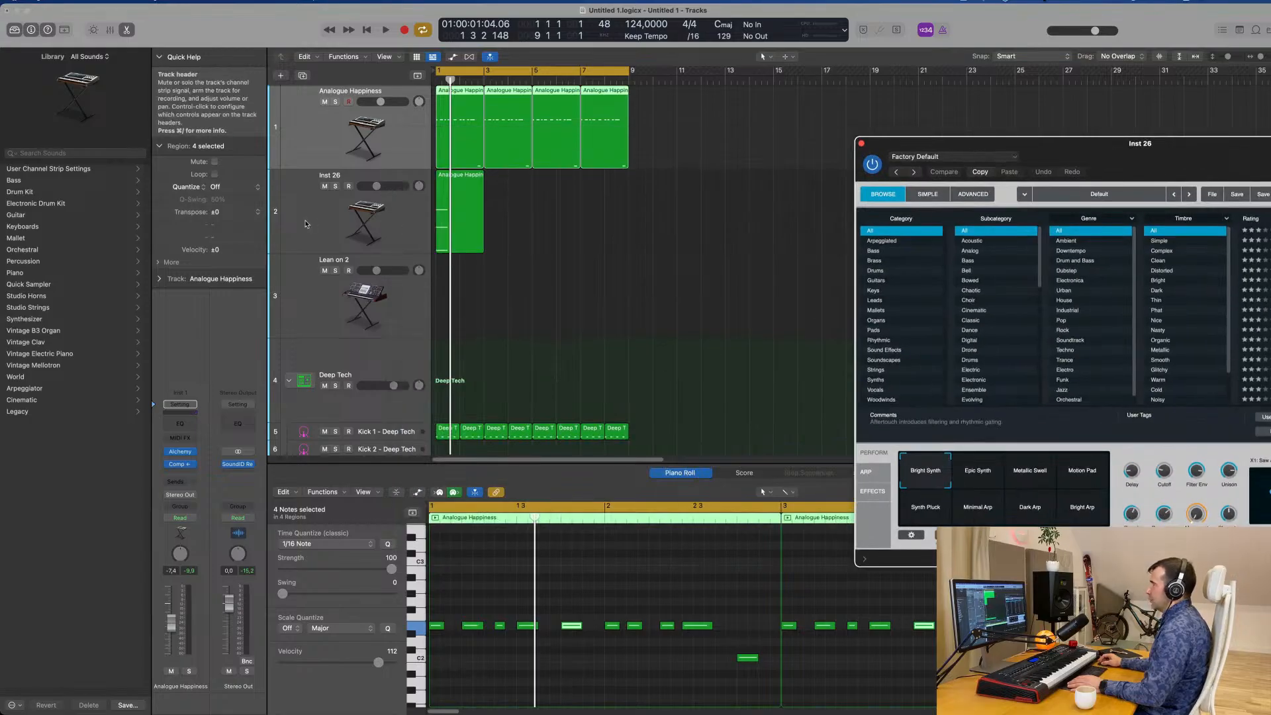
{"action": "left_click", "coordinate": [321, 219]}
{"action": "key", "text": "space"}
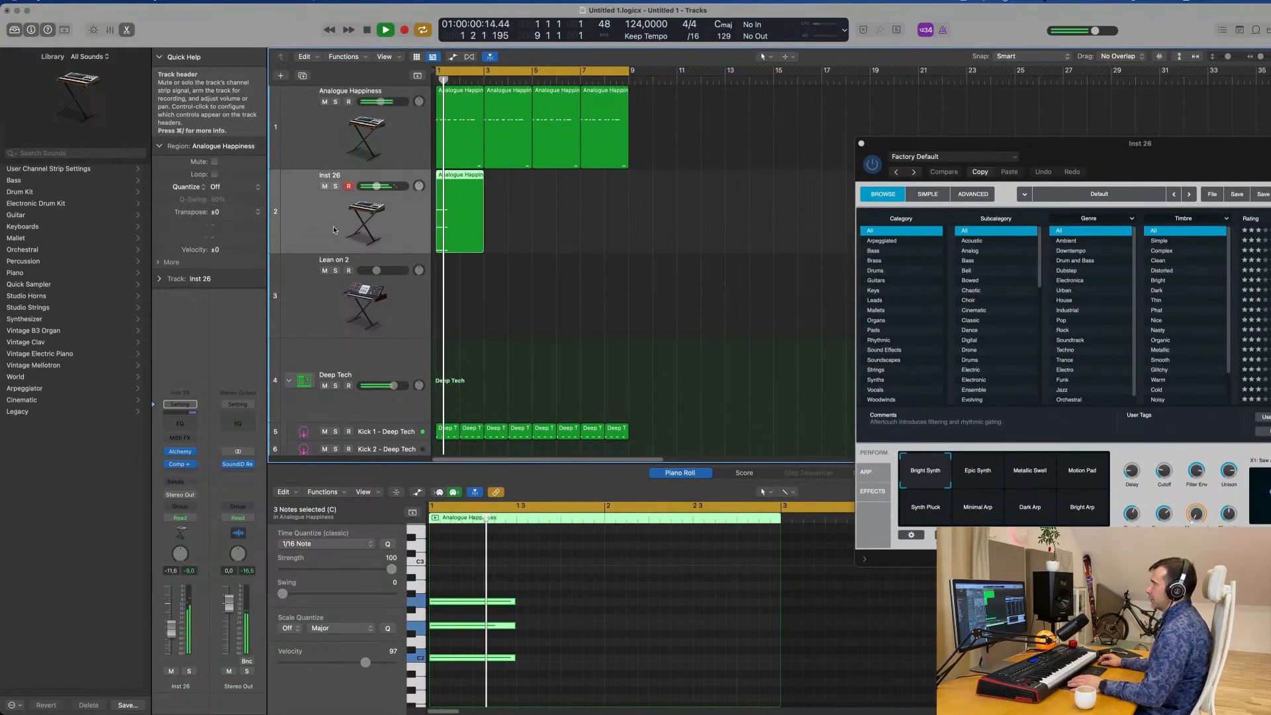
{"action": "key", "text": "space"}
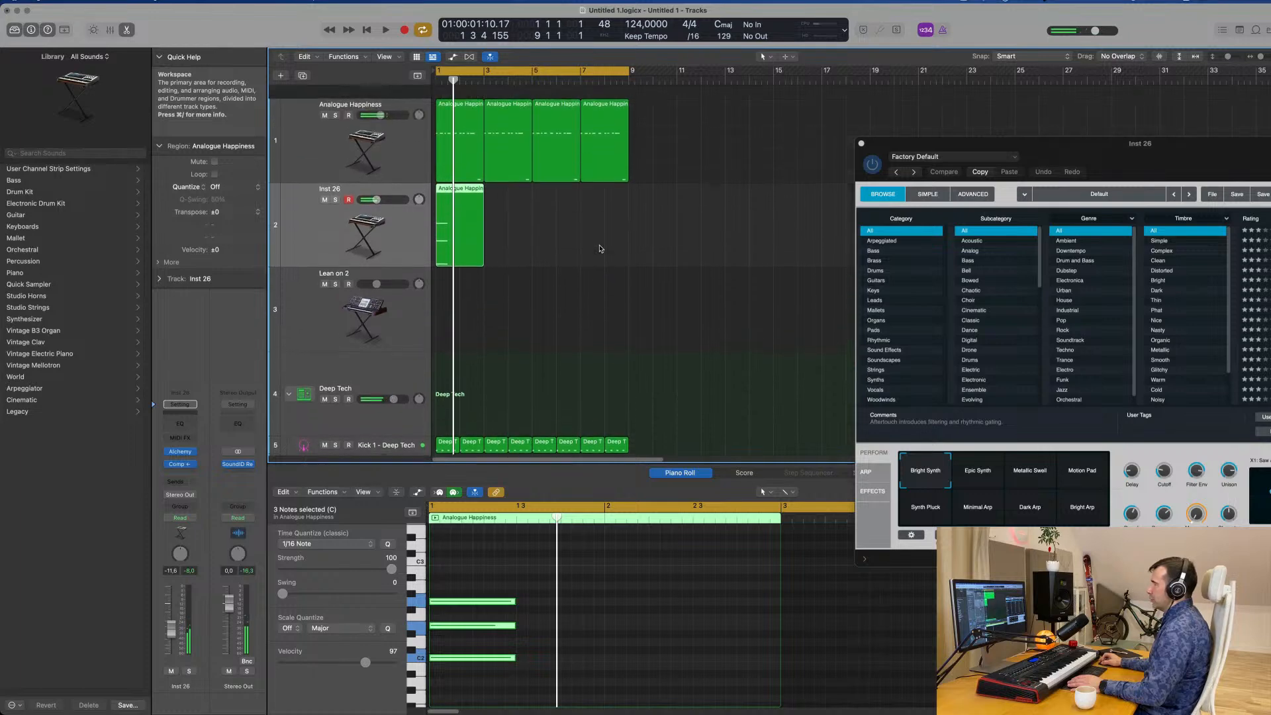
{"action": "key", "text": "super+z"}
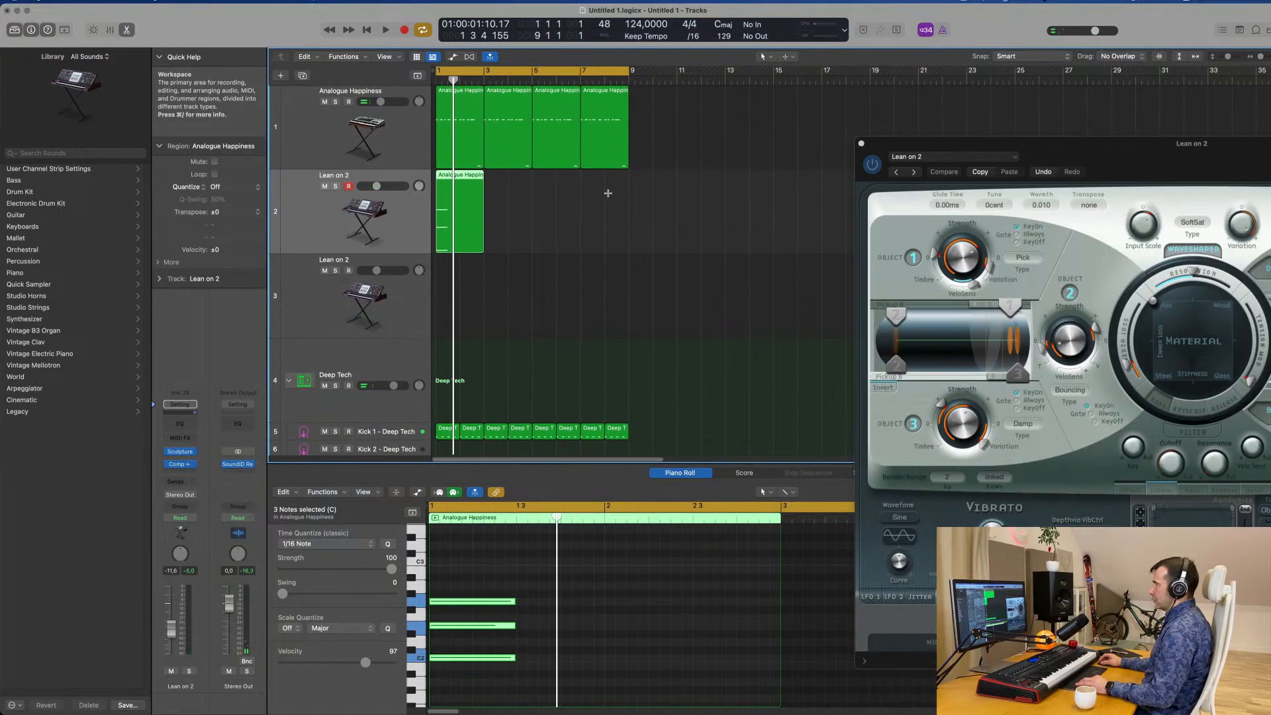
Copy the four Analogue Happiness regions onto the duplicate Lean on 2 track and play the layers together.
{"action": "left_click_drag", "start_coordinate": [697, 149], "coordinate": [462, 119]}
{"action": "key", "text": "space"}
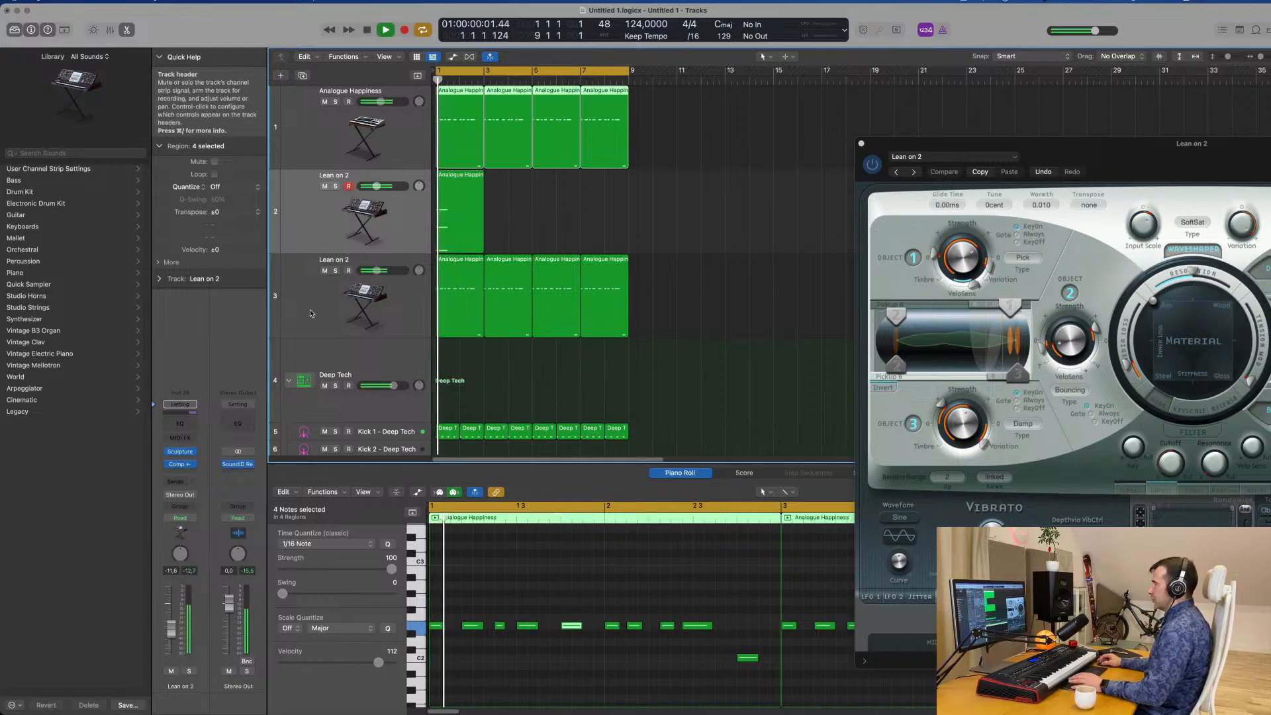
{"action": "left_click", "coordinate": [310, 308]}
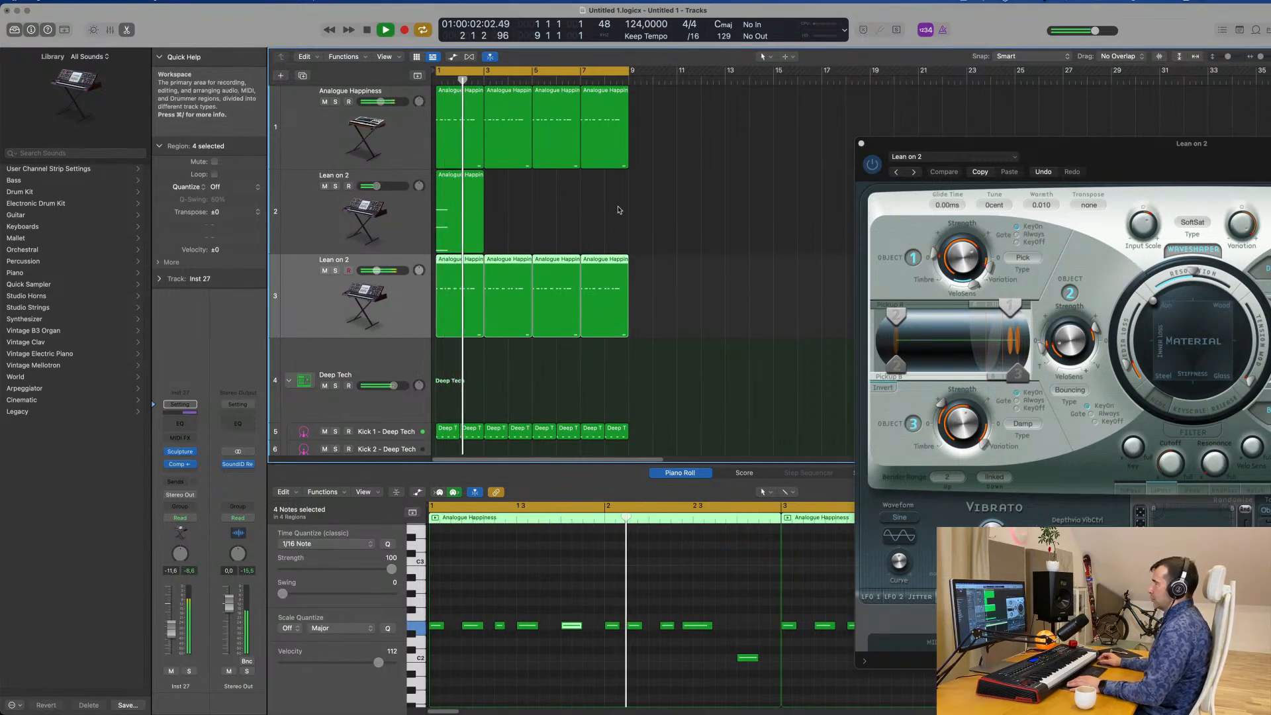
{"action": "left_click", "coordinate": [461, 212]}
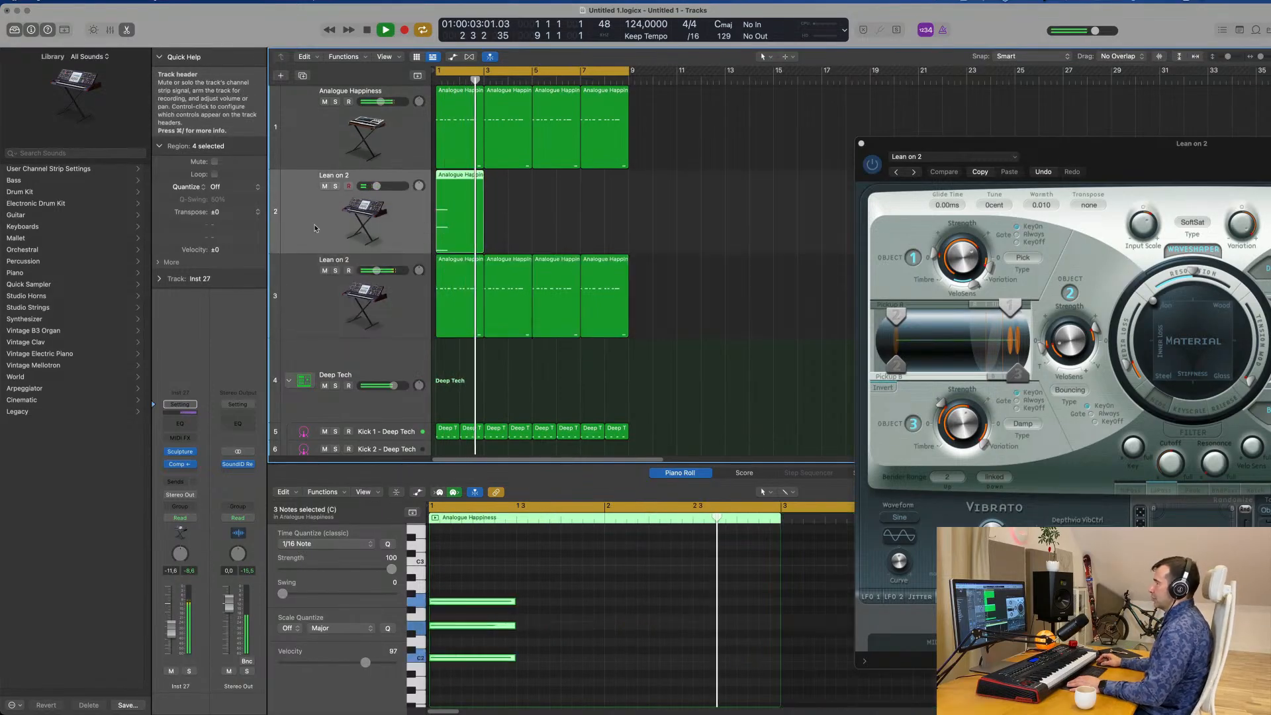
Replace Sculpture with Alchemy as the chord track's instrument and briefly audition its default sound with the groove.
{"action": "left_click", "coordinate": [194, 457]}
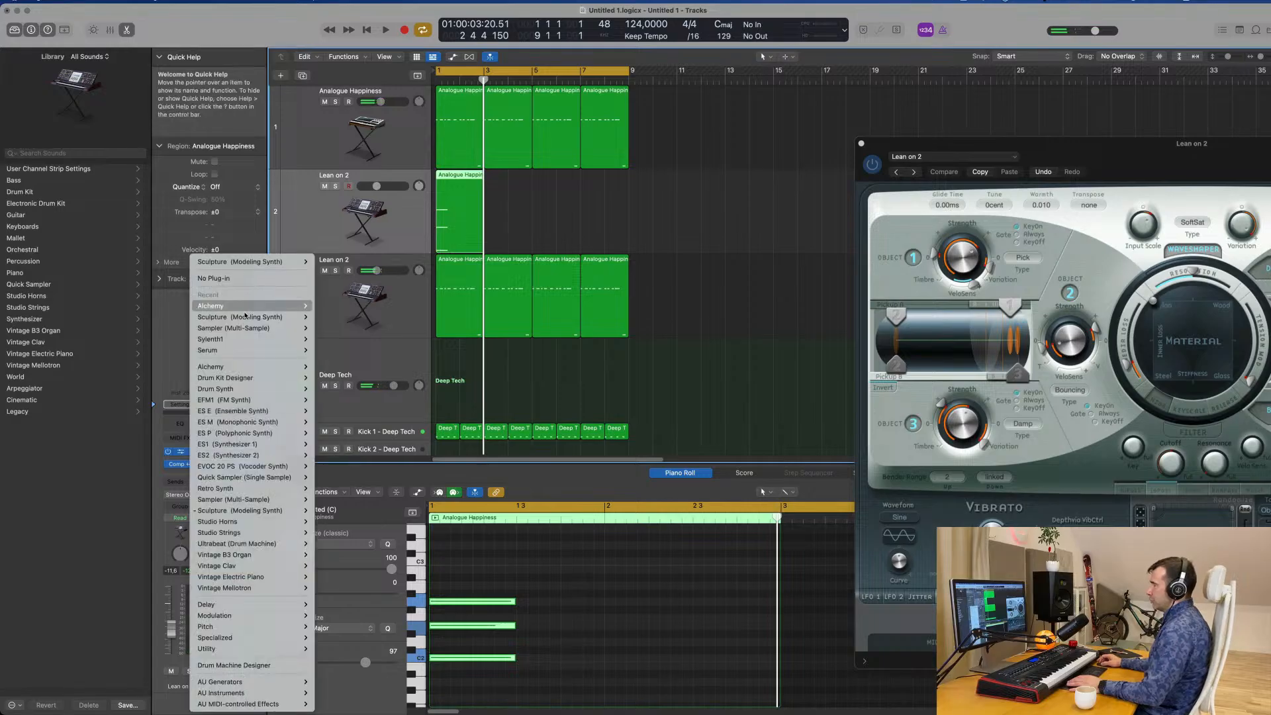
{"action": "left_click", "coordinate": [329, 305]}
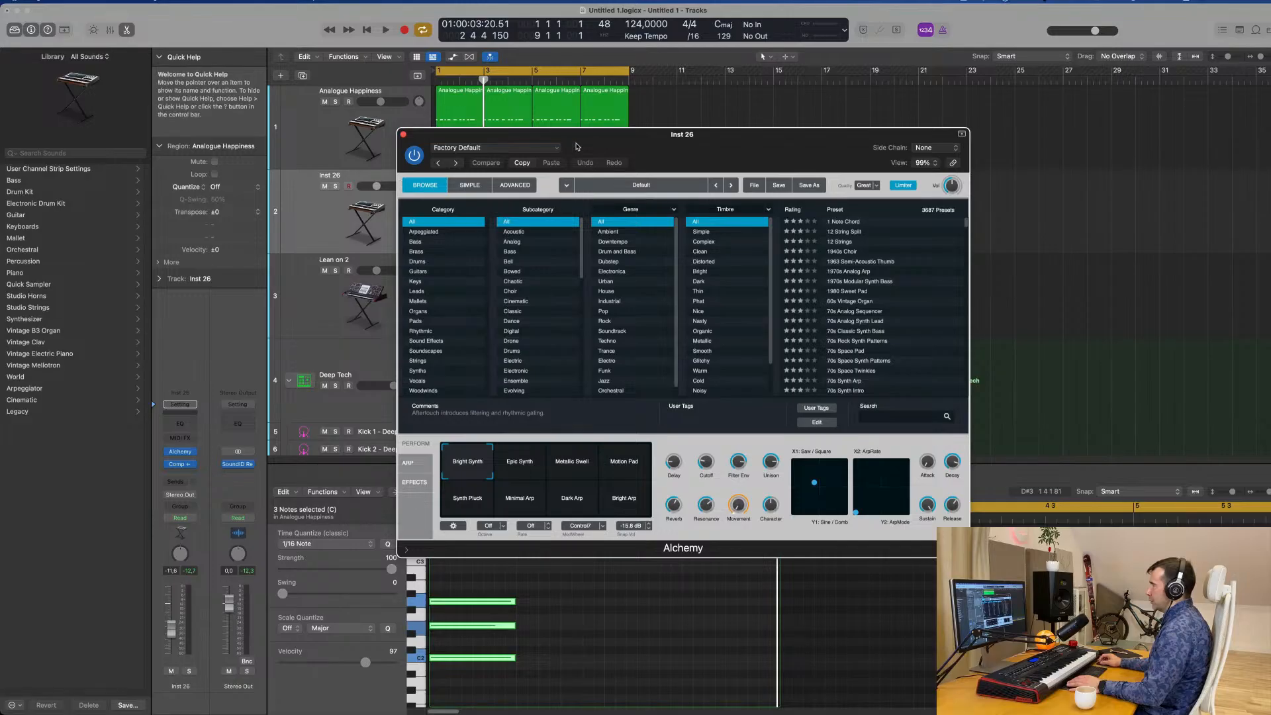
{"action": "left_click_drag", "start_coordinate": [576, 147], "coordinate": [898, 153]}
{"action": "key", "text": "space"}
{"action": "left_click_drag", "start_coordinate": [995, 143], "coordinate": [687, 137]}
{"action": "key", "text": "space"}
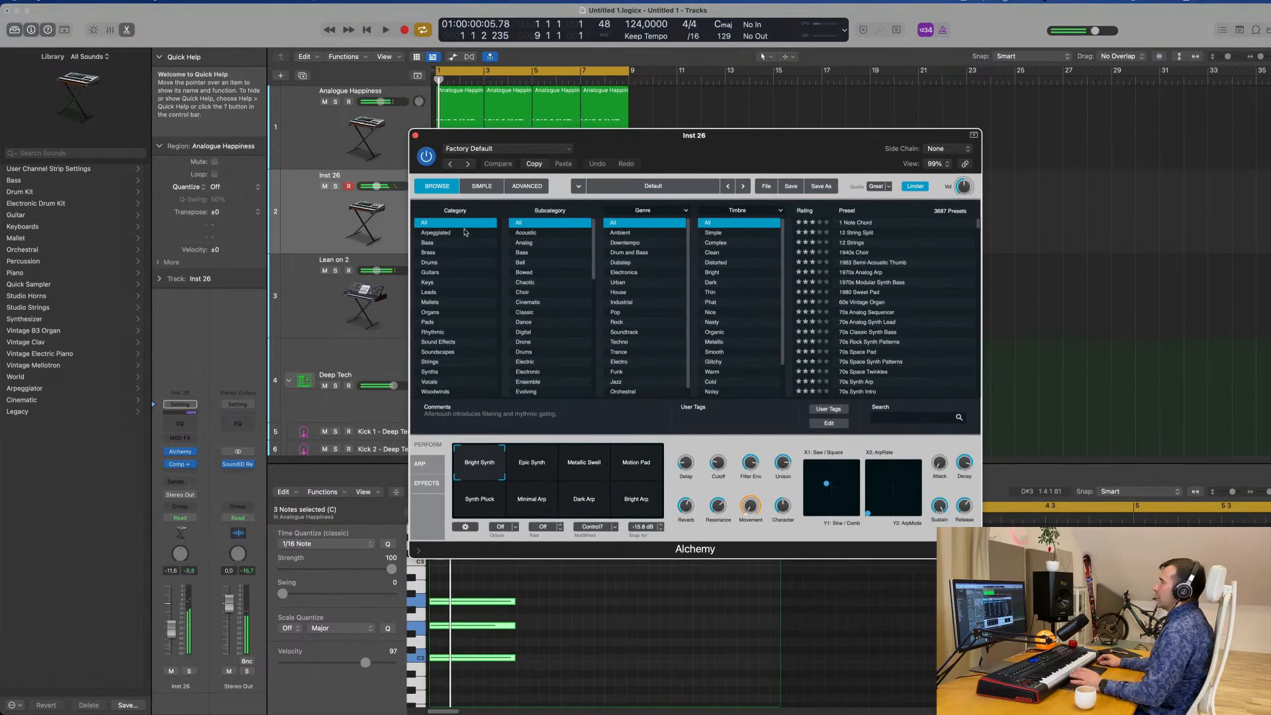
Load the Emotional Drift preset from Alchemy's Pads category, play it with the groove and lower the chord track to -21.5 dB.
{"action": "left_click", "coordinate": [425, 323]}
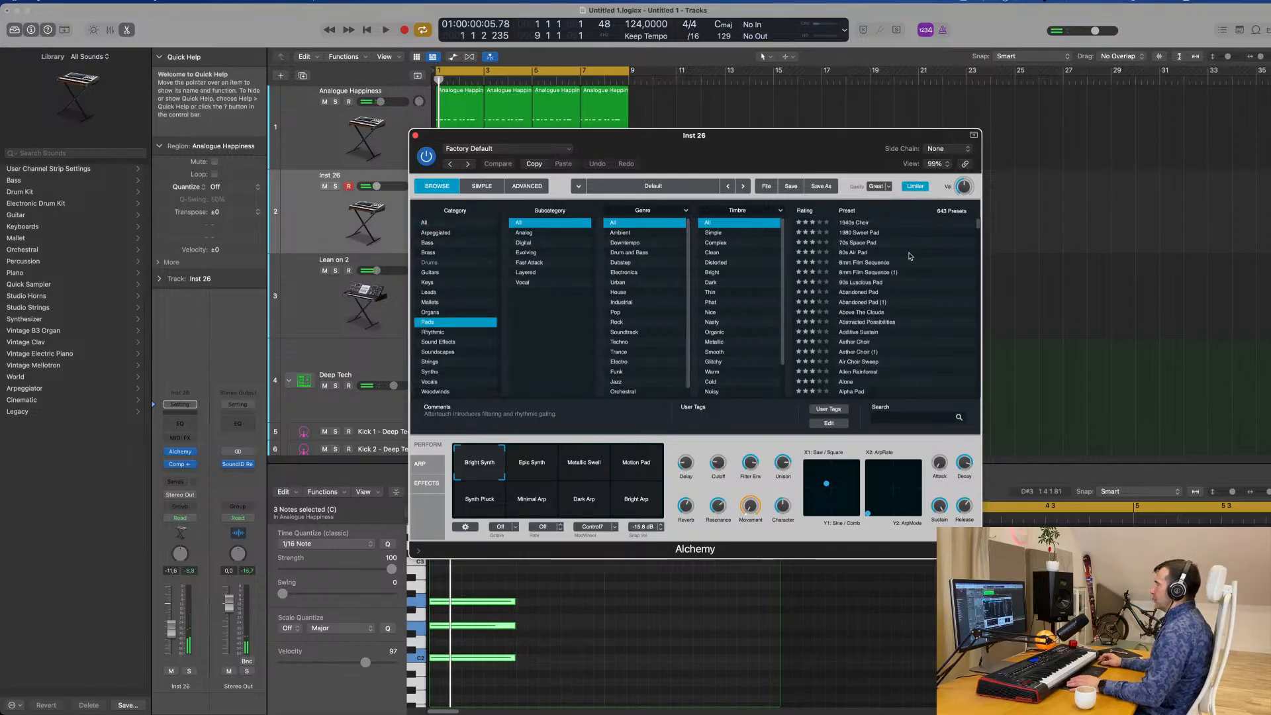
{"action": "scroll", "coordinate": [901, 301], "scroll_direction": "down", "scroll_amount": 10}
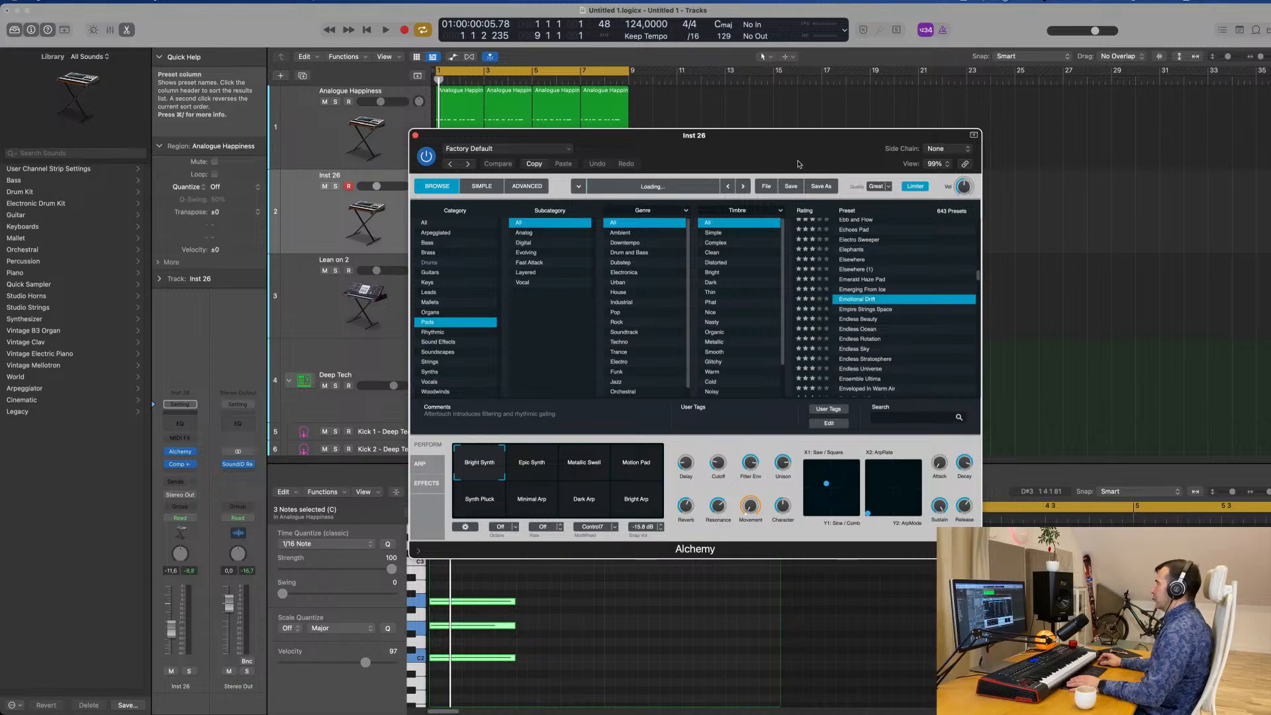
{"action": "left_click_drag", "start_coordinate": [802, 137], "coordinate": [1016, 113]}
{"action": "key", "text": "space"}
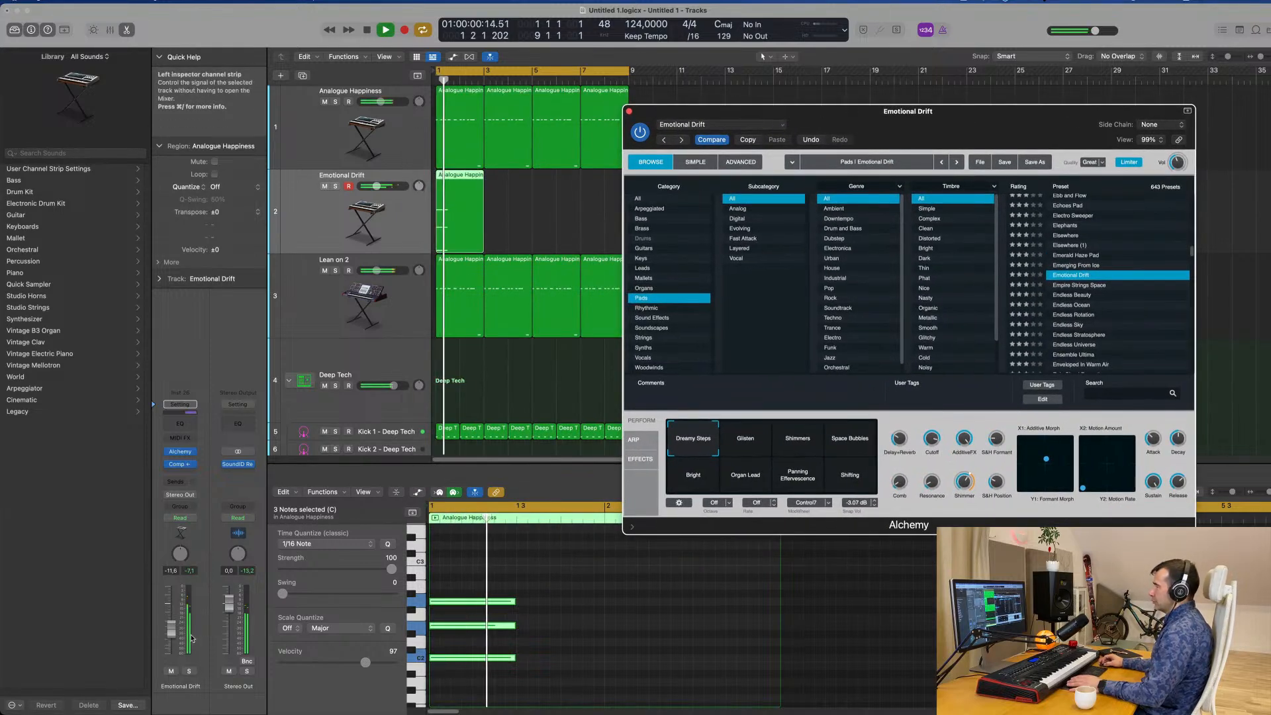
{"action": "left_click_drag", "start_coordinate": [171, 626], "coordinate": [170, 644]}
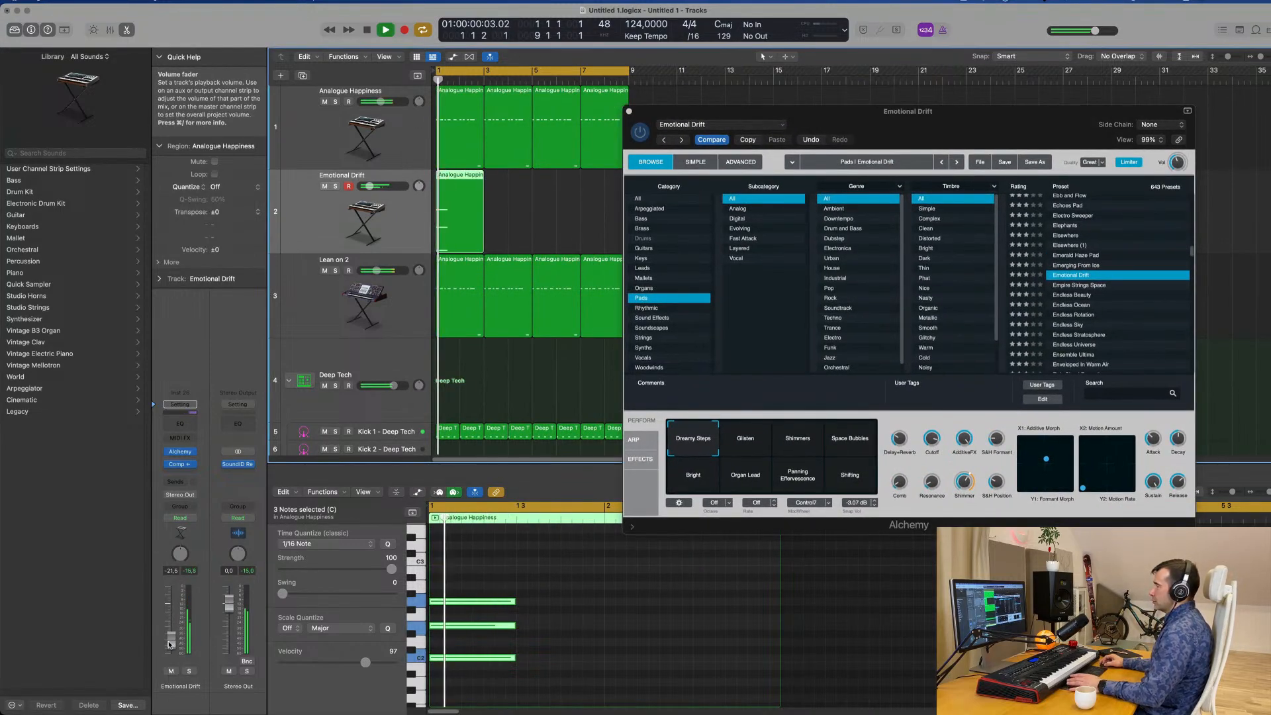
Try the Empire Strings Space preset with its Softer, Gated and Tighter Gate variations.
{"action": "left_click", "coordinate": [1080, 285]}
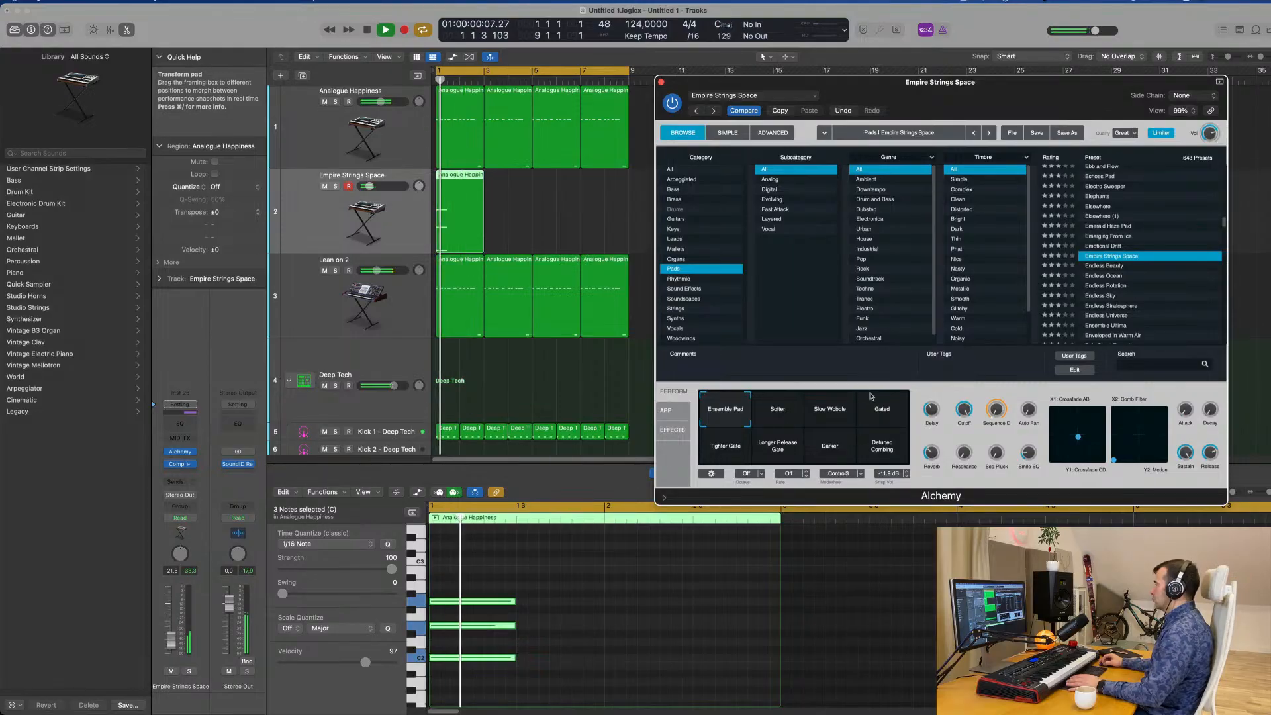
{"action": "left_click", "coordinate": [834, 405]}
{"action": "left_click", "coordinate": [787, 422]}
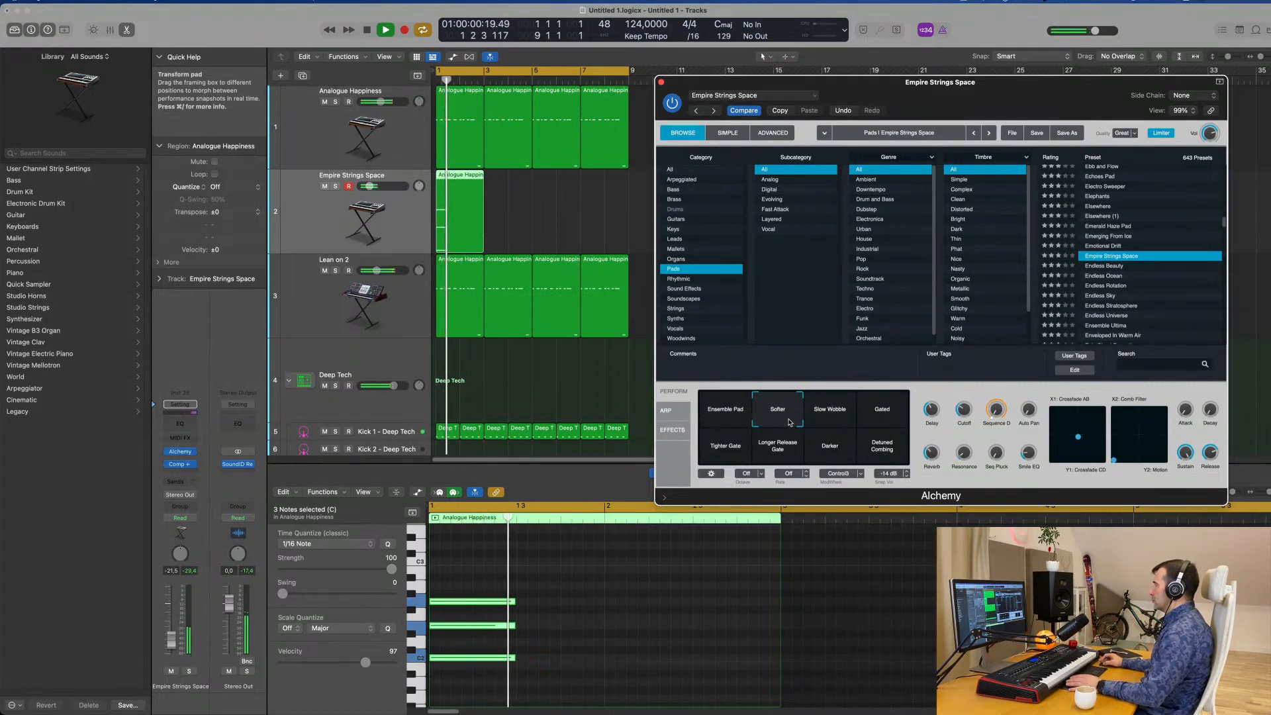
{"action": "left_click", "coordinate": [883, 412]}
{"action": "left_click", "coordinate": [726, 445]}
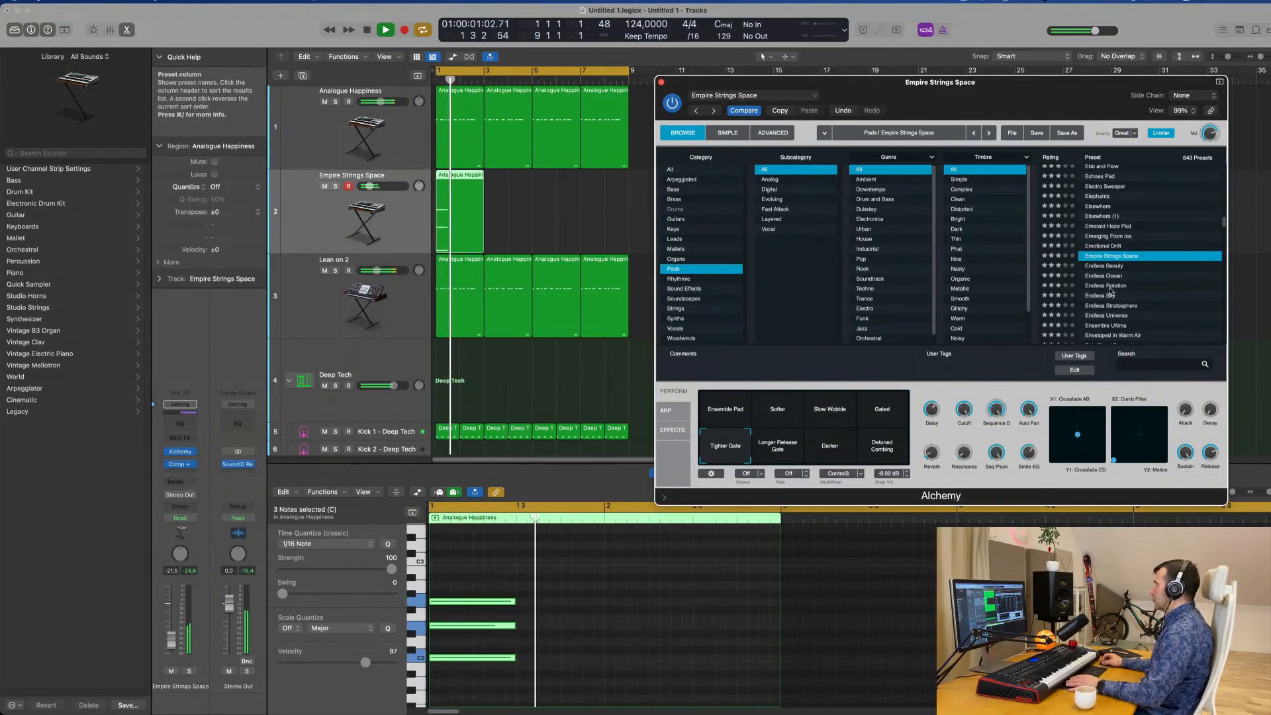
Audition the Endless Ocean and Ensemble Ultima pads, then load the Enveloped In Warm Air preset on the chord track.
{"action": "scroll", "coordinate": [1116, 248], "scroll_direction": "down", "scroll_amount": 3}
{"action": "left_click", "coordinate": [1110, 243]}
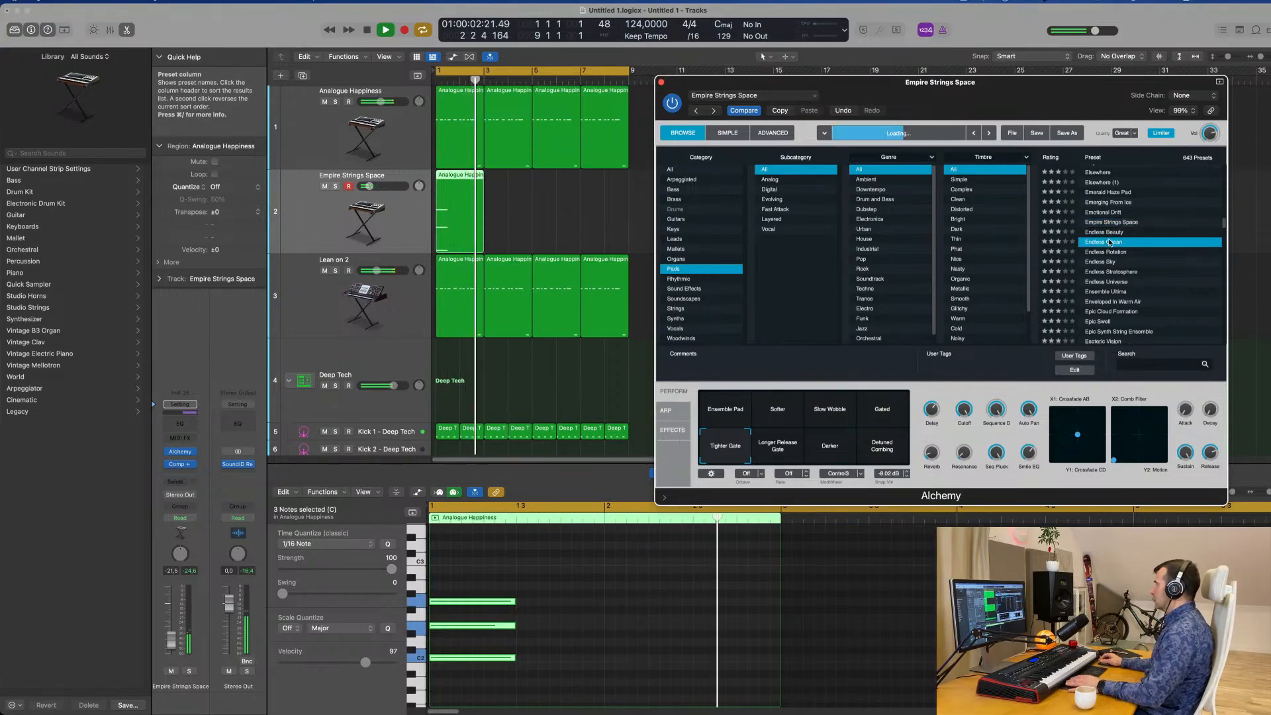
{"action": "left_click_drag", "start_coordinate": [1062, 98], "coordinate": [984, 87]}
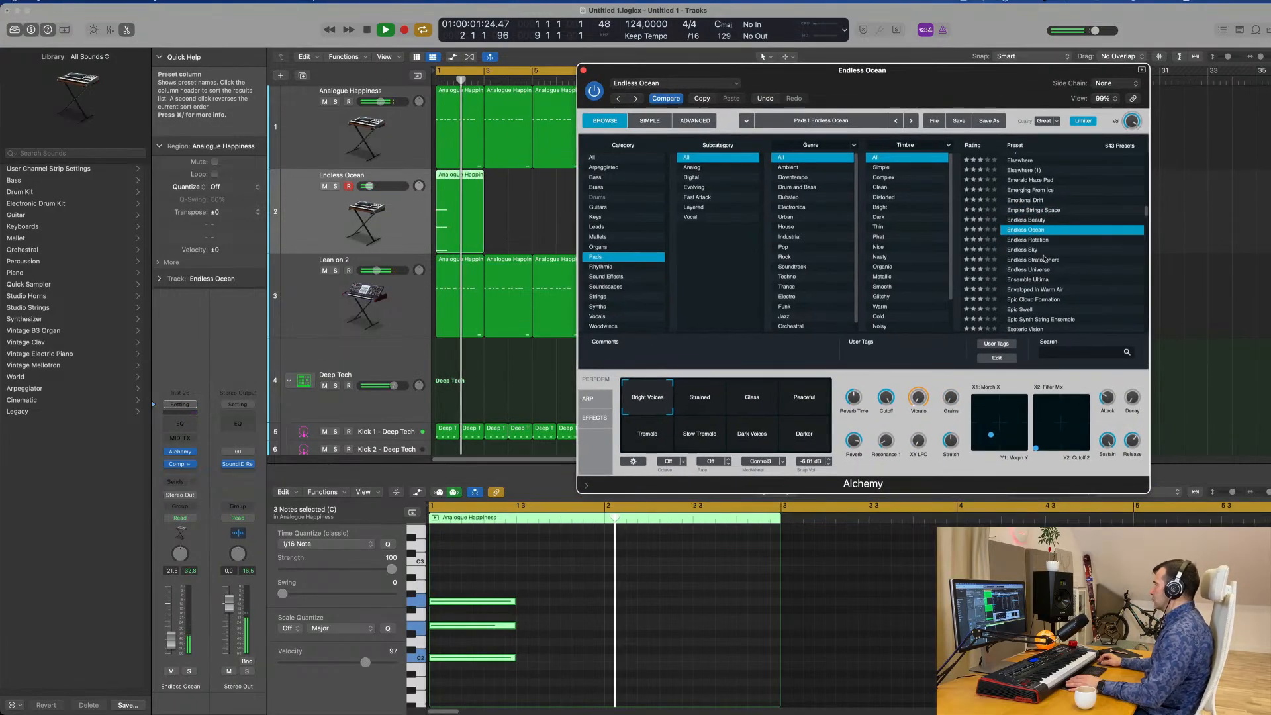
{"action": "scroll", "coordinate": [1071, 276], "scroll_direction": "down", "scroll_amount": 2}
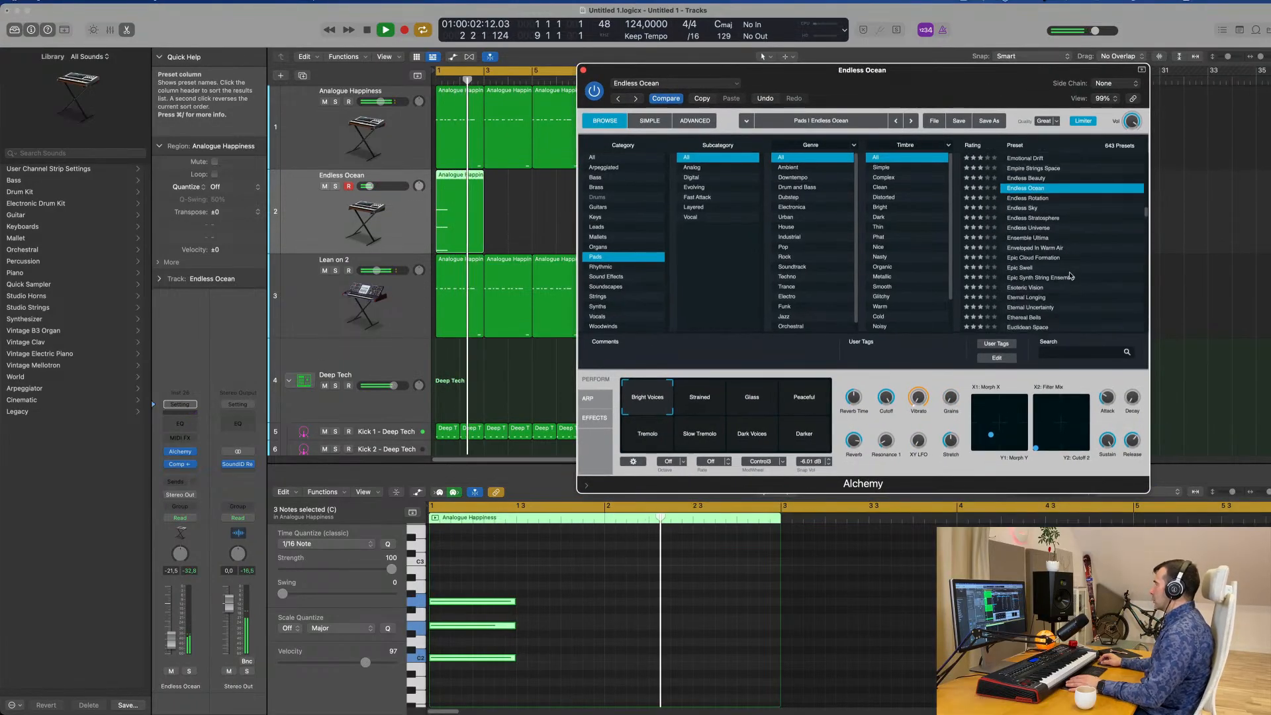
{"action": "left_click", "coordinate": [1036, 238]}
{"action": "scroll", "coordinate": [1064, 225], "scroll_direction": "down", "scroll_amount": 3}
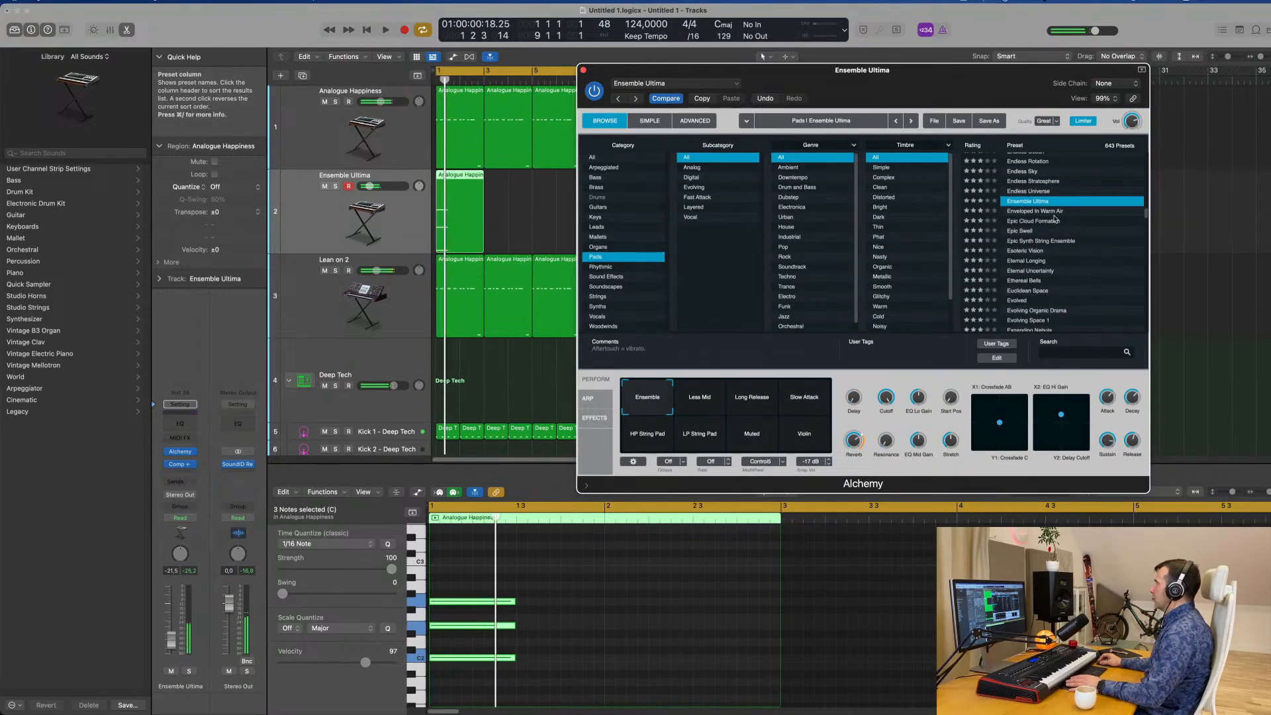
{"action": "left_click", "coordinate": [1036, 211]}
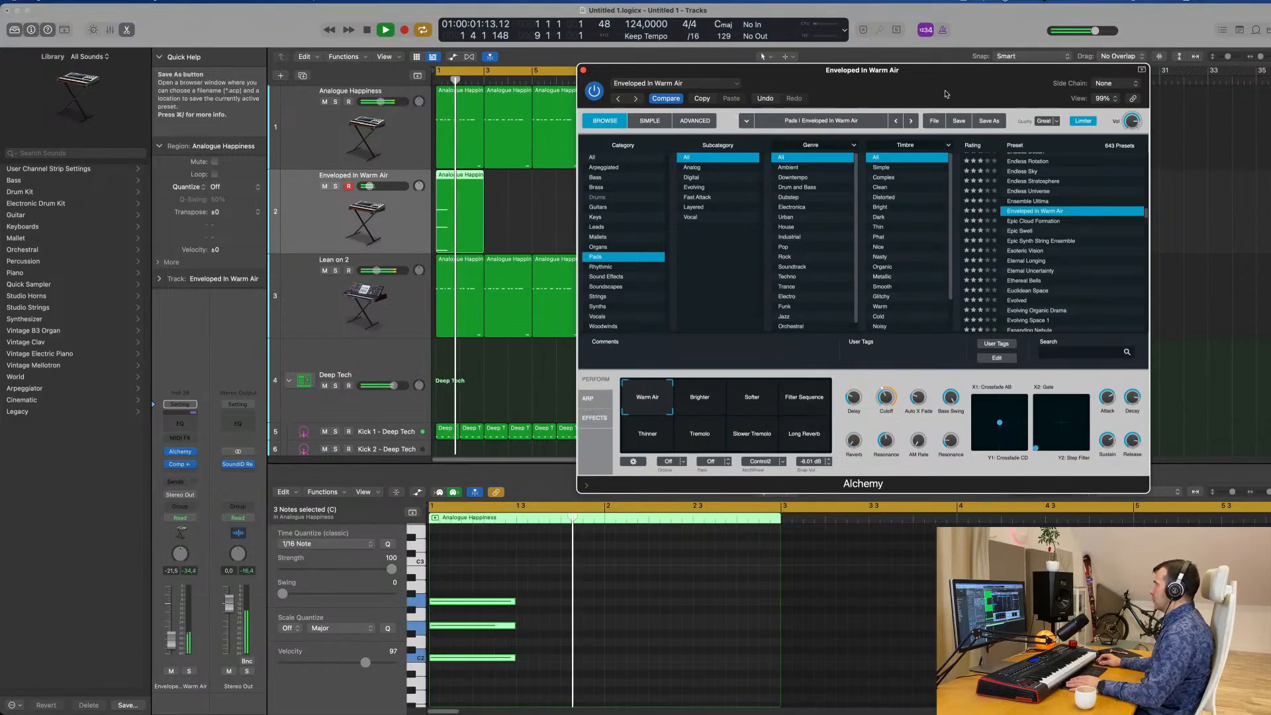
{"action": "left_click_drag", "start_coordinate": [946, 94], "coordinate": [963, 141]}
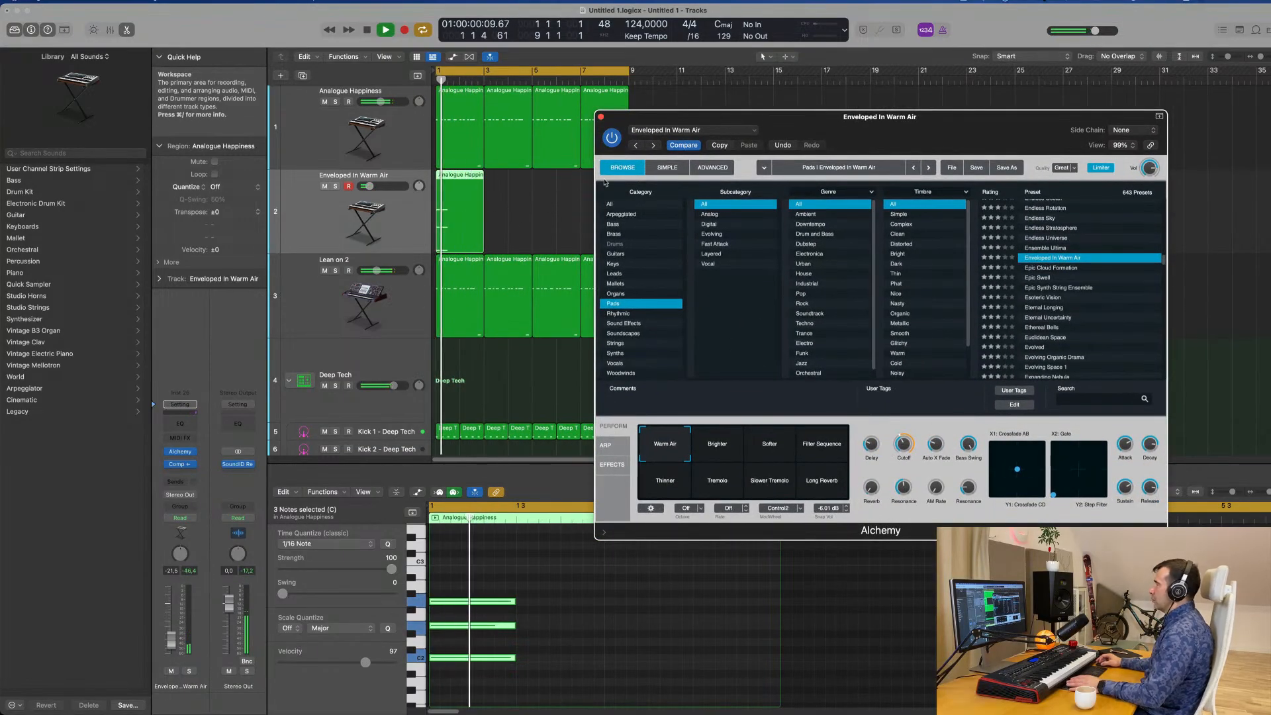
Repeat the chord region three times so the Enveloped In Warm Air track fills all eight bars.
{"action": "left_click_drag", "start_coordinate": [728, 117], "coordinate": [1035, 249]}
{"action": "left_click", "coordinate": [339, 222]}
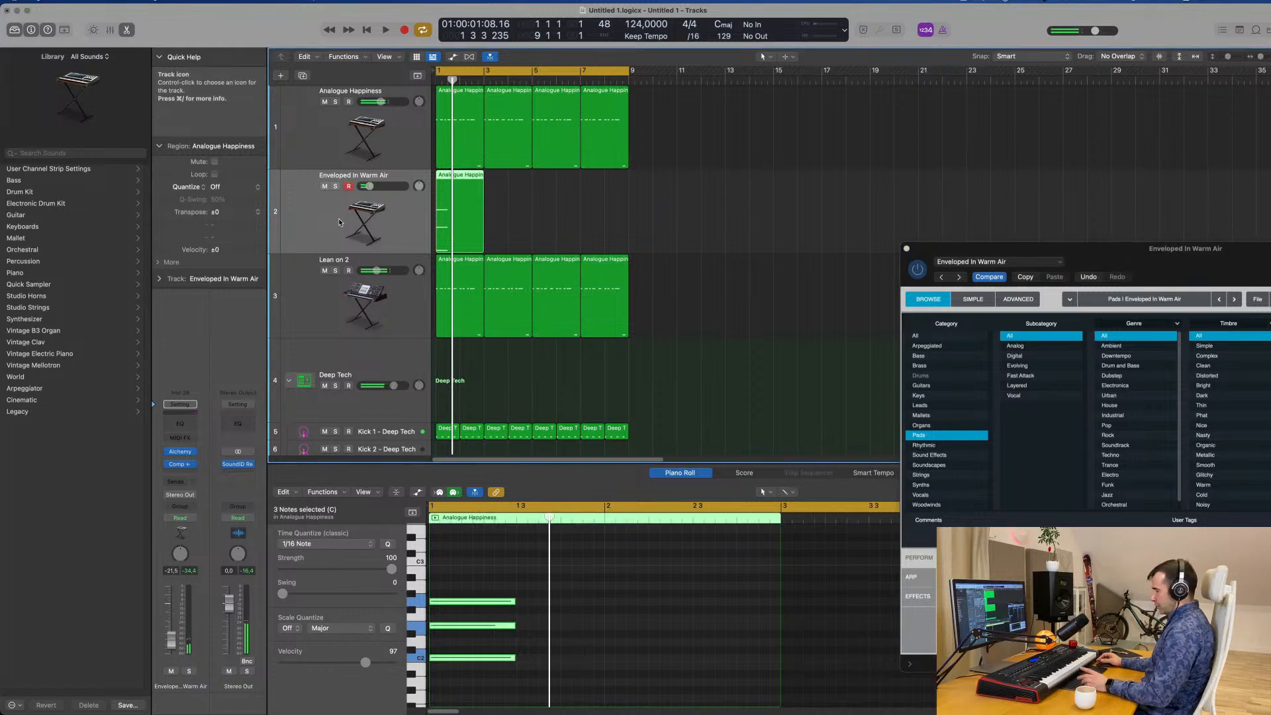
{"action": "key", "text": "super+r"}
{"action": "key", "text": "super+r"}
{"action": "key", "text": "super+r"}
{"action": "left_click", "coordinate": [312, 208]}
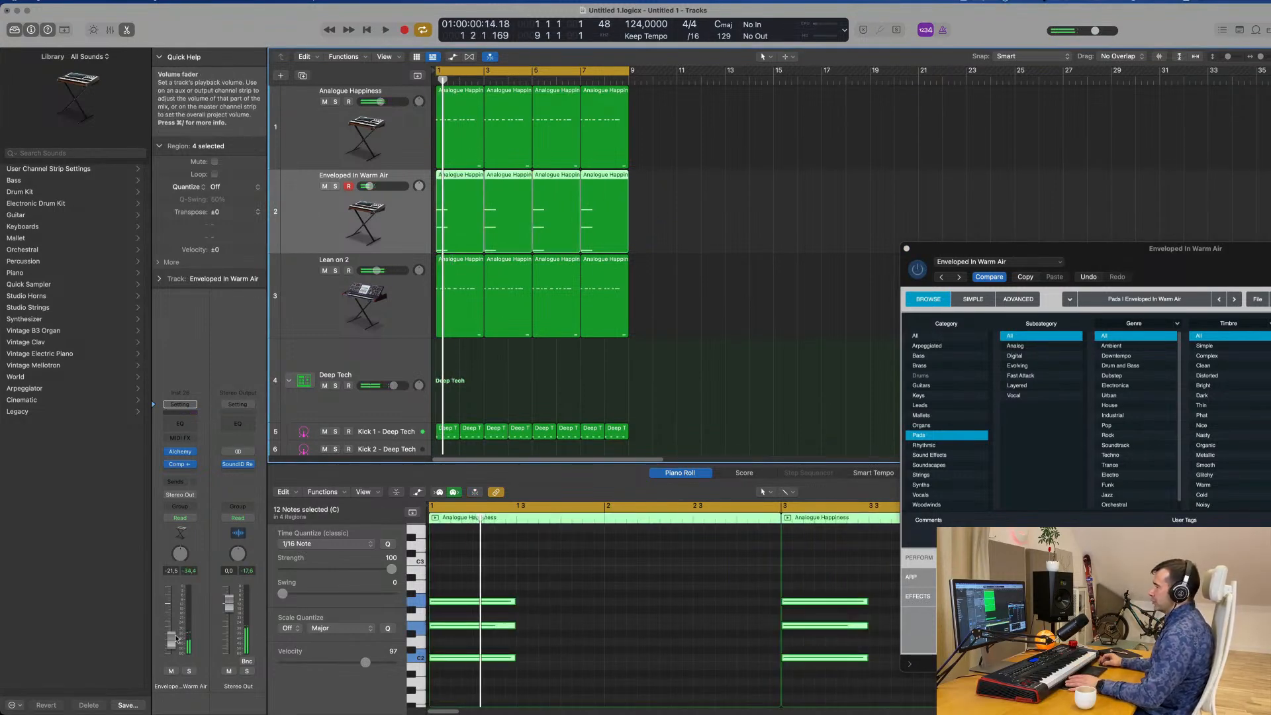
Audition the Brighter and Softer variations, choose Filter Sequence for the pad and raise its track to -11.0 dB.
{"action": "left_click_drag", "start_coordinate": [1168, 250], "coordinate": [772, 163]}
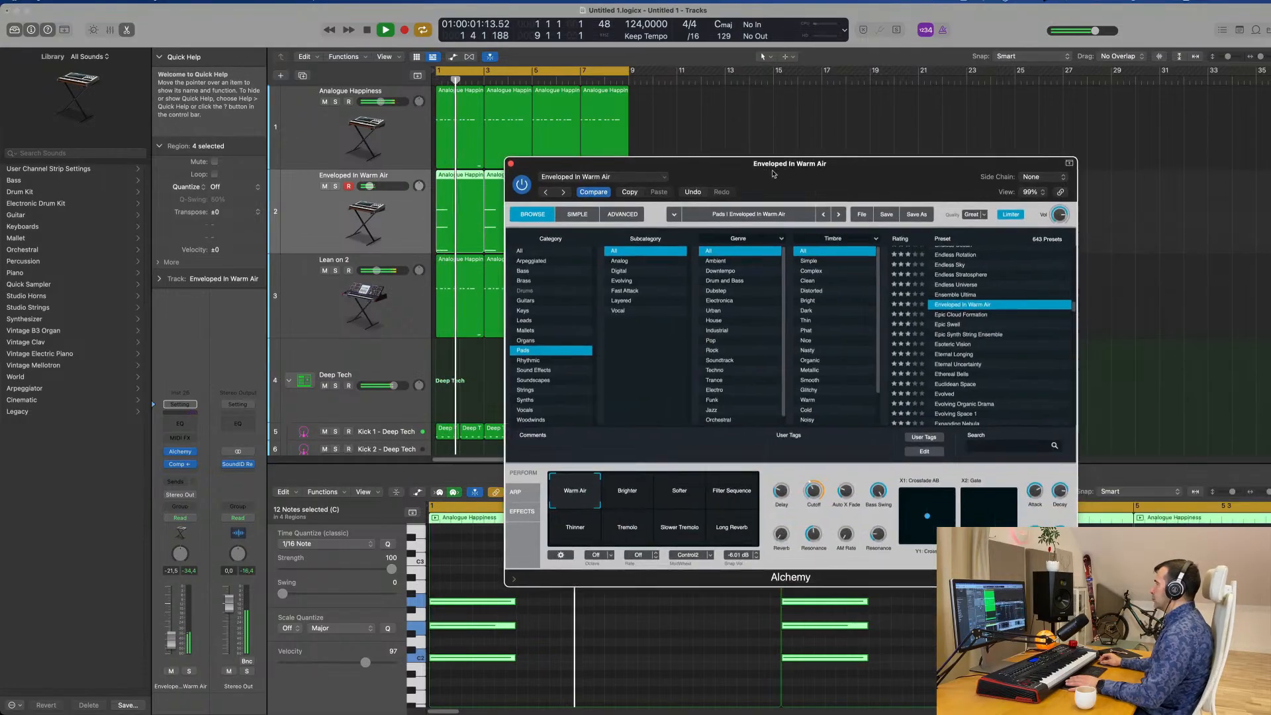
{"action": "key", "text": "space"}
{"action": "key", "text": "space"}
{"action": "left_click", "coordinate": [627, 488]}
{"action": "left_click", "coordinate": [680, 488]}
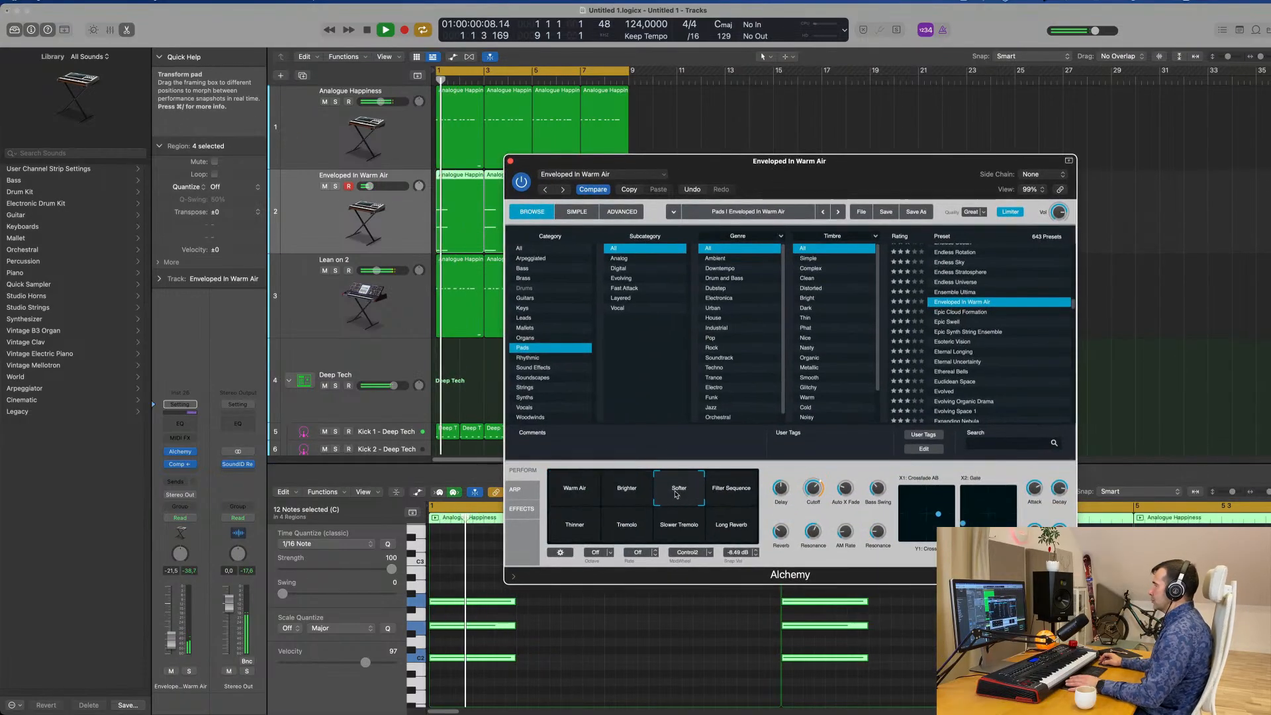
{"action": "left_click", "coordinate": [733, 492]}
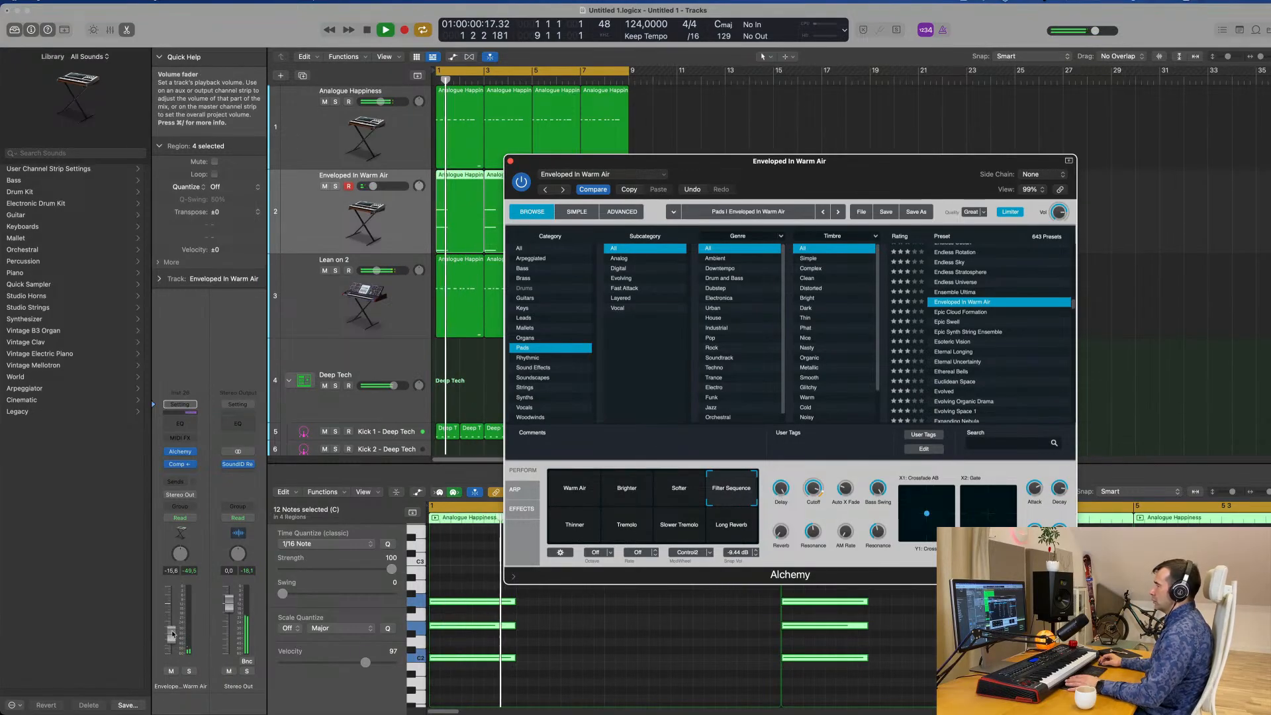
{"action": "left_click_drag", "start_coordinate": [172, 641], "coordinate": [173, 631]}
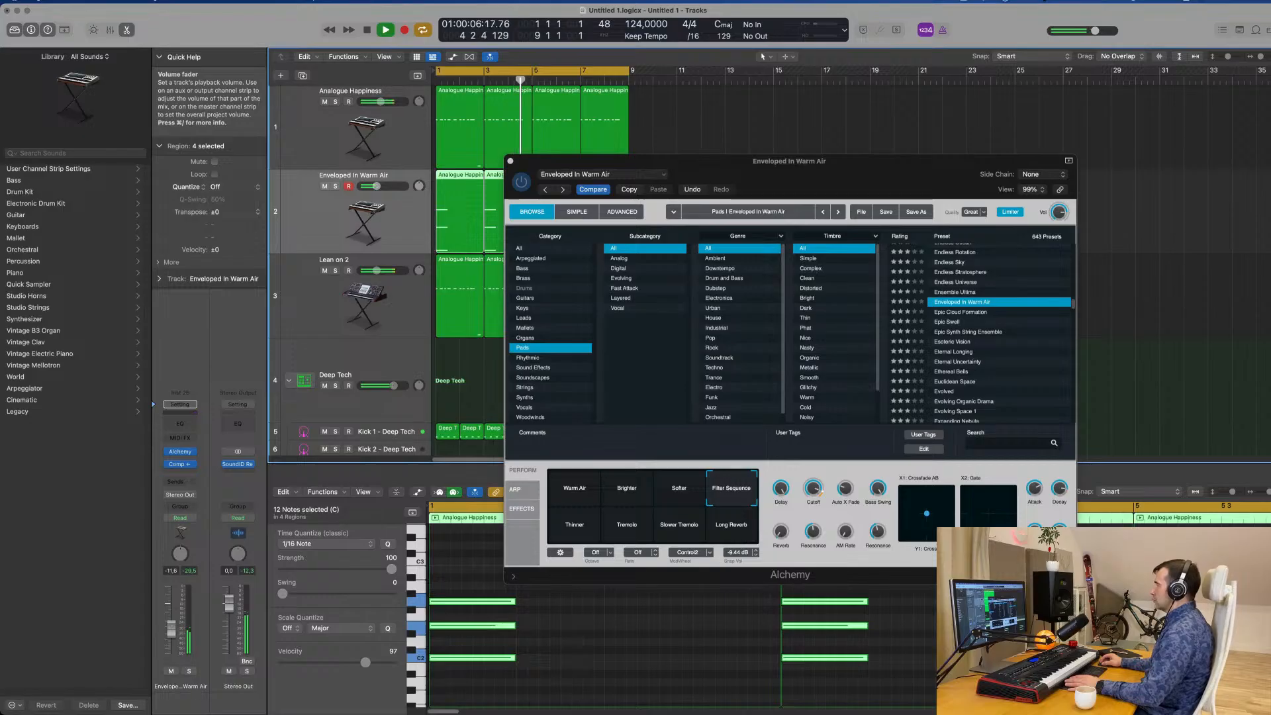
Close the Alchemy window and move the Enveloped In Warm Air track below Lean on 2.
{"action": "left_click", "coordinate": [511, 161]}
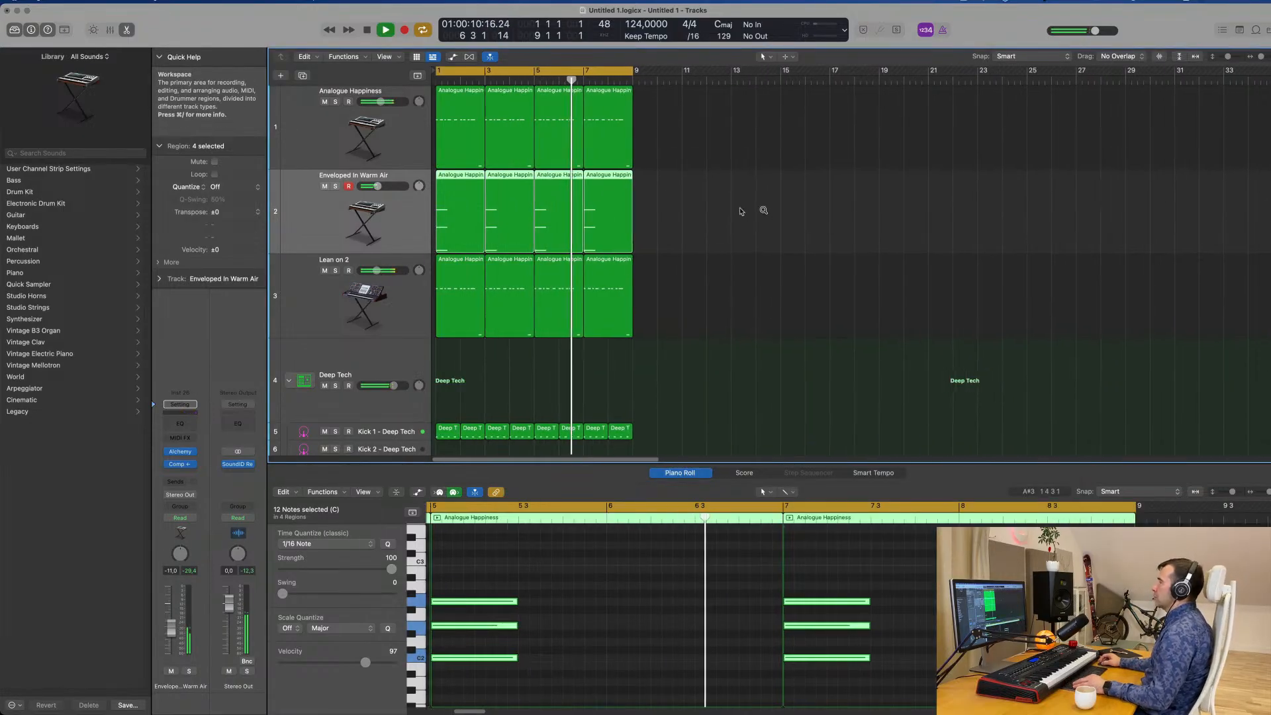
{"action": "left_click_drag", "start_coordinate": [345, 225], "coordinate": [347, 298]}
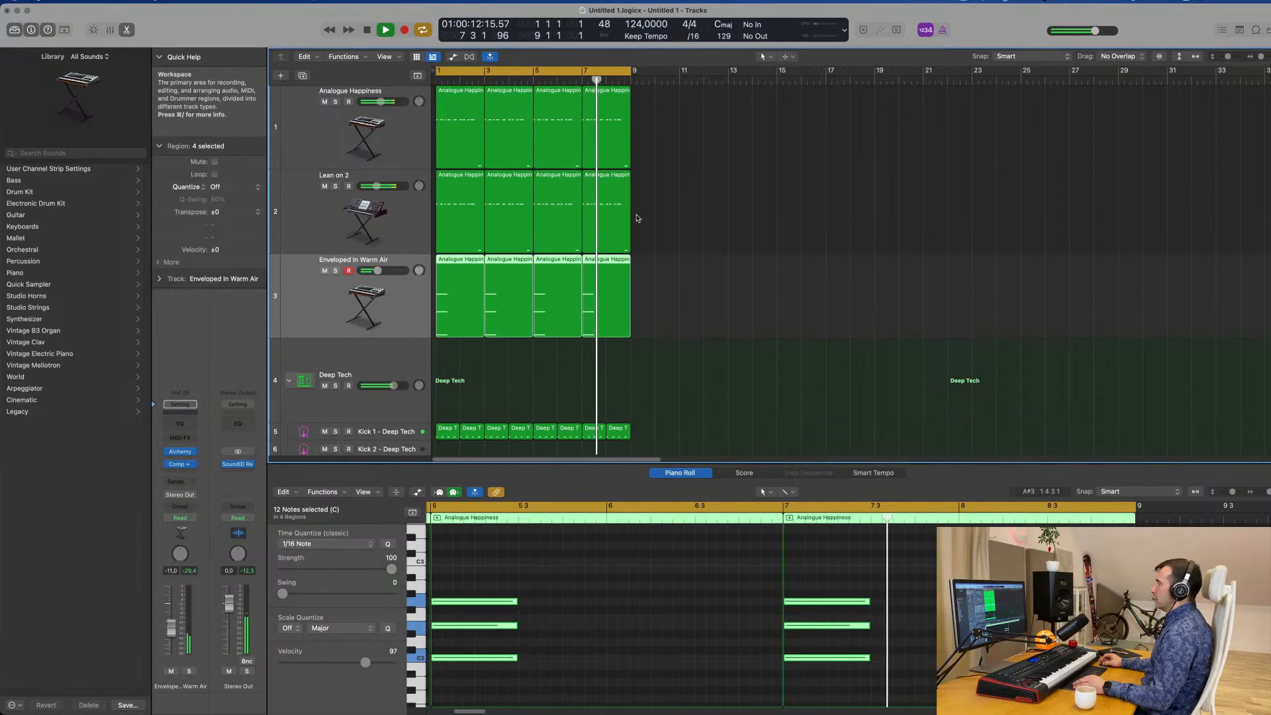
Lower the Hi-Hat Open track of the Deep Tech kit to -23.5 dB while the groove plays.
{"action": "scroll", "coordinate": [761, 302], "scroll_direction": "down", "scroll_amount": 10}
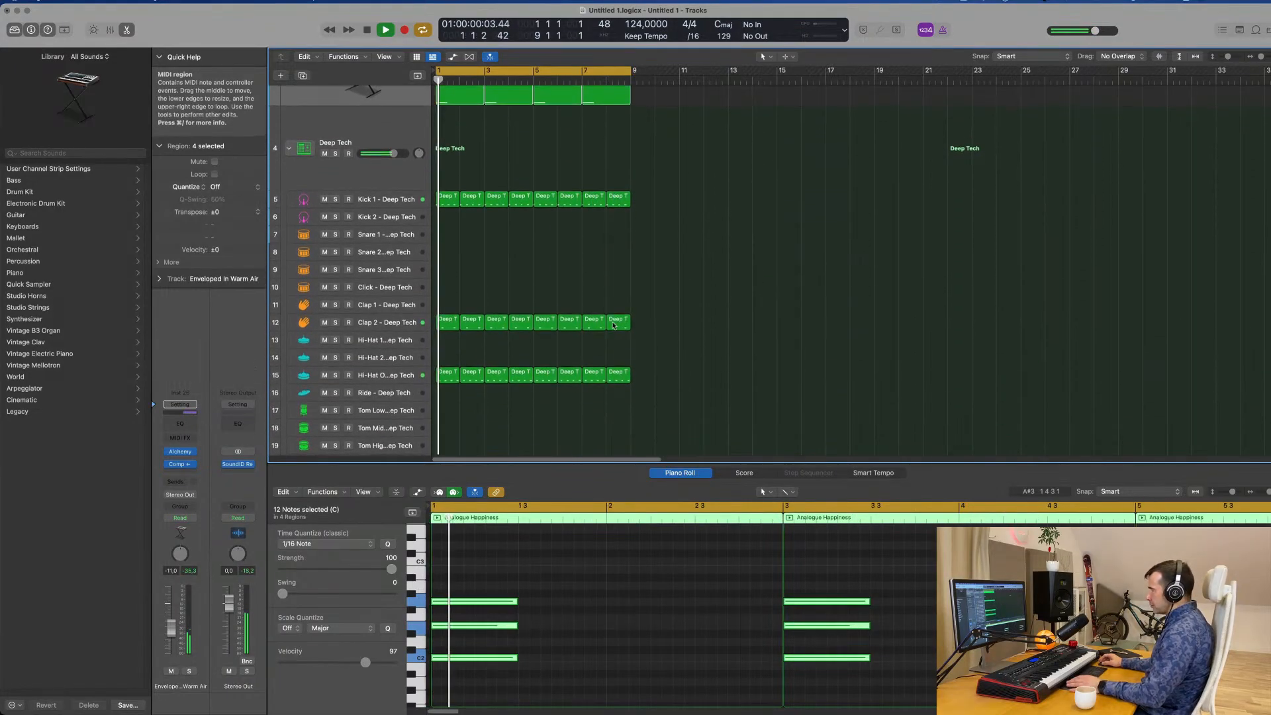
{"action": "left_click", "coordinate": [402, 373]}
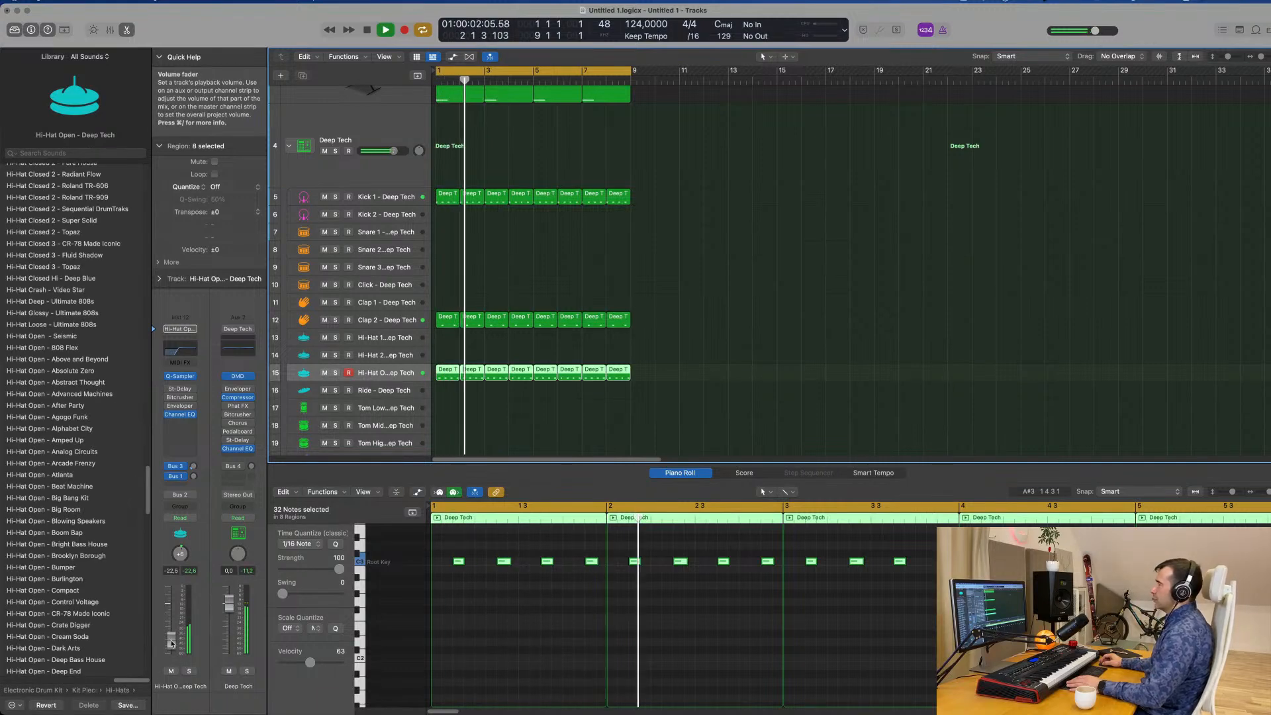
{"action": "scroll", "coordinate": [740, 221], "scroll_direction": "up", "scroll_amount": 5}
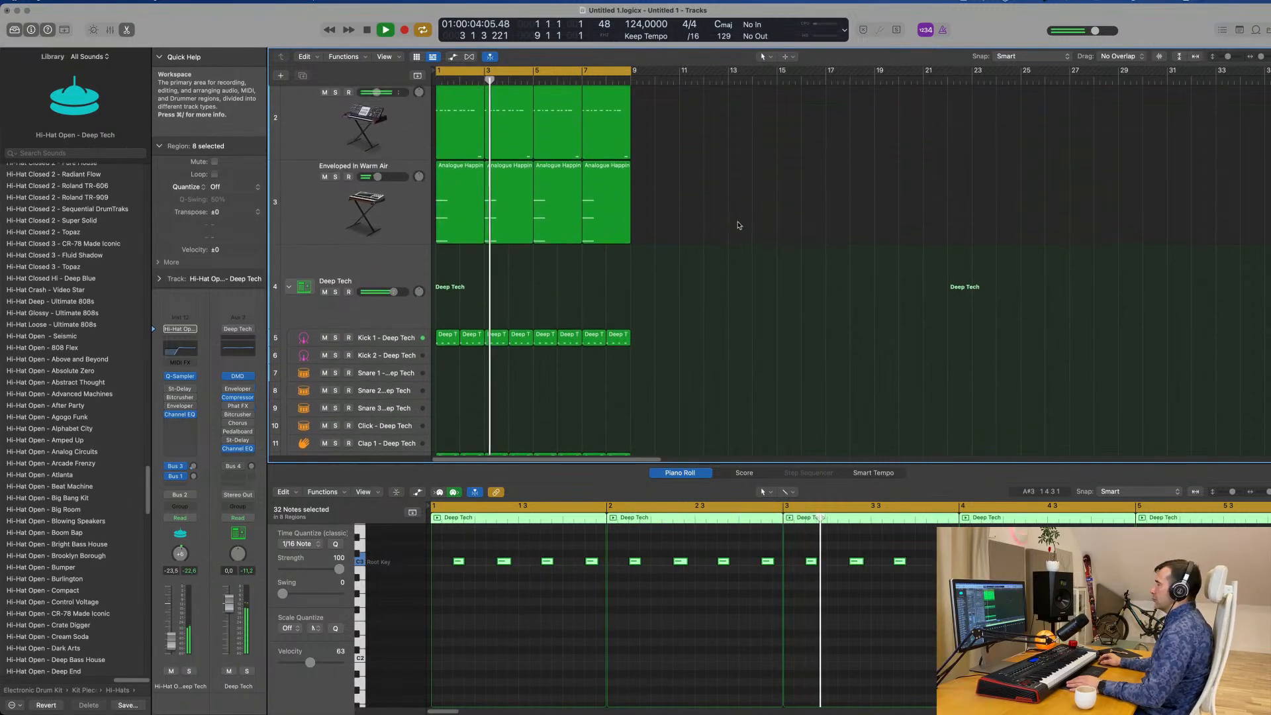
{"action": "scroll", "coordinate": [744, 257], "scroll_direction": "up", "scroll_amount": 1}
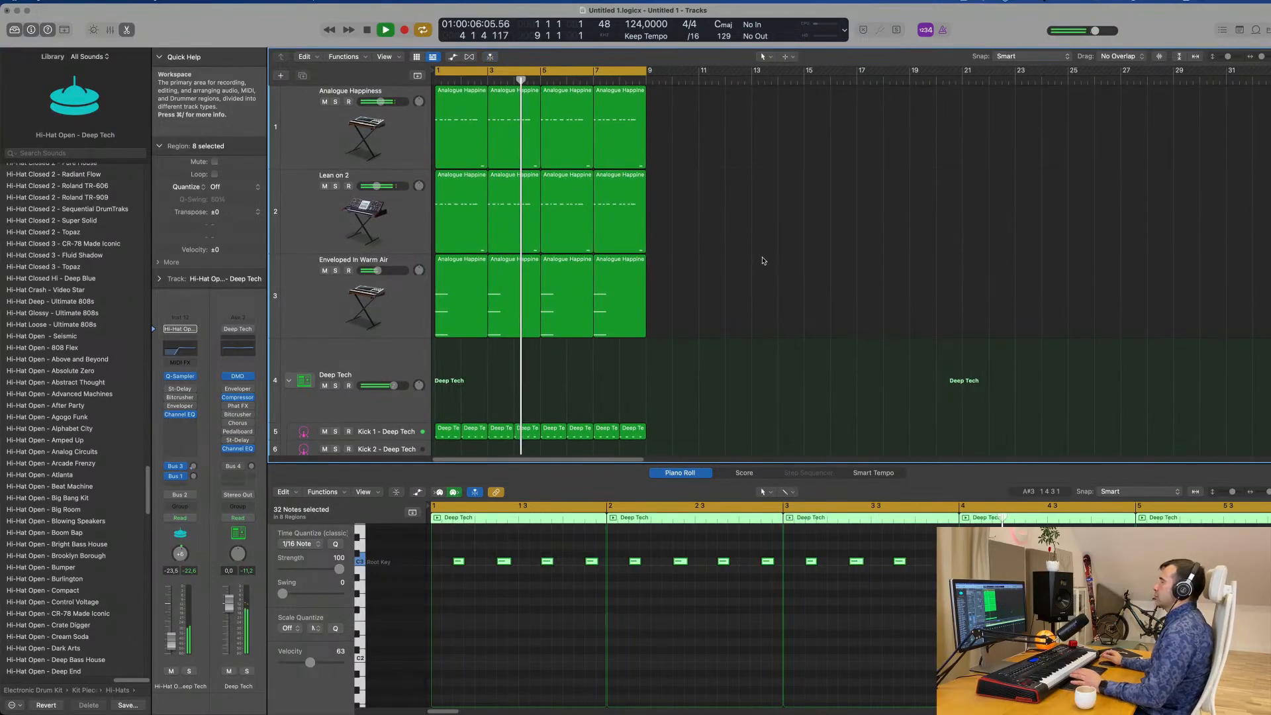
{"action": "left_click", "coordinate": [763, 261]}
Reduce the track heights, check the three instrument tracks and duplicate the Enveloped In Warm Air track.
{"action": "scroll", "coordinate": [763, 259], "scroll_direction": "down", "scroll_amount": 2}
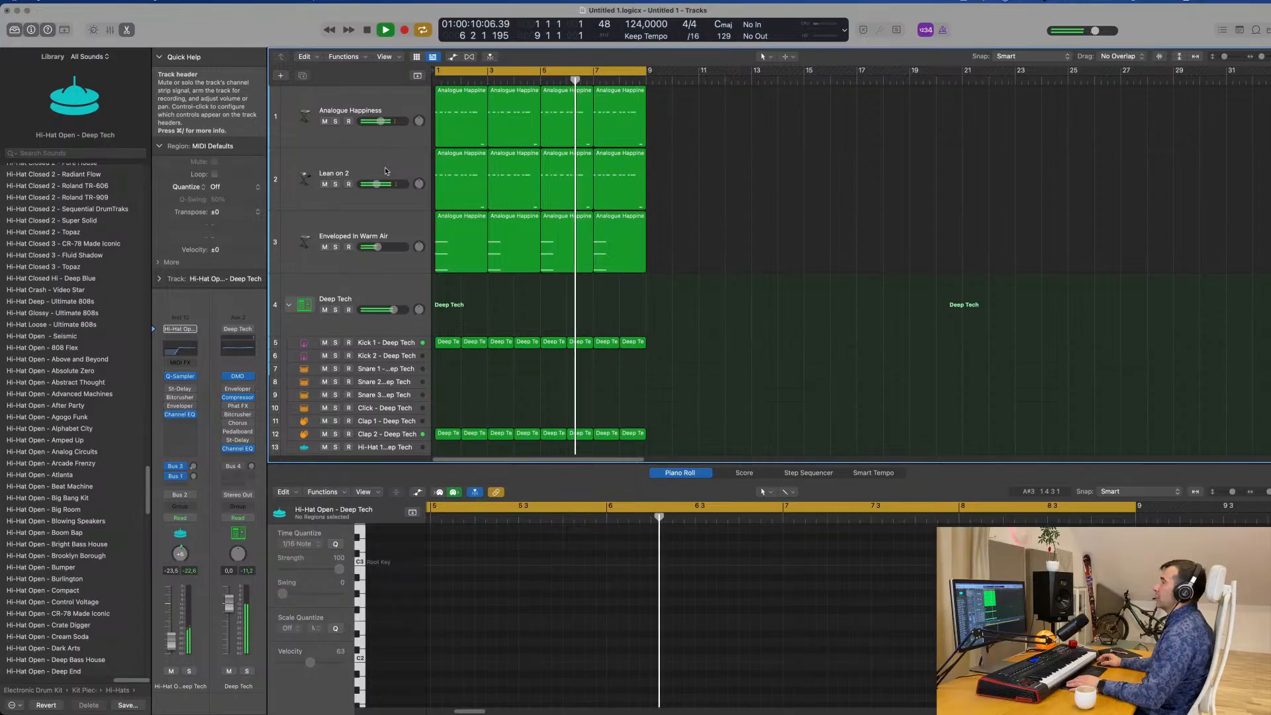
{"action": "left_click", "coordinate": [360, 104]}
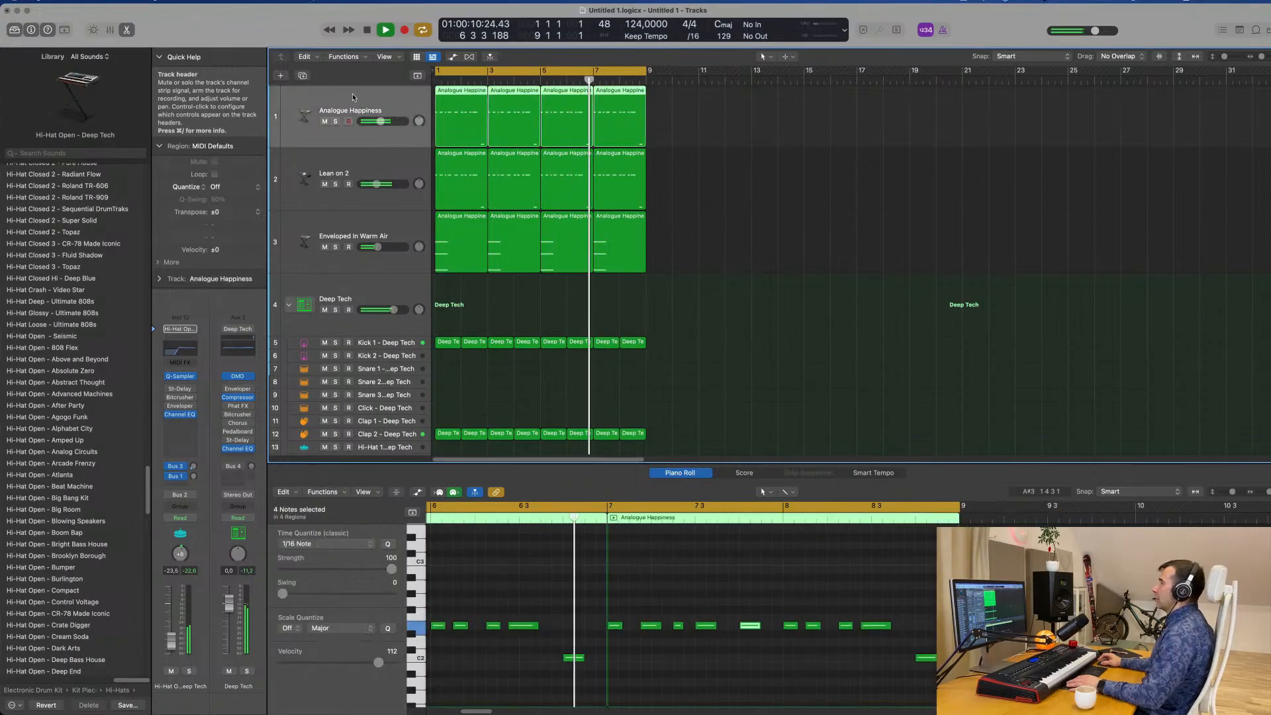
{"action": "left_click", "coordinate": [379, 163]}
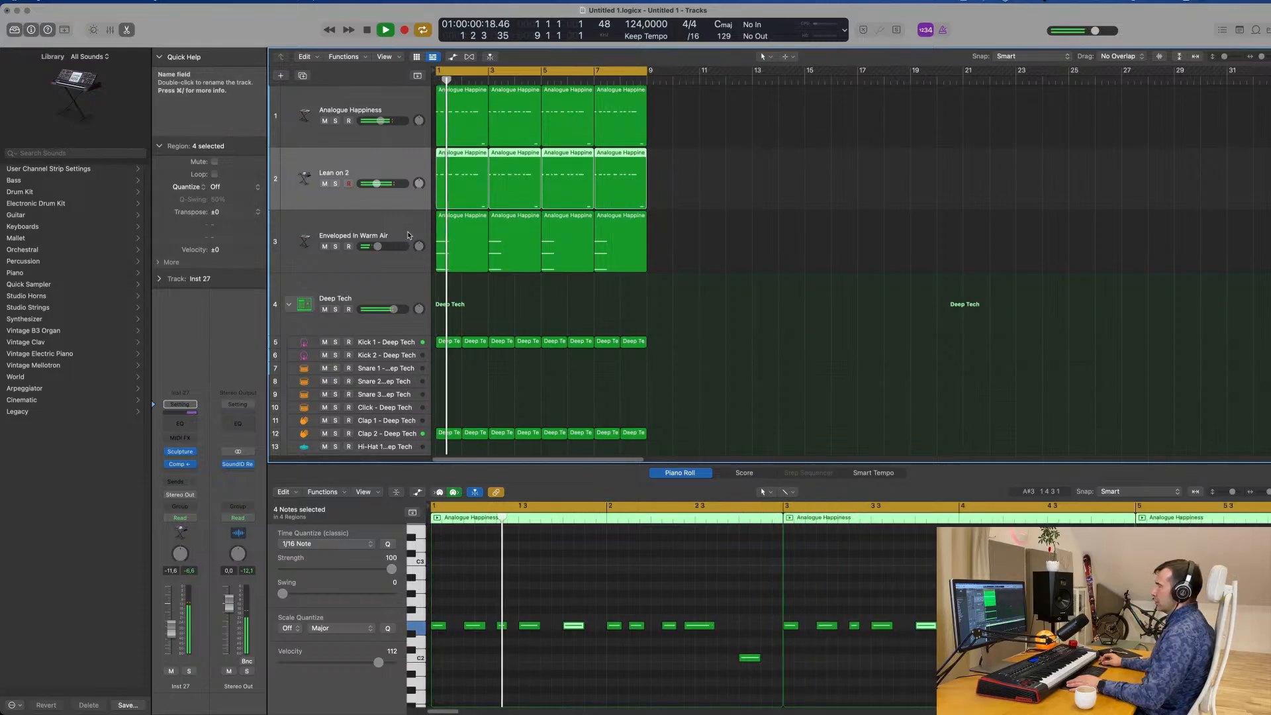
{"action": "left_click", "coordinate": [328, 224]}
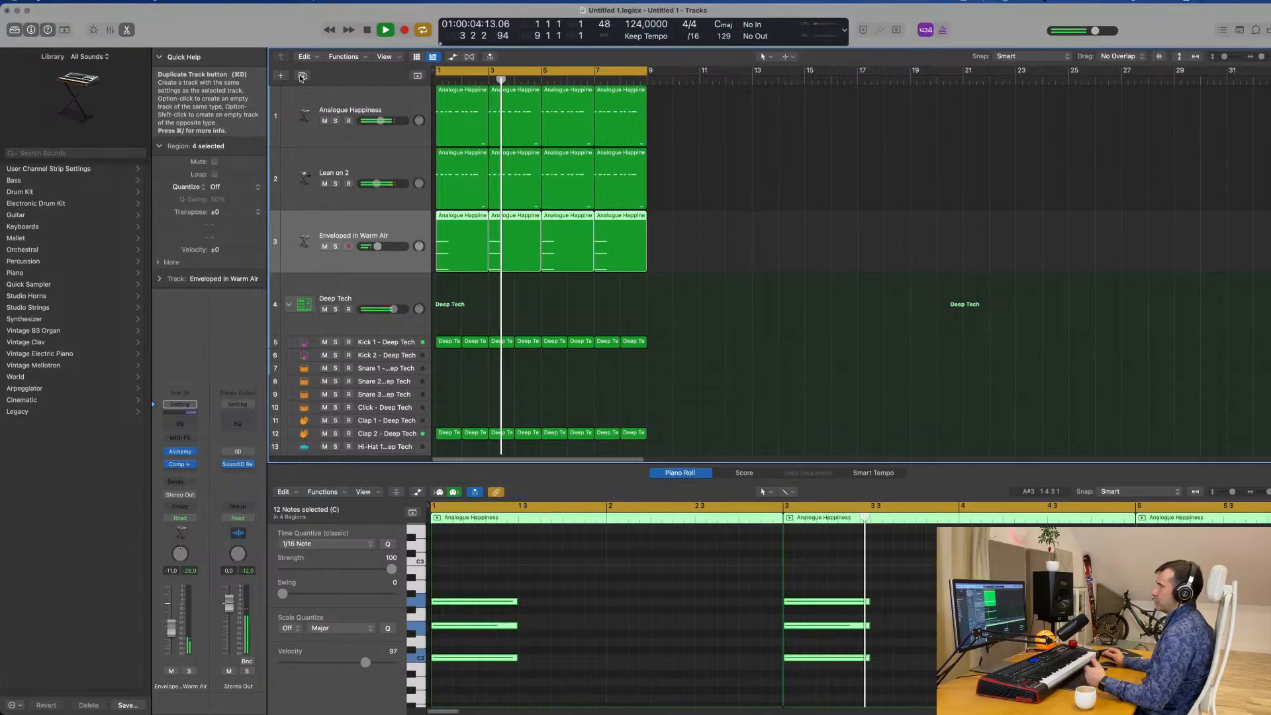
{"action": "left_click", "coordinate": [302, 76]}
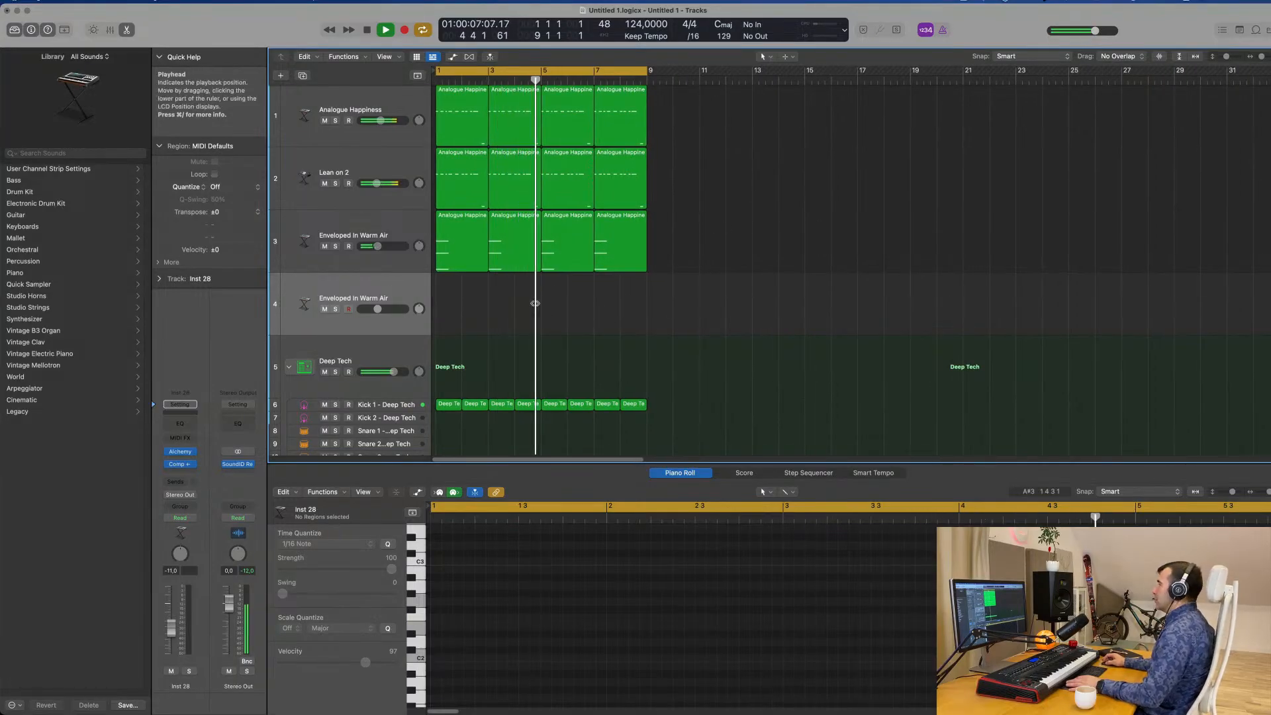
Open Alchemy on the duplicated pad track, audition the Baroque Harpsichord preset in the Keys category and load Bass Keys.
{"action": "left_click", "coordinate": [180, 451]}
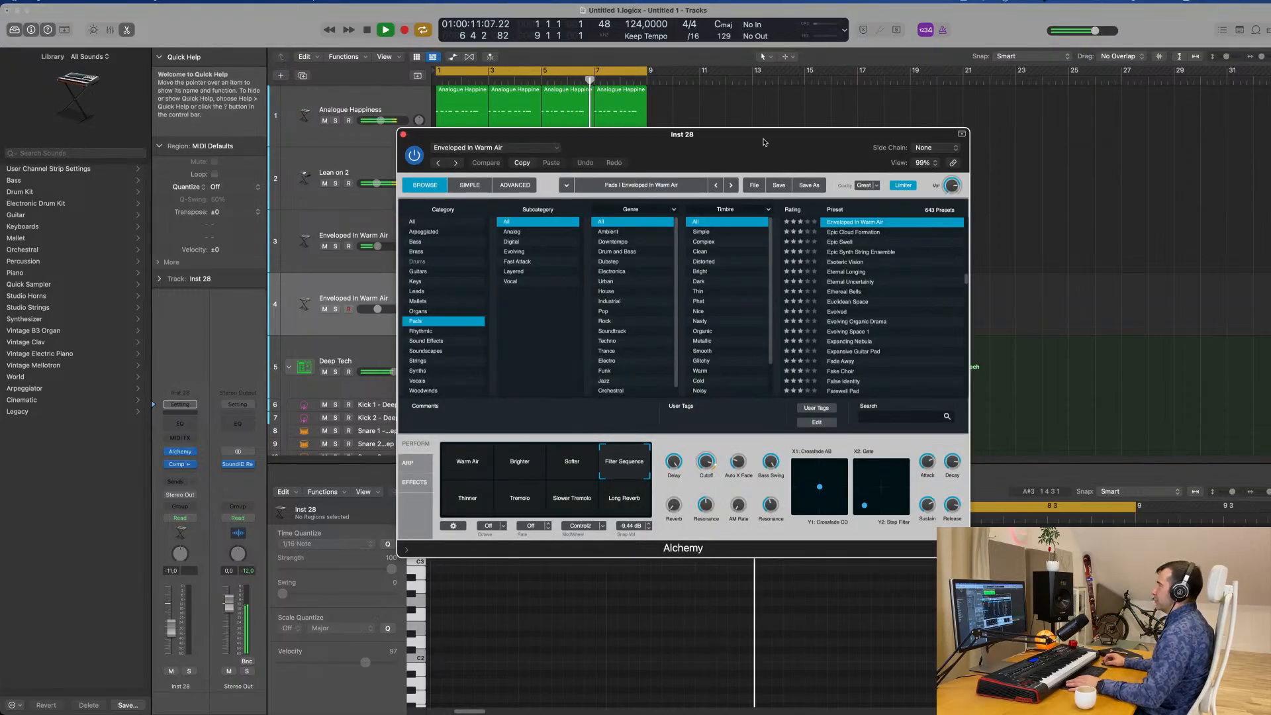
{"action": "left_click_drag", "start_coordinate": [771, 154], "coordinate": [773, 92]}
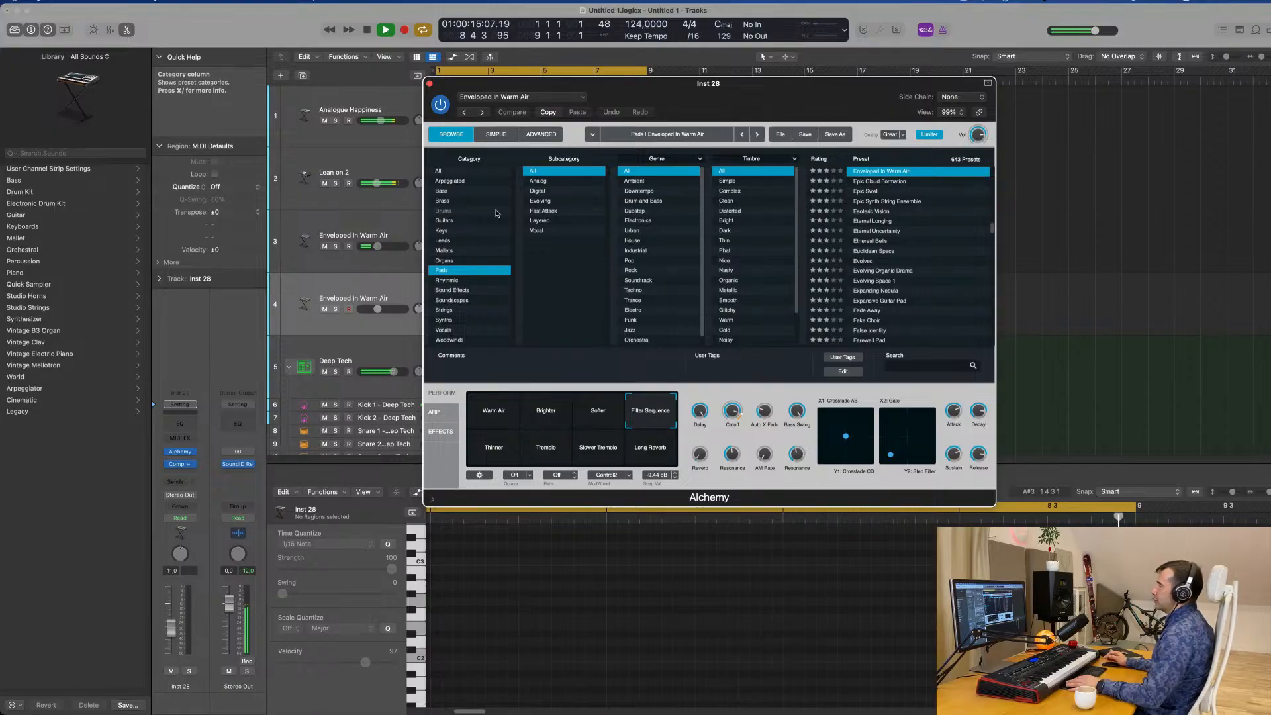
{"action": "left_click", "coordinate": [465, 229]}
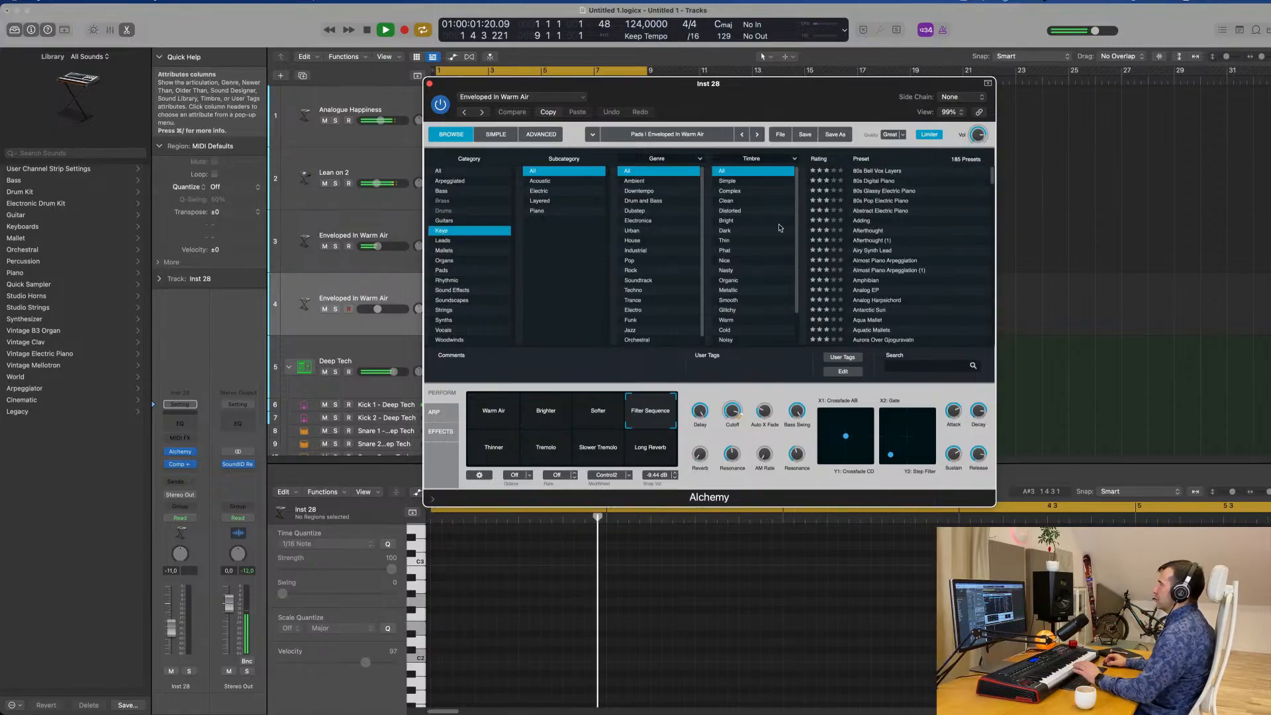
{"action": "scroll", "coordinate": [863, 255], "scroll_direction": "down", "scroll_amount": 3}
{"action": "left_click", "coordinate": [864, 252]}
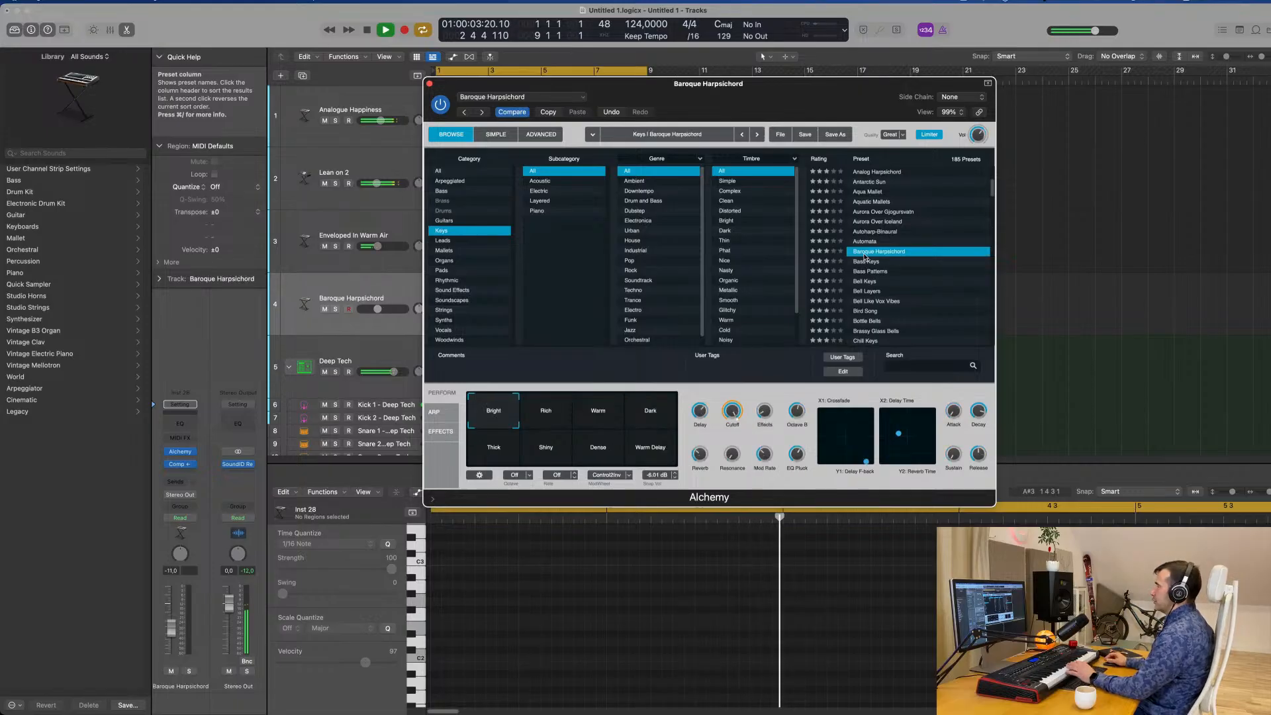
{"action": "left_click_drag", "start_coordinate": [663, 102], "coordinate": [772, 148]}
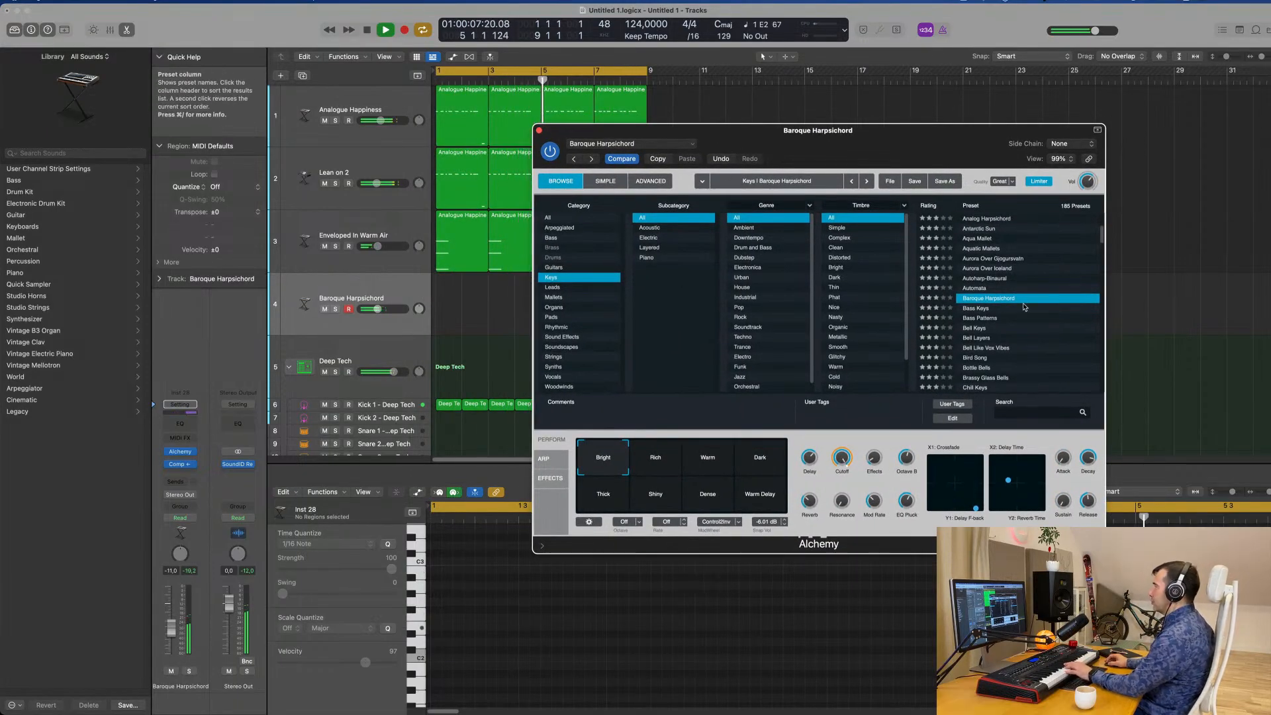
{"action": "left_click", "coordinate": [983, 309]}
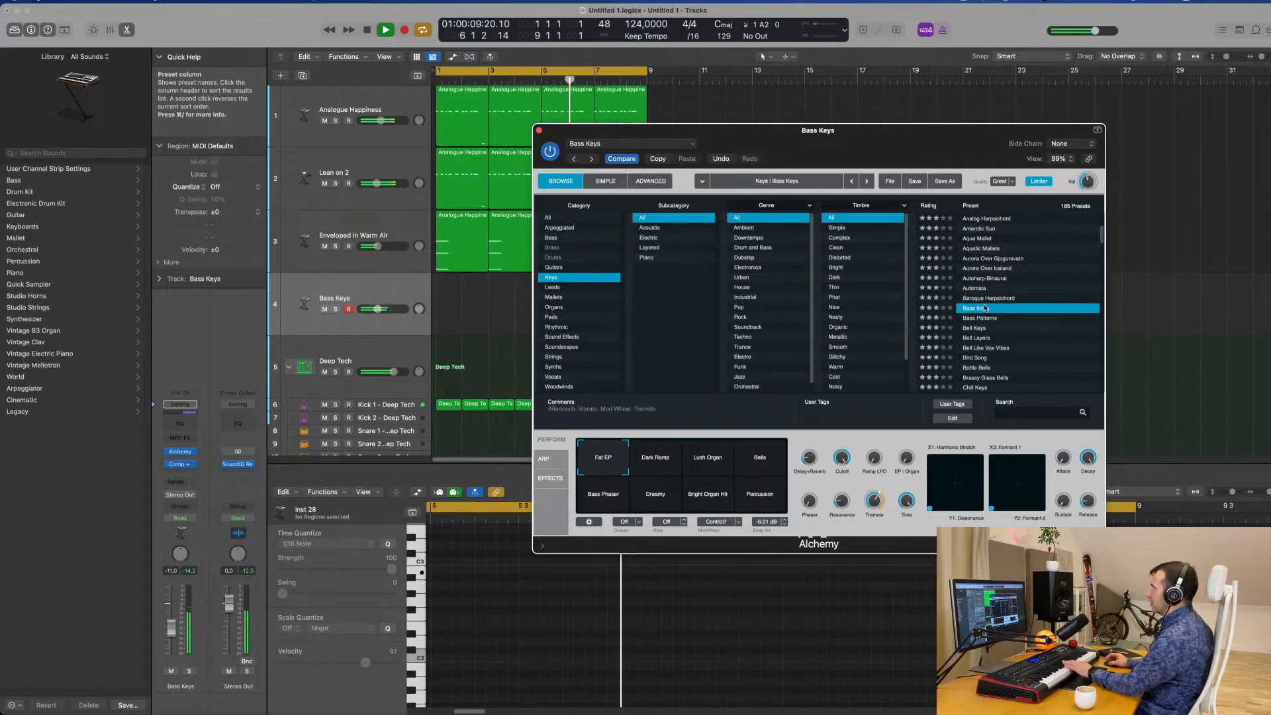
Add a send to Bus 6 on the Bass Keys track.
{"action": "left_click", "coordinate": [354, 325]}
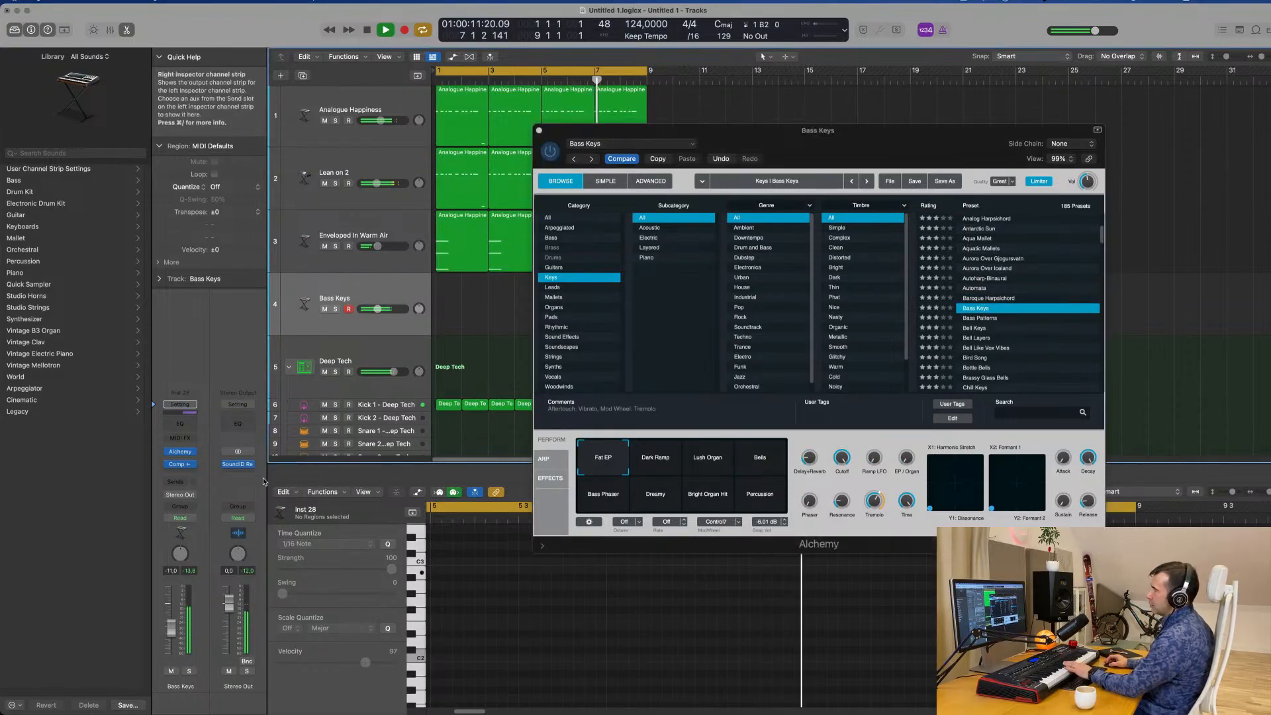
{"action": "left_click", "coordinate": [180, 481]}
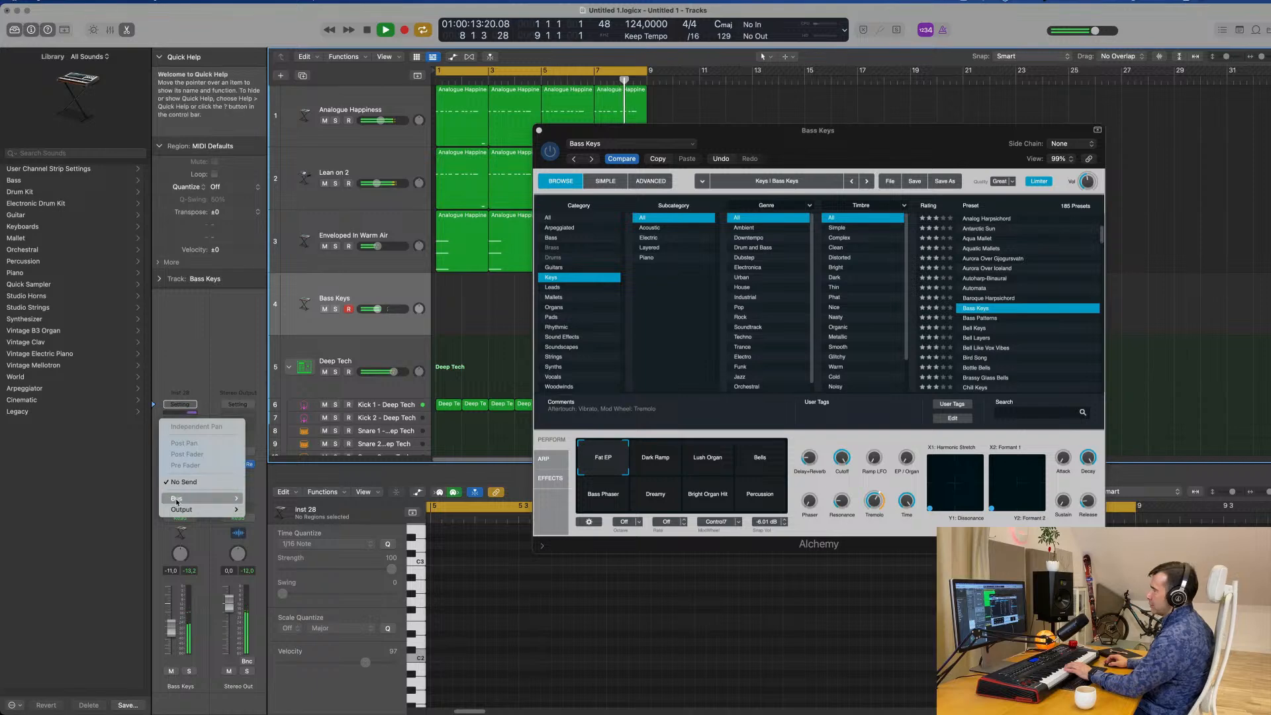
{"action": "mouse_move", "coordinate": [192, 498]}
{"action": "left_click", "coordinate": [265, 334]}
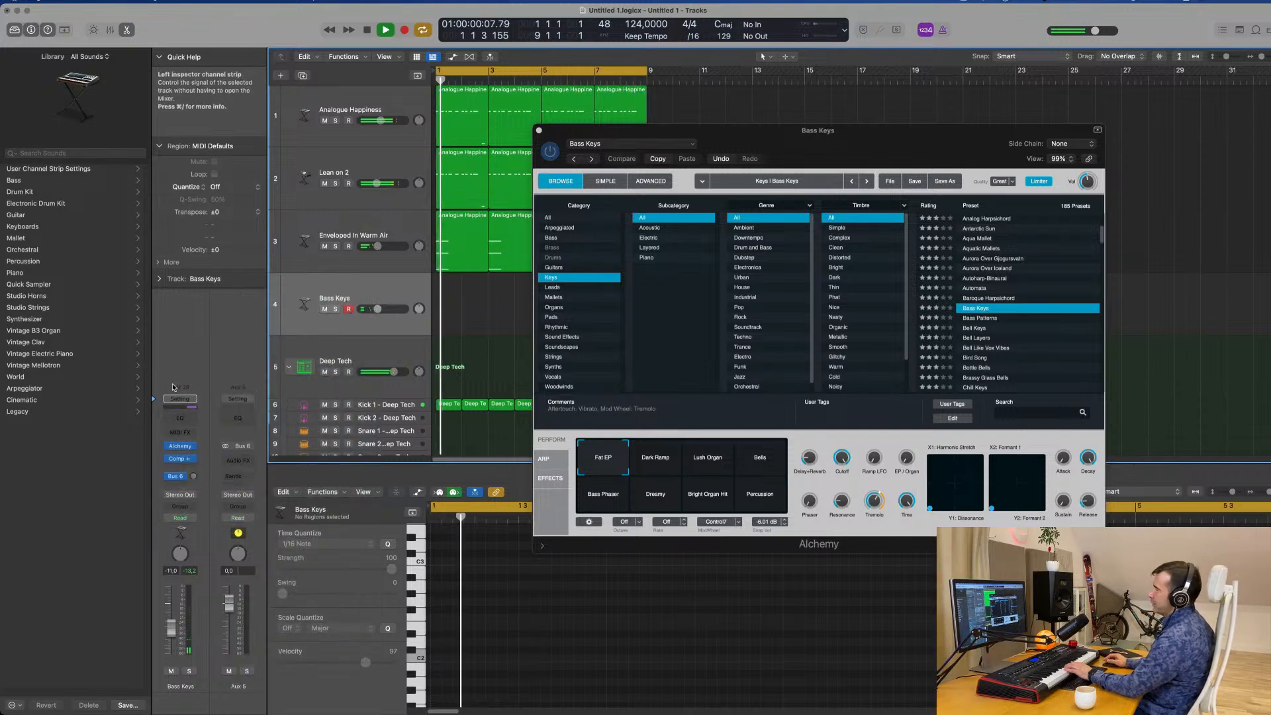
Insert a stereo SilverVerb on the Bus 6 aux, load the grandiose preset and set Wet to 100%.
{"action": "left_click", "coordinate": [236, 460]}
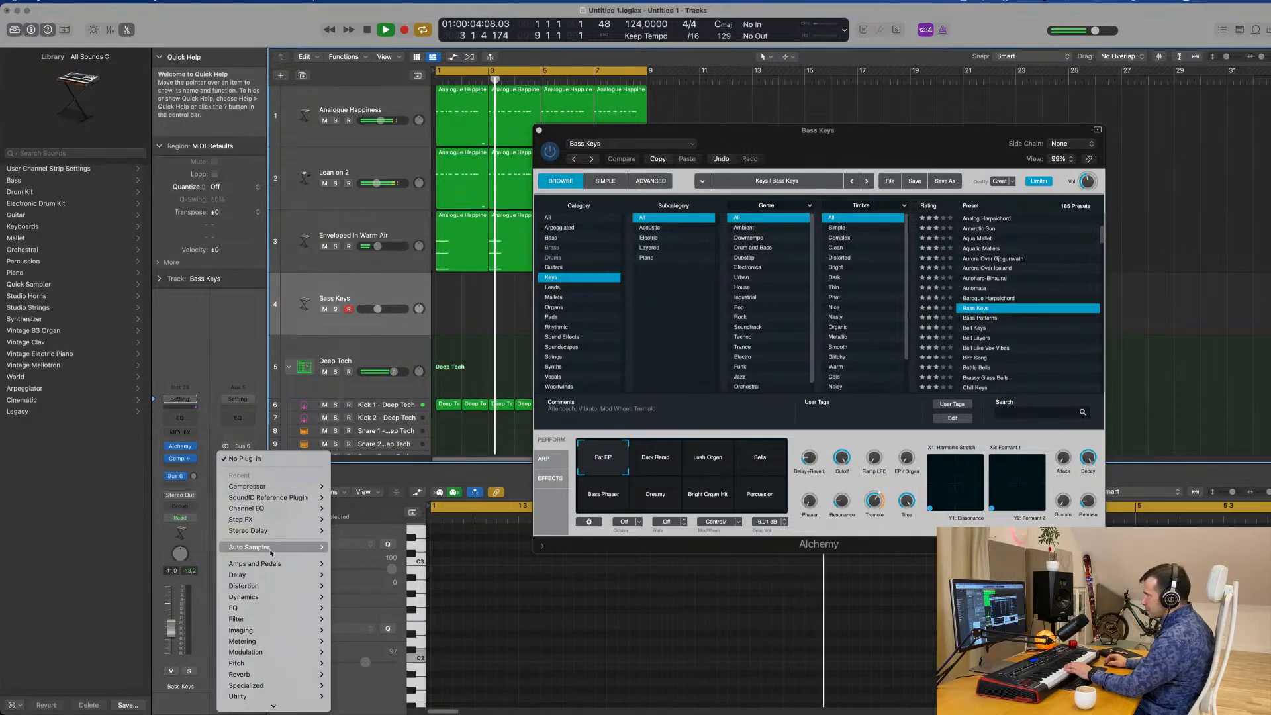
{"action": "mouse_move", "coordinate": [272, 549]}
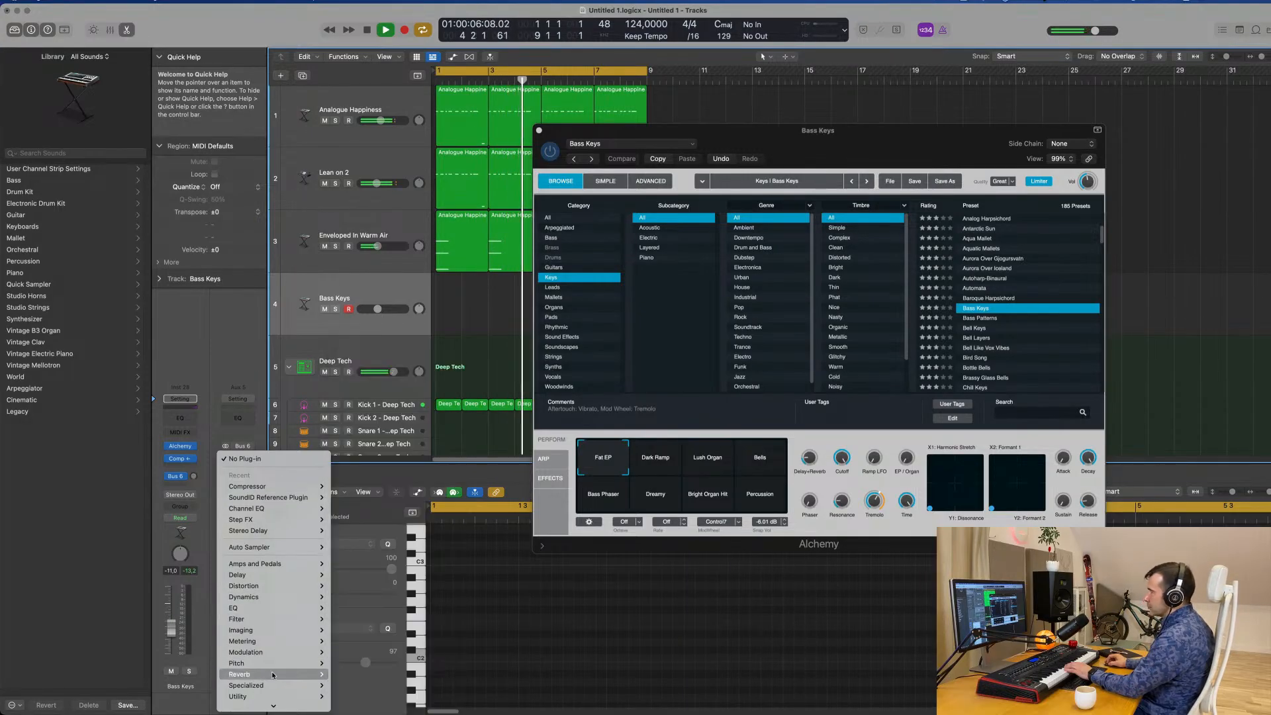
{"action": "mouse_move", "coordinate": [307, 674]}
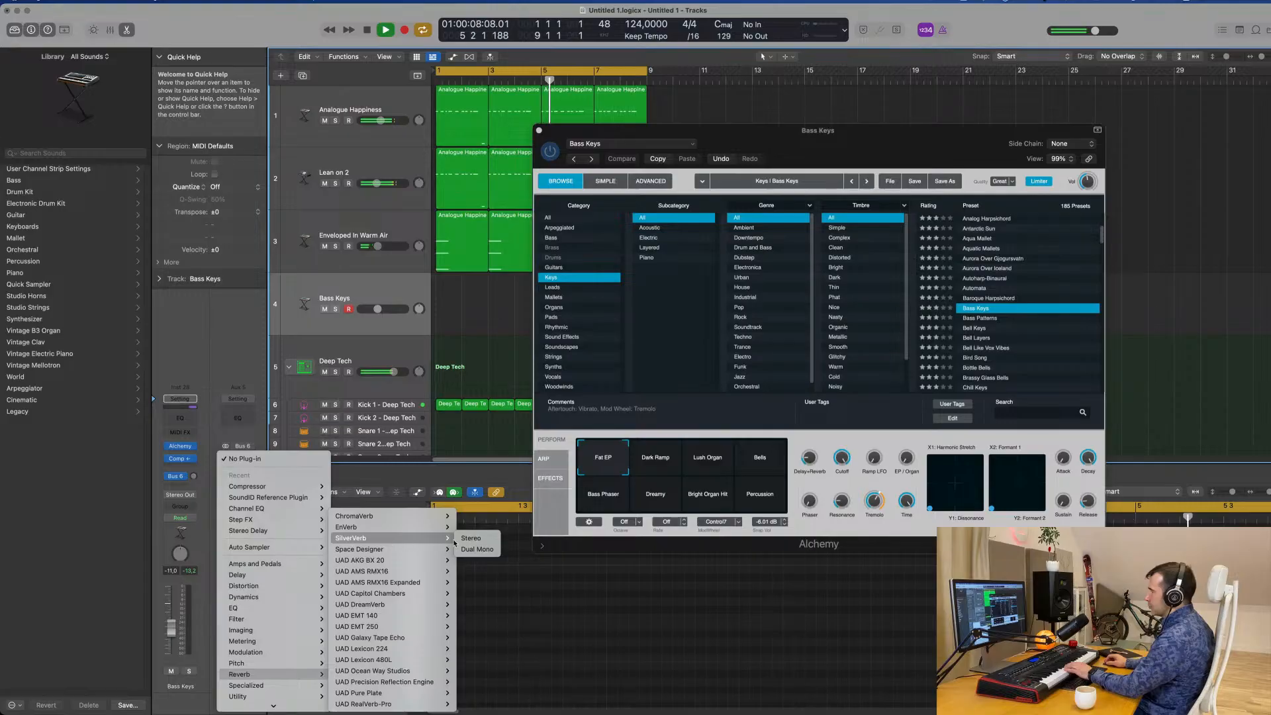
{"action": "left_click", "coordinate": [467, 539]}
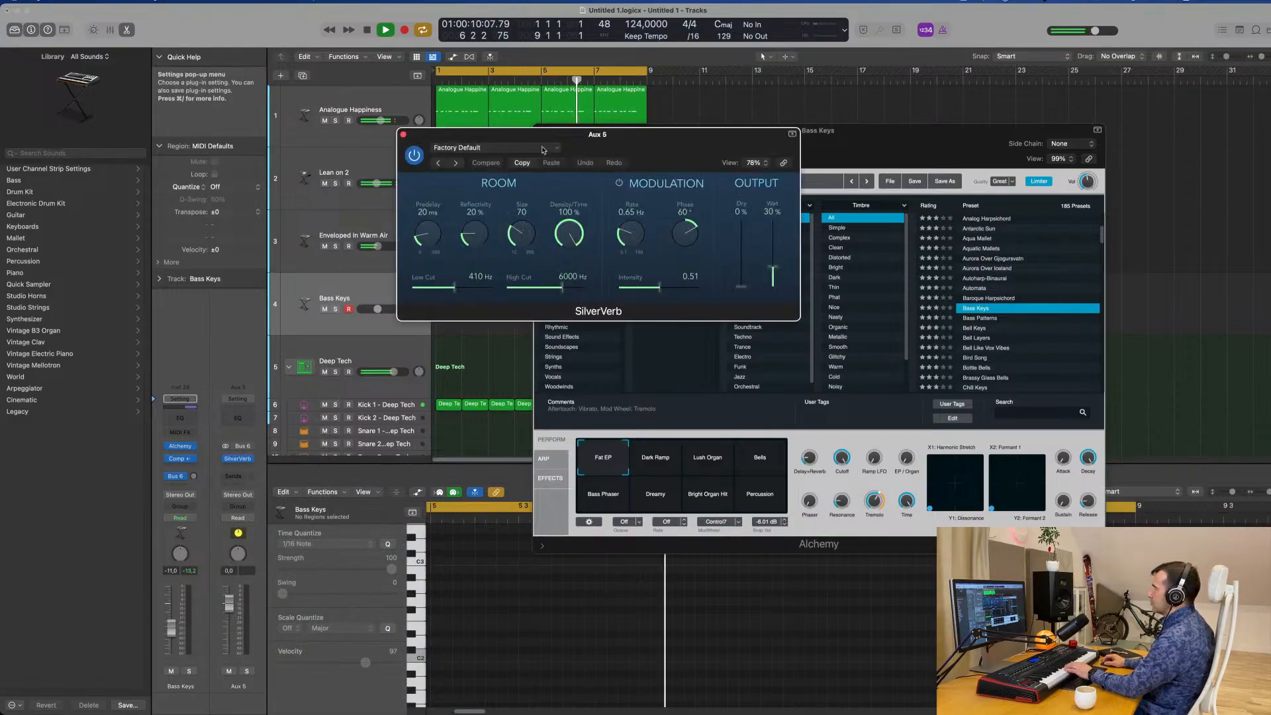
{"action": "left_click", "coordinate": [493, 147]}
{"action": "left_click", "coordinate": [546, 358]}
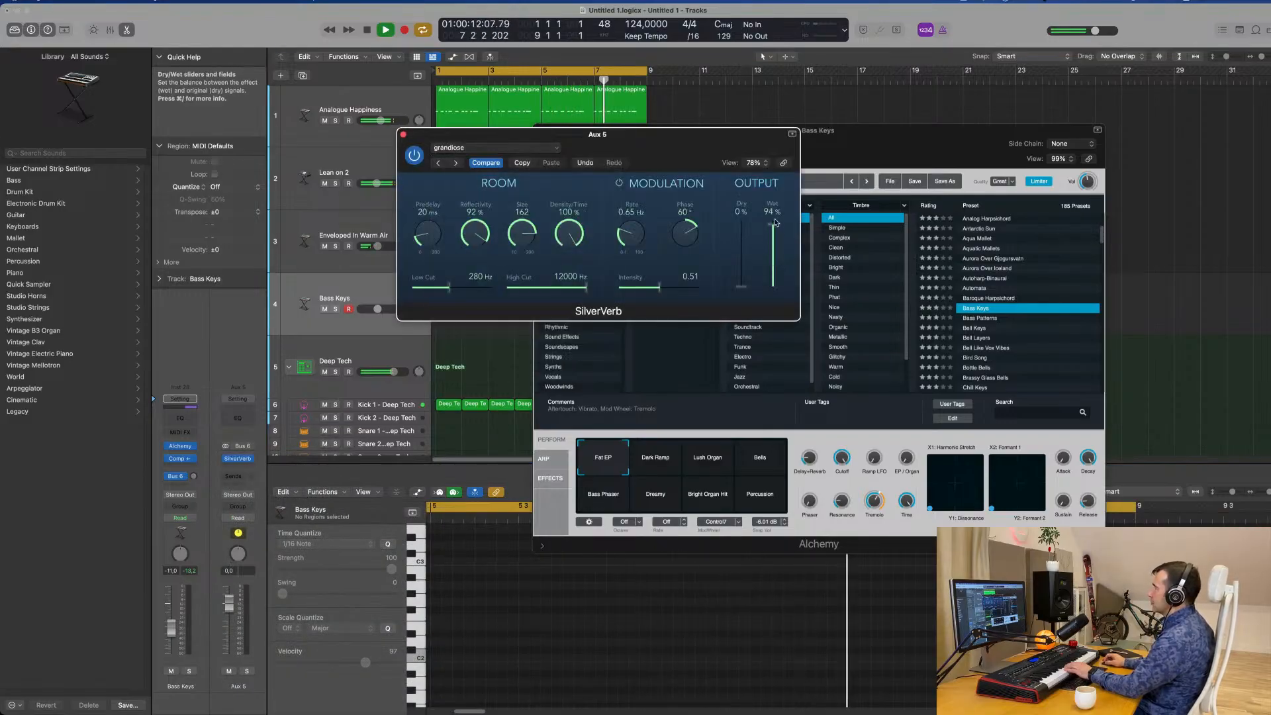
{"action": "left_click_drag", "start_coordinate": [684, 147], "coordinate": [930, 144]}
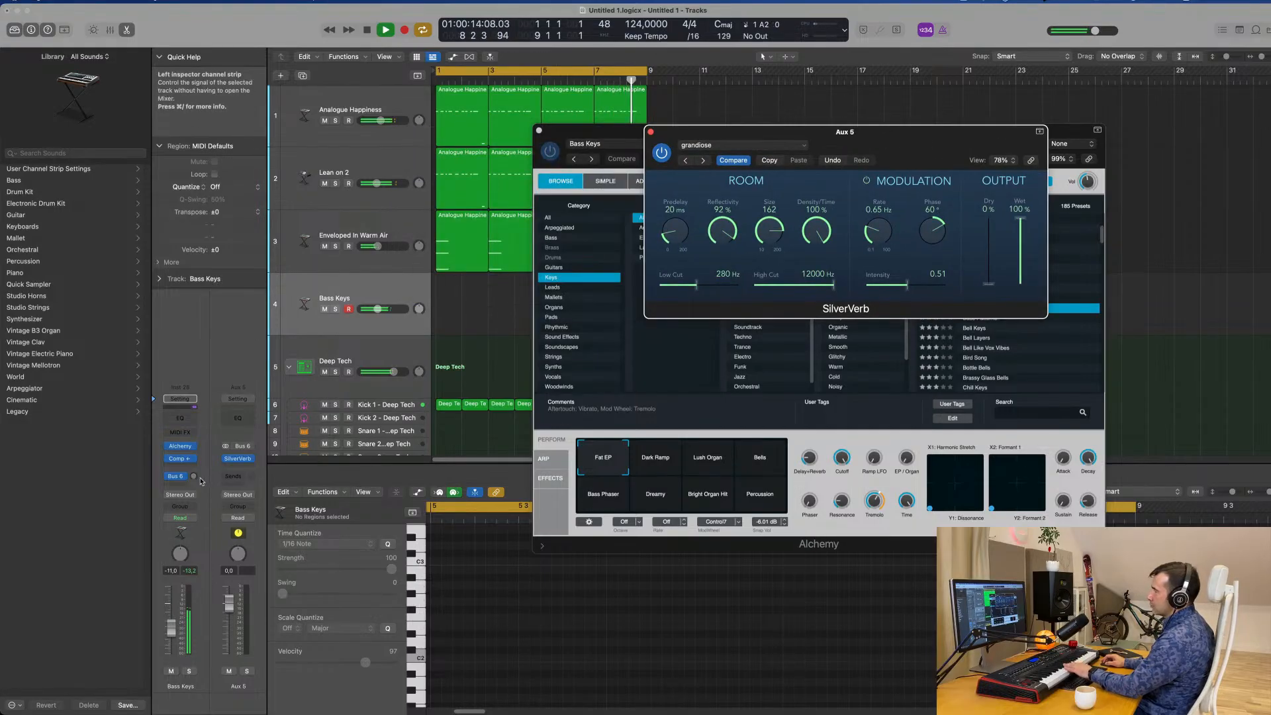
Raise the Bus 6 send level on the Bass Keys track while the groove plays and rearrange the SilverVerb and Alchemy windows.
{"action": "left_click_drag", "start_coordinate": [193, 476], "coordinate": [197, 471]}
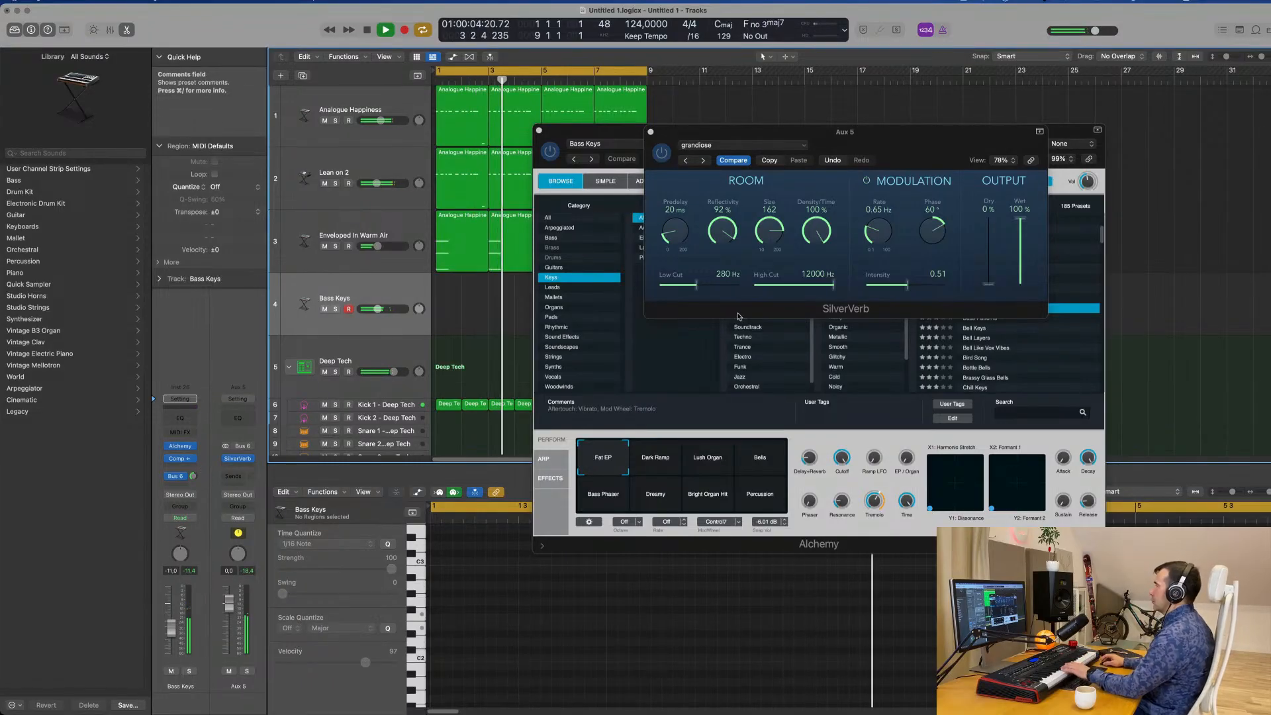
{"action": "left_click_drag", "start_coordinate": [932, 151], "coordinate": [1145, 216]}
{"action": "left_click_drag", "start_coordinate": [856, 131], "coordinate": [828, 162]}
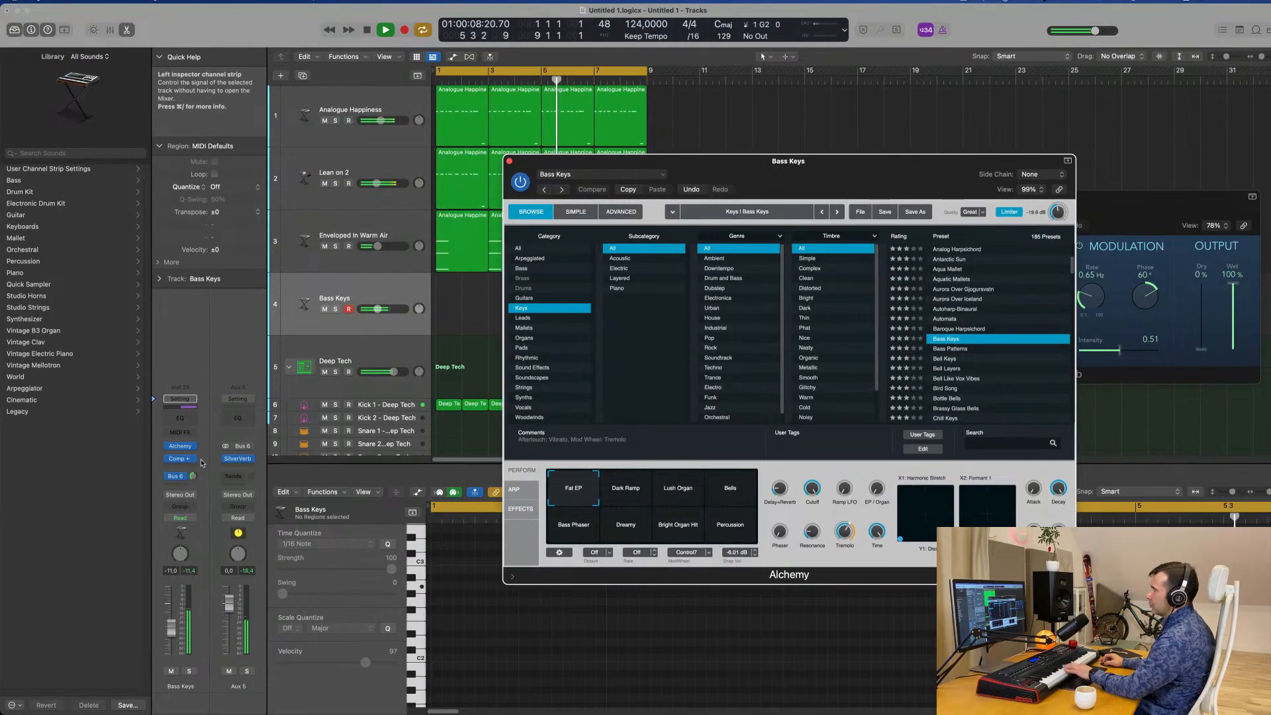
{"action": "left_click_drag", "start_coordinate": [199, 489], "coordinate": [199, 491]}
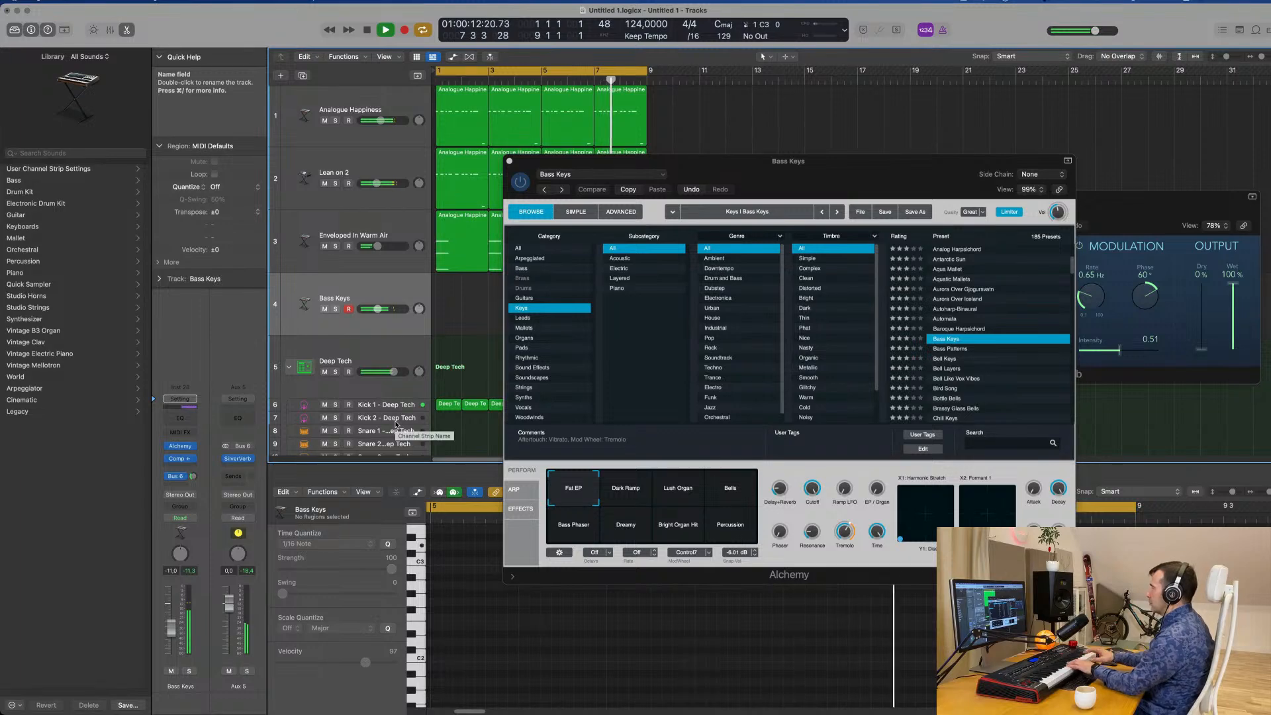
Audition the Dark Ramp variation, choose Lush Organ and record an eight-bar chord part on the Bass Keys track.
{"action": "left_click", "coordinate": [623, 496]}
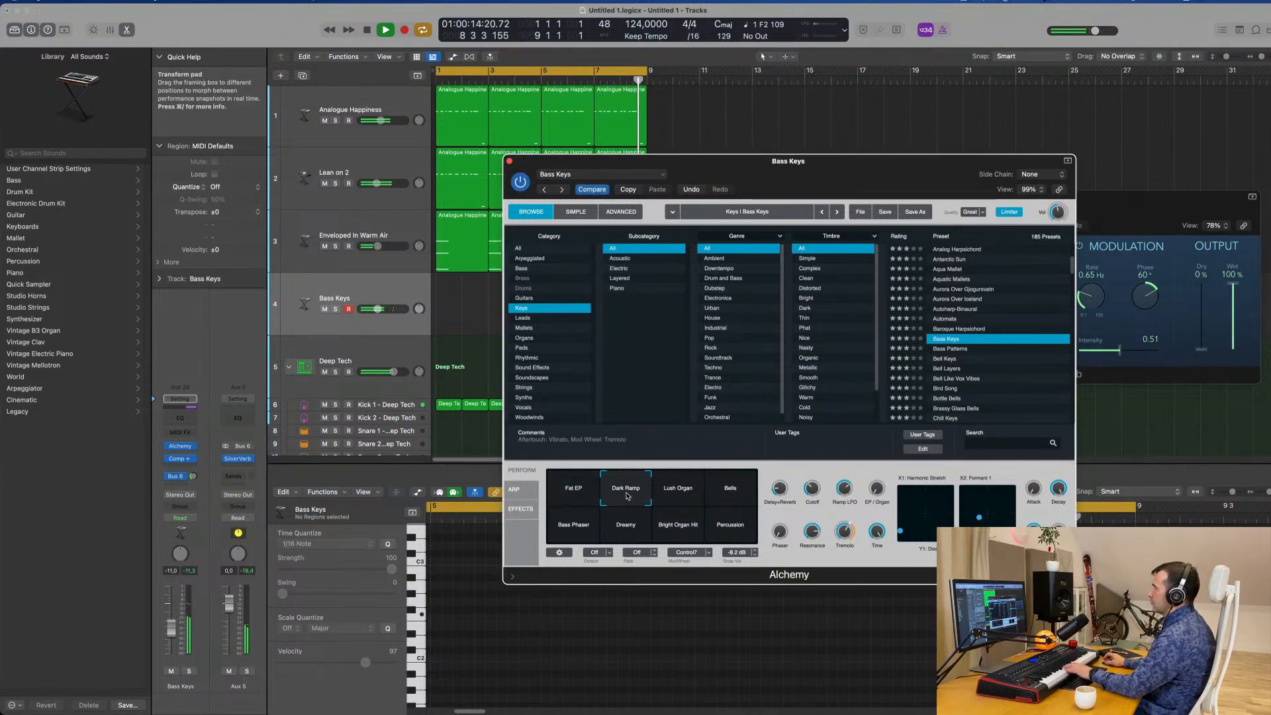
{"action": "left_click", "coordinate": [681, 492]}
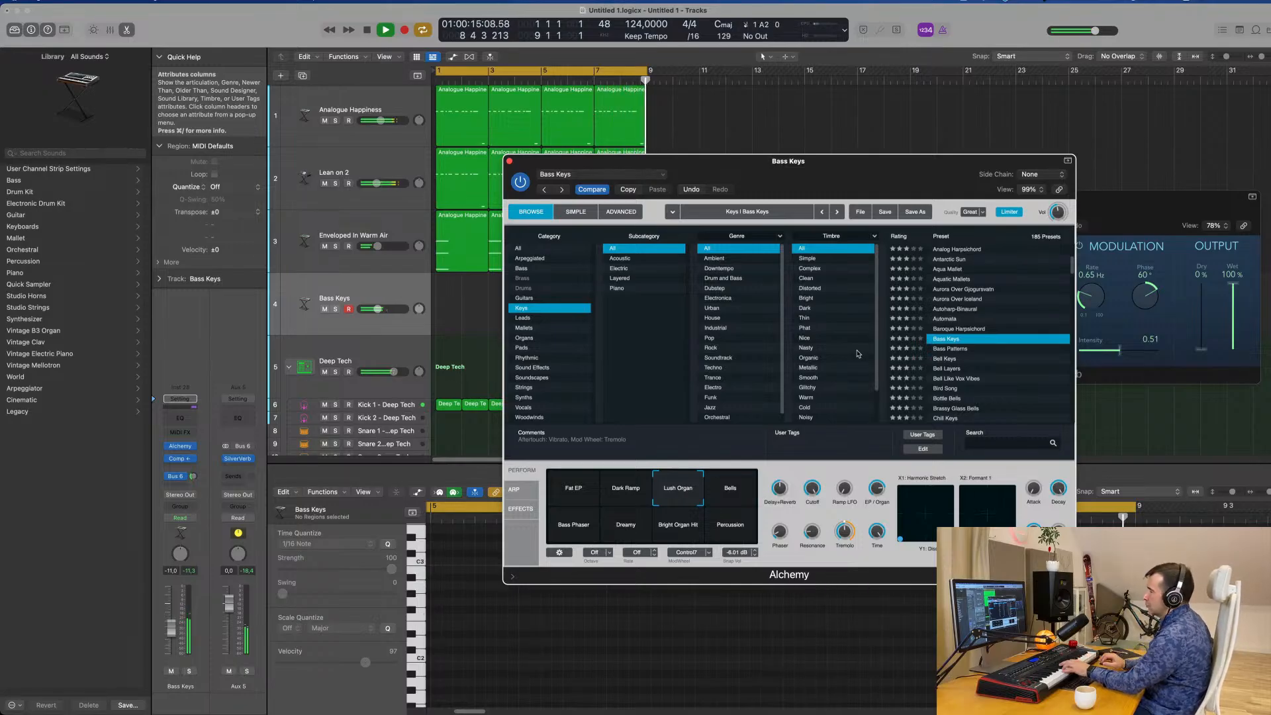
{"action": "left_click", "coordinate": [358, 286]}
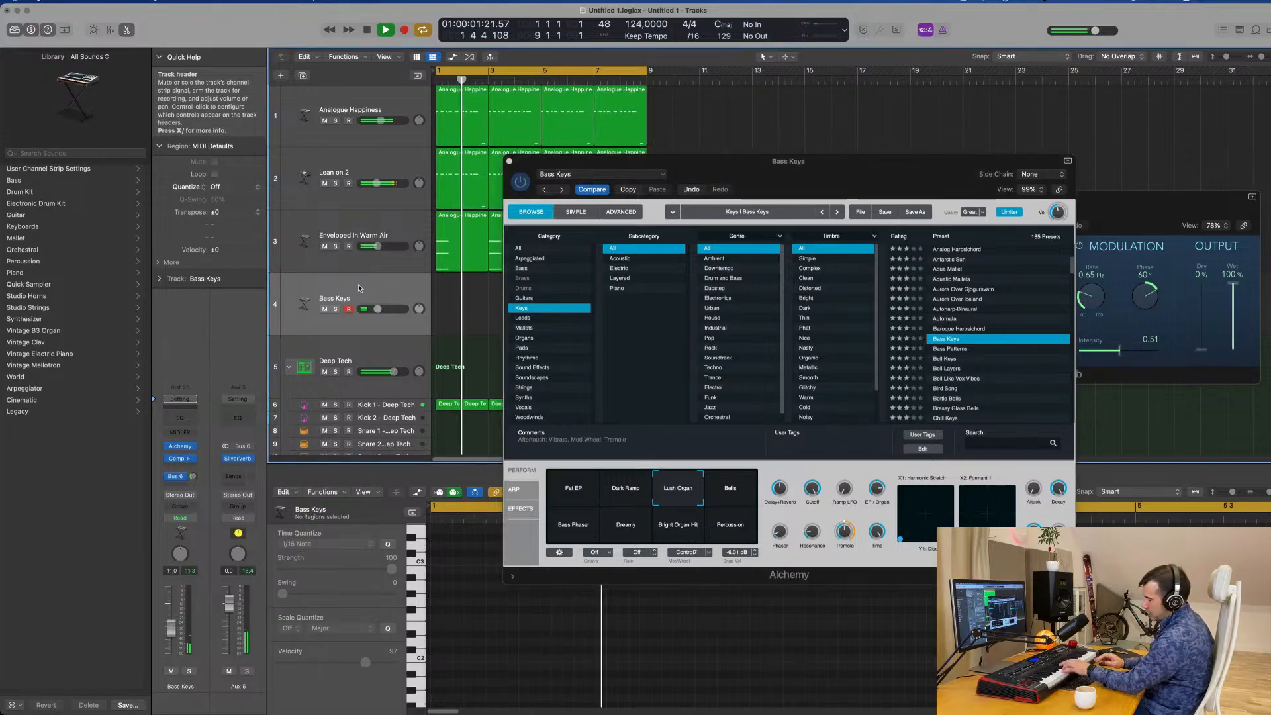
{"action": "key", "text": "r"}
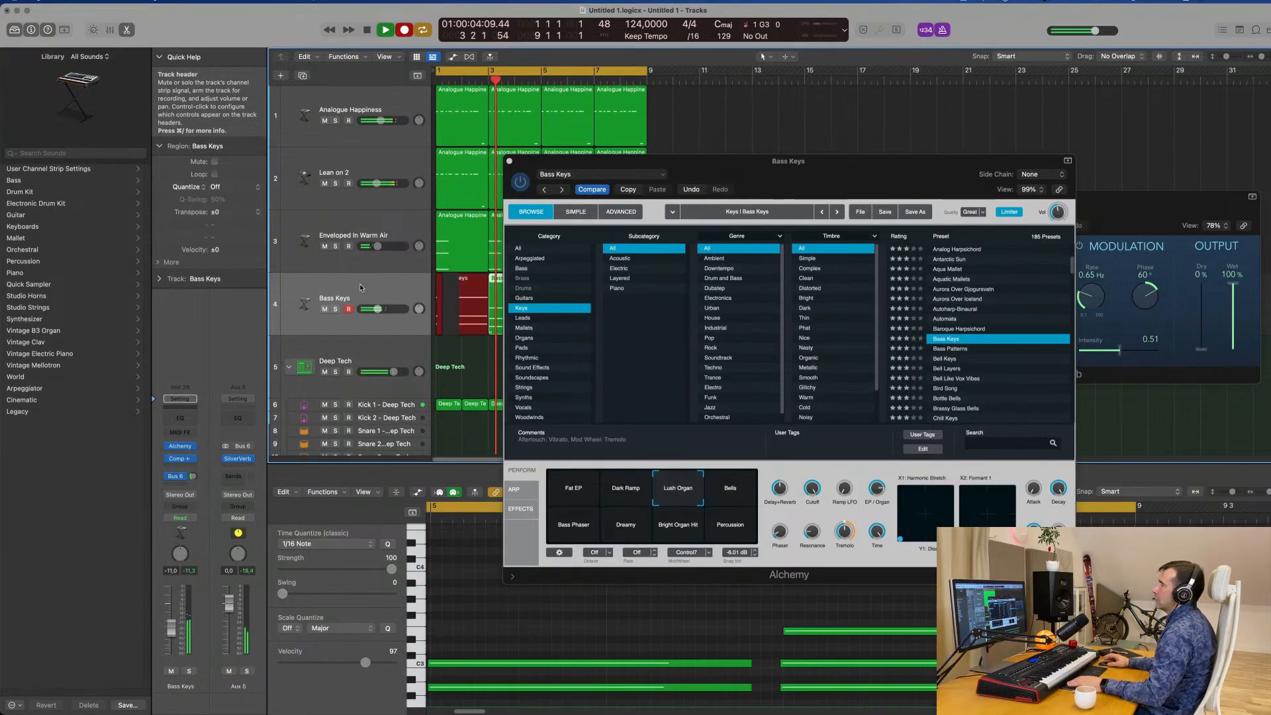
{"action": "left_click_drag", "start_coordinate": [920, 181], "coordinate": [1270, 234]}
{"action": "key", "text": "space"}
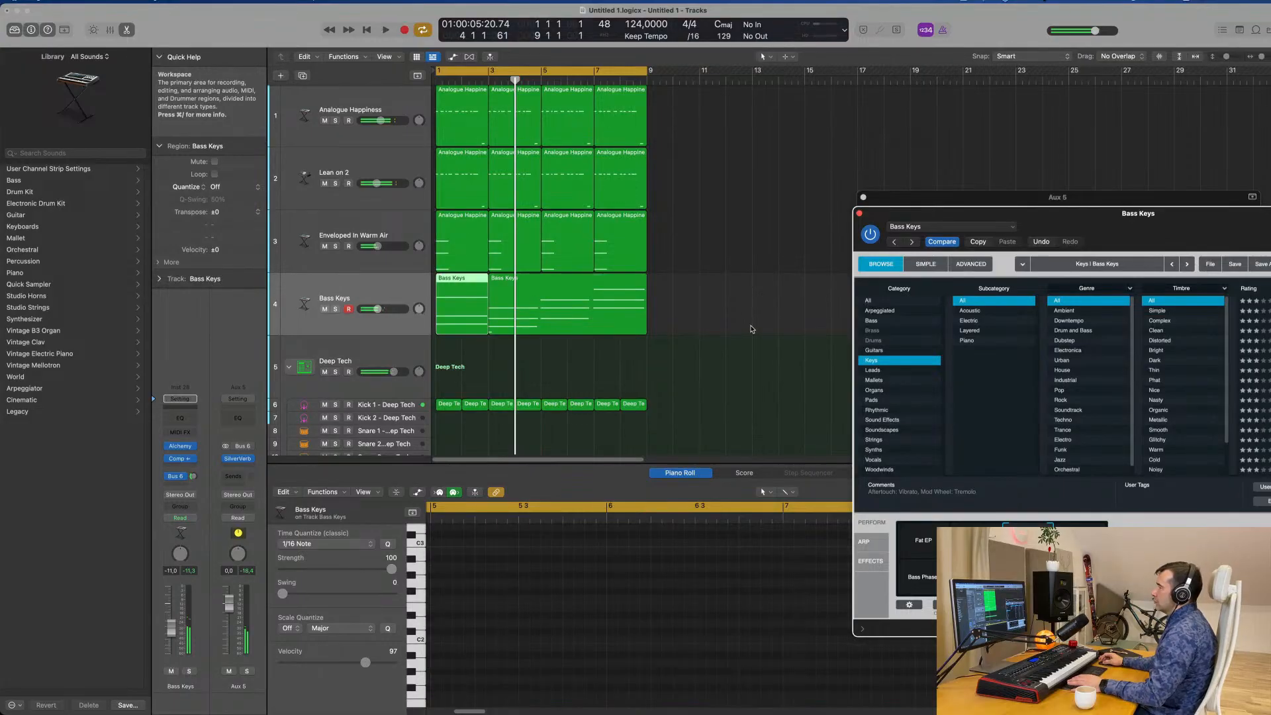
Join the two recorded Bass Keys regions into one and show the joined region in the Piano Roll.
{"action": "left_click_drag", "start_coordinate": [749, 316], "coordinate": [476, 325]}
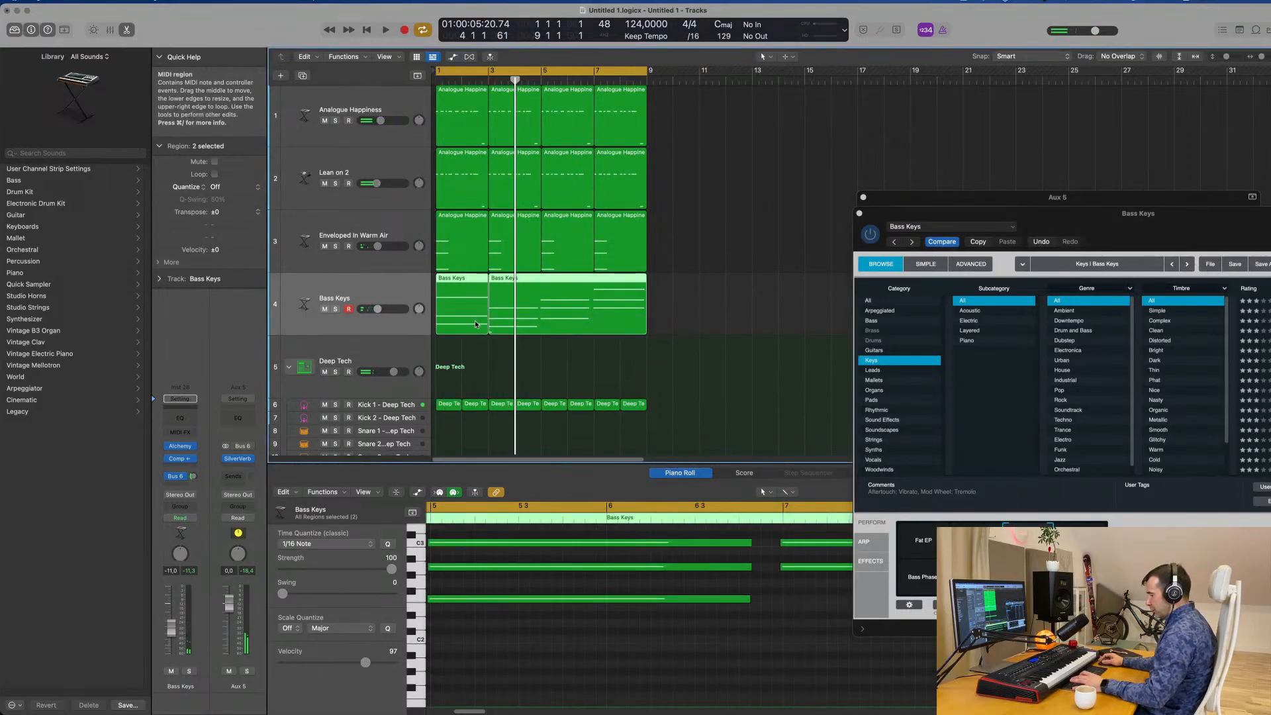
{"action": "key", "text": "super+j"}
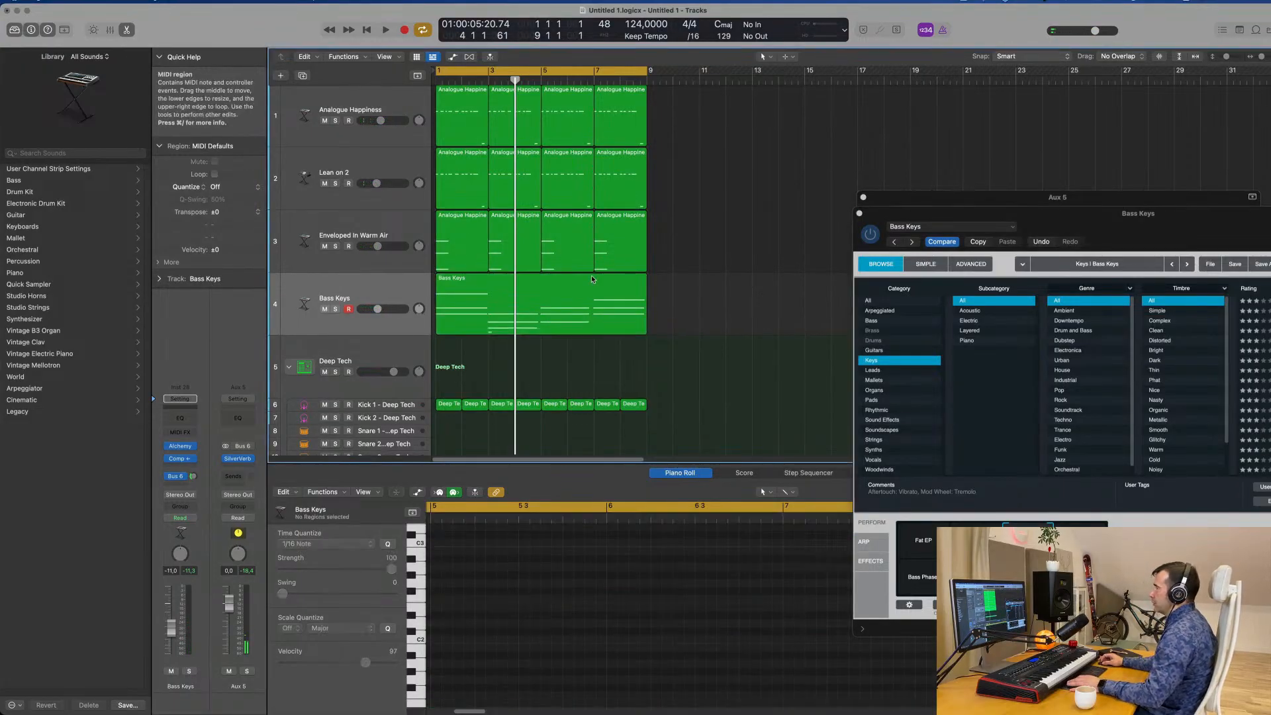
{"action": "left_click", "coordinate": [552, 280]}
{"action": "key", "text": "e"}
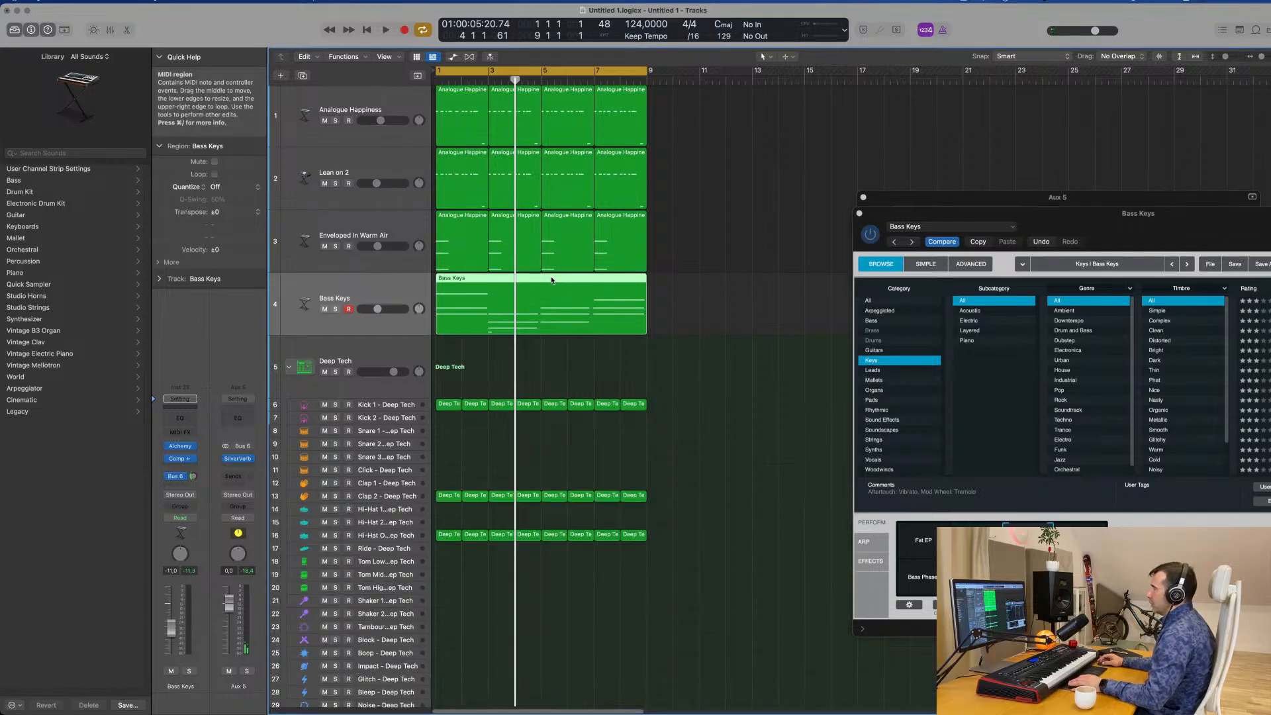
{"action": "key", "text": "e"}
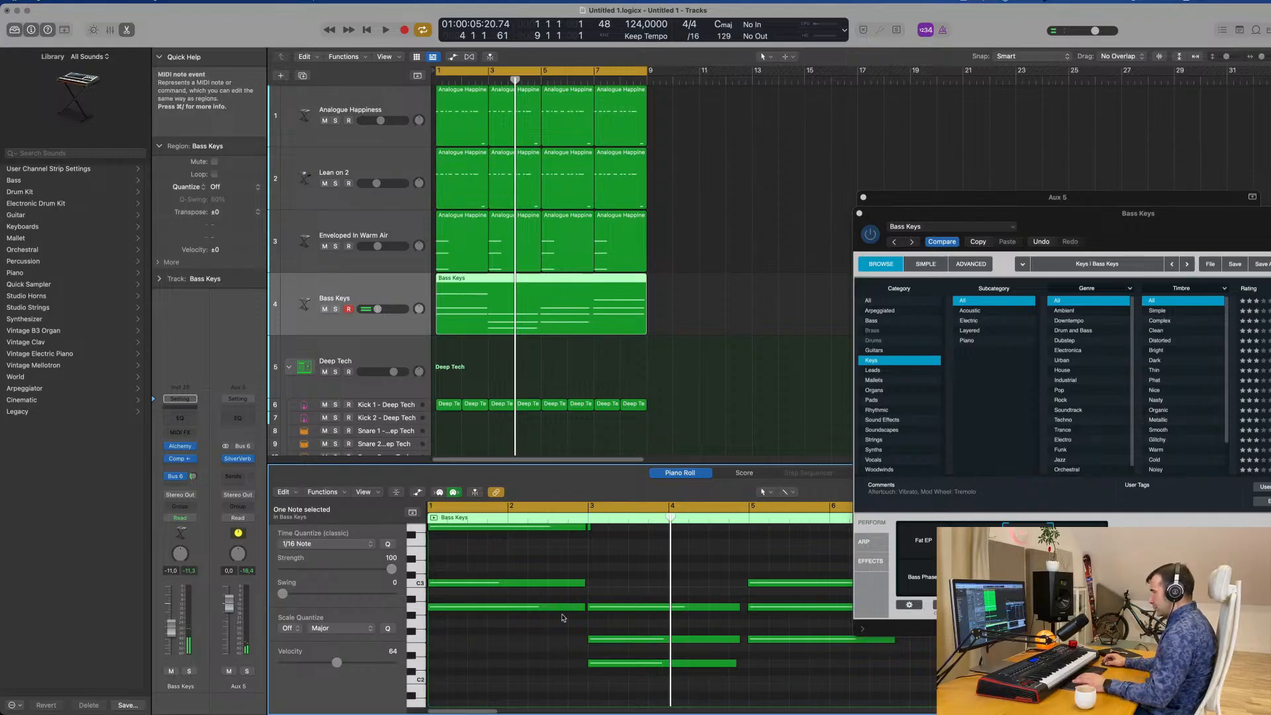
Delete the stray short note at the start of bar 3 in the Bass Keys region and play the part back.
{"action": "key", "text": "super+a"}
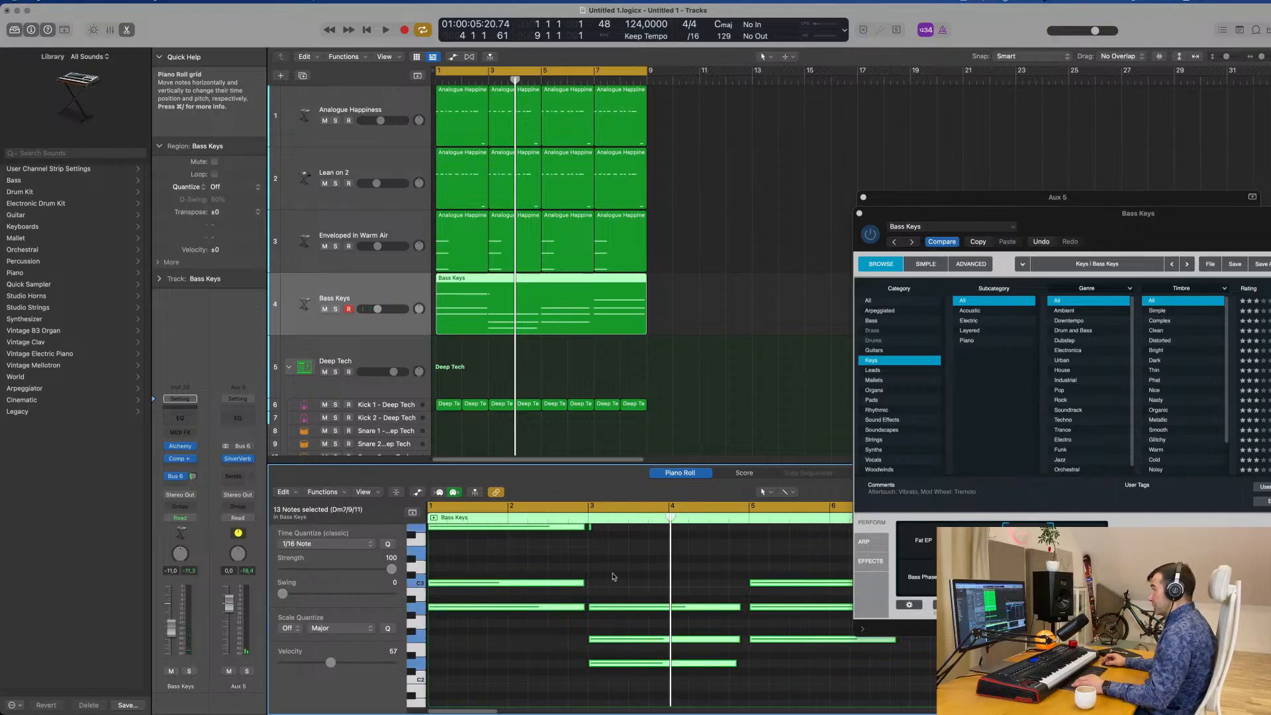
{"action": "scroll", "coordinate": [614, 576], "scroll_direction": "up", "scroll_amount": 3}
{"action": "left_click_drag", "start_coordinate": [608, 606], "coordinate": [598, 622]}
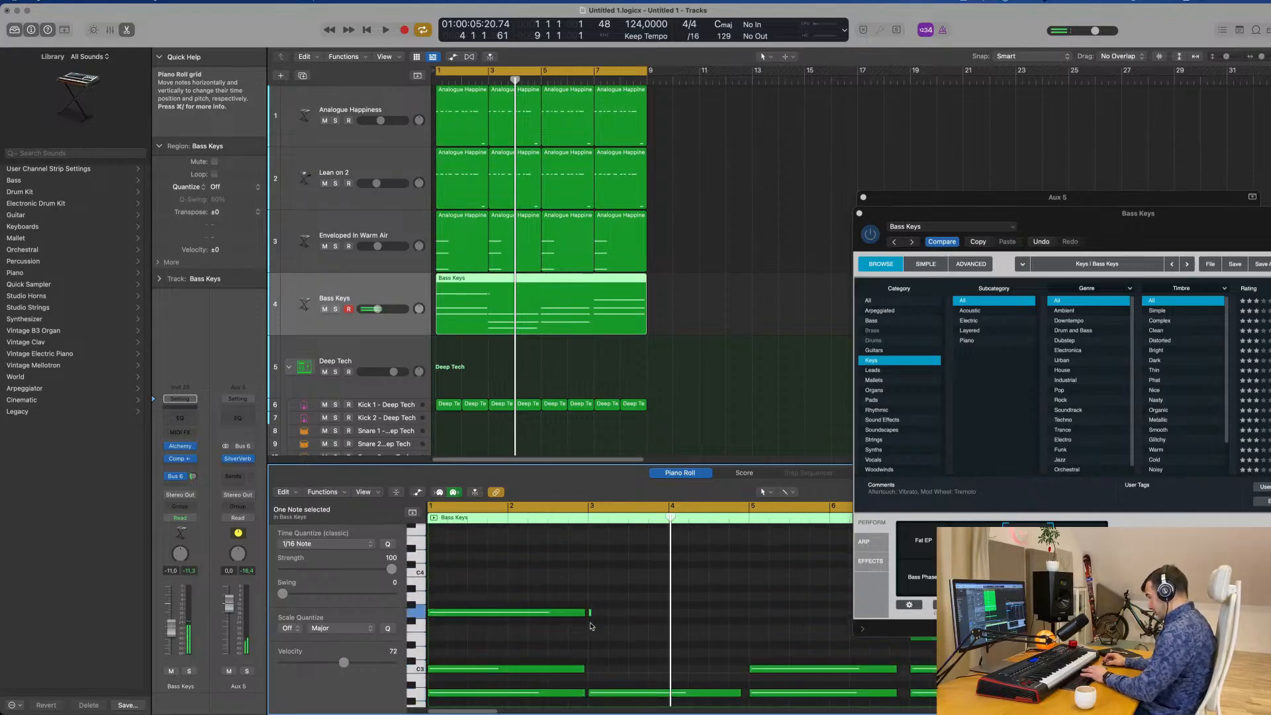
{"action": "key", "text": "space"}
{"action": "scroll", "coordinate": [610, 587], "scroll_direction": "down", "scroll_amount": 2}
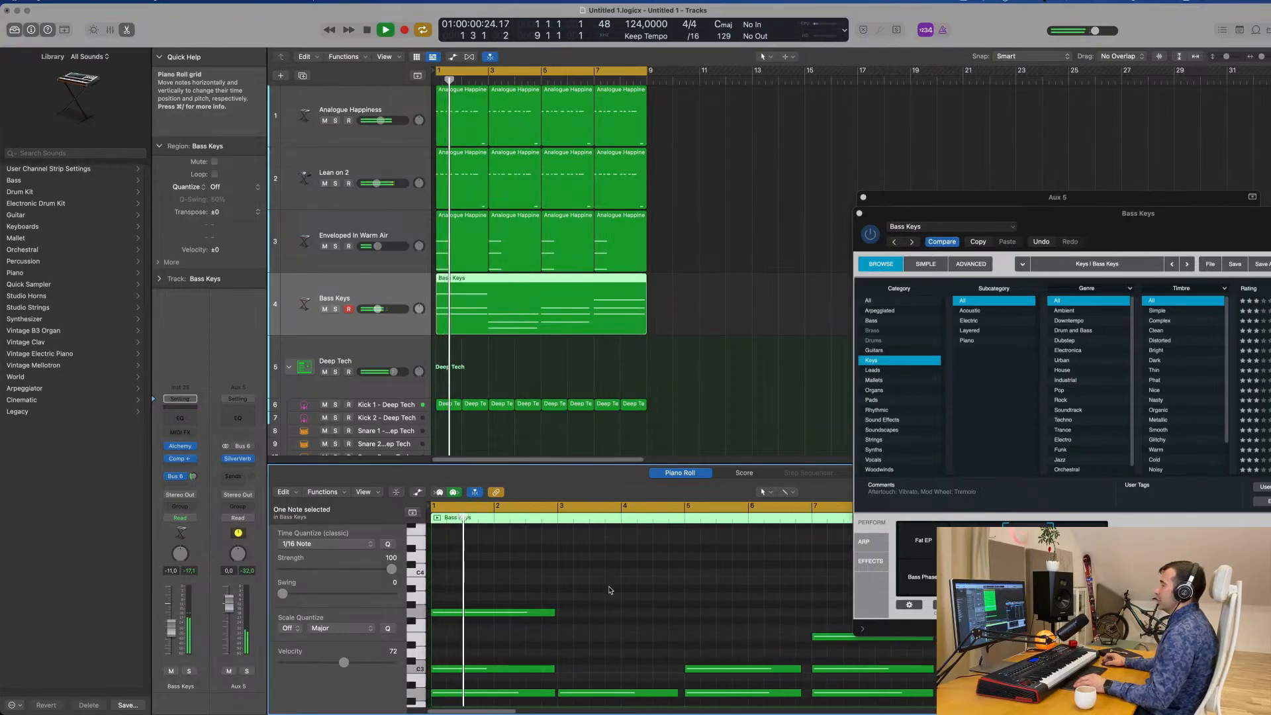
{"action": "scroll", "coordinate": [610, 588], "scroll_direction": "down", "scroll_amount": 4}
{"action": "scroll", "coordinate": [611, 587], "scroll_direction": "down", "scroll_amount": 3}
{"action": "scroll", "coordinate": [610, 588], "scroll_direction": "down", "scroll_amount": 3}
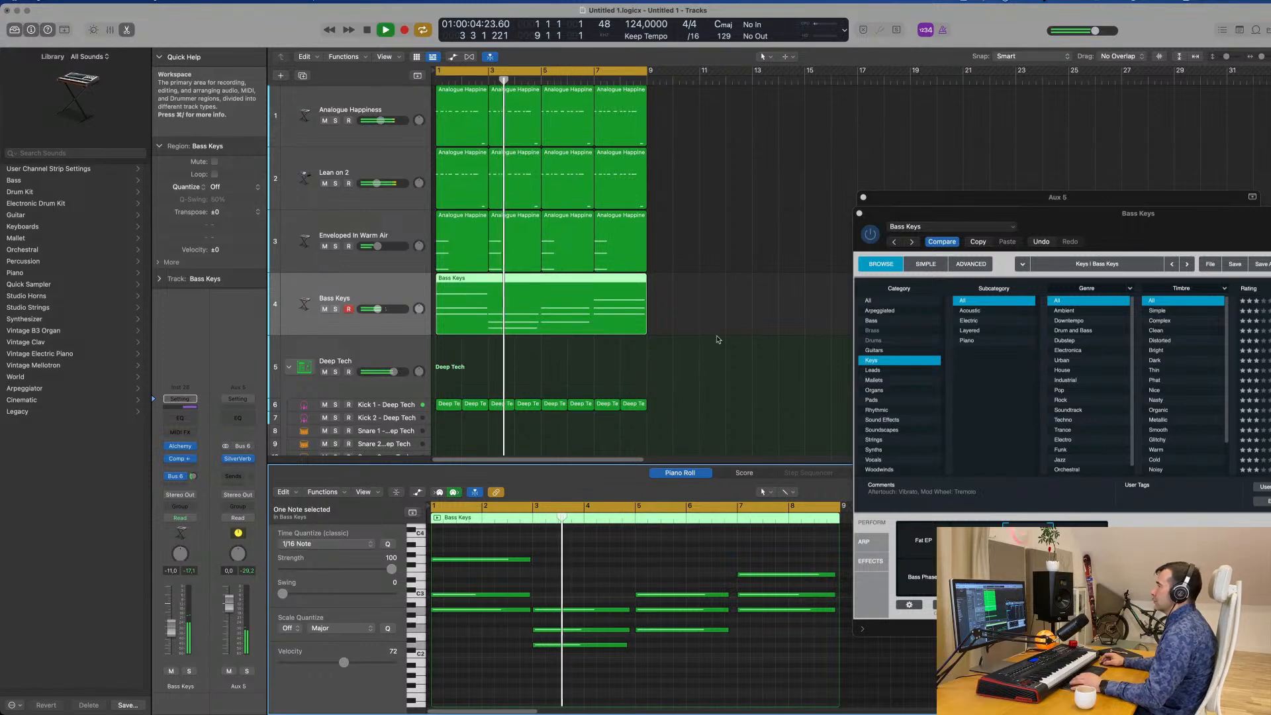
Split the Bass Keys region at bar 3, move its first two bars to bar 7, shift the rest to bar 1, rejoin everything and play it.
{"action": "double_click", "coordinate": [487, 287], "text": "super"}
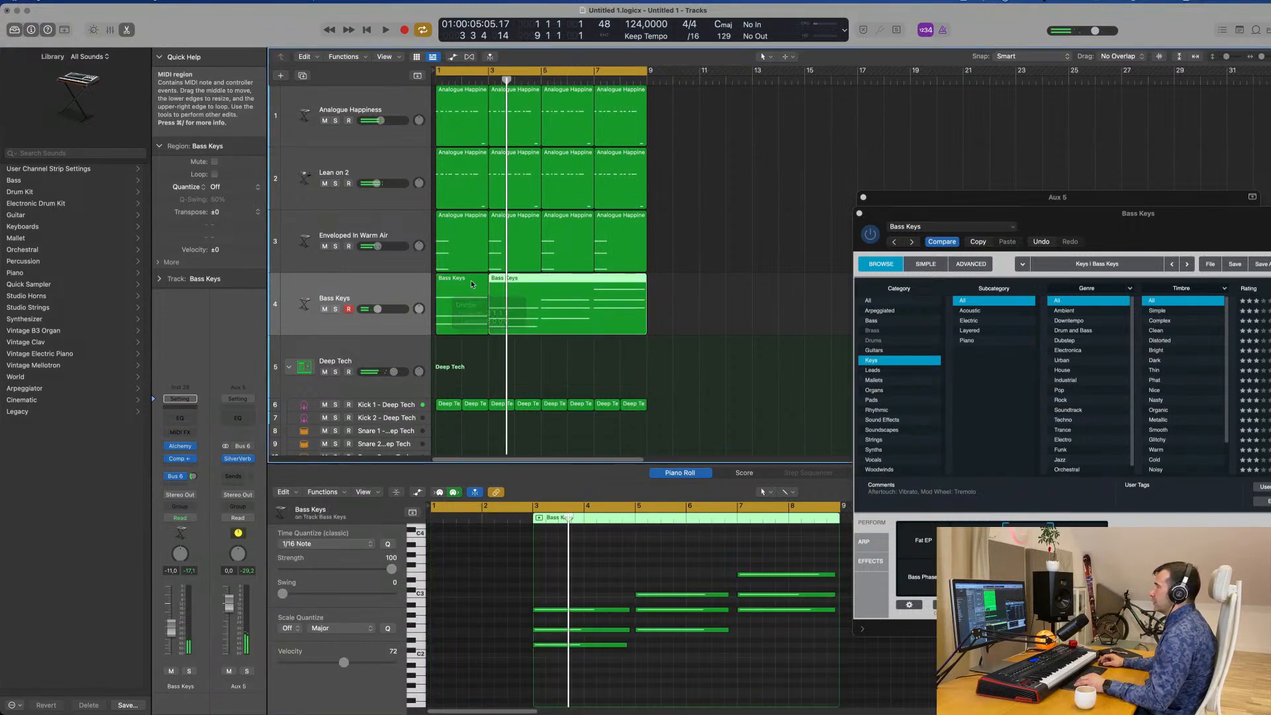
{"action": "left_click_drag", "start_coordinate": [470, 285], "coordinate": [764, 283]}
{"action": "left_click_drag", "start_coordinate": [538, 281], "coordinate": [484, 282]}
{"action": "left_click_drag", "start_coordinate": [748, 284], "coordinate": [647, 291]}
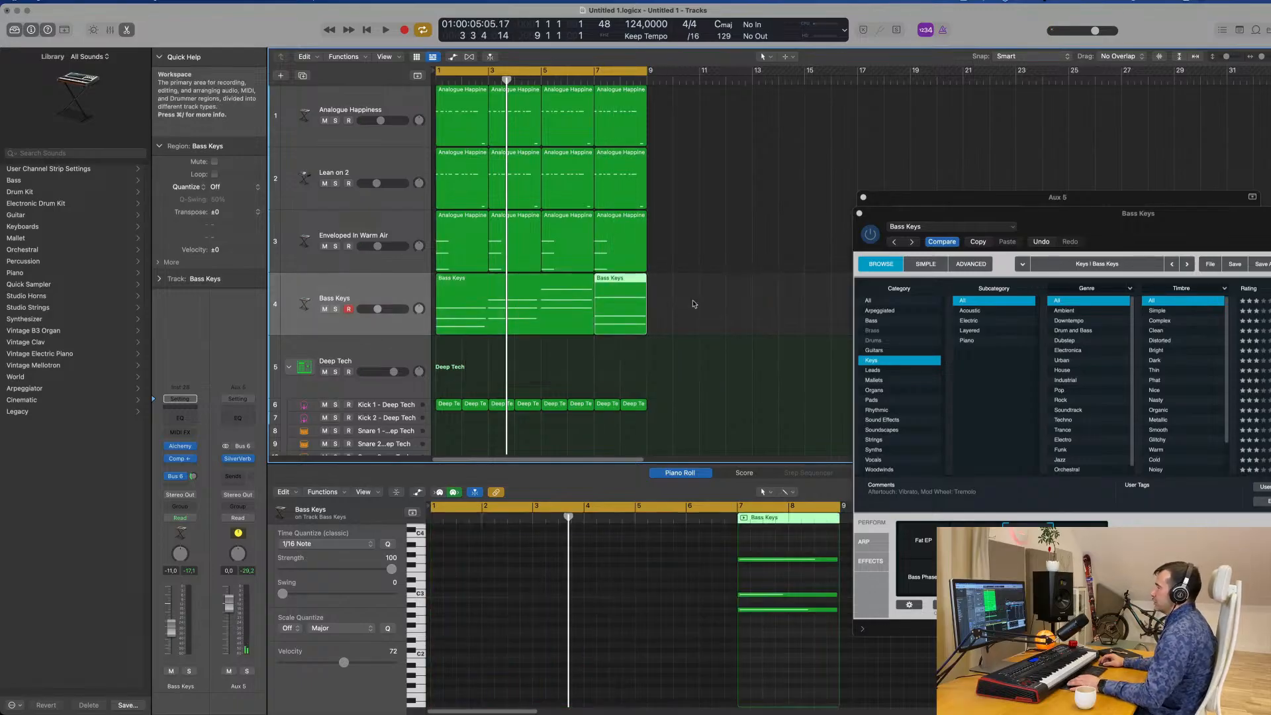
{"action": "left_click", "coordinate": [590, 304], "text": "shift"}
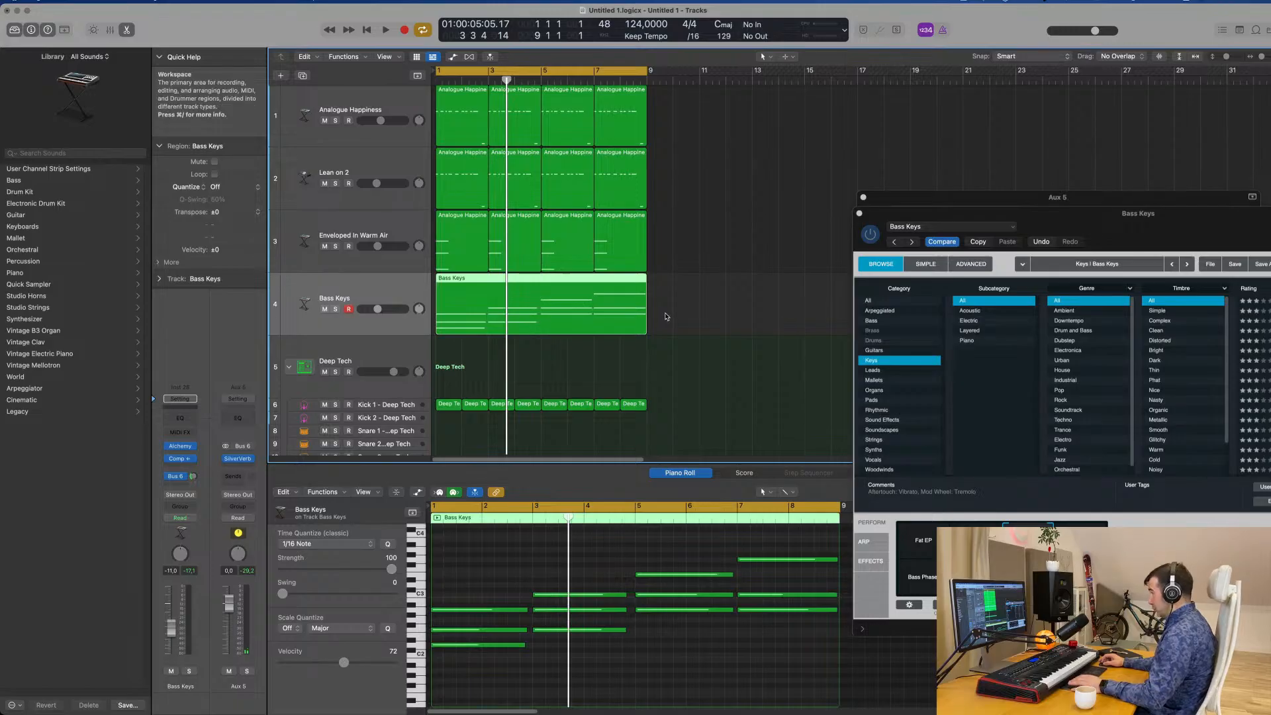
{"action": "key", "text": "space"}
{"action": "left_click_drag", "start_coordinate": [1114, 213], "coordinate": [1012, 119]}
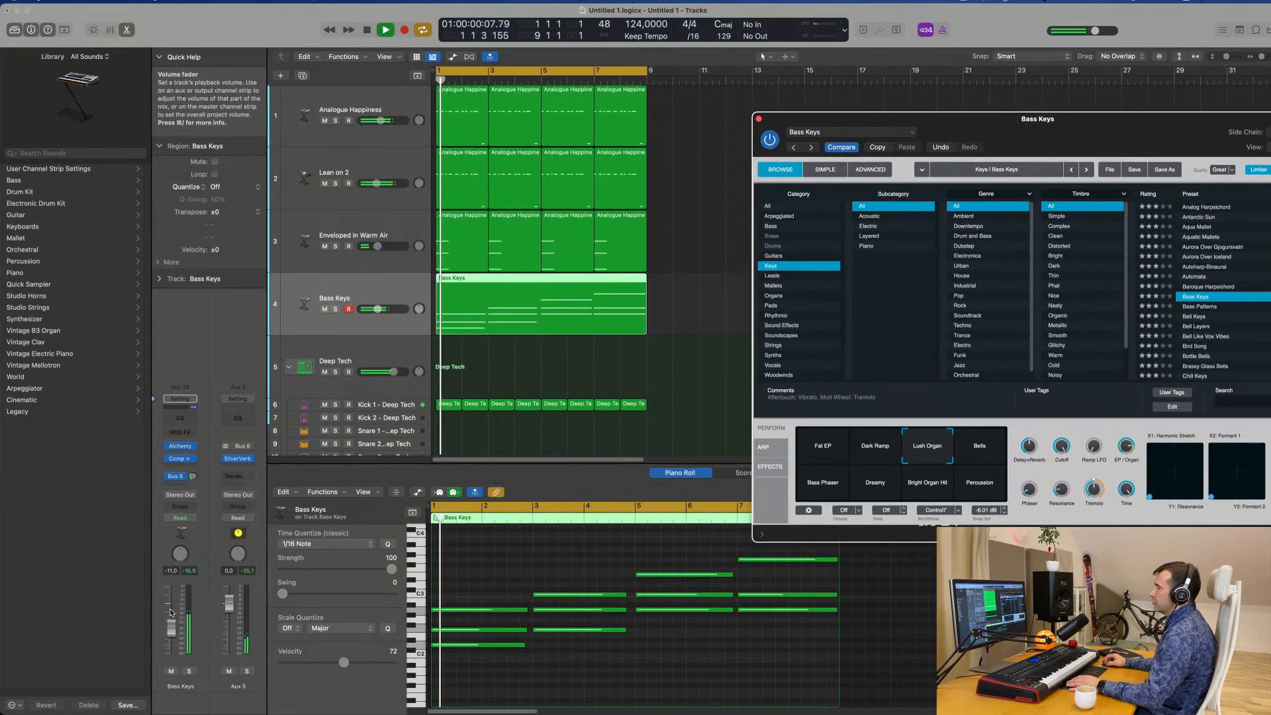
Lower the Bass Keys volume to -12.0 dB and set its Bus 6 reverb send to about -11.5 dB during playback.
{"action": "left_click_drag", "start_coordinate": [171, 612], "coordinate": [172, 634]}
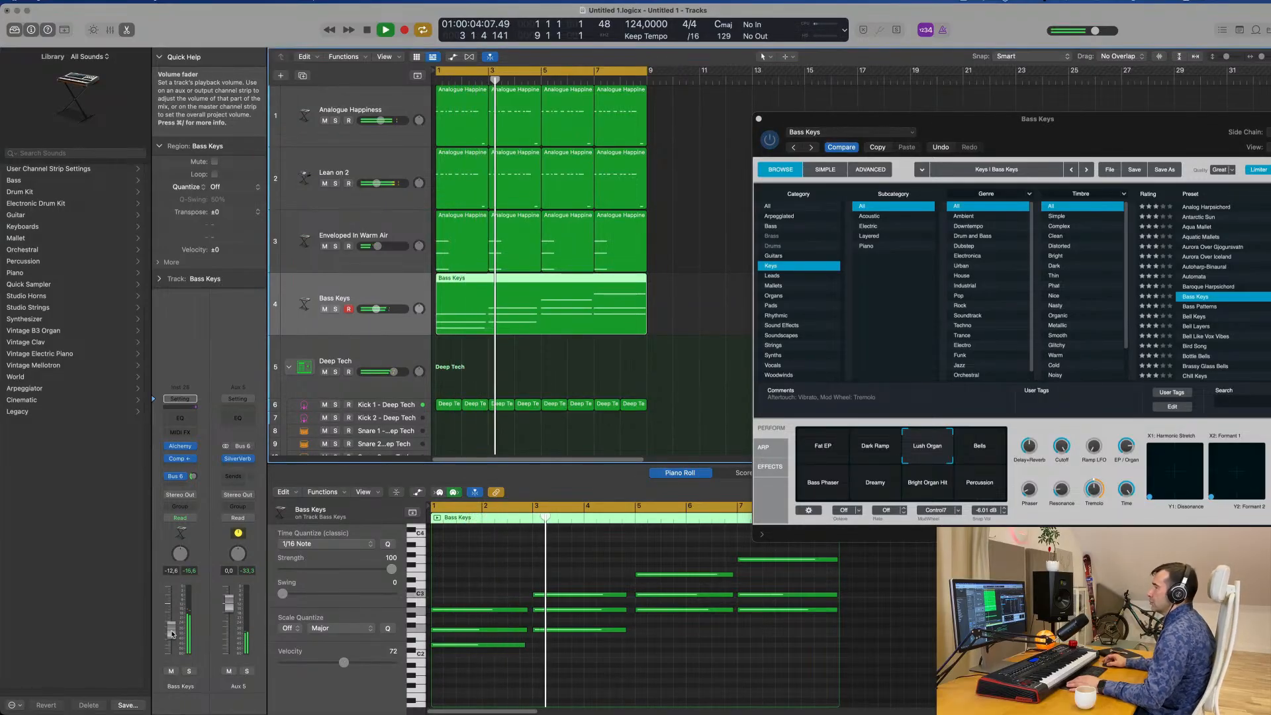
{"action": "left_click_drag", "start_coordinate": [1127, 134], "coordinate": [1009, 147]}
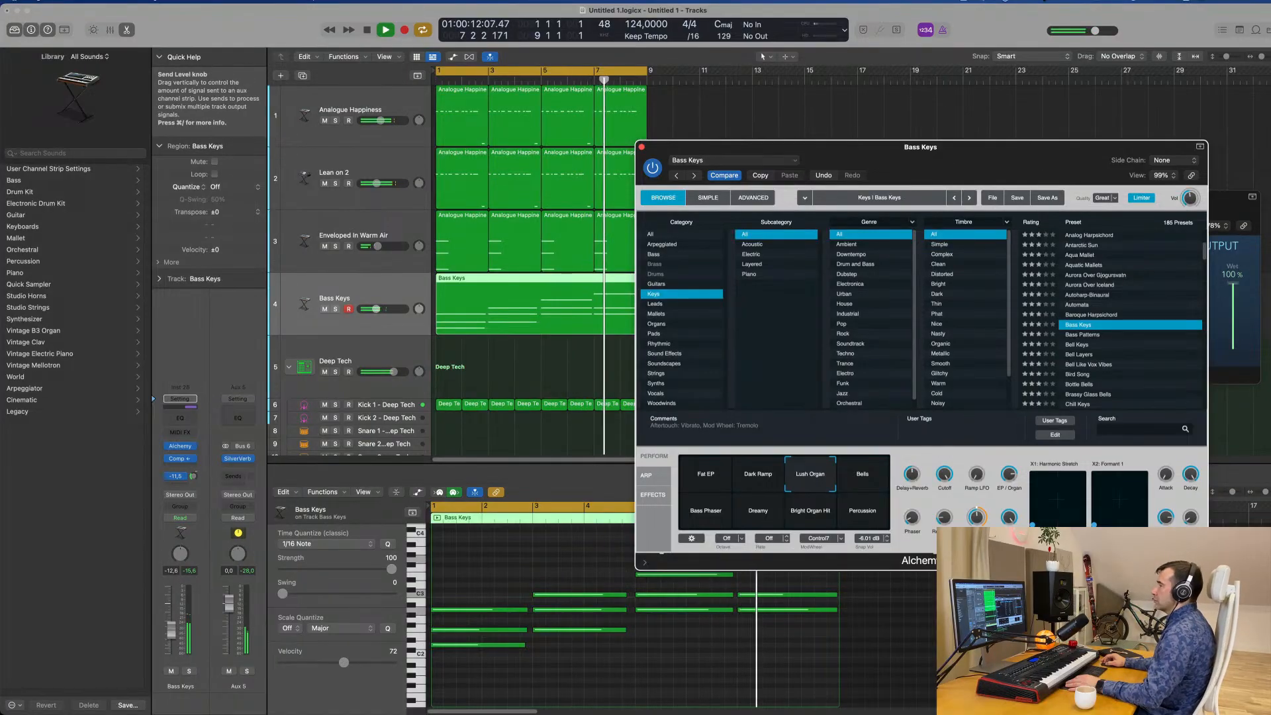
{"action": "left_click_drag", "start_coordinate": [1090, 150], "coordinate": [1270, 88]}
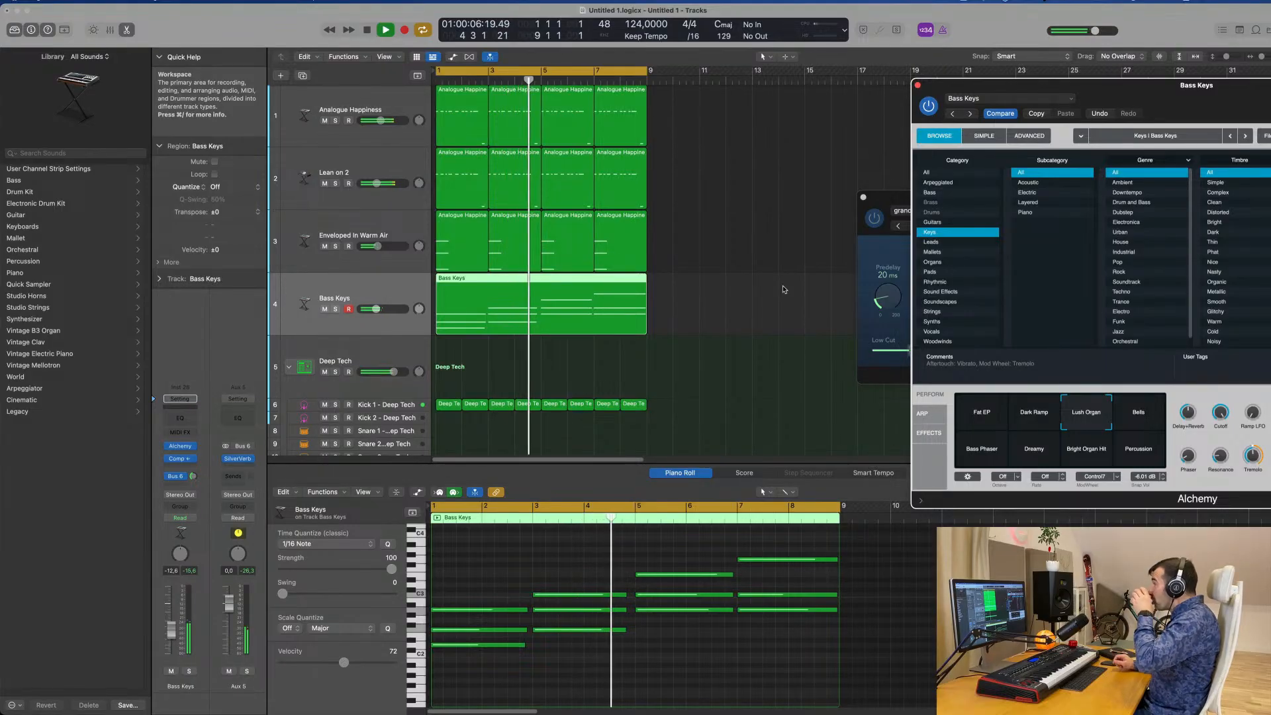
{"action": "left_click_drag", "start_coordinate": [1201, 91], "coordinate": [870, 102]}
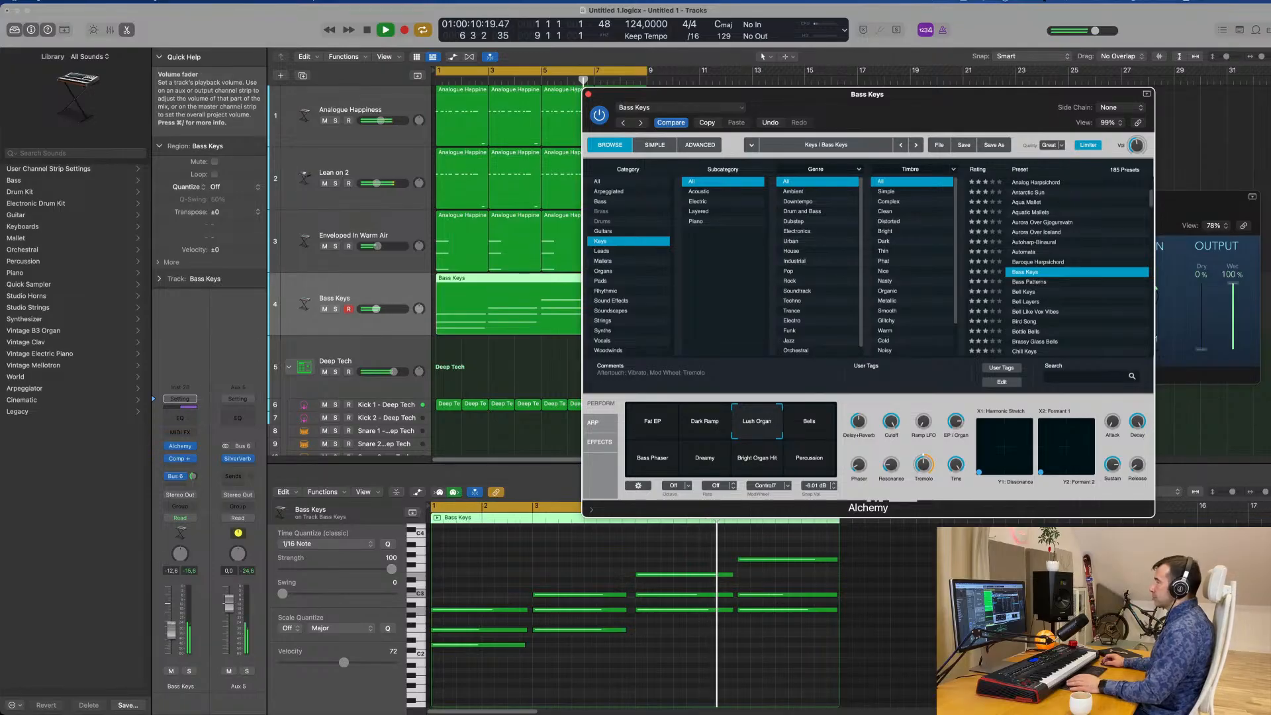
{"action": "left_click_drag", "start_coordinate": [172, 631], "coordinate": [172, 629]}
Audition the Bells and Bass Phaser variations of the Bass Keys sound, choose Dreamy and listen to it.
{"action": "left_click", "coordinate": [801, 427]}
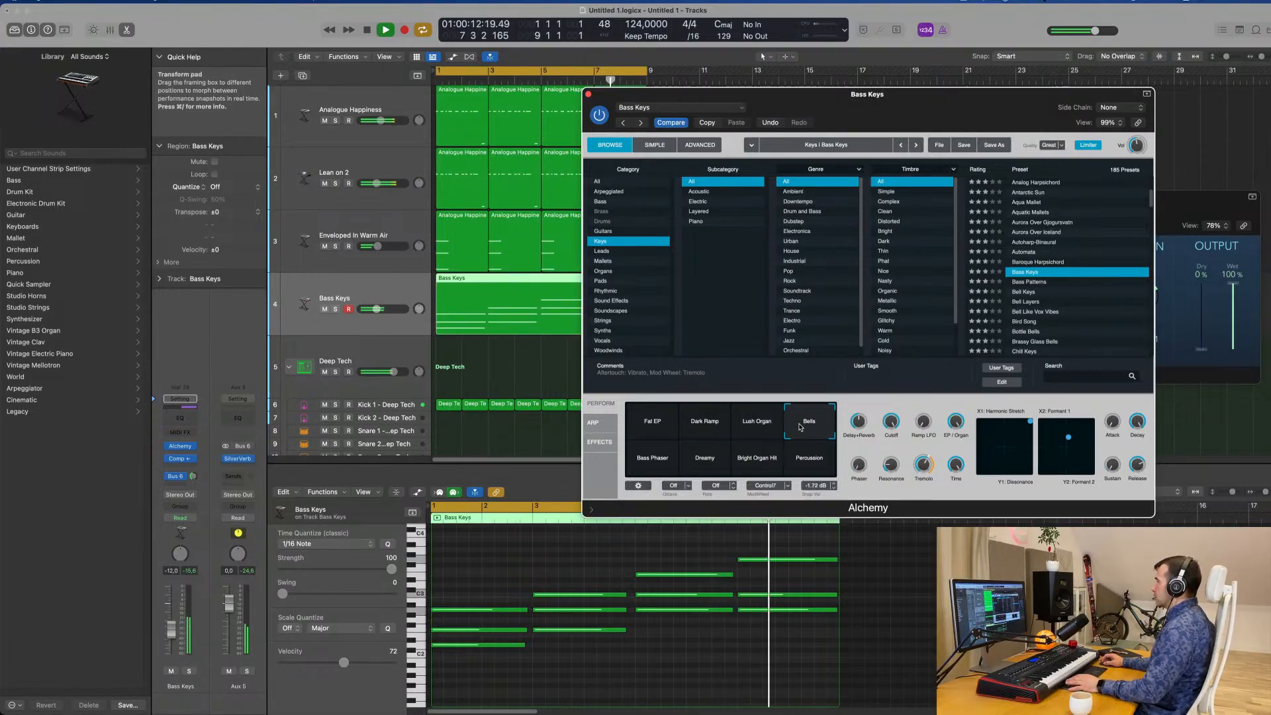
{"action": "left_click", "coordinate": [651, 462]}
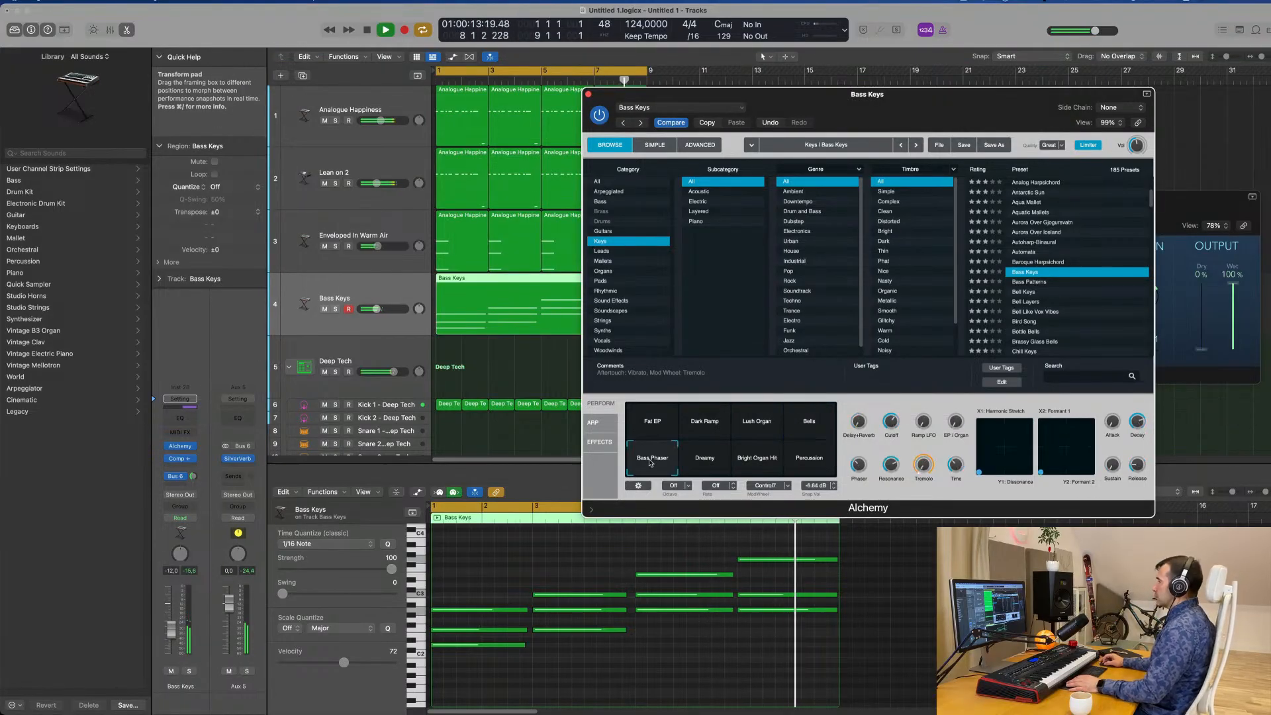
{"action": "left_click", "coordinate": [713, 462]}
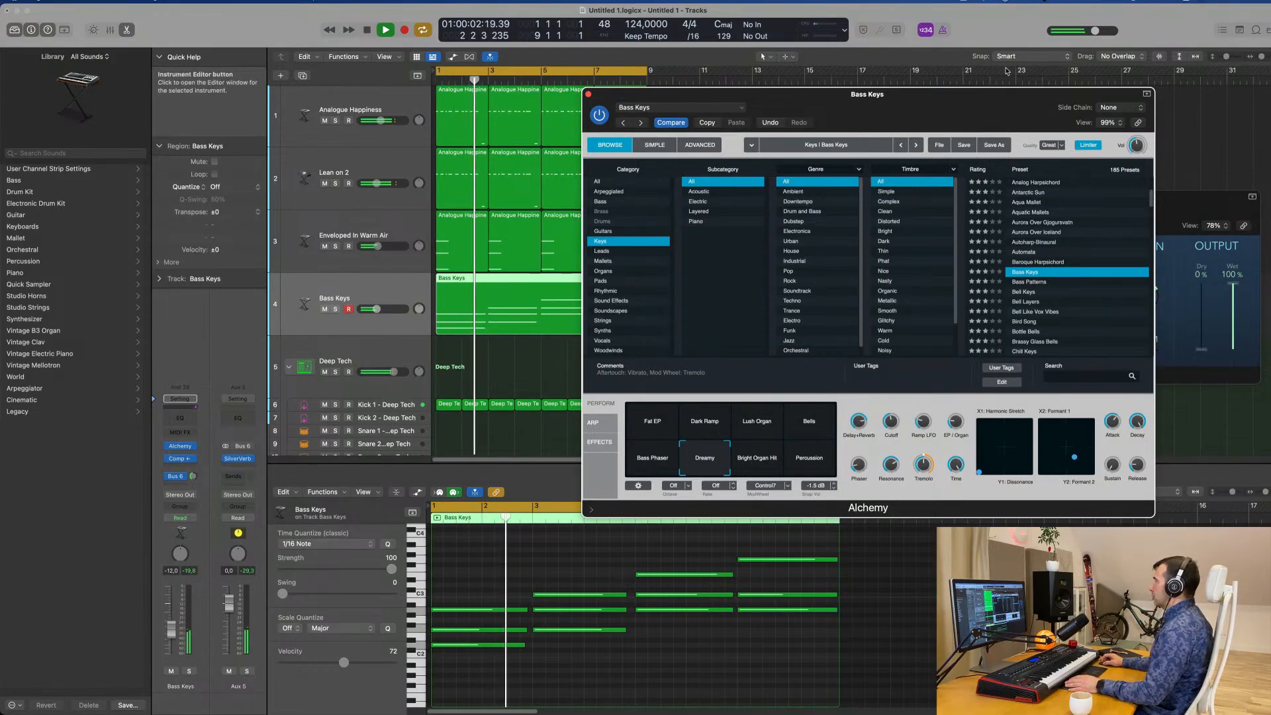
{"action": "left_click_drag", "start_coordinate": [942, 97], "coordinate": [957, 138]}
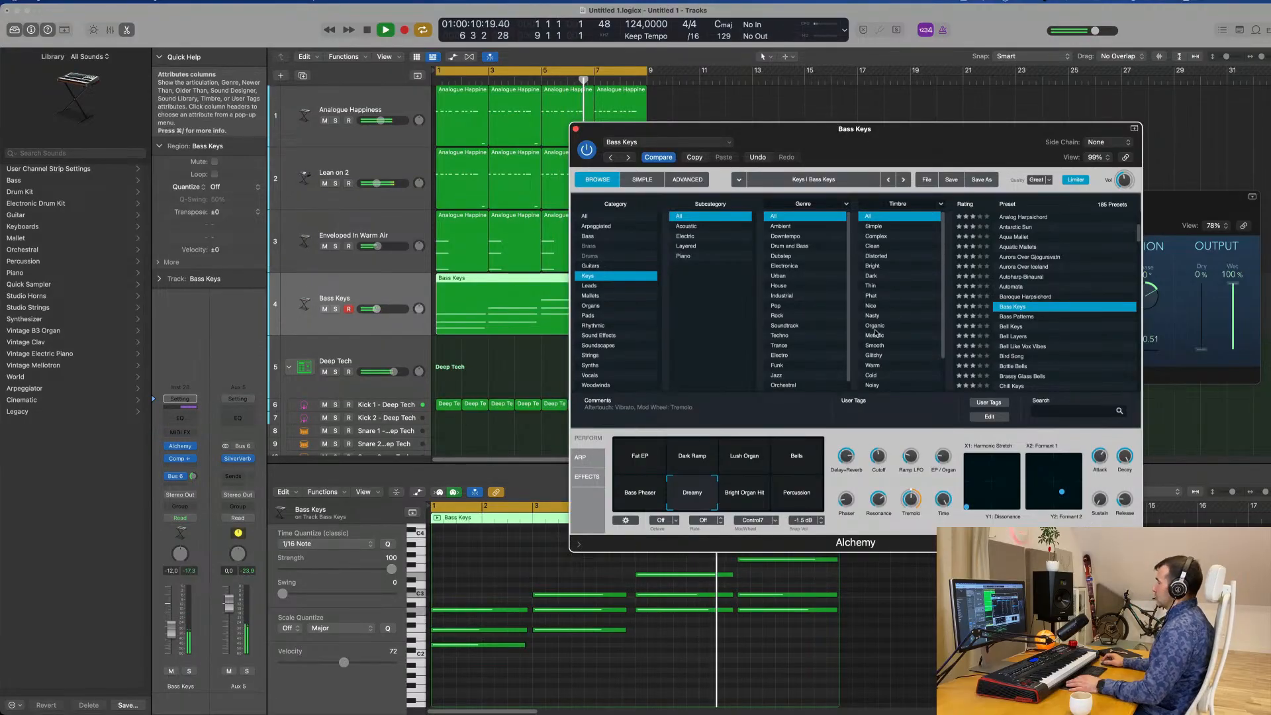
{"action": "left_click_drag", "start_coordinate": [897, 144], "coordinate": [1015, 130]}
Stop playback, duplicate the Bass Keys track with its settings and copy its chord region onto the new track.
{"action": "key", "text": "space"}
{"action": "left_click", "coordinate": [335, 223]}
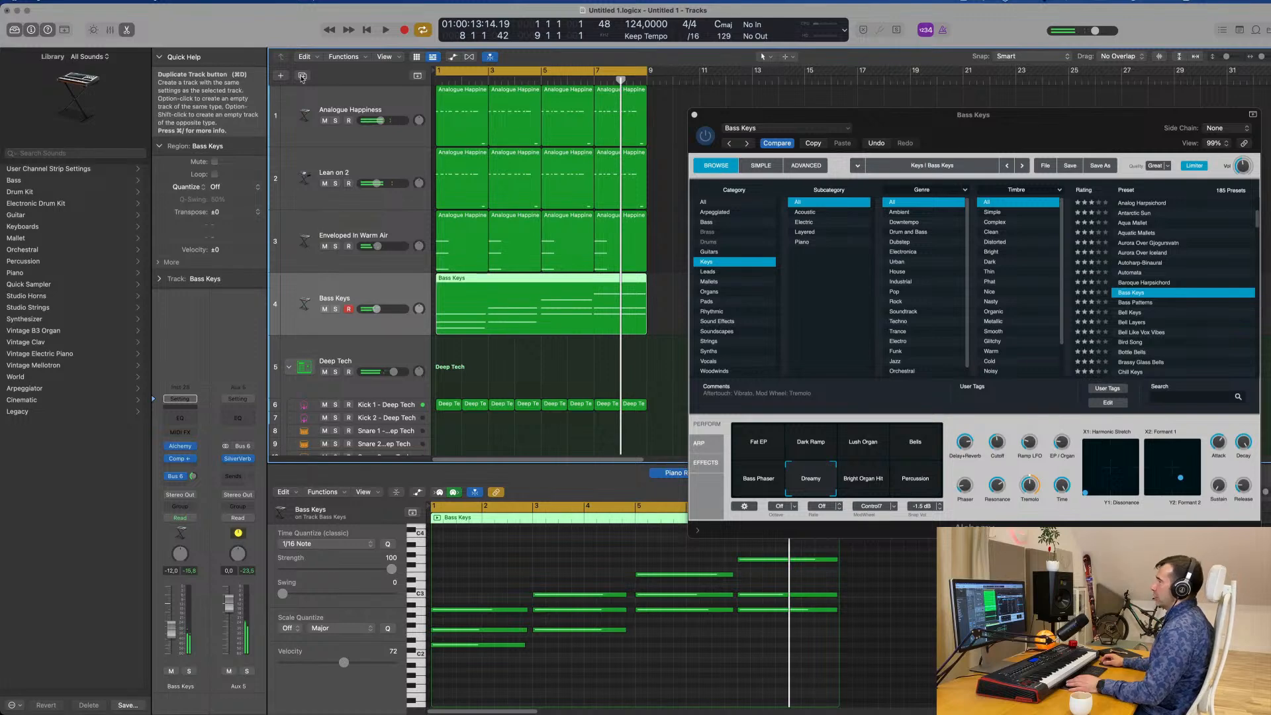
{"action": "key", "text": "super+d"}
{"action": "left_click_drag", "start_coordinate": [551, 292], "coordinate": [483, 363]}
{"action": "left_click", "coordinate": [394, 302]}
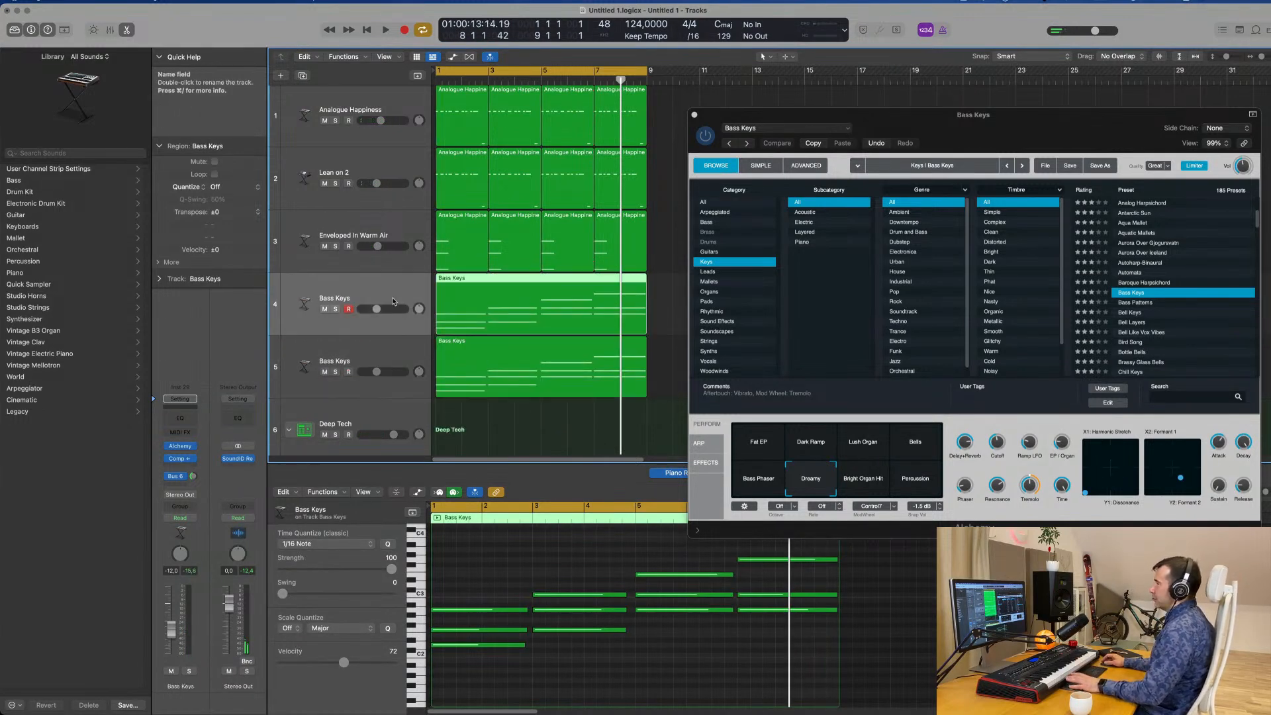
Open Alchemy on the original Bass Keys track, switch its variation to Lush Organ and play both layers together.
{"action": "key", "text": "space"}
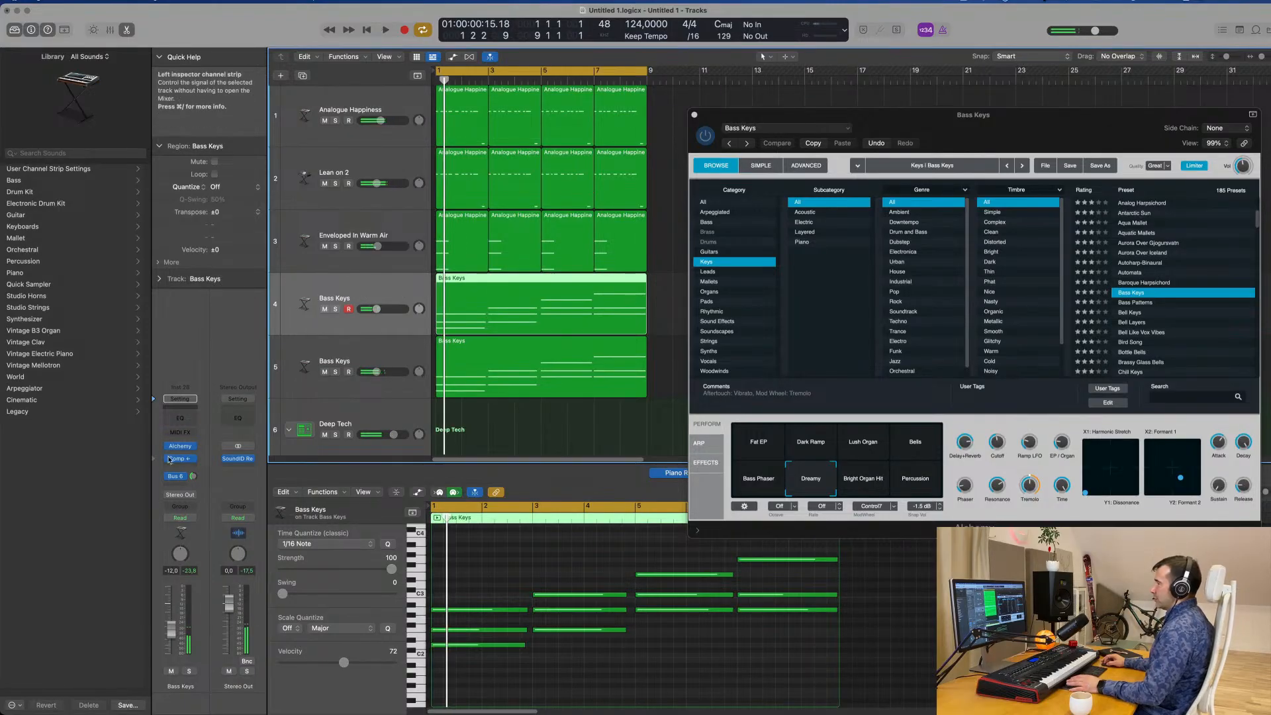
{"action": "key", "text": "super+w"}
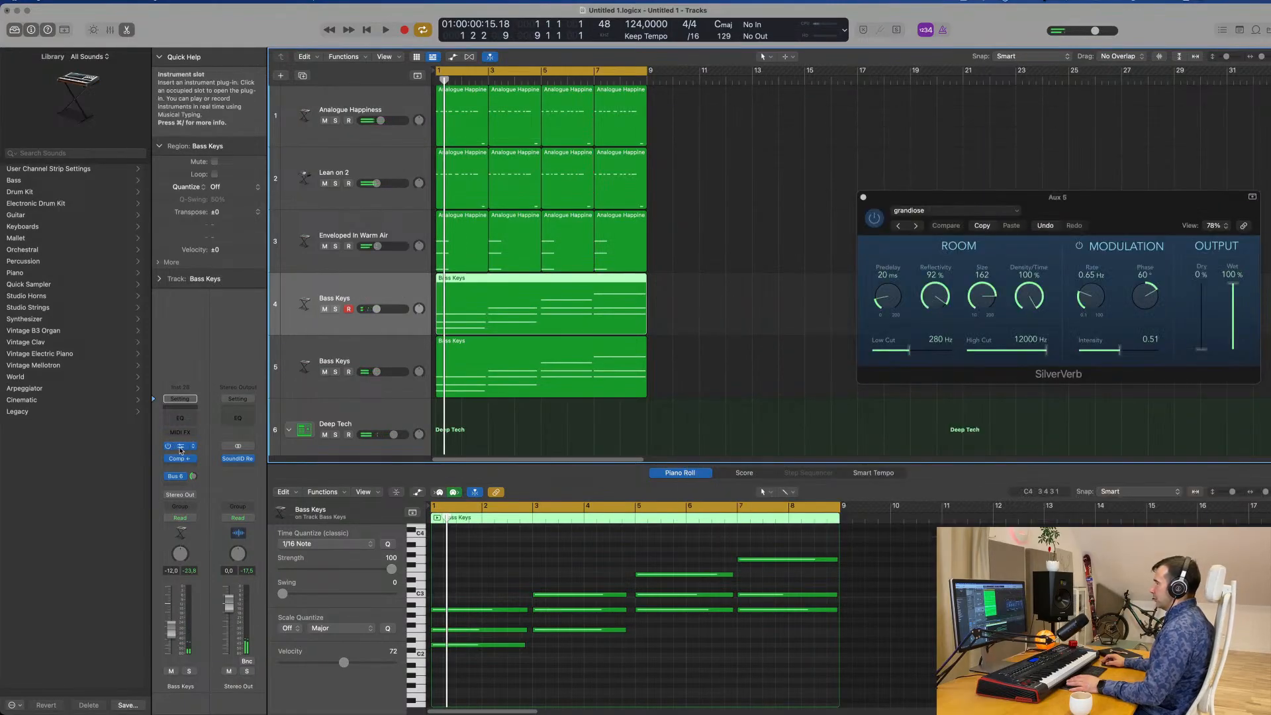
{"action": "left_click", "coordinate": [180, 448]}
{"action": "left_click", "coordinate": [805, 443]}
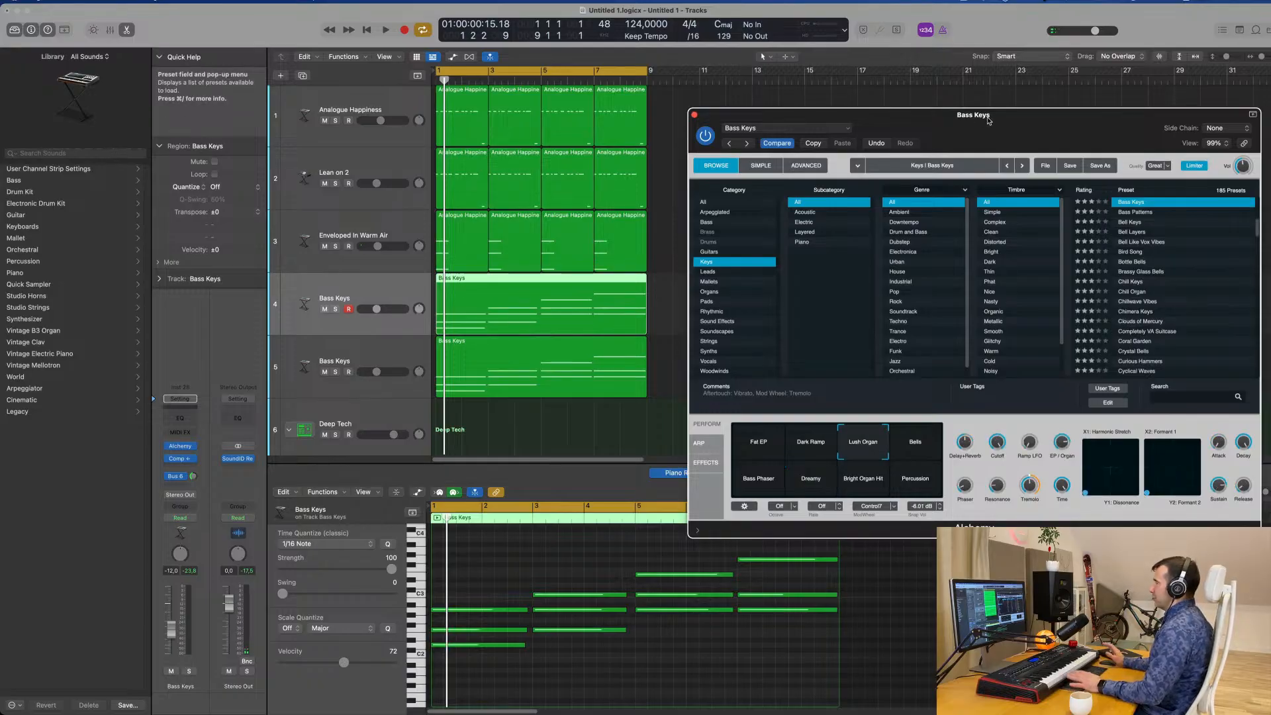
{"action": "key", "text": "space"}
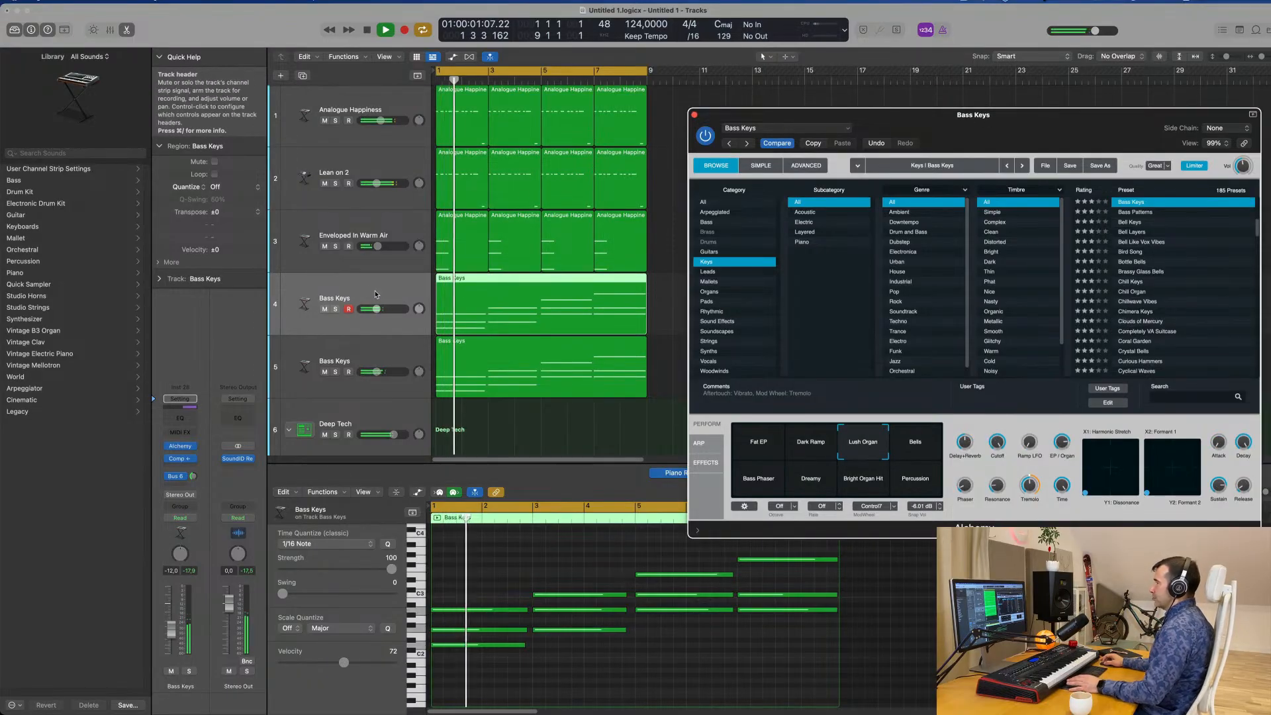
Lower the original Bass Keys track to -17.0 dB and add a Channel EQ with a low cut at about 167 Hz.
{"action": "left_click_drag", "start_coordinate": [170, 629], "coordinate": [172, 638]}
{"action": "key", "text": "Return"}
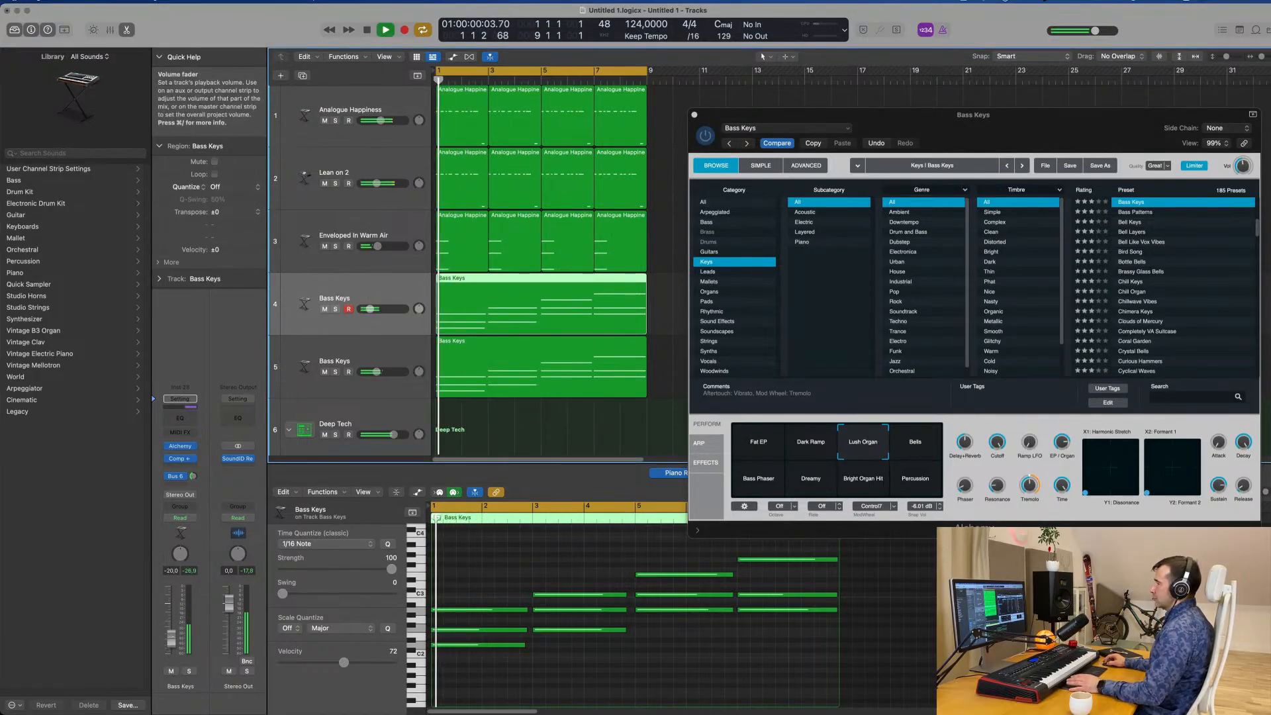
{"action": "left_click", "coordinate": [180, 418]}
{"action": "left_click_drag", "start_coordinate": [442, 231], "coordinate": [609, 240]}
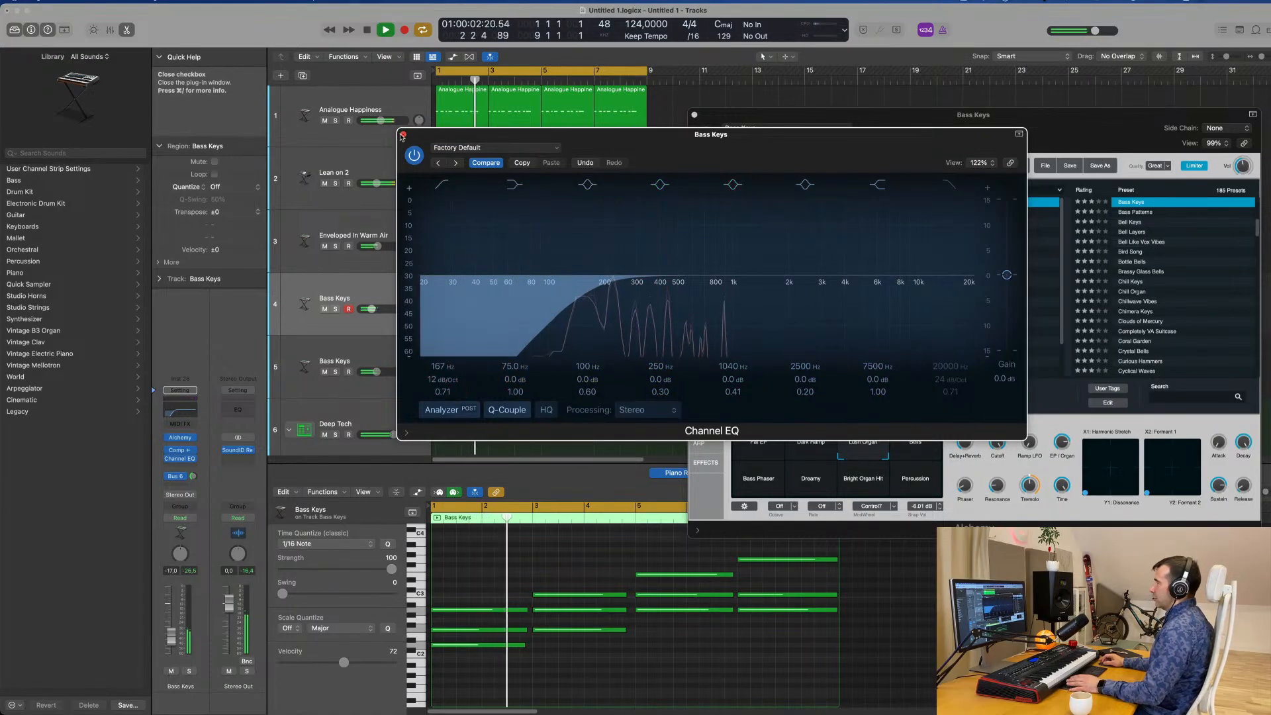
Add a Channel EQ to the duplicate Bass Keys track with a low cut at about 188 Hz, then close both EQ windows.
{"action": "left_click", "coordinate": [315, 350]}
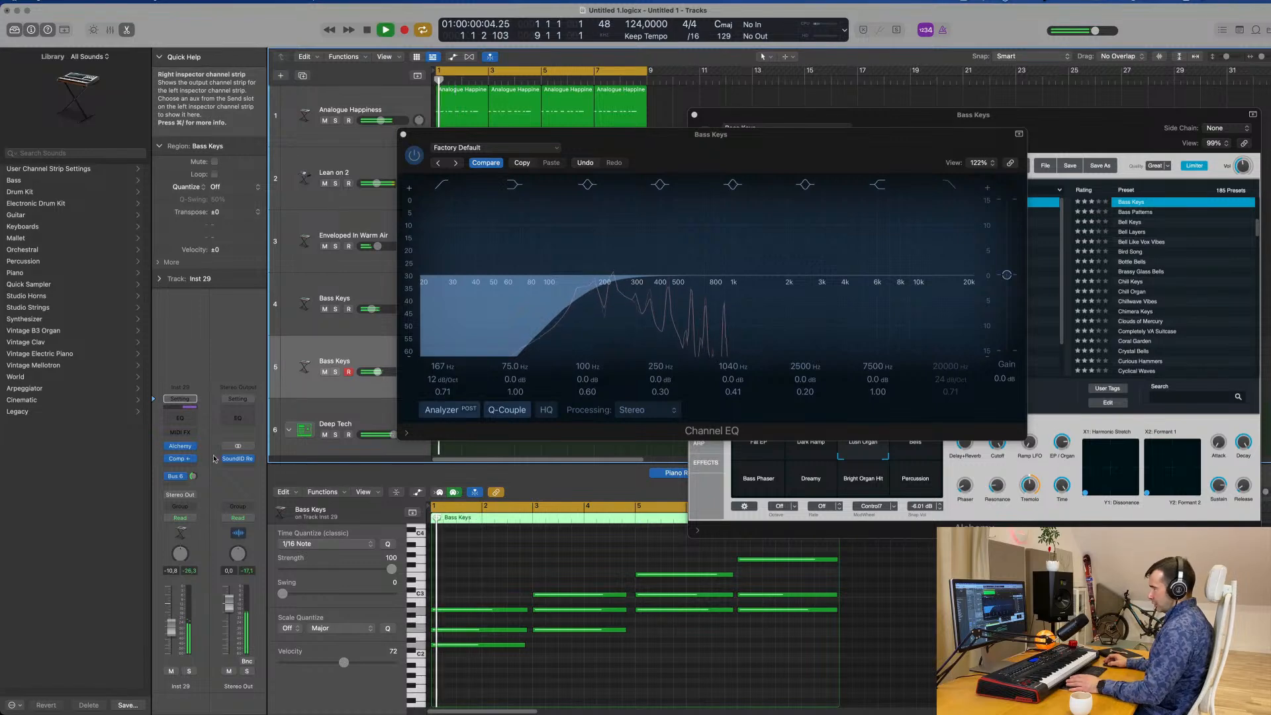
{"action": "left_click", "coordinate": [180, 421]}
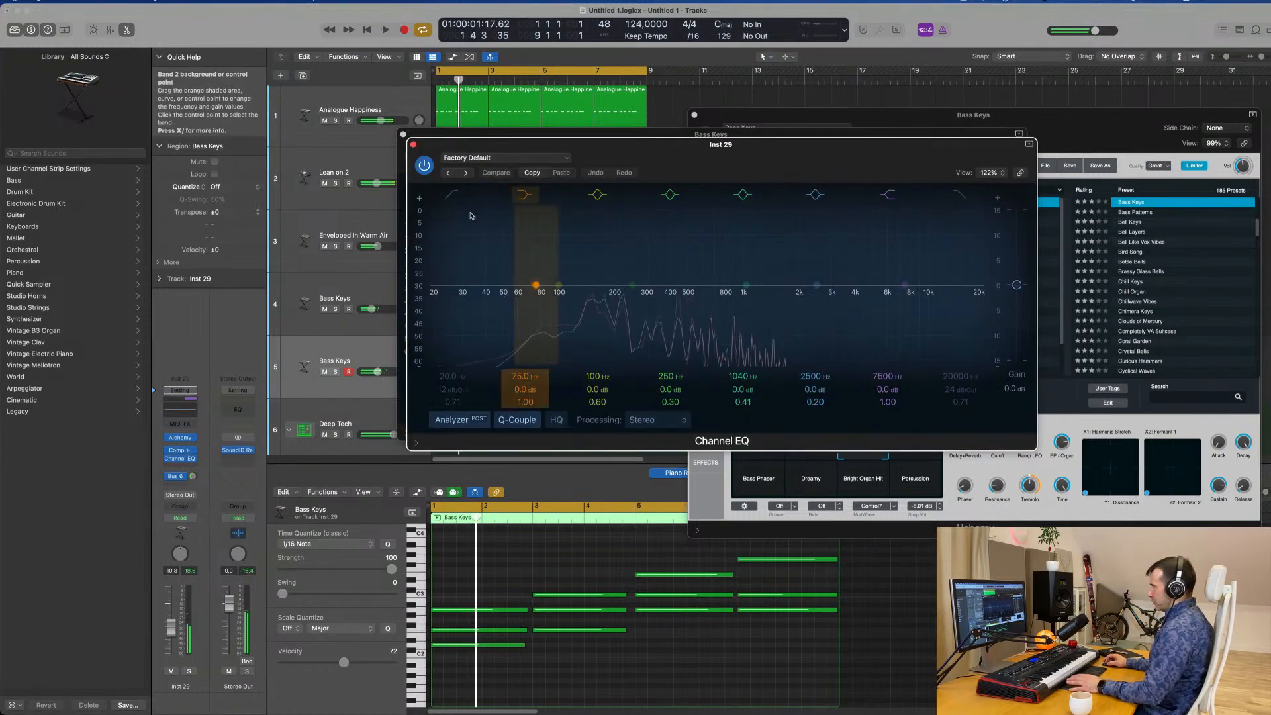
{"action": "key", "text": "space"}
{"action": "left_click_drag", "start_coordinate": [484, 284], "coordinate": [568, 304]}
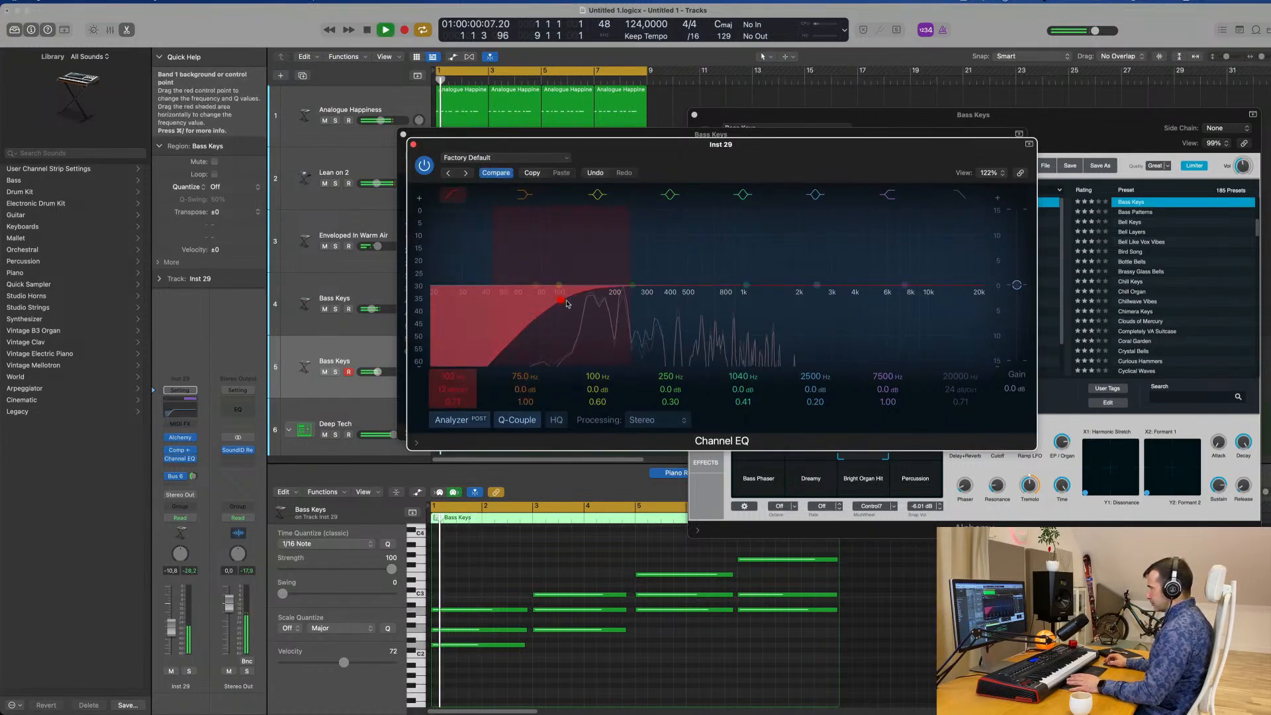
{"action": "key", "text": "space"}
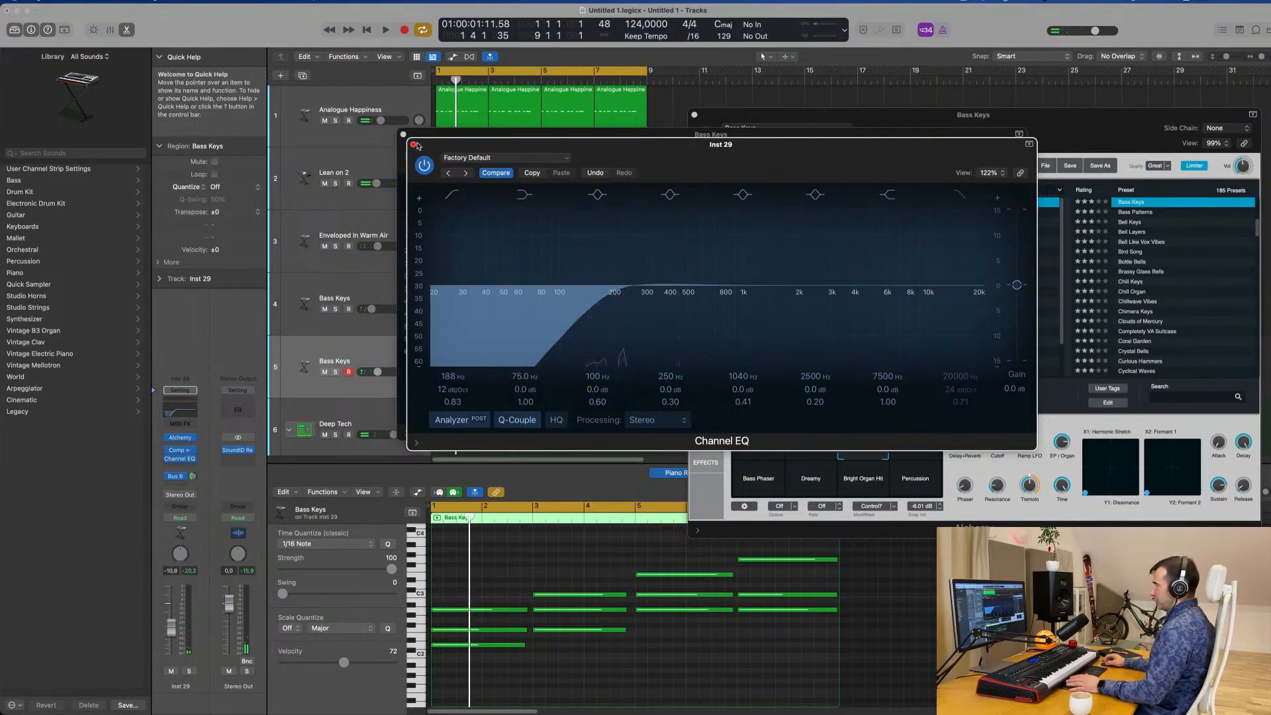
{"action": "left_click", "coordinate": [413, 144]}
{"action": "left_click_drag", "start_coordinate": [502, 133], "coordinate": [751, 187]}
{"action": "key", "text": "space"}
{"action": "left_click", "coordinate": [653, 189]}
{"action": "key", "text": "space"}
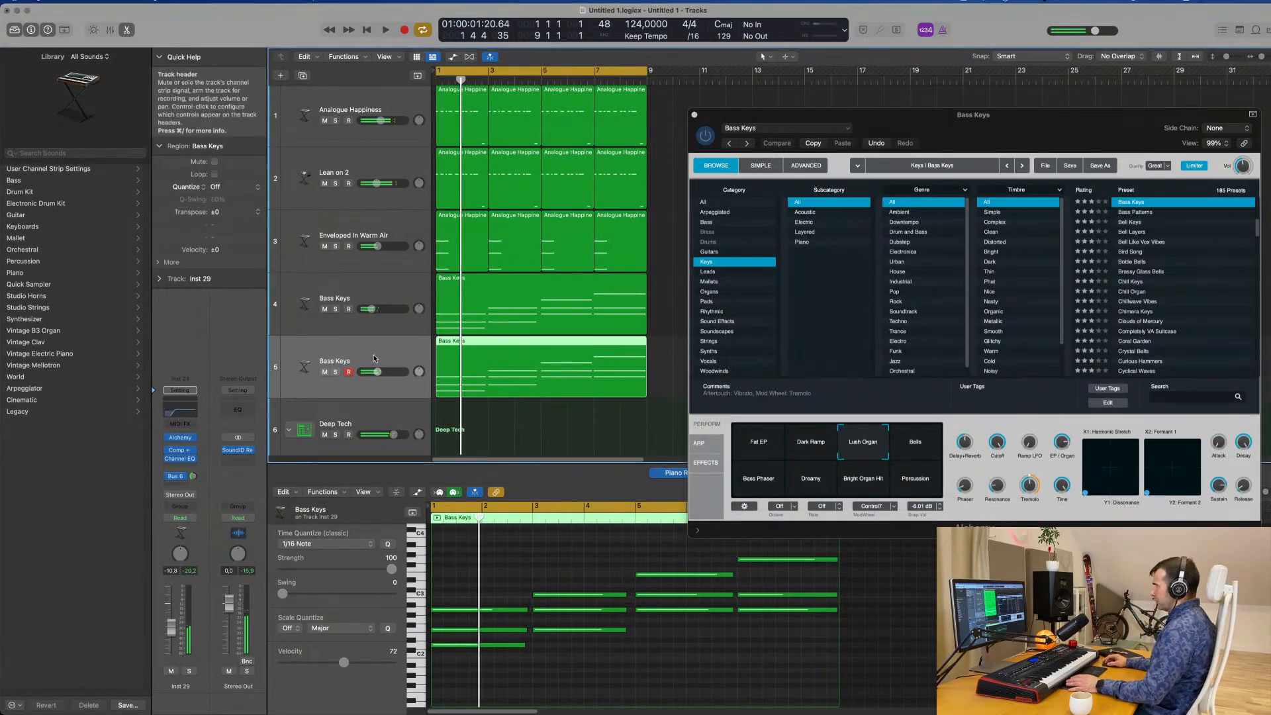
Check the duplicate Bass Keys track in solo and set its volume to -7.2 dB in the full mix.
{"action": "key", "text": "space"}
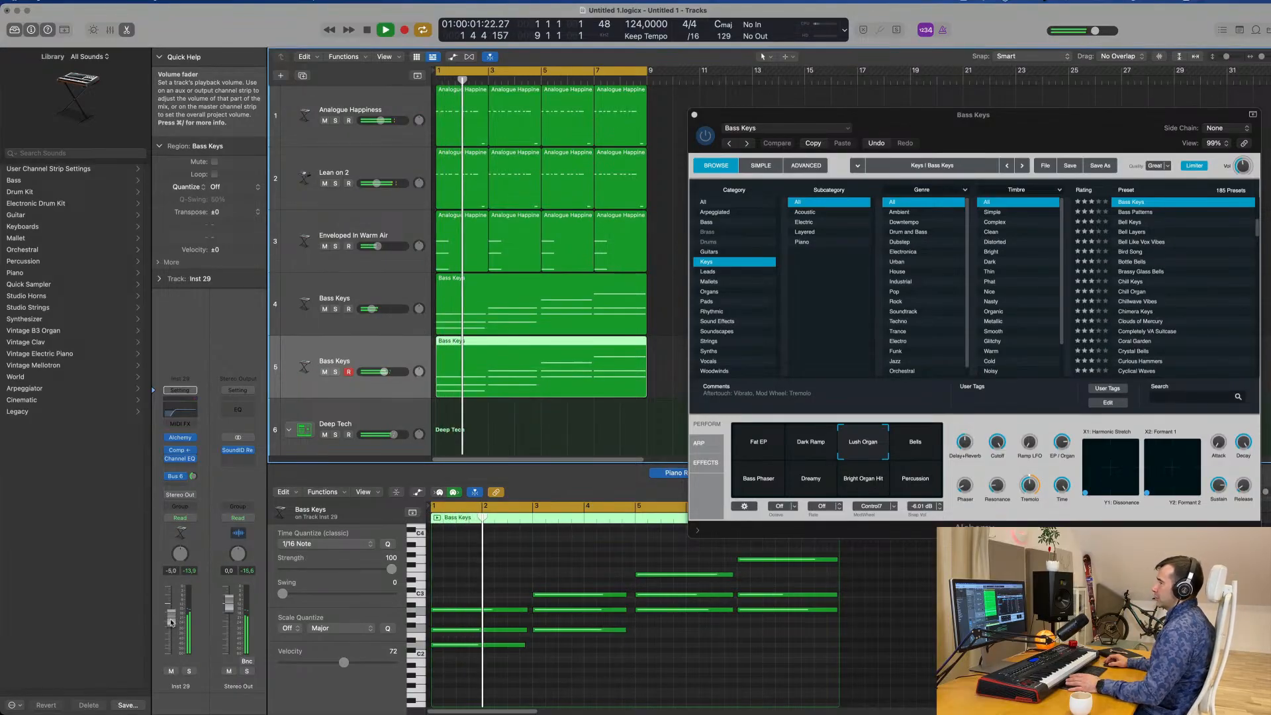
{"action": "left_click", "coordinate": [188, 672]}
{"action": "key", "text": "space"}
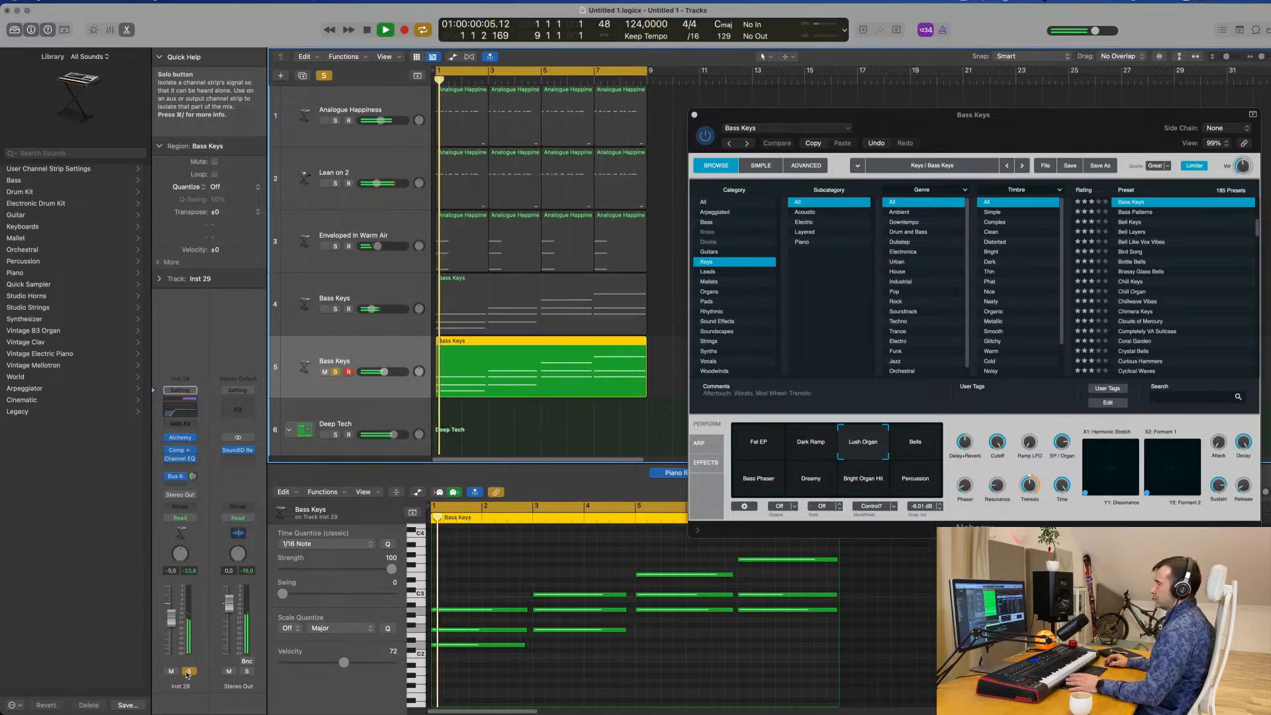
{"action": "left_click", "coordinate": [188, 672]}
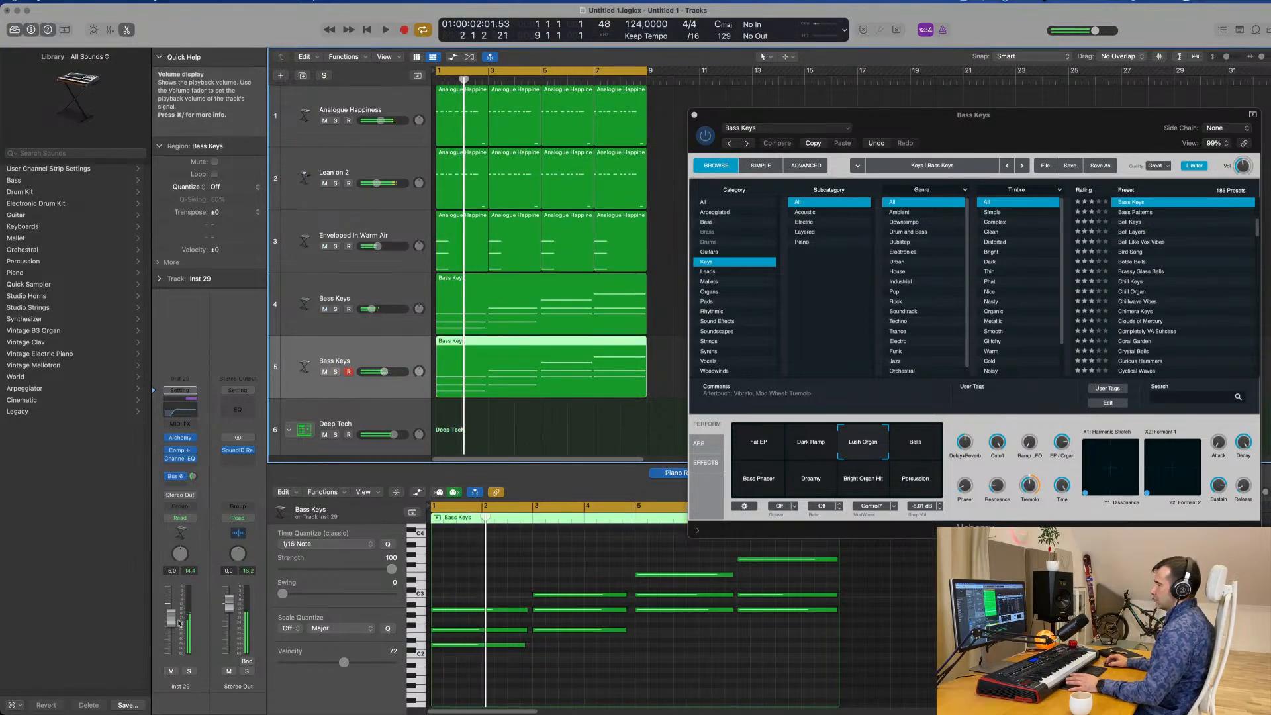
{"action": "key", "text": "space"}
{"action": "left_click_drag", "start_coordinate": [173, 620], "coordinate": [173, 623]}
{"action": "key", "text": "space"}
Open Alchemy on the duplicate Bass Keys track and lower the Dreamy sound's cutoff to about 62% during playback.
{"action": "left_click_drag", "start_coordinate": [1039, 135], "coordinate": [980, 159]}
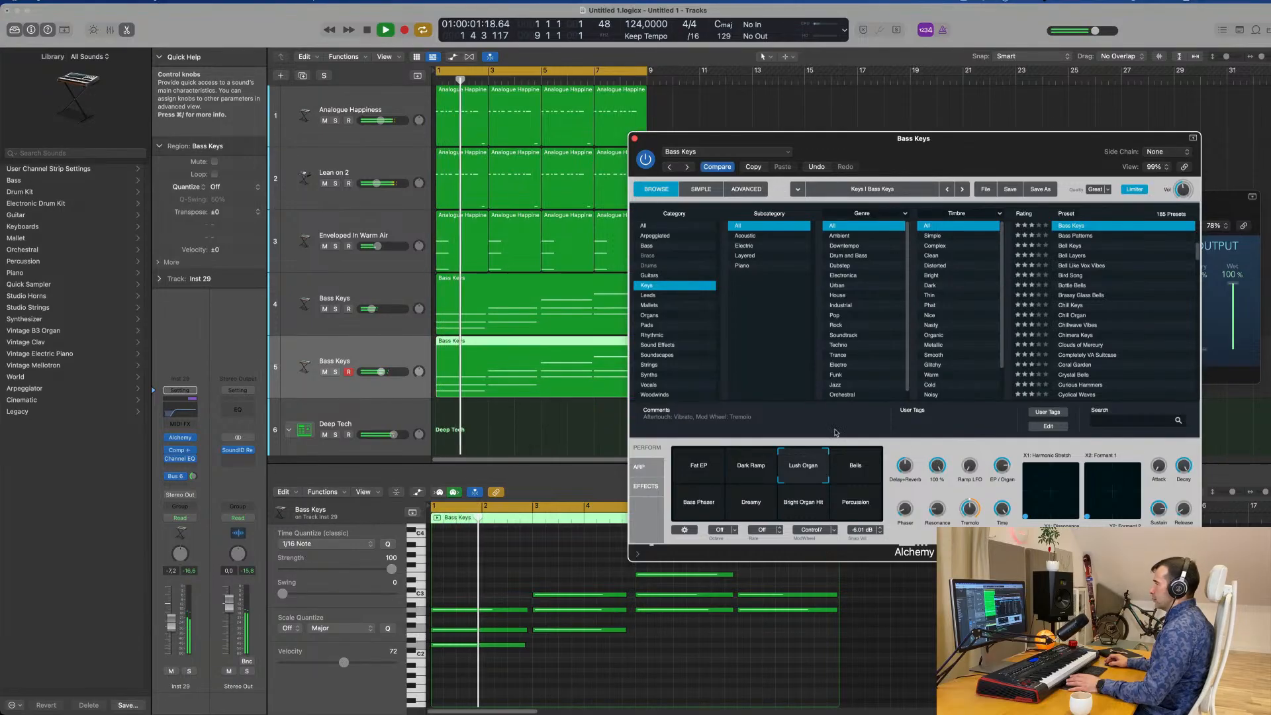
{"action": "left_click", "coordinate": [353, 361]}
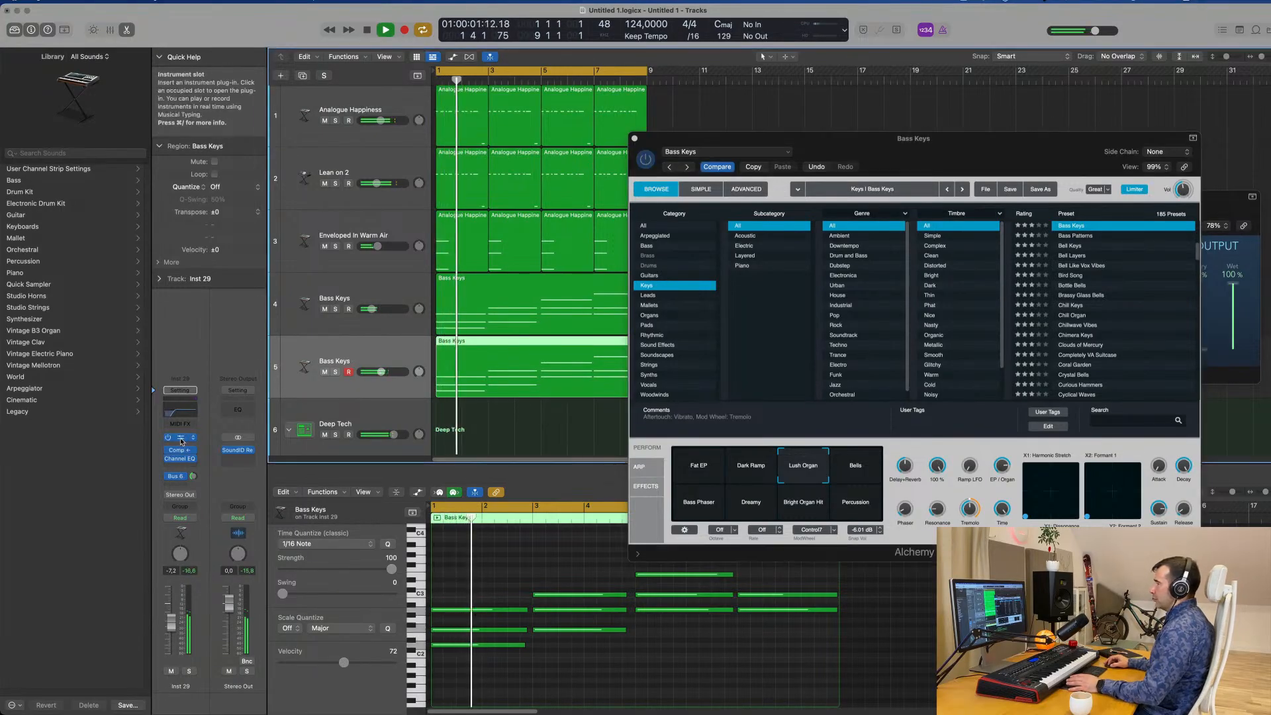
{"action": "left_click", "coordinate": [181, 438]}
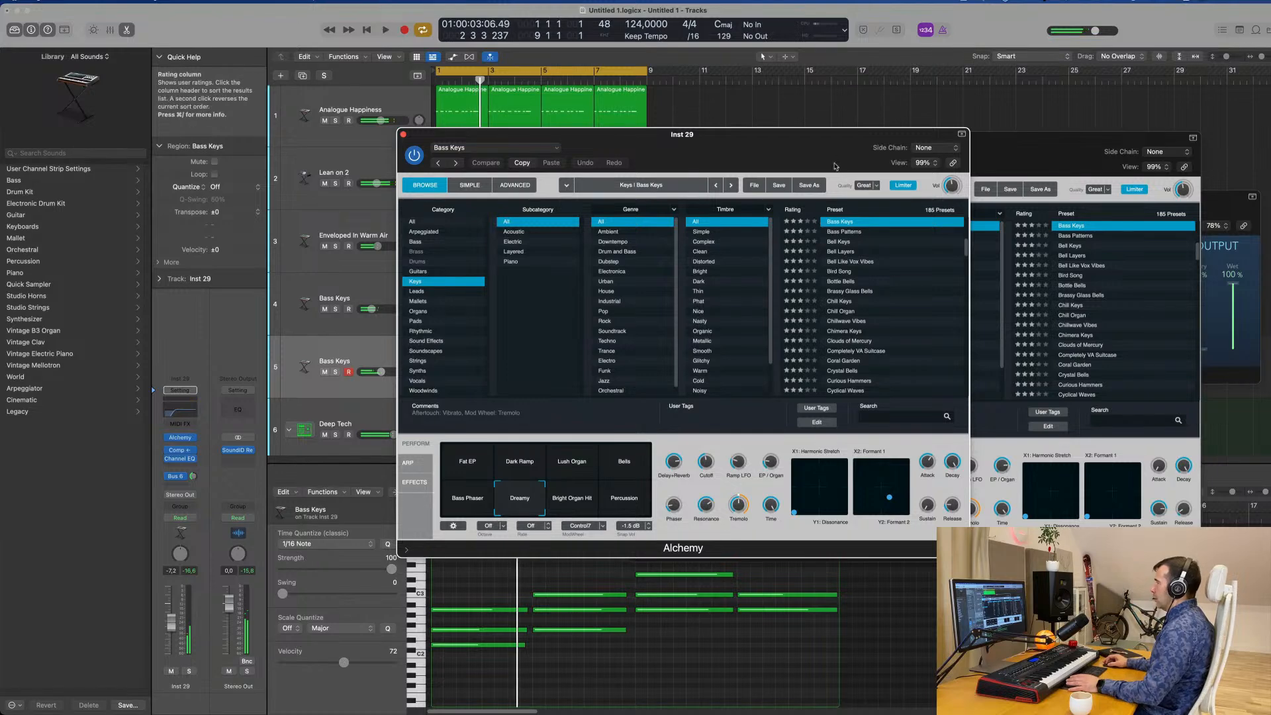
{"action": "key", "text": "space"}
{"action": "left_click_drag", "start_coordinate": [835, 167], "coordinate": [1129, 211]}
{"action": "key", "text": "space"}
{"action": "key", "text": "space"}
{"action": "left_click_drag", "start_coordinate": [1002, 508], "coordinate": [1001, 505]}
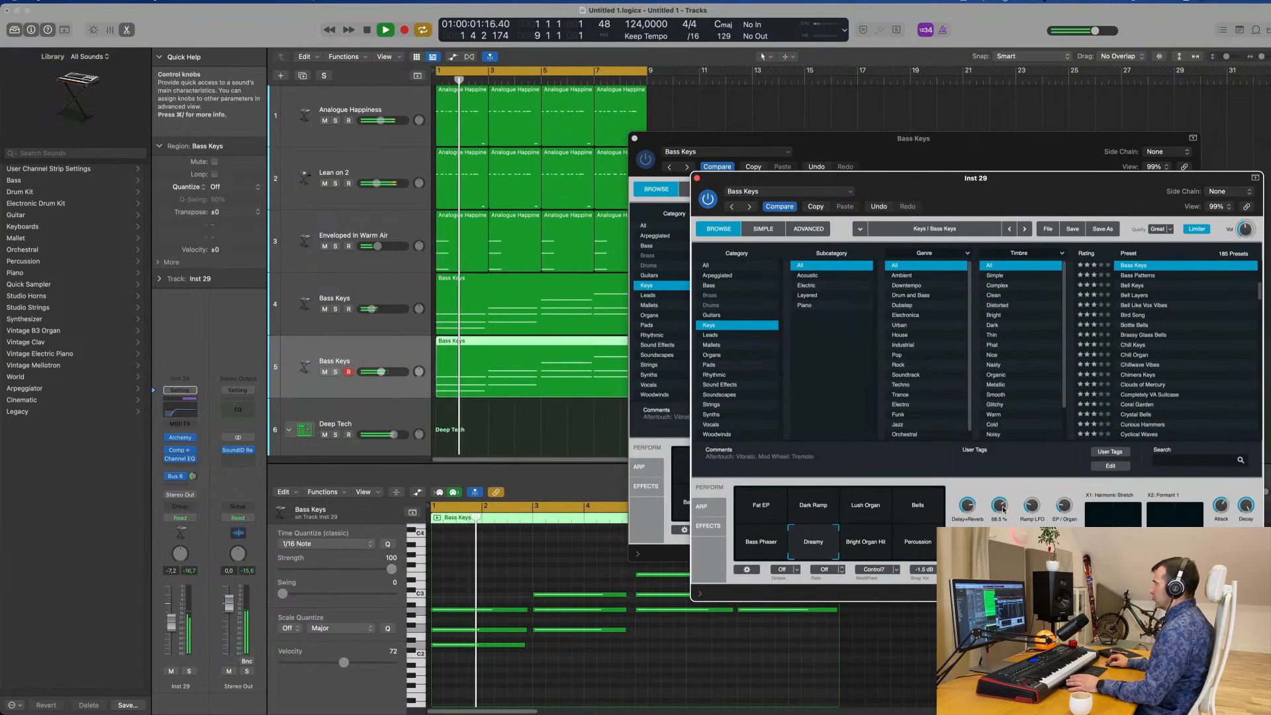
{"action": "left_click_drag", "start_coordinate": [1003, 509], "coordinate": [1003, 510]}
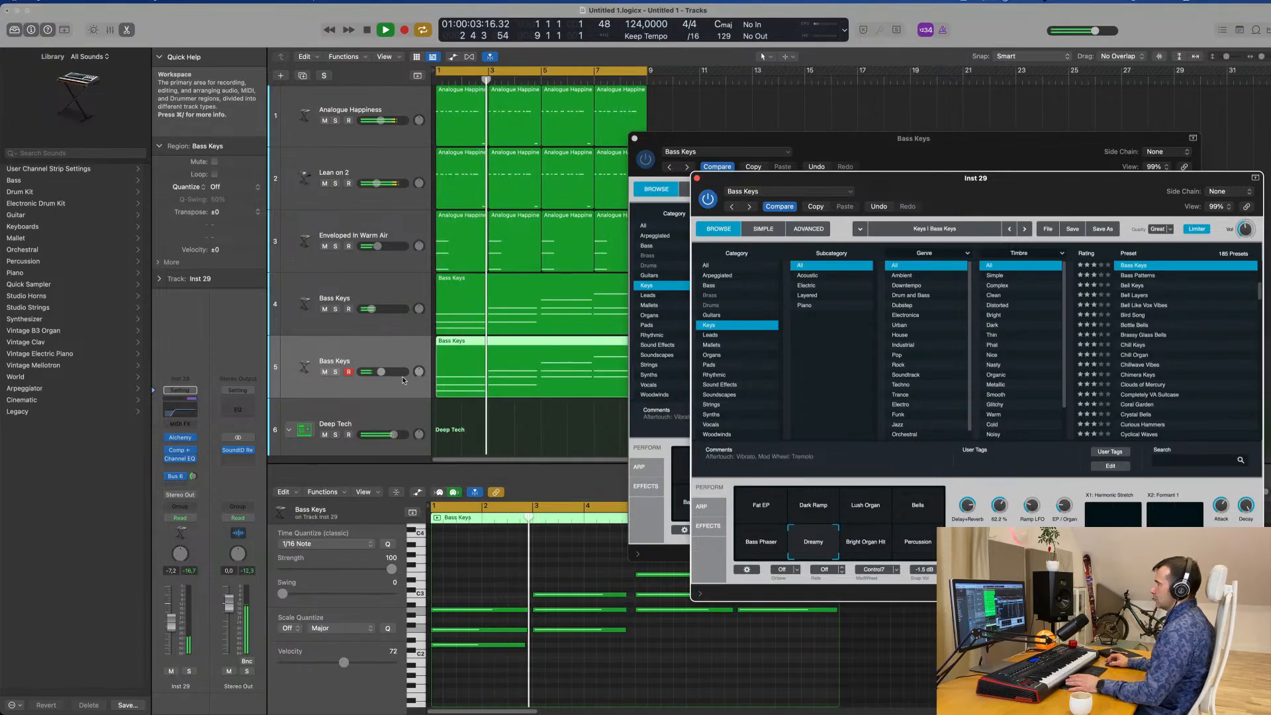
Lower the duplicate Bass Keys track to about -14.2 dB and adjust its Bus 6 reverb send.
{"action": "left_click", "coordinate": [78, 691]}
{"action": "left_click_drag", "start_coordinate": [171, 623], "coordinate": [172, 633]}
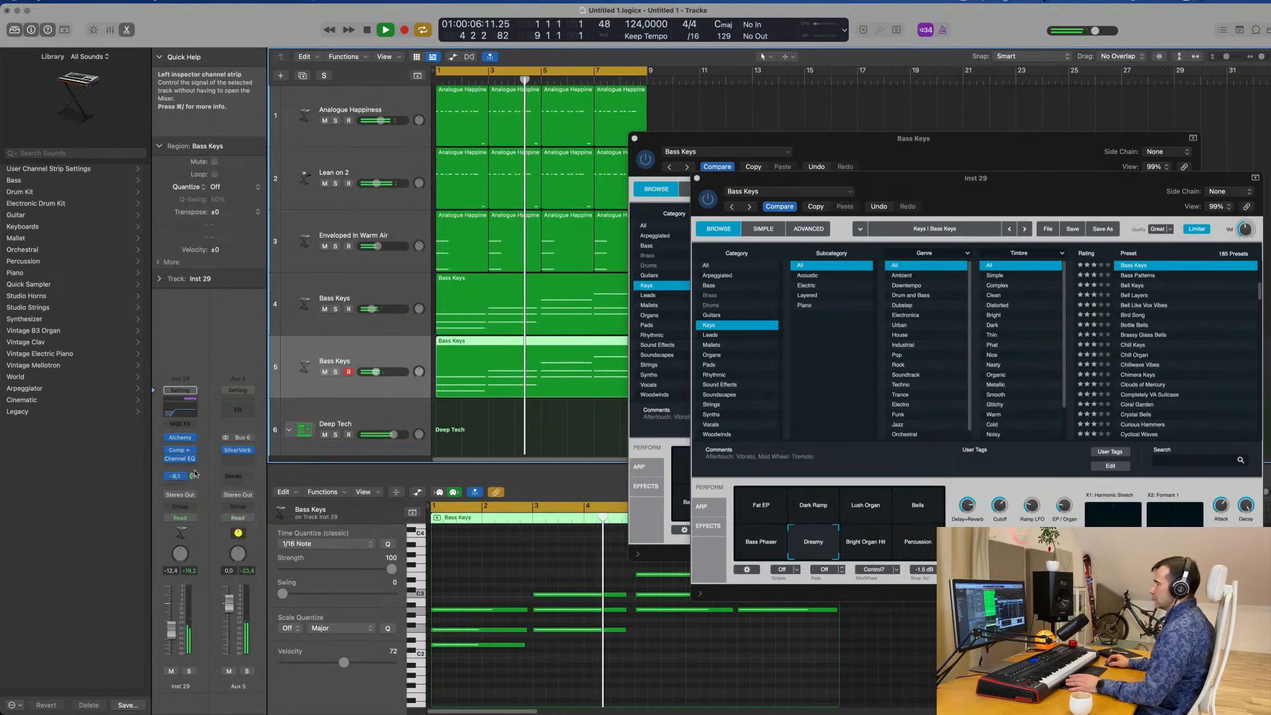
{"action": "left_click_drag", "start_coordinate": [193, 476], "coordinate": [194, 474]}
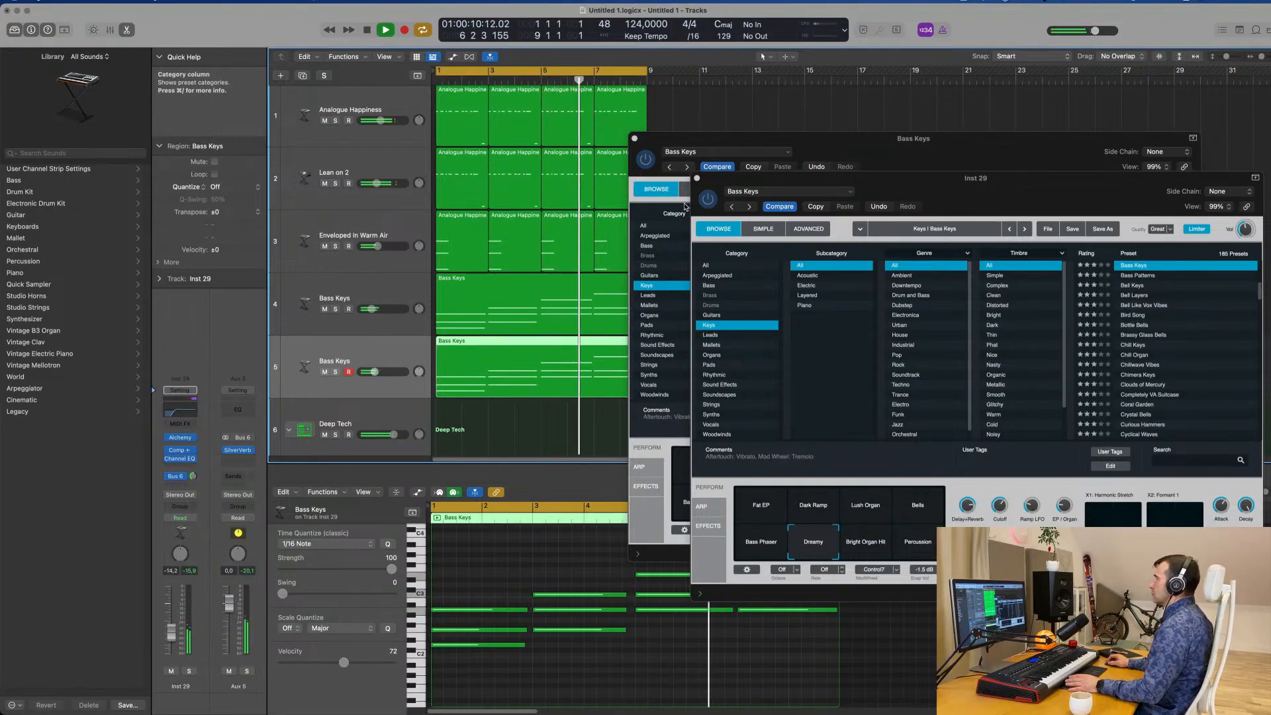
Close both Alchemy windows and duplicate the second Bass Keys track as a new empty track above Deep Tech.
{"action": "left_click", "coordinate": [697, 178]}
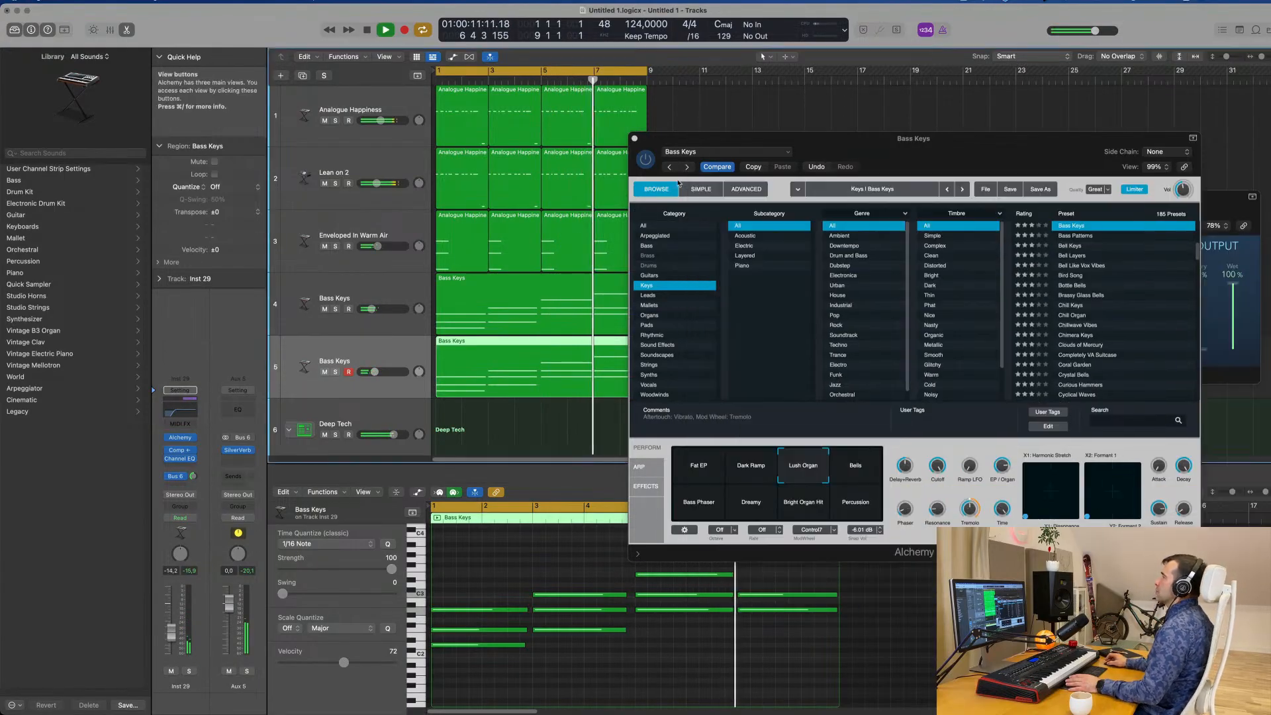
{"action": "left_click", "coordinate": [635, 138]}
{"action": "scroll", "coordinate": [662, 343], "scroll_direction": "up", "scroll_amount": 3}
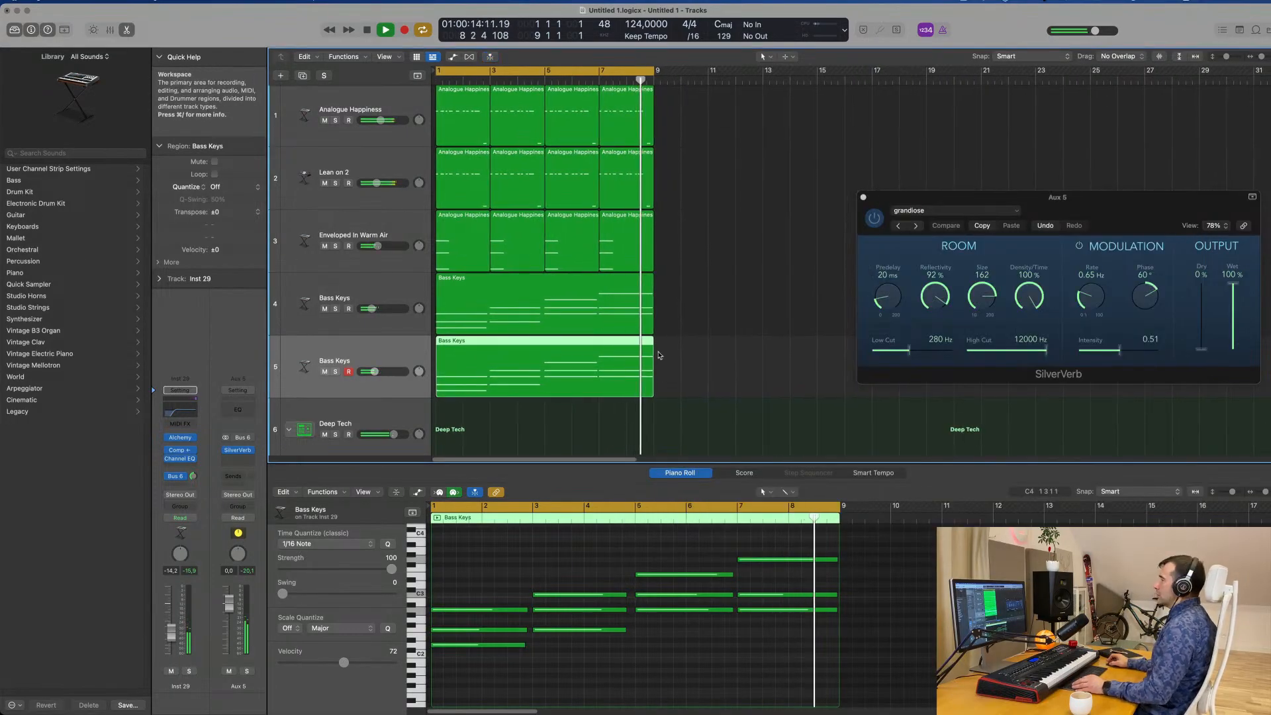
{"action": "scroll", "coordinate": [667, 351], "scroll_direction": "down", "scroll_amount": 5}
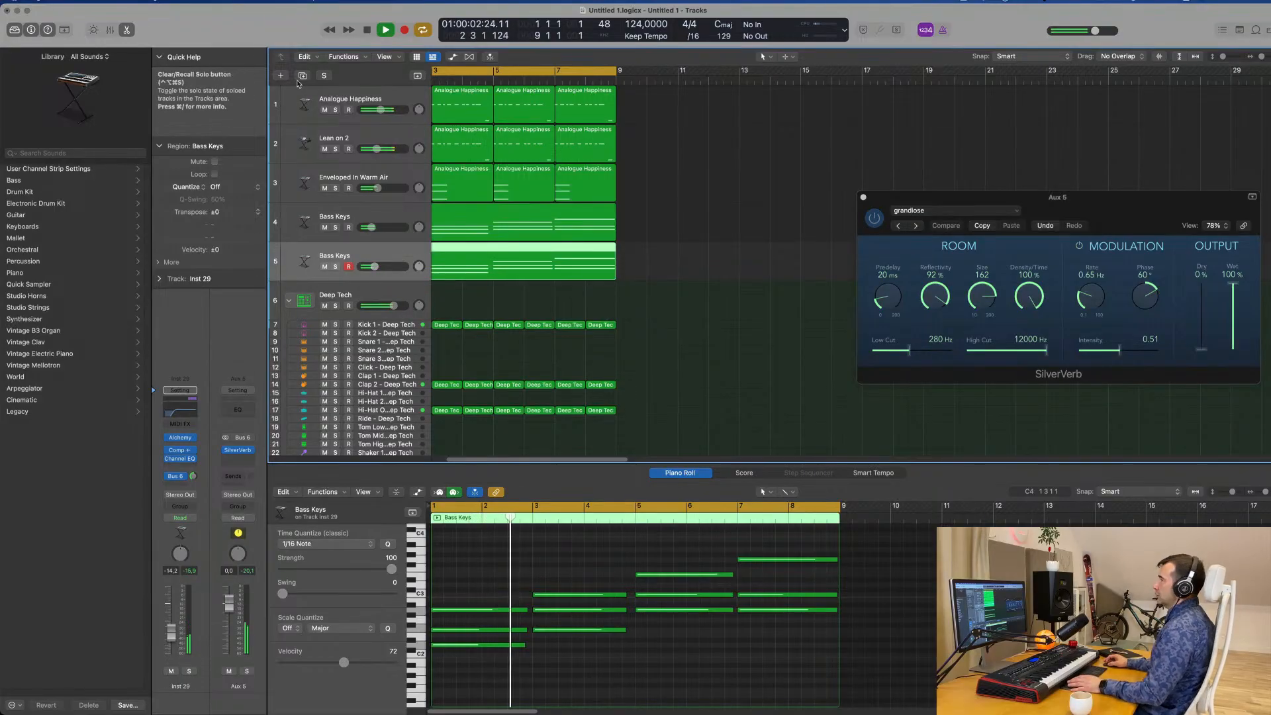
{"action": "key", "text": "super+d"}
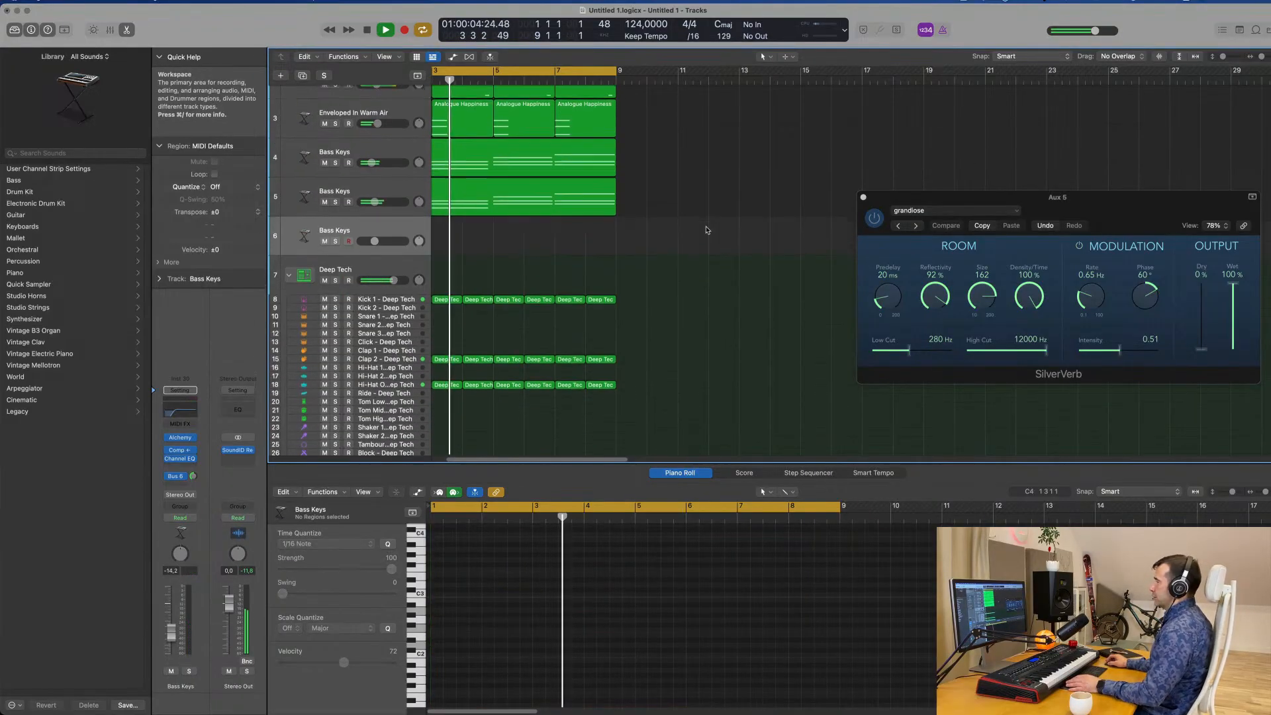
Copy the six Kick 1 regions from bars 3 to 8 onto Kick 2 and select the Kick 2 track.
{"action": "scroll", "coordinate": [695, 237], "scroll_direction": "down", "scroll_amount": 3}
{"action": "scroll", "coordinate": [695, 237], "scroll_direction": "down", "scroll_amount": 2}
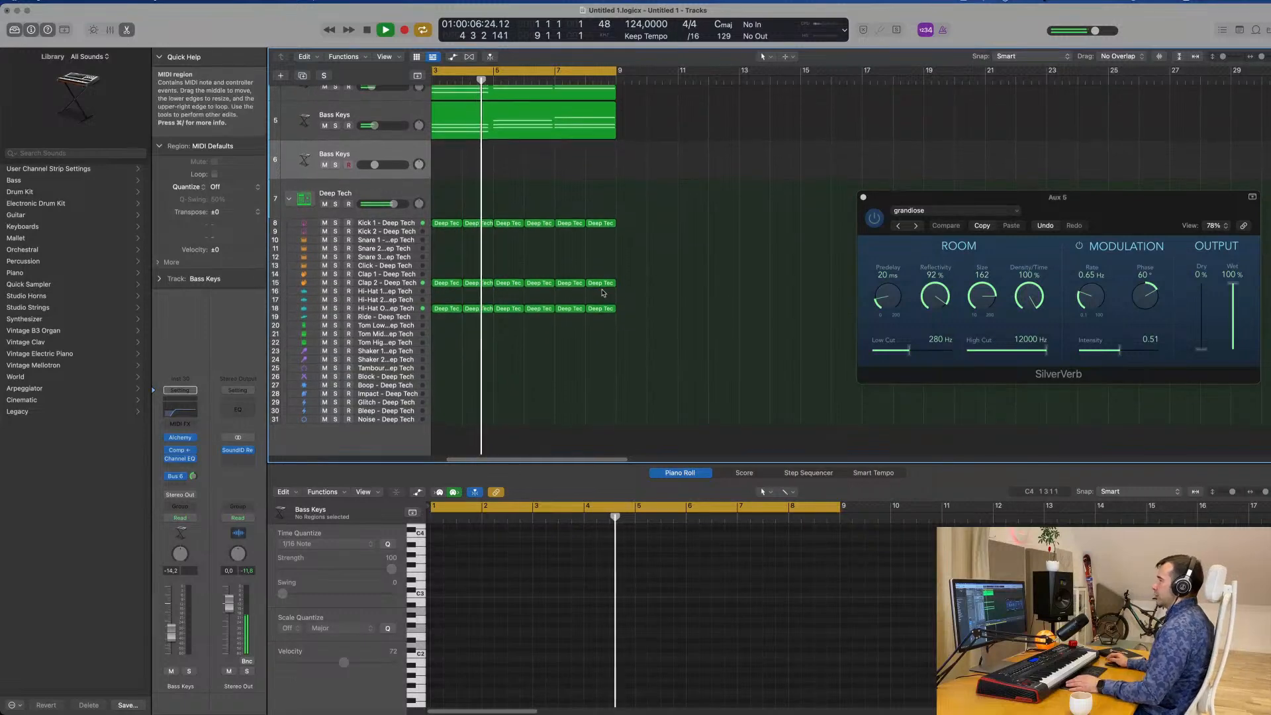
{"action": "left_click", "coordinate": [438, 222]}
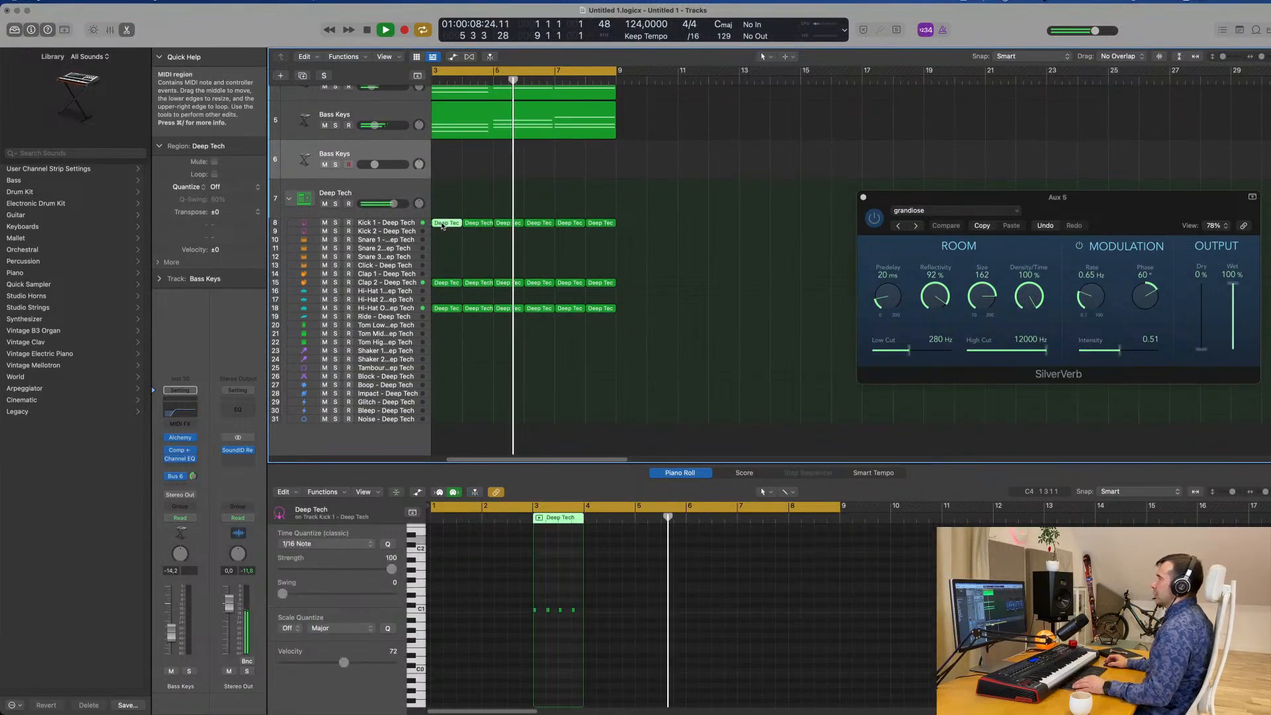
{"action": "left_click_drag", "start_coordinate": [438, 218], "coordinate": [694, 224]}
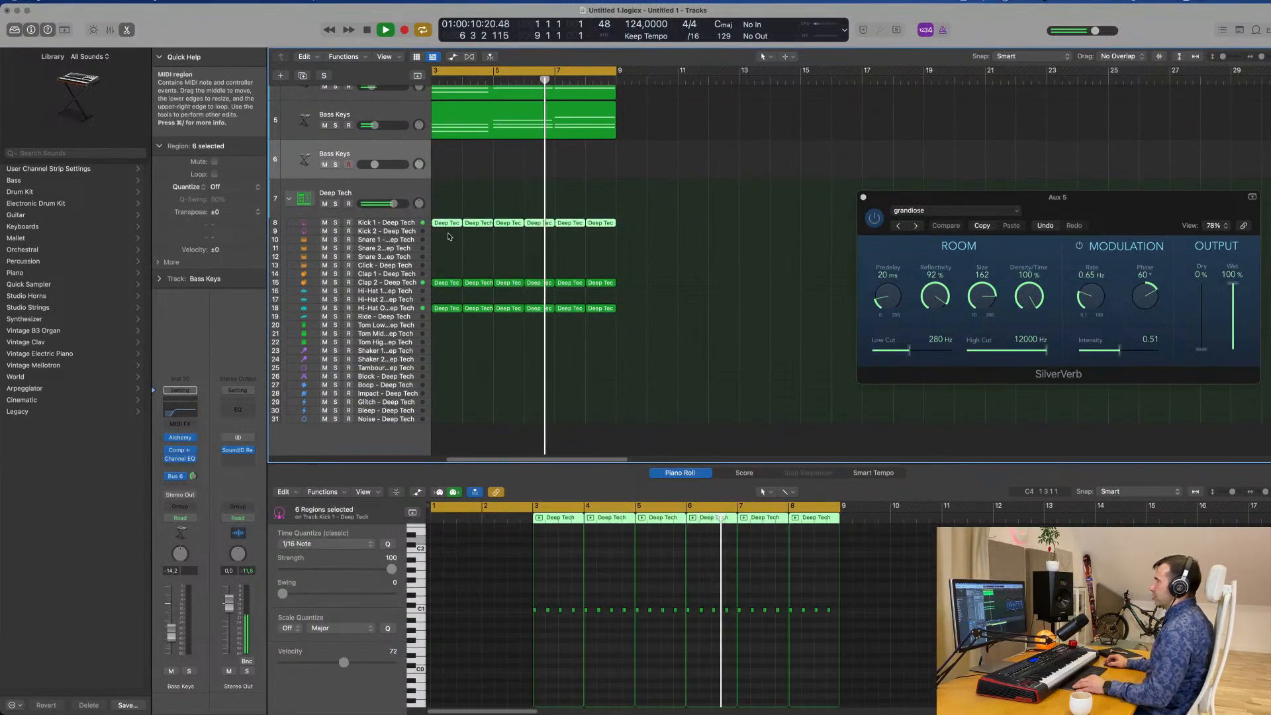
{"action": "left_click_drag", "start_coordinate": [448, 224], "coordinate": [448, 233]}
{"action": "left_click", "coordinate": [406, 232]}
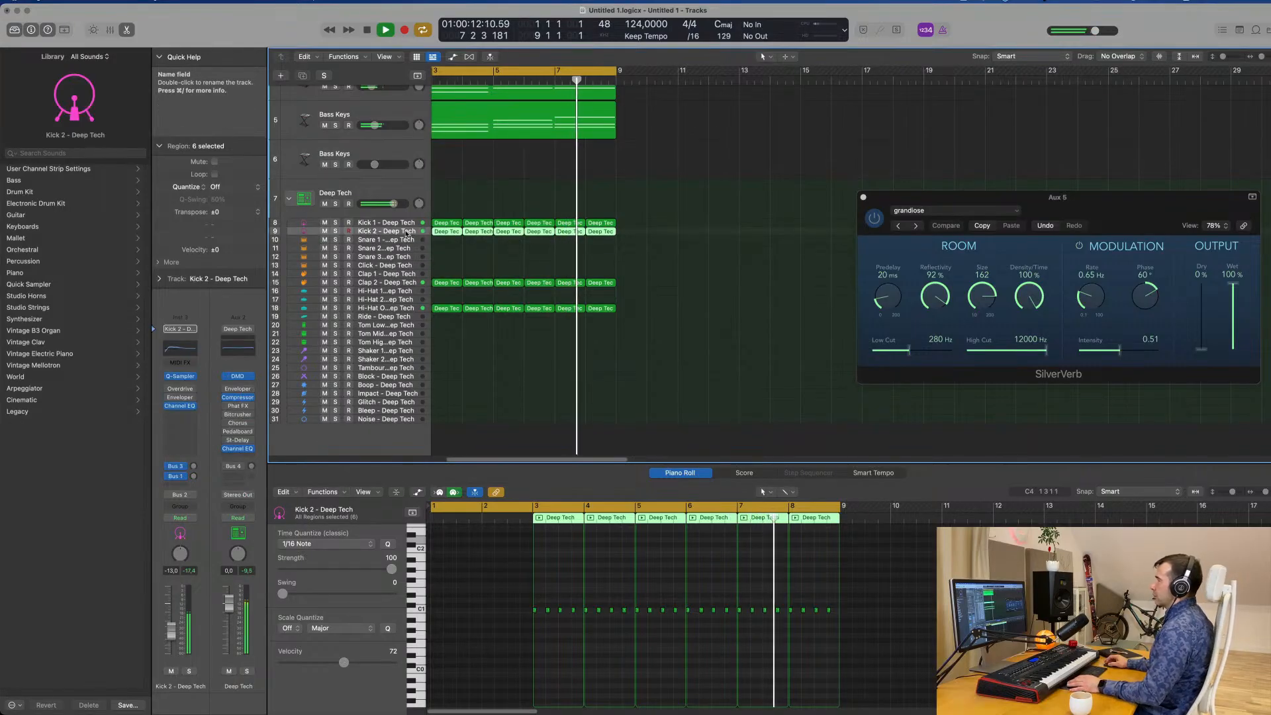
{"action": "key", "text": "Return"}
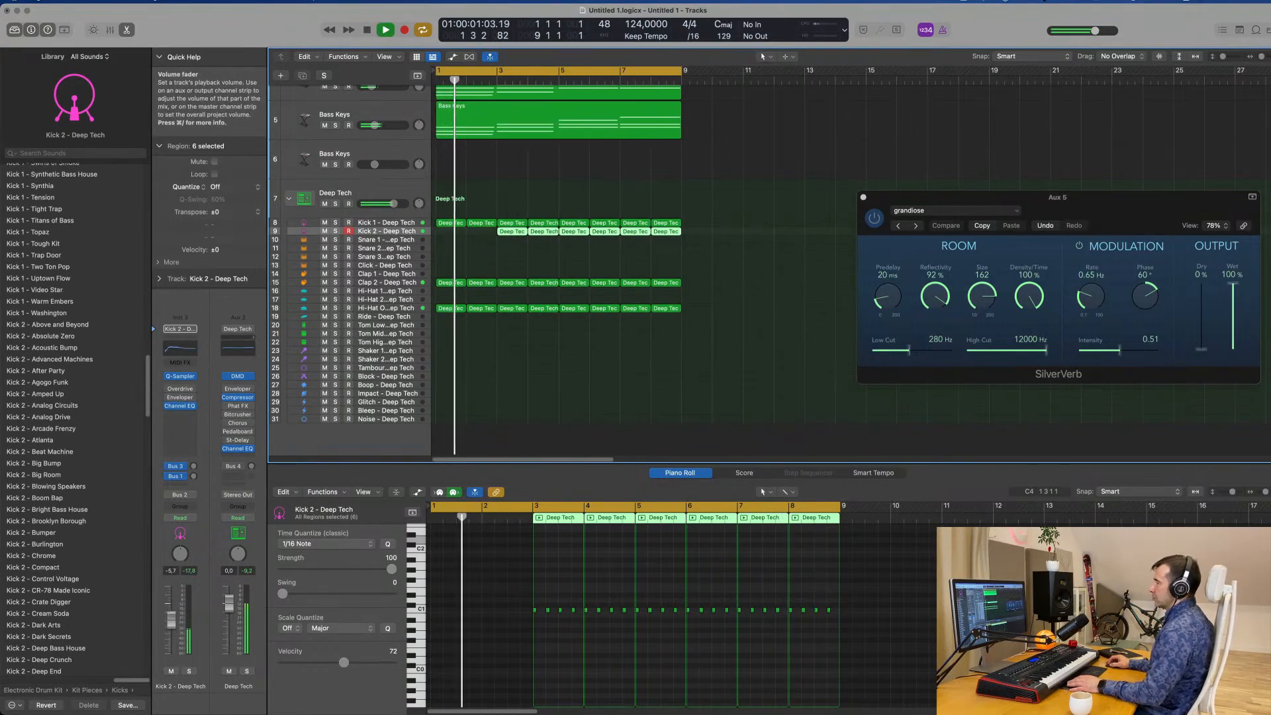
Fill bars 1 and 2 of Kick 2 with copies of its one-bar regions.
{"action": "left_click", "coordinate": [503, 245]}
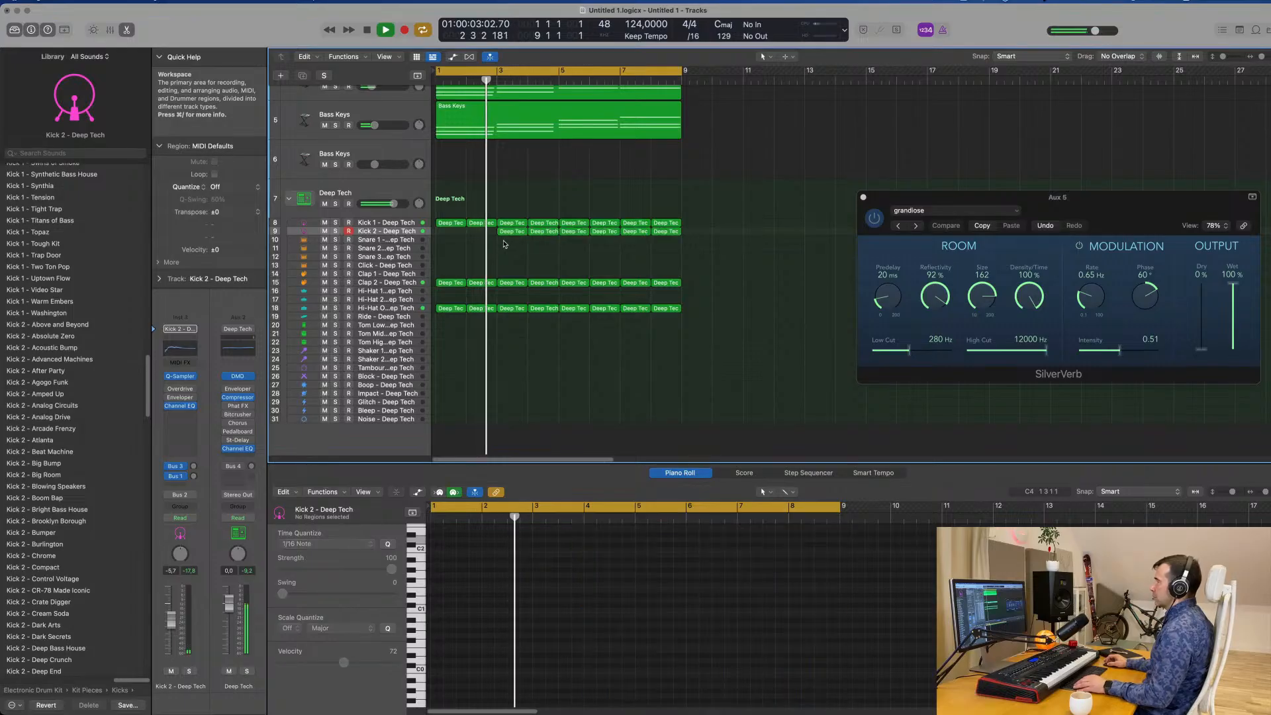
{"action": "left_click_drag", "start_coordinate": [503, 245], "coordinate": [451, 234]}
{"action": "key", "text": "Return"}
Lower the Kick 2 track to -11.2 dB during playback.
{"action": "left_click", "coordinate": [387, 232]}
{"action": "key", "text": "space"}
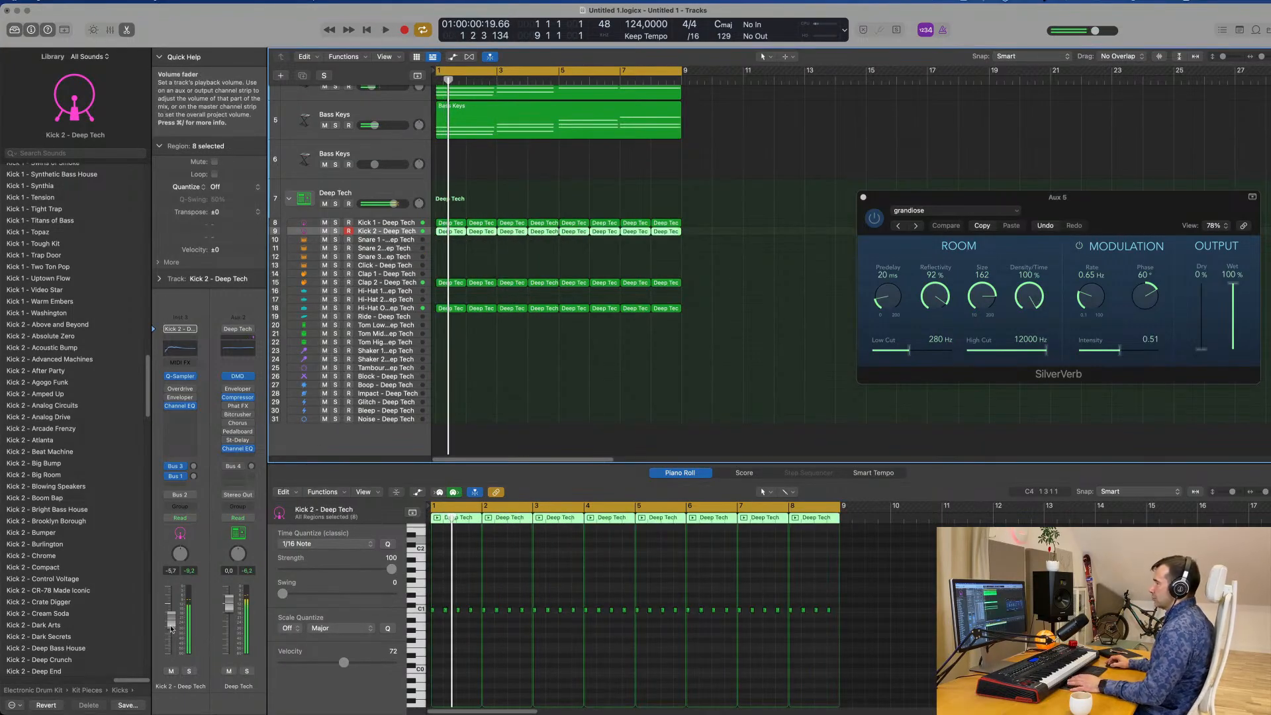
{"action": "key", "text": "space"}
{"action": "left_click_drag", "start_coordinate": [170, 629], "coordinate": [168, 636]}
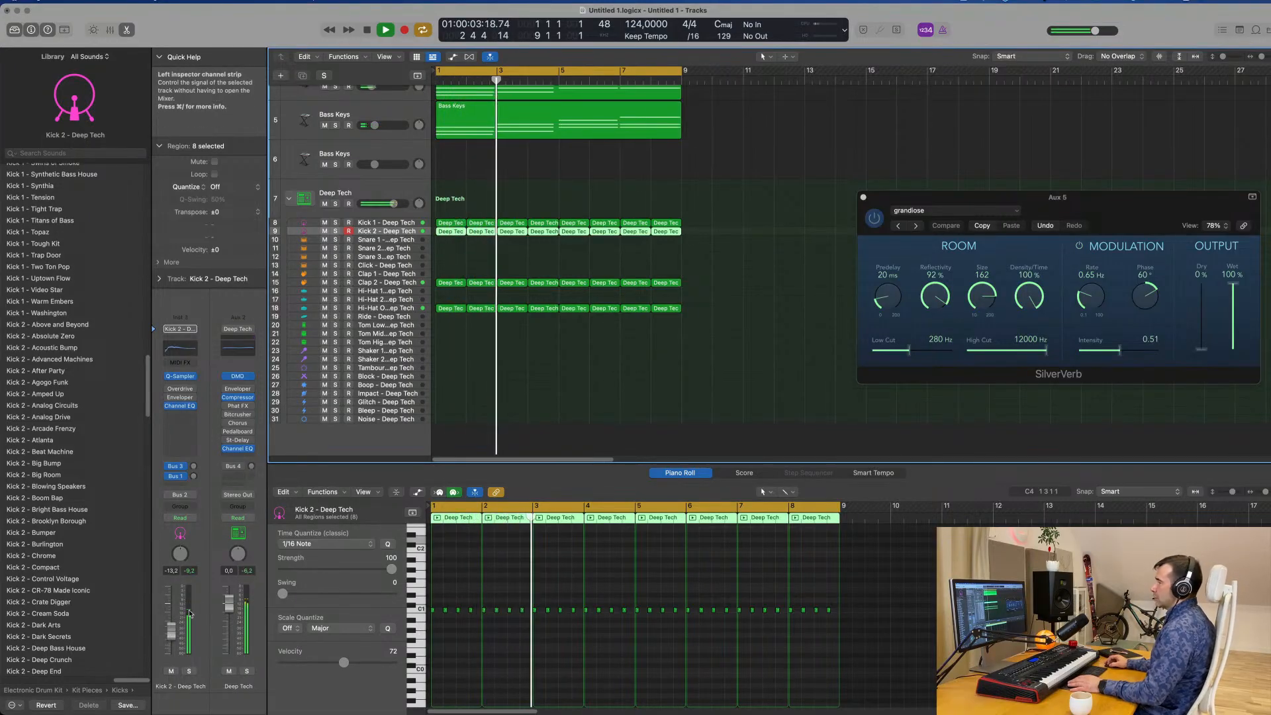
{"action": "left_click", "coordinate": [698, 277]}
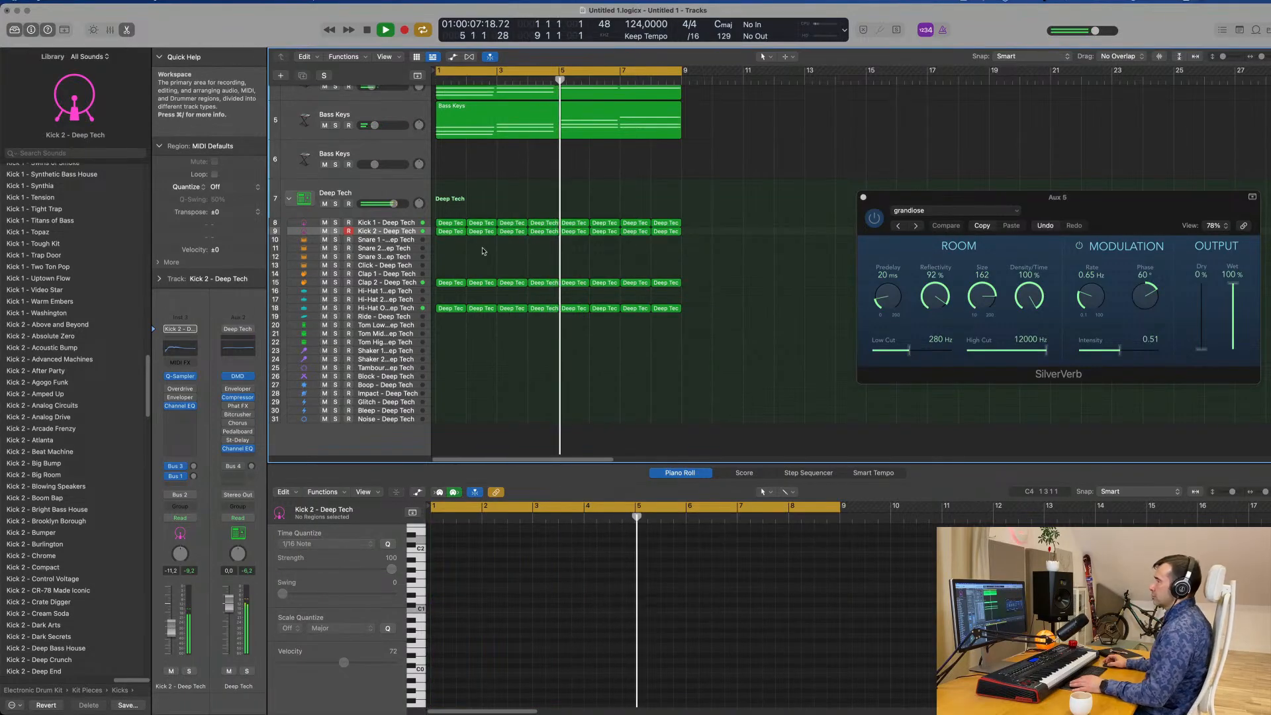
Copy a two-note drum region onto the Snare 1 track at bar 1.
{"action": "scroll", "coordinate": [457, 240], "scroll_direction": "down", "scroll_amount": 1}
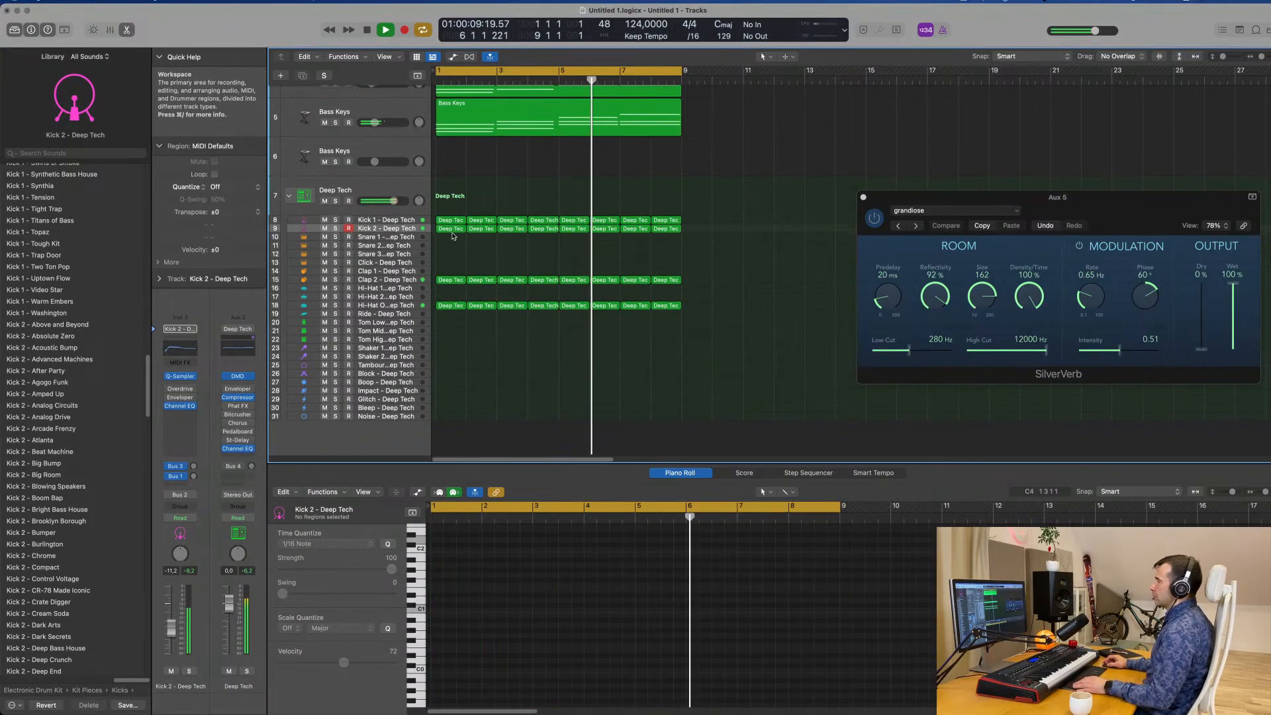
{"action": "left_click_drag", "start_coordinate": [452, 228], "coordinate": [451, 237]}
{"action": "key", "text": "Return"}
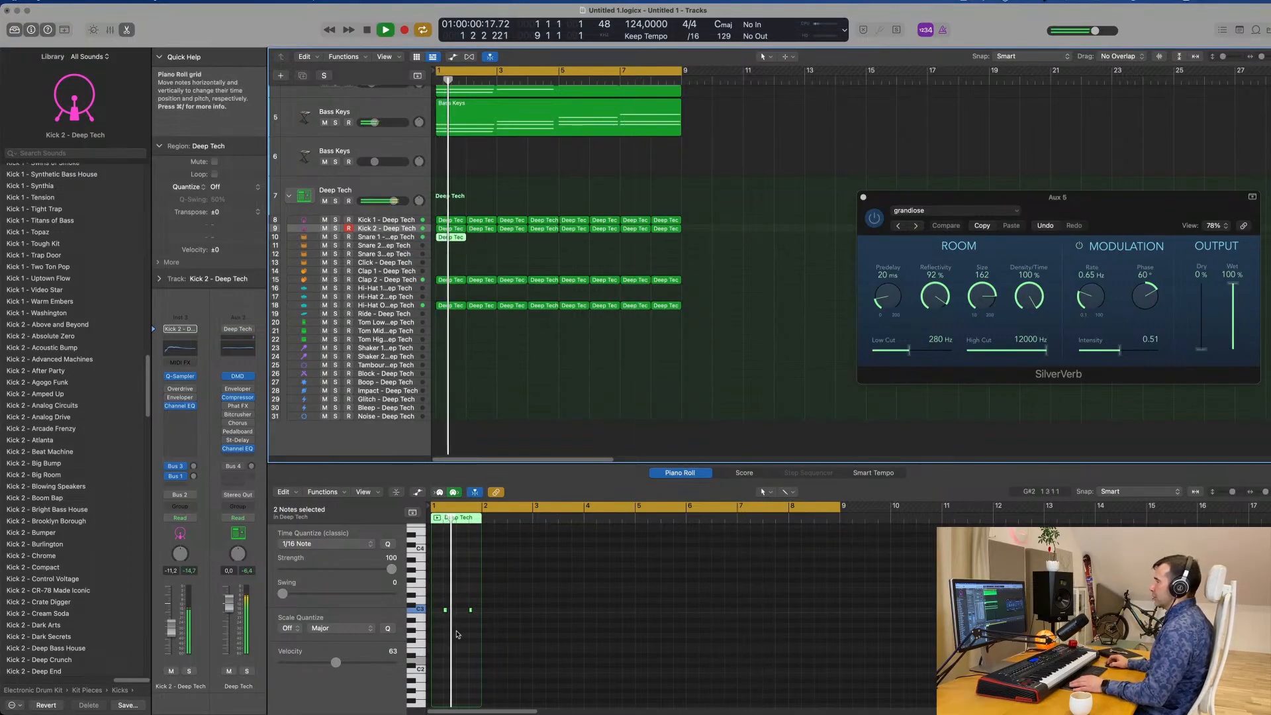
Transpose both Snare 1 notes down an octave to C2 and shift them an eighth note later.
{"action": "scroll", "coordinate": [459, 632], "scroll_direction": "up", "scroll_amount": 5}
{"action": "key", "text": "space"}
{"action": "left_click_drag", "start_coordinate": [459, 596], "coordinate": [557, 623]}
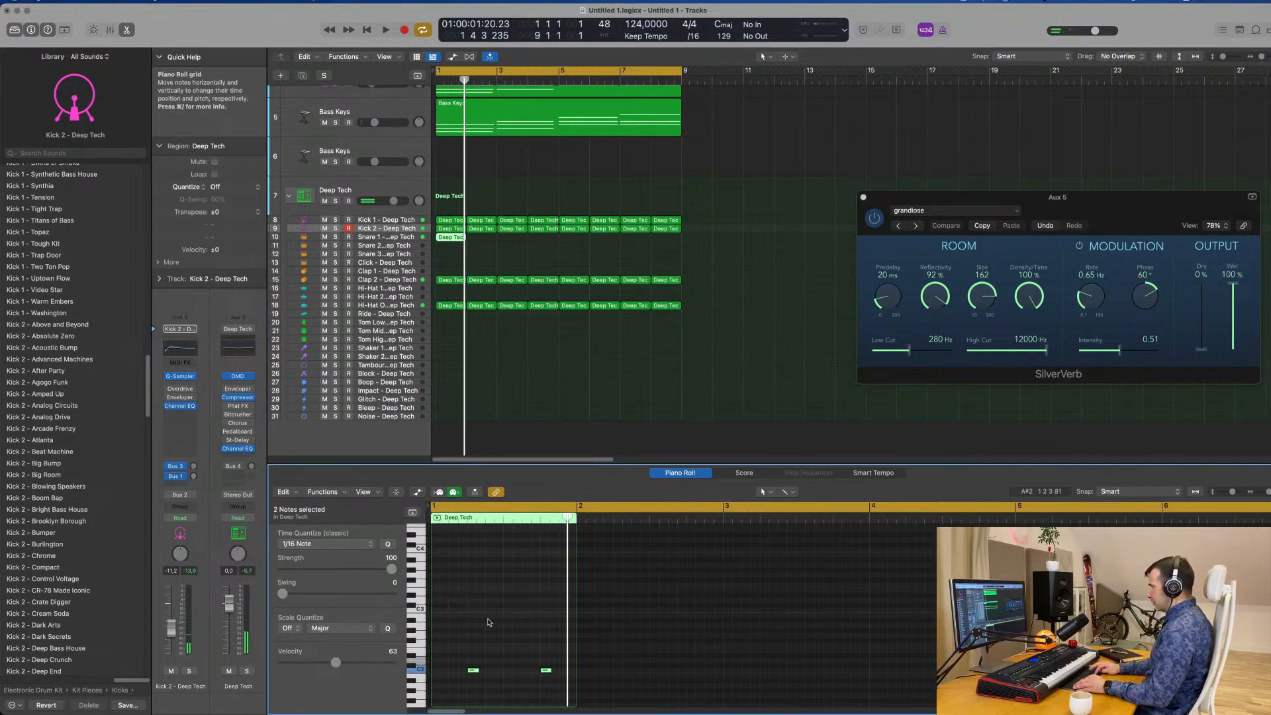
{"action": "scroll", "coordinate": [490, 647], "scroll_direction": "left", "scroll_amount": 2}
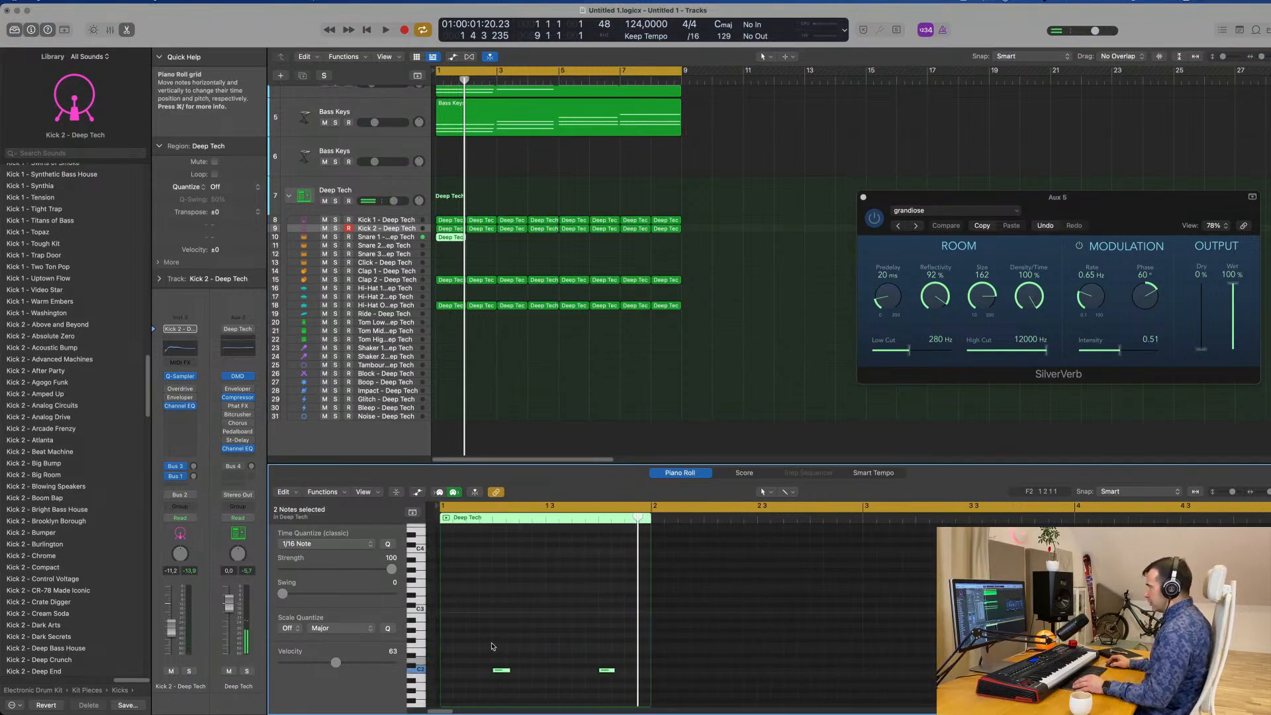
{"action": "left_click_drag", "start_coordinate": [498, 670], "coordinate": [516, 671]}
{"action": "key", "text": "space"}
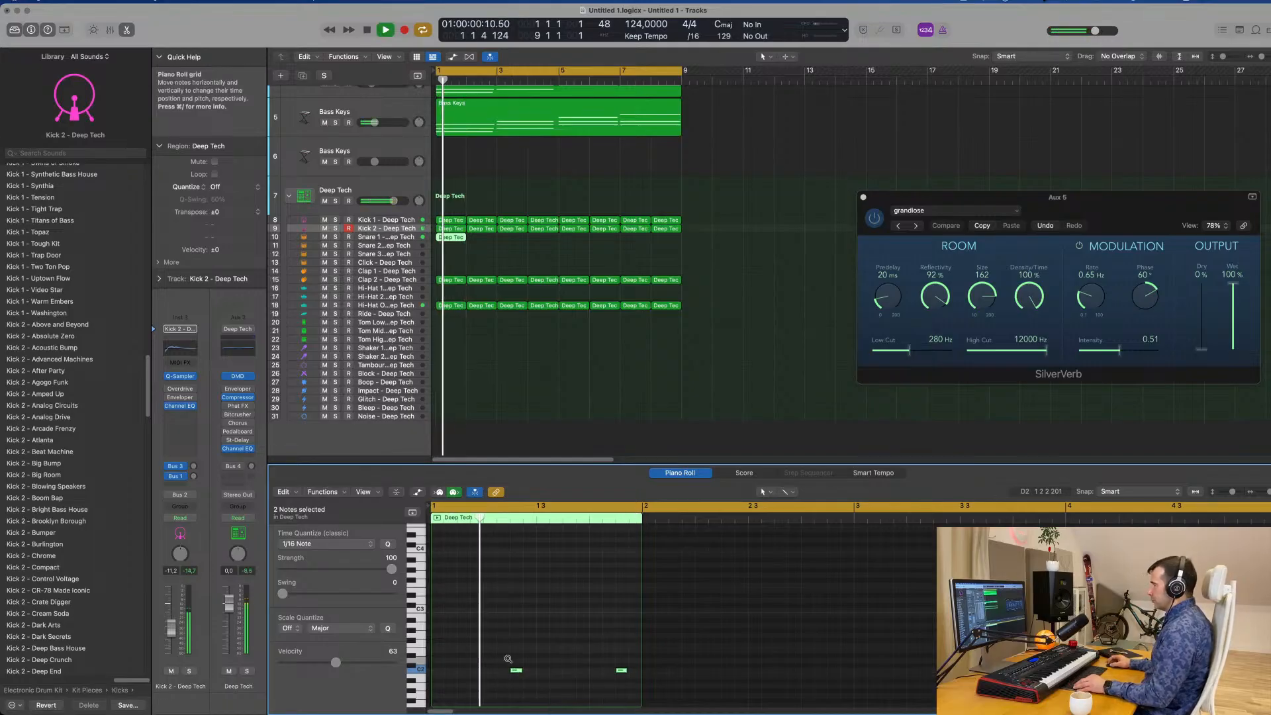
{"action": "scroll", "coordinate": [503, 663], "scroll_direction": "down", "scroll_amount": 1}
{"action": "key", "text": "space"}
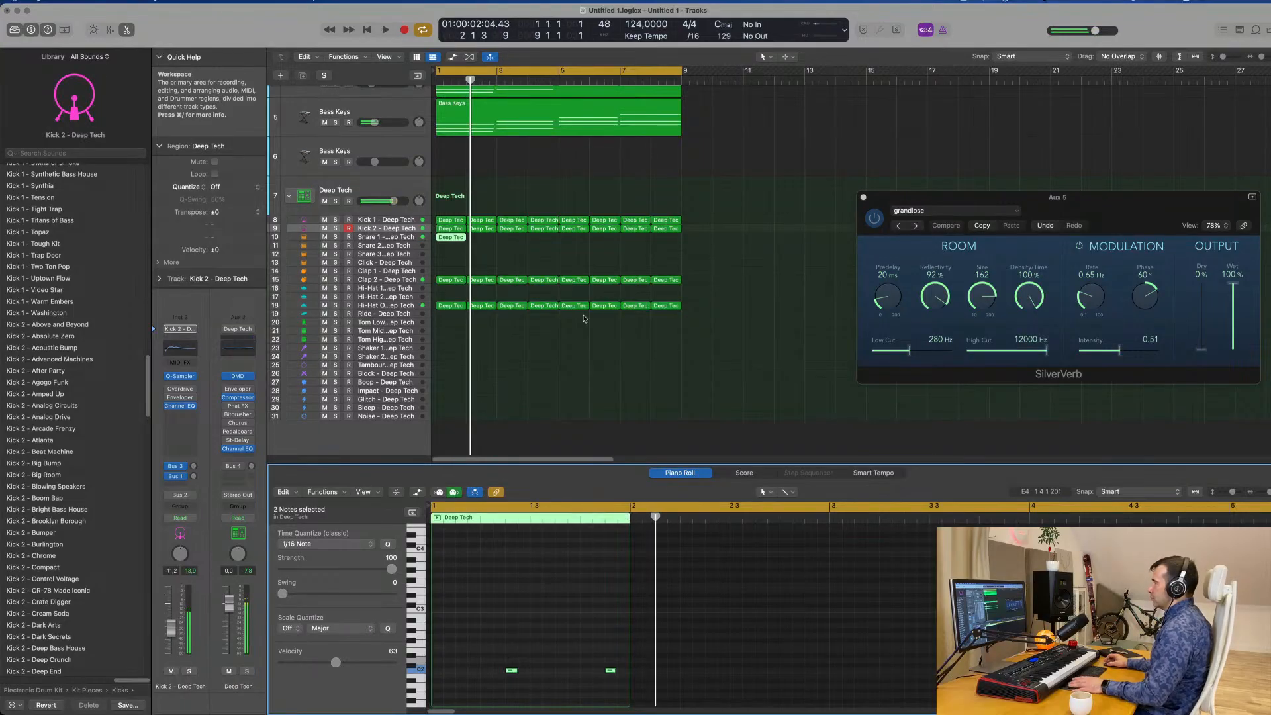
Select the Snare 1 track and move its second note two sixteenths earlier, onto beat 4.
{"action": "key", "text": "space"}
{"action": "left_click", "coordinate": [396, 237]}
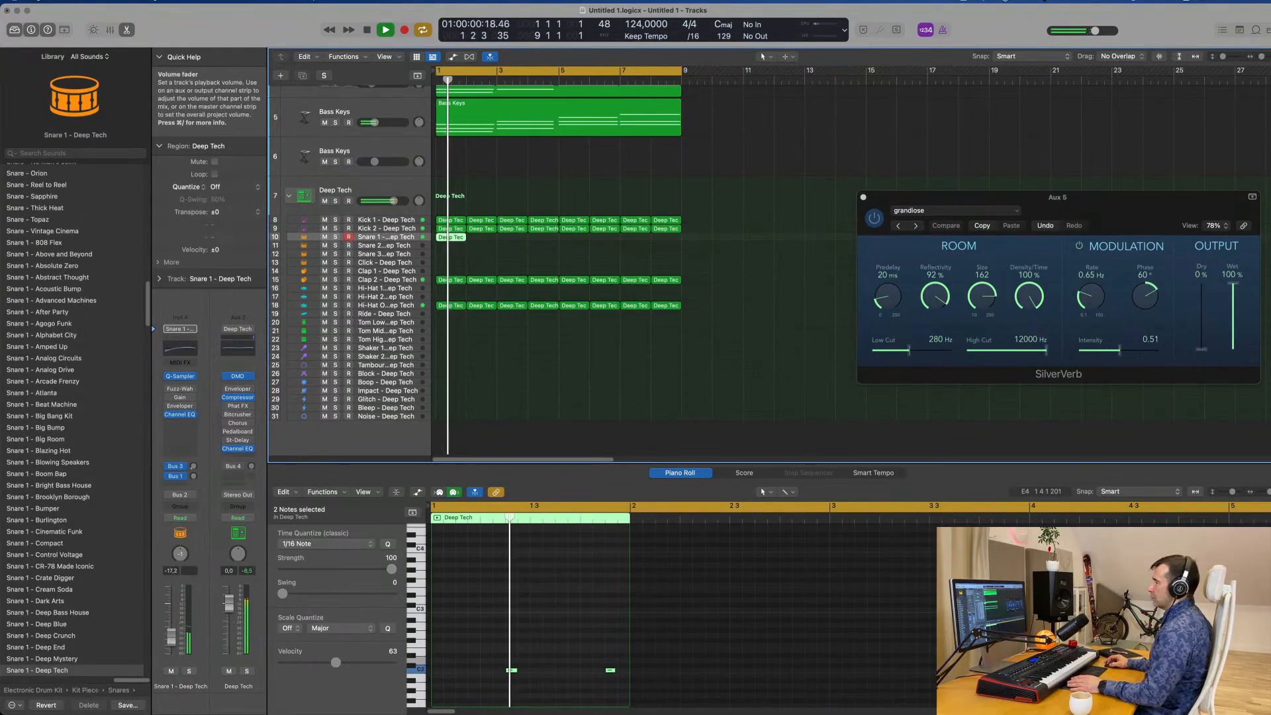
{"action": "key", "text": "space"}
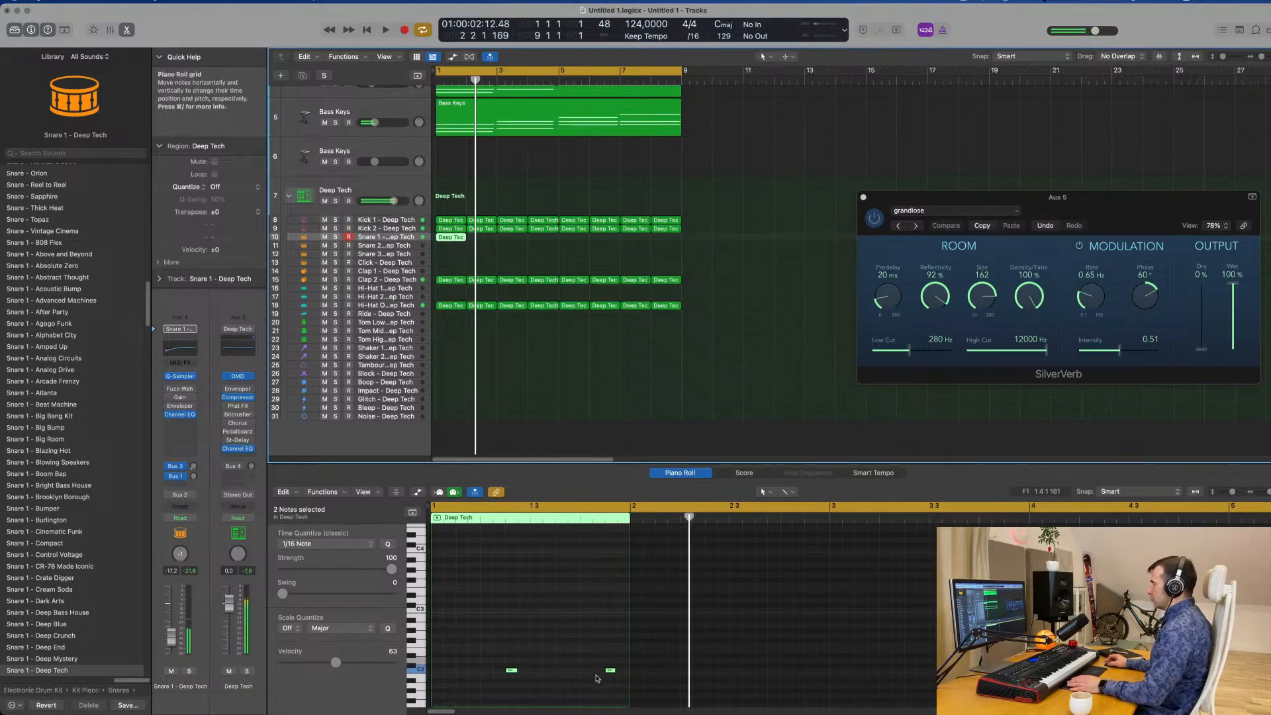
{"action": "key", "text": "space"}
{"action": "left_click_drag", "start_coordinate": [597, 658], "coordinate": [616, 687]}
{"action": "key", "text": "space"}
{"action": "key", "text": "space"}
{"action": "key", "text": "alt+Left"}
{"action": "key", "text": "alt+Left"}
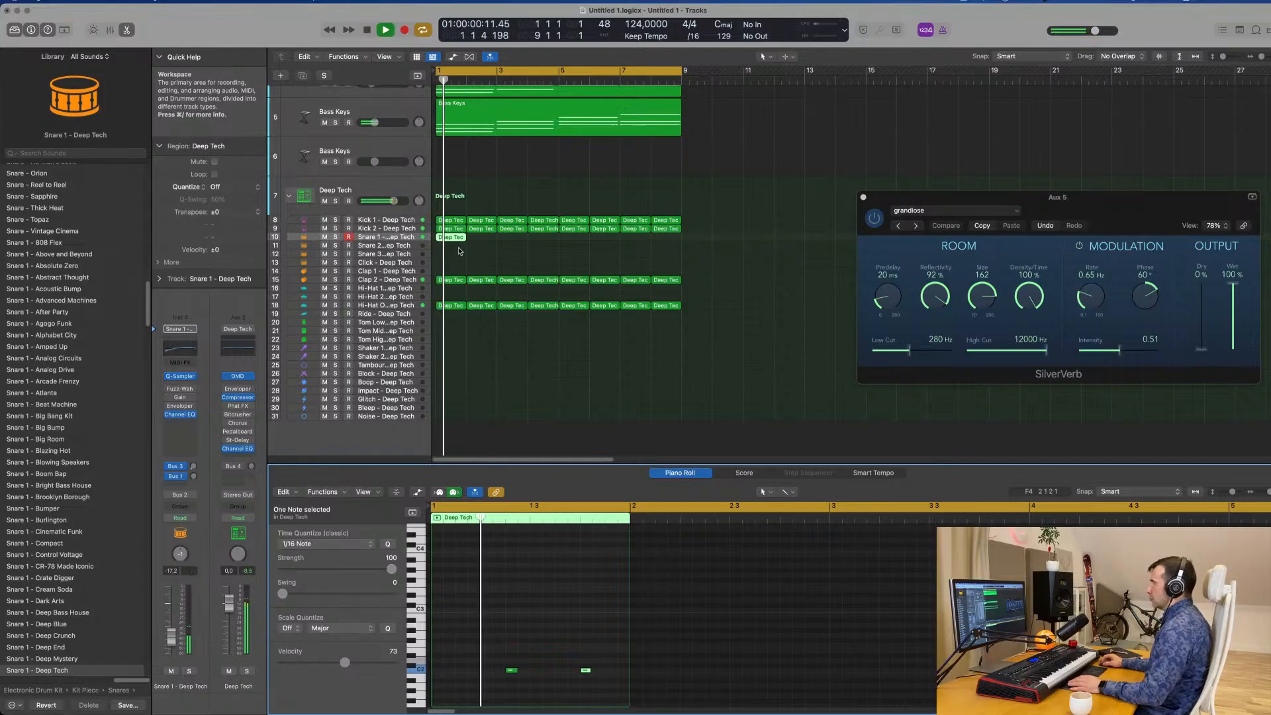
Repeat the one-bar Snare 1 region through bar 8.
{"action": "key", "text": "super+r"}
{"action": "key", "text": "super+r"}
{"action": "key", "text": "super+r"}
{"action": "key", "text": "super+r"}
{"action": "key", "text": "super+r"}
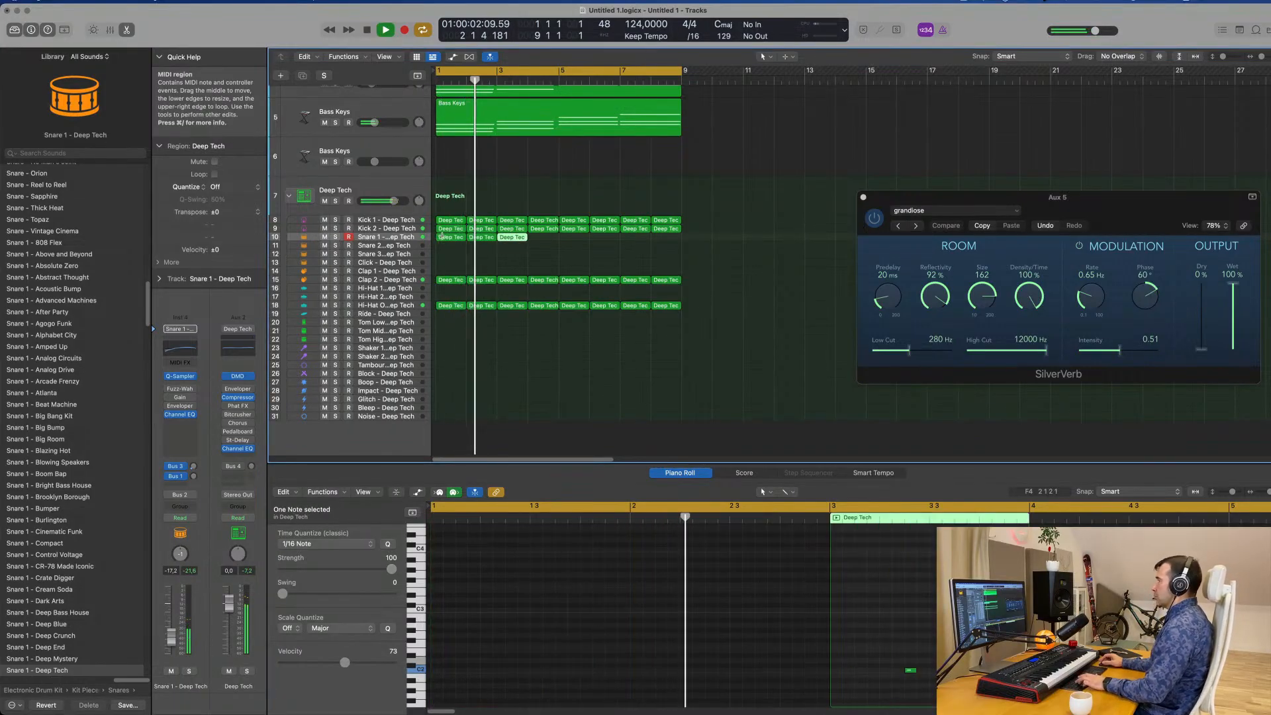
{"action": "left_click", "coordinate": [478, 259]}
Copy the bar 1 open hi-hat region to the Shaker 2 track and stop playback.
{"action": "scroll", "coordinate": [470, 305], "scroll_direction": "down", "scroll_amount": 2}
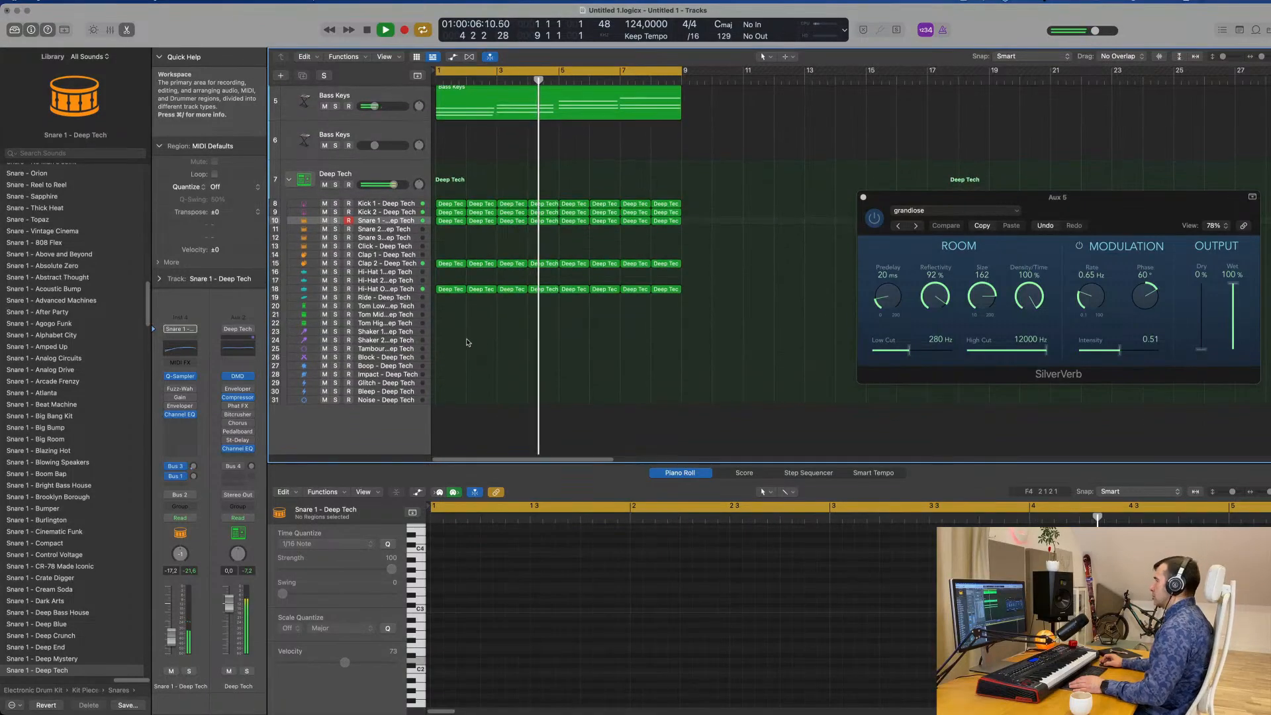
{"action": "left_click", "coordinate": [450, 291]}
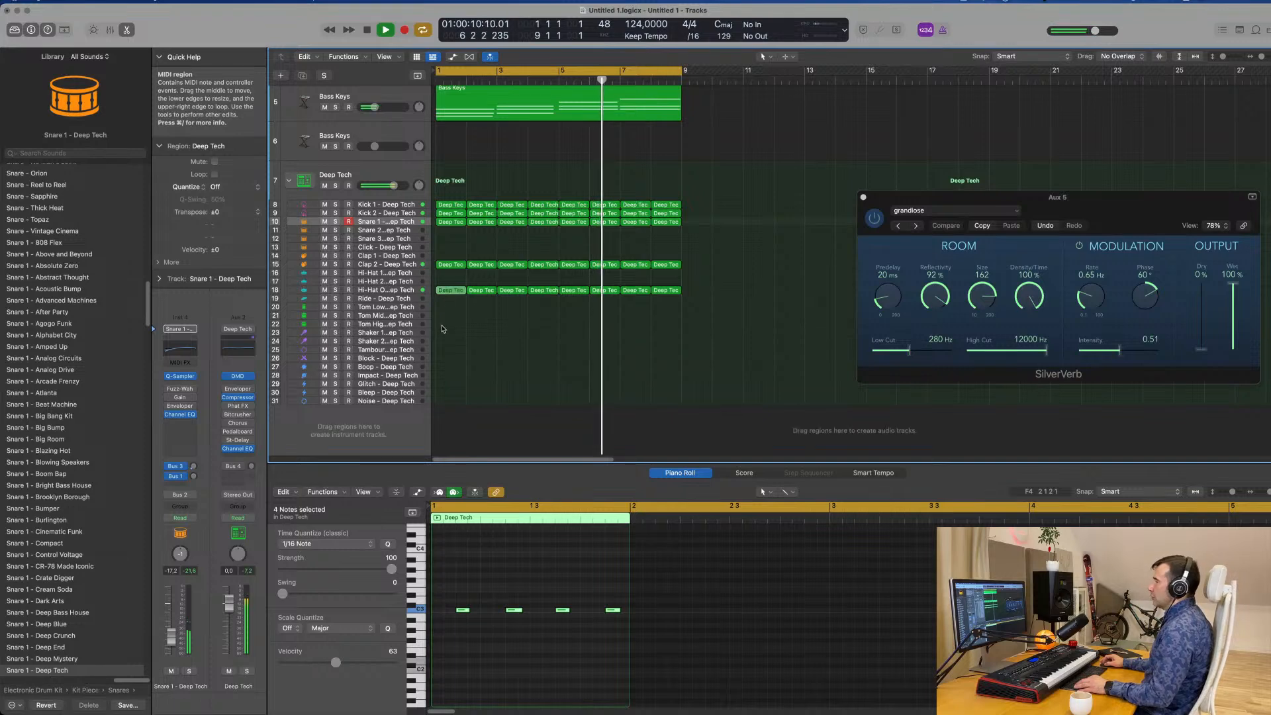
{"action": "left_click_drag", "start_coordinate": [447, 294], "coordinate": [448, 343]}
{"action": "key", "text": "space"}
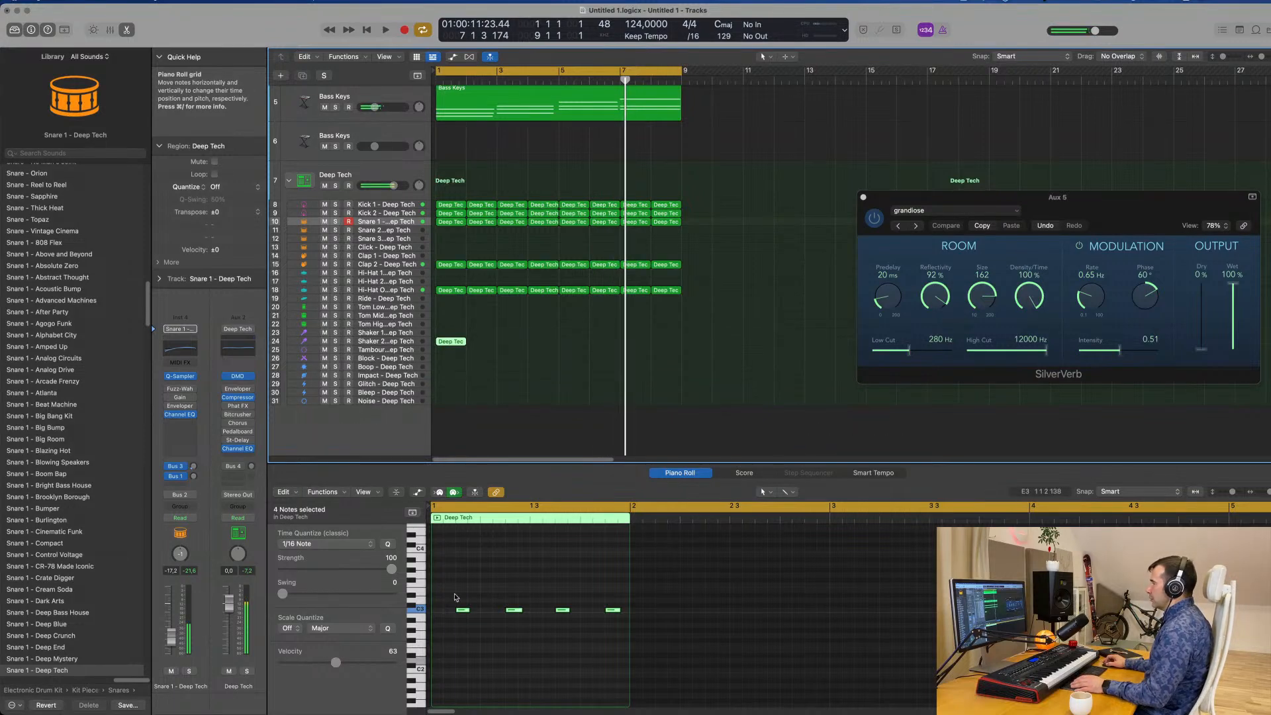
Copy and shift the four Shaker 2 notes to fill the bar with continuous sixteenth notes.
{"action": "left_click_drag", "start_coordinate": [451, 591], "coordinate": [639, 672]}
{"action": "scroll", "coordinate": [467, 617], "scroll_direction": "up", "scroll_amount": 3}
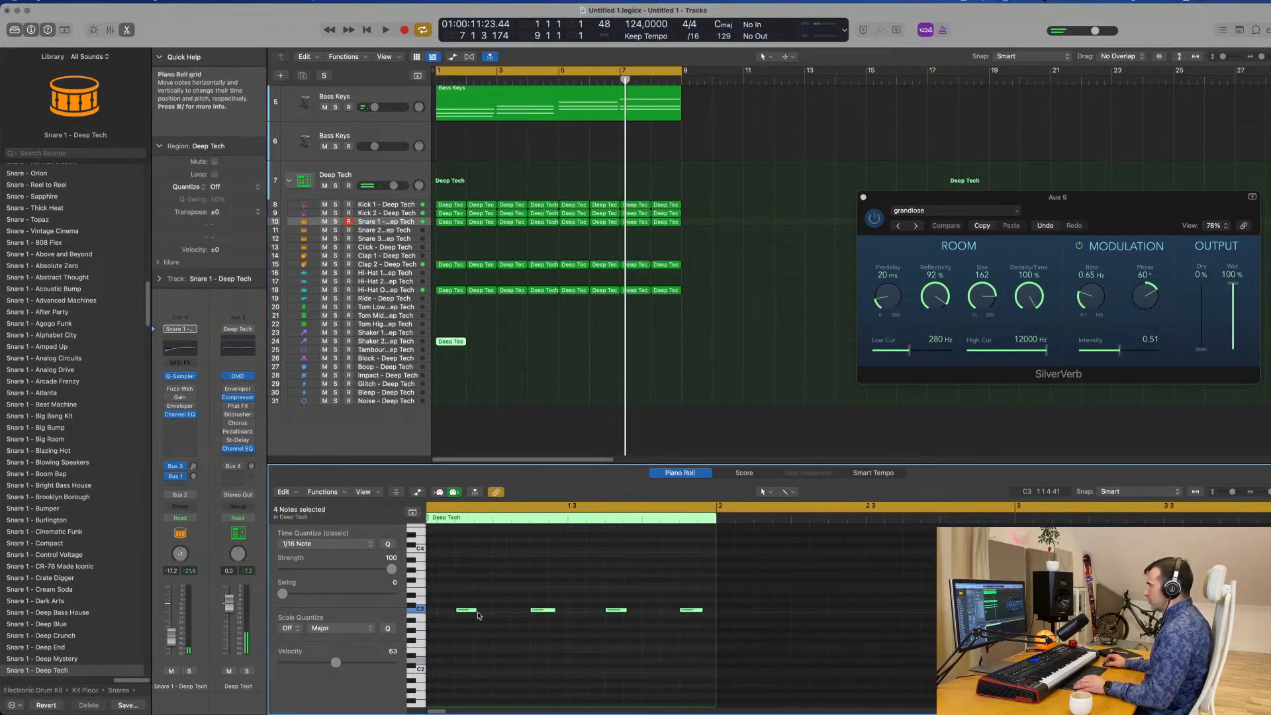
{"action": "scroll", "coordinate": [475, 613], "scroll_direction": "up", "scroll_amount": 2}
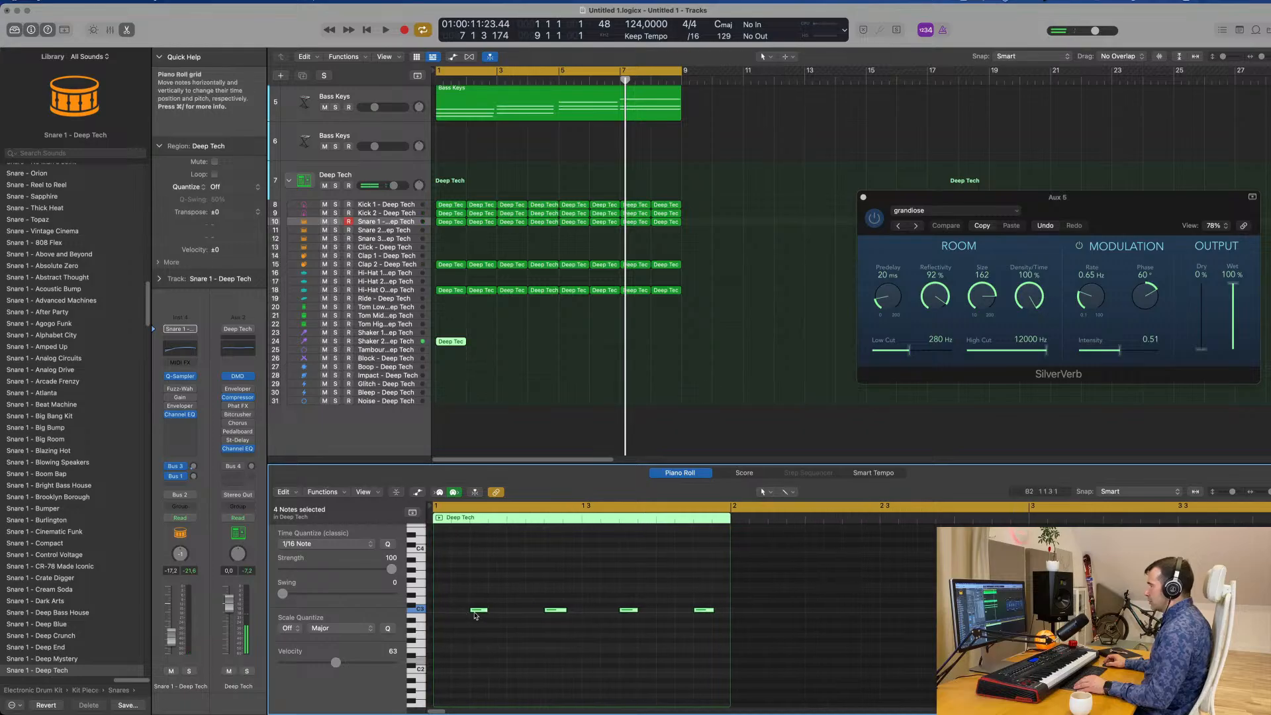
{"action": "mouse_move", "coordinate": [475, 613]}
{"action": "left_mouse_down"}
{"action": "mouse_move", "coordinate": [439, 612]}
{"action": "mouse_move", "coordinate": [498, 614]}
{"action": "left_mouse_up"}
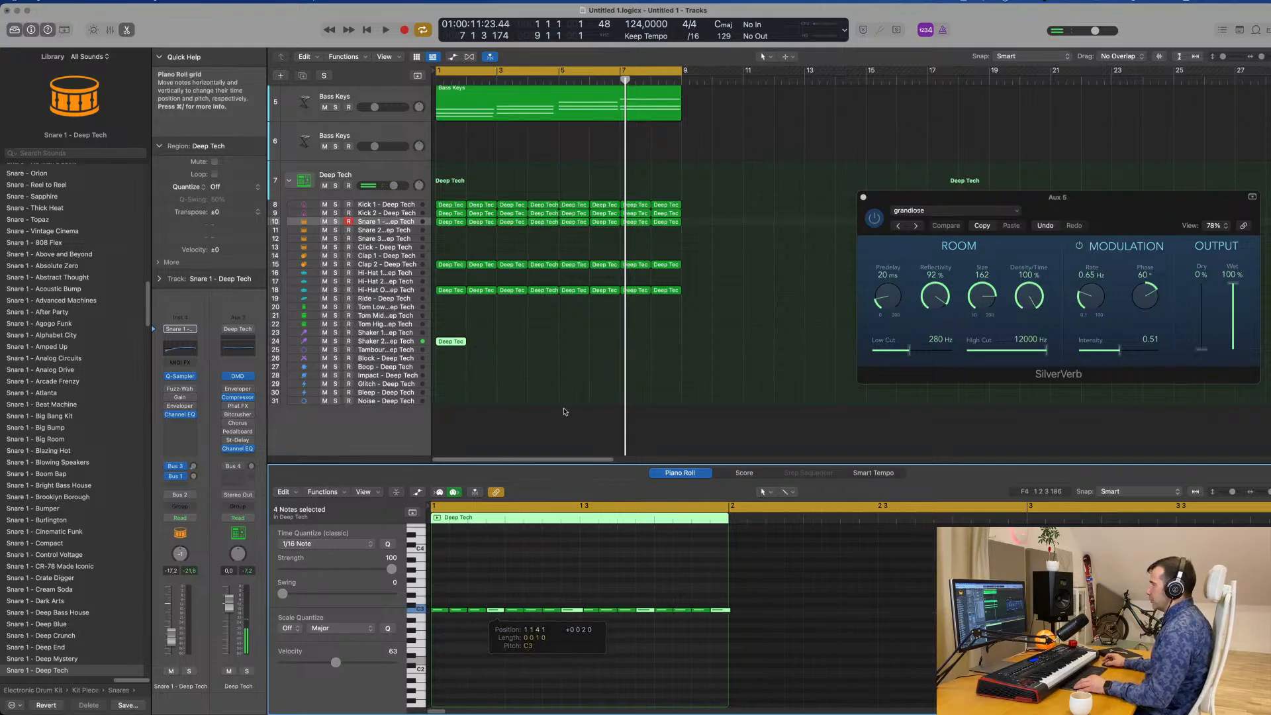
Select the Shaker 2 track and lower its volume to -29.0 dB during playback.
{"action": "left_click", "coordinate": [405, 341]}
{"action": "key", "text": "space"}
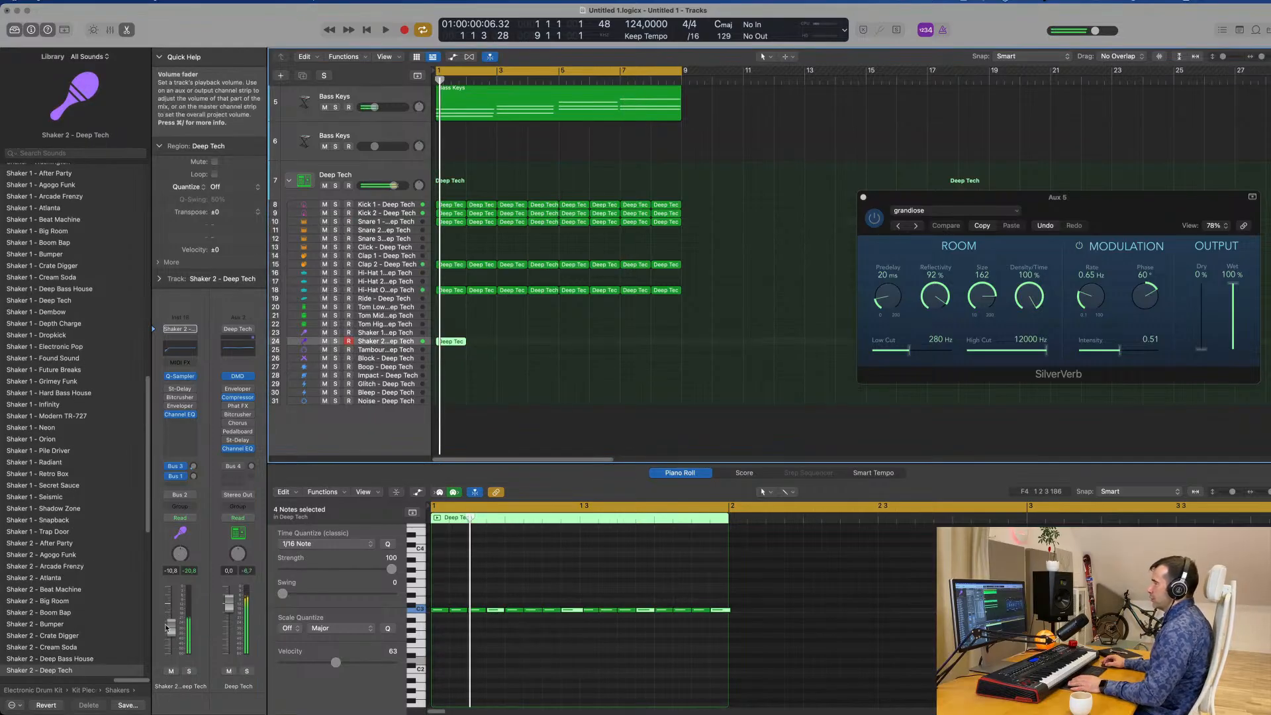
{"action": "left_click_drag", "start_coordinate": [170, 651], "coordinate": [170, 655]}
{"action": "key", "text": "space"}
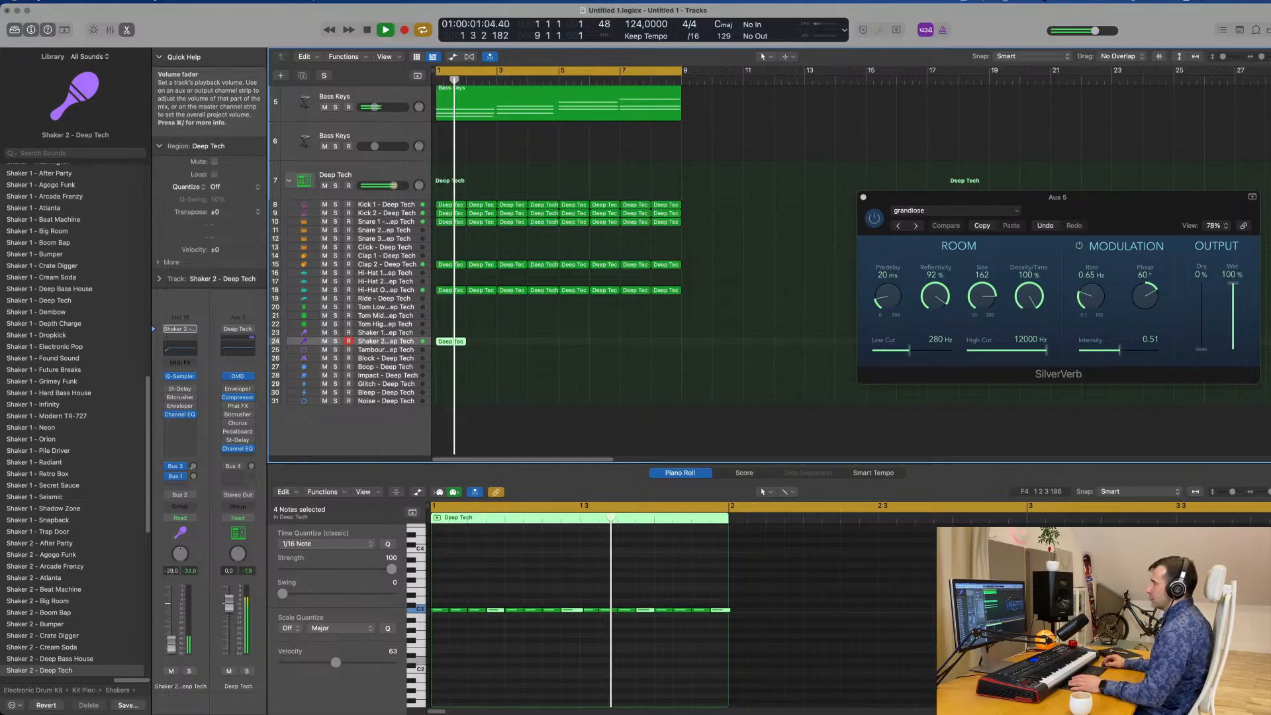
Repeat the one-bar Shaker 2 region through bar 8.
{"action": "left_click_drag", "start_coordinate": [534, 342], "coordinate": [443, 352]}
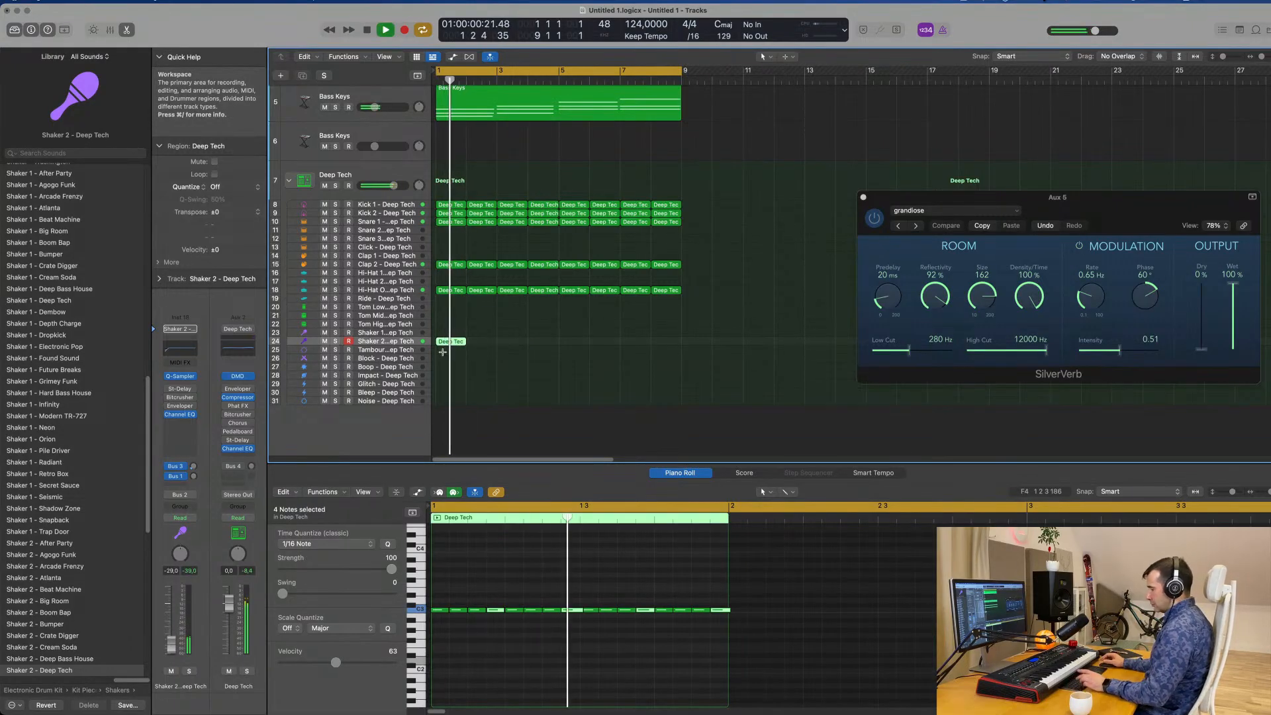
{"action": "key", "text": "super+r"}
{"action": "key", "text": "super+r"}
{"action": "key", "text": "super+r"}
{"action": "key", "text": "super+r"}
{"action": "key", "text": "super+r"}
{"action": "key", "text": "super+r"}
{"action": "key", "text": "super+r"}
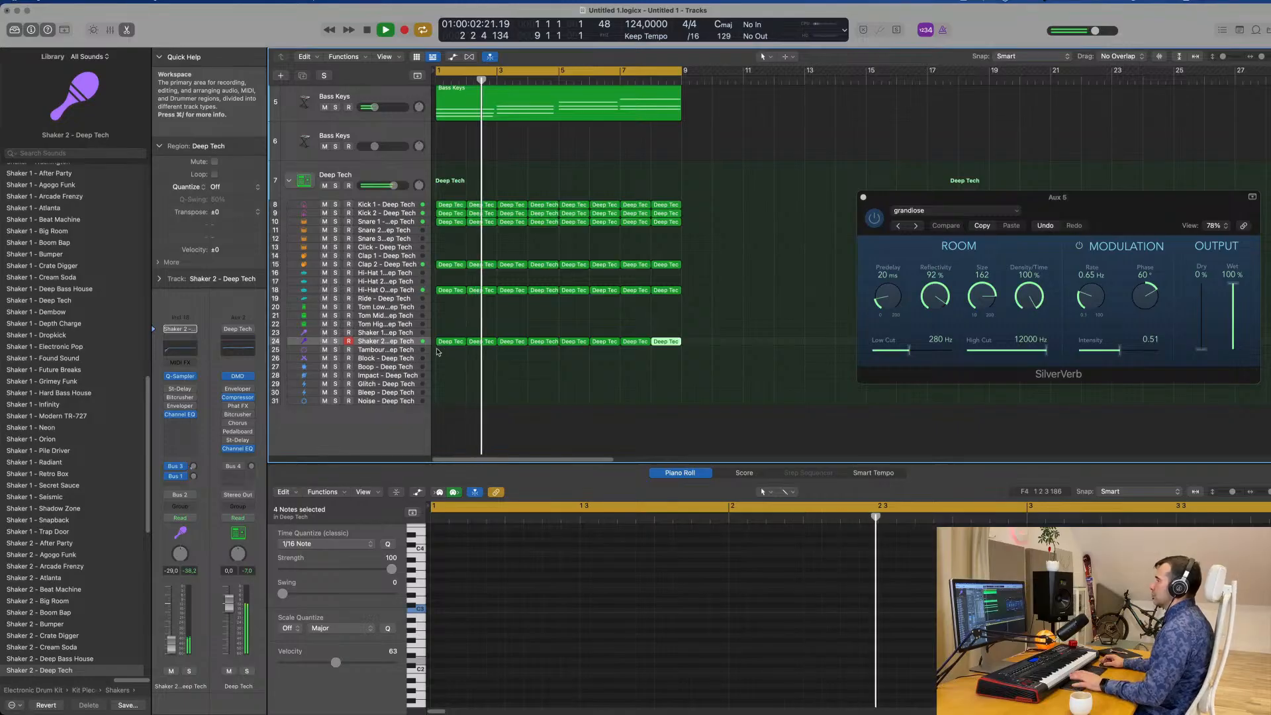
Turn on Shaker 2's Stereo Delay and set its left and right output mix to 100%.
{"action": "left_click", "coordinate": [181, 390]}
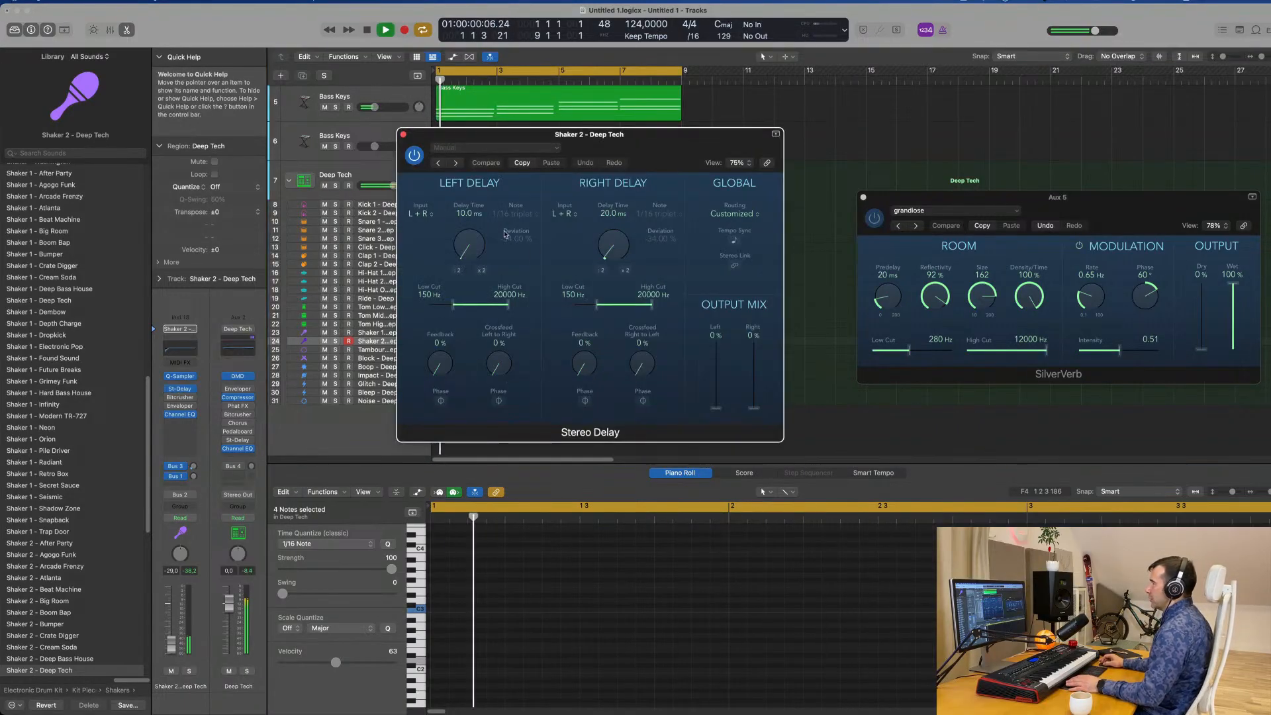
{"action": "left_click_drag", "start_coordinate": [716, 408], "coordinate": [756, 325]}
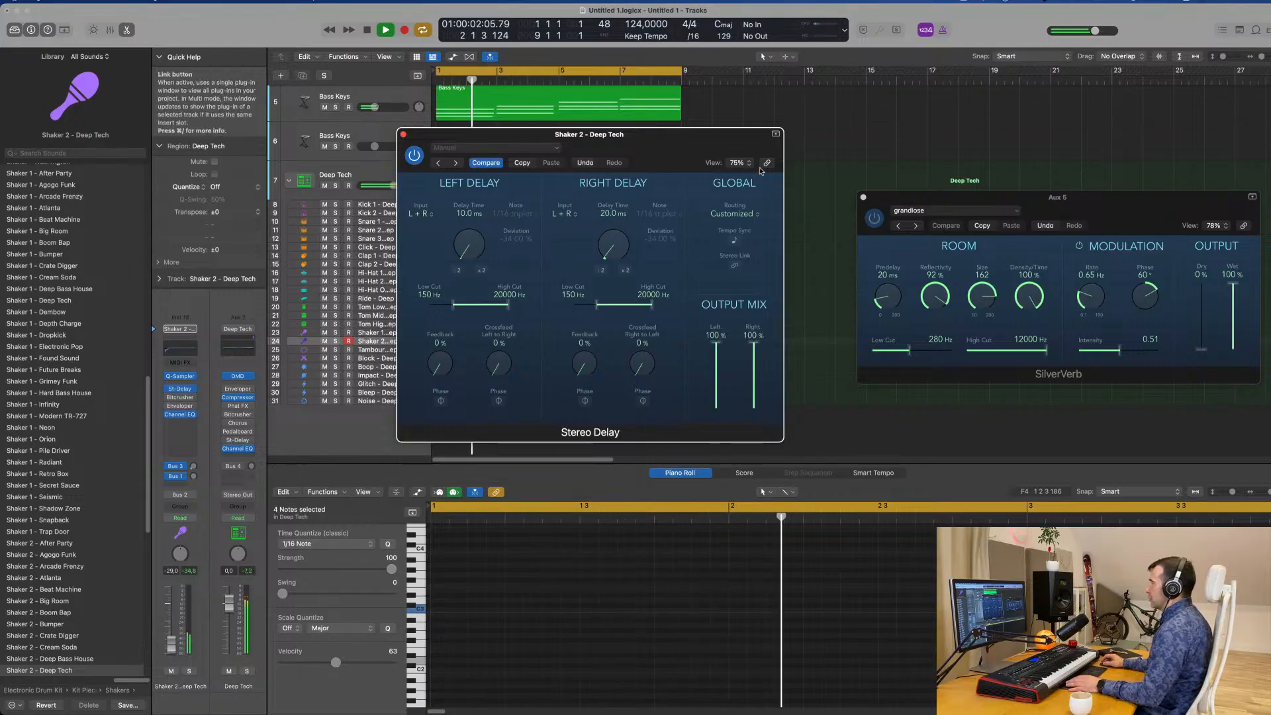
{"action": "left_click_drag", "start_coordinate": [625, 134], "coordinate": [759, 170]}
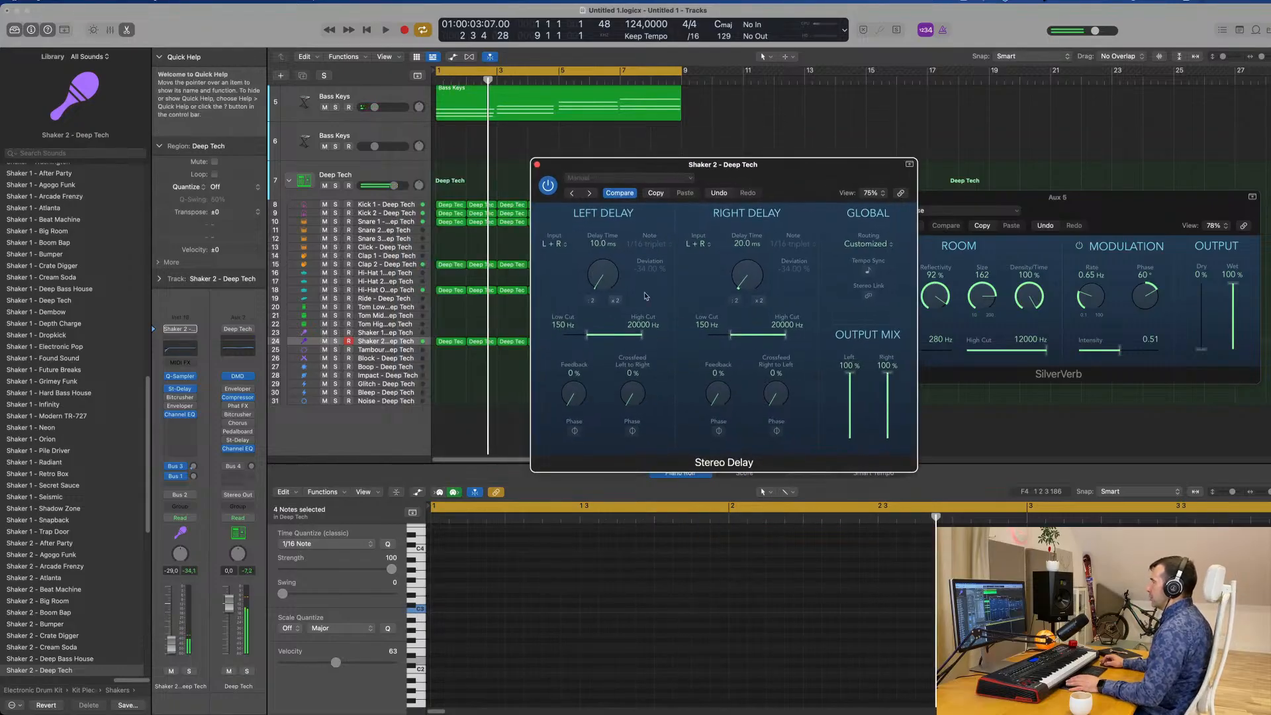
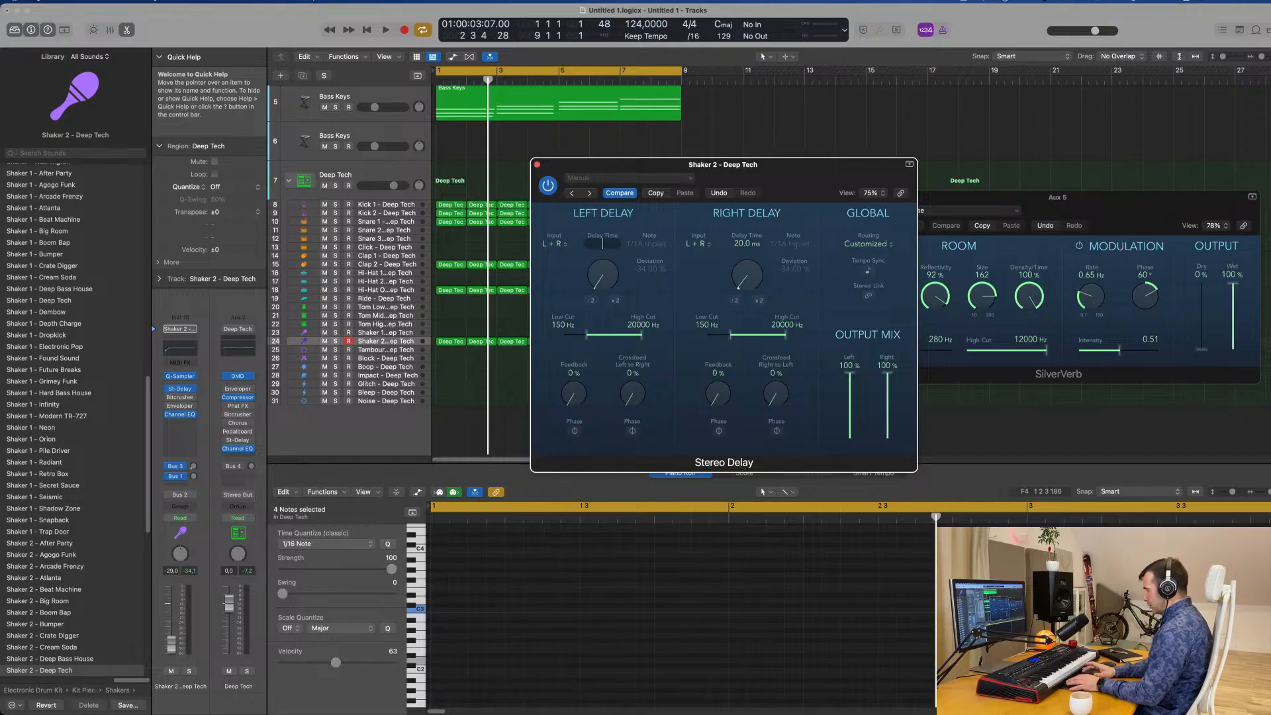
Set Shaker 2's Stereo Delay times to 5 ms for the left and 10 ms for the right, and audition the result.
{"action": "key", "text": "Return"}
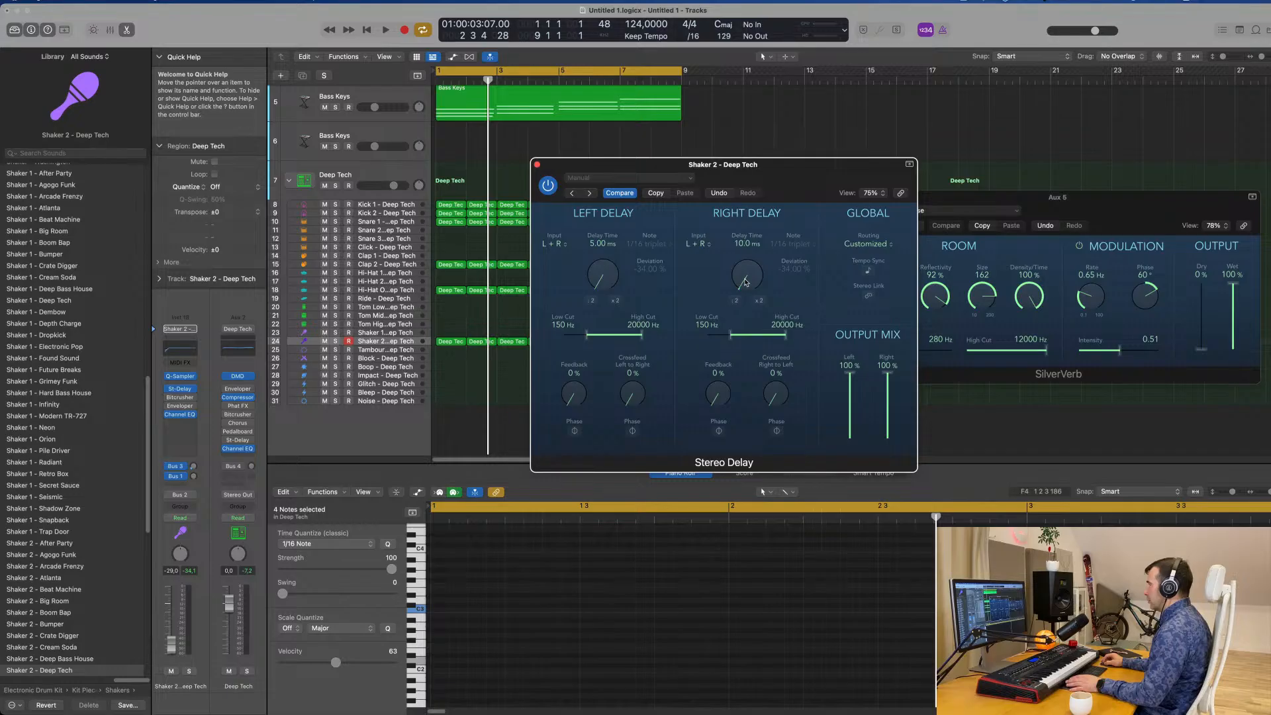
{"action": "key", "text": "space"}
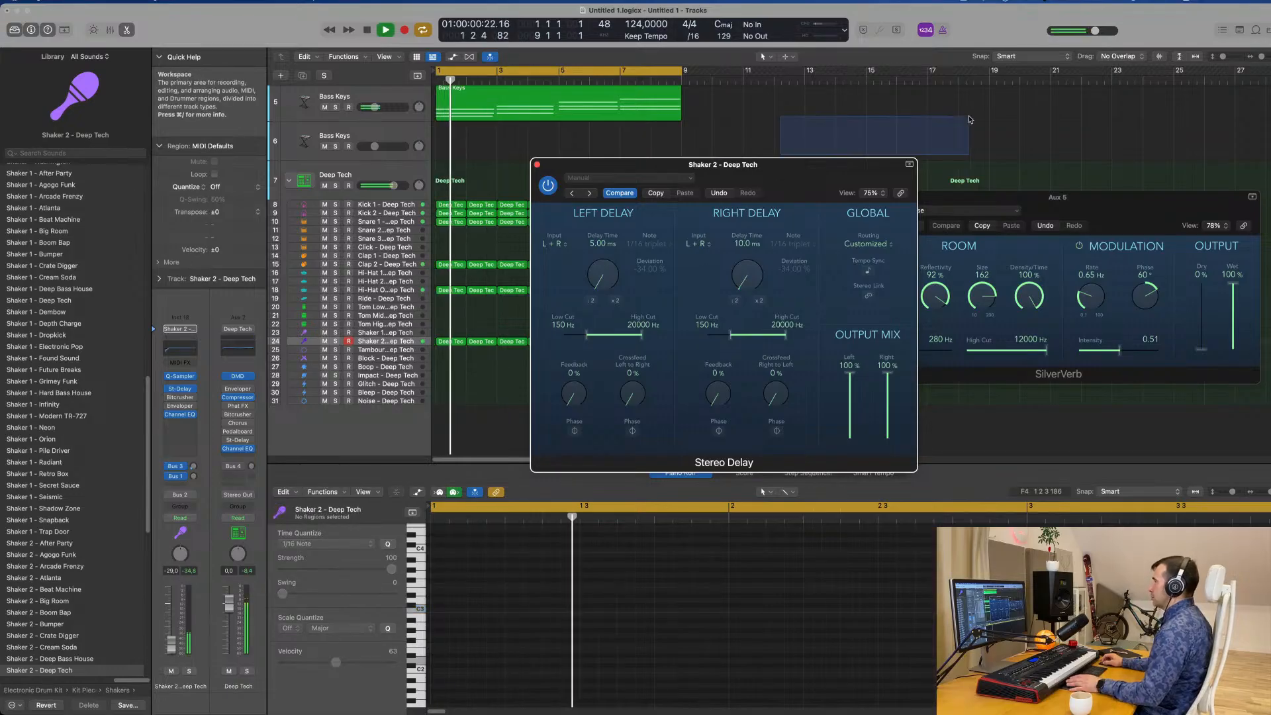
{"action": "left_click_drag", "start_coordinate": [685, 186], "coordinate": [647, 288]}
{"action": "left_click", "coordinate": [510, 286]}
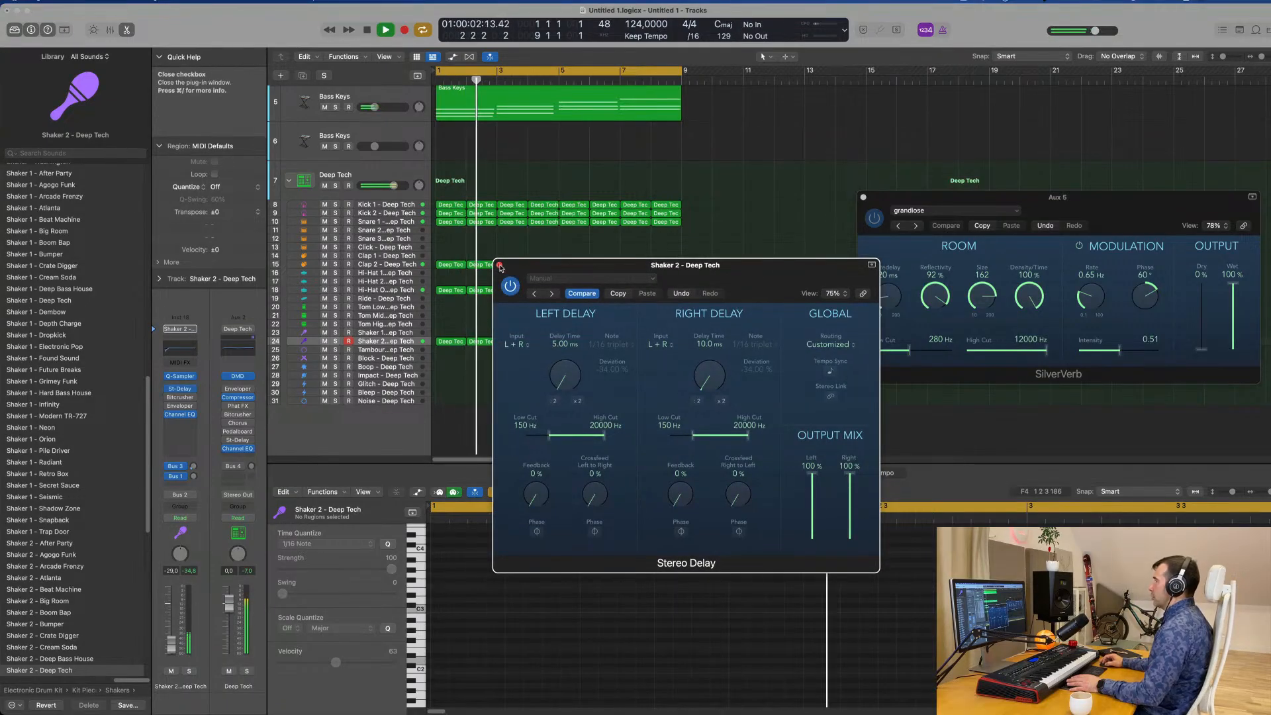
{"action": "left_click", "coordinate": [500, 265]}
Restart playback and lower the Shaker 2 track's volume to -33.0 dB.
{"action": "key", "text": "space"}
{"action": "key", "text": "space"}
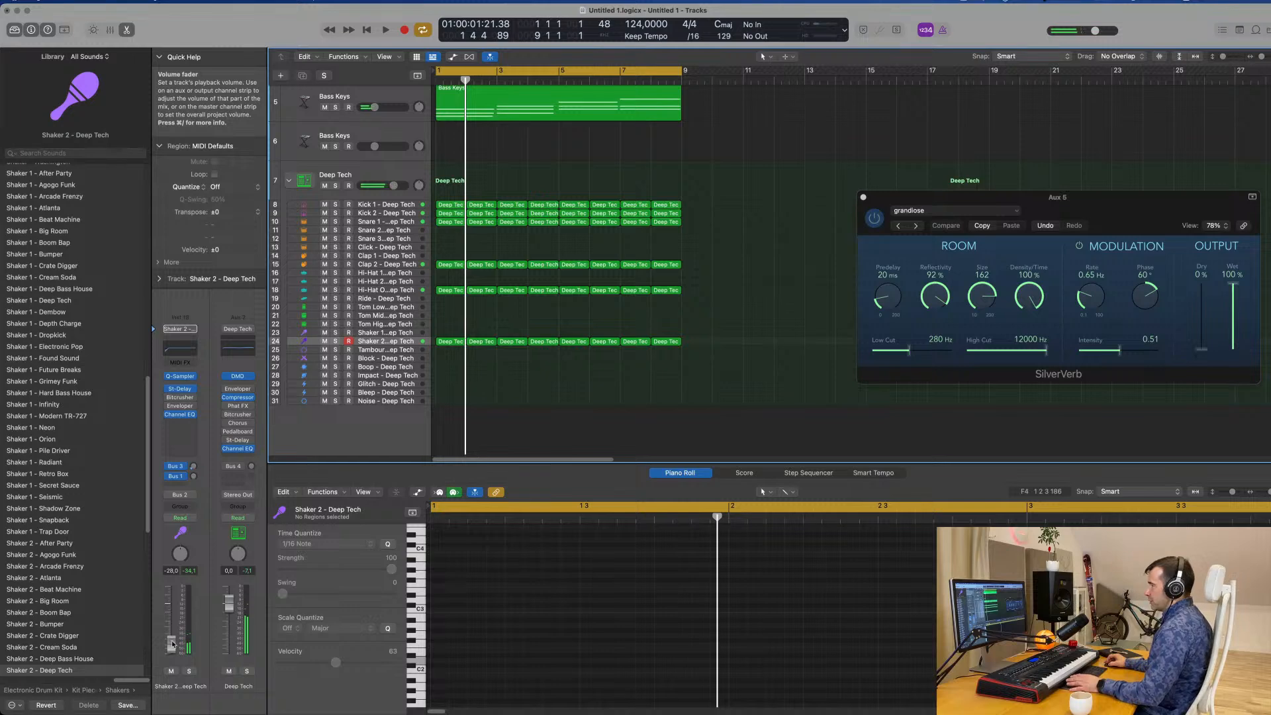
{"action": "left_click_drag", "start_coordinate": [172, 643], "coordinate": [174, 647]}
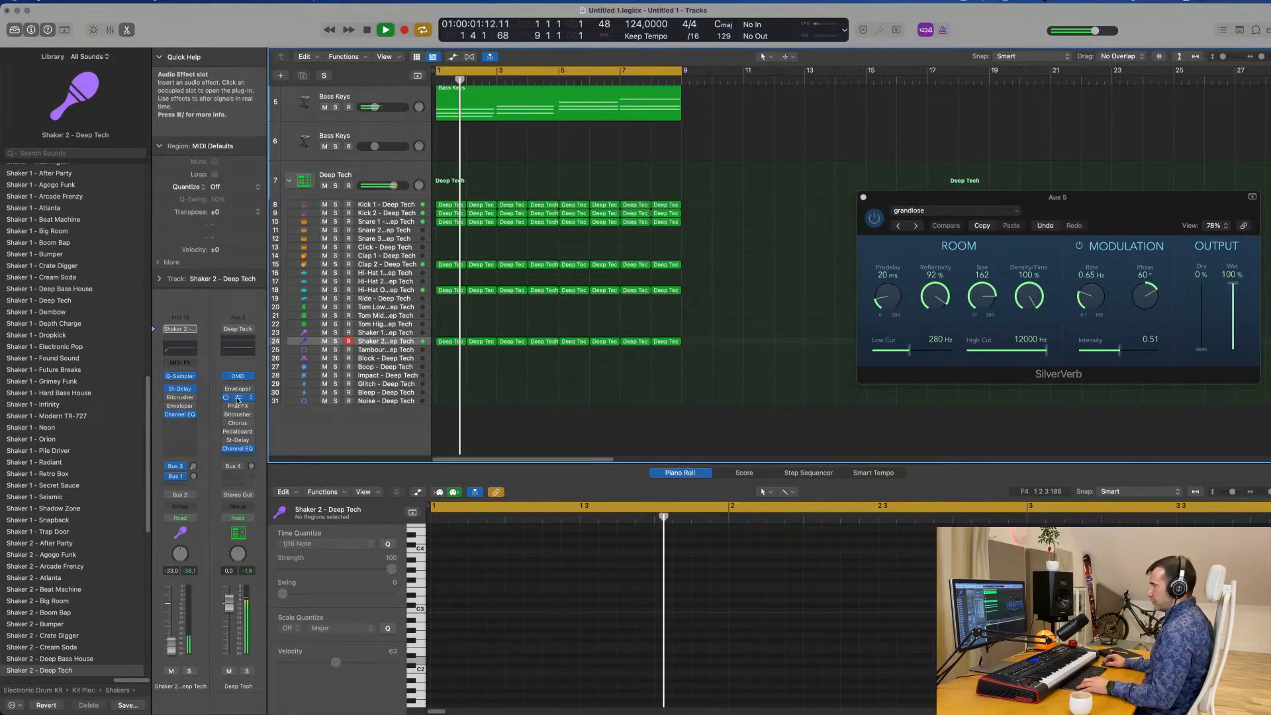
Add a Compressor to Shaker 2 sidechained from Kick 1 - Deep Tech (Inst 2) and lower its threshold during playback.
{"action": "left_click", "coordinate": [178, 433]}
{"action": "key", "text": "space"}
{"action": "left_click", "coordinate": [858, 149]}
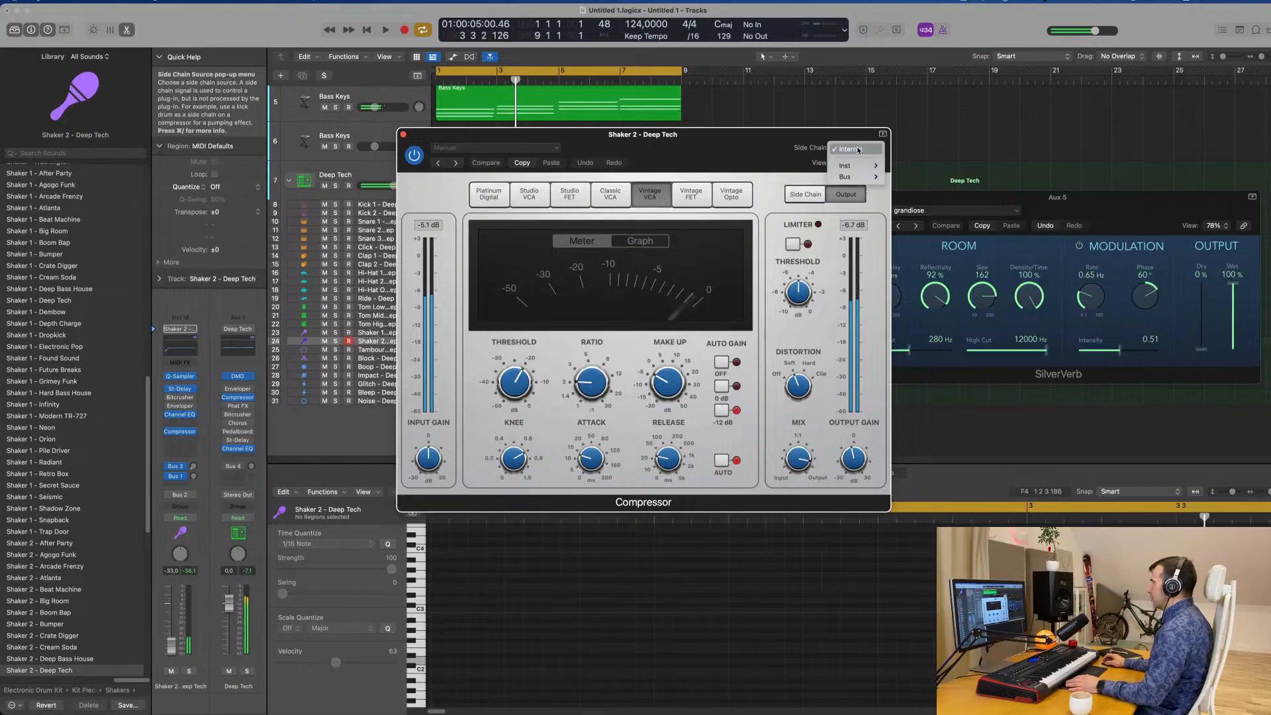
{"action": "mouse_move", "coordinate": [863, 175]}
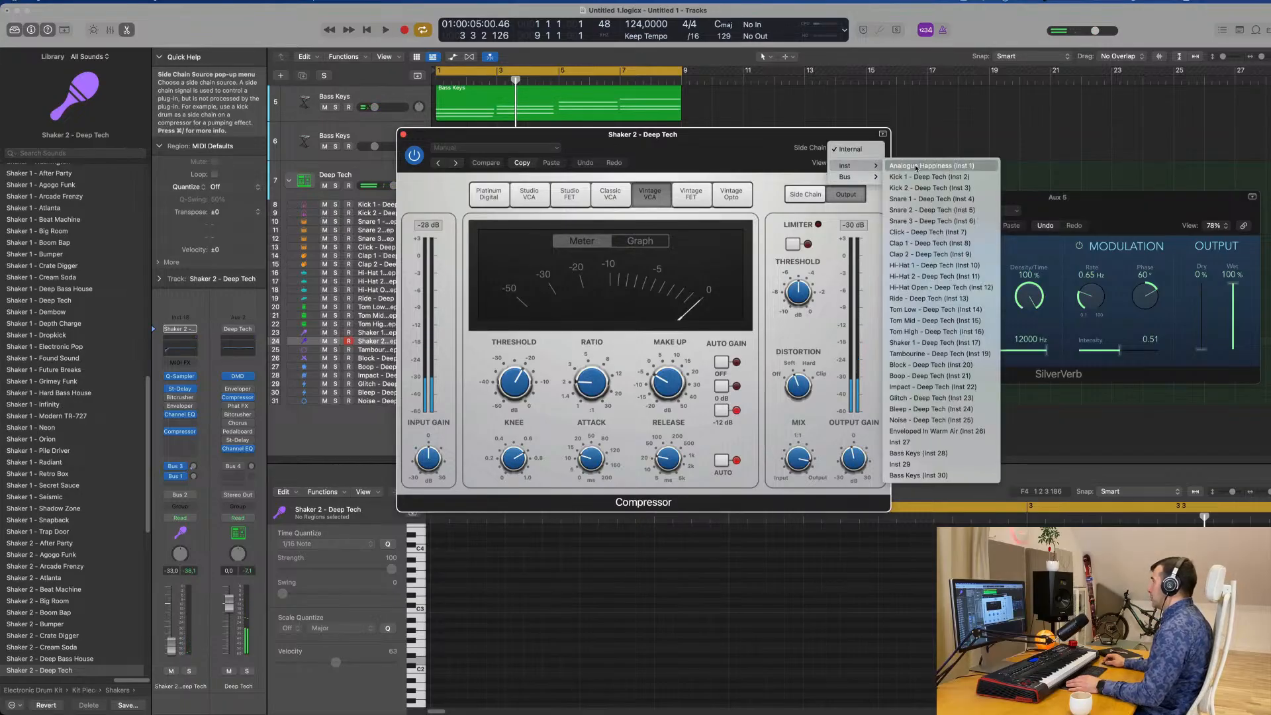
{"action": "left_click", "coordinate": [916, 178]}
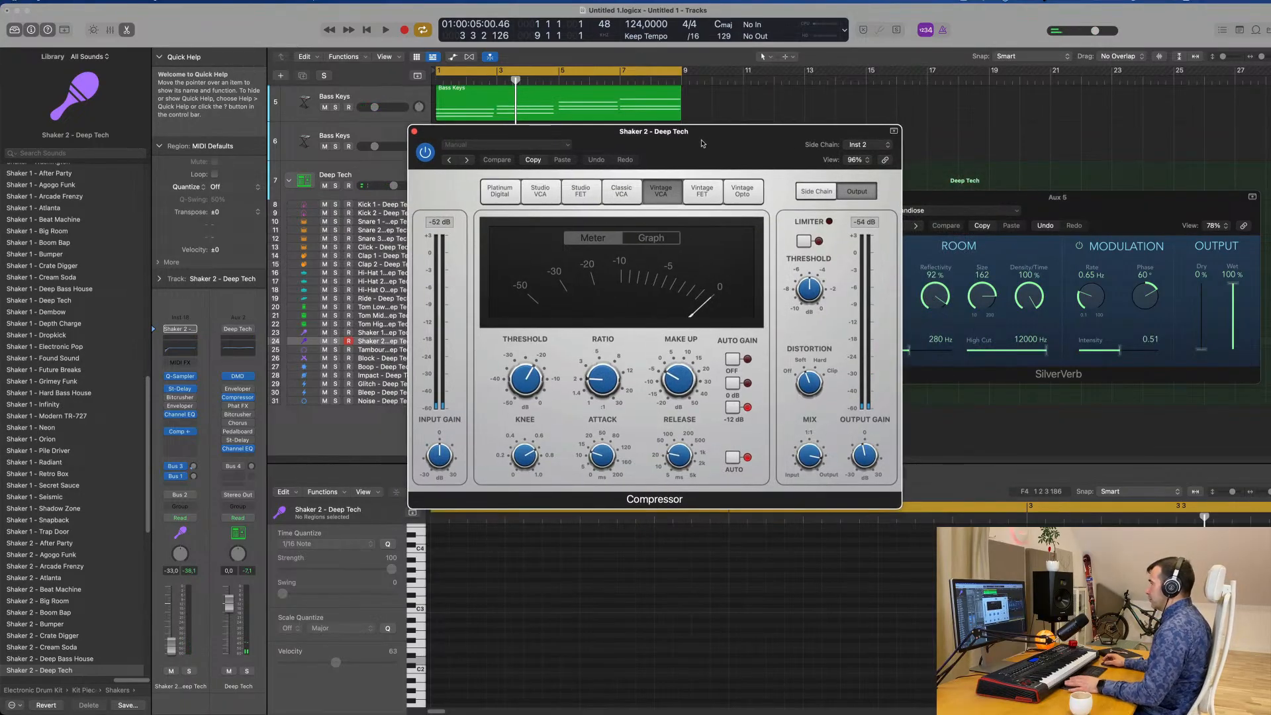
{"action": "key", "text": "space"}
{"action": "left_click_drag", "start_coordinate": [522, 382], "coordinate": [524, 424]}
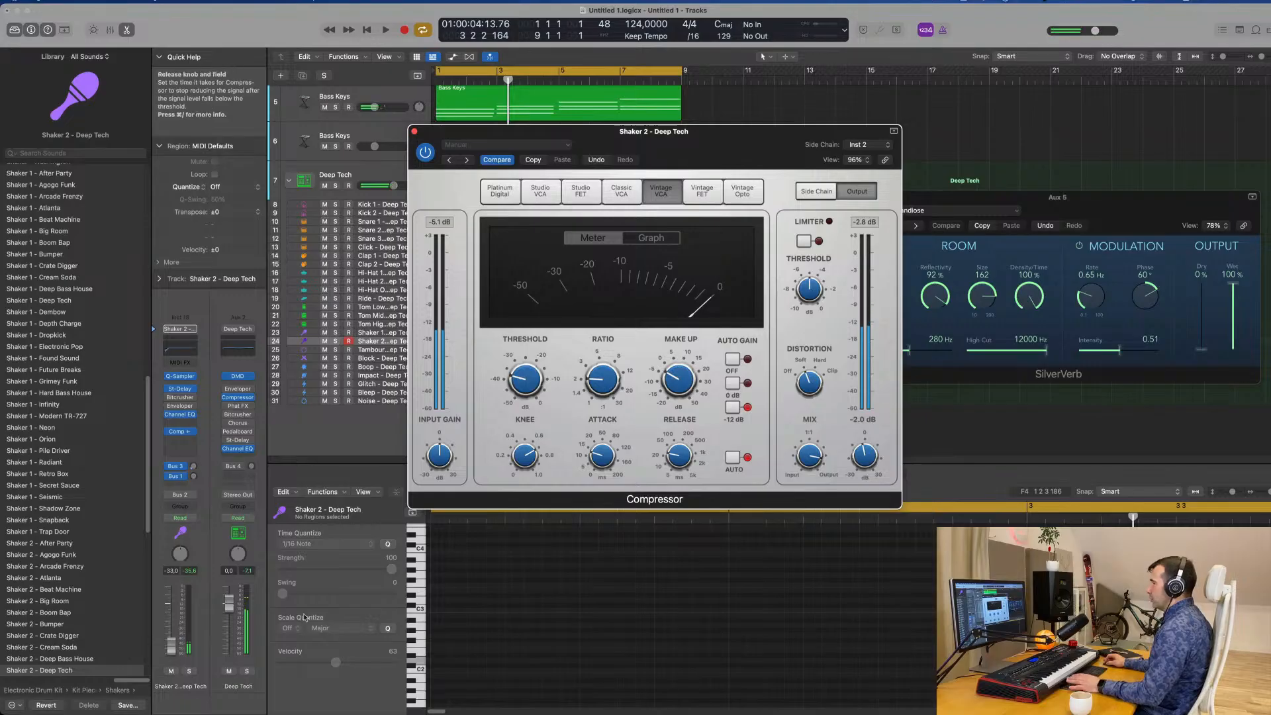
Lower Shaker 2's volume to -42.0 dB and move its Channel EQ low cut to 4080 Hz.
{"action": "left_click_drag", "start_coordinate": [171, 641], "coordinate": [171, 647]}
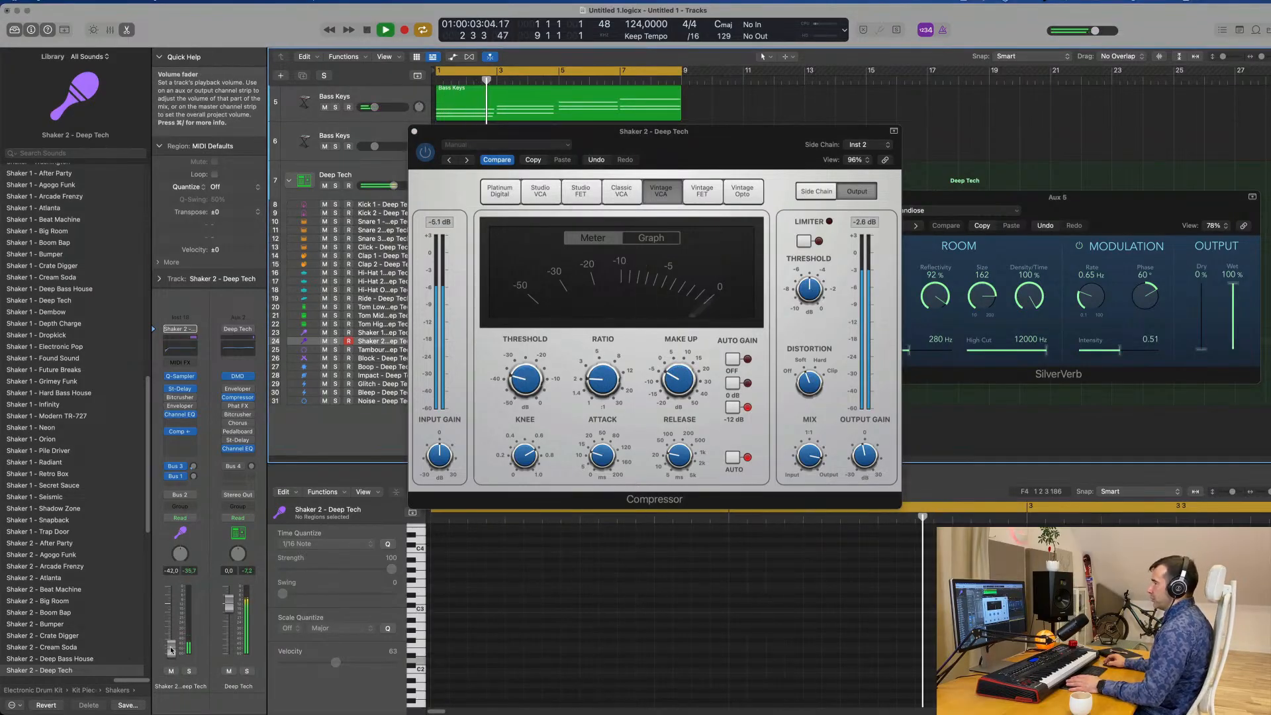
{"action": "left_click", "coordinate": [185, 349]}
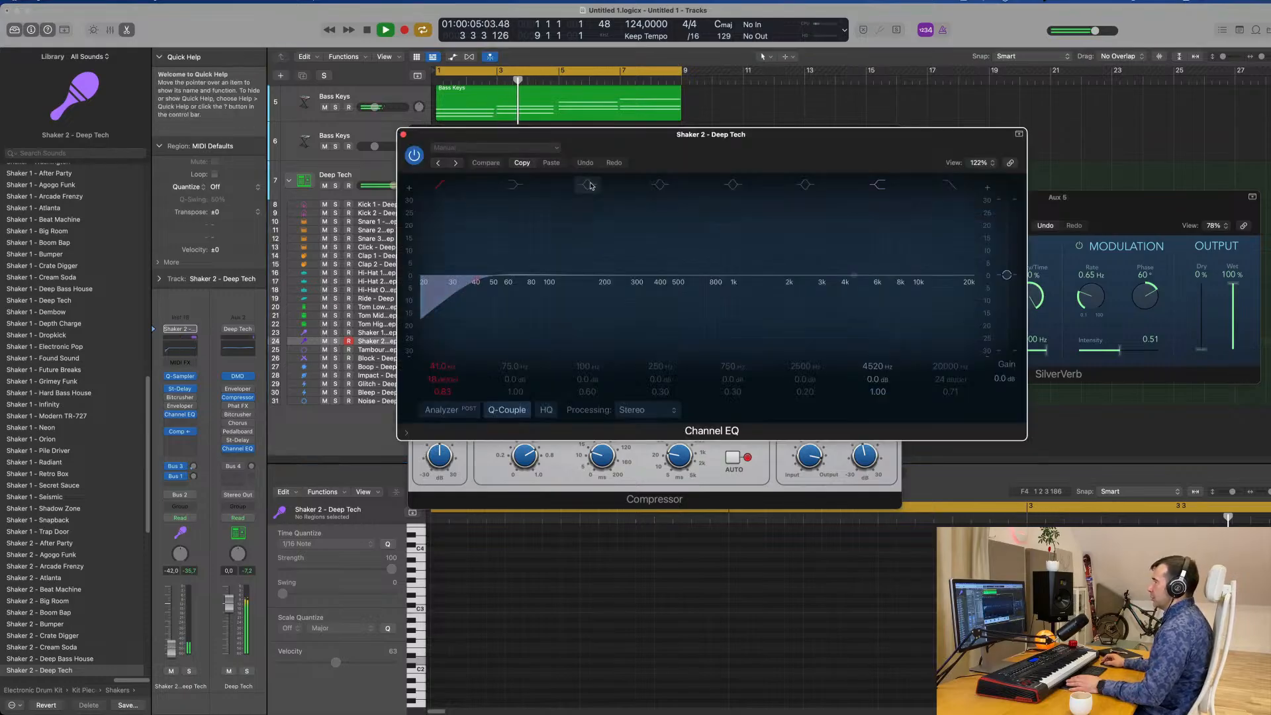
{"action": "left_click_drag", "start_coordinate": [463, 267], "coordinate": [841, 272]}
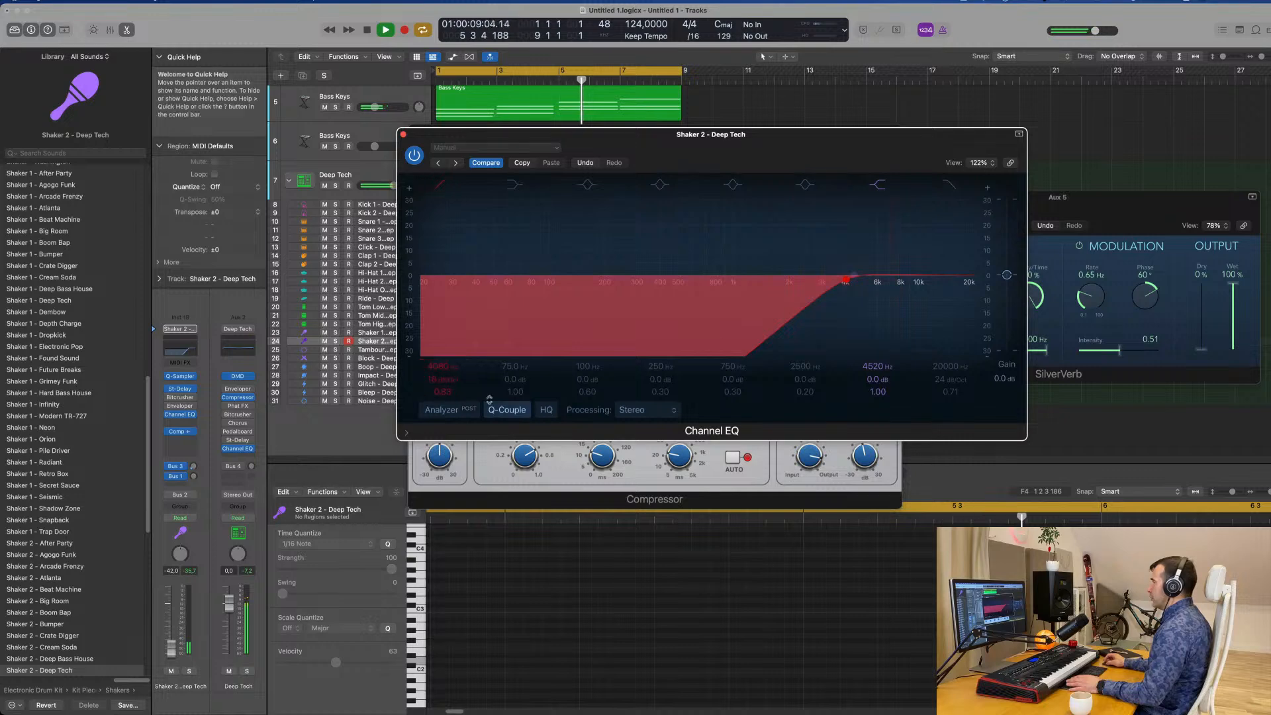
{"action": "left_click", "coordinate": [403, 135]}
Set Shaker 2's volume to -41.0 dB and close its Compressor window.
{"action": "left_click_drag", "start_coordinate": [172, 649], "coordinate": [172, 647]}
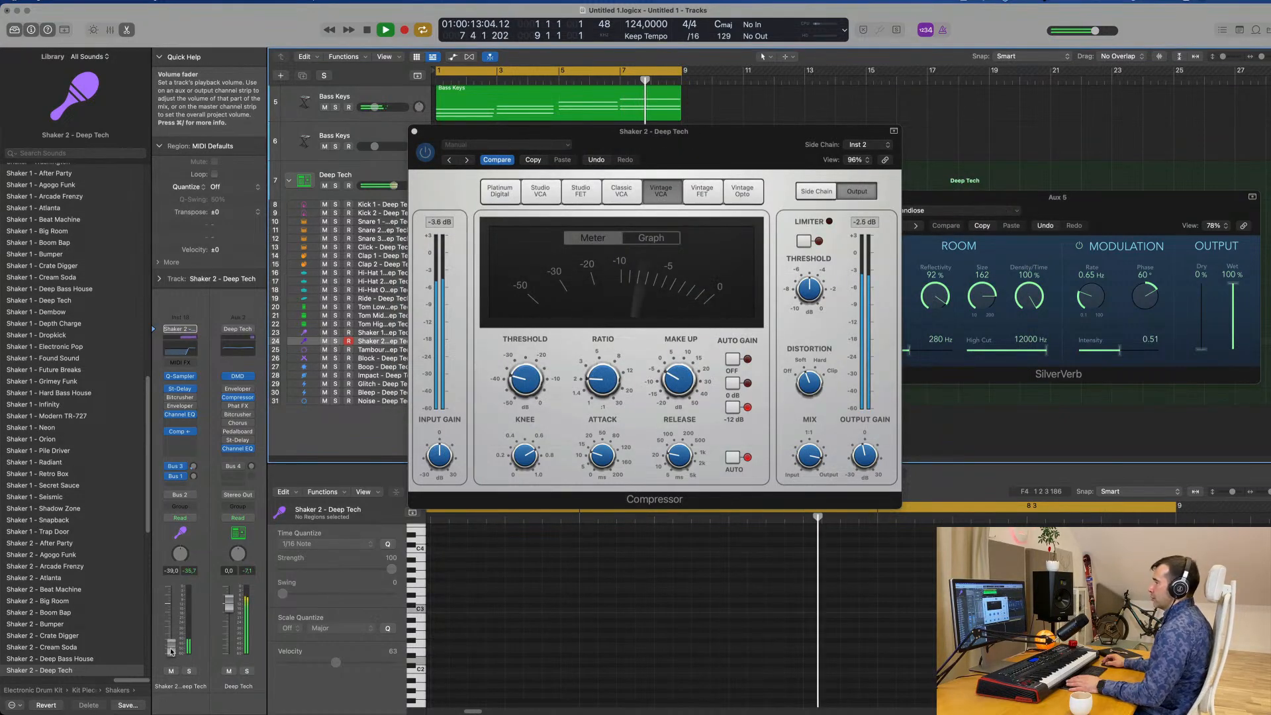
{"action": "left_click_drag", "start_coordinate": [416, 132], "coordinate": [379, 171]}
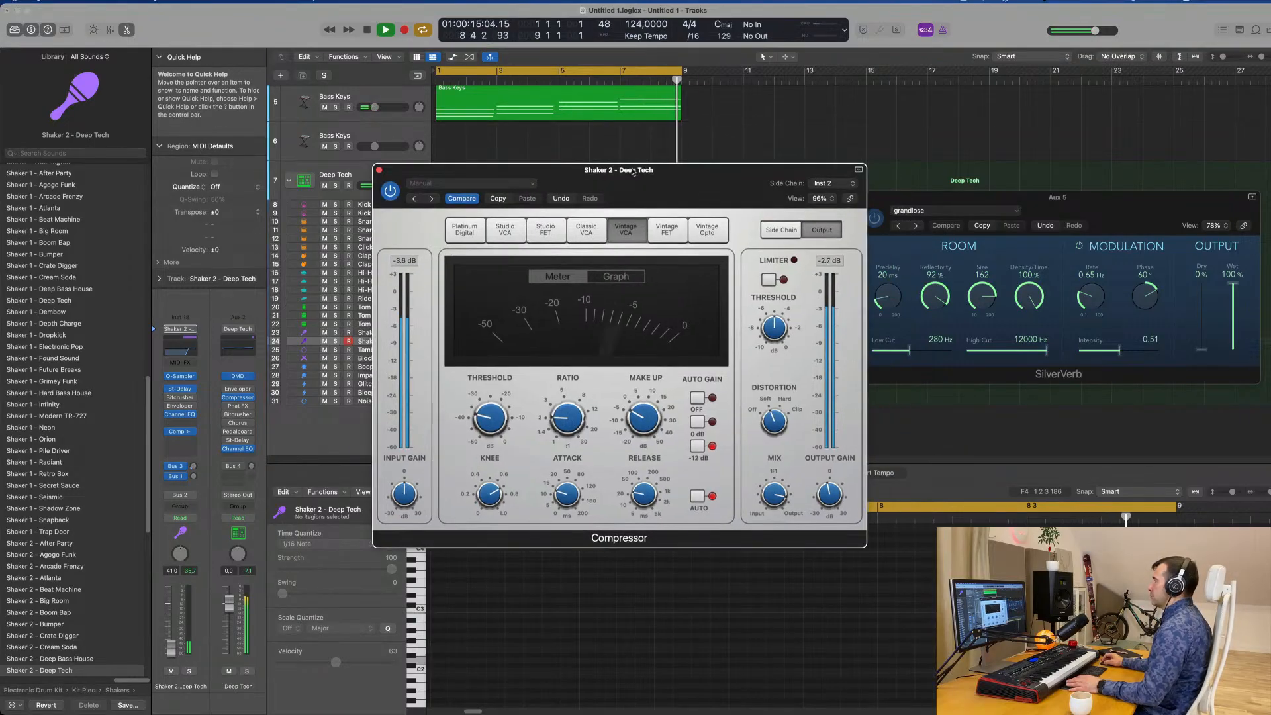
{"action": "left_click", "coordinate": [379, 170]}
Load the Water Keys preset in Alchemy on the empty Bass Keys track 6.
{"action": "scroll", "coordinate": [748, 192], "scroll_direction": "up", "scroll_amount": 5}
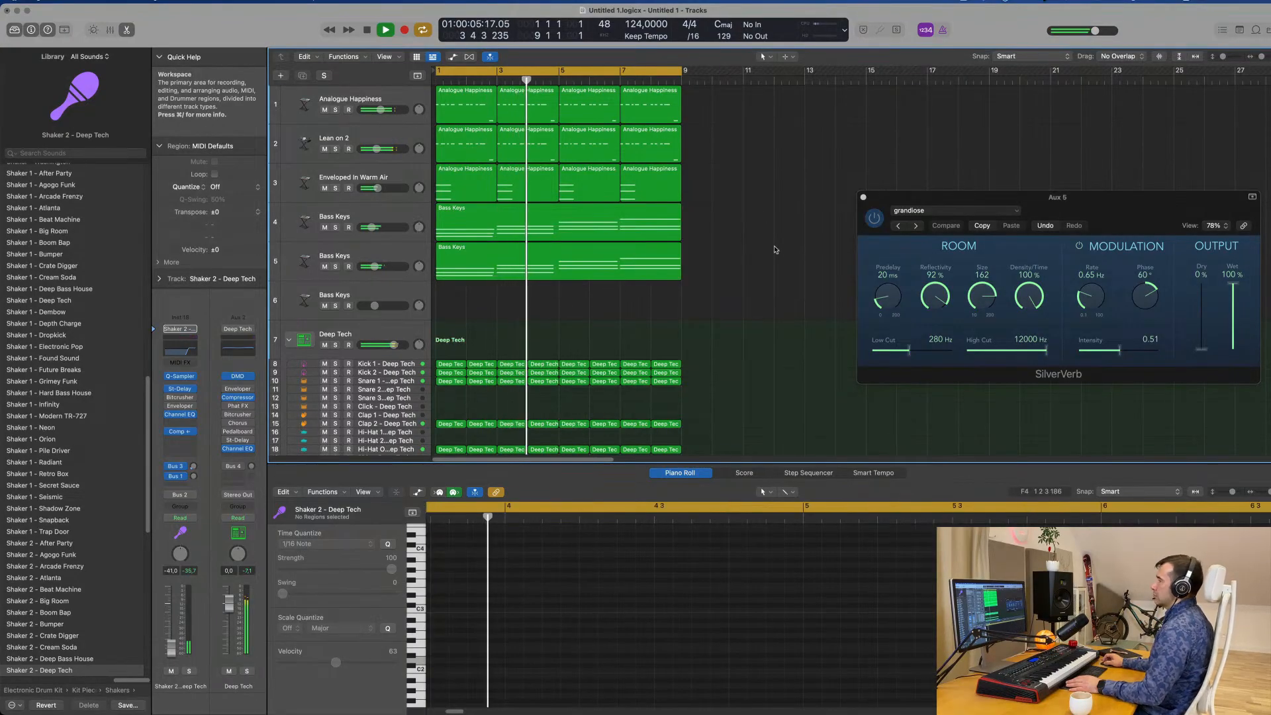
{"action": "left_click", "coordinate": [392, 294]}
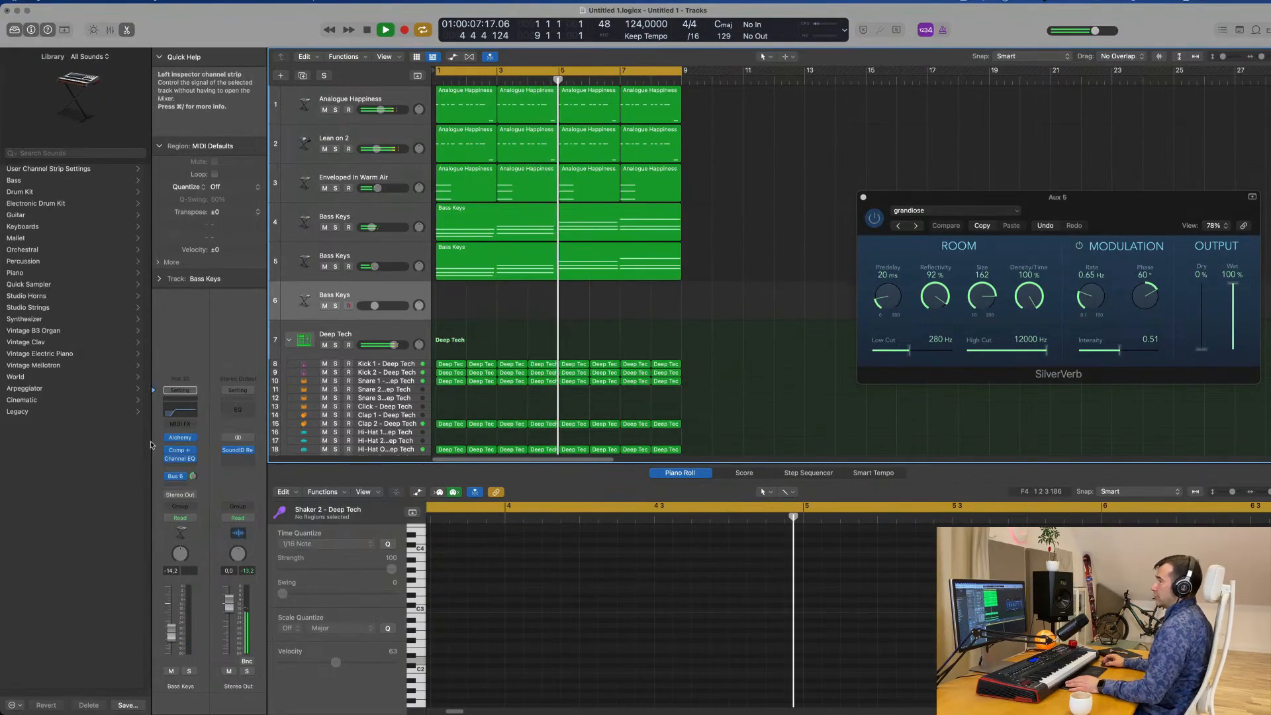
{"action": "left_click", "coordinate": [180, 440]}
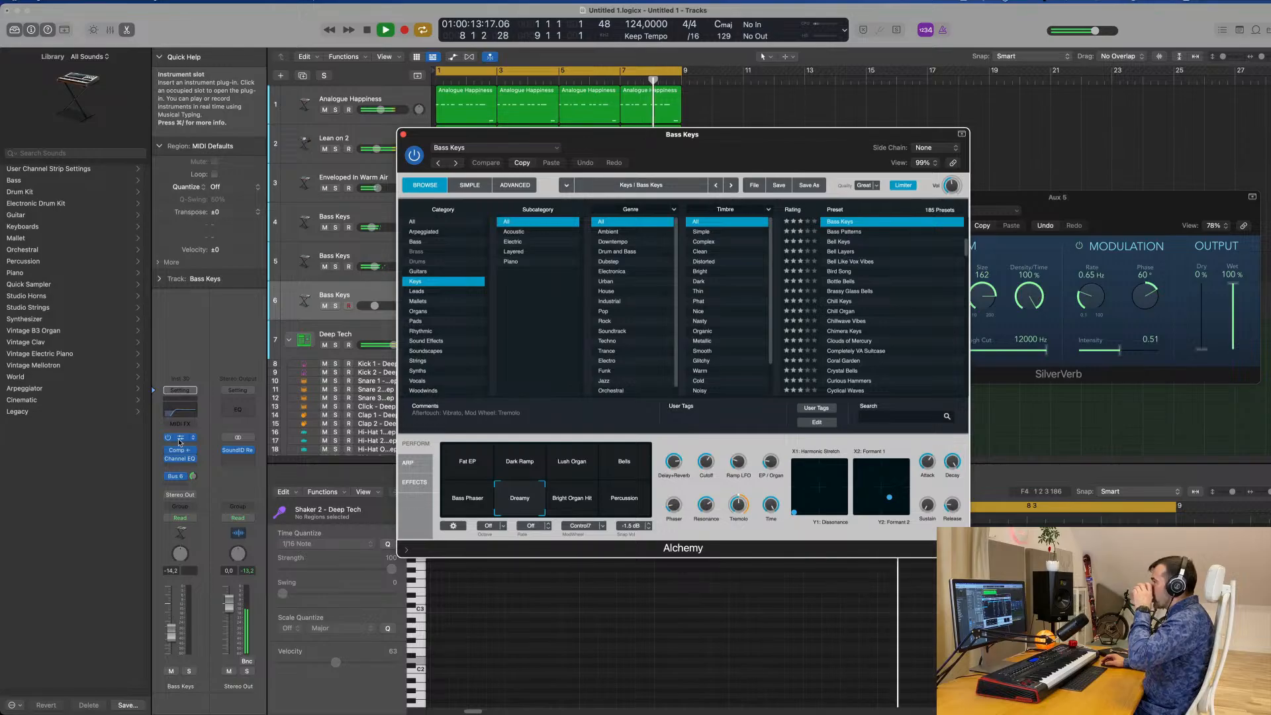
{"action": "scroll", "coordinate": [891, 311], "scroll_direction": "down", "scroll_amount": 20}
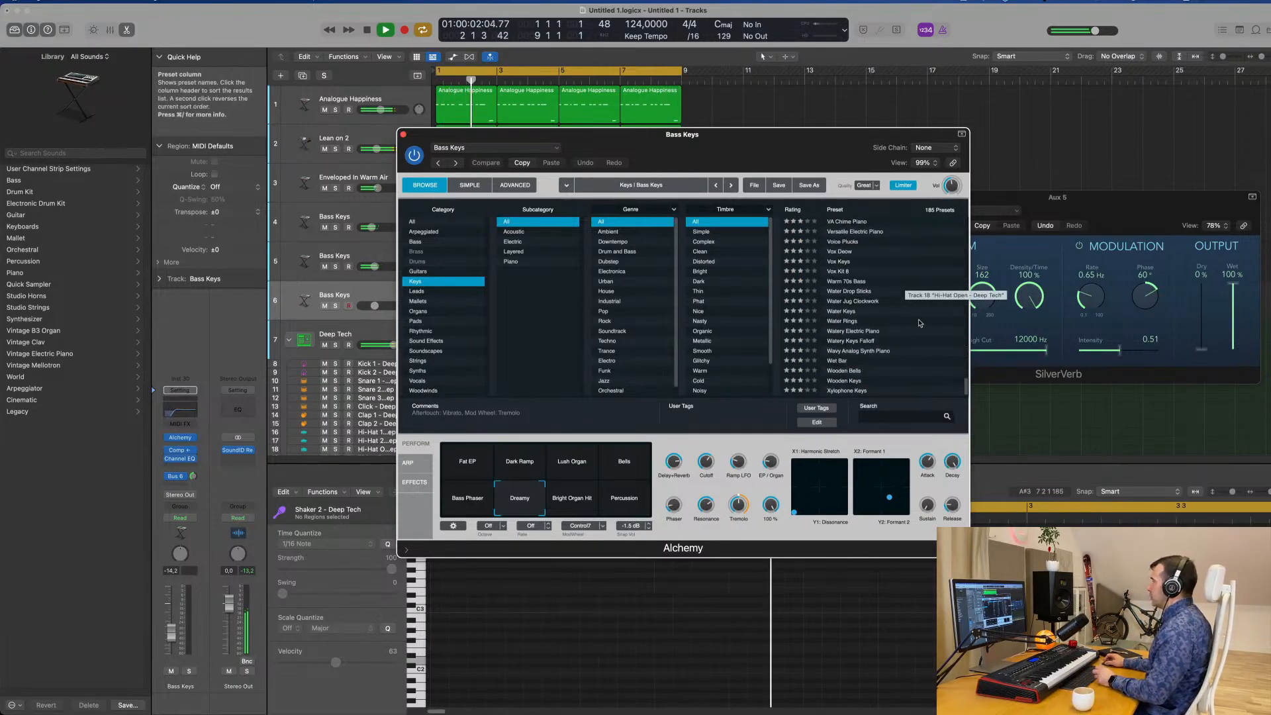
{"action": "left_click", "coordinate": [843, 312]}
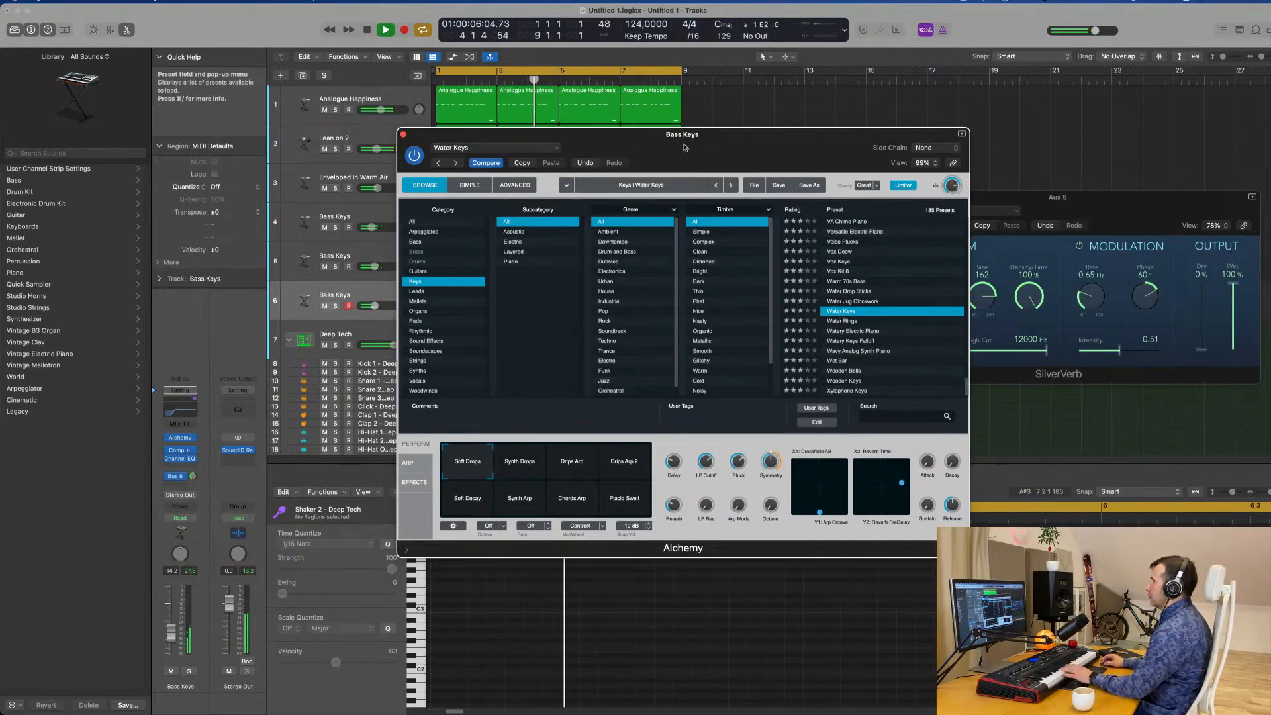
Raise Bass Keys track 6 to -1.7 dB and audition the Synth Drops, Drips Arp 2 and Drips Arp snapshots.
{"action": "left_click_drag", "start_coordinate": [686, 147], "coordinate": [838, 158]}
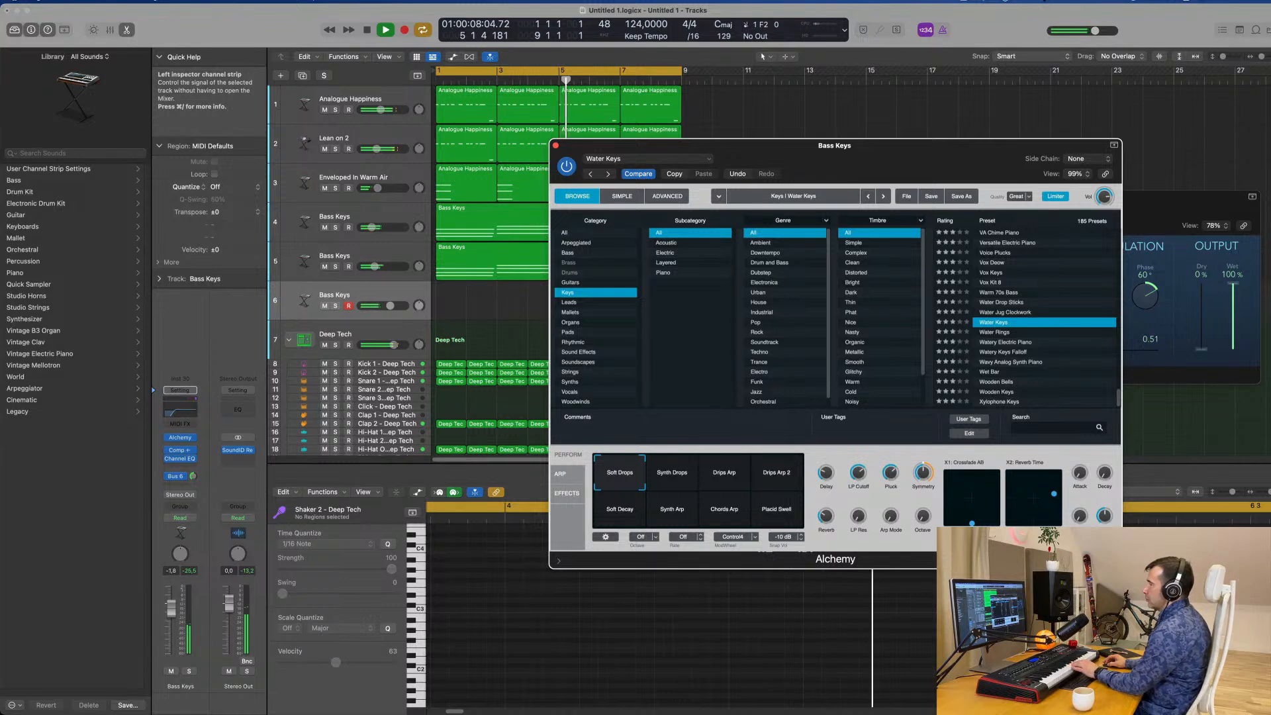
{"action": "left_click_drag", "start_coordinate": [171, 632], "coordinate": [171, 605]}
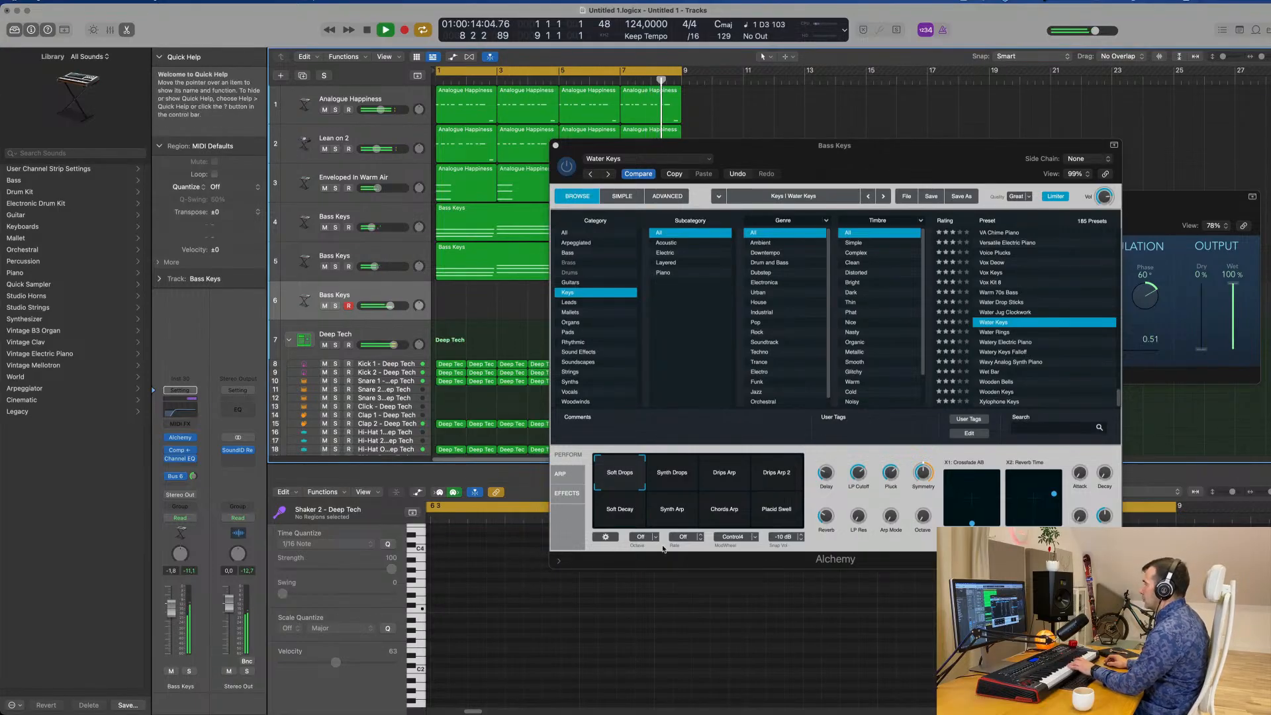
{"action": "left_click", "coordinate": [681, 481]}
{"action": "left_click", "coordinate": [769, 479]}
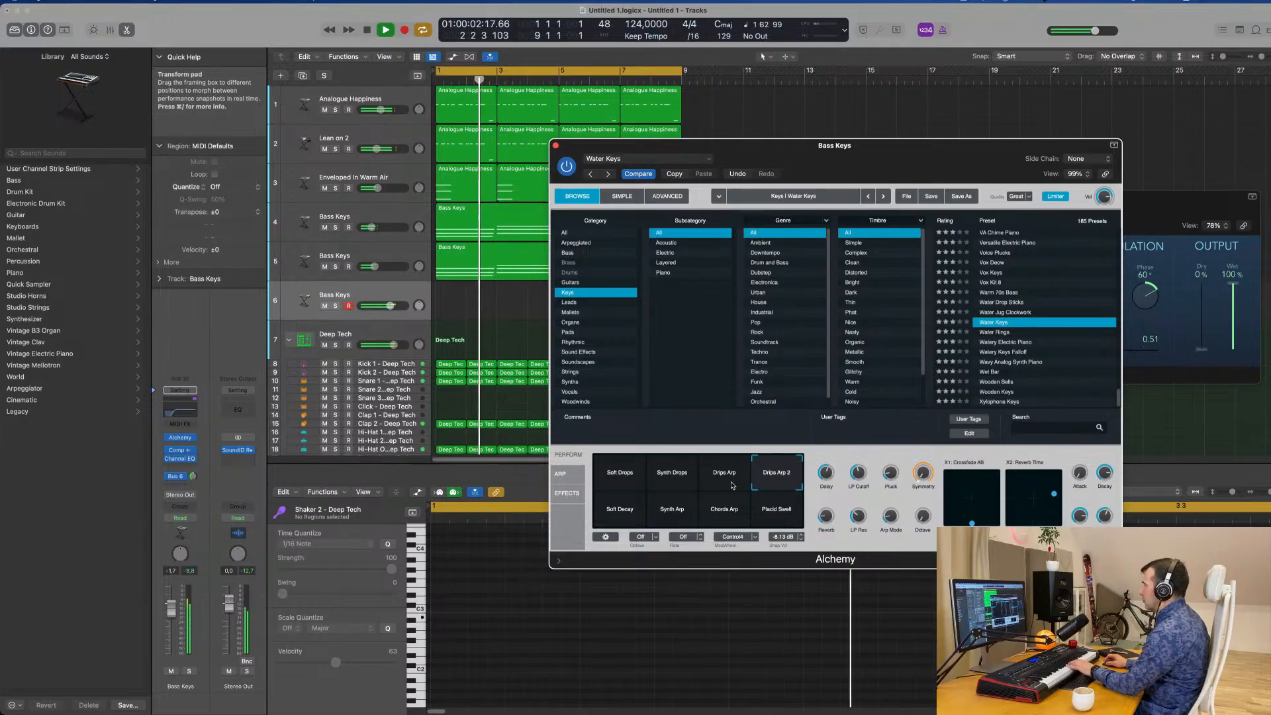
{"action": "left_click", "coordinate": [729, 484]}
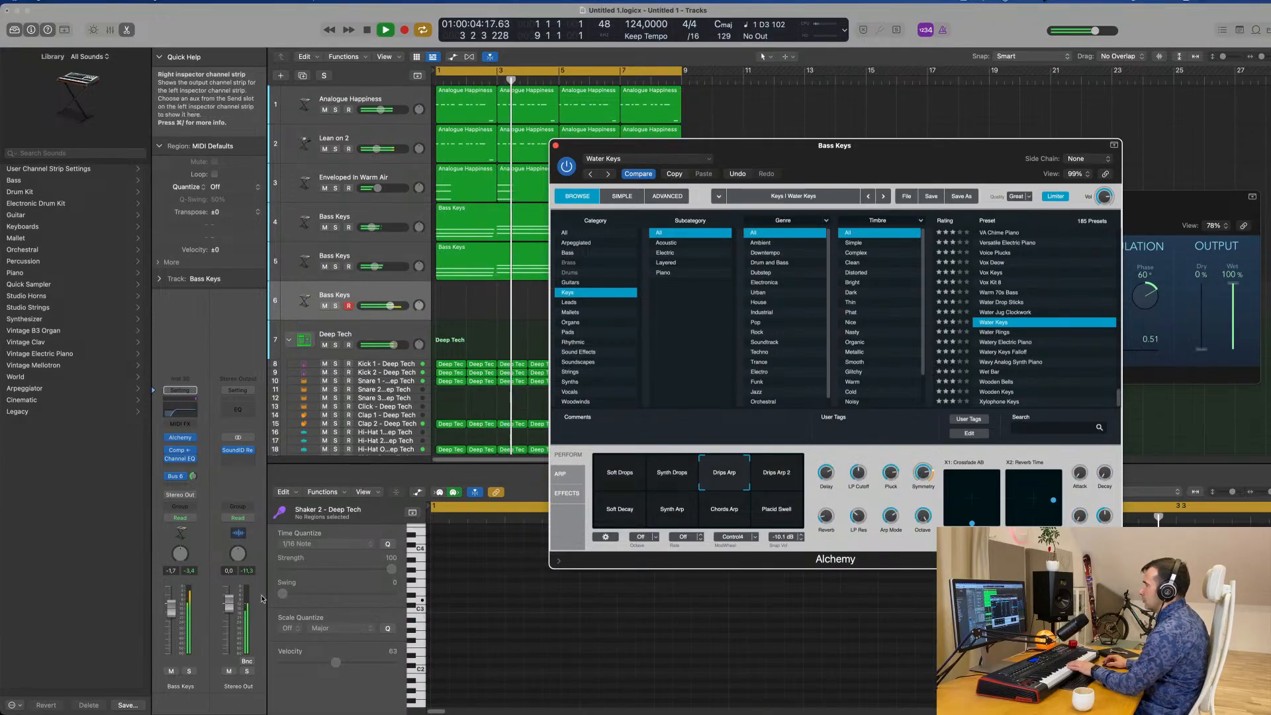
Lower Bass Keys track 6 to -4.4 dB and adjust its Bus 6 reverb send level.
{"action": "left_click_drag", "start_coordinate": [171, 608], "coordinate": [171, 621]}
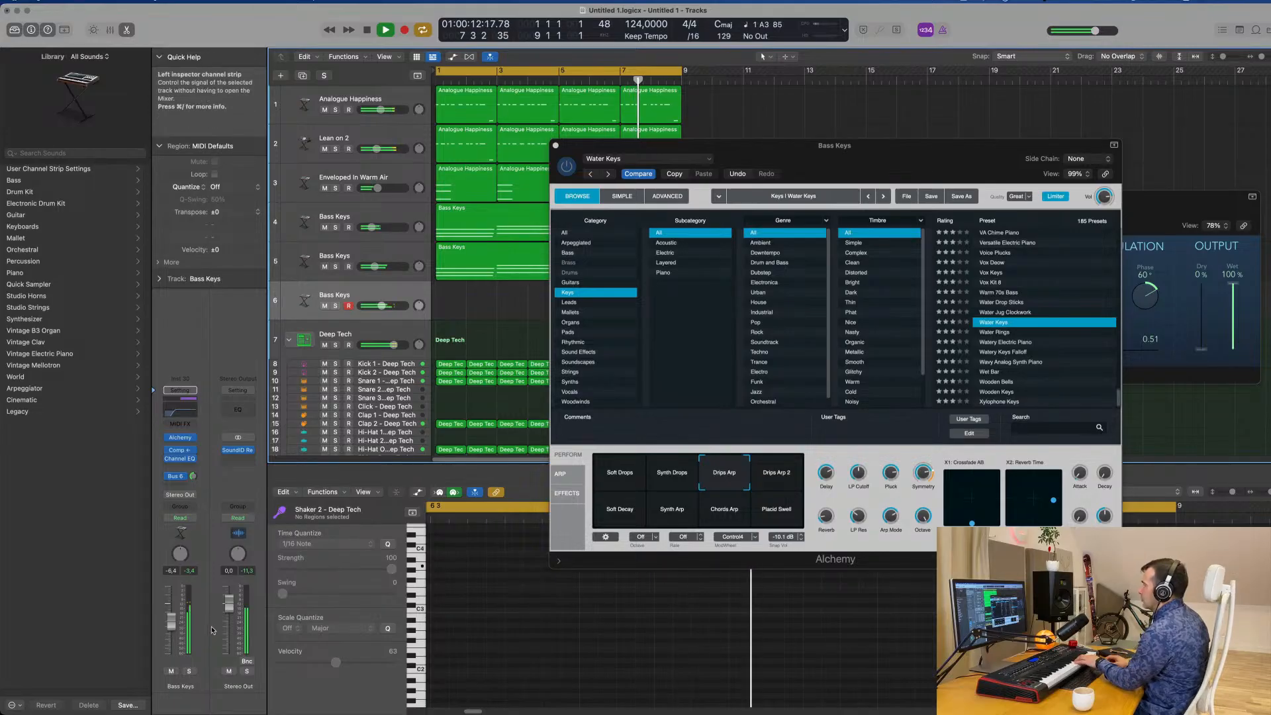
{"action": "left_click", "coordinate": [192, 477]}
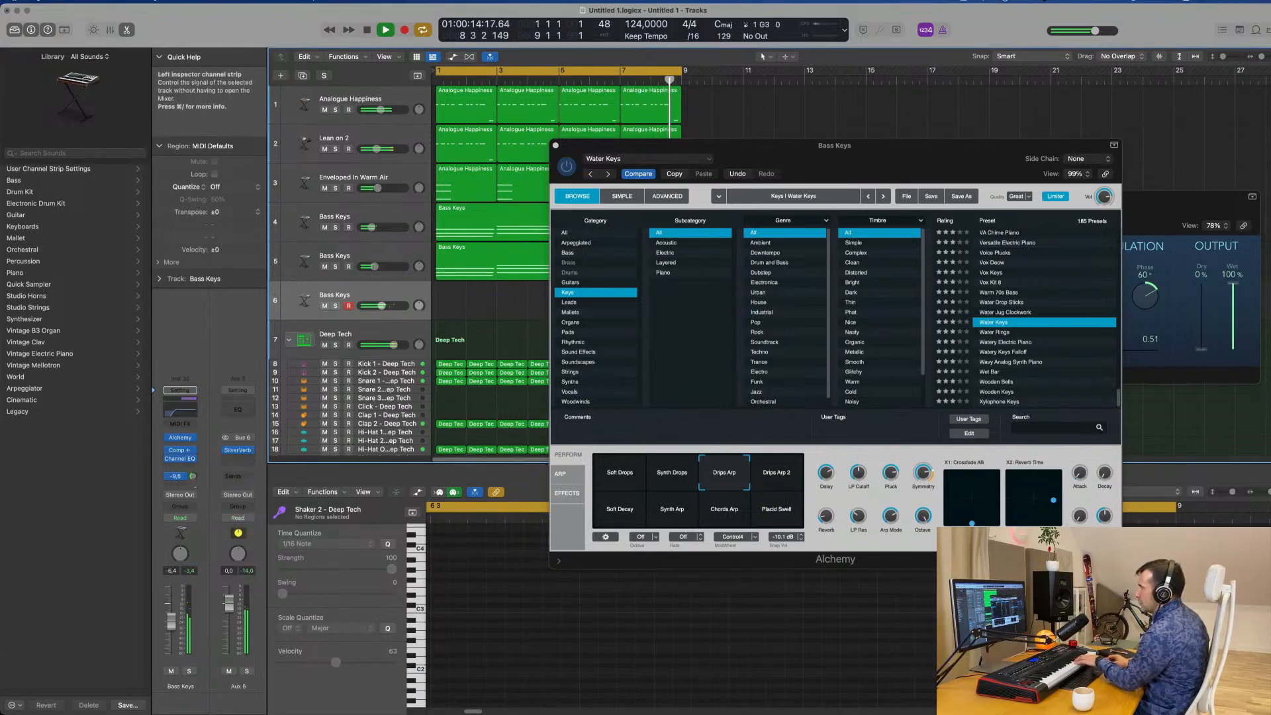
{"action": "left_click_drag", "start_coordinate": [194, 490], "coordinate": [196, 489]}
Audition the Drips Arp 2, Soft Decay, Synth Arp and Chords Arp snapshots and raise the track volume to -2.5 dB.
{"action": "left_click", "coordinate": [777, 476]}
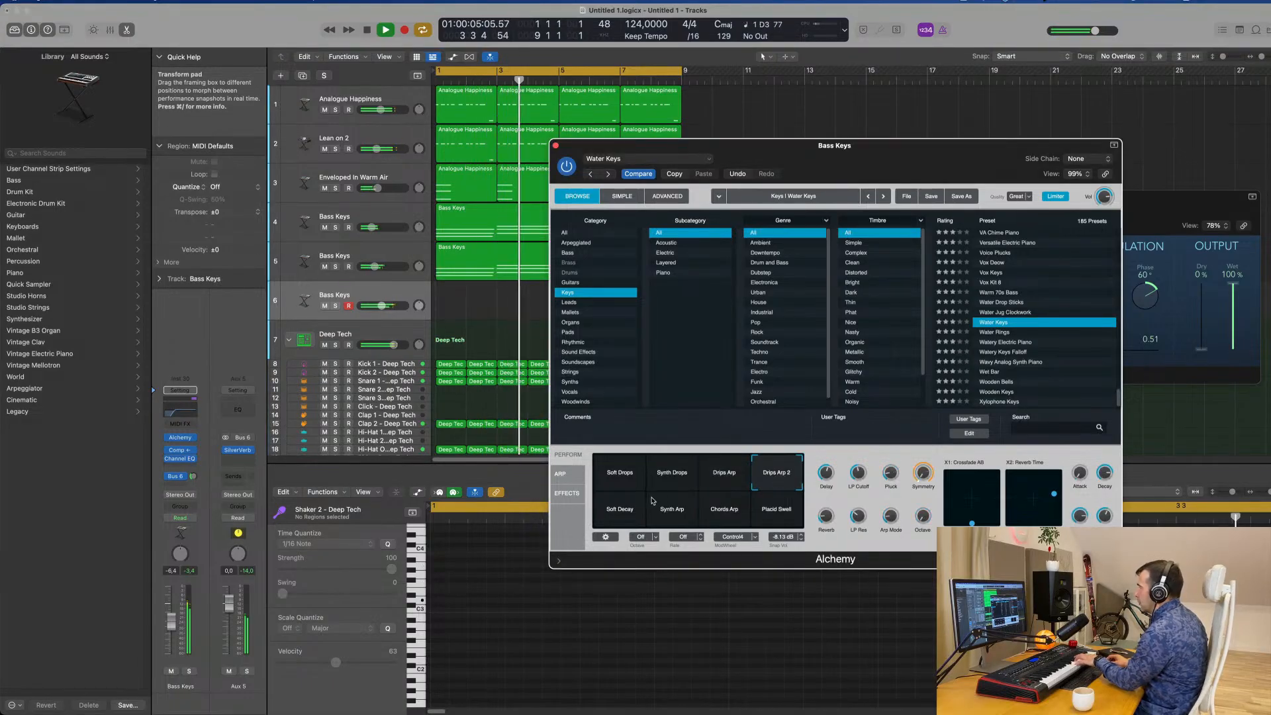
{"action": "left_click", "coordinate": [625, 512]}
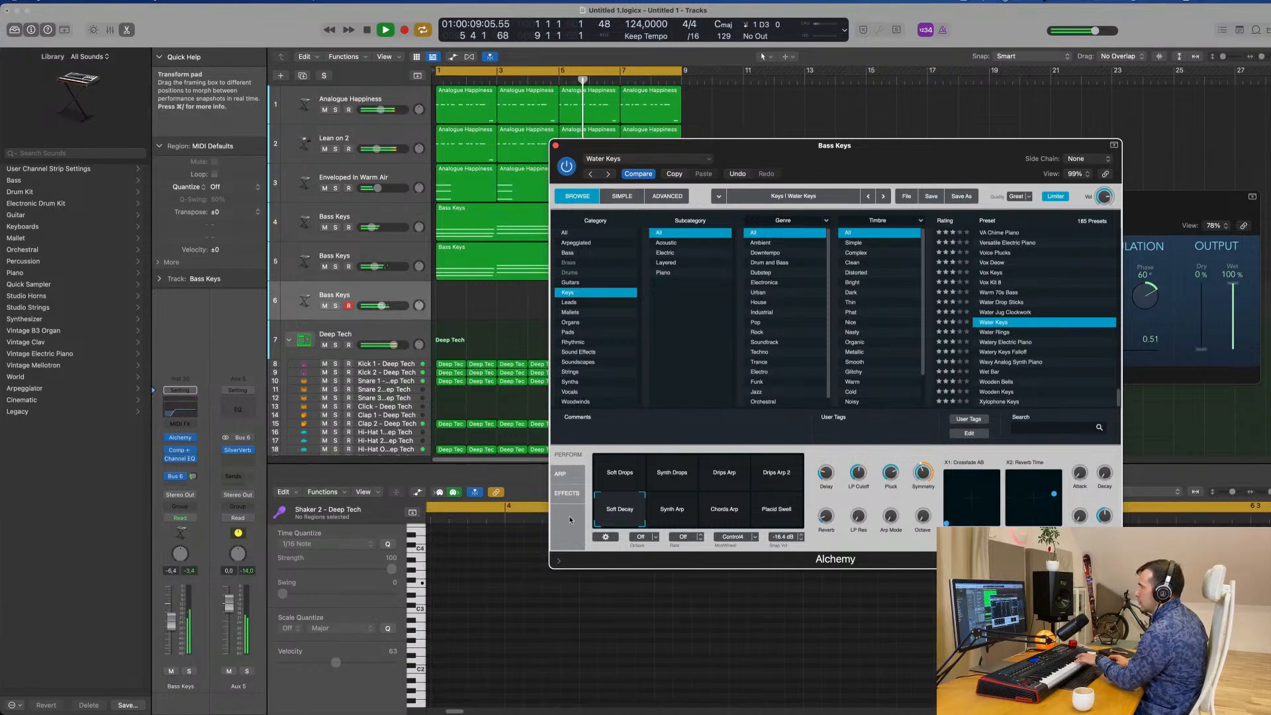
{"action": "left_click", "coordinate": [174, 610]}
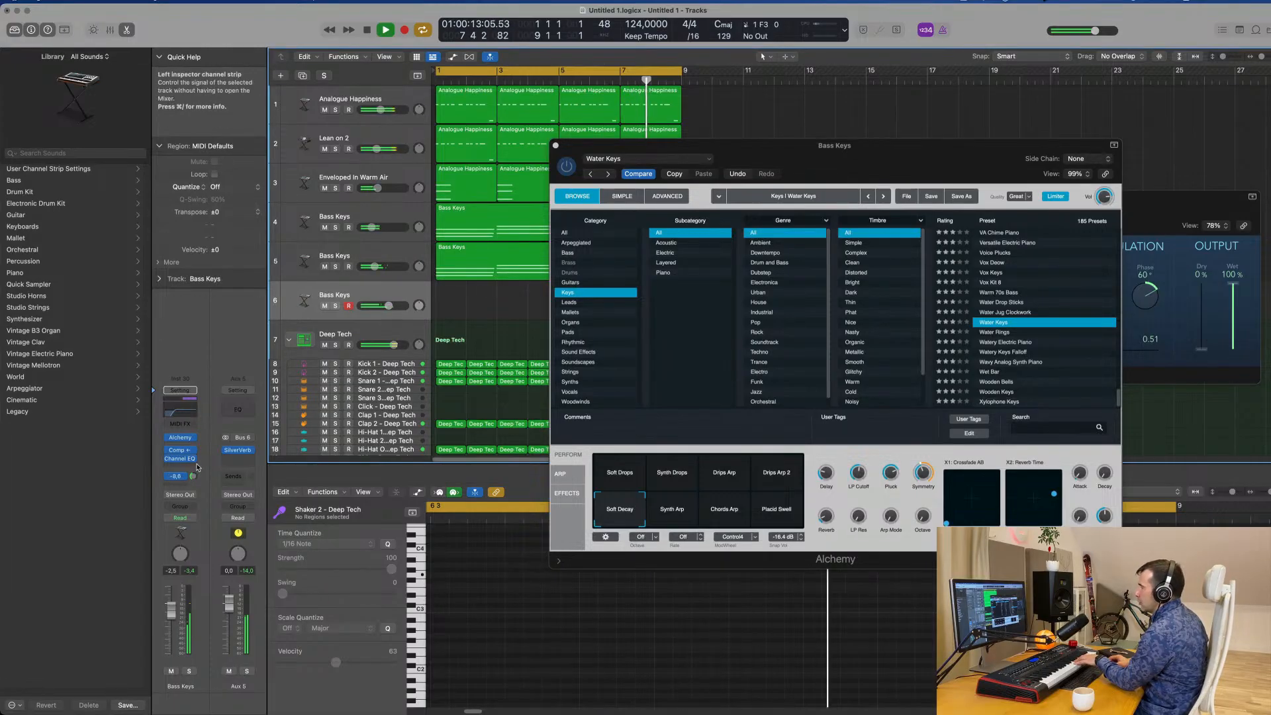
{"action": "left_click", "coordinate": [702, 515]}
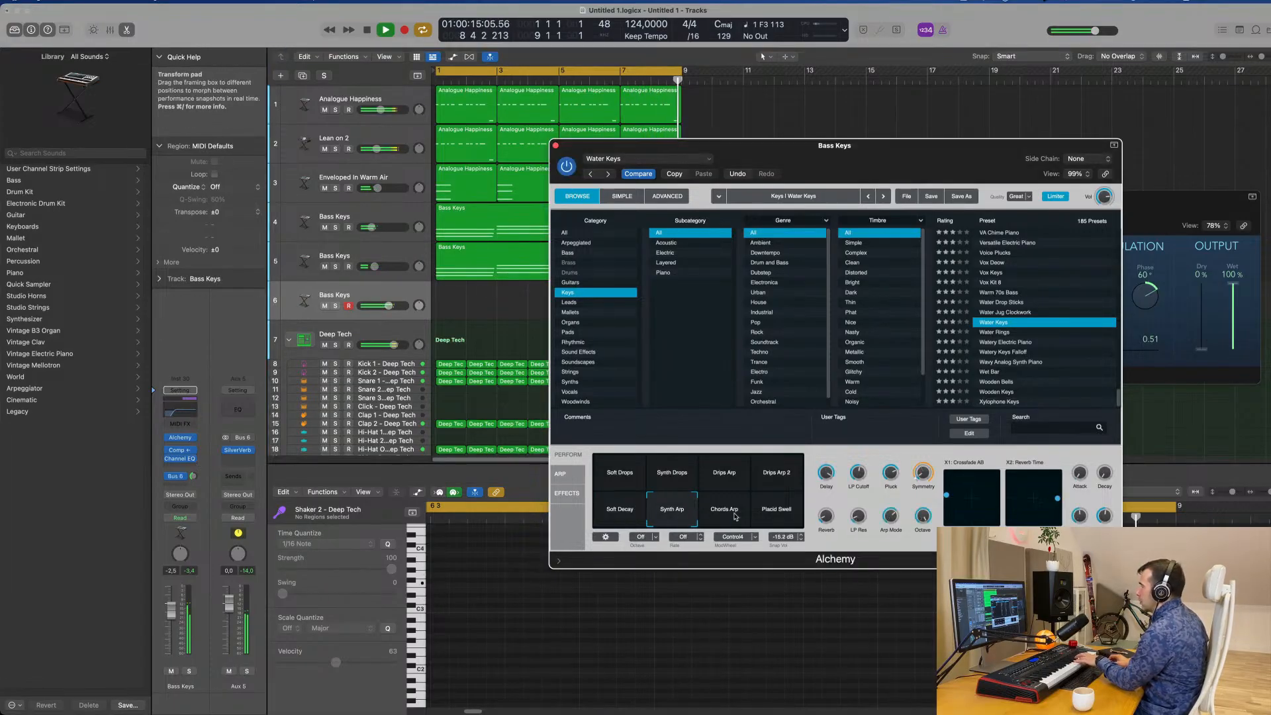
{"action": "left_click", "coordinate": [735, 517]}
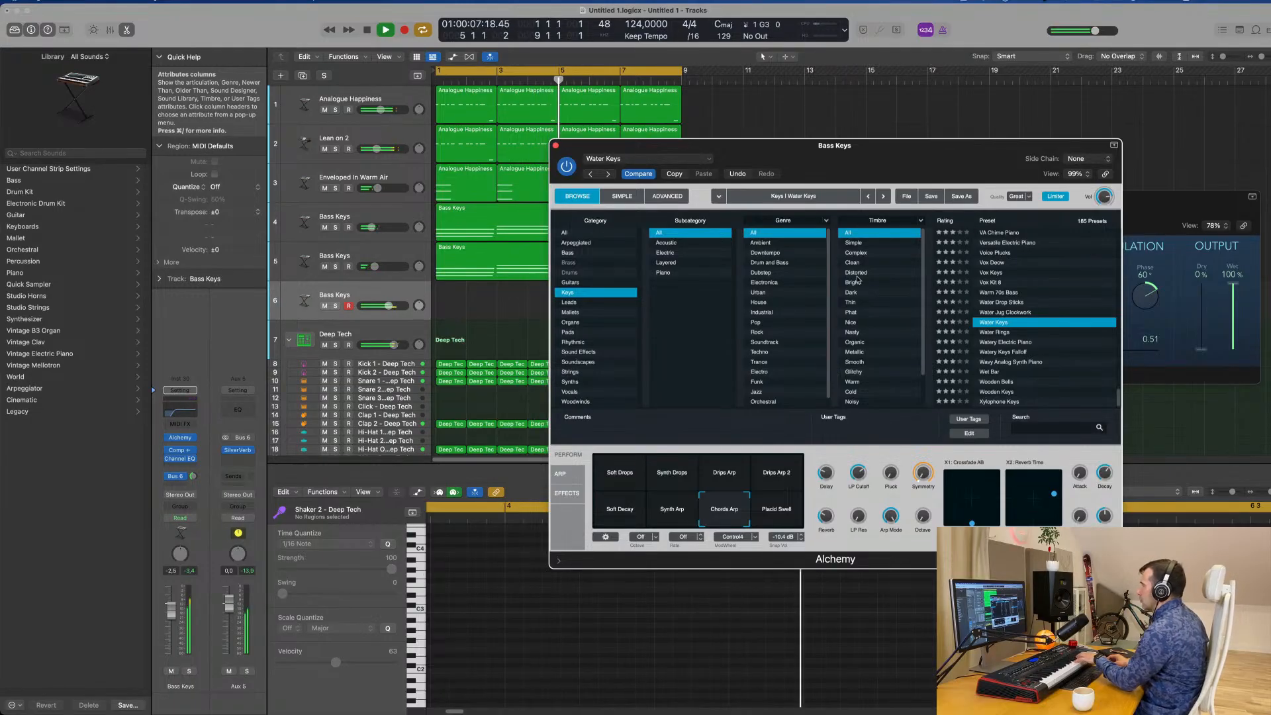
Copy the Bass Keys region from track 5 onto Bass Keys track 6 at the same position.
{"action": "left_click_drag", "start_coordinate": [861, 145], "coordinate": [1021, 123]}
{"action": "left_click", "coordinate": [525, 262]}
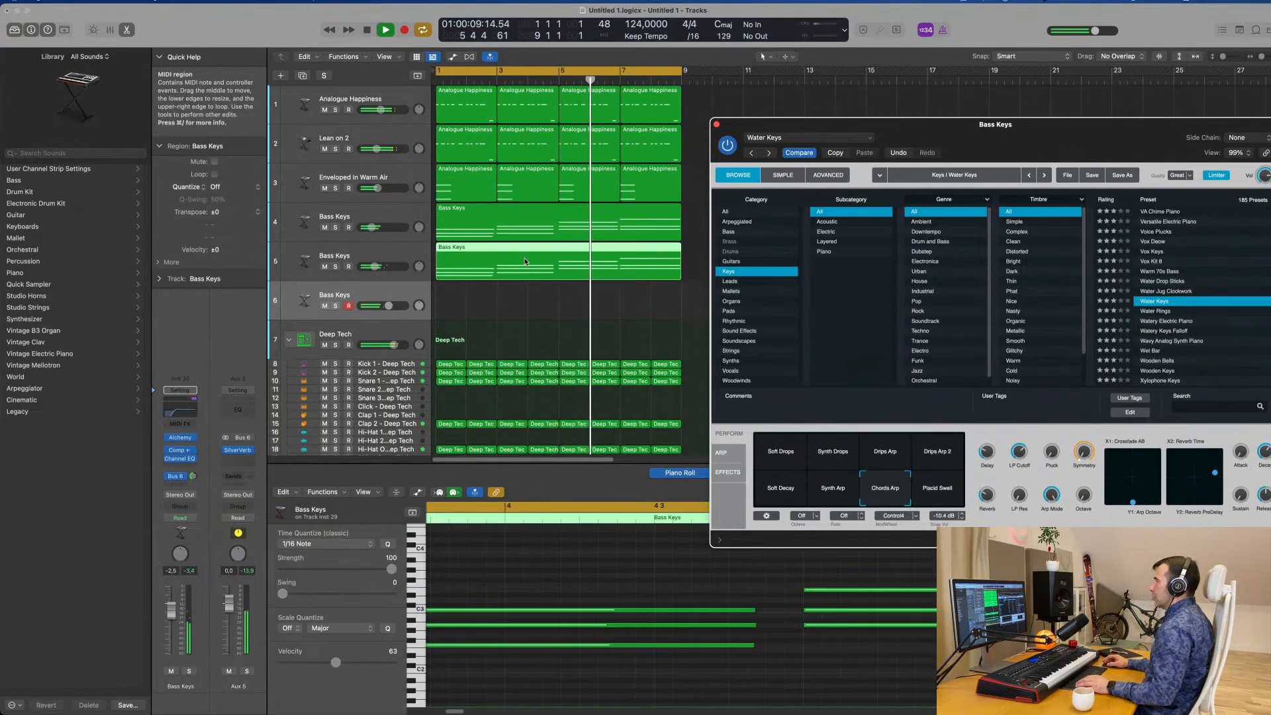
{"action": "left_click_drag", "start_coordinate": [525, 260], "coordinate": [525, 301]}
{"action": "left_click_drag", "start_coordinate": [1063, 131], "coordinate": [977, 111]}
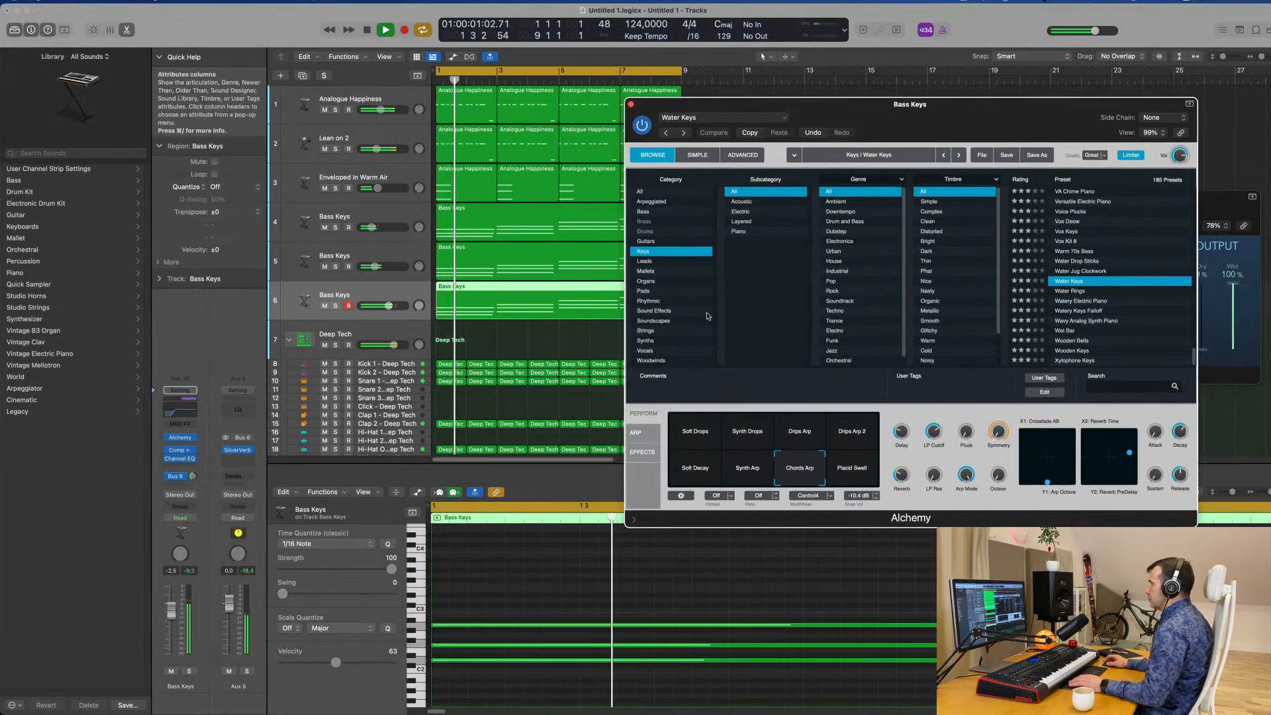
Lower Bass Keys track 6 to -6.0 dB, switch Alchemy to the Drips Arp snapshot and restart playback.
{"action": "left_click_drag", "start_coordinate": [173, 614], "coordinate": [169, 622]}
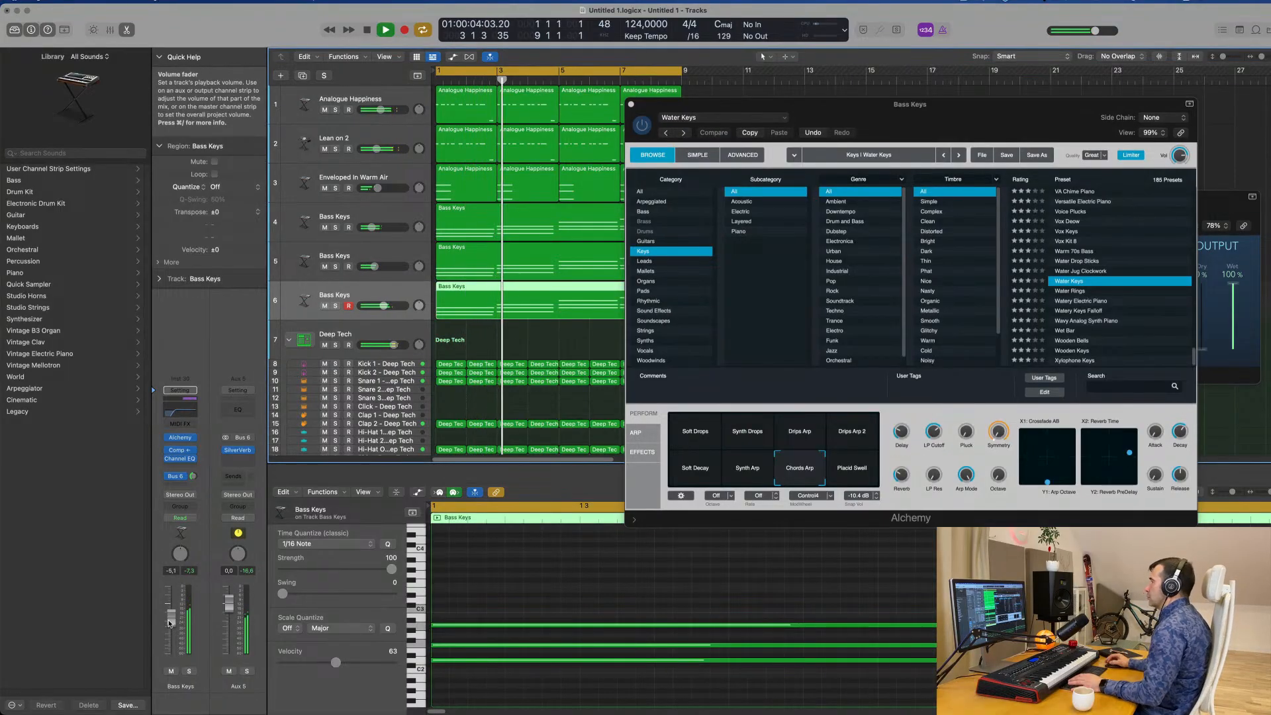
{"action": "left_click", "coordinate": [806, 432]}
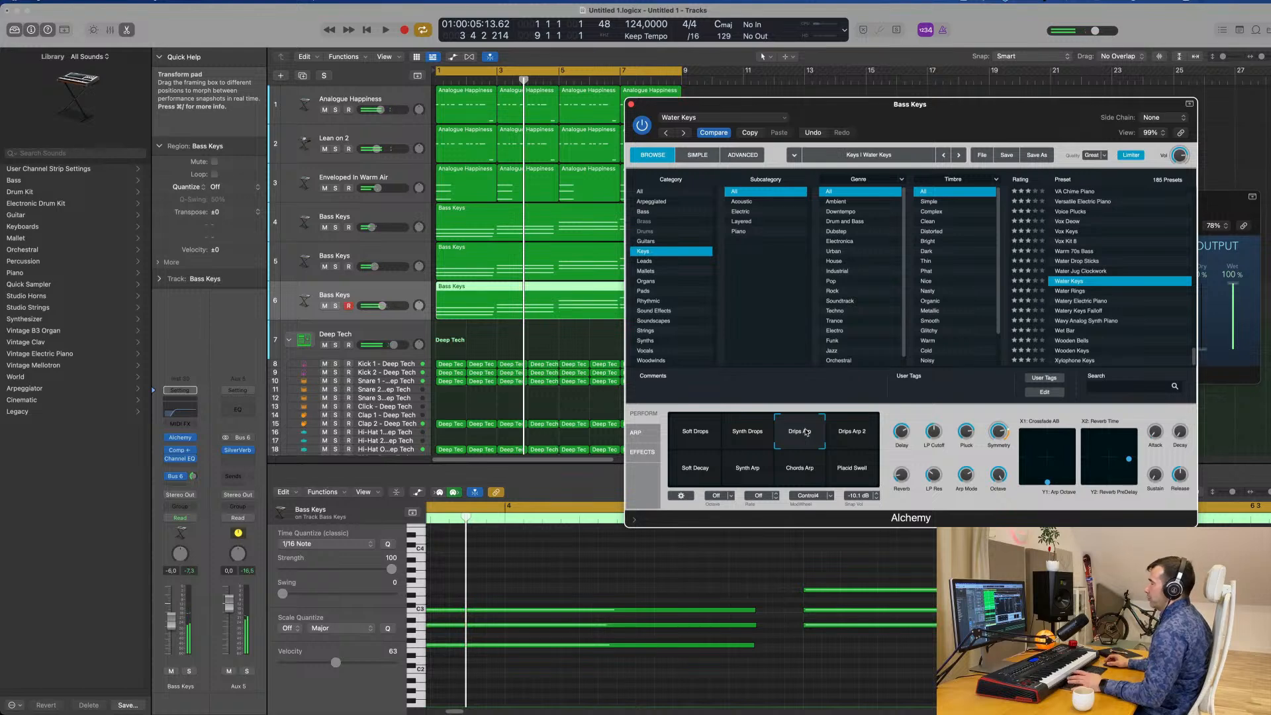
{"action": "key", "text": "space"}
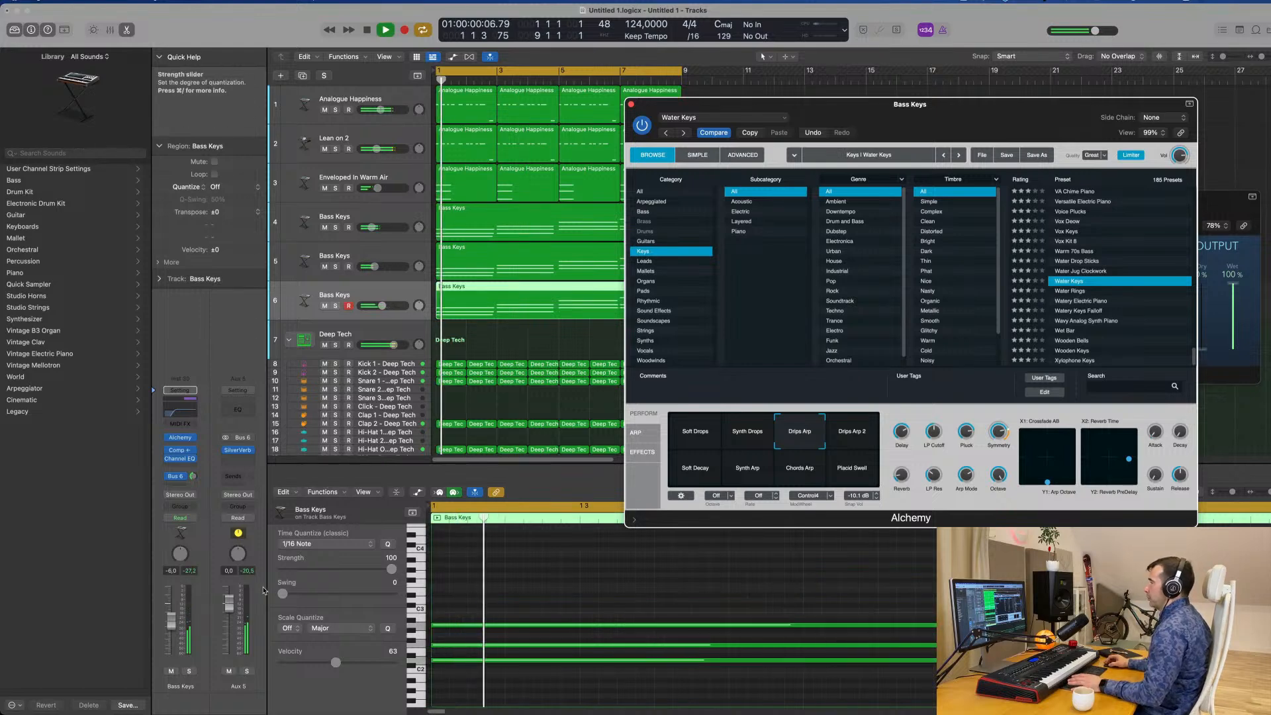
Transpose all notes in the Bass Keys region on track 6 up one octave and restart playback.
{"action": "left_click", "coordinate": [173, 629]}
{"action": "left_click", "coordinate": [587, 592]}
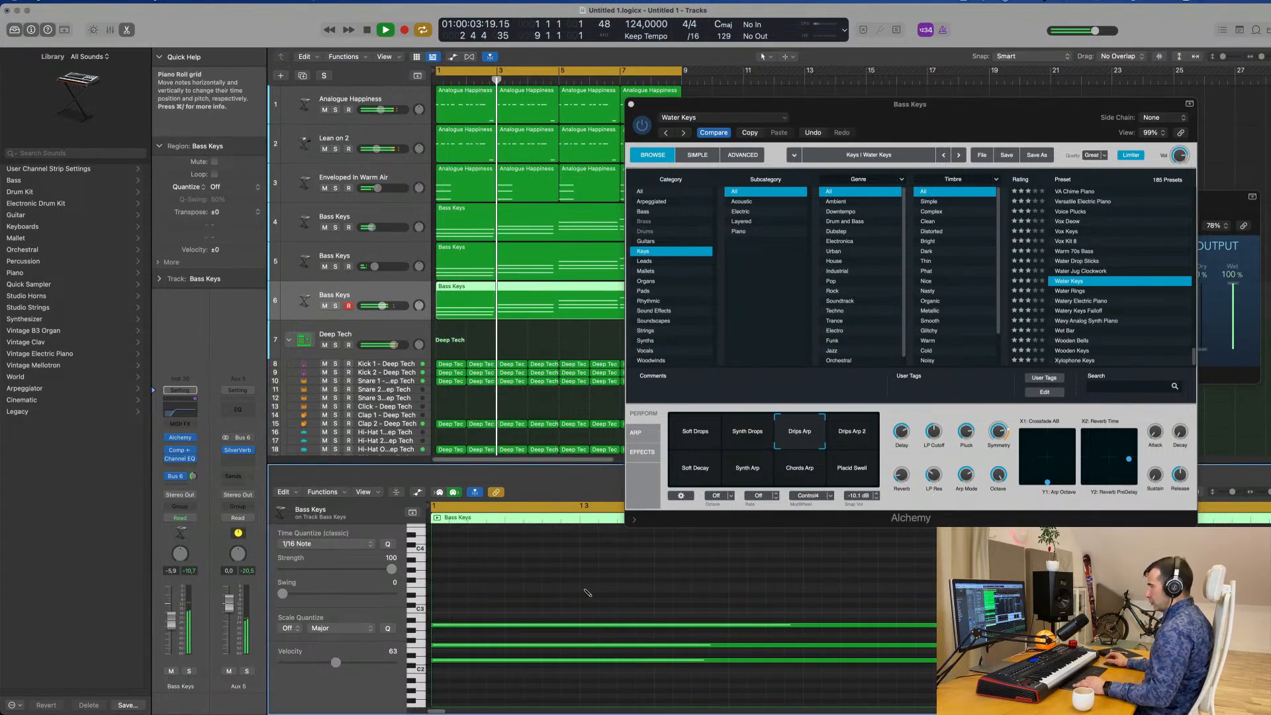
{"action": "key", "text": "super+a"}
{"action": "key", "text": "alt+shift+Up"}
{"action": "key", "text": "space"}
{"action": "key", "text": "space"}
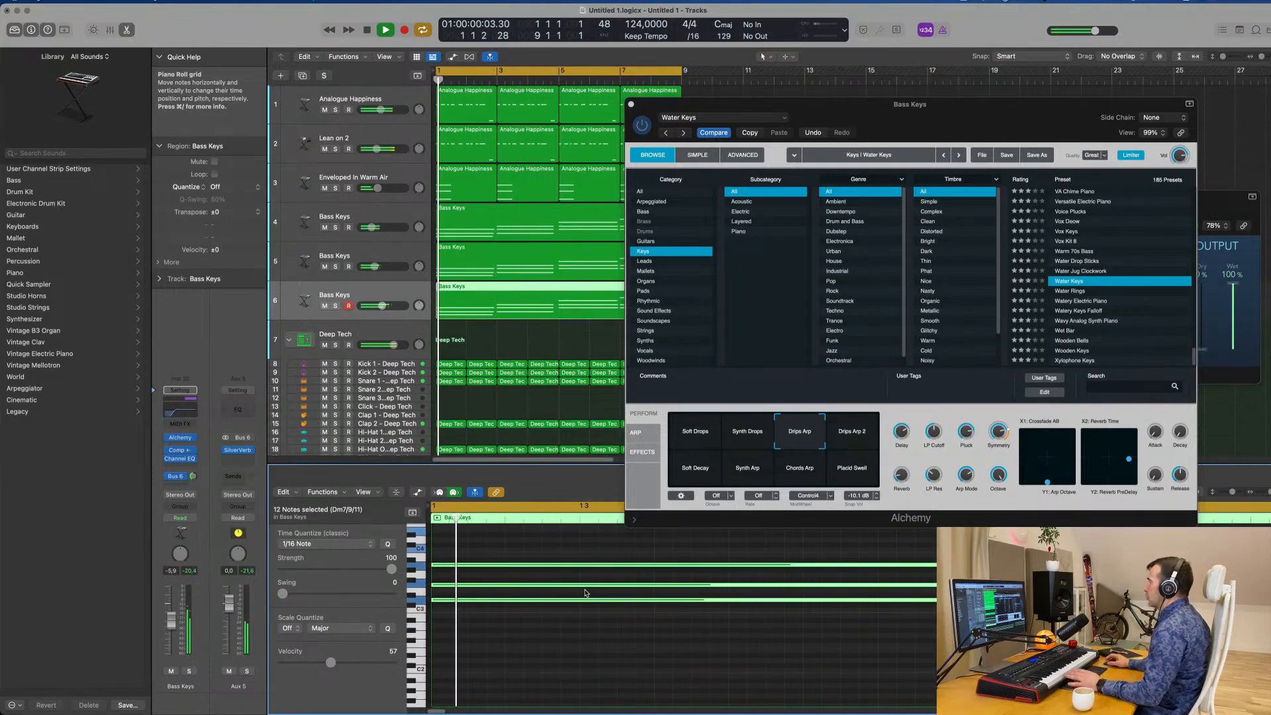
Switch Alchemy to the Drips Arp 2 snapshot, audition it from the start and close the plug-in window.
{"action": "left_click_drag", "start_coordinate": [960, 113], "coordinate": [875, 125]}
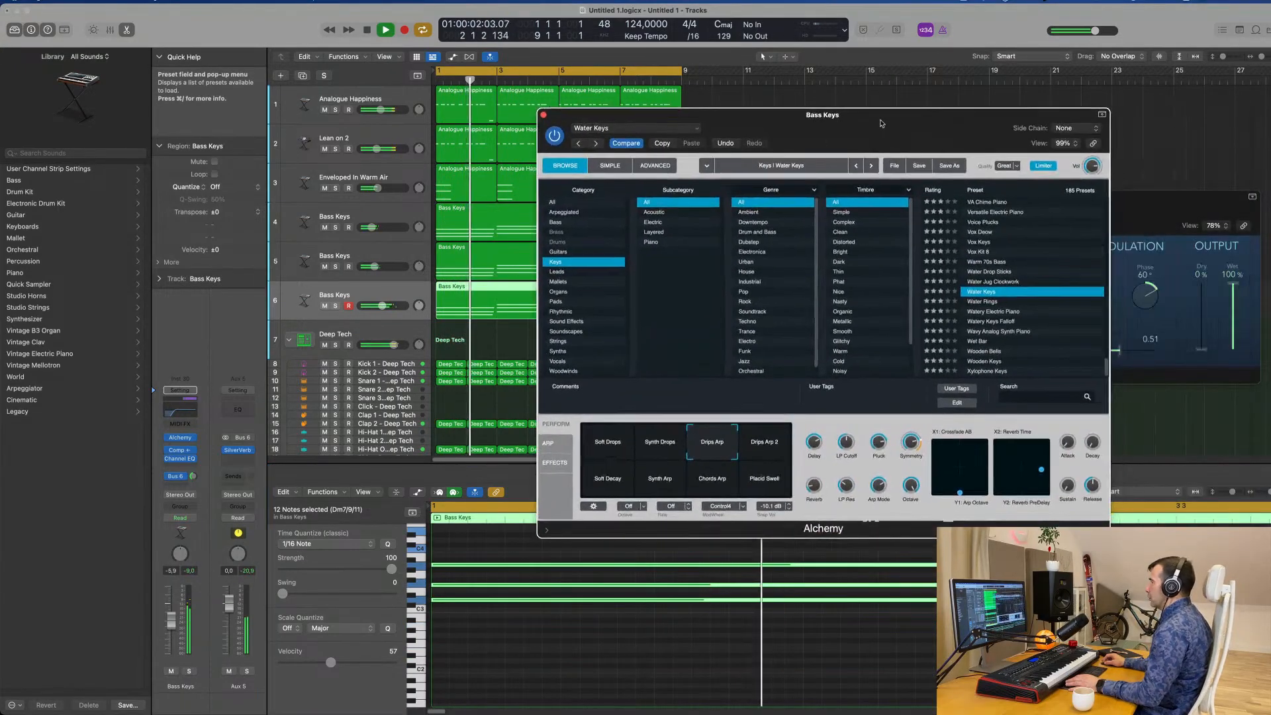
{"action": "key", "text": "space"}
{"action": "left_click", "coordinate": [770, 445]}
{"action": "key", "text": "space"}
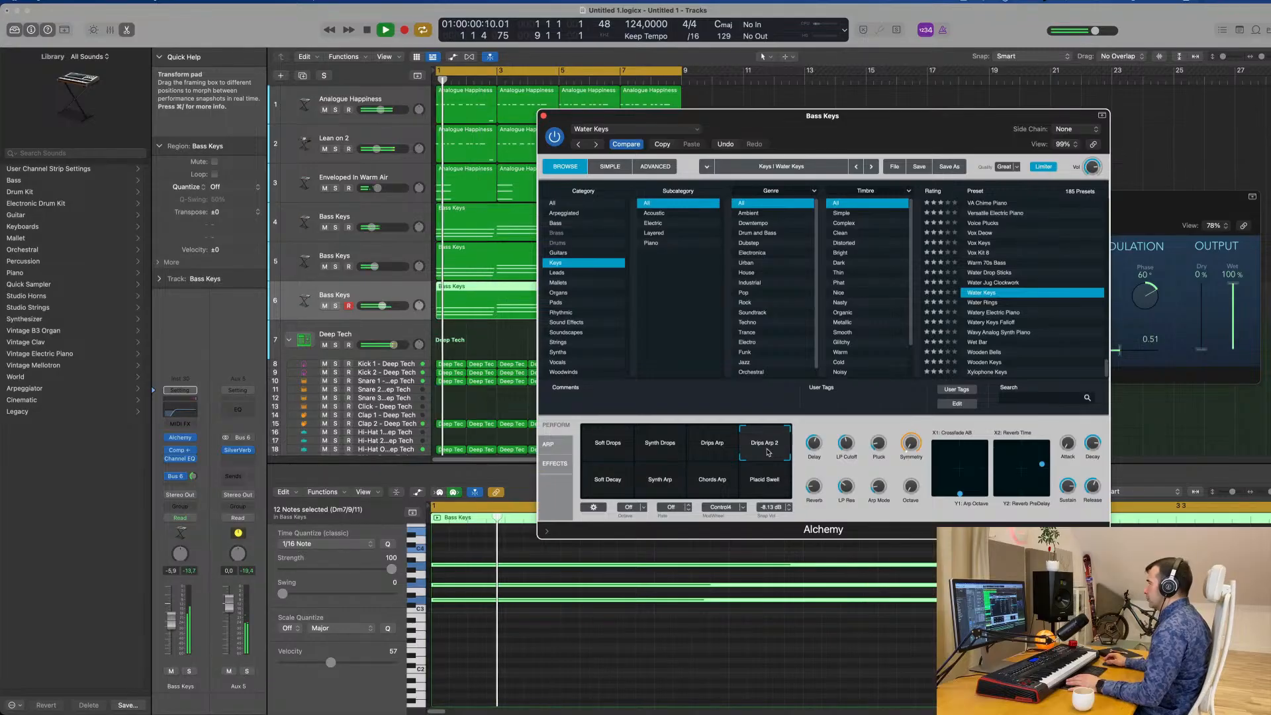
{"action": "left_click_drag", "start_coordinate": [859, 142], "coordinate": [775, 273]}
{"action": "left_click", "coordinate": [460, 247]}
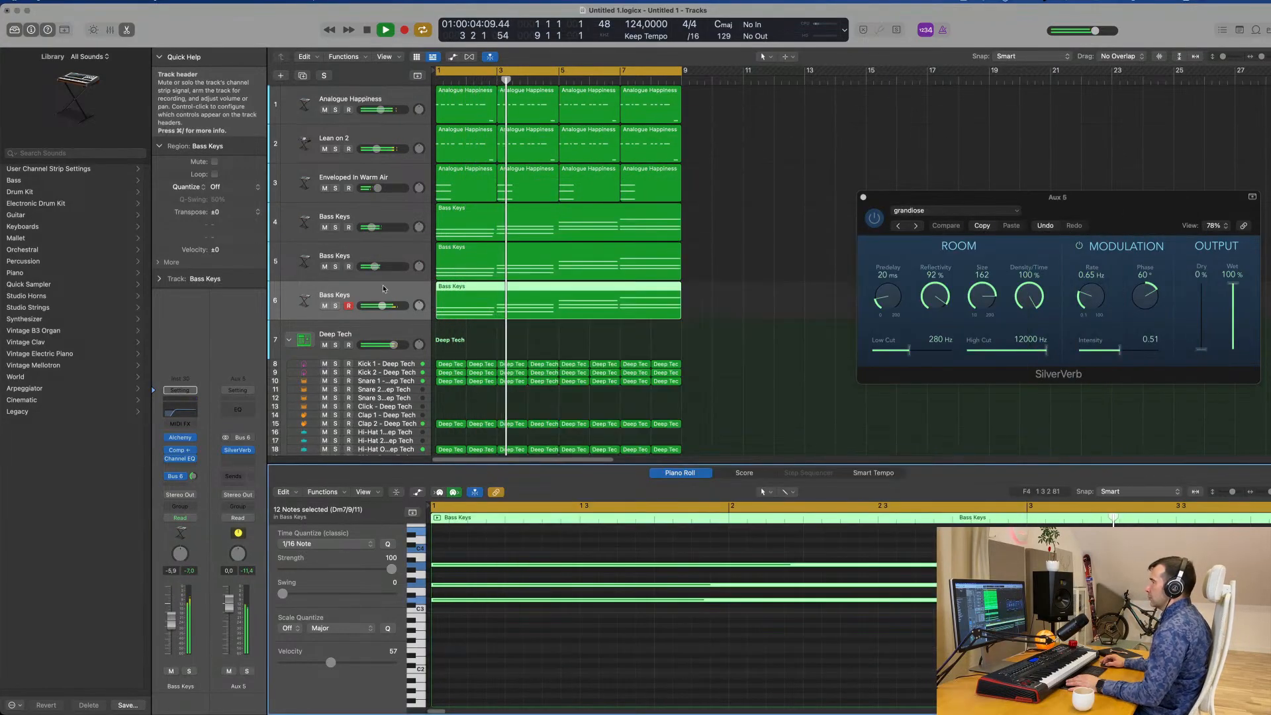
Restart playback and lower Bass Keys track 6 to -11.4 dB.
{"action": "key", "text": "space"}
{"action": "key", "text": "space"}
{"action": "left_click_drag", "start_coordinate": [171, 621], "coordinate": [170, 628]}
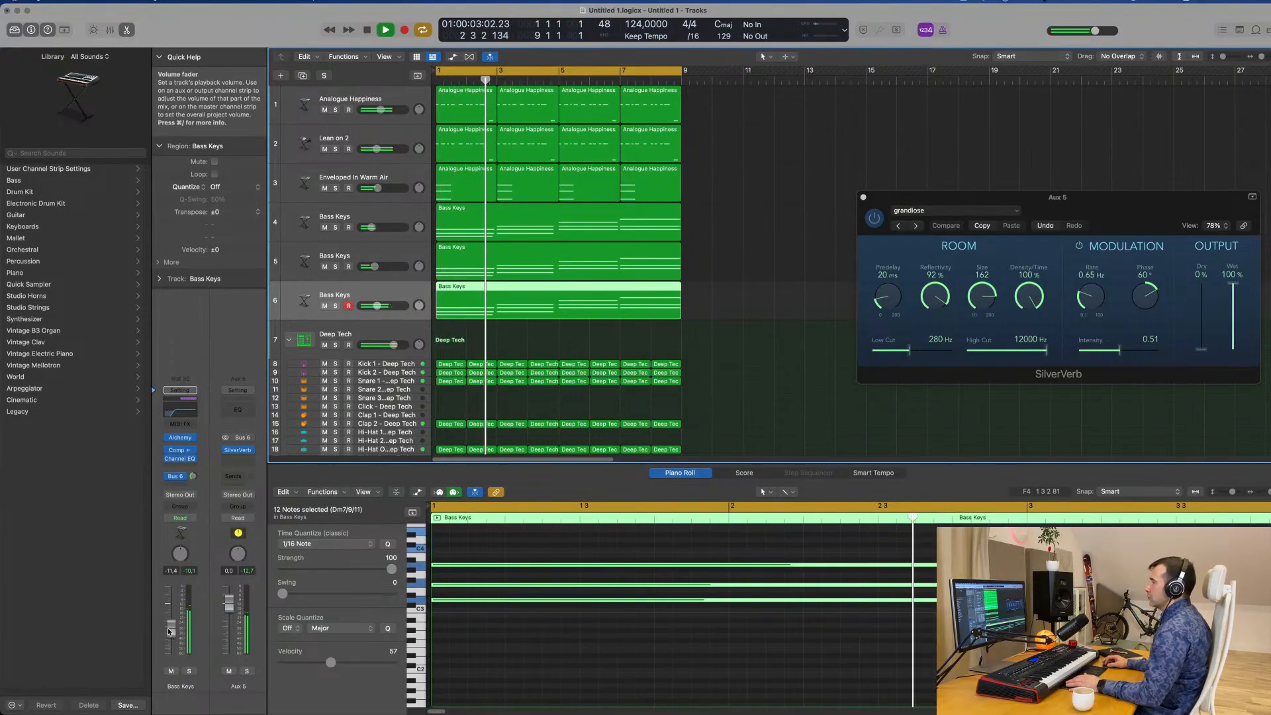
Audition the Synth Arp, Chords Arp, Placid Swell and Synth Drops snapshots in Alchemy and settle on Drips Arp 2.
{"action": "scroll", "coordinate": [639, 670], "scroll_direction": "down", "scroll_amount": 5}
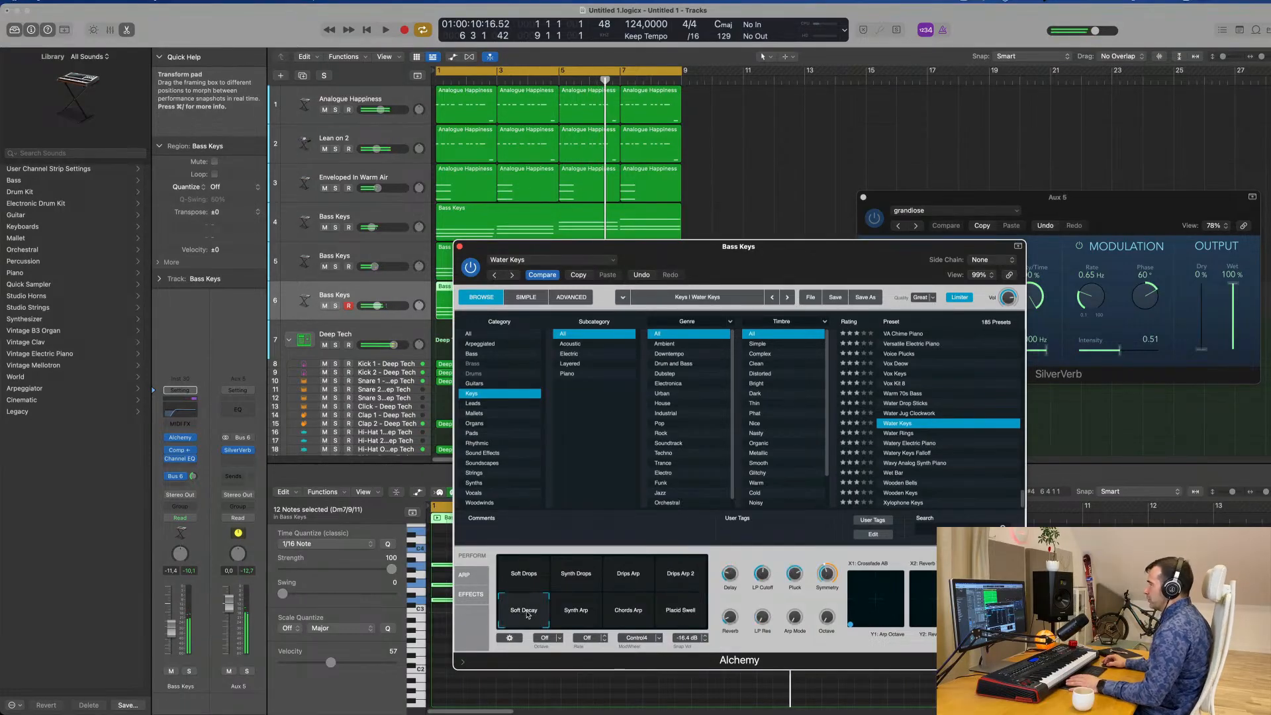
{"action": "left_click", "coordinate": [578, 613]}
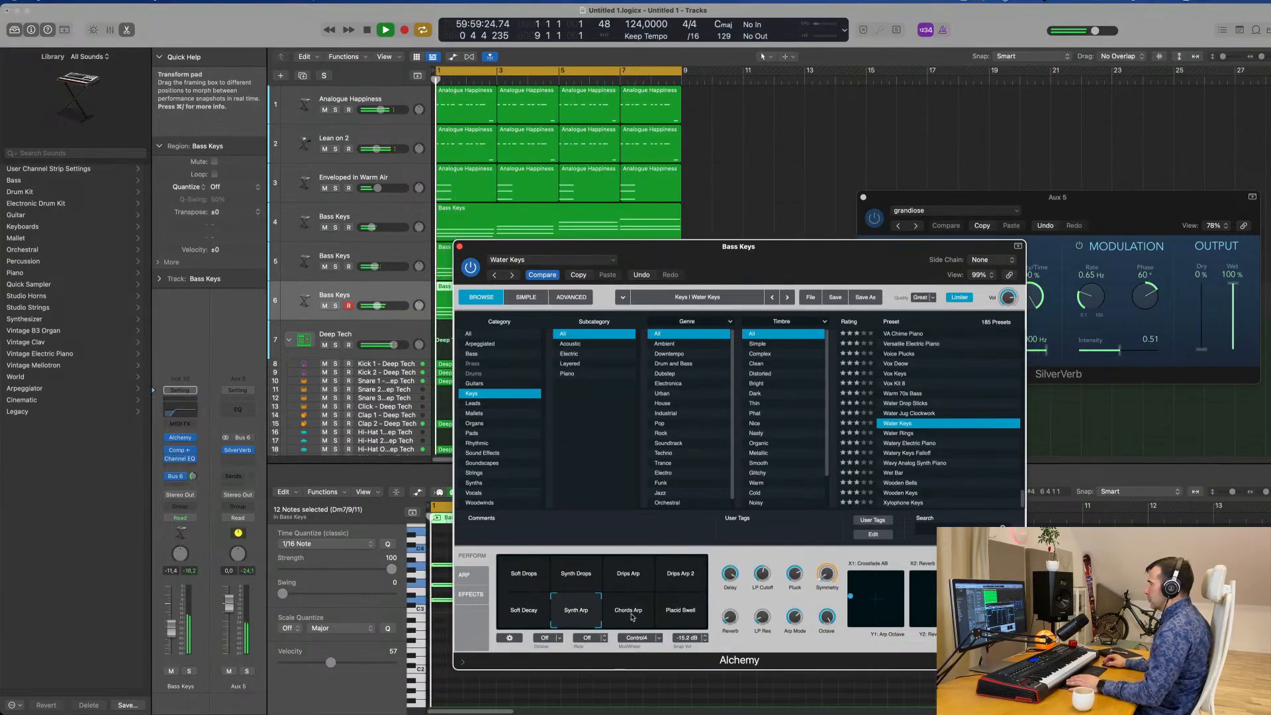
{"action": "left_click", "coordinate": [632, 615]}
{"action": "left_click", "coordinate": [683, 613]}
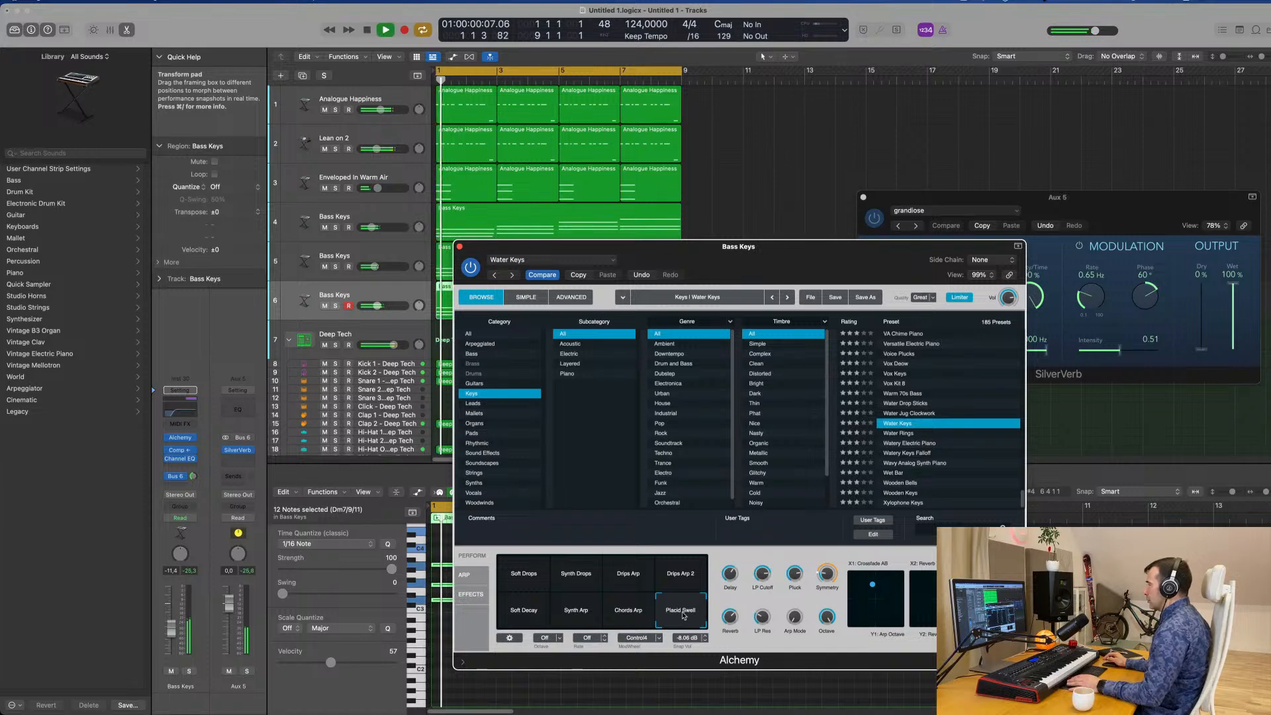
{"action": "left_click", "coordinate": [639, 614]}
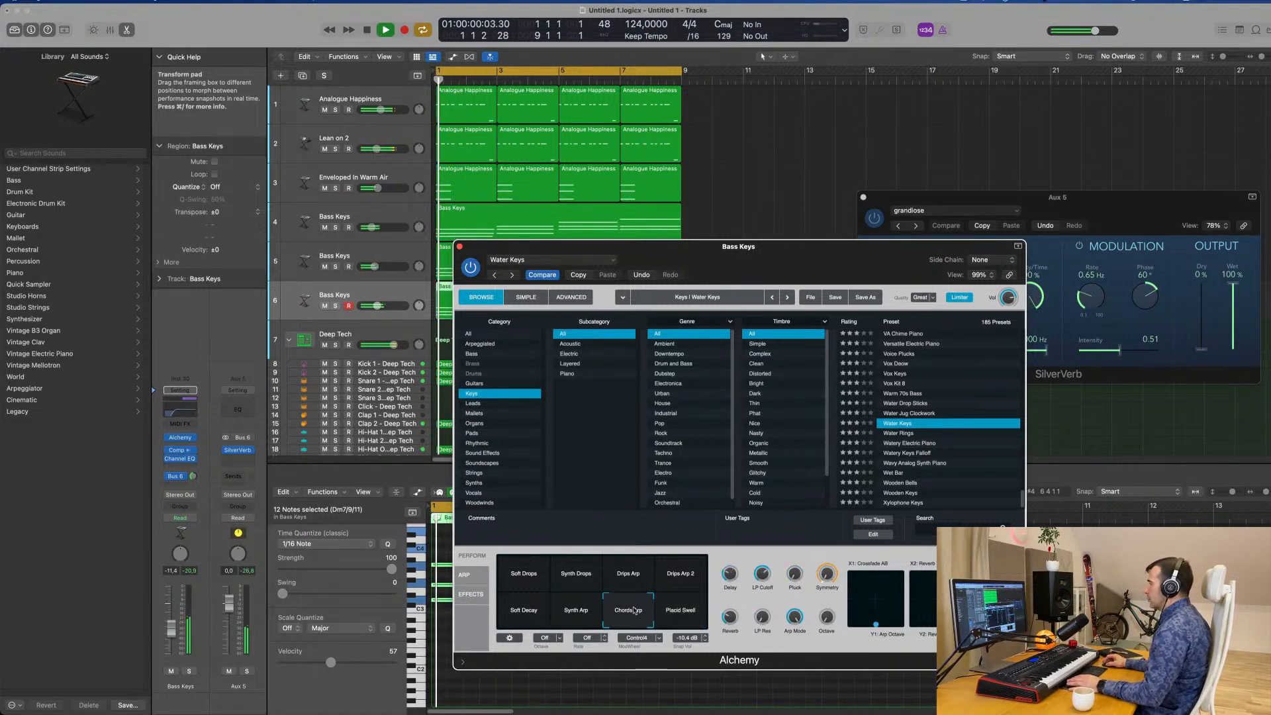
{"action": "left_click_drag", "start_coordinate": [662, 246], "coordinate": [857, 178]}
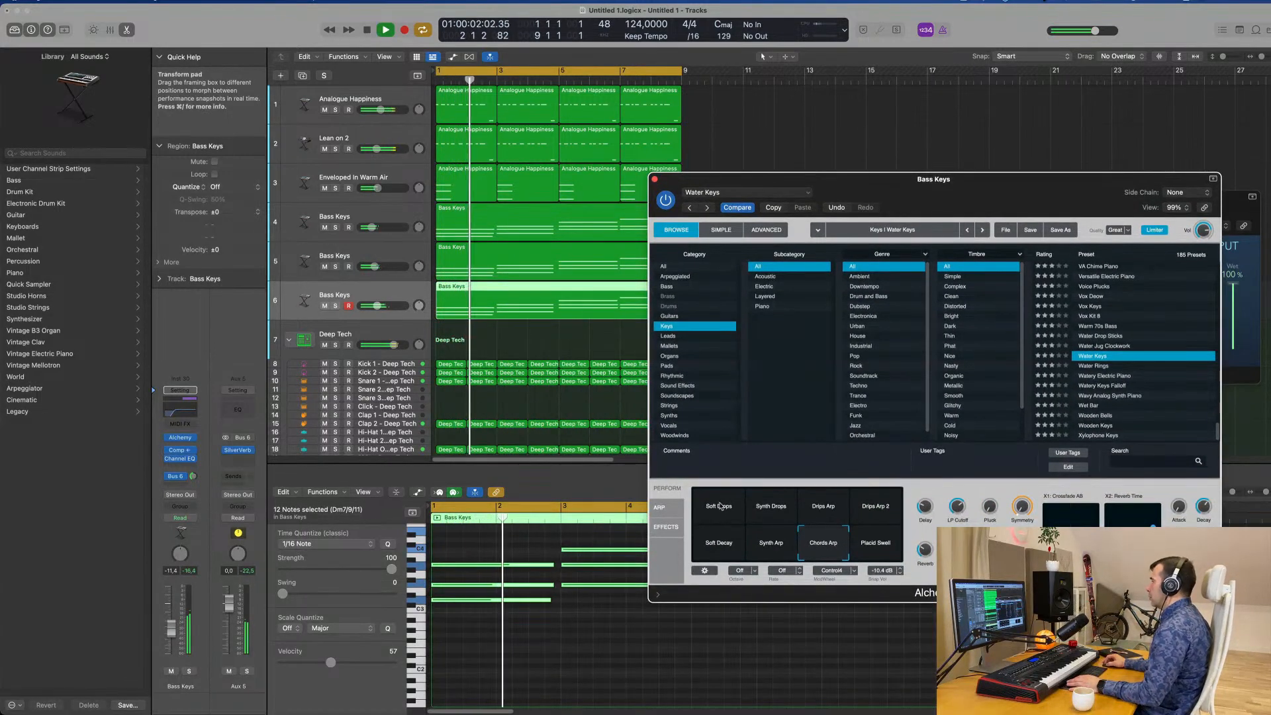
{"action": "left_click", "coordinate": [775, 507]}
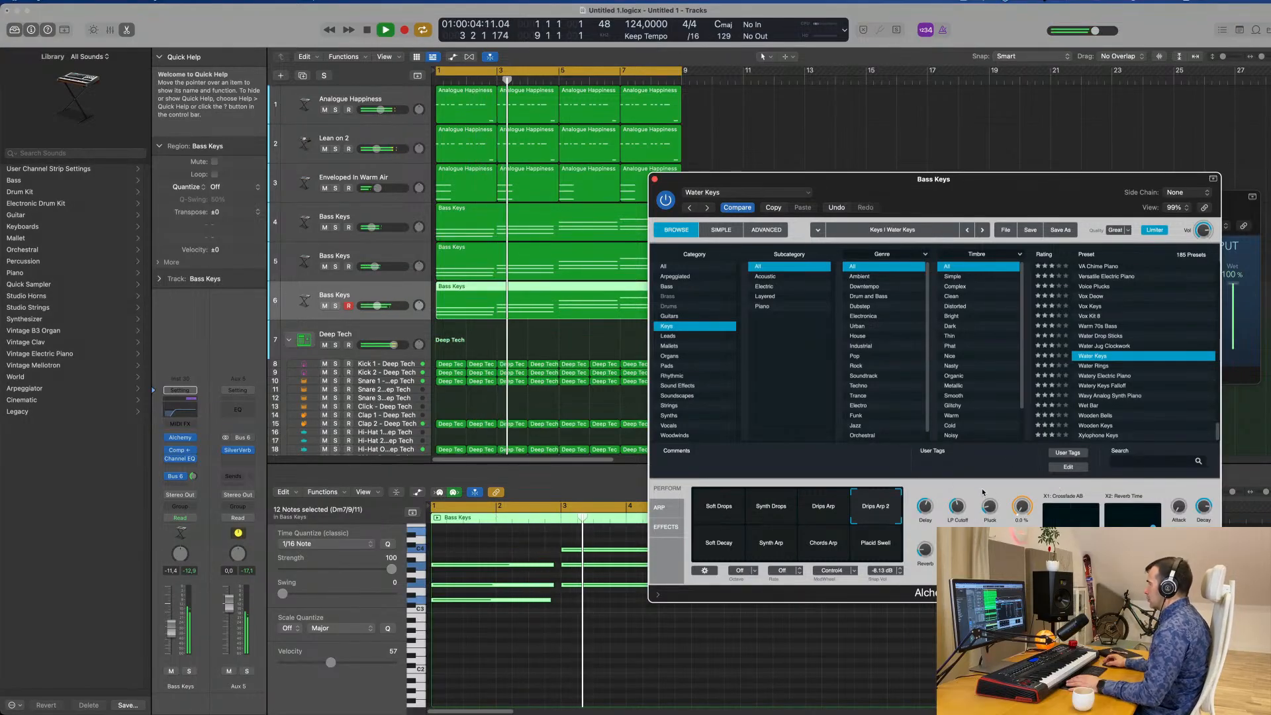
Listen to the full loop from the start several times with the Drips Arp 2 snapshot and stop playback.
{"action": "key", "text": "space"}
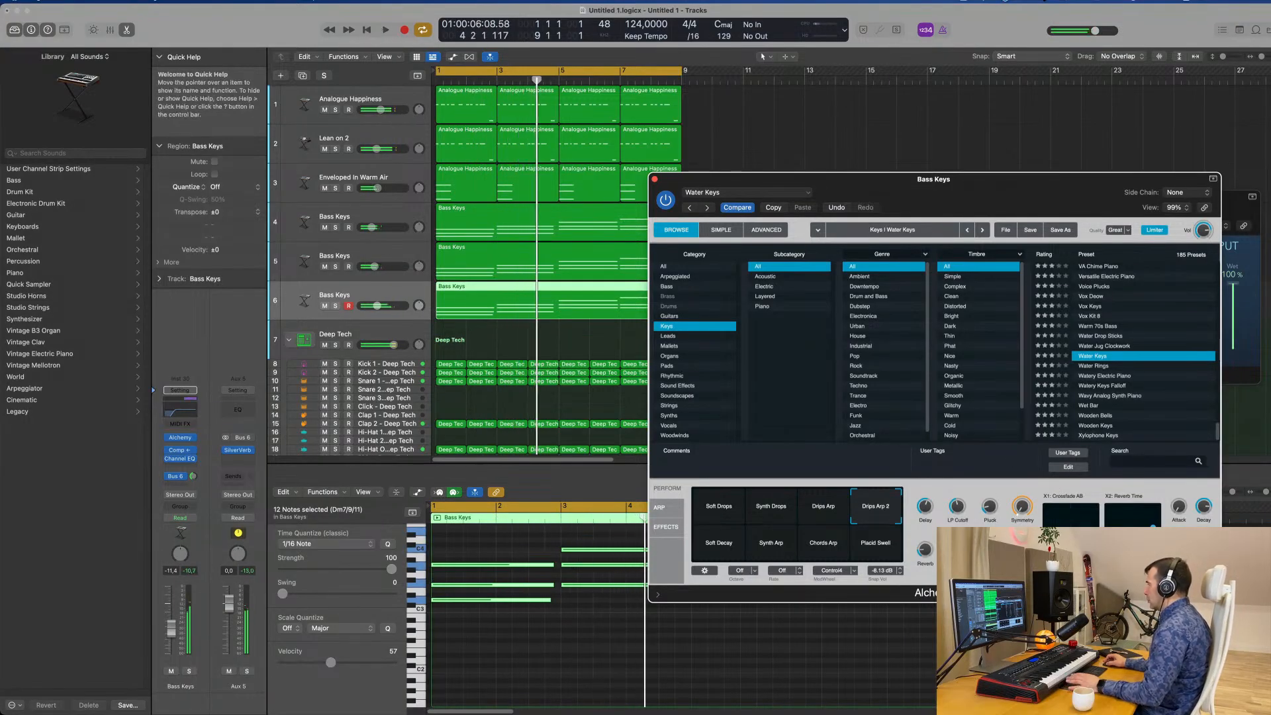
{"action": "key", "text": "space"}
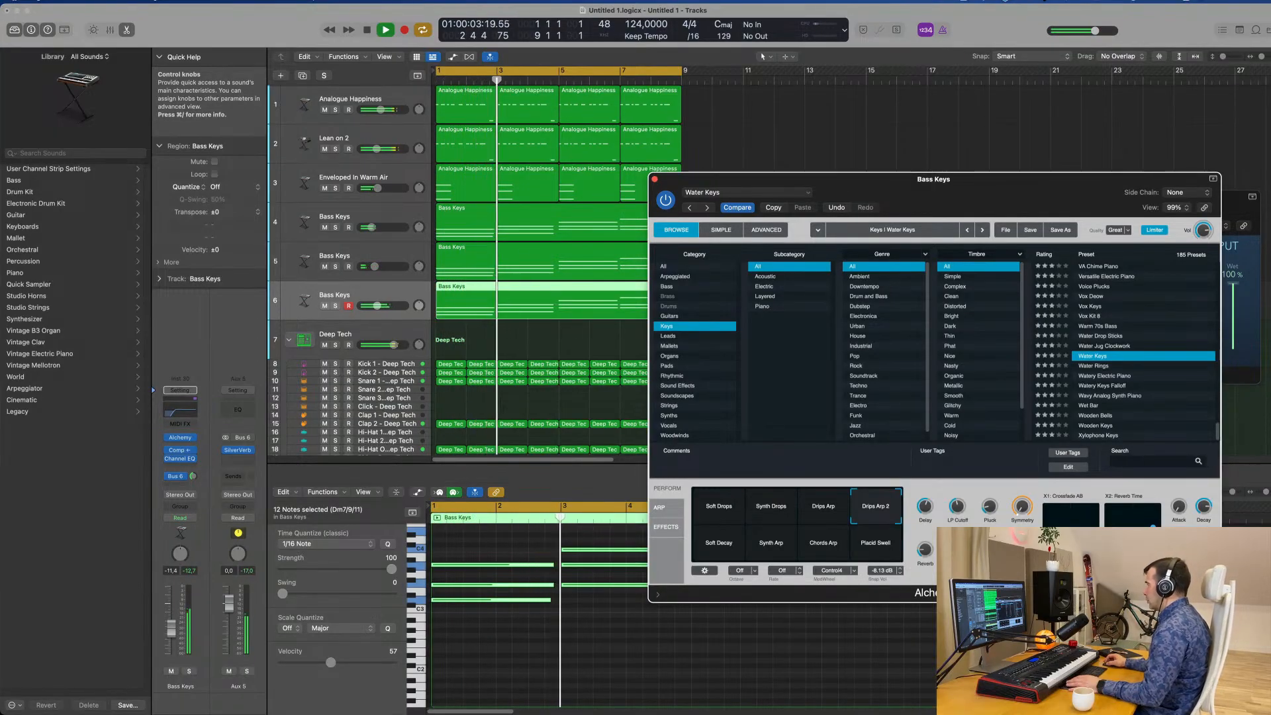
{"action": "key", "text": "space"}
{"action": "key", "text": "space"}
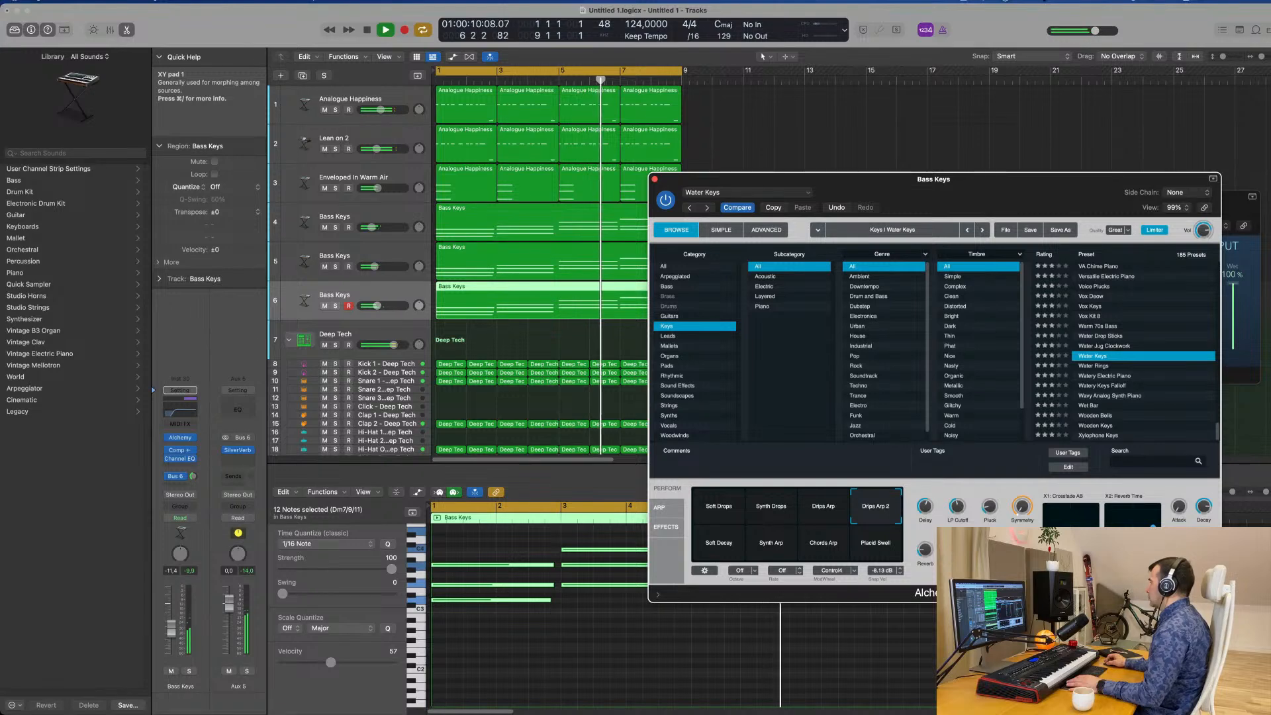
{"action": "key", "text": "Return"}
{"action": "key", "text": "space"}
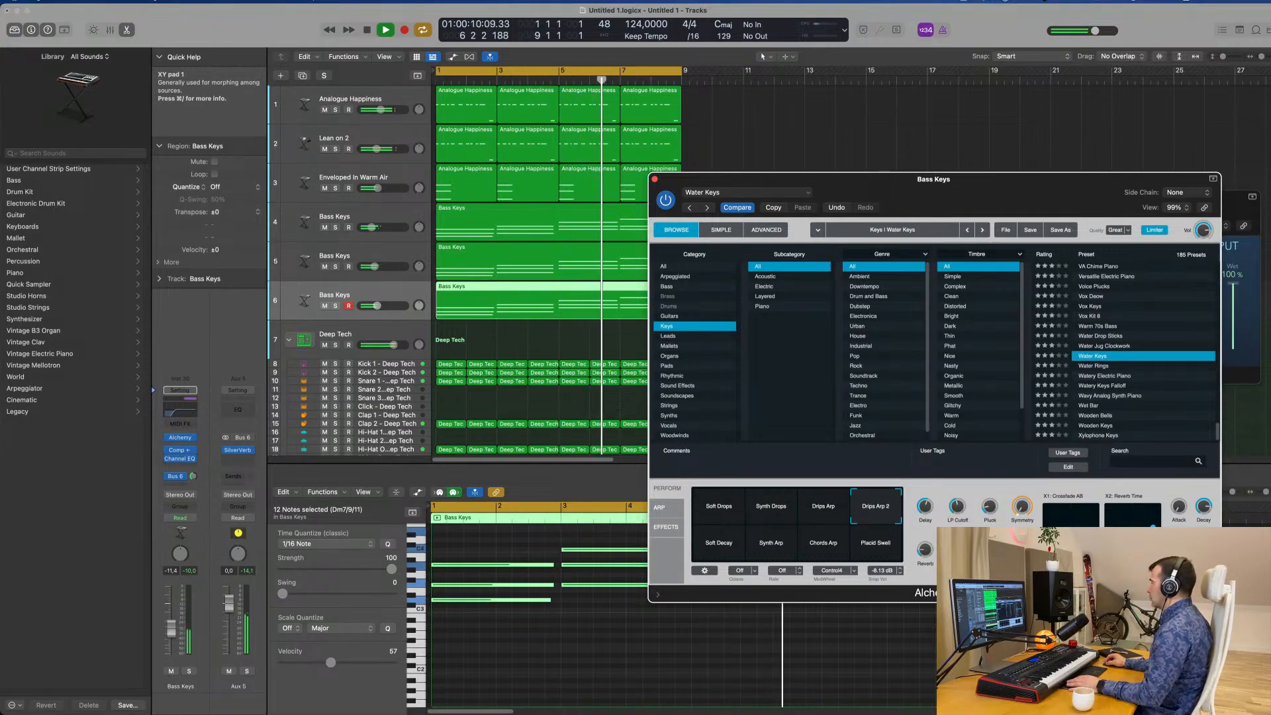
{"action": "key", "text": "Return"}
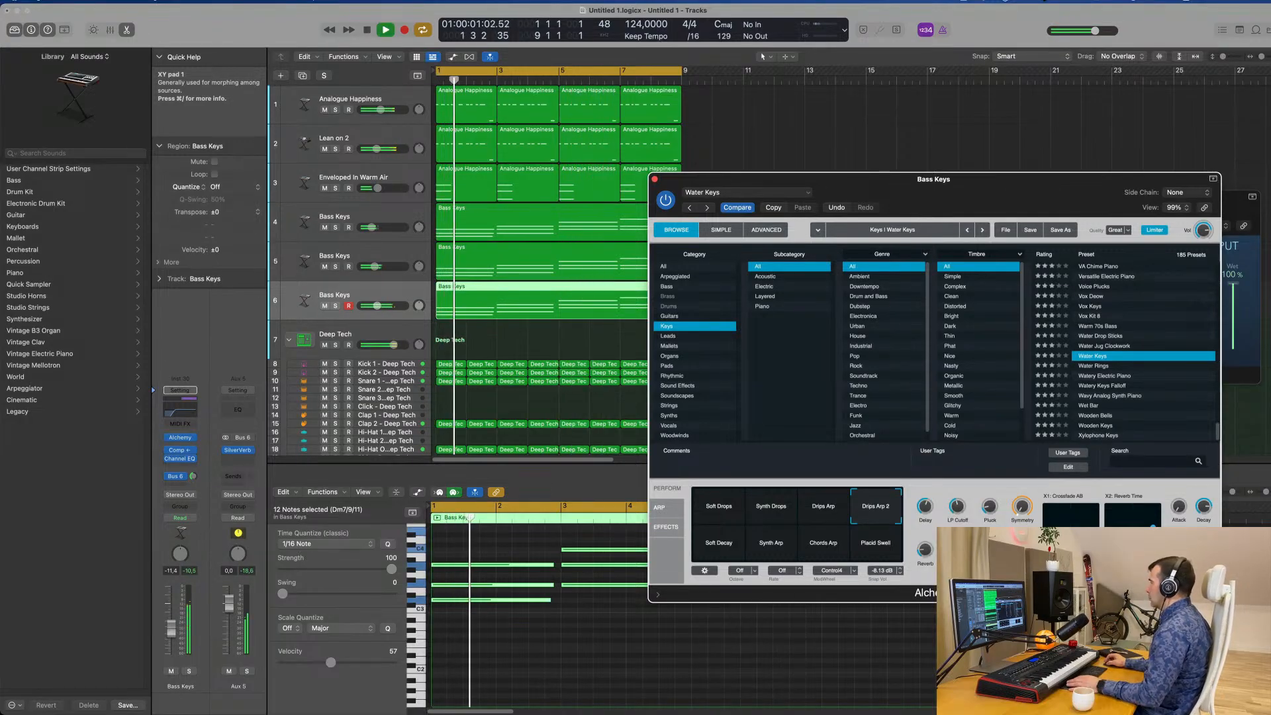
{"action": "left_click_drag", "start_coordinate": [1070, 198], "coordinate": [1058, 106]}
{"action": "key", "text": "space"}
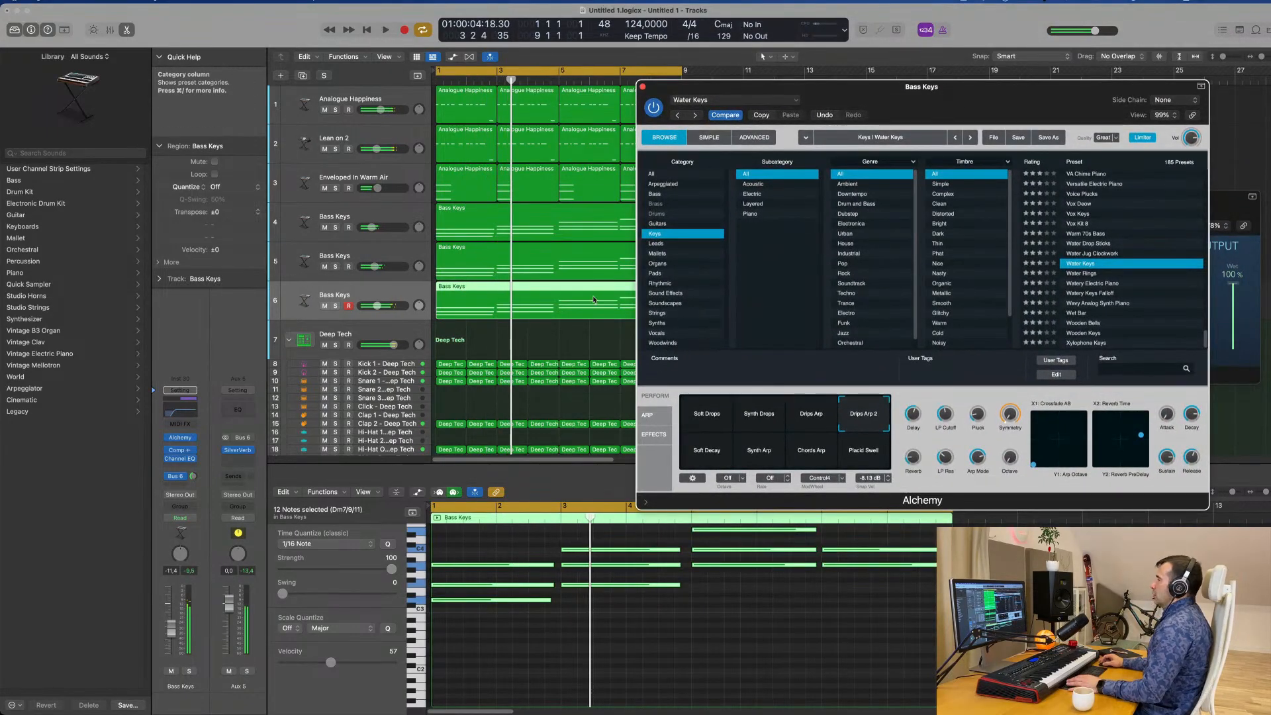
Delete the Bass Keys region from track 6 and resume playback.
{"action": "left_click", "coordinate": [553, 309]}
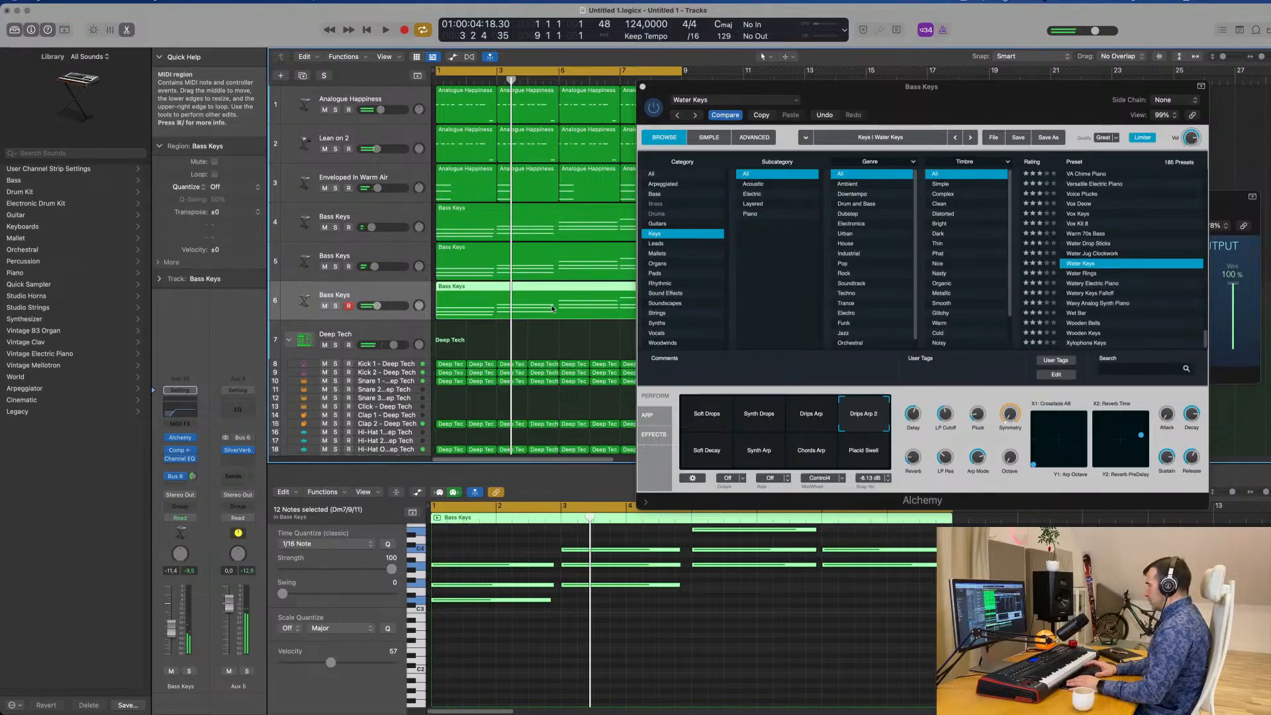
{"action": "key", "text": "Delete"}
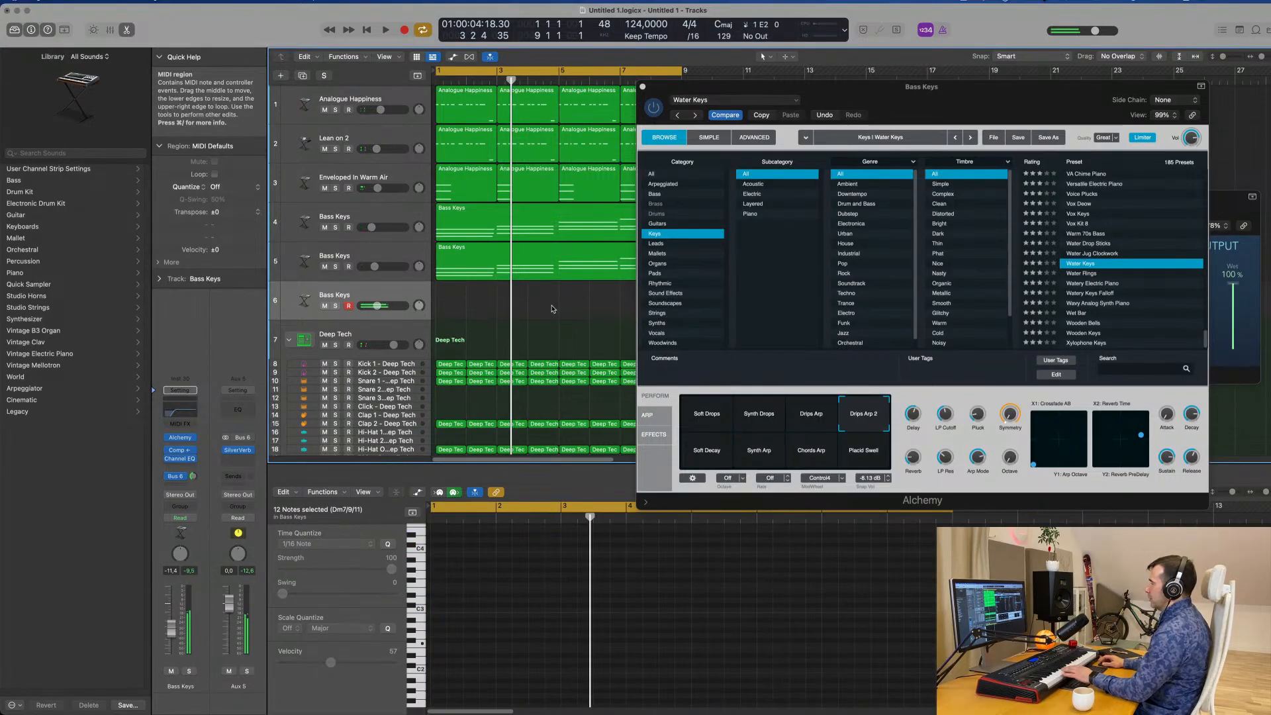
{"action": "key", "text": "space"}
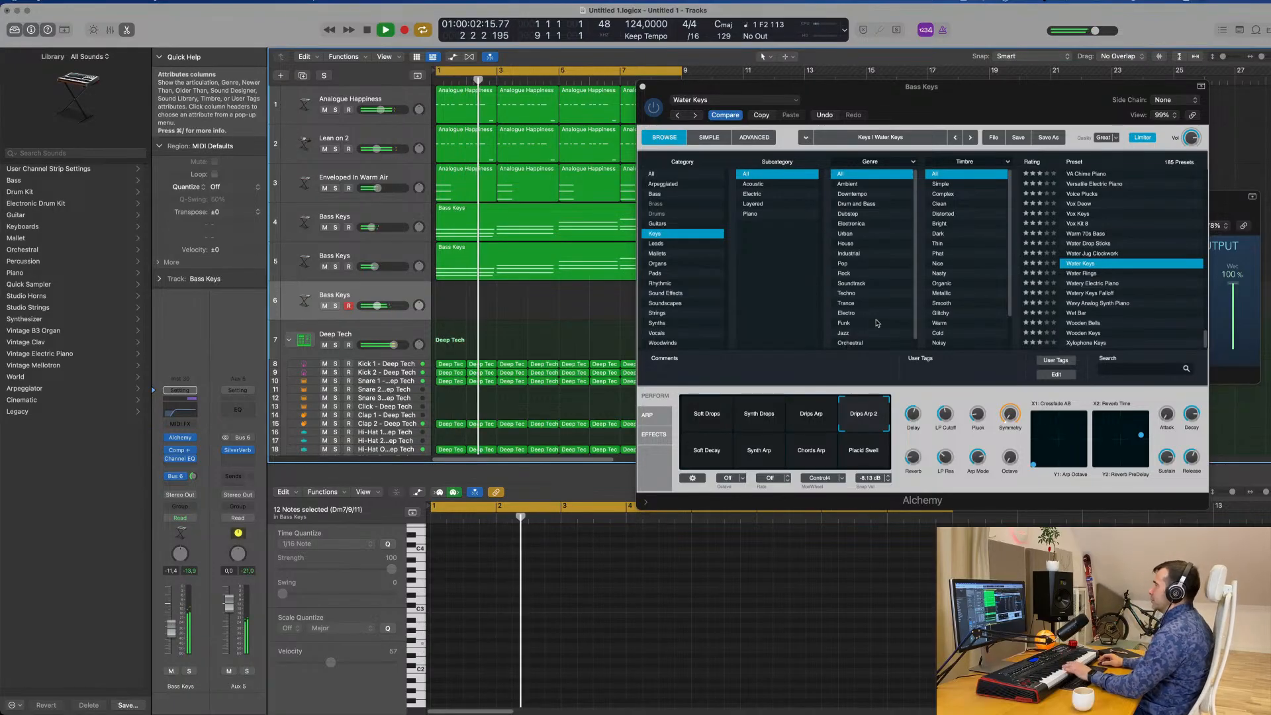
Try the Synth Drops and Soft Drops snapshots and raise Bass Keys track 6 to -3.3 dB.
{"action": "left_click", "coordinate": [757, 415]}
{"action": "left_click", "coordinate": [710, 423]}
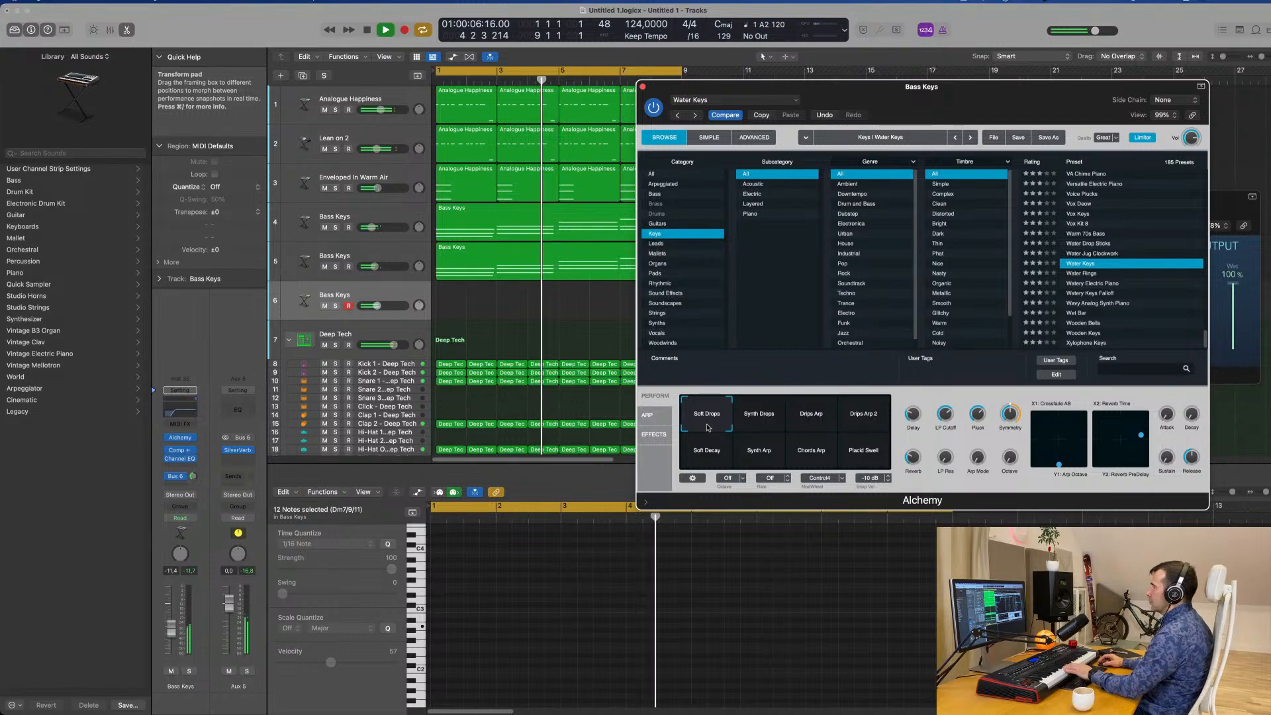
{"action": "left_click", "coordinate": [173, 631]}
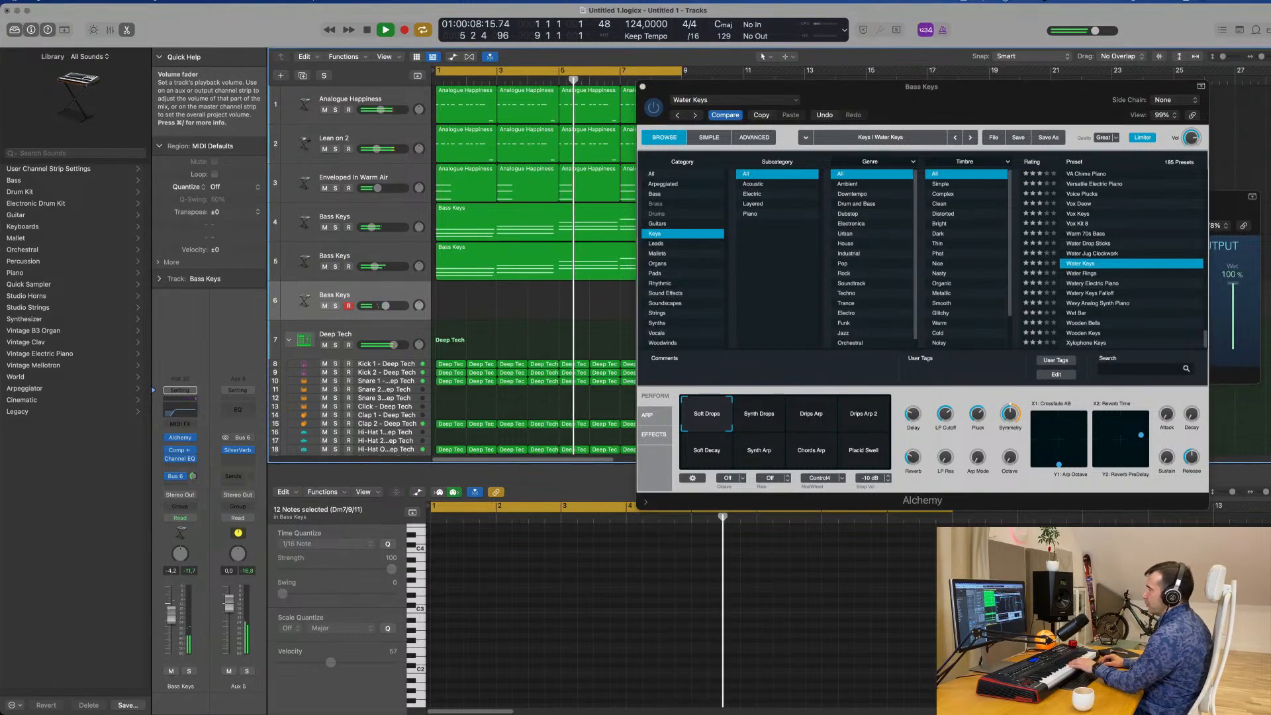
{"action": "left_click_drag", "start_coordinate": [172, 605], "coordinate": [174, 601]}
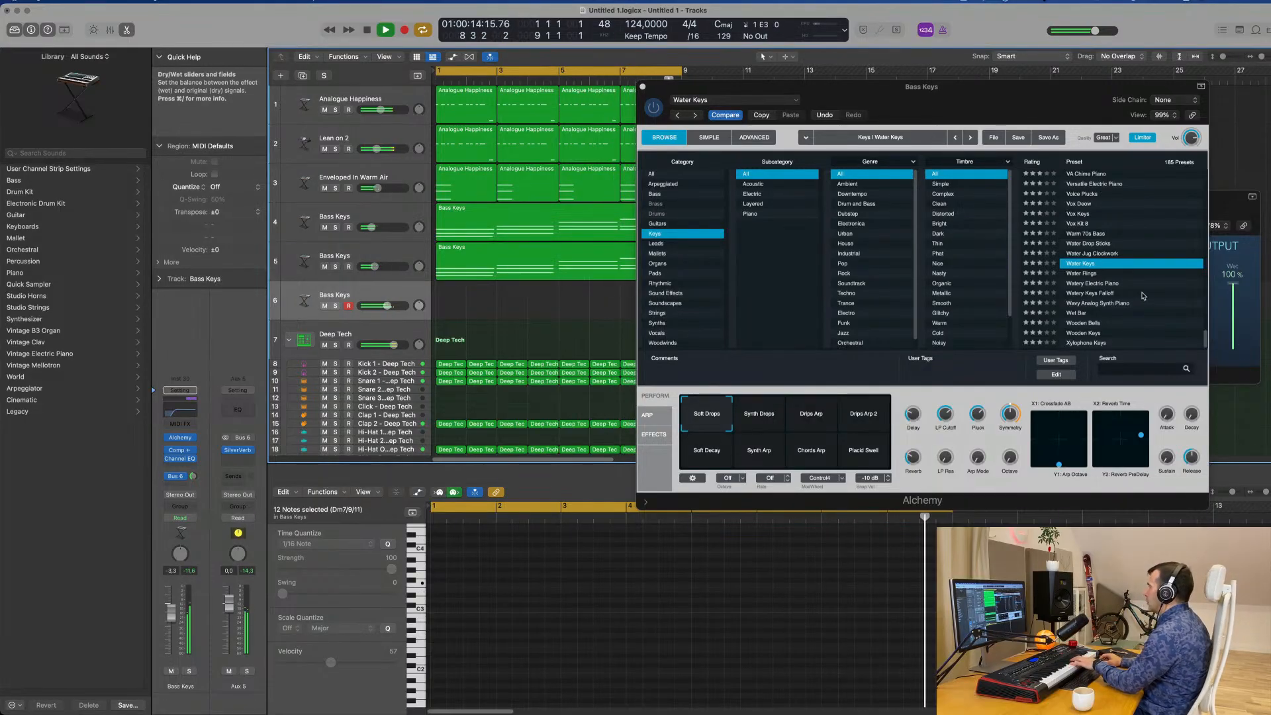
Load the Ukulele Echoes preset and audition its Dark, Clean Ring, Hall Pluck, Soft and High Pluck Hall snapshots.
{"action": "scroll", "coordinate": [1144, 296], "scroll_direction": "up", "scroll_amount": 5}
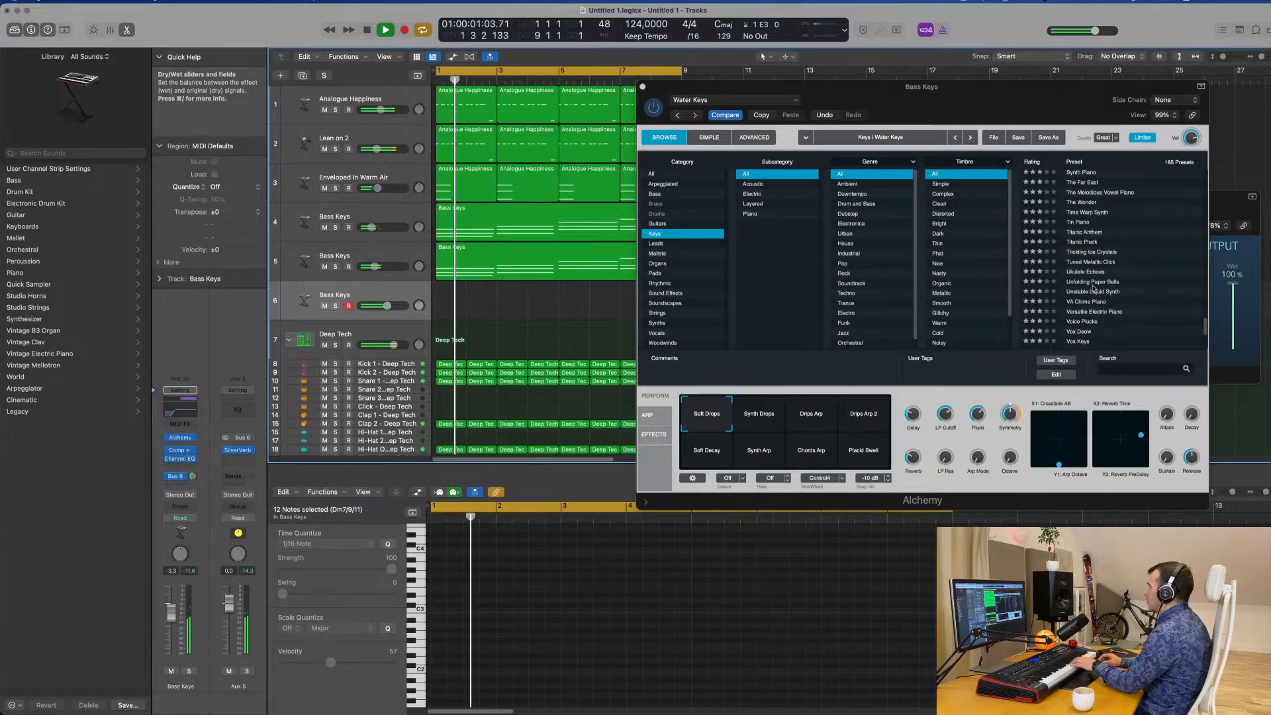
{"action": "left_click", "coordinate": [1091, 273]}
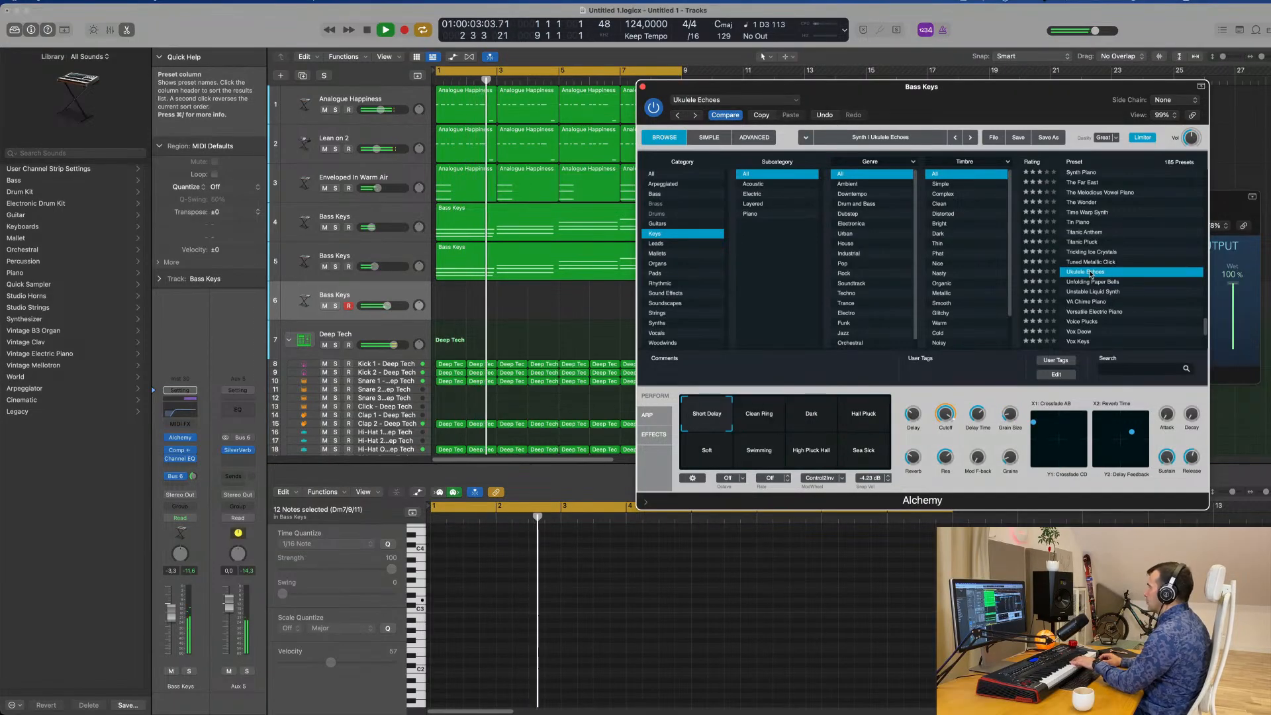
{"action": "left_click", "coordinate": [811, 414]}
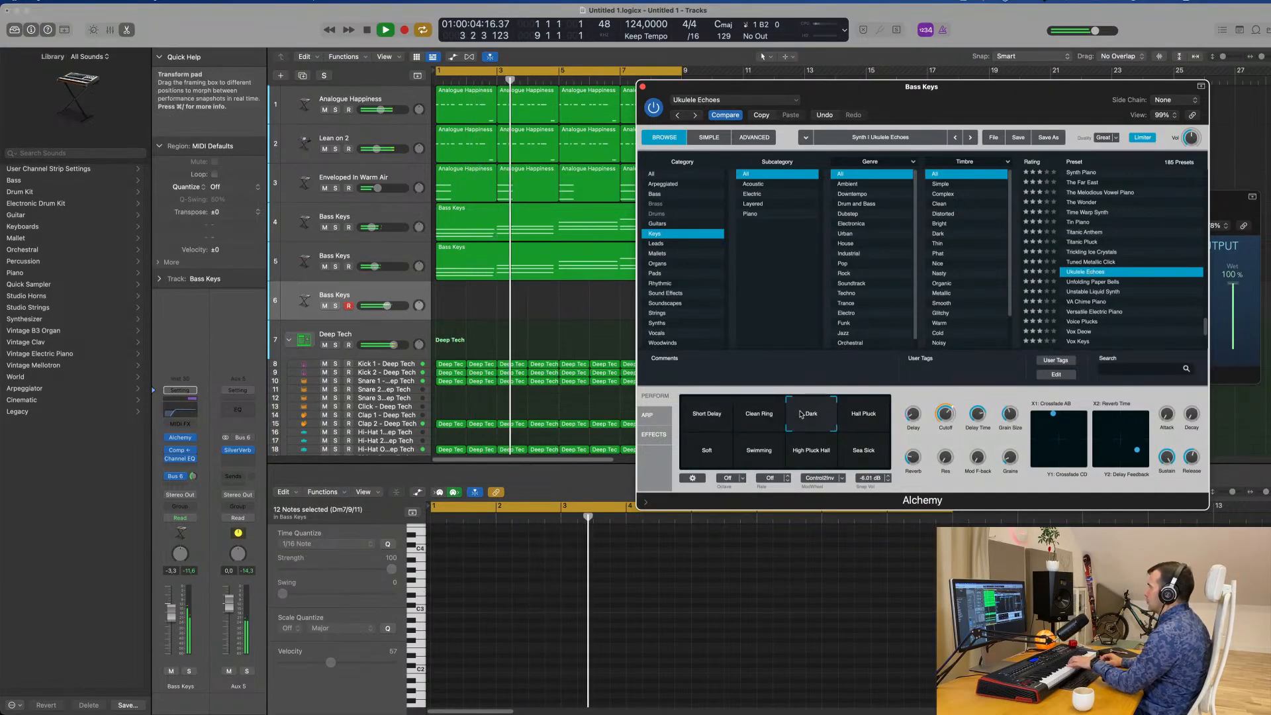
{"action": "left_click", "coordinate": [767, 420]}
{"action": "left_click", "coordinate": [872, 418]}
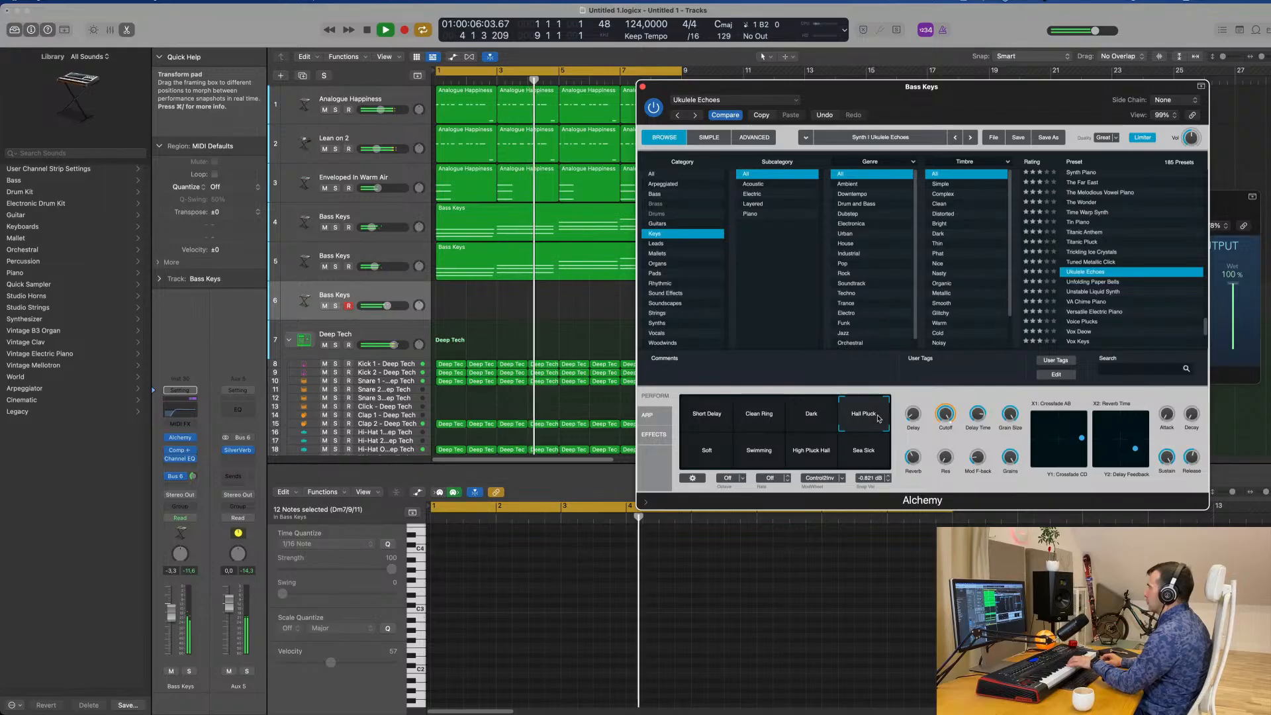
{"action": "left_click", "coordinate": [745, 415]}
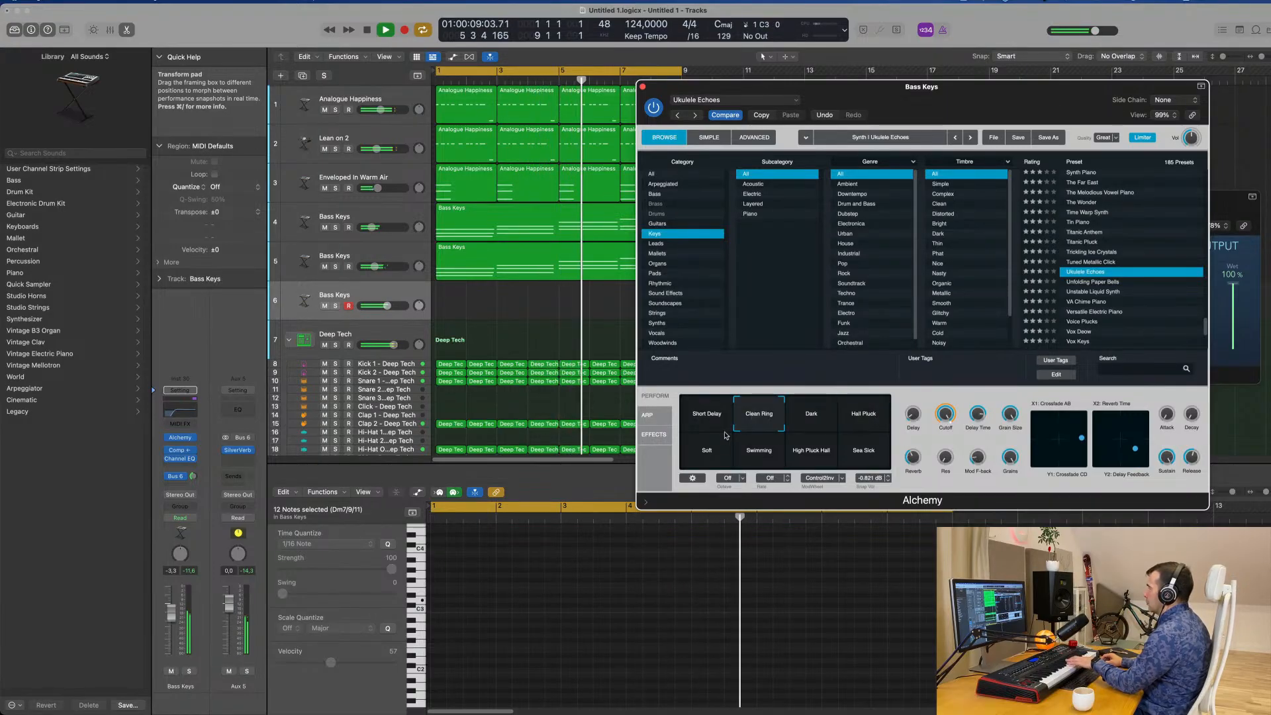
{"action": "left_click", "coordinate": [706, 450]}
{"action": "left_click", "coordinate": [808, 450]}
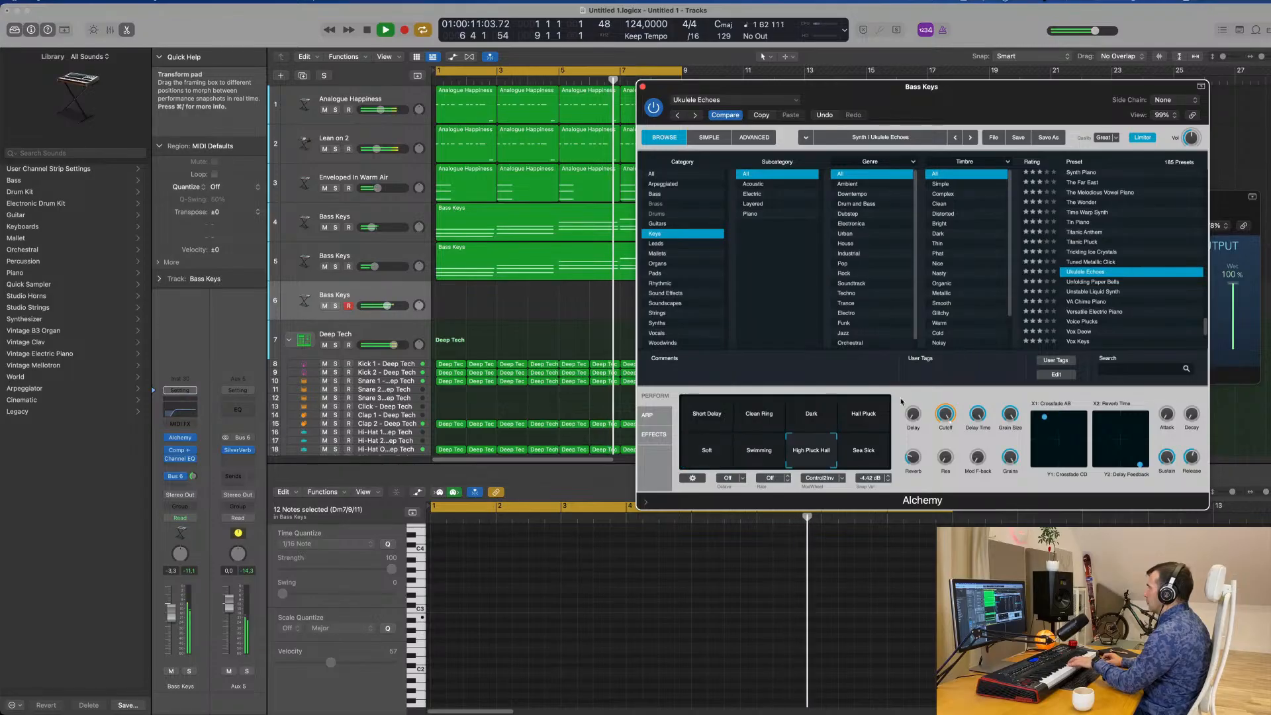
Load the Titanic Pluck preset on Bass Keys track 6 and lower the track to -7.6 dB.
{"action": "left_click", "coordinate": [1099, 243]}
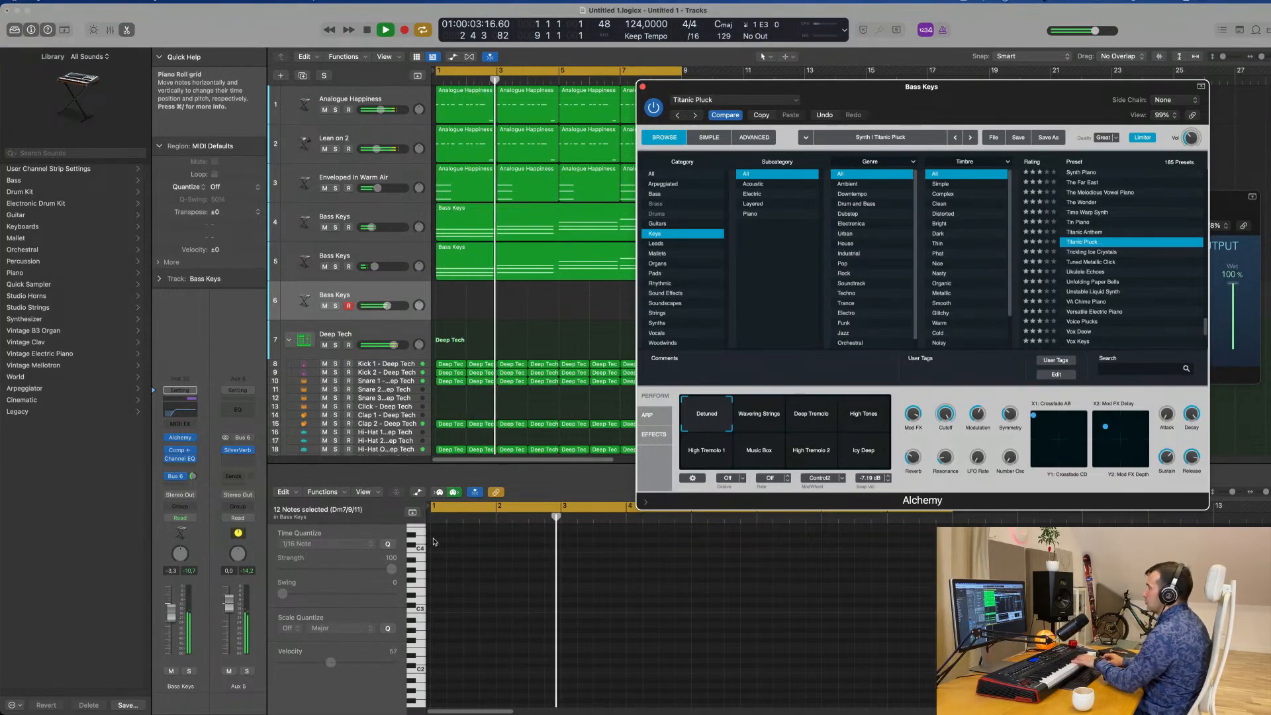
{"action": "left_click_drag", "start_coordinate": [174, 637], "coordinate": [175, 646]}
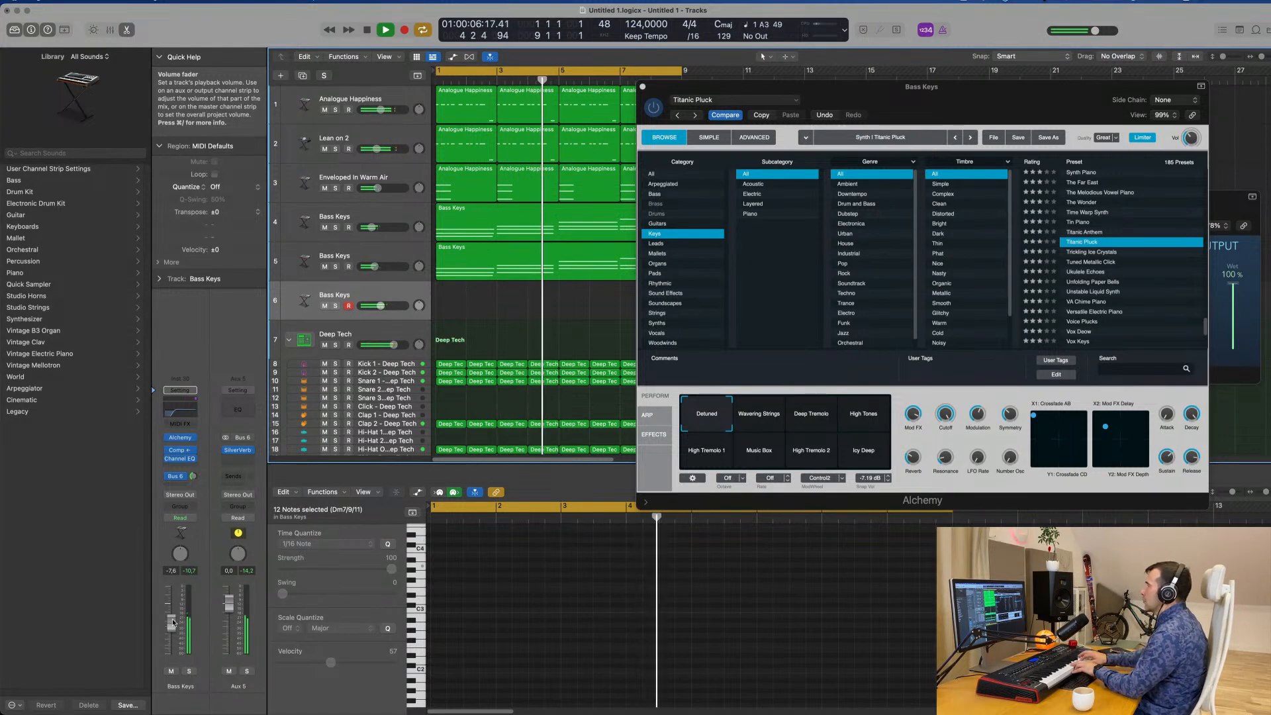
Record a plucked melody on Bass Keys track 6 across the eight-bar cycle and play it back with its notes in view.
{"action": "key", "text": "r"}
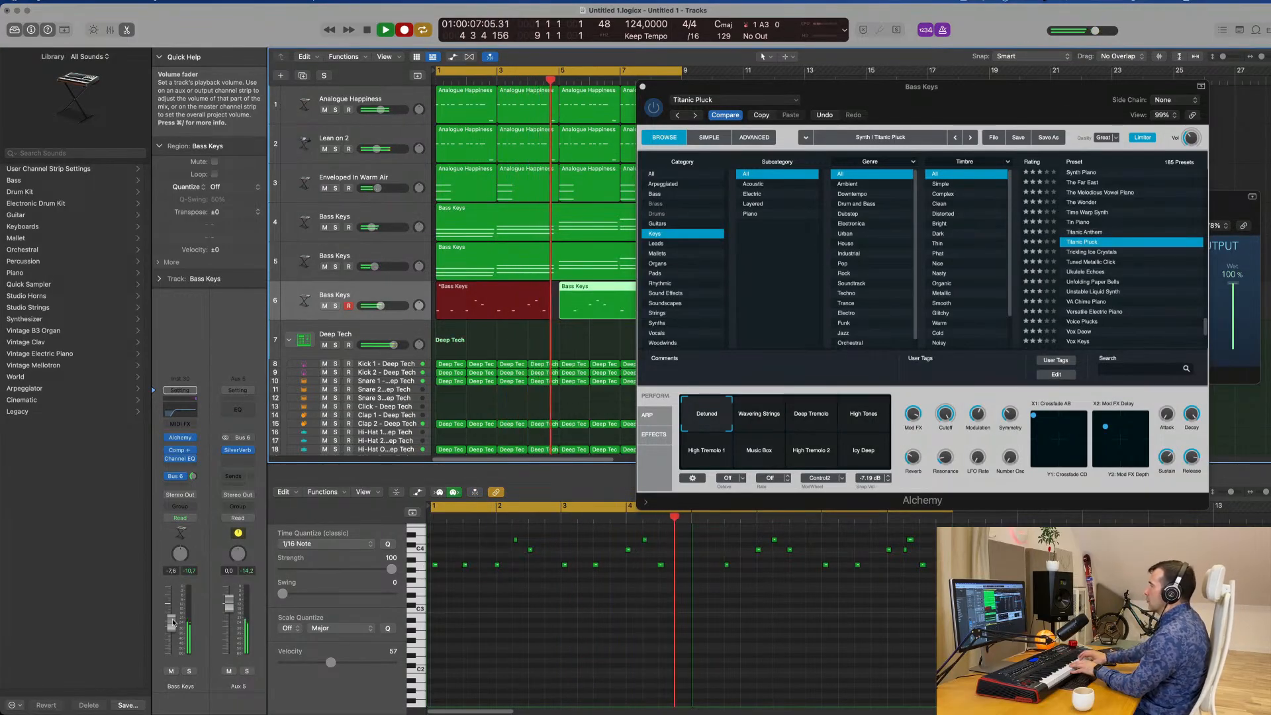
{"action": "key", "text": "space"}
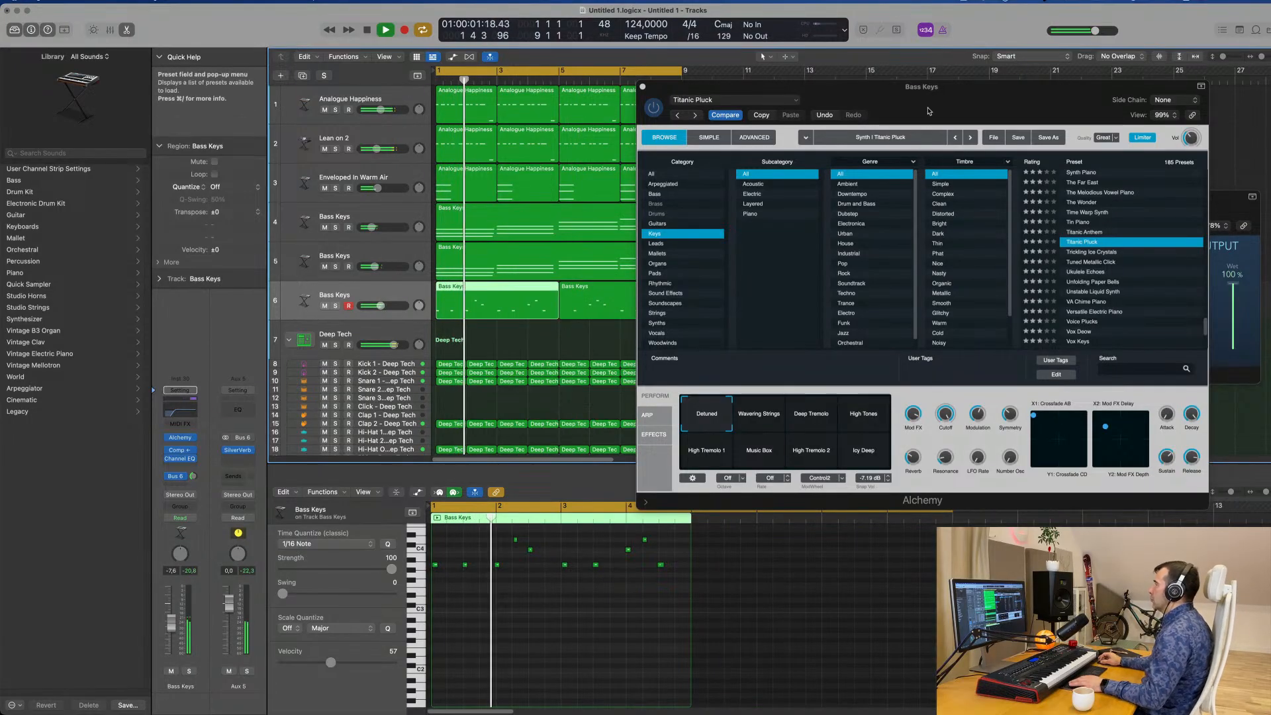
{"action": "left_click_drag", "start_coordinate": [846, 87], "coordinate": [949, 85]}
{"action": "scroll", "coordinate": [549, 622], "scroll_direction": "up", "scroll_amount": 5}
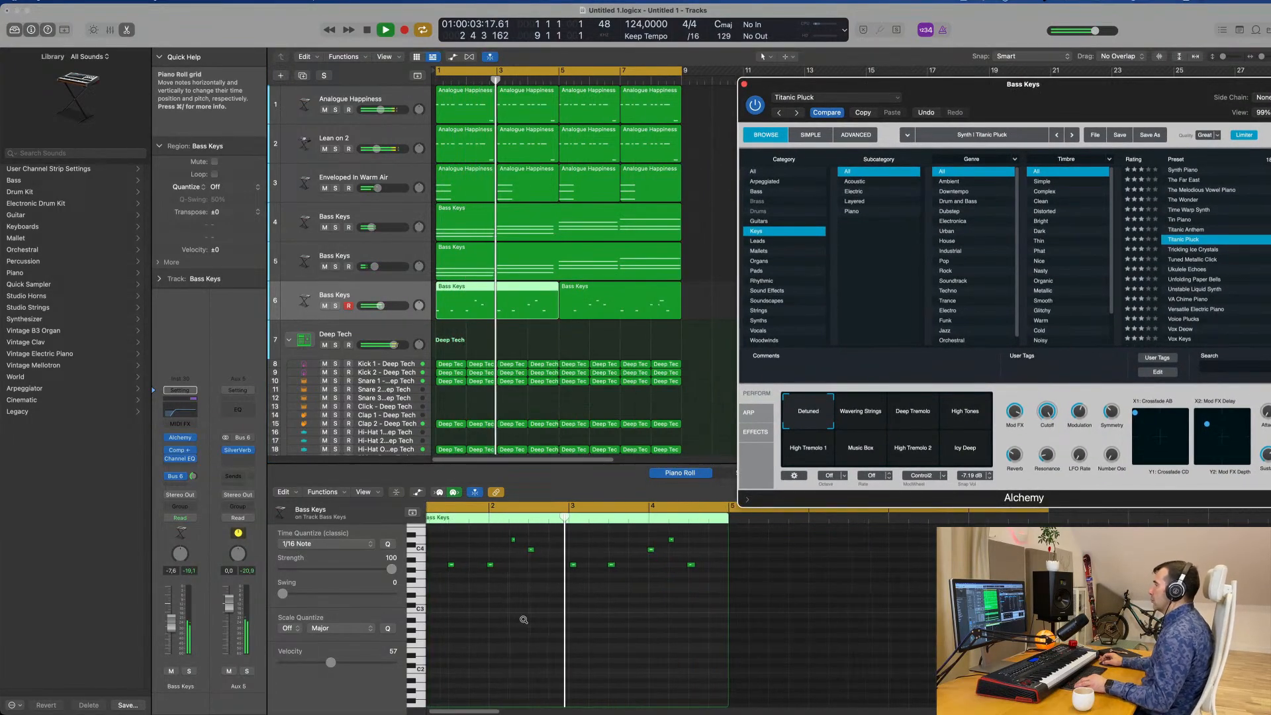
Stop the playback and delete the second Bass Keys melody region on track 6, leaving the first four-bar region selected.
{"action": "scroll", "coordinate": [572, 622], "scroll_direction": "down", "scroll_amount": 5}
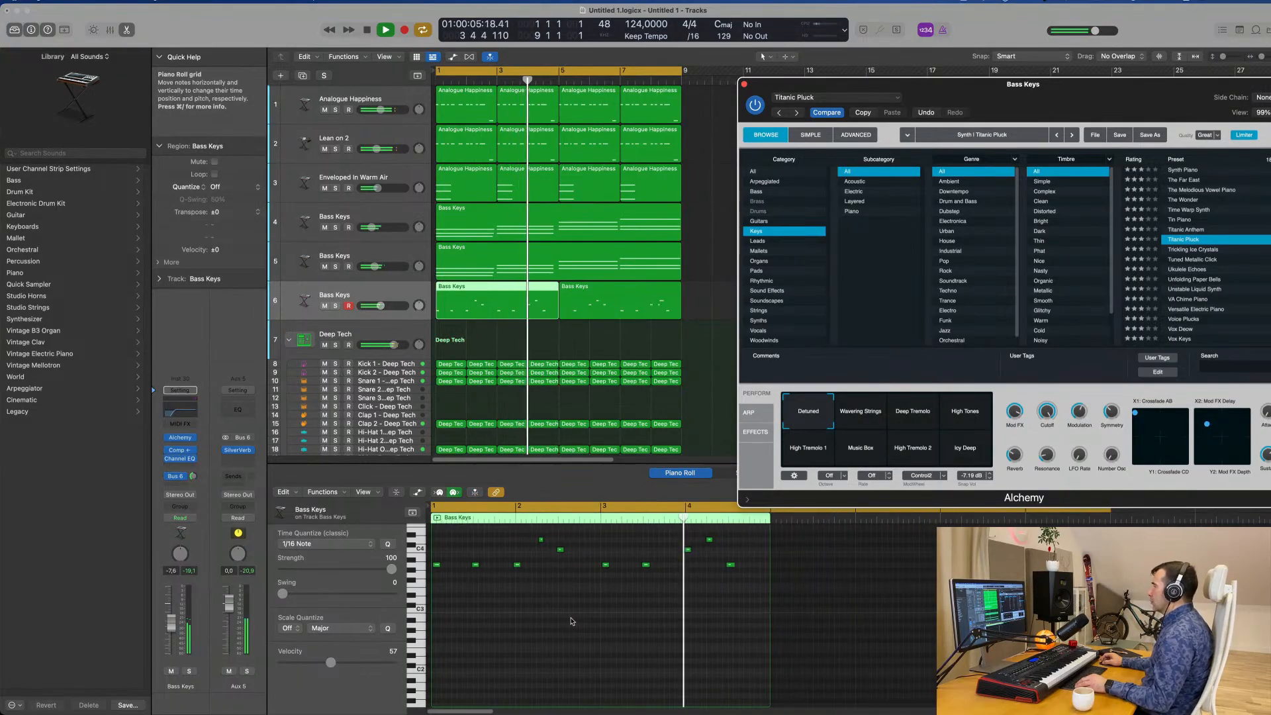
{"action": "scroll", "coordinate": [572, 621], "scroll_direction": "up", "scroll_amount": 3}
{"action": "key", "text": "space"}
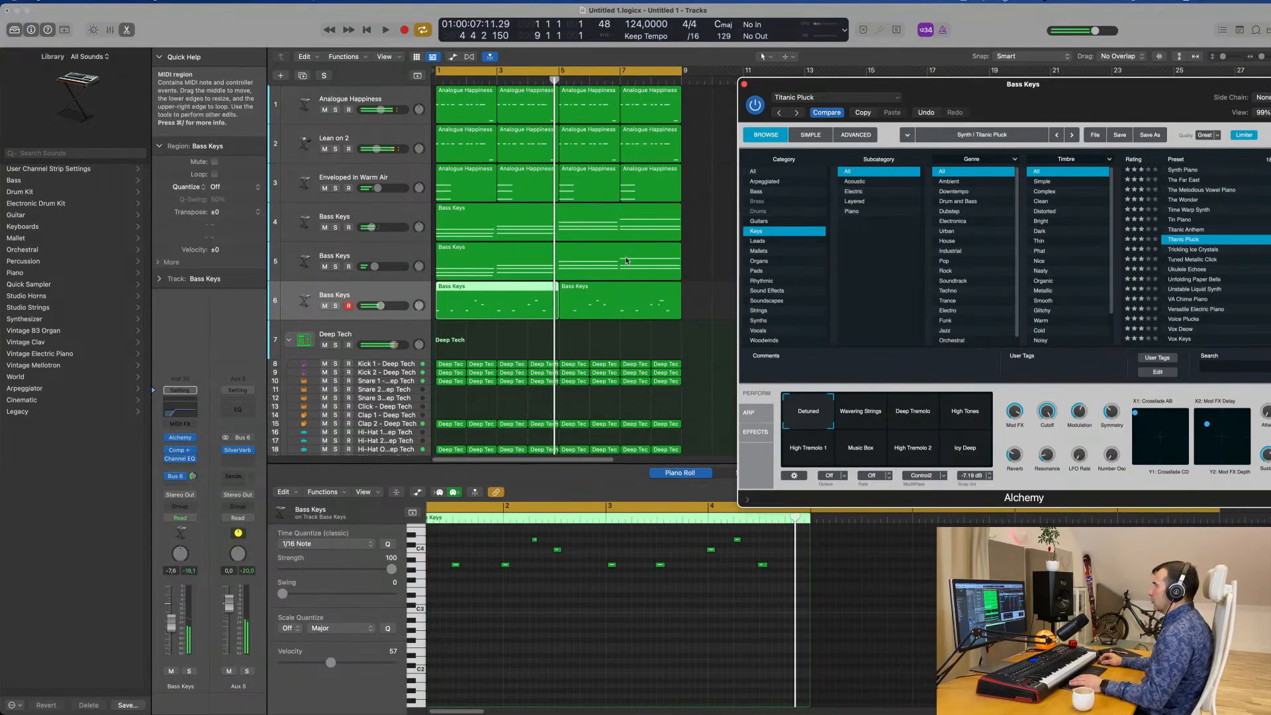
{"action": "left_click", "coordinate": [627, 293]}
{"action": "key", "text": "Delete"}
{"action": "left_click", "coordinate": [520, 292]}
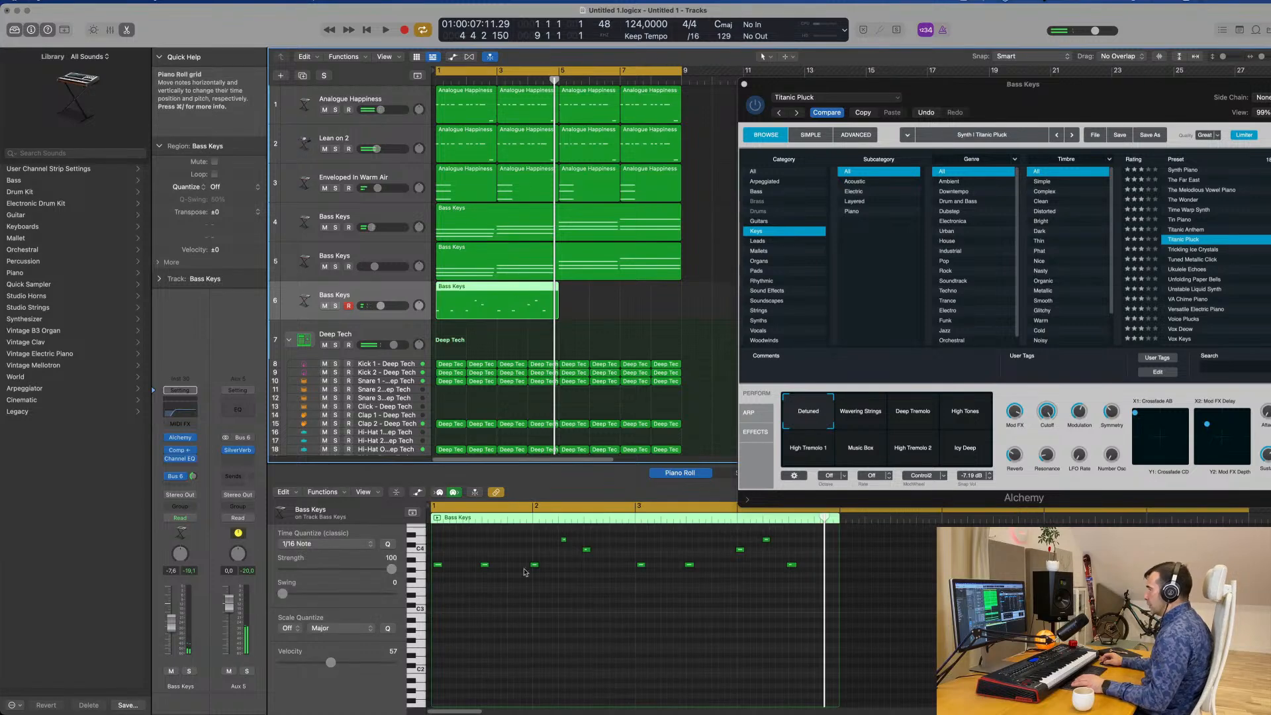
Quantize the remaining melody to 1/16 notes and shift the D4 note in bar 2 one sixteenth earlier, checking it by playback.
{"action": "key", "text": "Return"}
{"action": "key", "text": "space"}
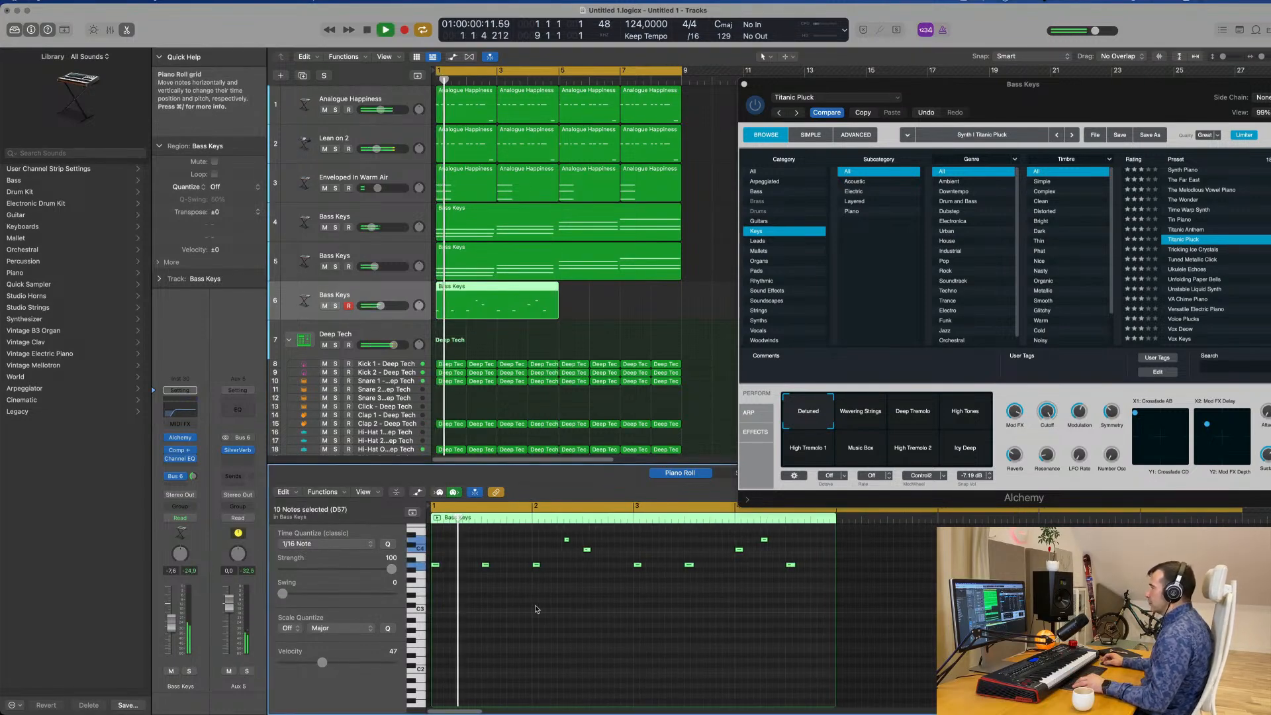
{"action": "scroll", "coordinate": [543, 609], "scroll_direction": "down", "scroll_amount": 1}
{"action": "scroll", "coordinate": [543, 609], "scroll_direction": "down", "scroll_amount": 1}
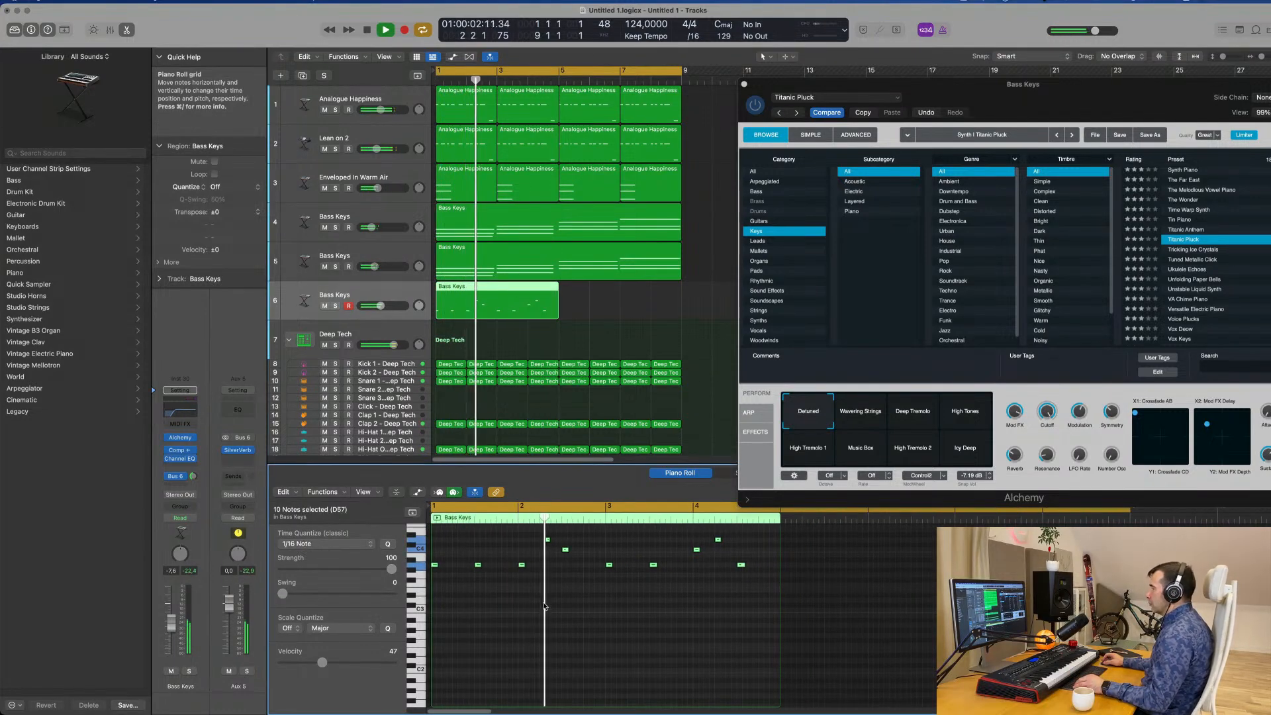
{"action": "left_click", "coordinate": [541, 542]}
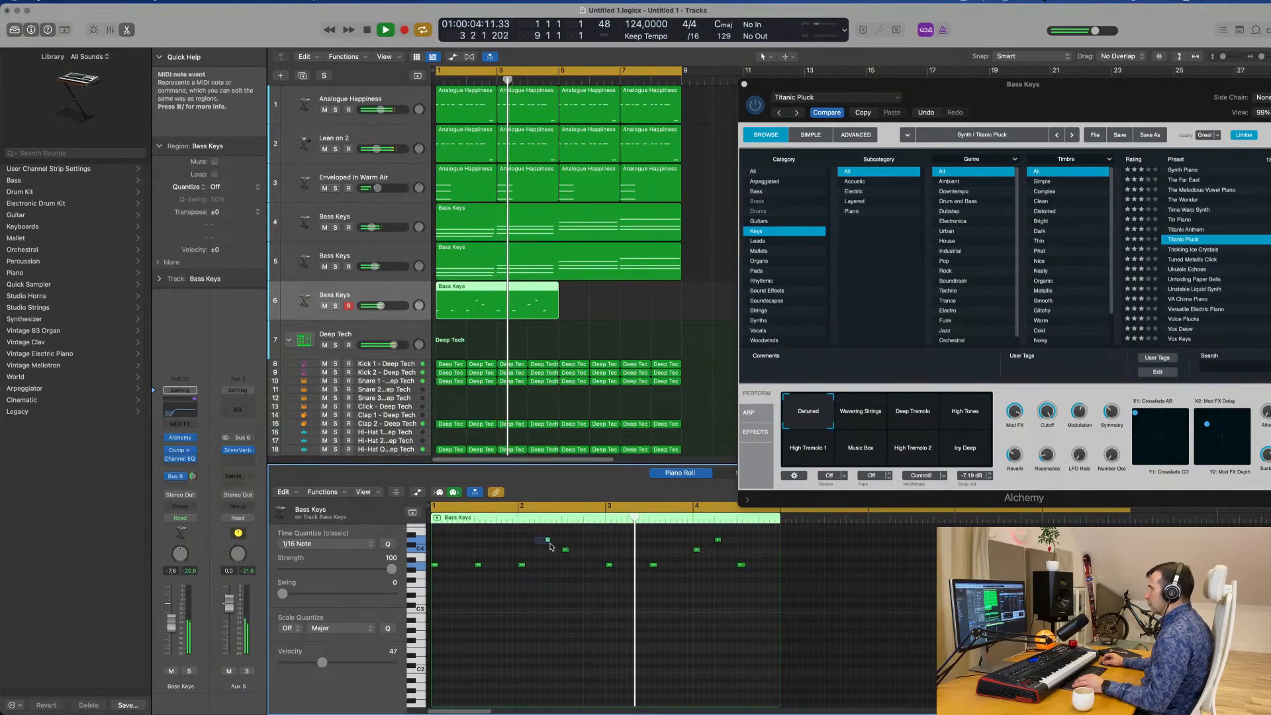
{"action": "left_click_drag", "start_coordinate": [548, 540], "coordinate": [542, 539]}
{"action": "key", "text": "Return"}
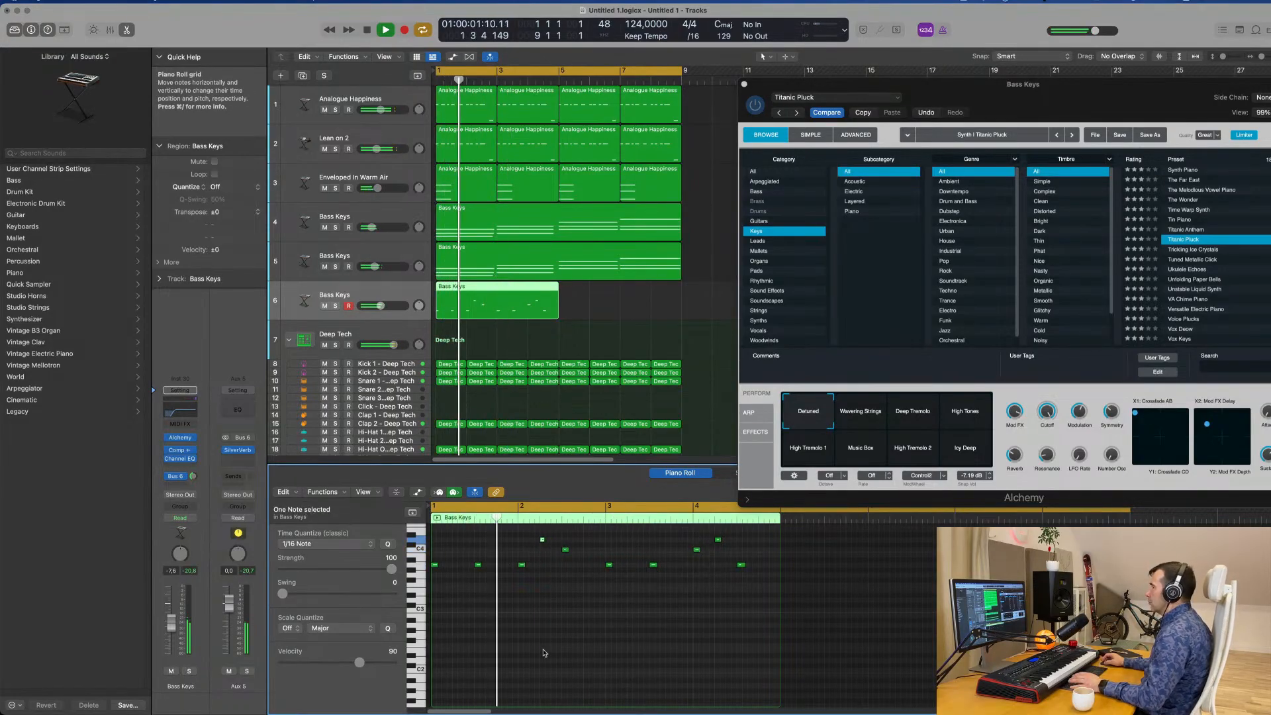
{"action": "scroll", "coordinate": [551, 596], "scroll_direction": "up", "scroll_amount": 1}
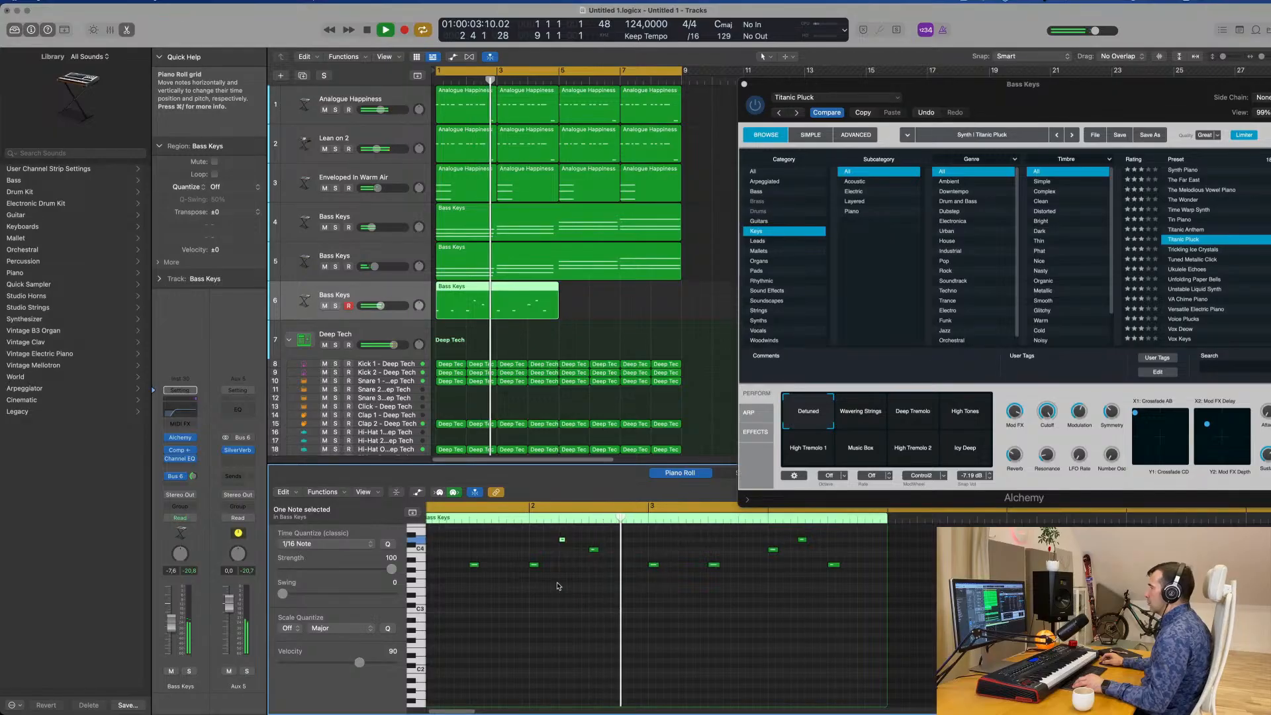
{"action": "key", "text": "space"}
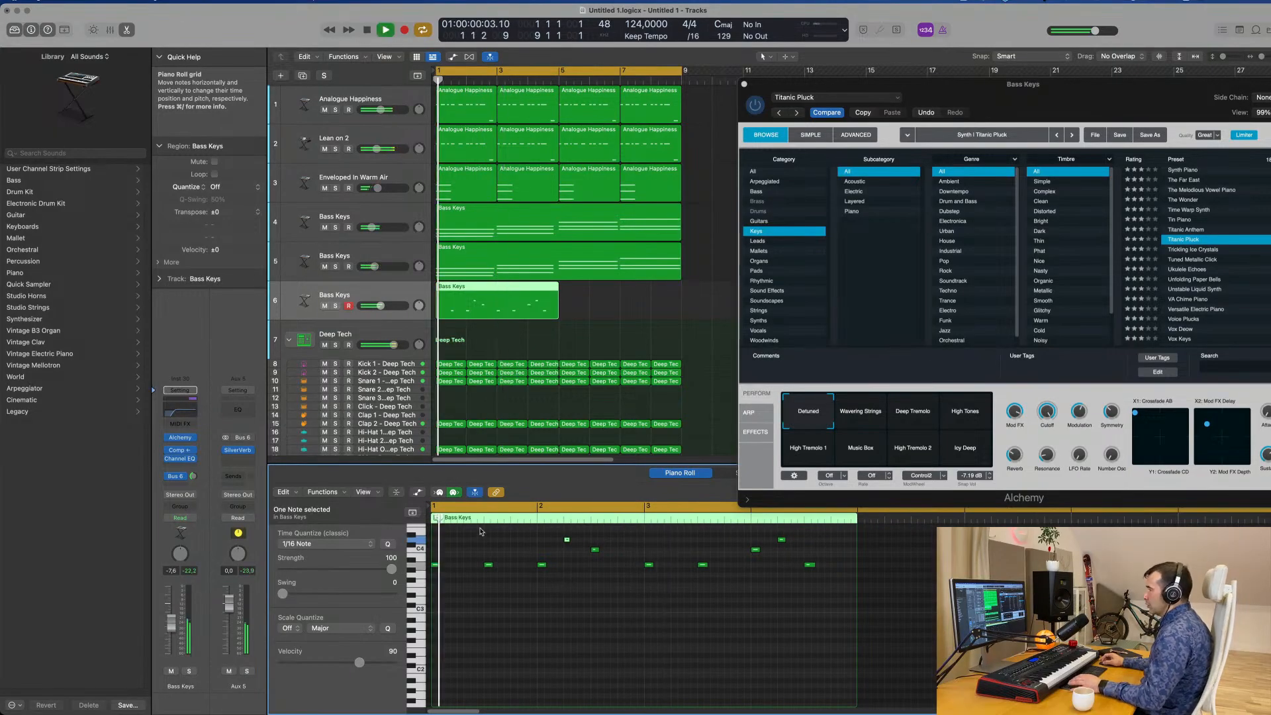
Show only the used pitches with their note velocities, set bar 2's D4 note to 92 and raise the other quiet melody notes.
{"action": "left_click", "coordinate": [396, 492]}
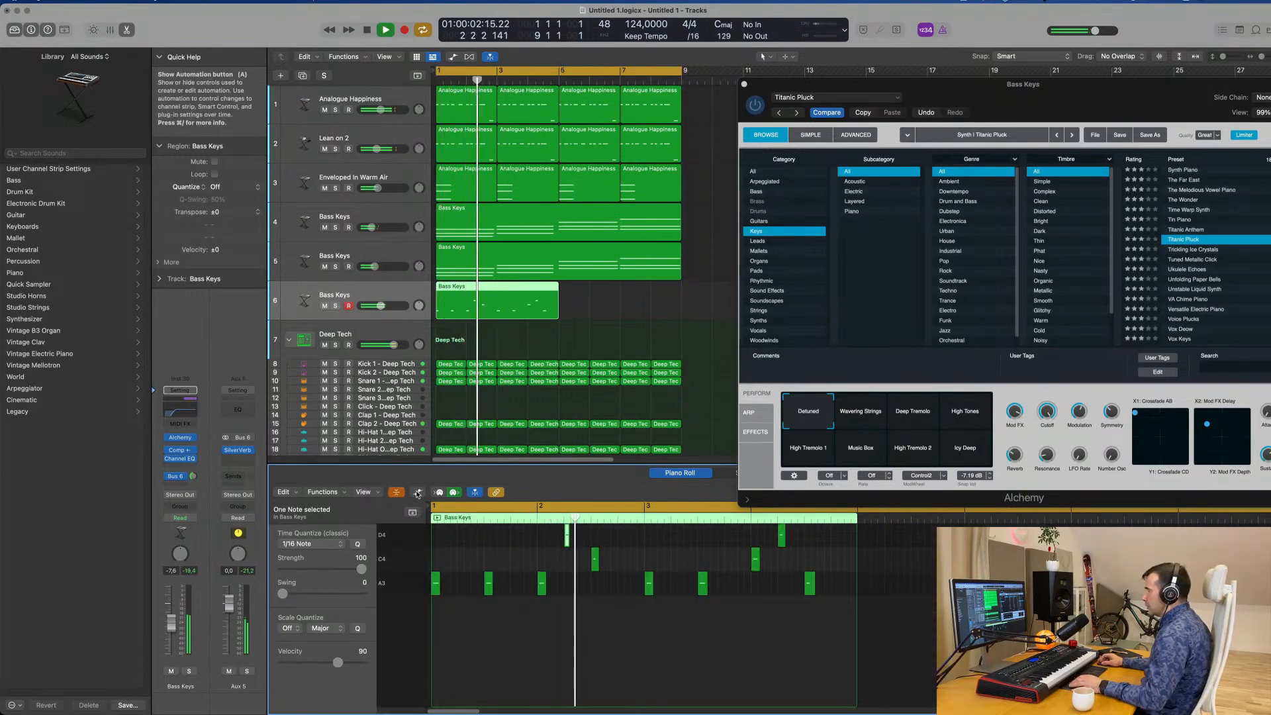
{"action": "key", "text": "a"}
{"action": "key", "text": "Return"}
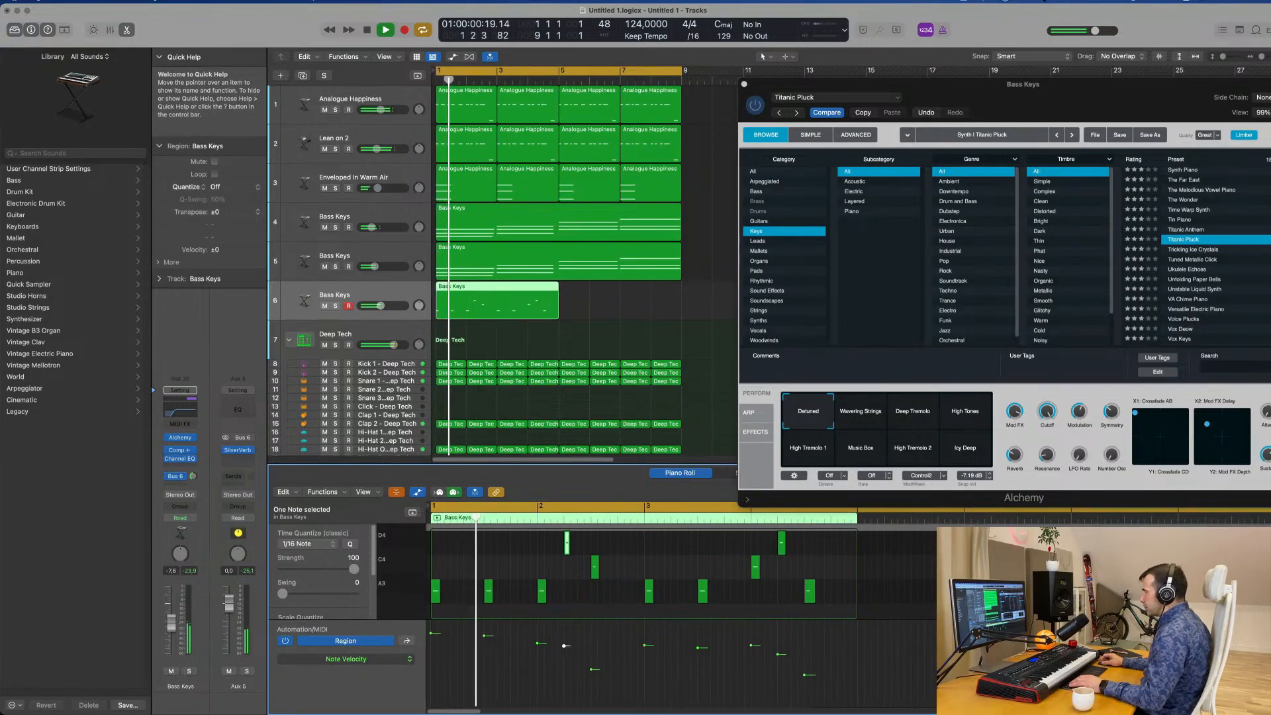
{"action": "left_click_drag", "start_coordinate": [565, 646], "coordinate": [564, 641]}
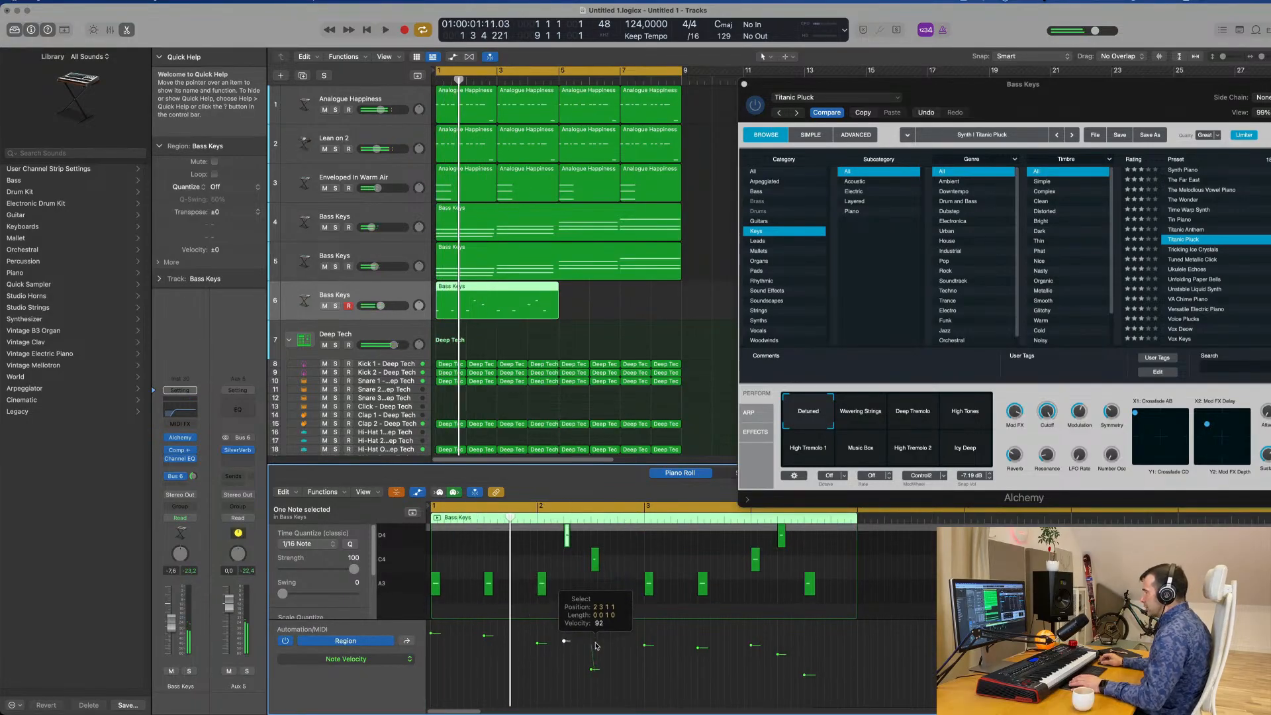
{"action": "key", "text": "space"}
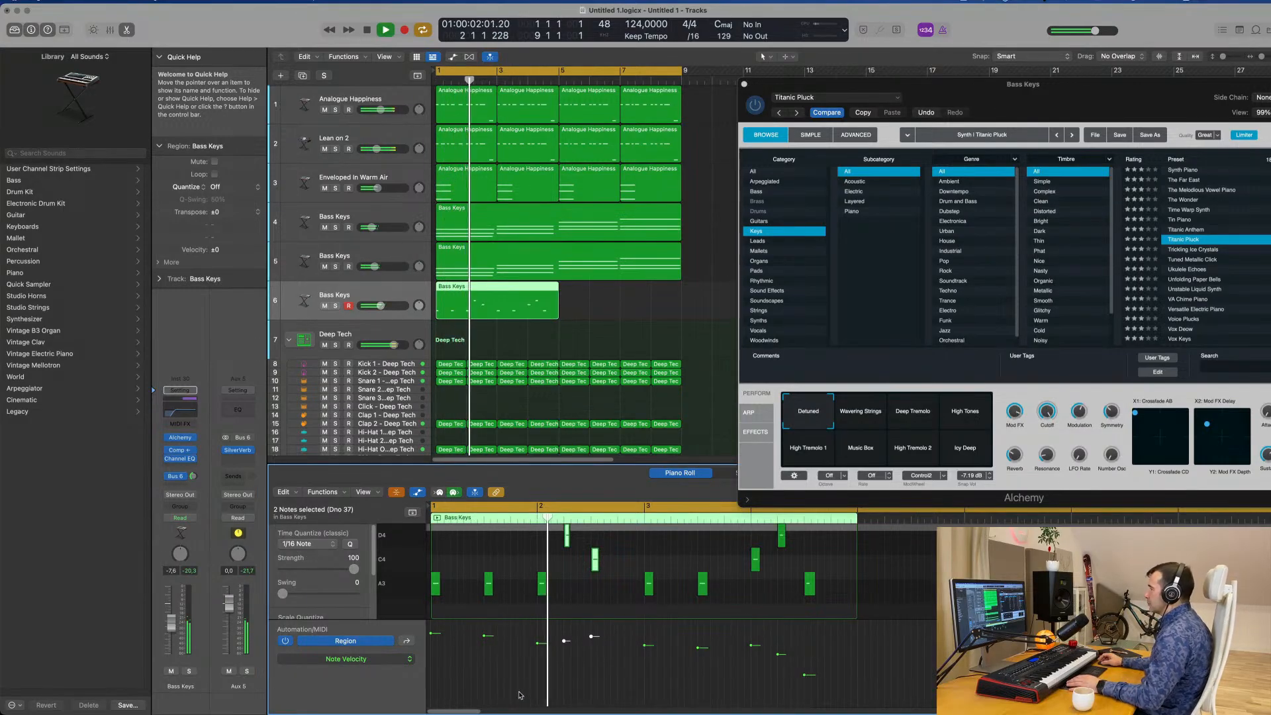
{"action": "left_click", "coordinate": [698, 647], "text": "shift"}
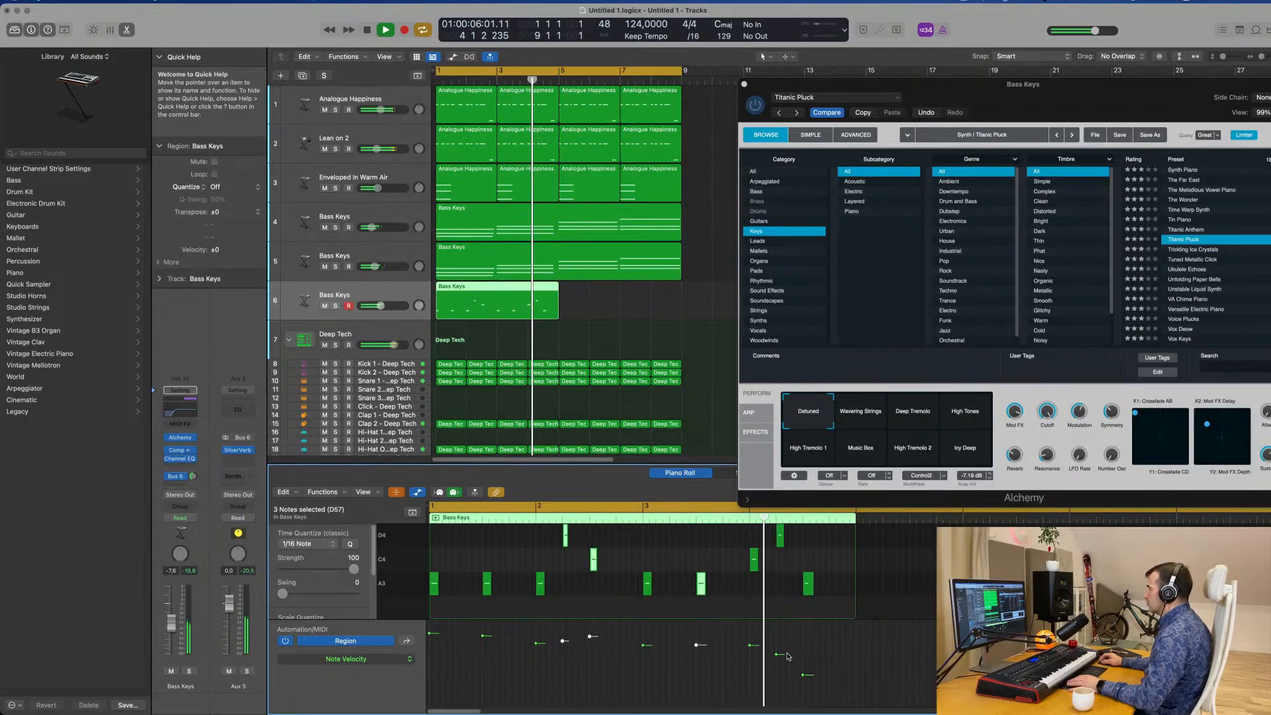
{"action": "left_click_drag", "start_coordinate": [750, 643], "coordinate": [807, 632]}
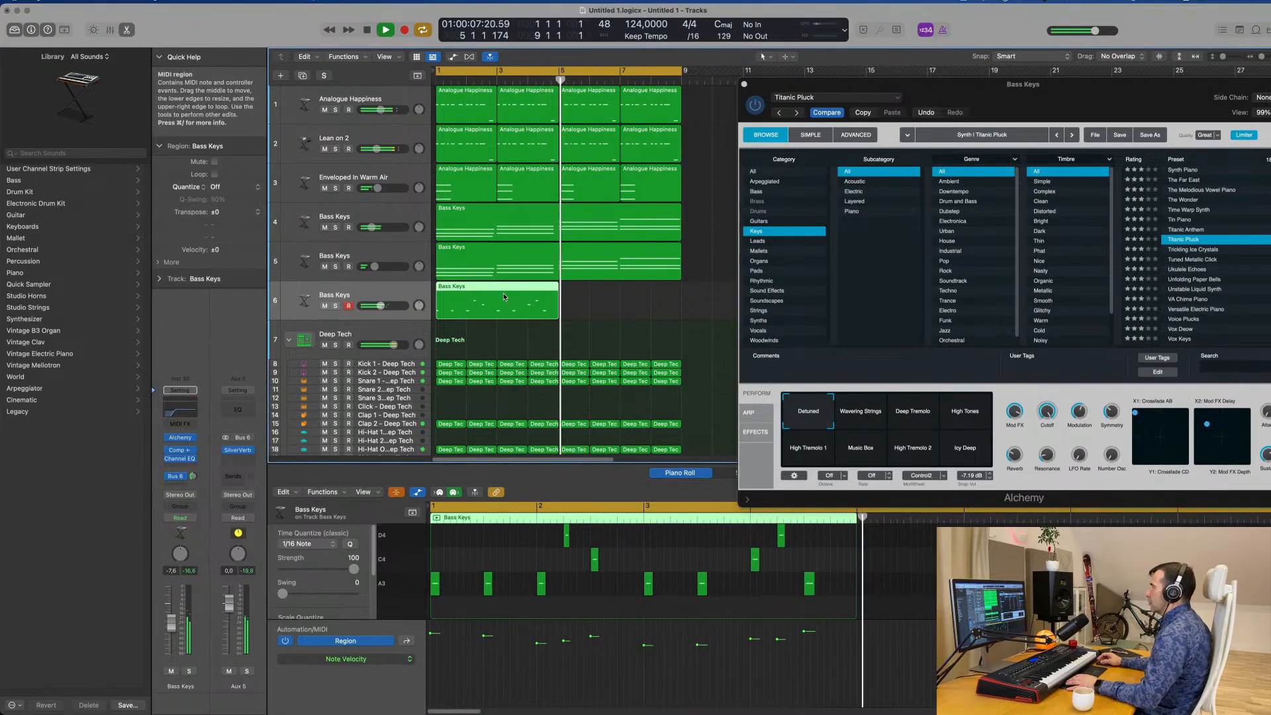
Repeat the four-bar melody region across bars 5 to 8 of track 6 and close the Titanic Pluck instrument window.
{"action": "key", "text": "super+r"}
{"action": "key", "text": "super+Left"}
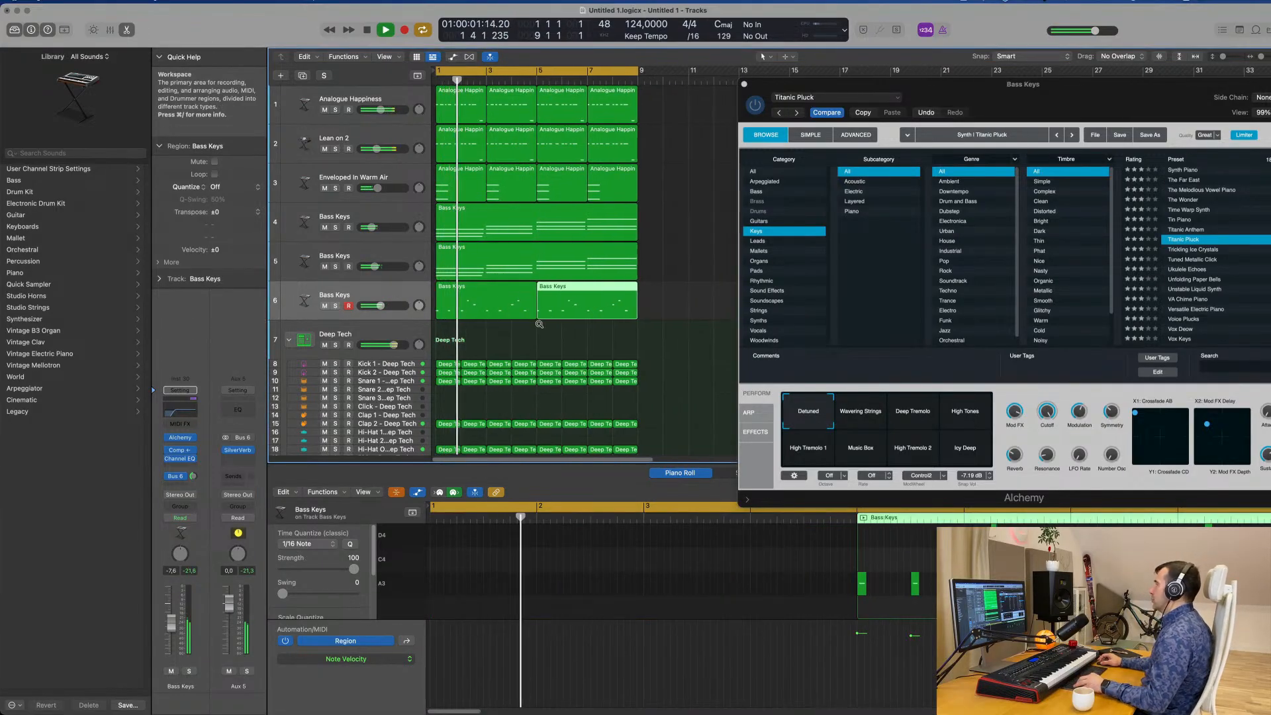
{"action": "left_click_drag", "start_coordinate": [993, 108], "coordinate": [659, 111]}
{"action": "left_click", "coordinate": [375, 103]}
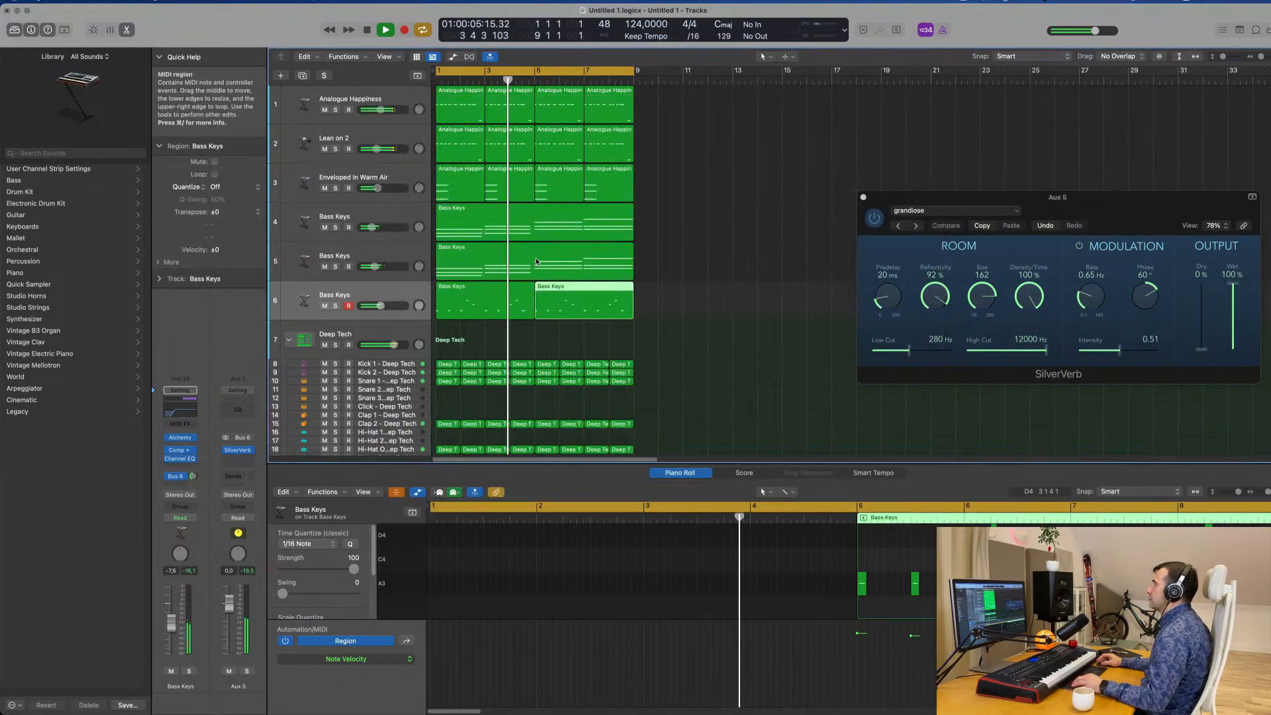
{"action": "left_click", "coordinate": [723, 281], "text": "ctrl+alt"}
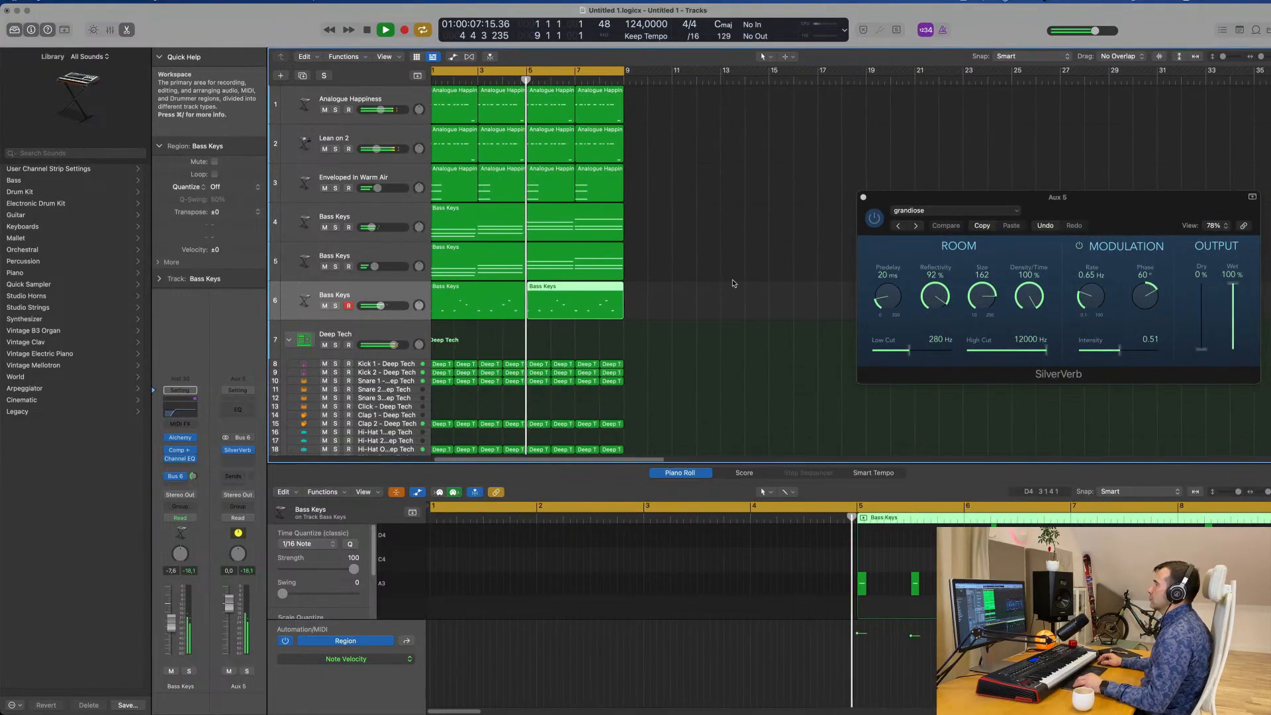
{"action": "left_click", "coordinate": [389, 296]}
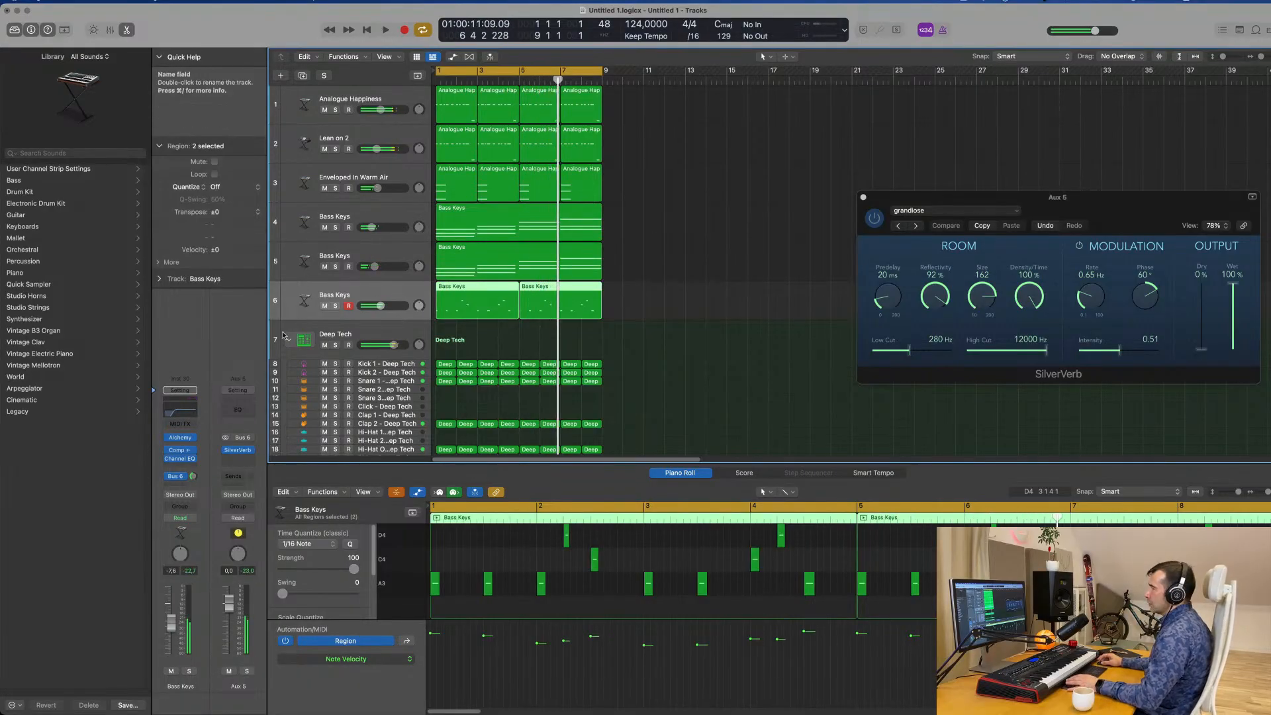
{"action": "key", "text": "space"}
{"action": "key", "text": "space"}
{"action": "scroll", "coordinate": [345, 333], "scroll_direction": "down", "scroll_amount": 2}
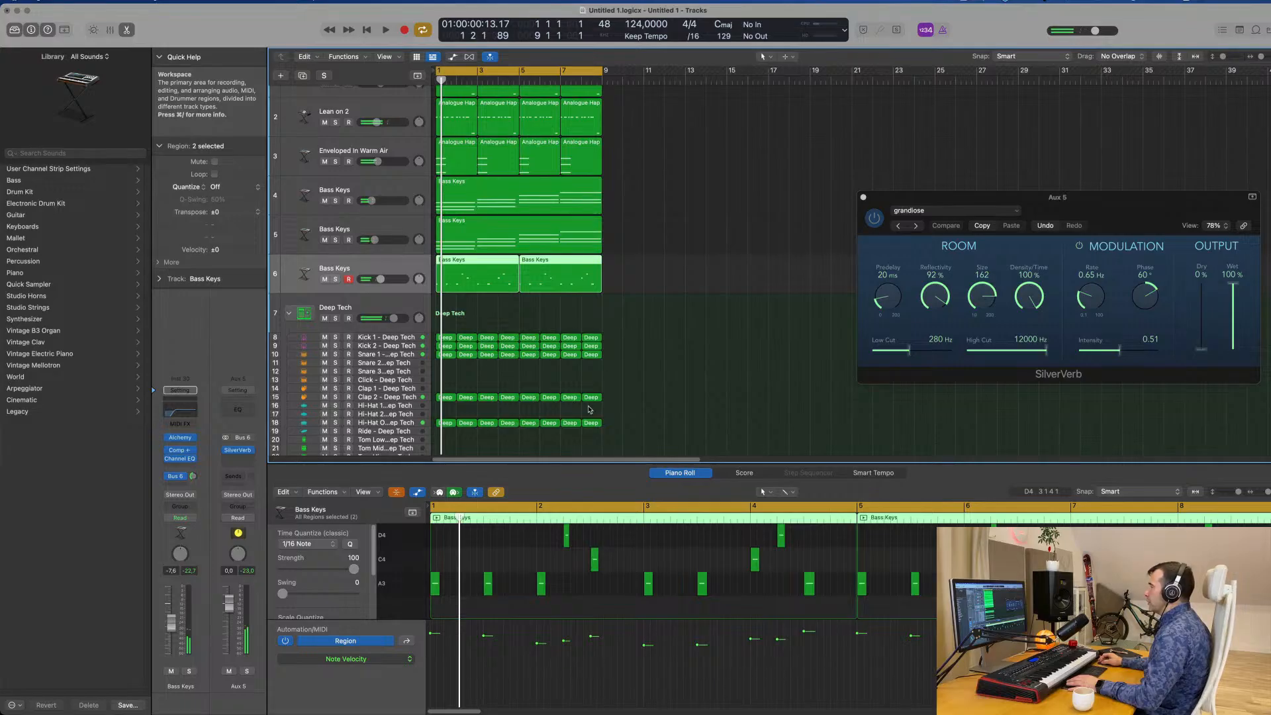
{"action": "left_click_drag", "start_coordinate": [623, 331], "coordinate": [399, 435]}
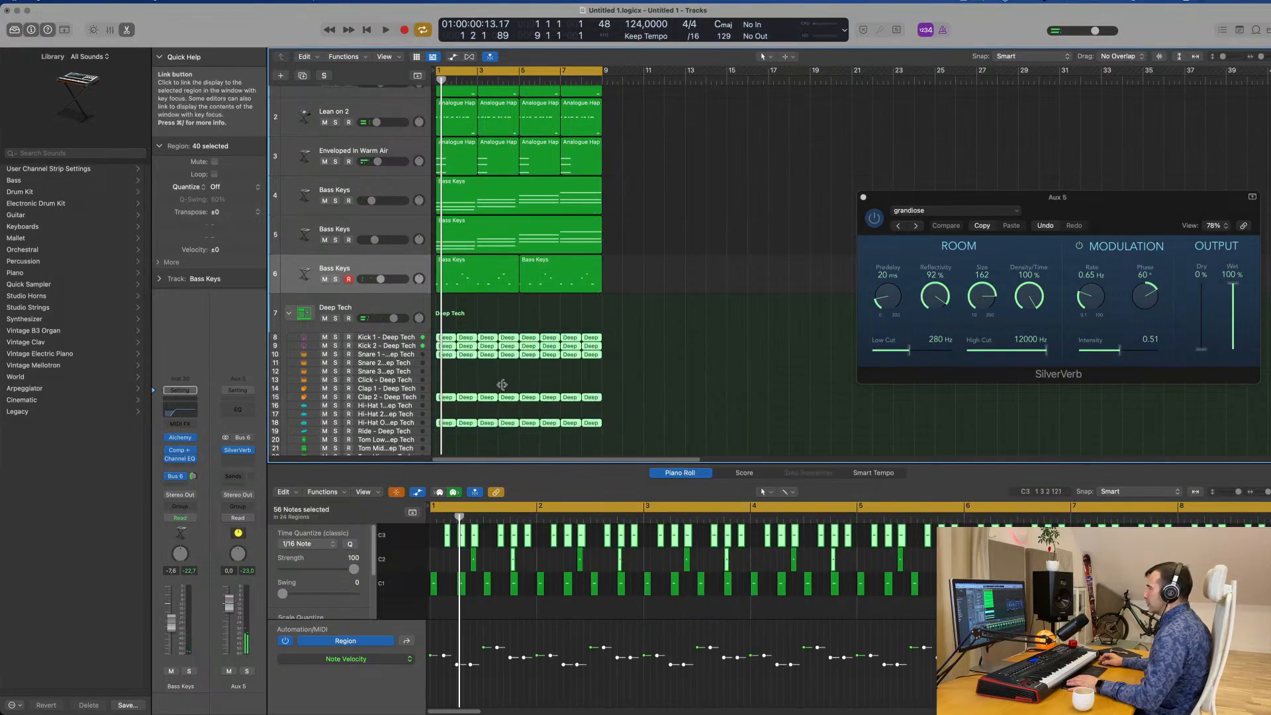
{"action": "scroll", "coordinate": [474, 339], "scroll_direction": "down", "scroll_amount": 4}
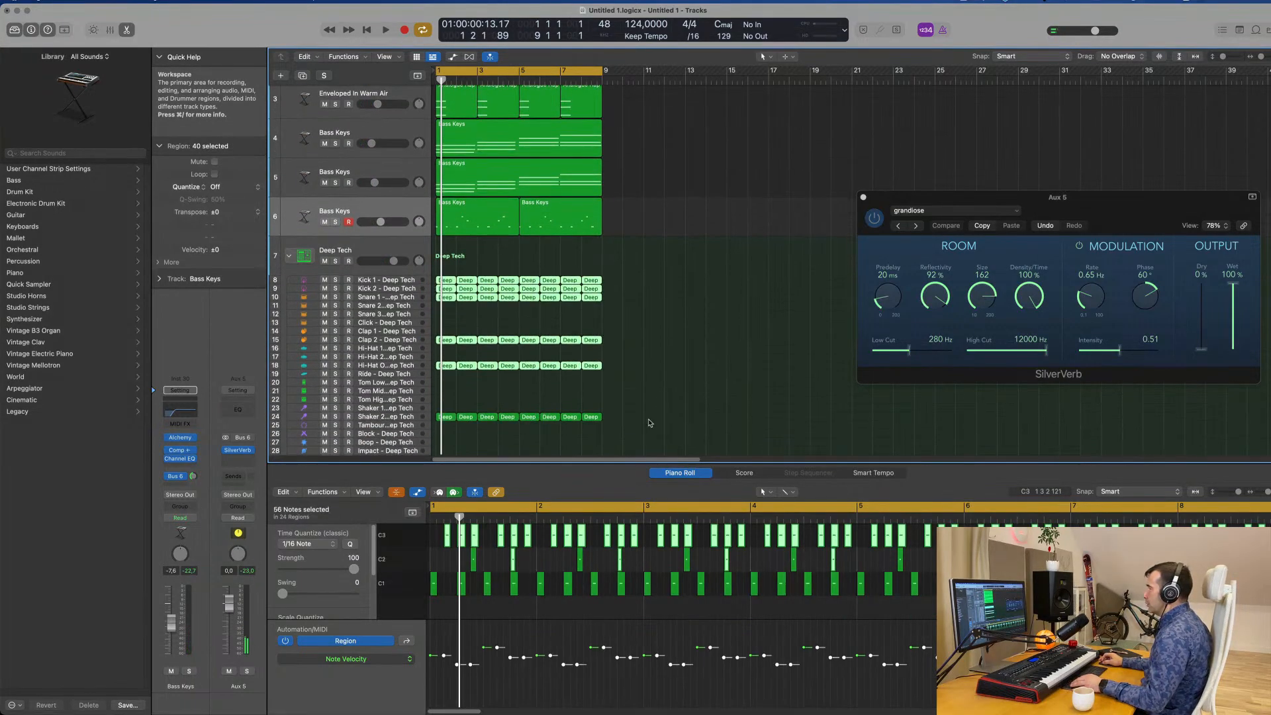
{"action": "left_click_drag", "start_coordinate": [651, 422], "coordinate": [437, 271]}
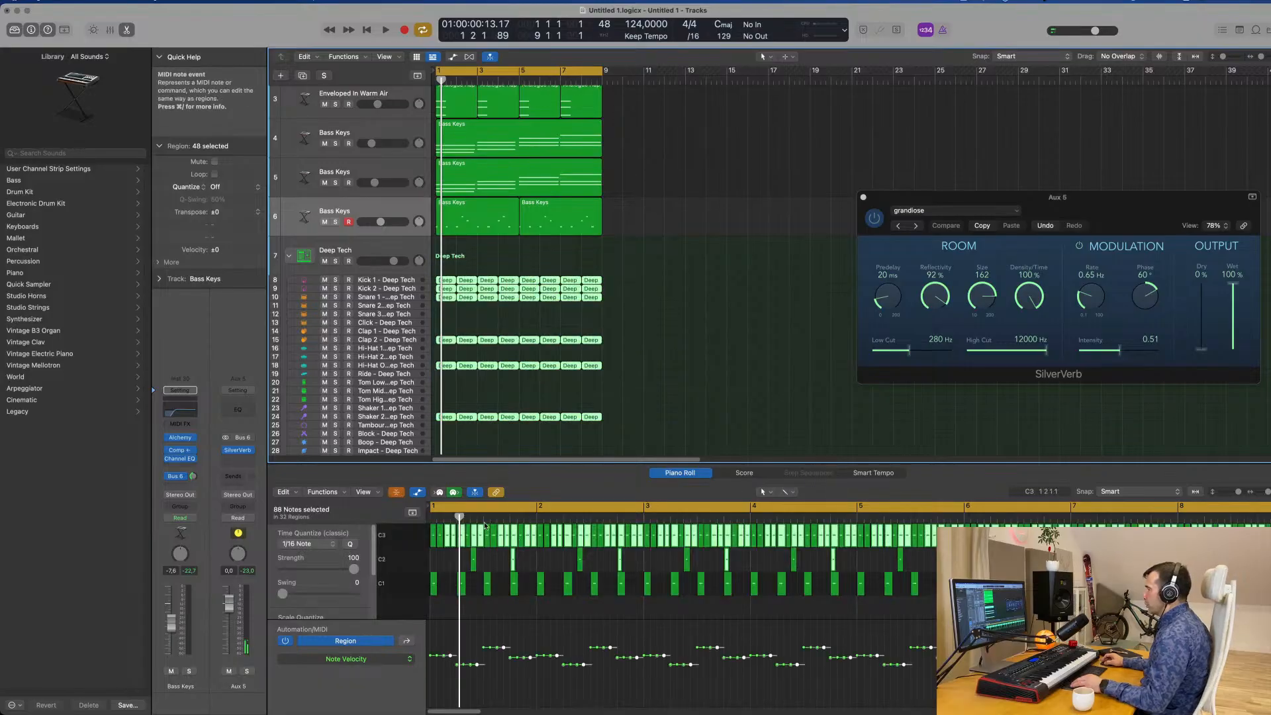
{"action": "left_click", "coordinate": [713, 374]}
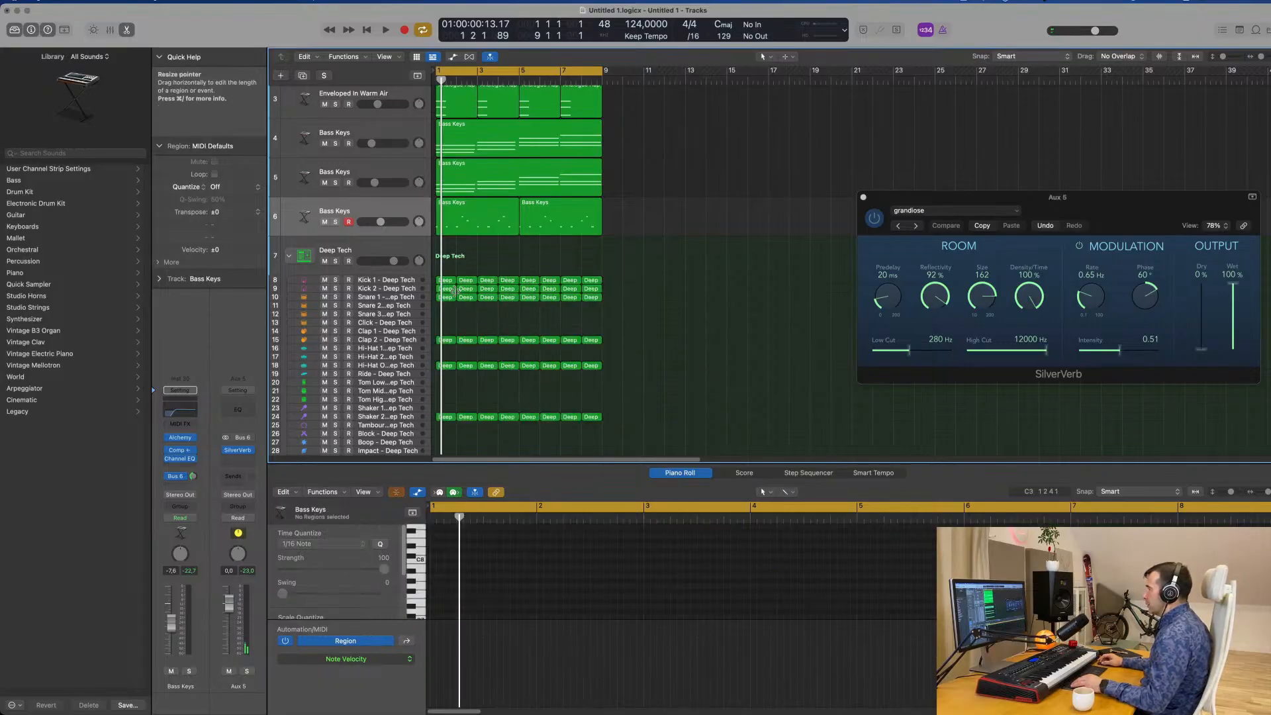
Transpose the notes of all Kick 1 and Kick 2 regions up four semitones and play the result.
{"action": "left_click_drag", "start_coordinate": [634, 278], "coordinate": [439, 293]}
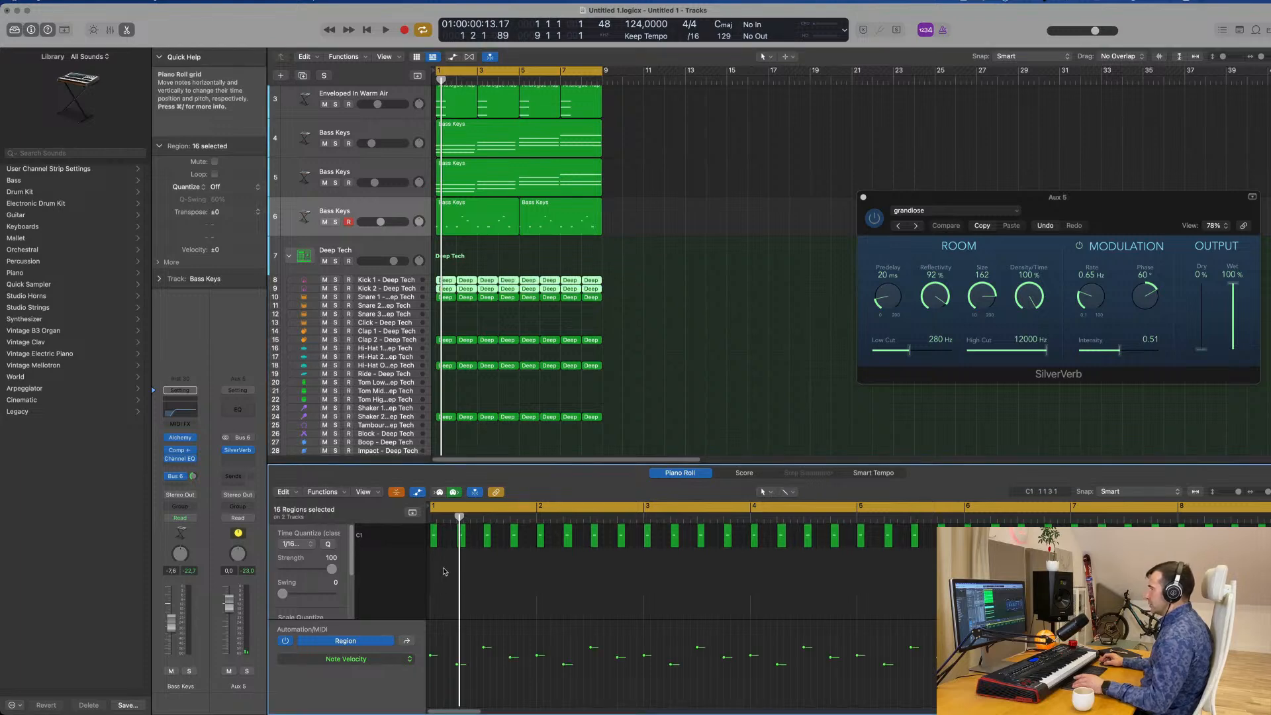
{"action": "left_click", "coordinate": [397, 492]}
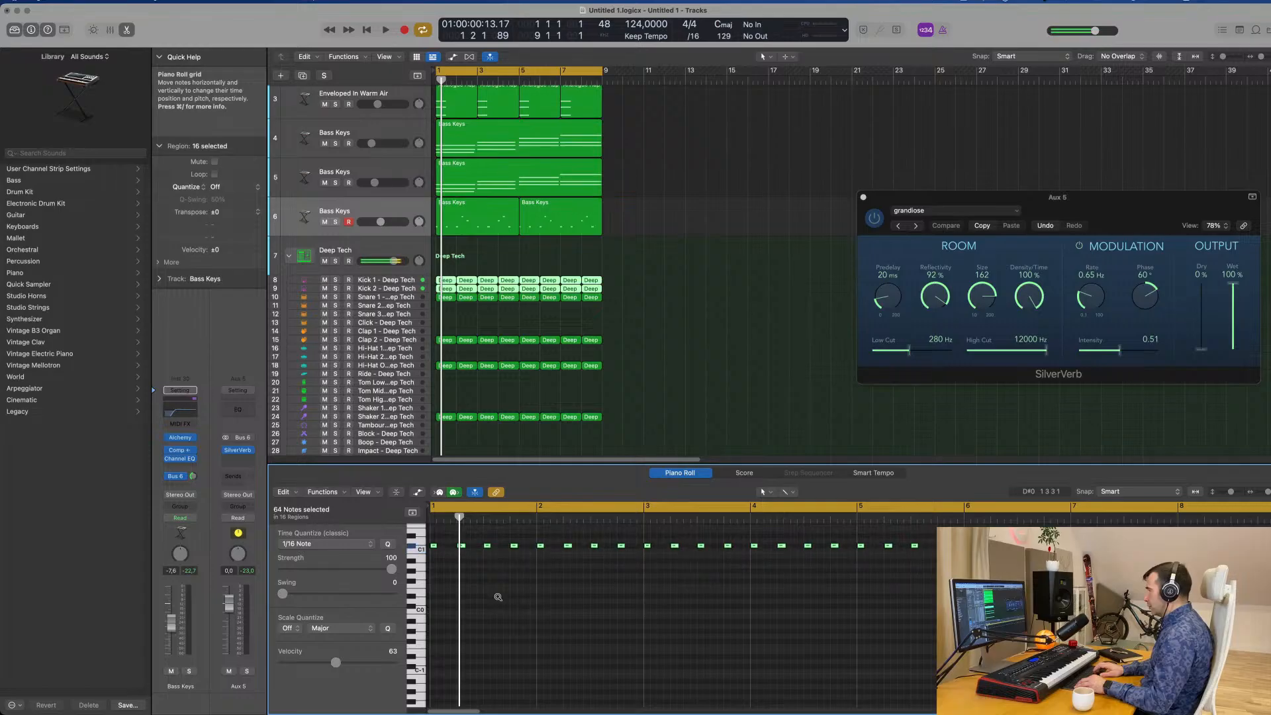
{"action": "key", "text": "space"}
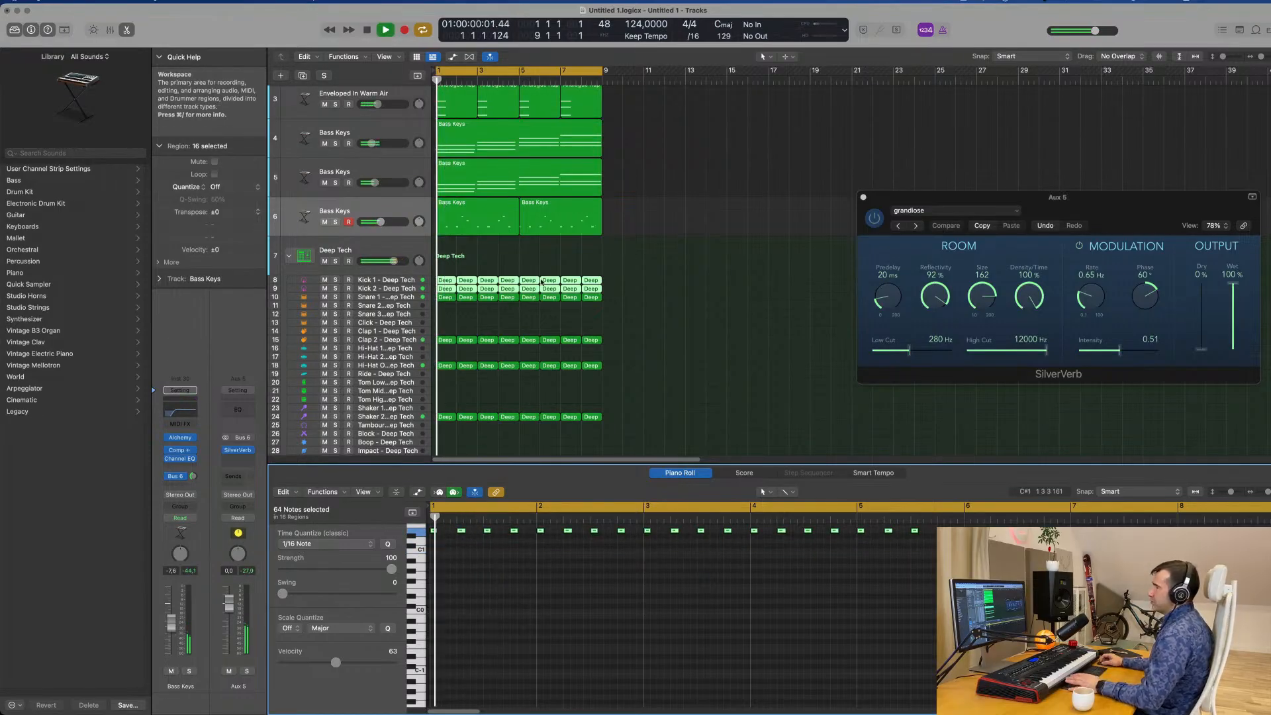
Transpose all notes in the Snare 1 regions up four semitones and listen to the retuned snare in the groove.
{"action": "left_click", "coordinate": [421, 298]}
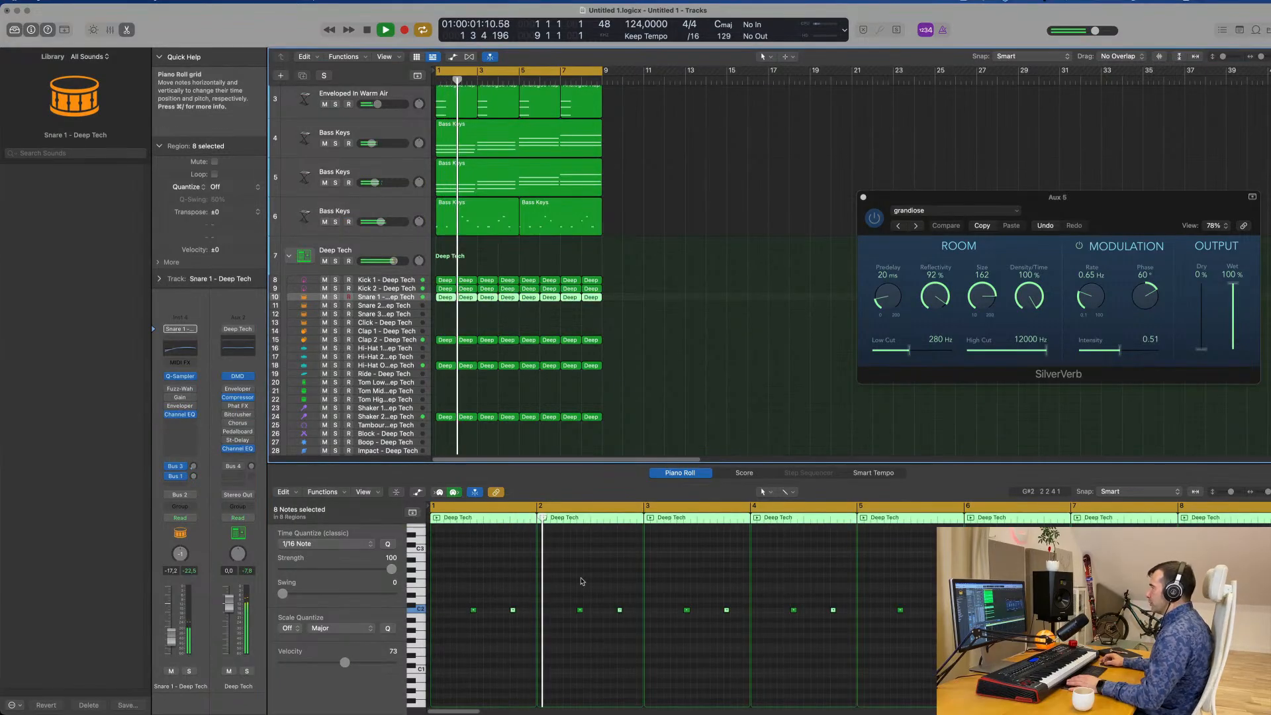
{"action": "key", "text": "space"}
{"action": "left_click", "coordinate": [573, 643]}
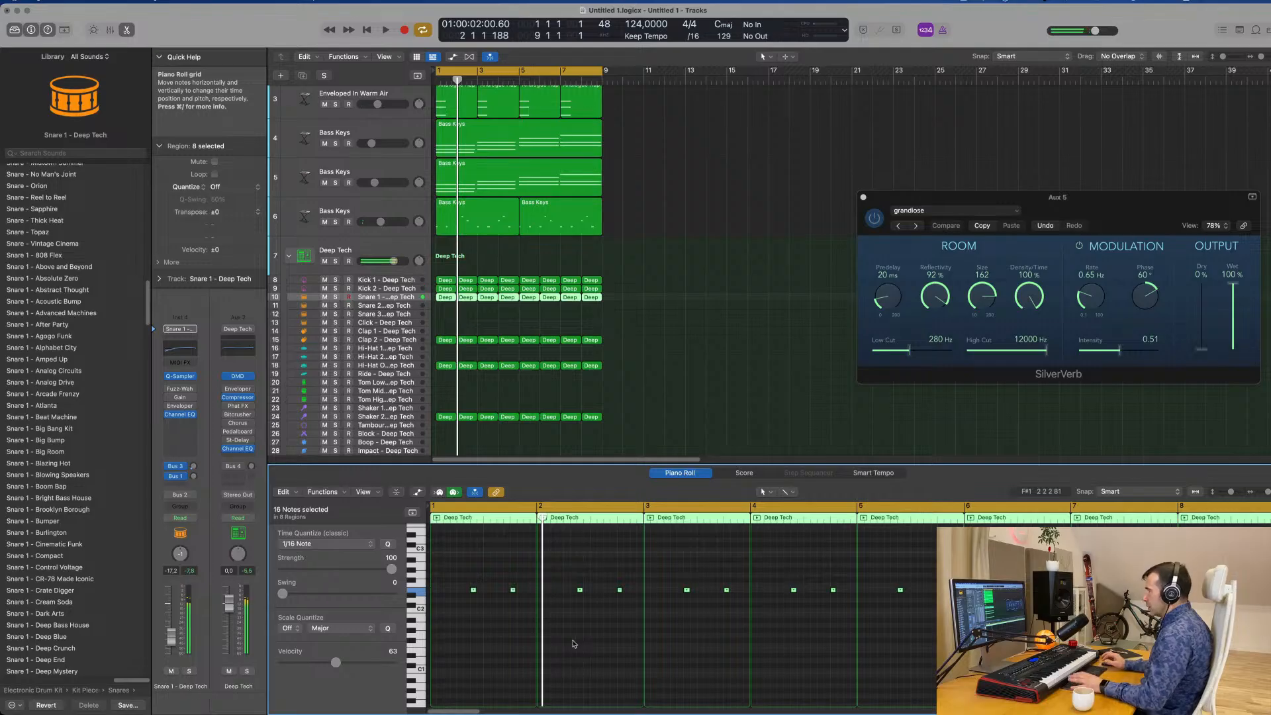
{"action": "key", "text": "space"}
{"action": "key", "text": "space"}
Transpose all notes in the Clap 2 regions on track 15 up four semitones and play the groove.
{"action": "left_click", "coordinate": [386, 341]}
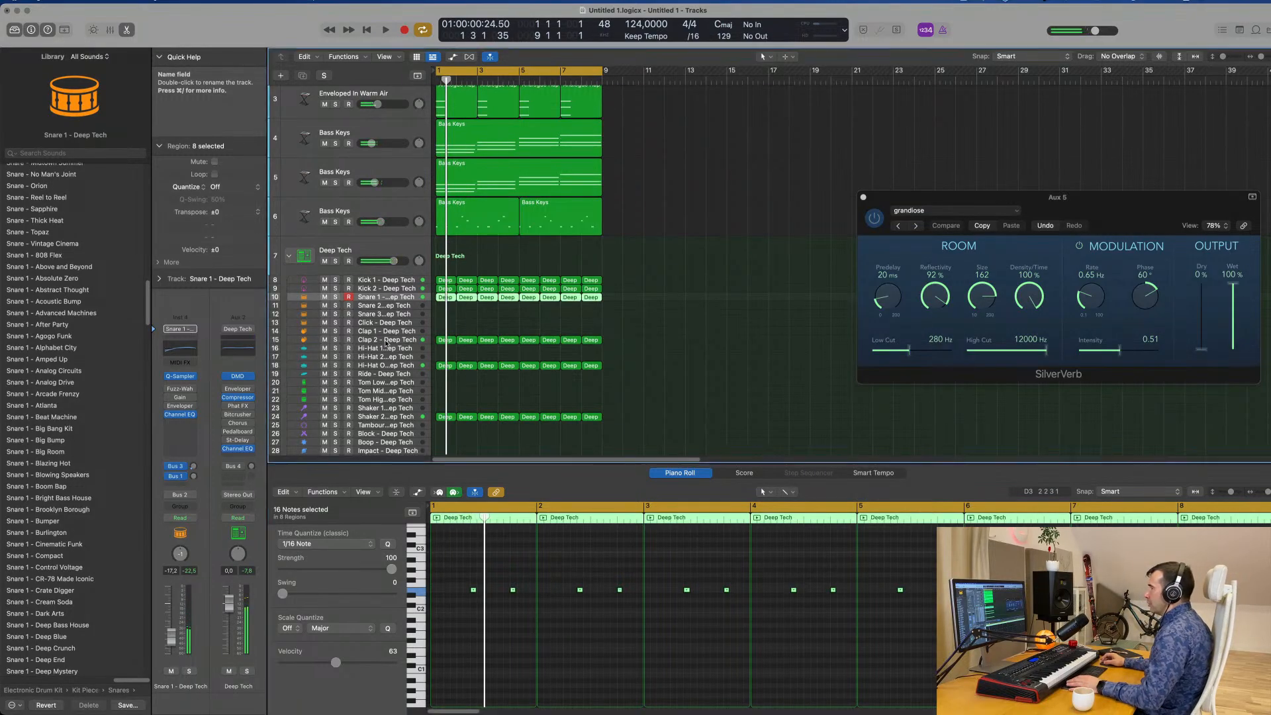
{"action": "left_click", "coordinate": [499, 588]}
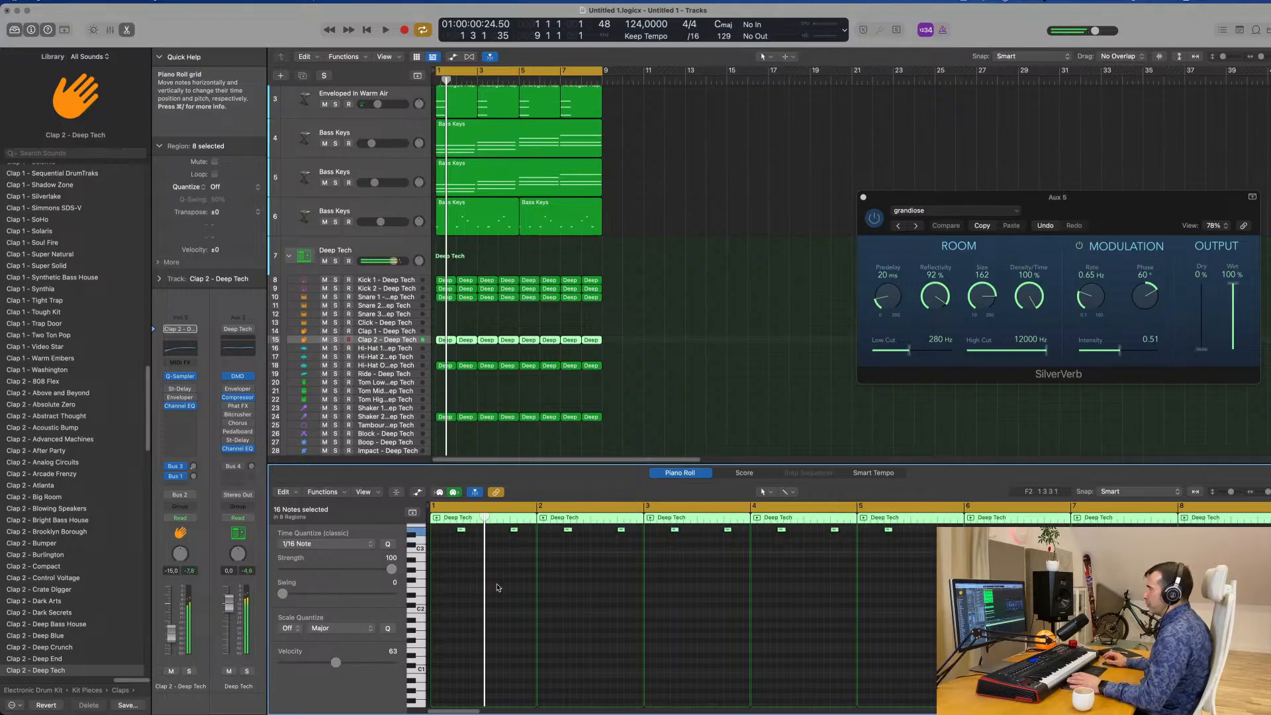
{"action": "key", "text": "space"}
Transpose all notes in the Hi-Hat regions on track 18 up four semitones.
{"action": "left_click_drag", "start_coordinate": [635, 371], "coordinate": [429, 364]}
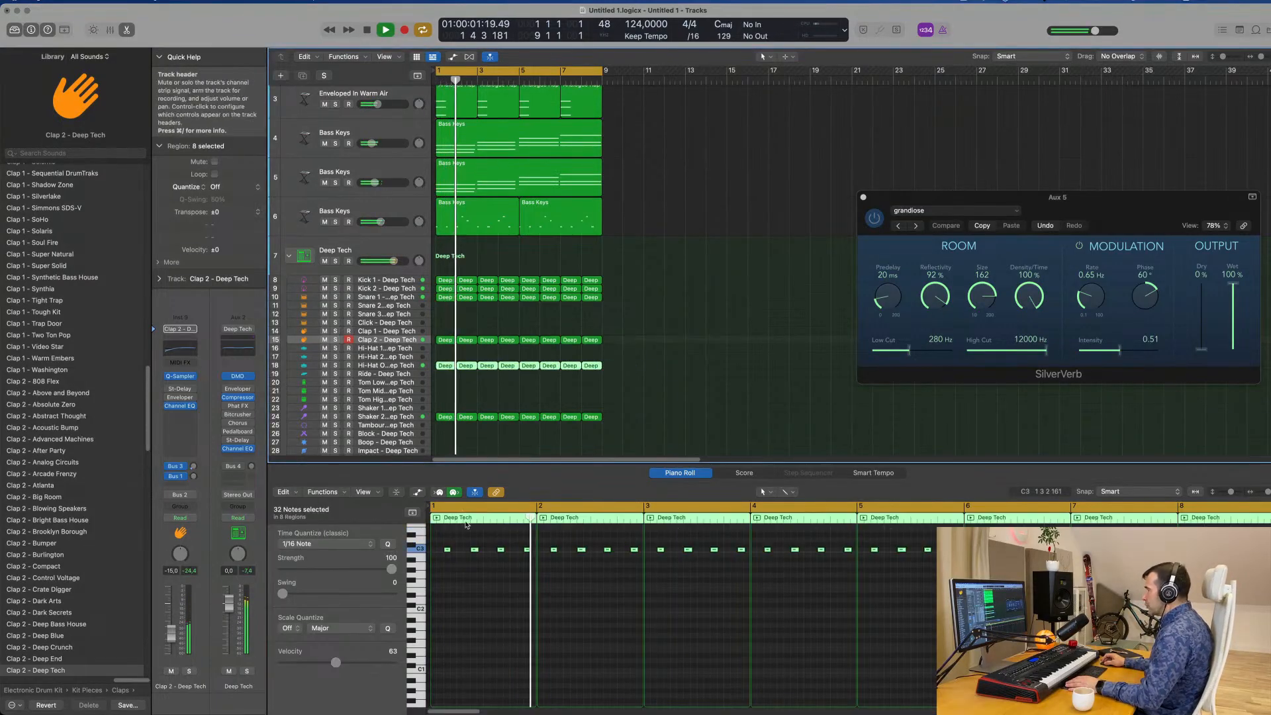
{"action": "key", "text": "space"}
{"action": "left_click", "coordinate": [503, 611]}
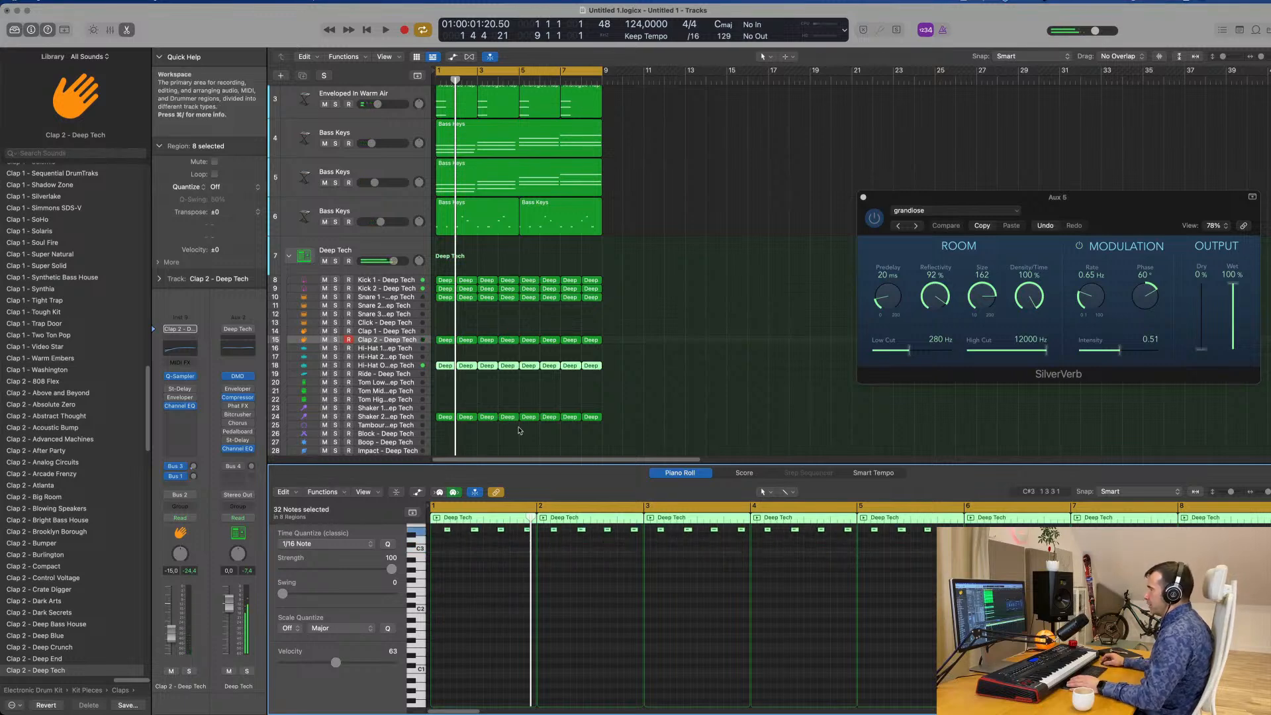
Transpose all notes in the Shaker 2 regions on track 24 up four semitones and play the groove from the start.
{"action": "scroll", "coordinate": [654, 414], "scroll_direction": "down", "scroll_amount": 3}
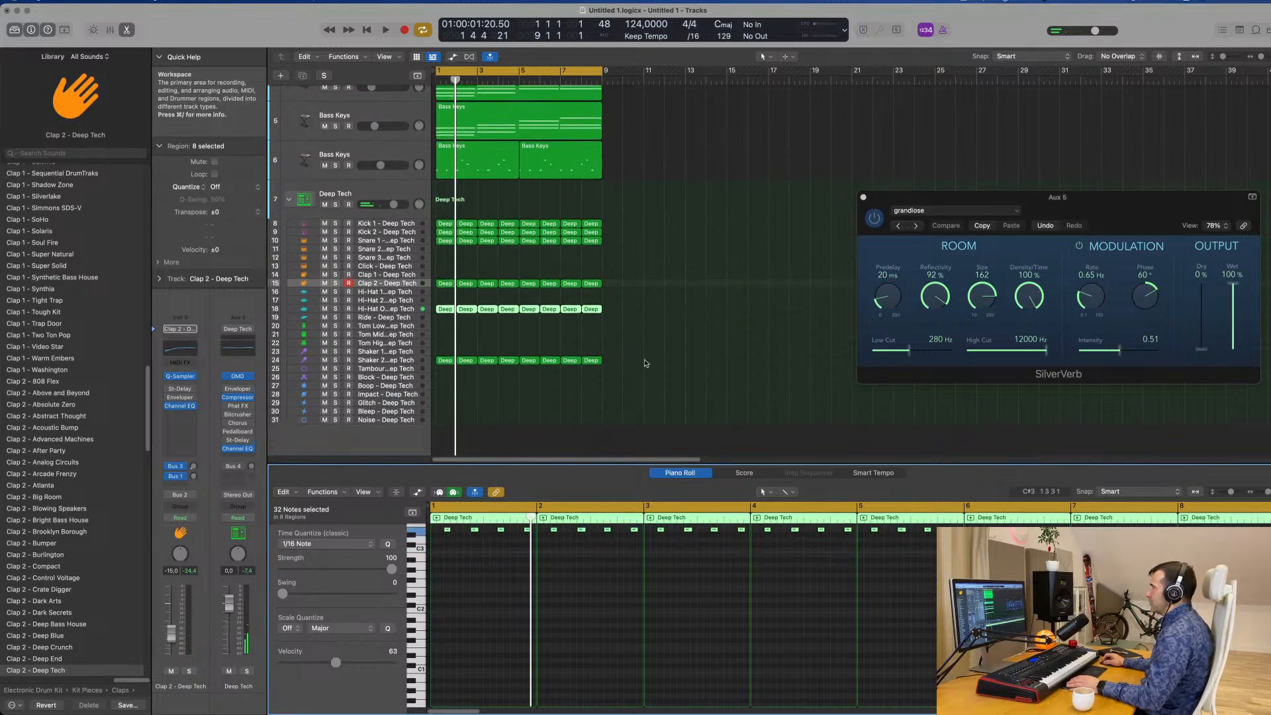
{"action": "left_click_drag", "start_coordinate": [646, 358], "coordinate": [428, 367]}
{"action": "left_click", "coordinate": [457, 630]}
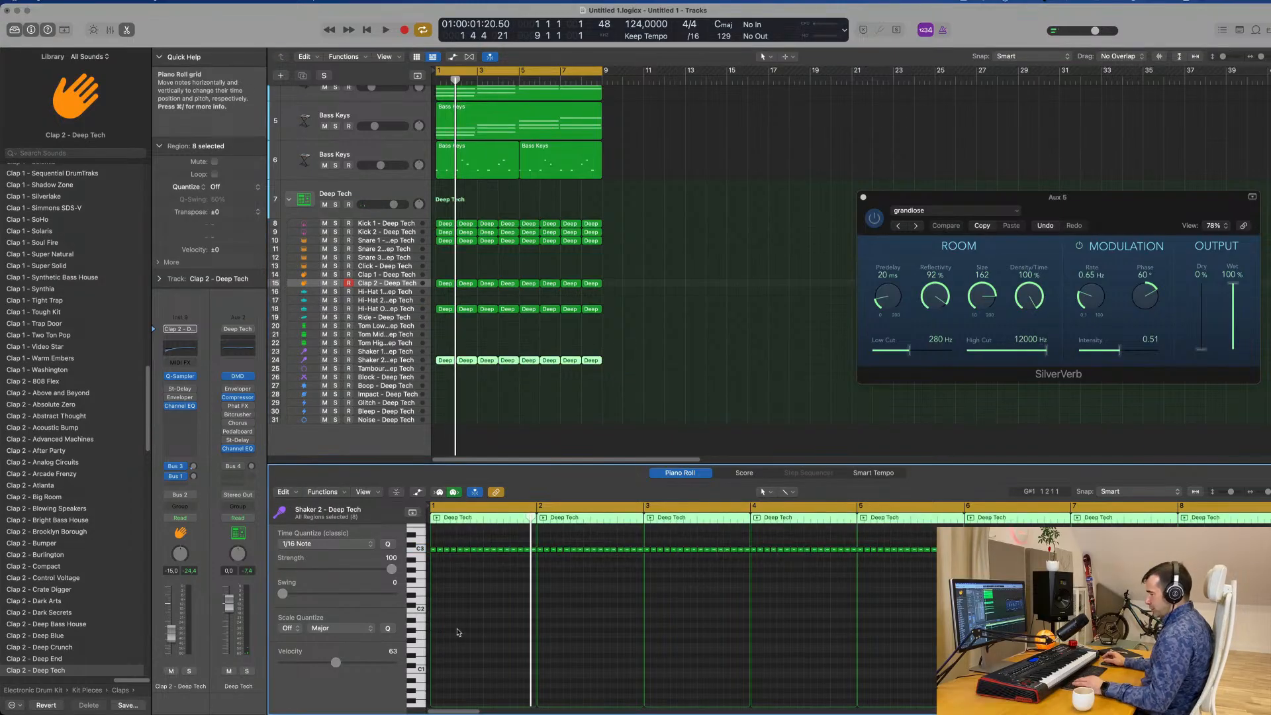
{"action": "key", "text": "super+a"}
{"action": "key", "text": "alt+Up"}
{"action": "key", "text": "alt+Up"}
{"action": "key", "text": "alt+Up"}
{"action": "key", "text": "alt+Up"}
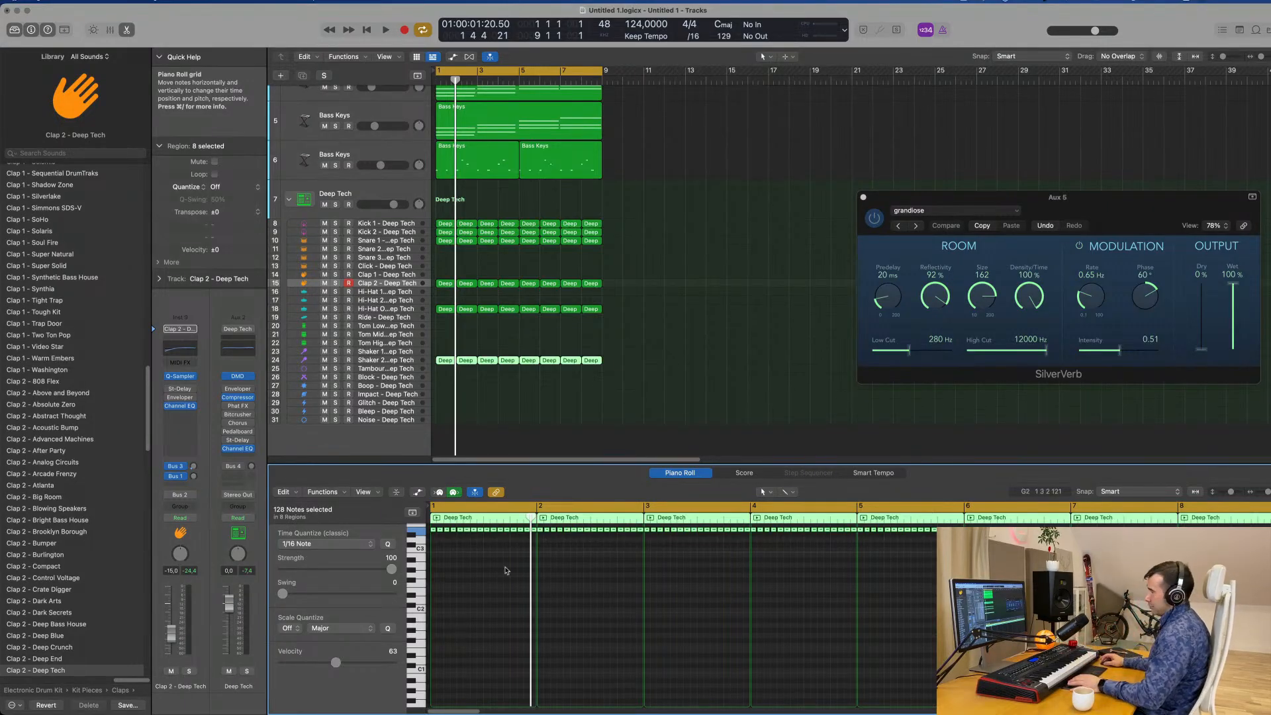
{"action": "left_click", "coordinate": [792, 322]}
{"action": "key", "text": "Return"}
{"action": "key", "text": "space"}
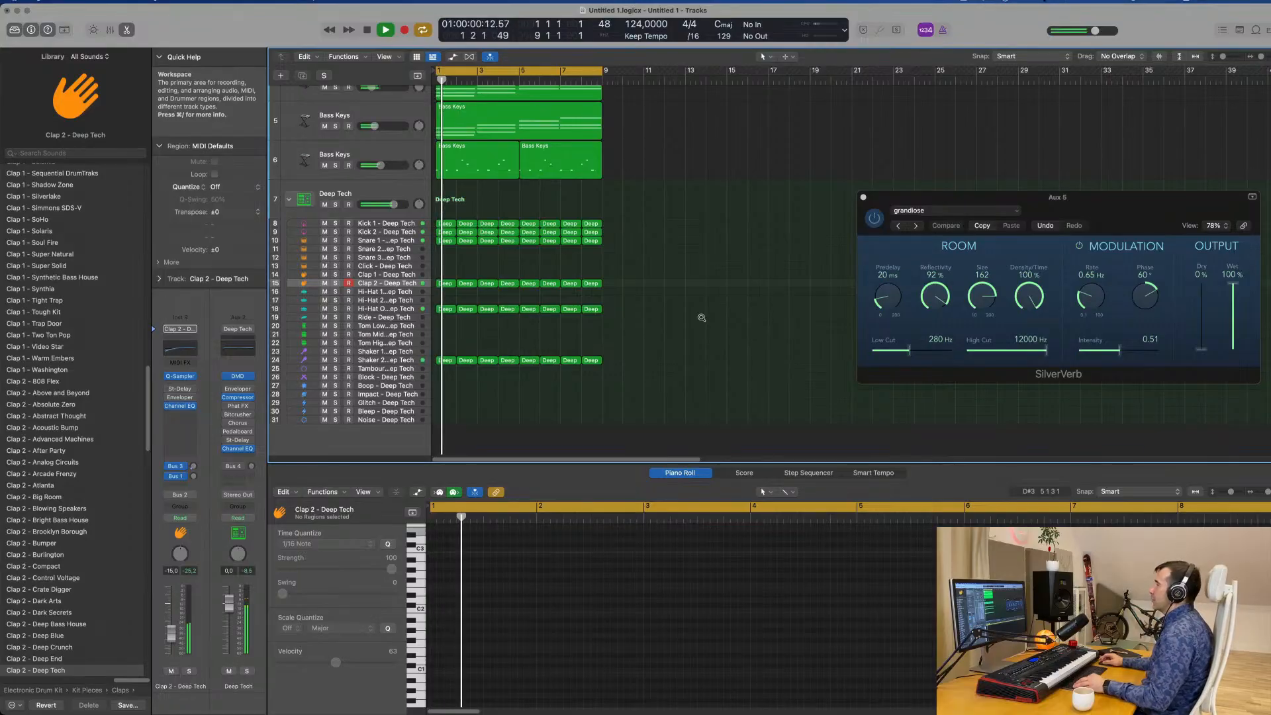
Examine the full arrangement during playback, including the Bass Keys melody on track 6 and the other instrument tracks.
{"action": "scroll", "coordinate": [745, 321], "scroll_direction": "up", "scroll_amount": 3}
{"action": "scroll", "coordinate": [744, 322], "scroll_direction": "down", "scroll_amount": 5}
{"action": "scroll", "coordinate": [736, 292], "scroll_direction": "up", "scroll_amount": 2}
{"action": "scroll", "coordinate": [499, 193], "scroll_direction": "right", "scroll_amount": 1}
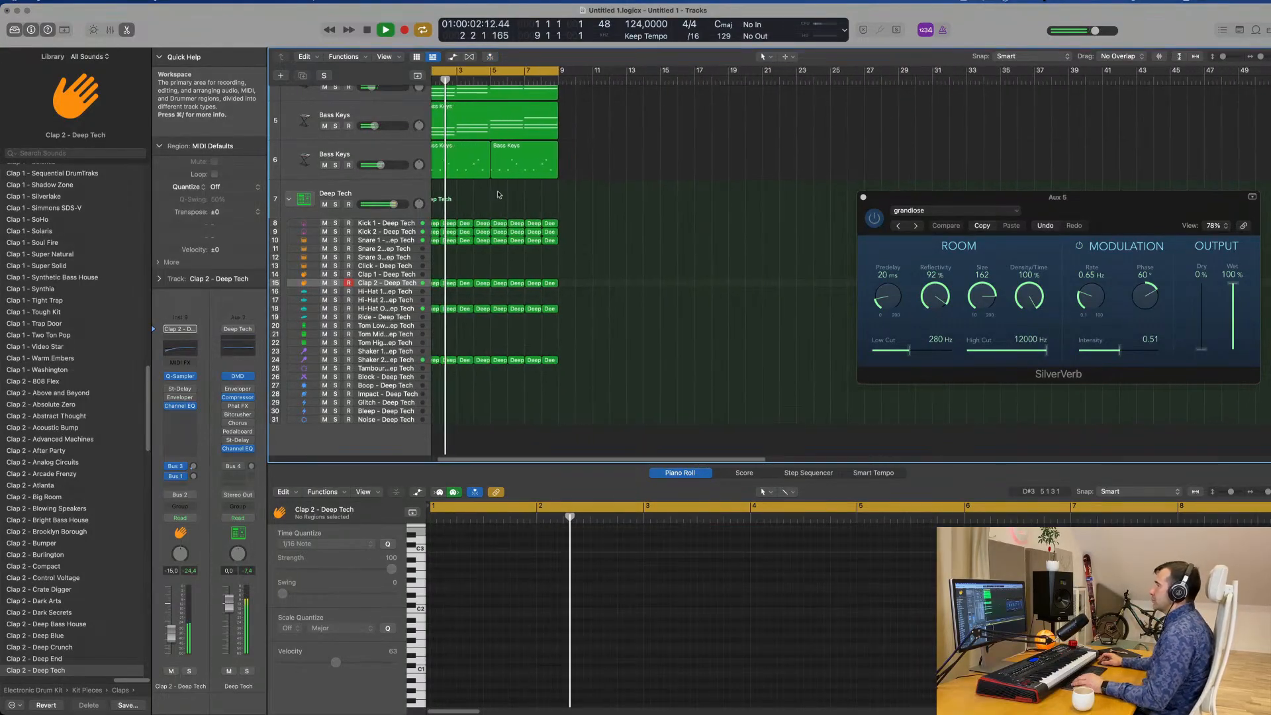
{"action": "left_click", "coordinate": [422, 154]}
{"action": "scroll", "coordinate": [423, 154], "scroll_direction": "left", "scroll_amount": 1}
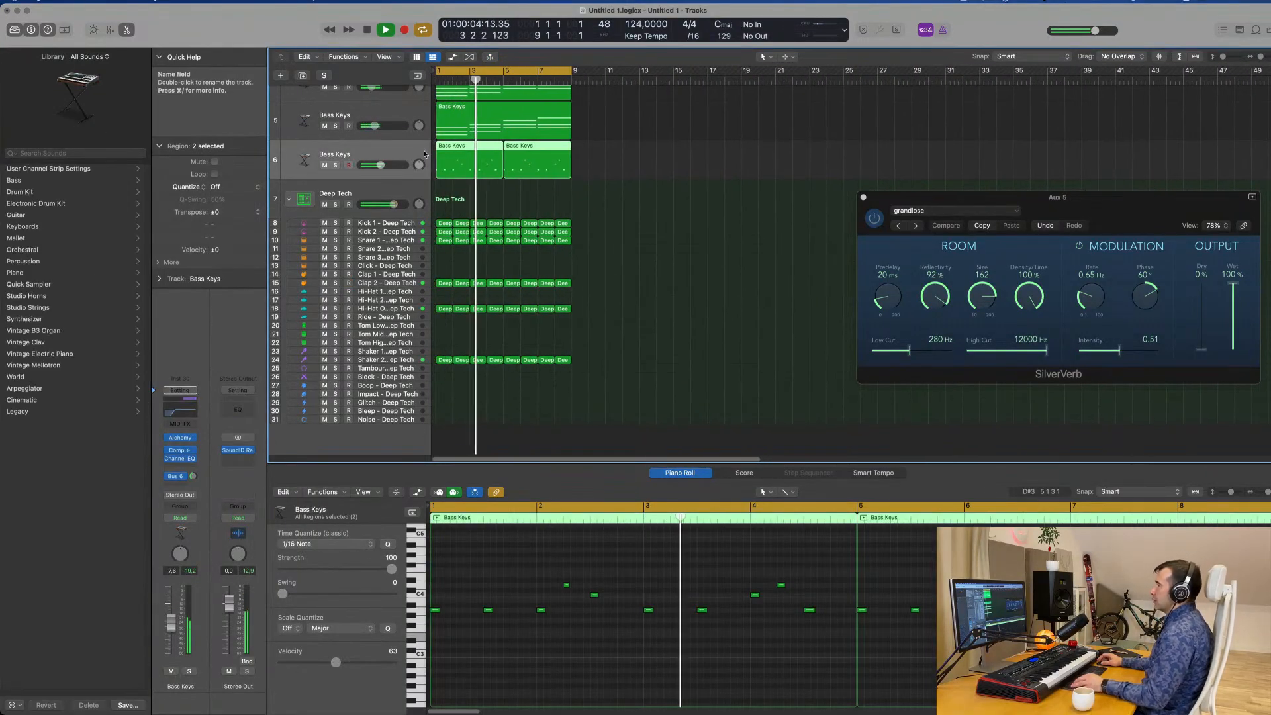
{"action": "scroll", "coordinate": [424, 154], "scroll_direction": "down", "scroll_amount": 1}
{"action": "scroll", "coordinate": [613, 194], "scroll_direction": "up", "scroll_amount": 5}
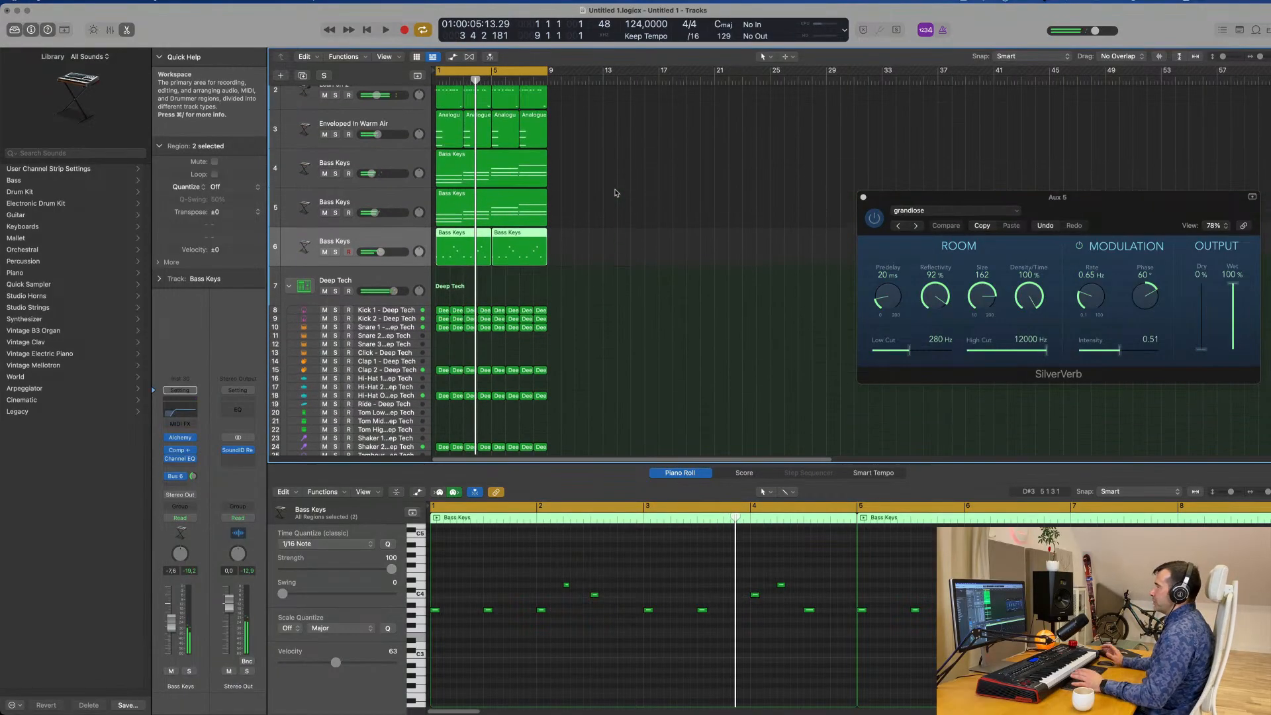
{"action": "key", "text": "space"}
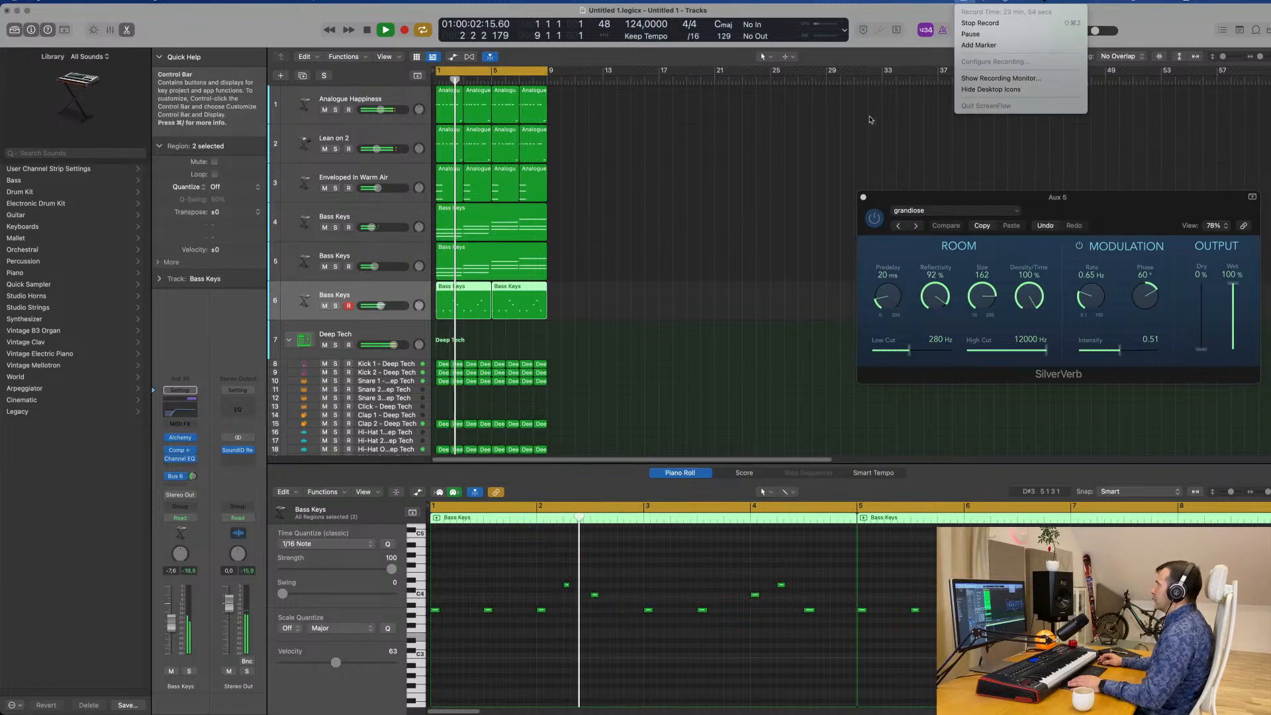
{"action": "left_click", "coordinate": [770, 194]}
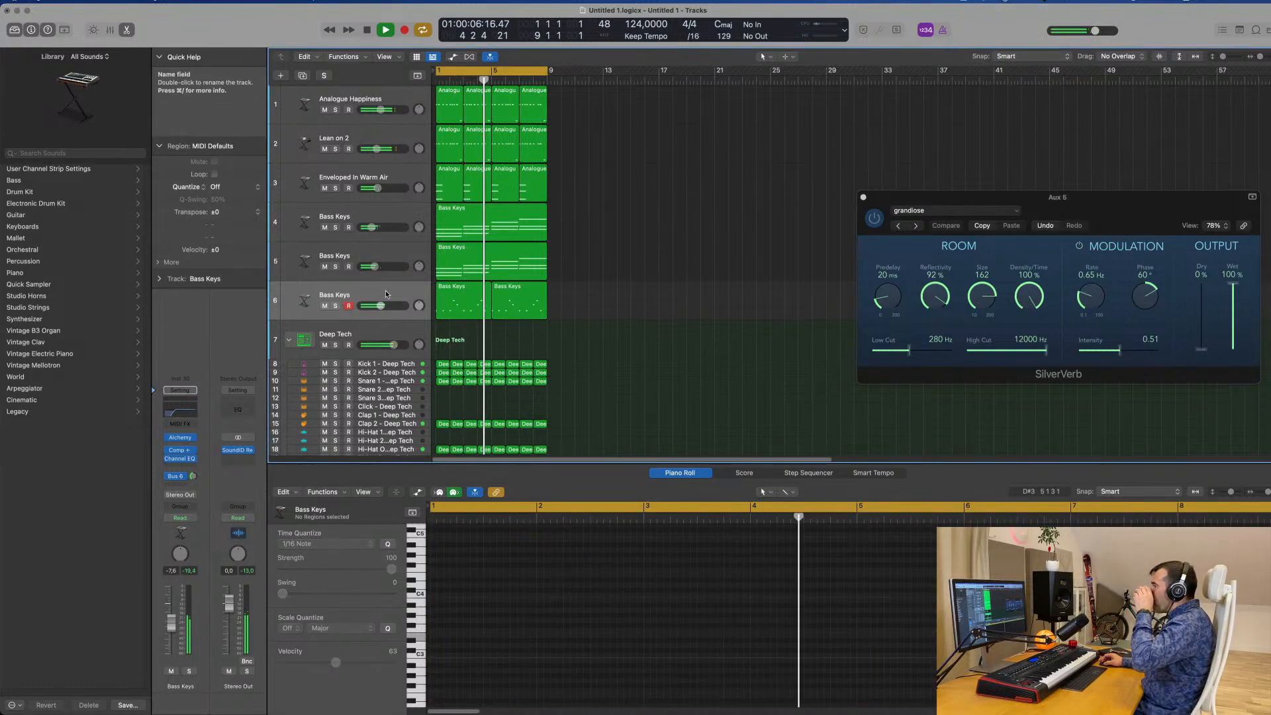
Mute the Enveloped In Warm Air track and the Bass Keys chord tracks 4 and 5.
{"action": "left_click", "coordinate": [327, 288]}
{"action": "left_click", "coordinate": [326, 267]}
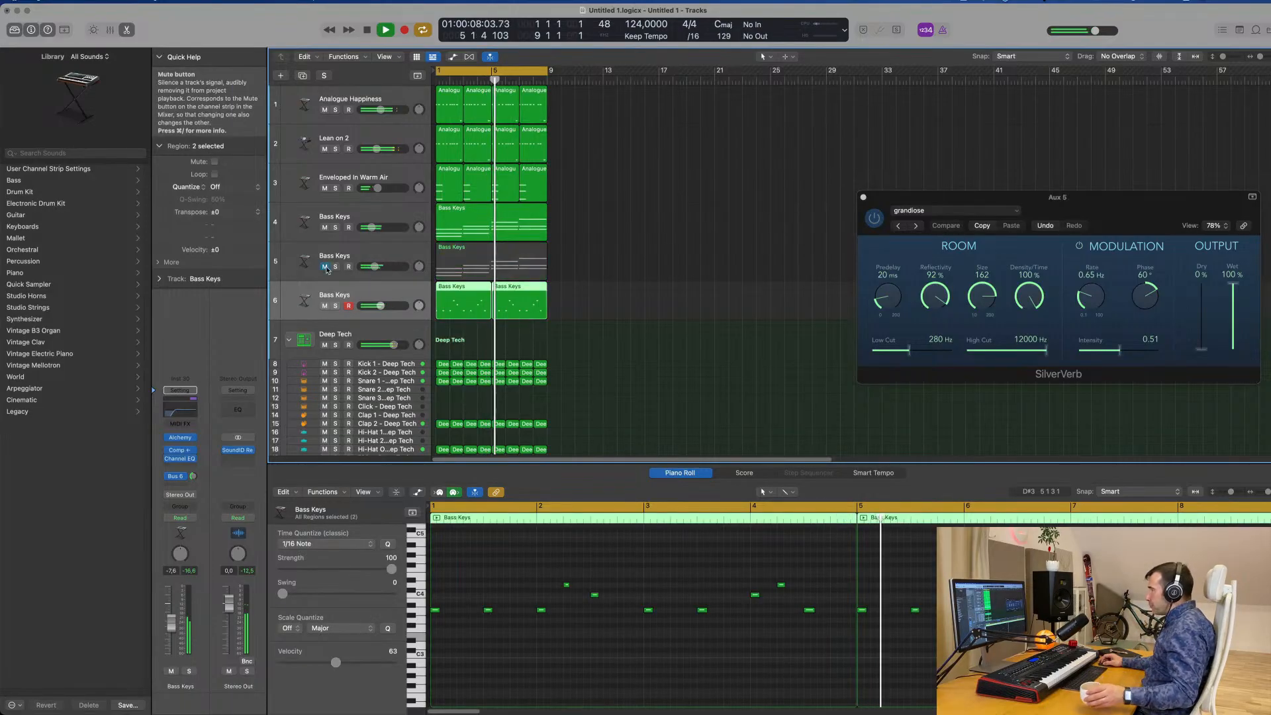
{"action": "left_click", "coordinate": [325, 227]}
{"action": "left_click", "coordinate": [323, 188]}
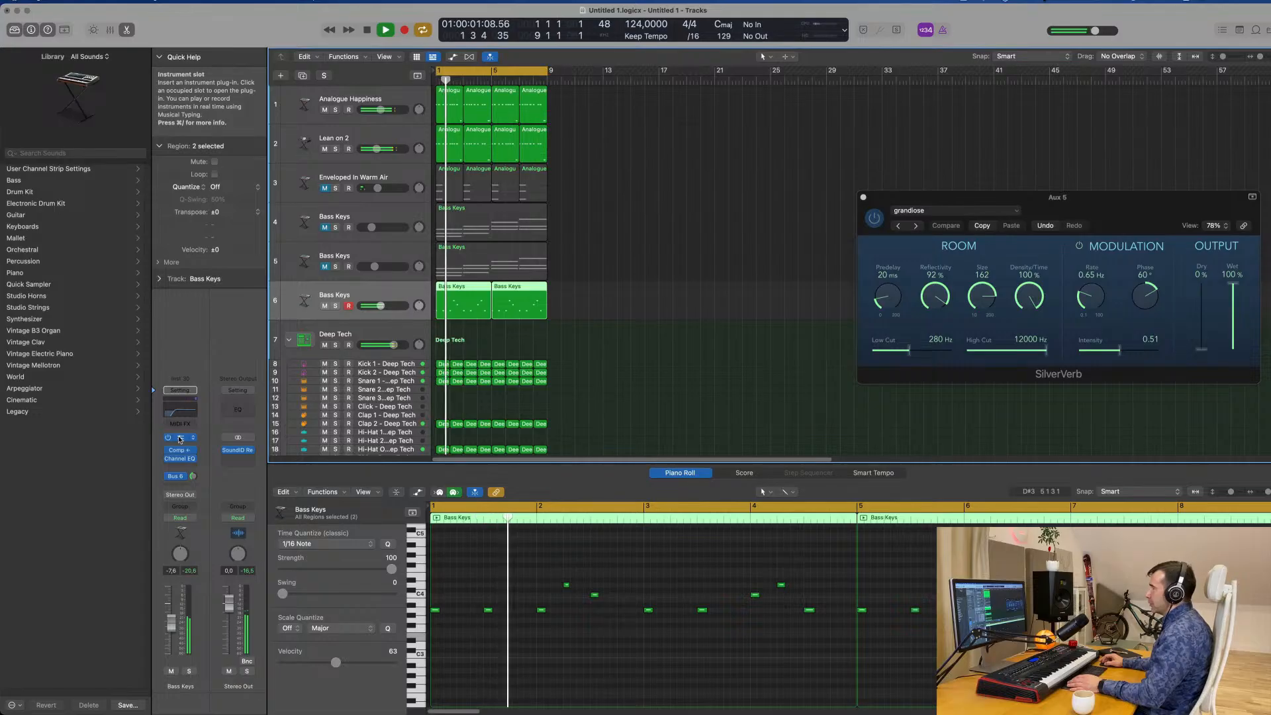
Audition the Titanic Pluck performance snapshots in Alchemy on track 6 during playback and choose Detuned.
{"action": "left_click_drag", "start_coordinate": [673, 122], "coordinate": [752, 183]}
{"action": "key", "text": "space"}
{"action": "left_click", "coordinate": [559, 507]}
{"action": "key", "text": "space"}
{"action": "left_click", "coordinate": [620, 497]}
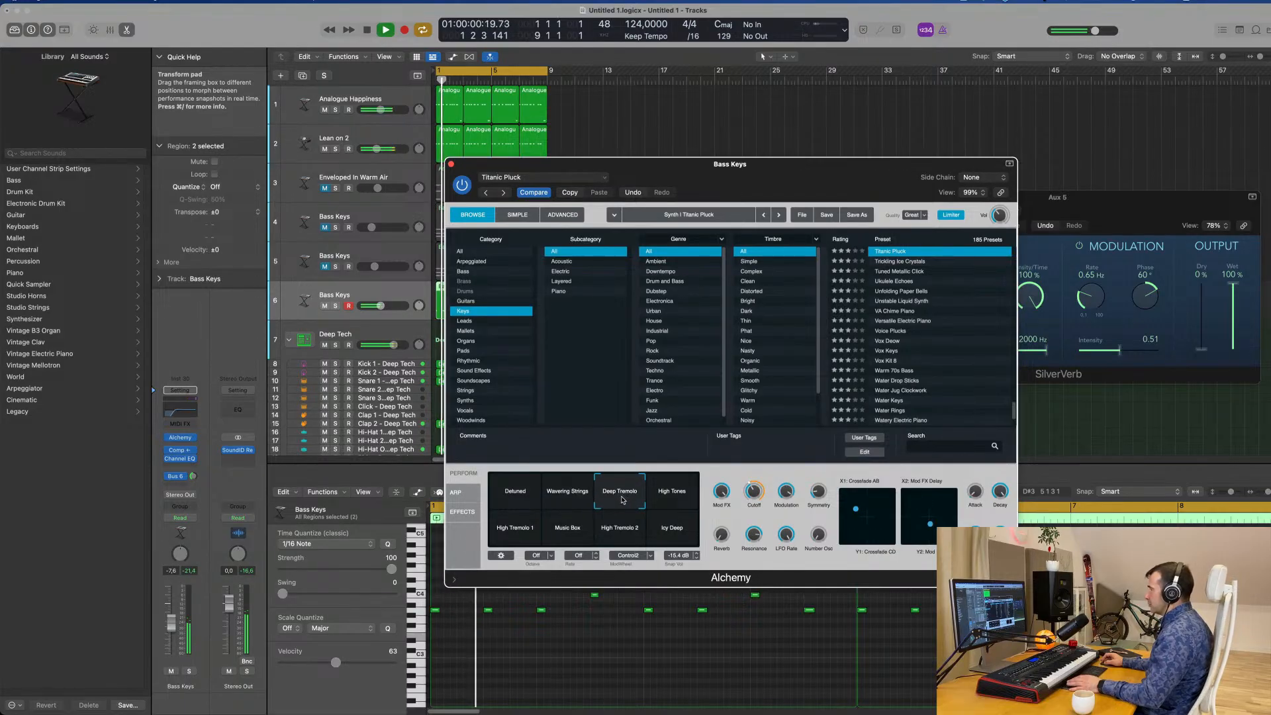
{"action": "left_click", "coordinate": [672, 494]}
{"action": "left_click", "coordinate": [516, 533]}
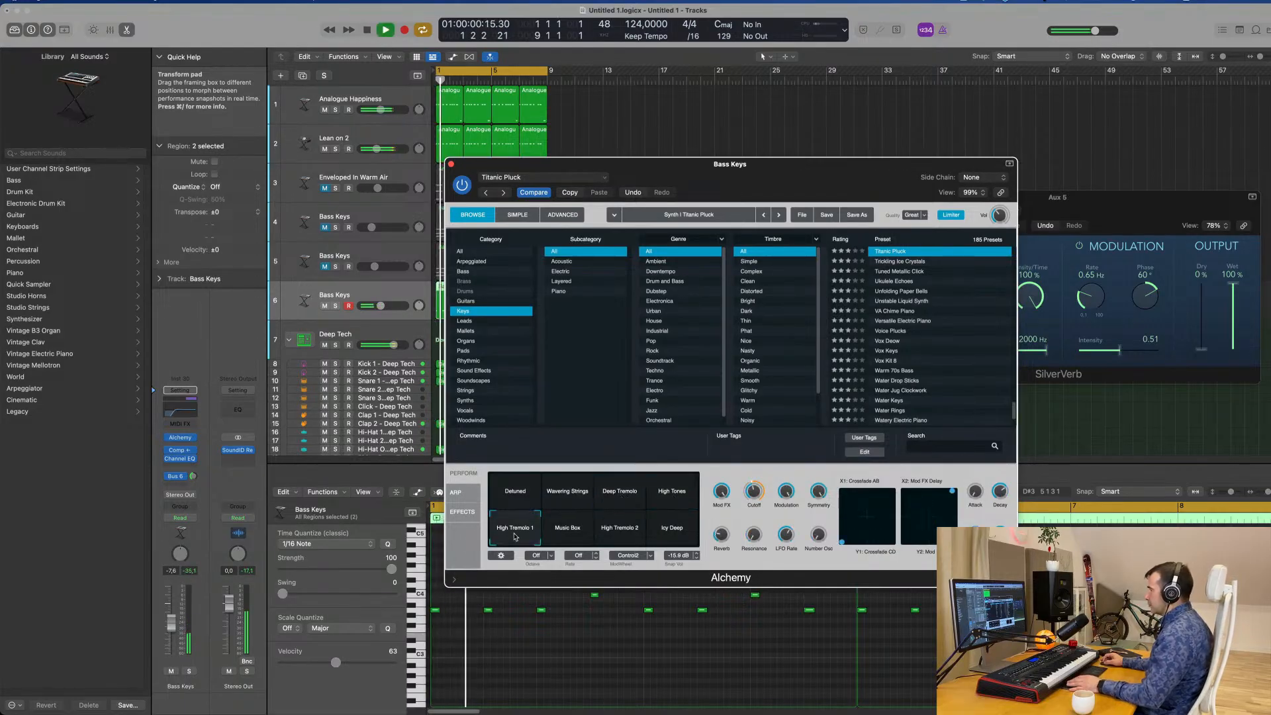
{"action": "left_click", "coordinate": [576, 531]}
{"action": "left_click", "coordinate": [619, 533]}
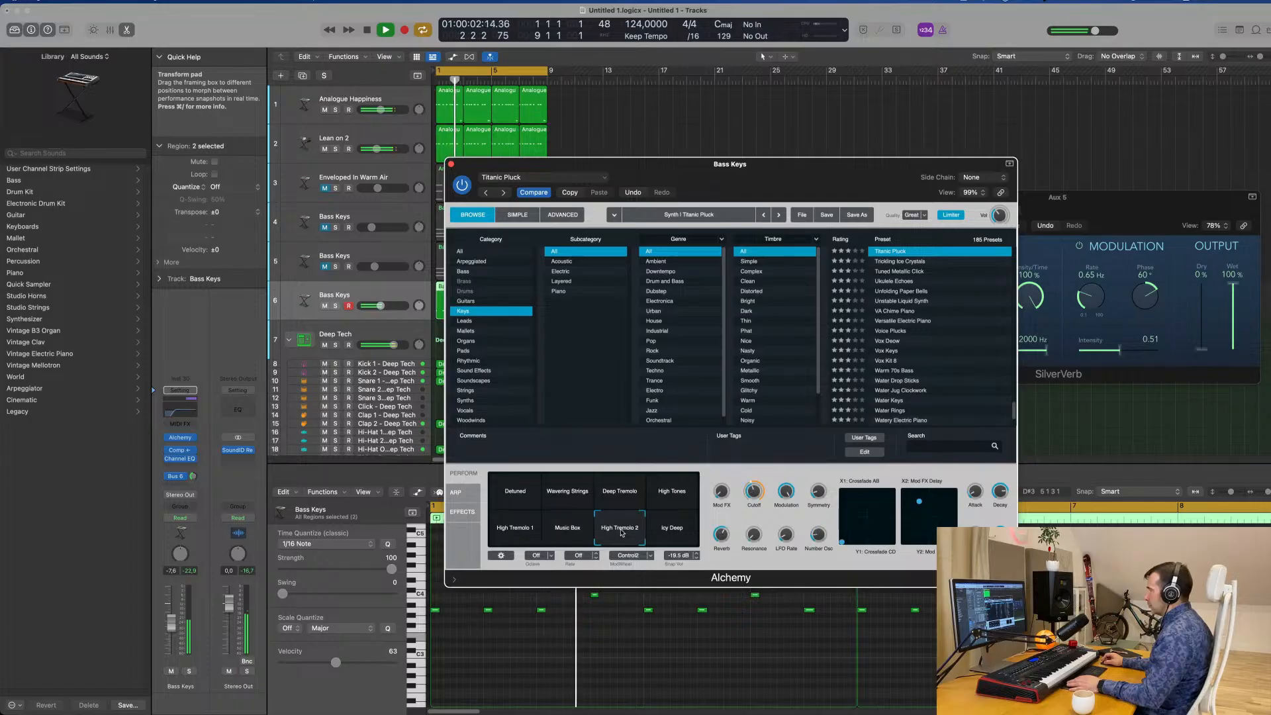
{"action": "left_click", "coordinate": [654, 526]}
{"action": "left_click", "coordinate": [517, 493]}
{"action": "key", "text": "space"}
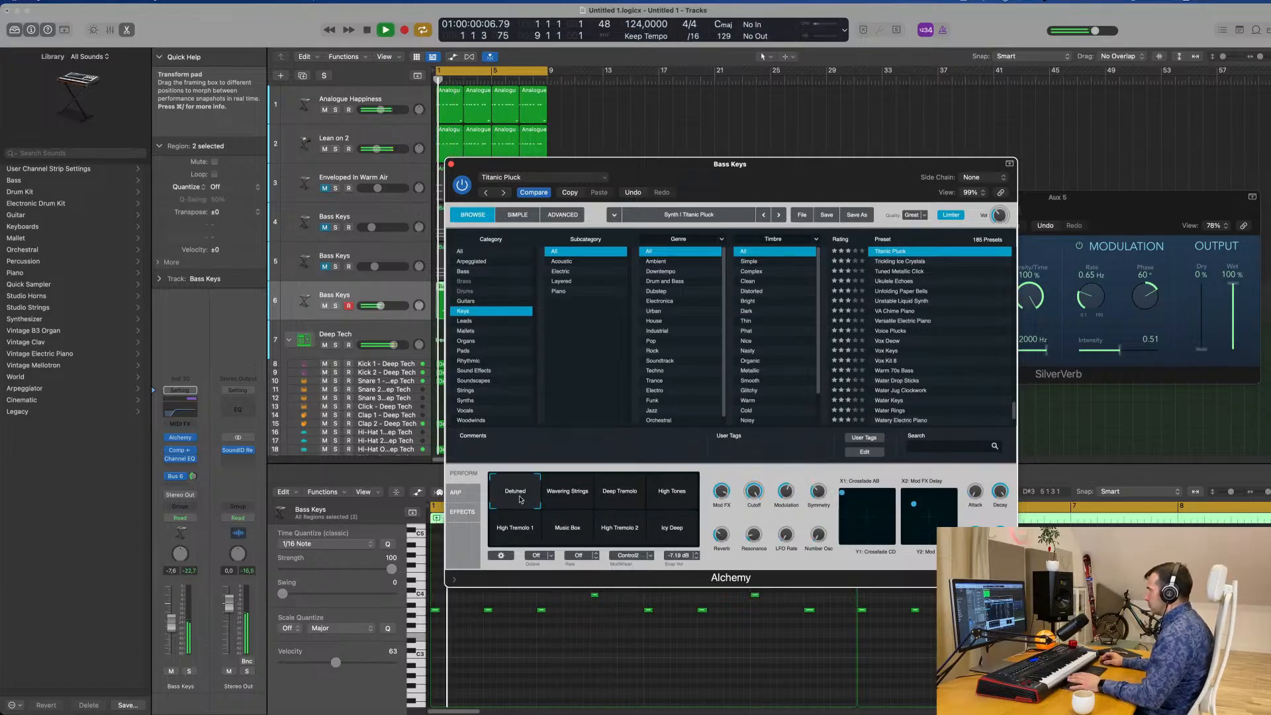
Set track 6's Bus 6 send to about -11.7 dB and adjust the pluck's Mod FX amount, with LFO Rate at 1/2.
{"action": "left_click_drag", "start_coordinate": [790, 174], "coordinate": [907, 125]}
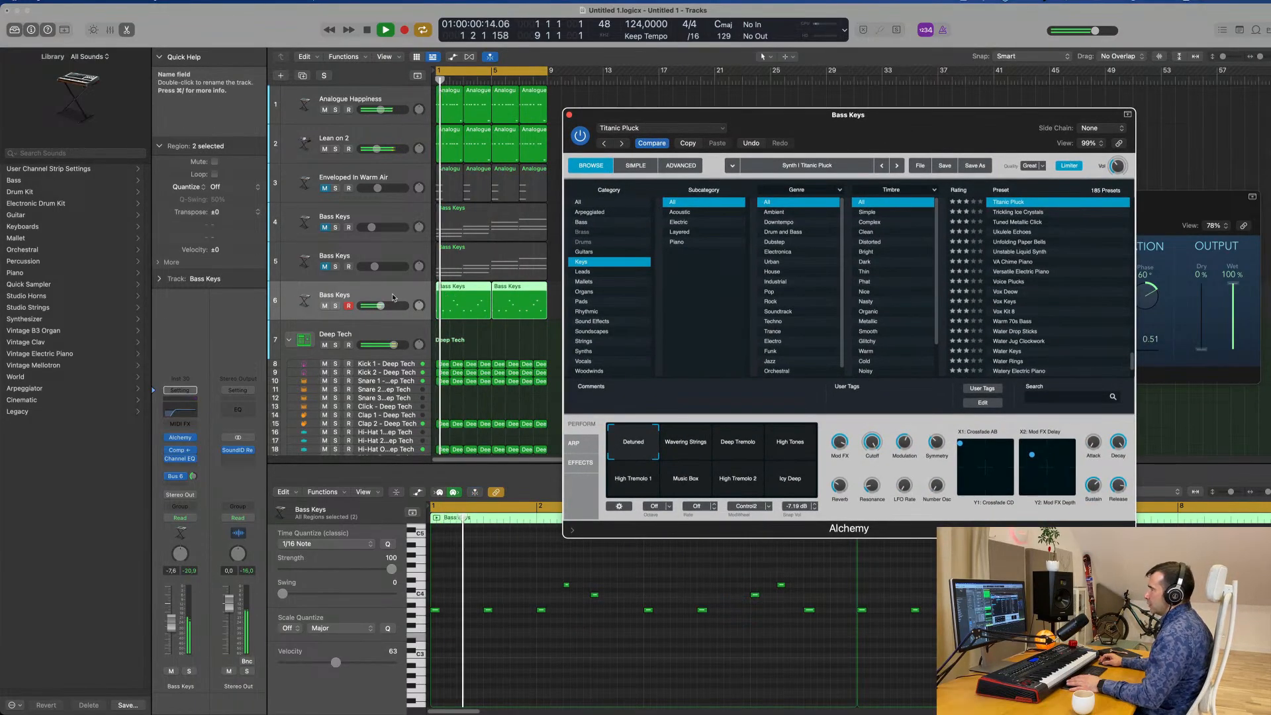
{"action": "left_click", "coordinate": [193, 476]}
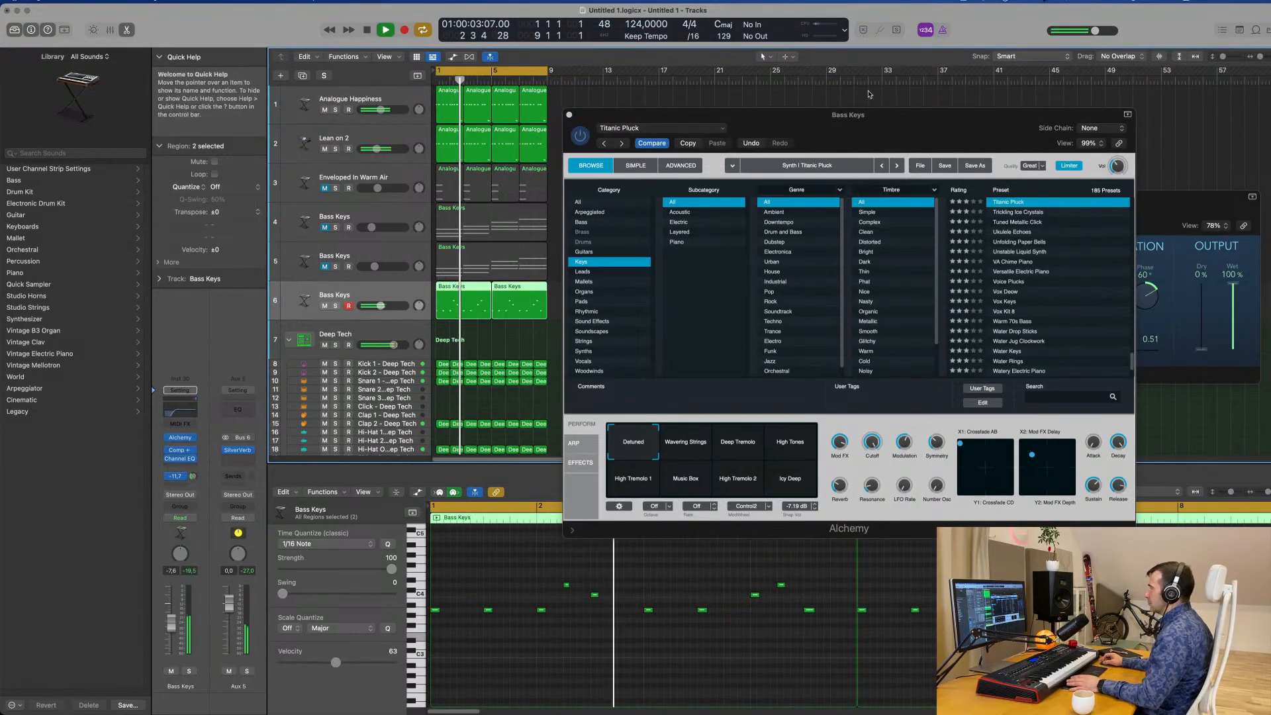
{"action": "left_click_drag", "start_coordinate": [872, 115], "coordinate": [693, 118]}
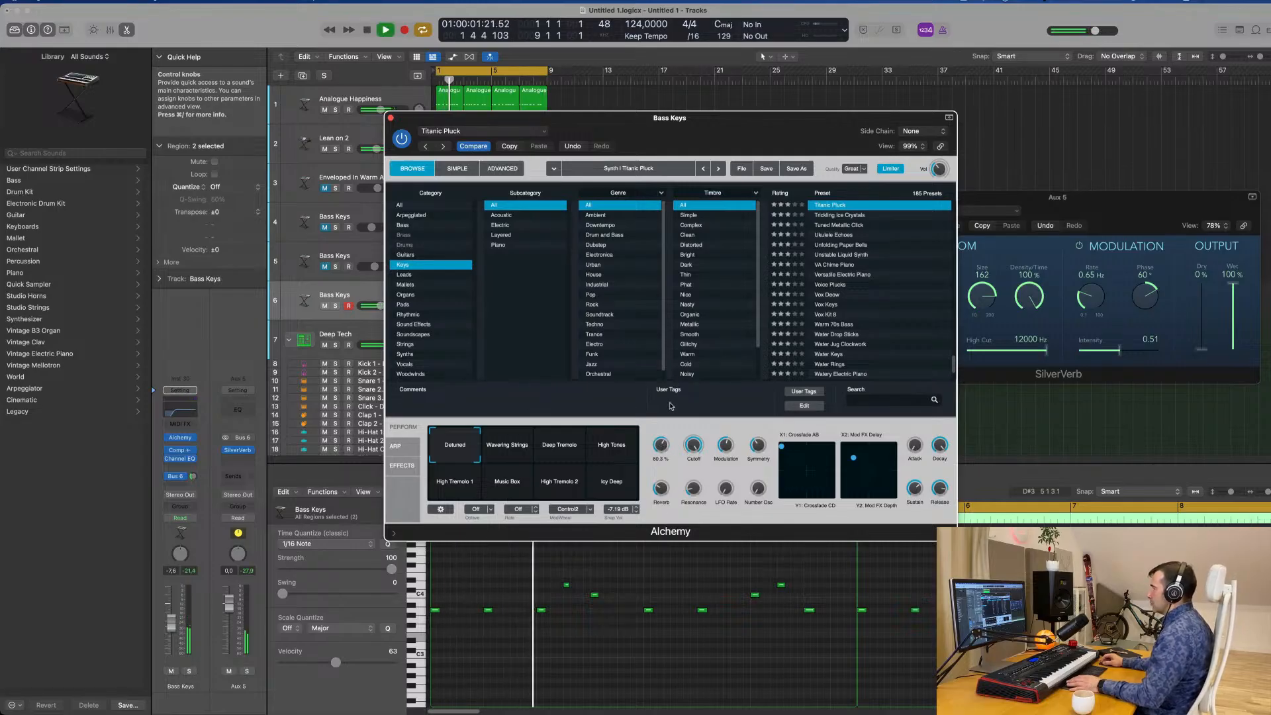
{"action": "left_click_drag", "start_coordinate": [665, 445], "coordinate": [667, 436]}
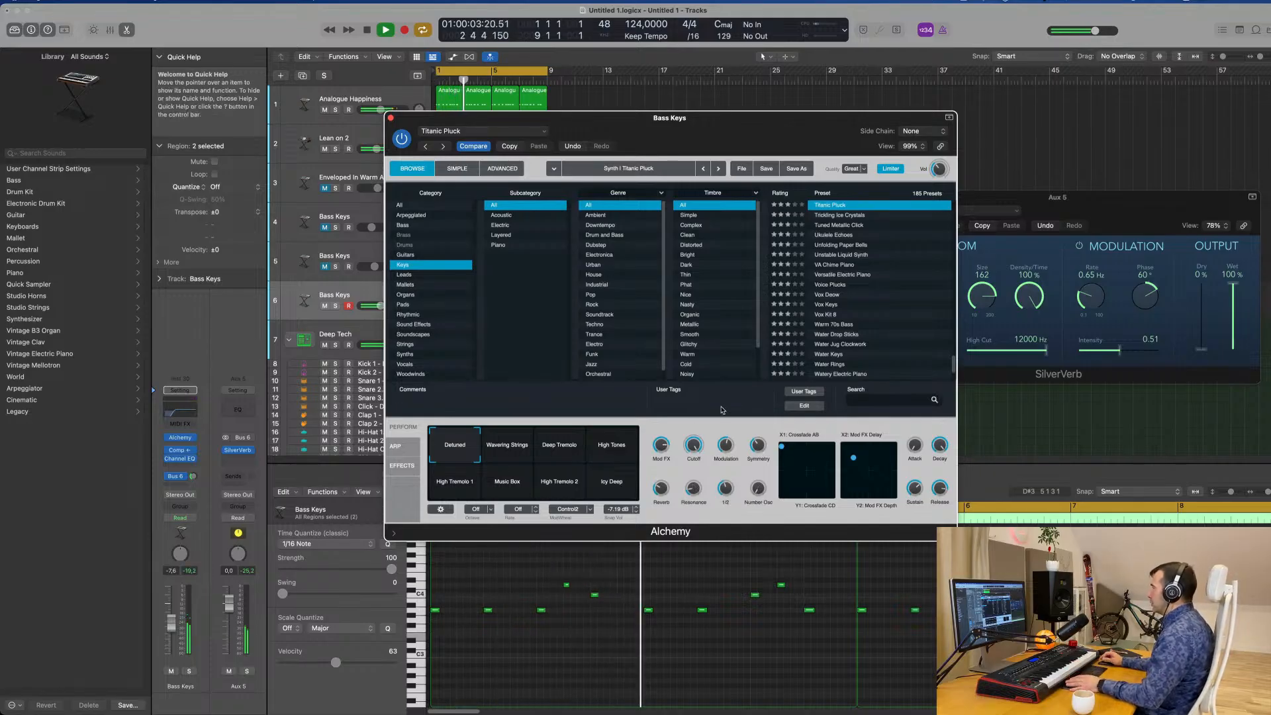
{"action": "left_click_drag", "start_coordinate": [660, 123], "coordinate": [962, 131]}
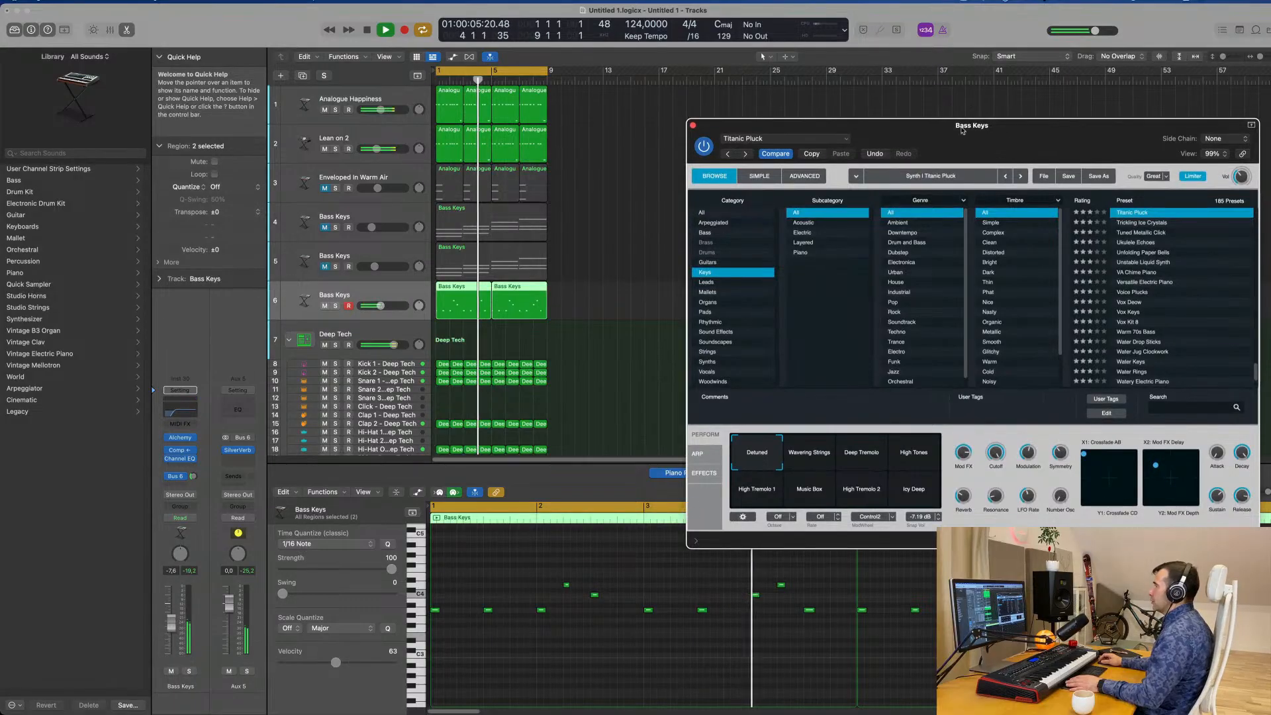
Lower the volume of the Bass Keys melody on track 6 to -9.0 dB while replaying the groove.
{"action": "left_click", "coordinate": [372, 294]}
{"action": "key", "text": "Return"}
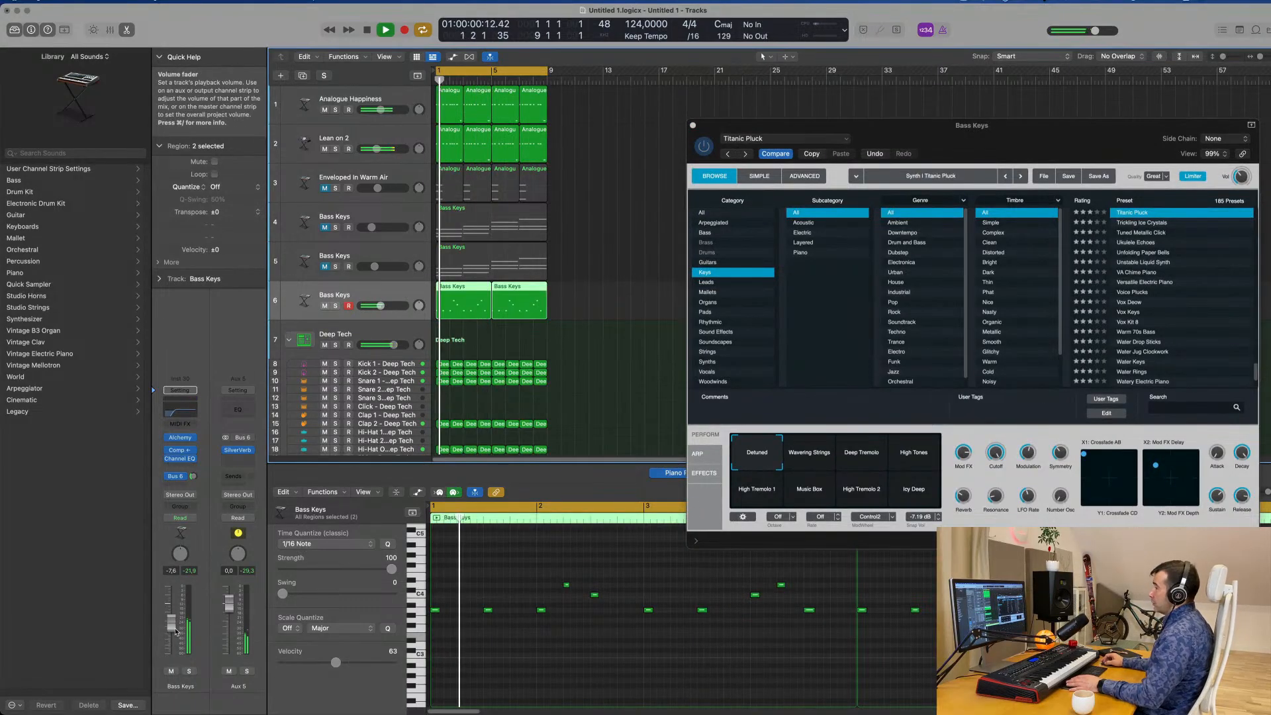
{"action": "left_click_drag", "start_coordinate": [174, 626], "coordinate": [174, 628]}
{"action": "key", "text": "Return"}
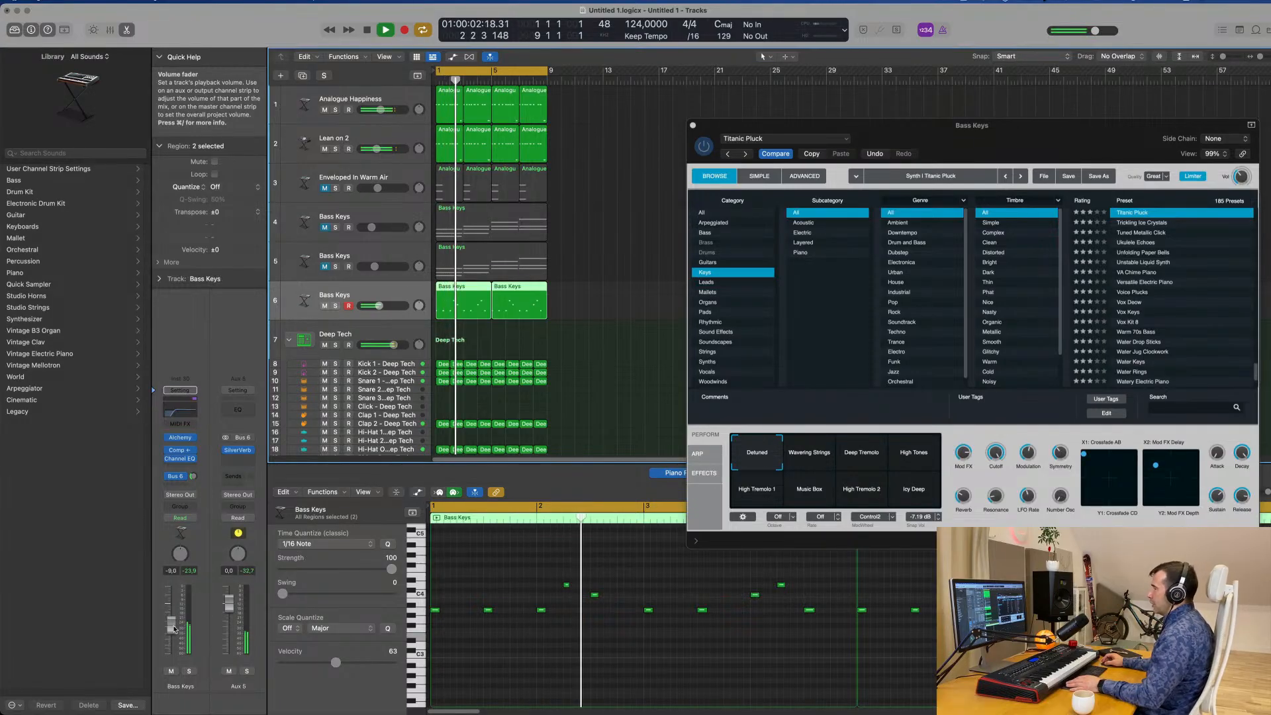
{"action": "key", "text": "Return"}
Lower the Titanic Pluck's Cutoff to about 77% and replay the groove from the start.
{"action": "left_click", "coordinate": [998, 462]}
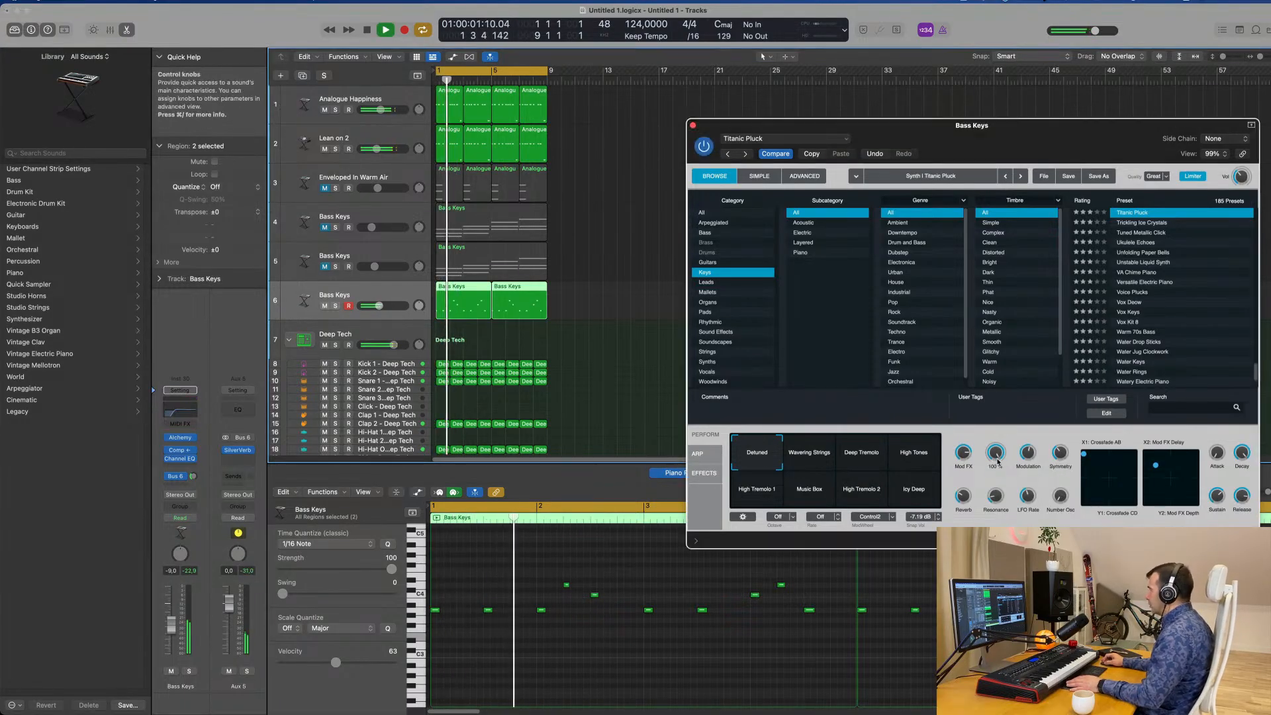
{"action": "left_click_drag", "start_coordinate": [997, 462], "coordinate": [1000, 453]}
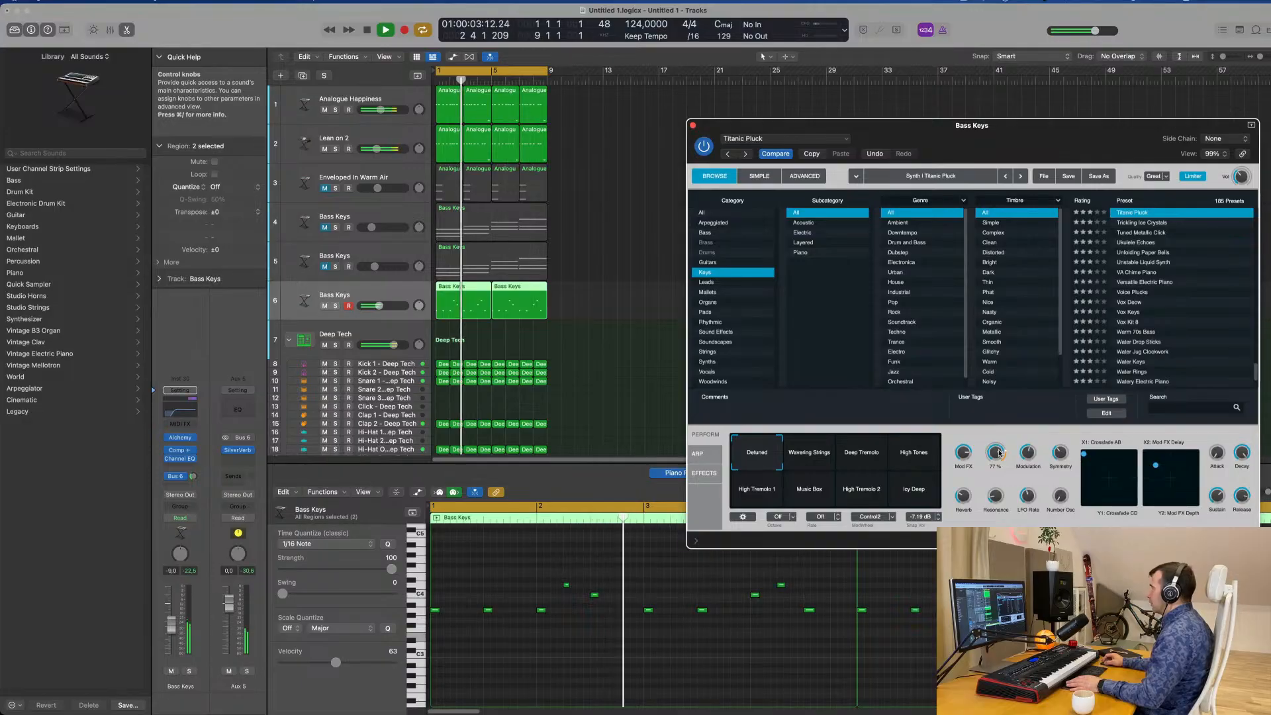
{"action": "key", "text": "Return"}
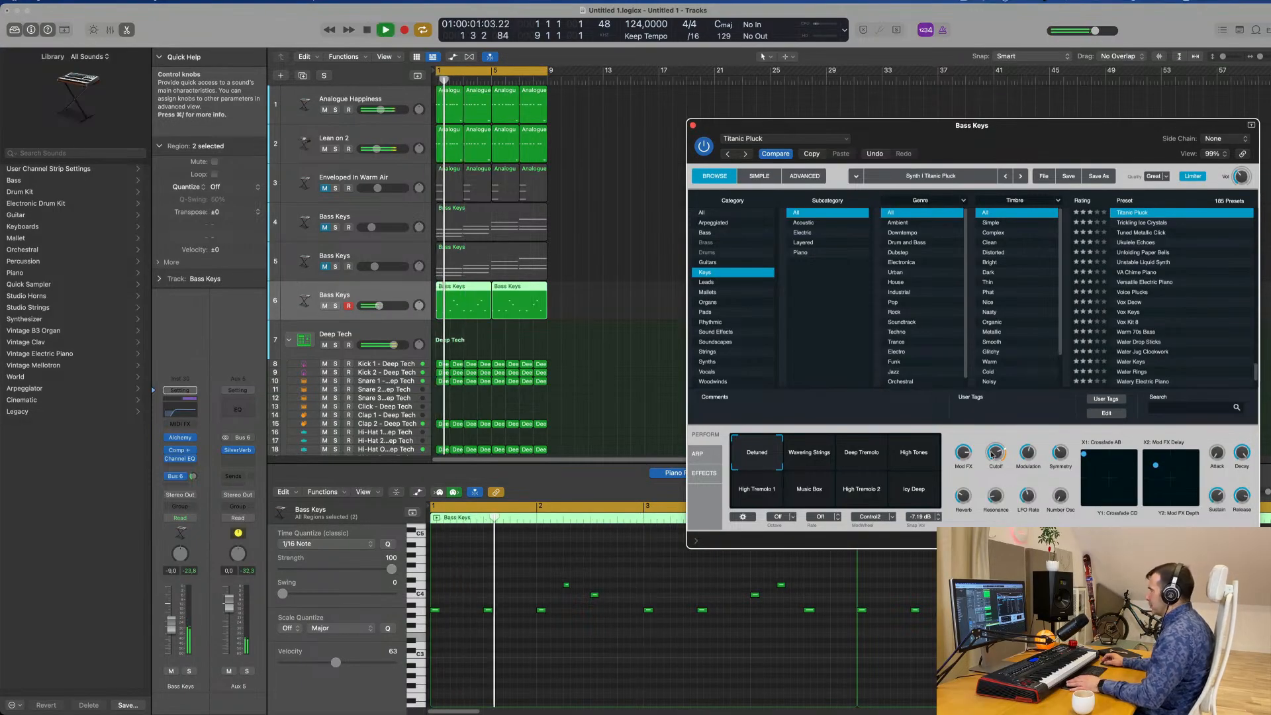
Examine the Titanic Pluck's advanced source, filter and envelope settings in Alchemy and close the plug-in.
{"action": "left_click", "coordinate": [804, 177]}
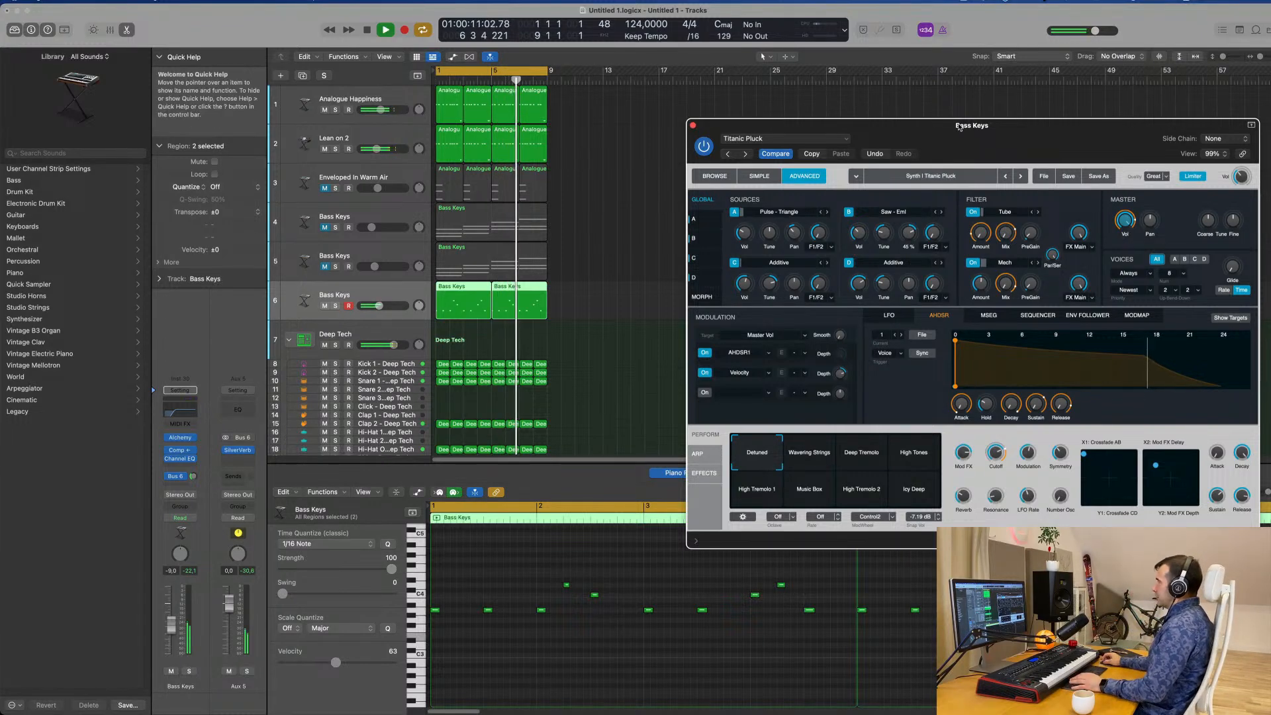
{"action": "left_click_drag", "start_coordinate": [960, 128], "coordinate": [779, 132]}
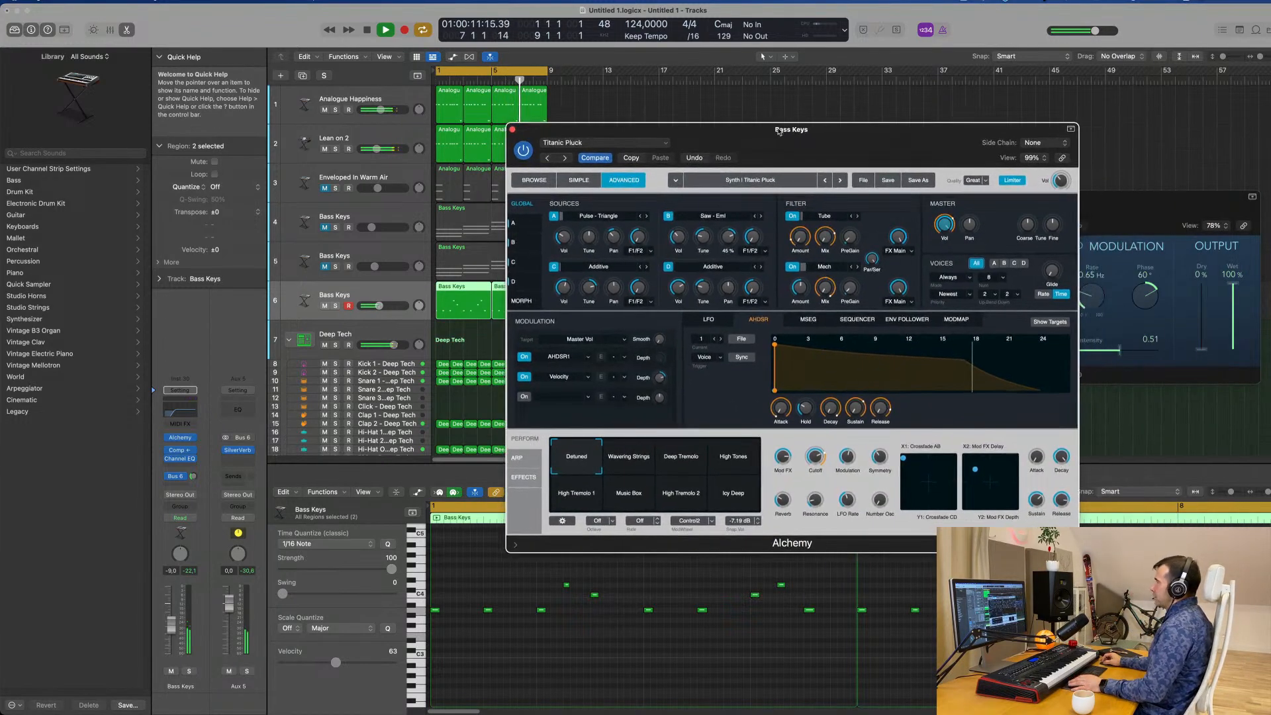
{"action": "left_click", "coordinate": [512, 129]}
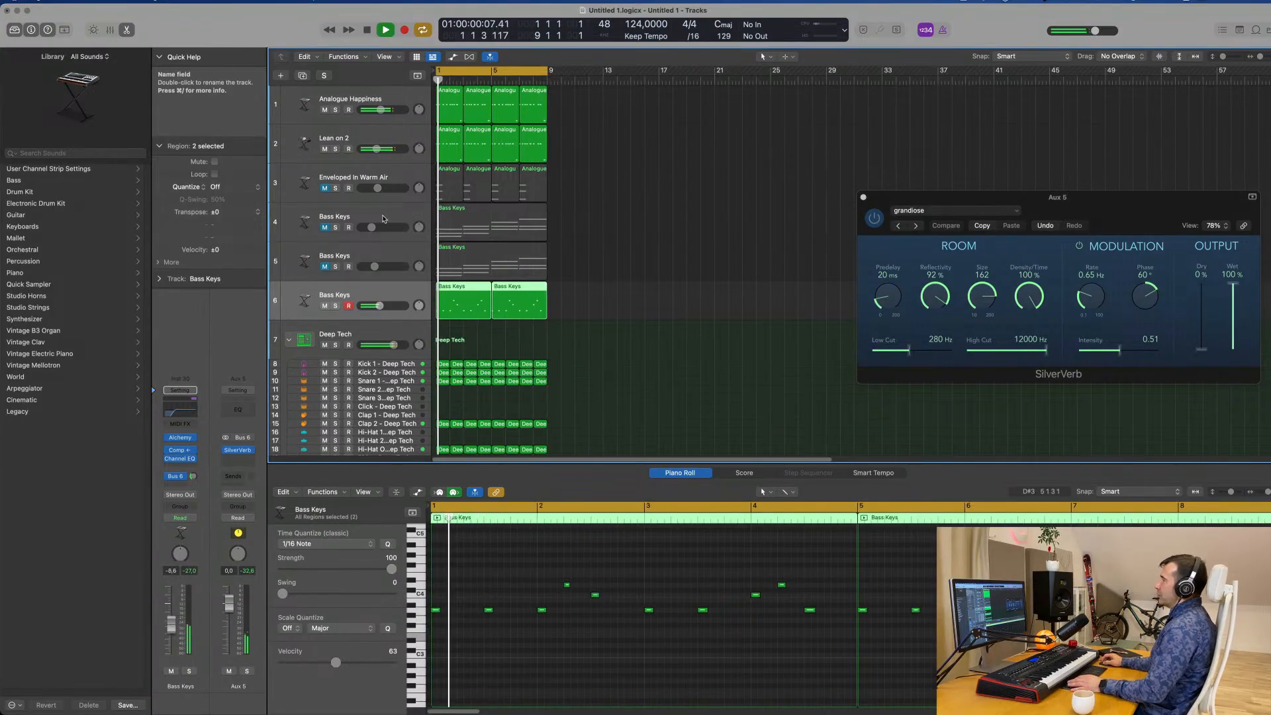
Unmute the Bass Keys chords on track 4 and raise their channel volume while replaying the groove.
{"action": "left_click", "coordinate": [343, 213]}
{"action": "left_click", "coordinate": [325, 227]}
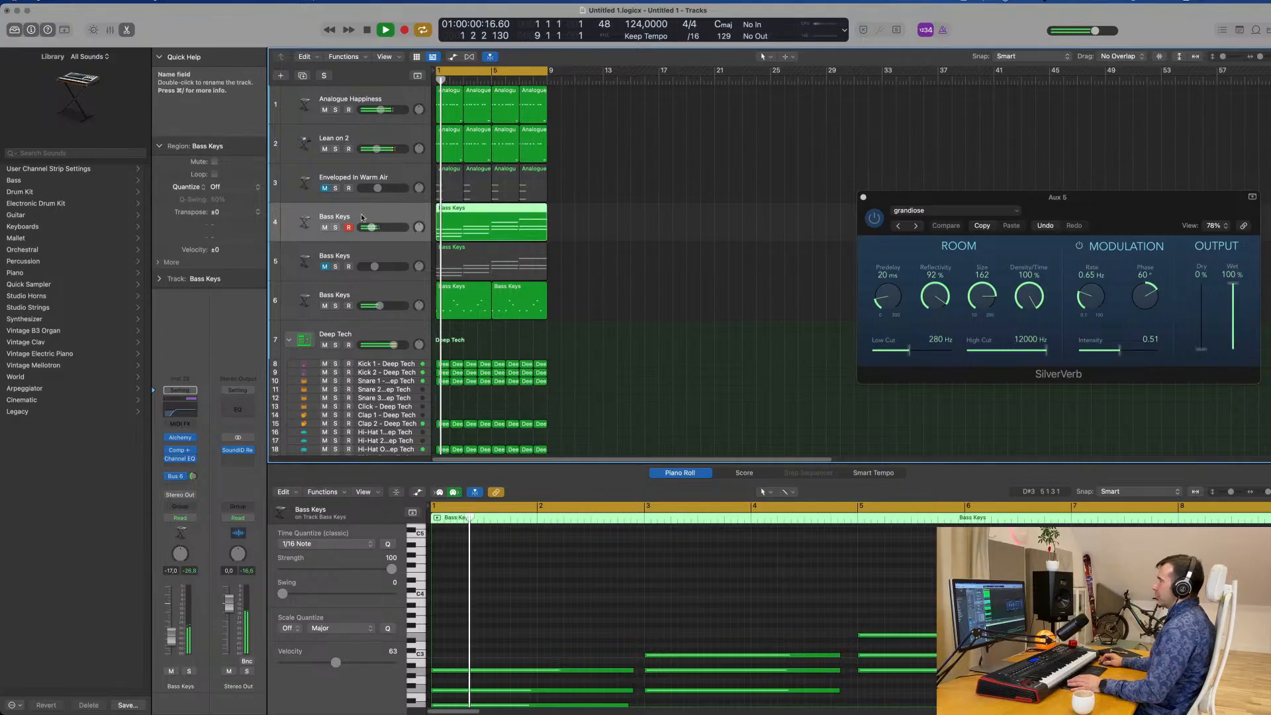
{"action": "key", "text": "space"}
{"action": "key", "text": "Return"}
{"action": "mouse_move", "coordinate": [172, 637]}
{"action": "left_mouse_down"}
{"action": "mouse_move", "coordinate": [162, 621]}
{"action": "mouse_move", "coordinate": [169, 629]}
{"action": "left_mouse_up"}
{"action": "key", "text": "Return"}
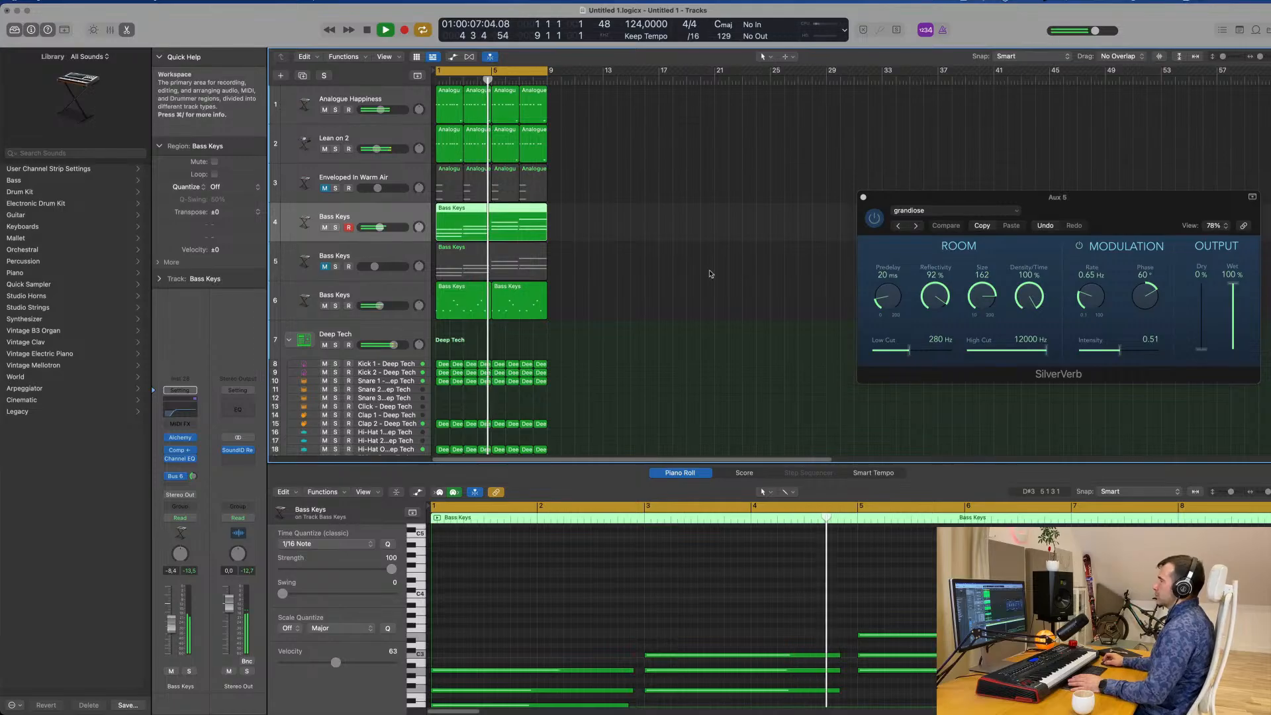
Repeat all regions of the eight-bar loop until the arrangement reaches bar 33.
{"action": "scroll", "coordinate": [662, 301], "scroll_direction": "down", "scroll_amount": 3}
{"action": "scroll", "coordinate": [674, 302], "scroll_direction": "up", "scroll_amount": 3}
{"action": "key", "text": "cmd+a"}
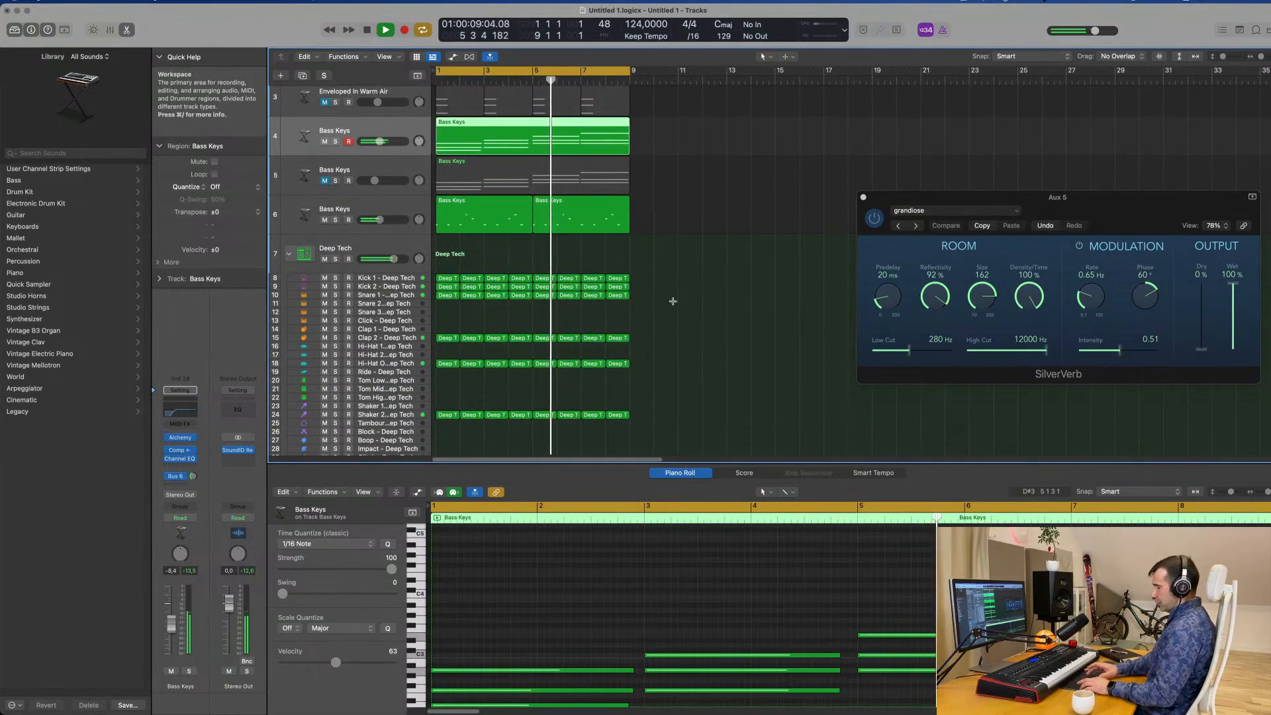
{"action": "key", "text": "cmd+r"}
{"action": "scroll", "coordinate": [674, 304], "scroll_direction": "down", "scroll_amount": 3}
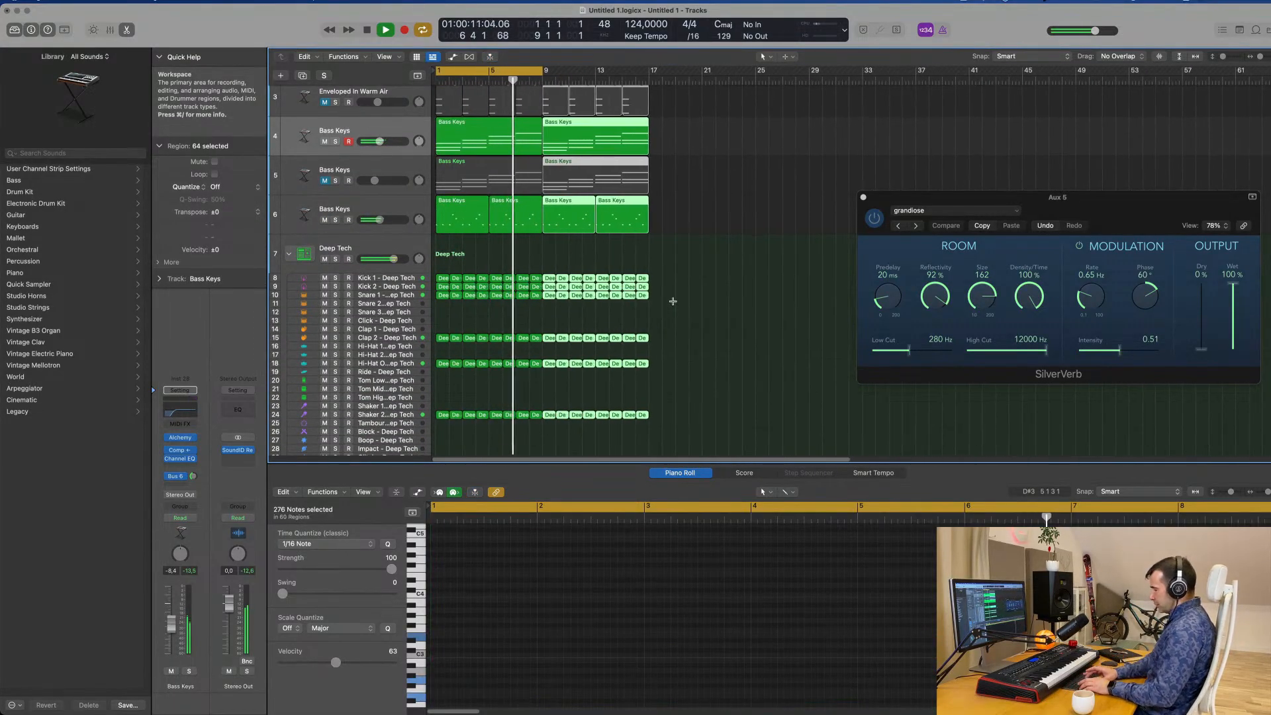
{"action": "key", "text": "cmd+r"}
{"action": "key", "text": "cmd+r"}
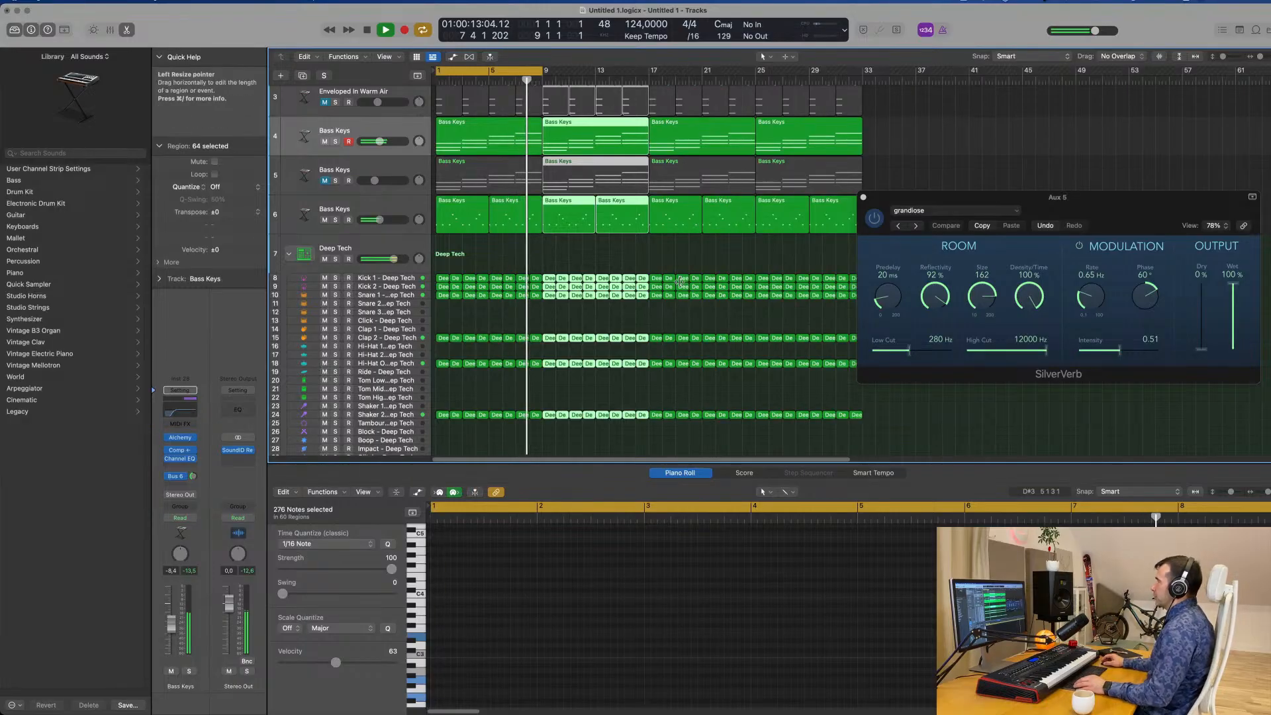
Move the Aux 5 SilverVerb window clear of the repeated regions and clear the region selection.
{"action": "scroll", "coordinate": [674, 298], "scroll_direction": "up", "scroll_amount": 3}
{"action": "scroll", "coordinate": [674, 295], "scroll_direction": "down", "scroll_amount": 2}
{"action": "scroll", "coordinate": [674, 290], "scroll_direction": "up", "scroll_amount": 1}
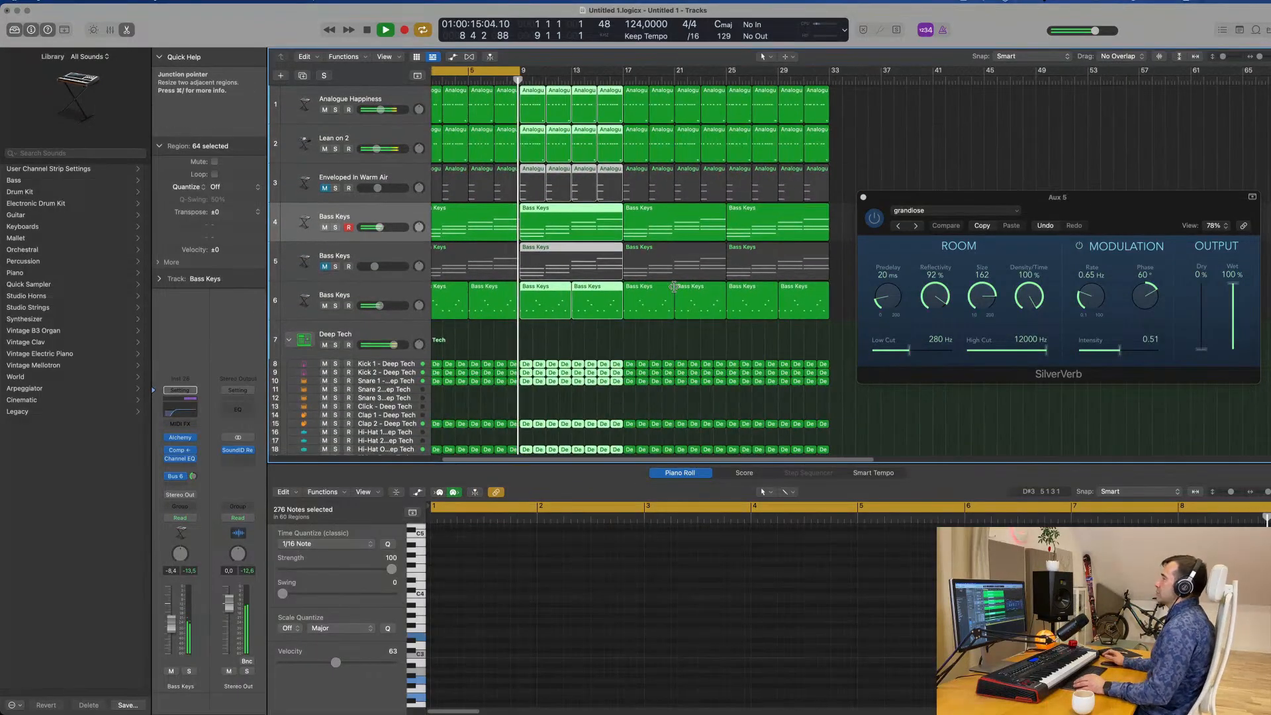
{"action": "left_click_drag", "start_coordinate": [1013, 199], "coordinate": [1093, 176]}
{"action": "left_click", "coordinate": [860, 231]}
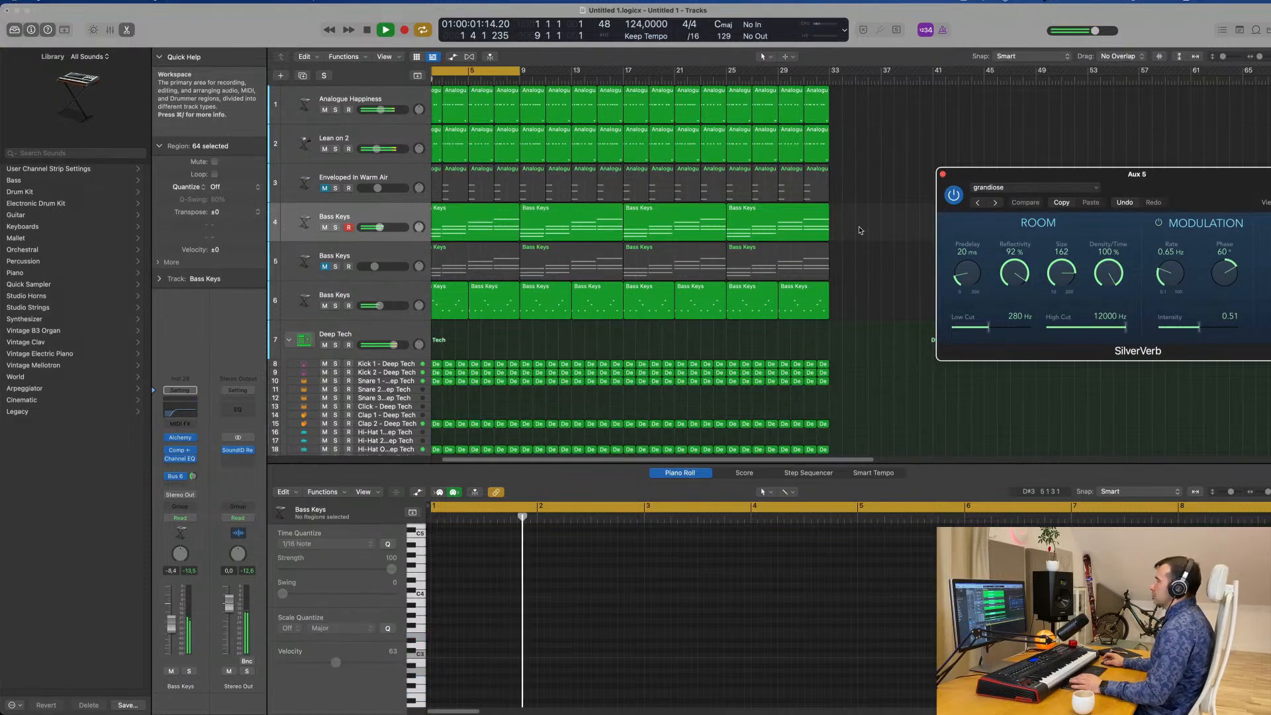
Unmute the Enveloped In Warm Air pad on track 3 and raise its channel volume while replaying the groove.
{"action": "key", "text": "space"}
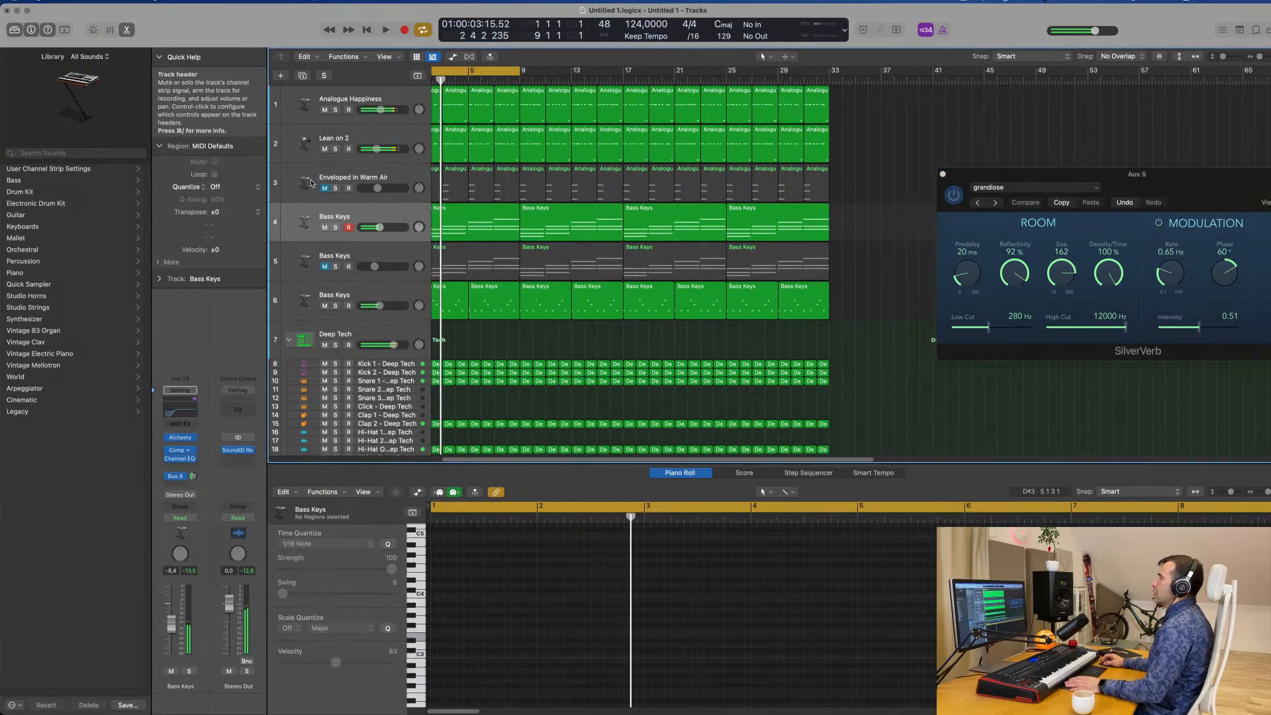
{"action": "left_click", "coordinate": [325, 189]}
{"action": "left_click", "coordinate": [366, 177]}
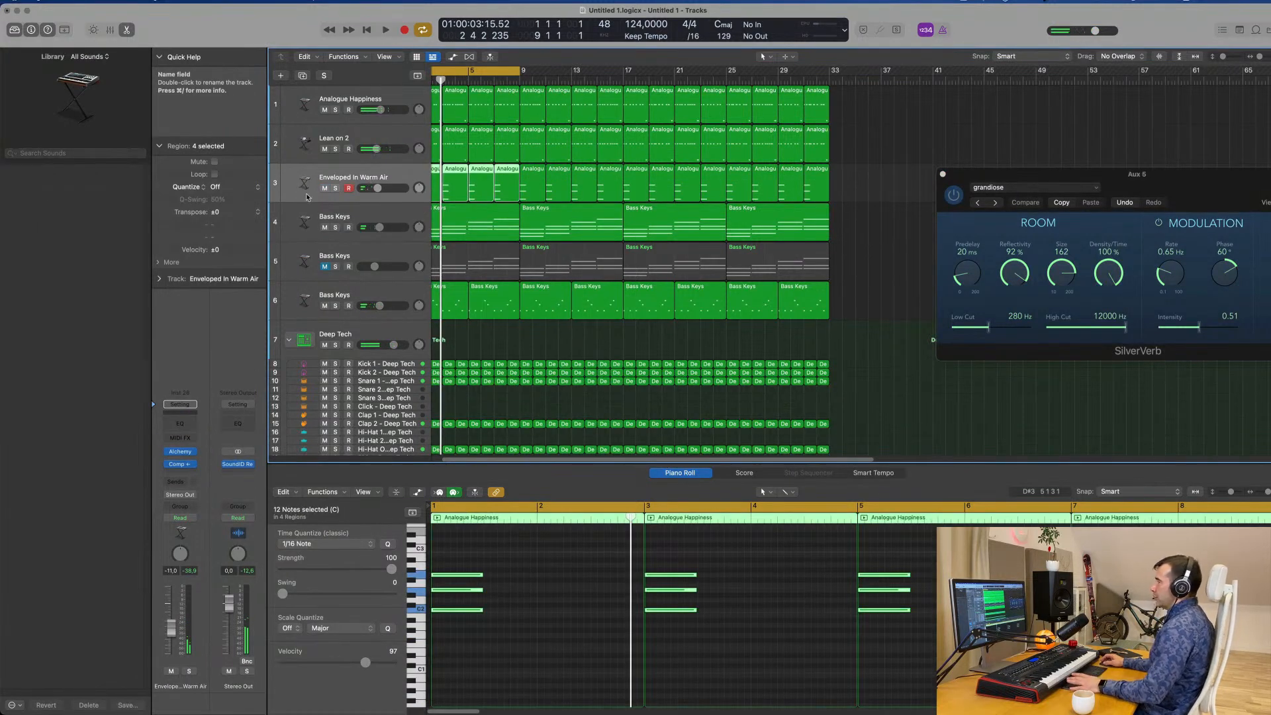
{"action": "key", "text": "space"}
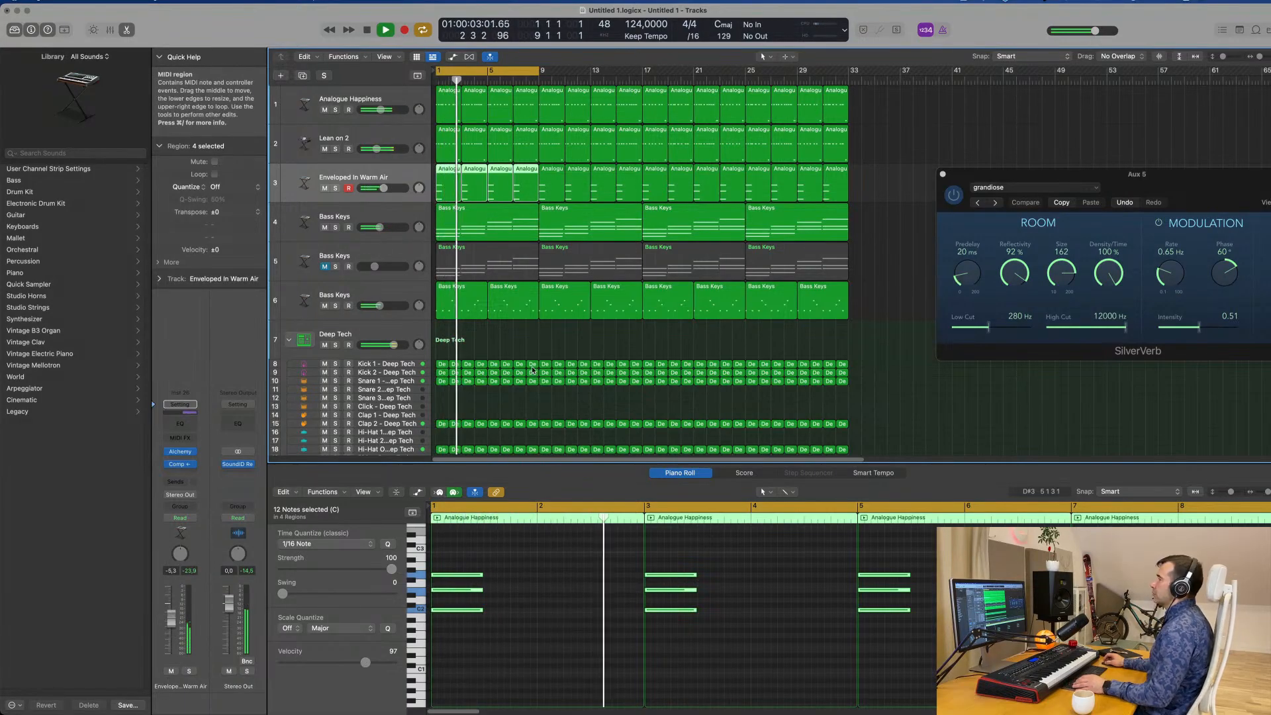
{"action": "scroll", "coordinate": [532, 362], "scroll_direction": "down", "scroll_amount": 3}
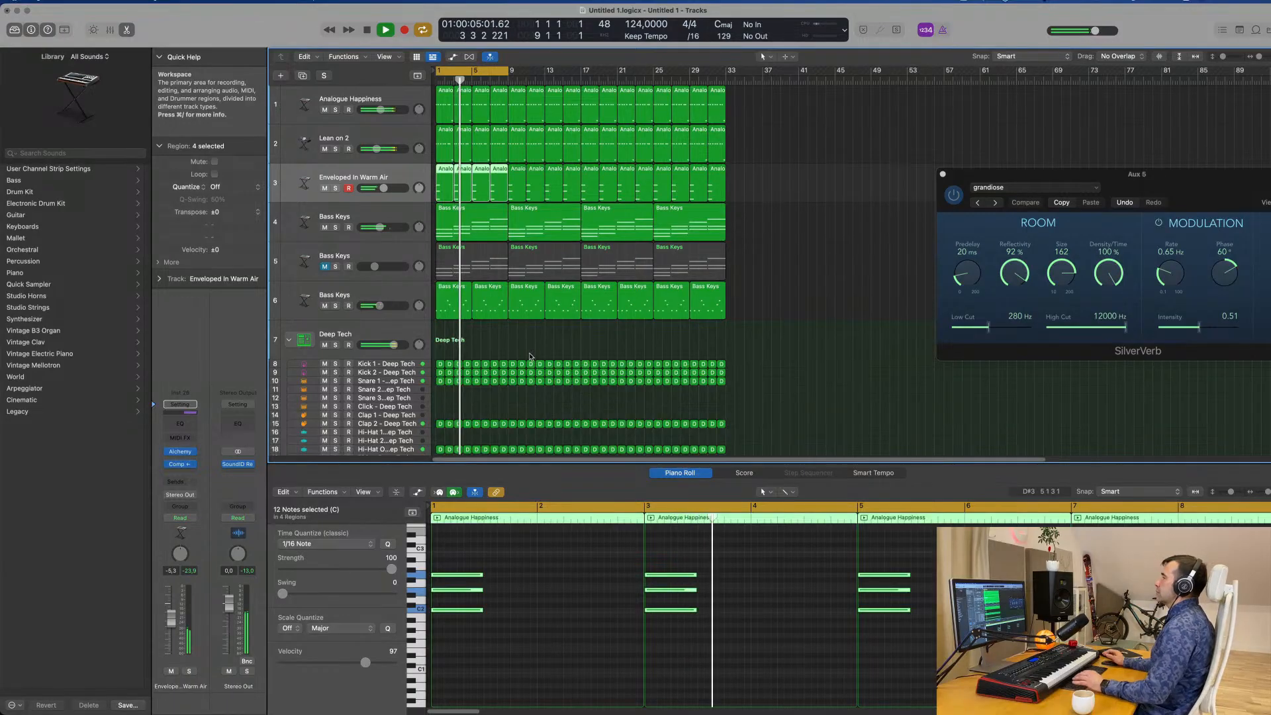
Unmute the Bass Keys on track 5 and raise their channel volume to about -11 dB while replaying from the start.
{"action": "left_click", "coordinate": [310, 279]}
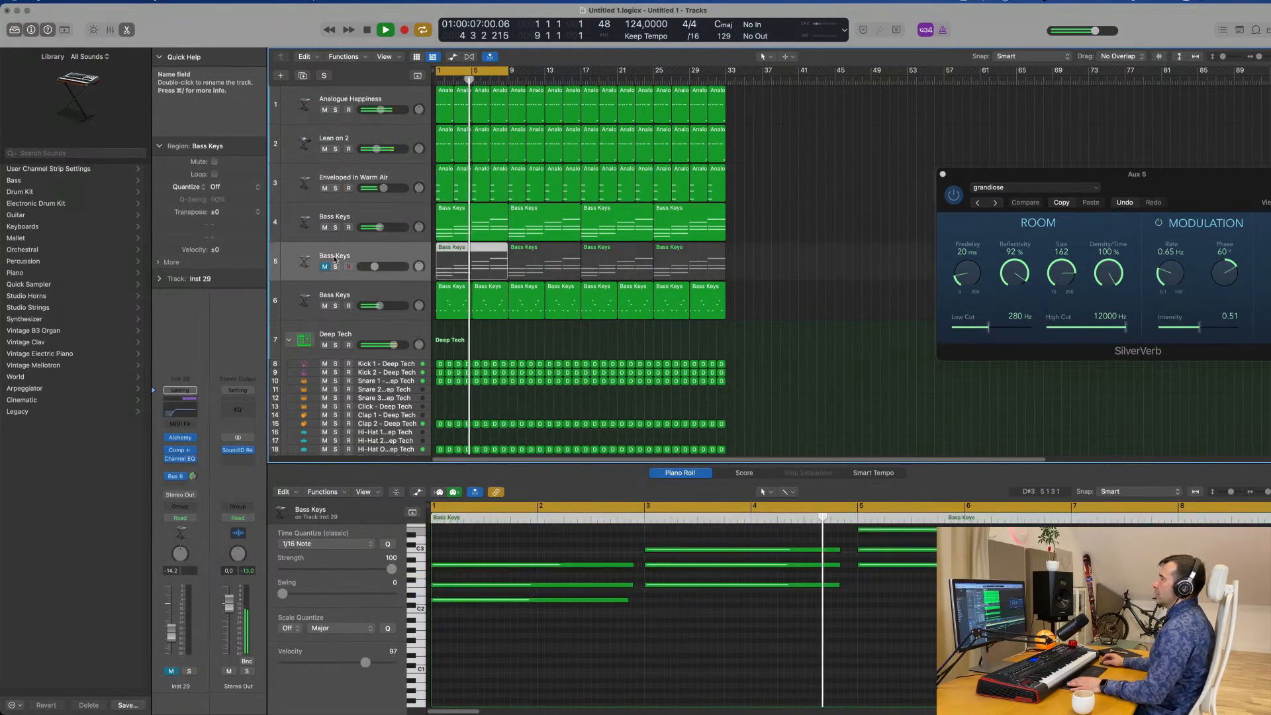
{"action": "key", "text": "Return"}
{"action": "key", "text": "m"}
{"action": "key", "text": "space"}
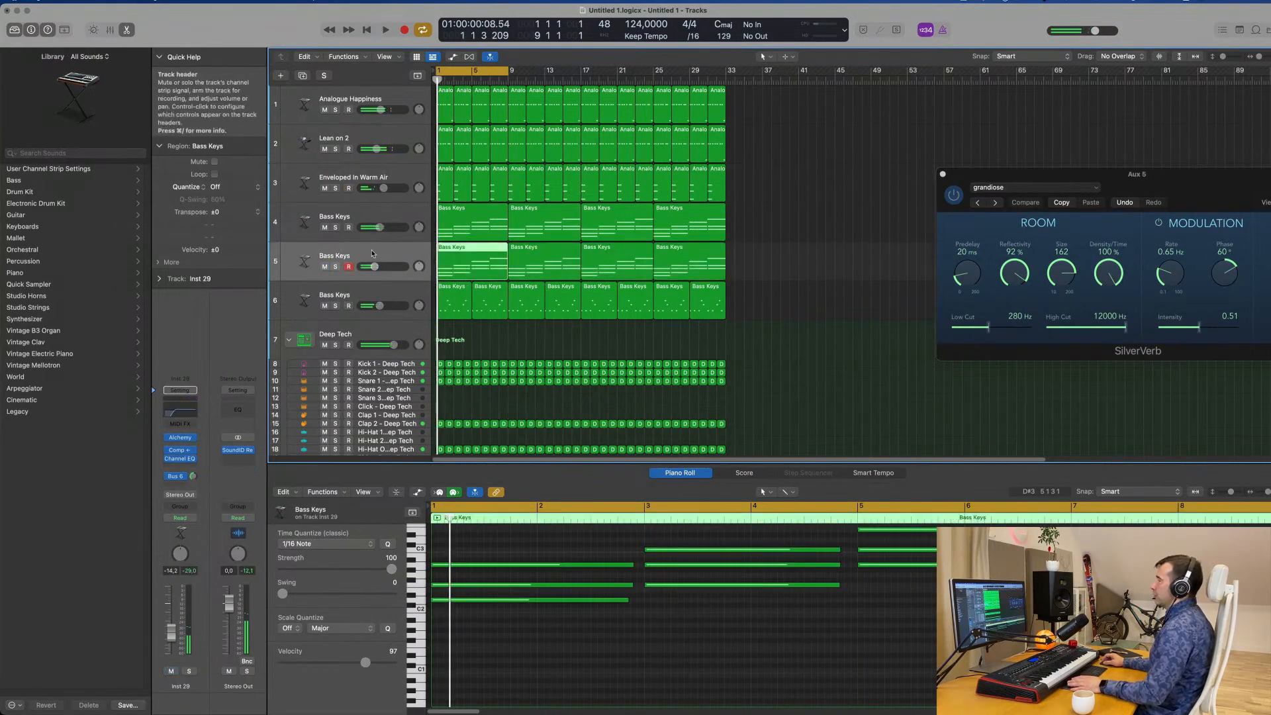
{"action": "key", "text": "space"}
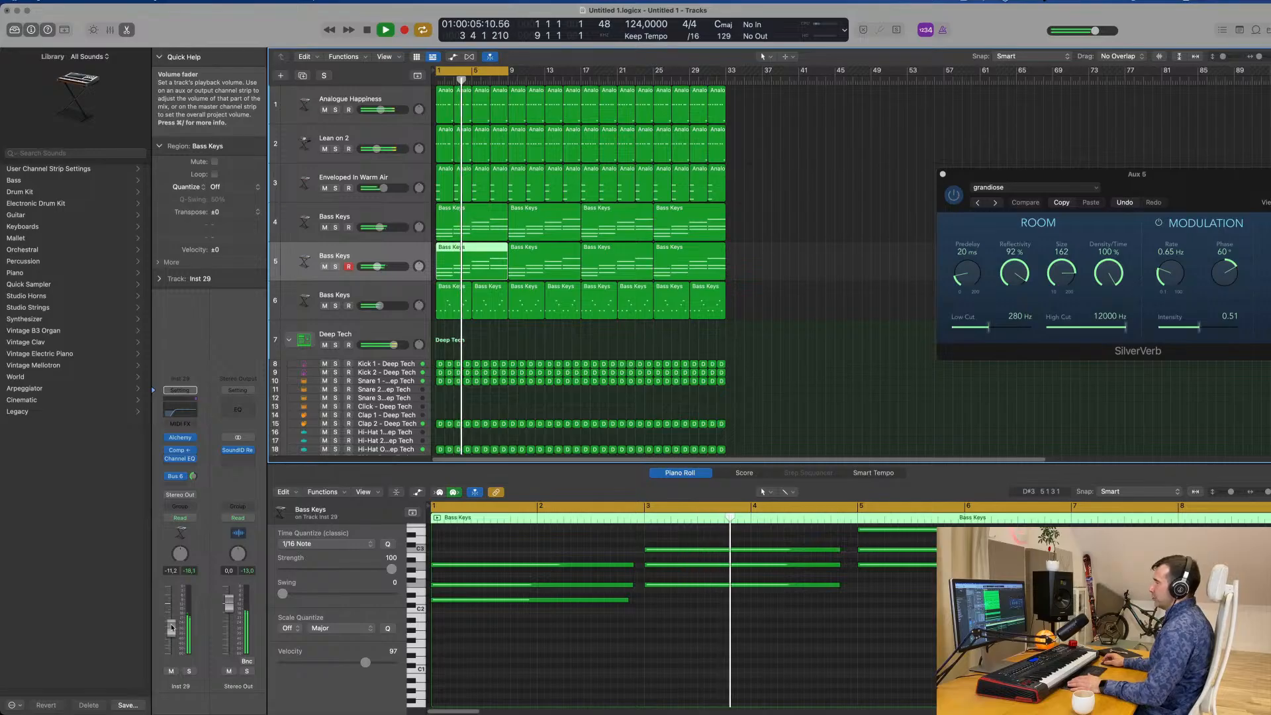
Examine the Channel EQ's low-cut curve on the track 5 Bass Keys and close the plug-in.
{"action": "left_click", "coordinate": [176, 415]}
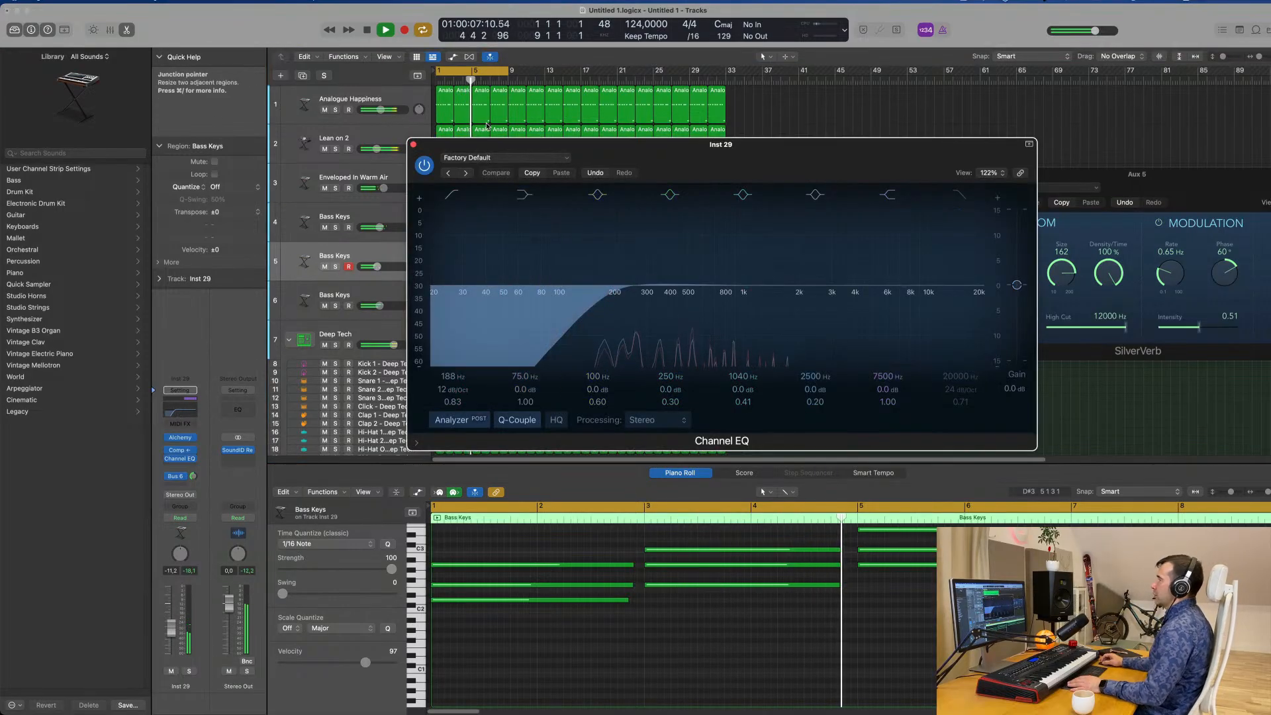
{"action": "left_click", "coordinate": [415, 144]}
{"action": "scroll", "coordinate": [786, 324], "scroll_direction": "up", "scroll_amount": 3}
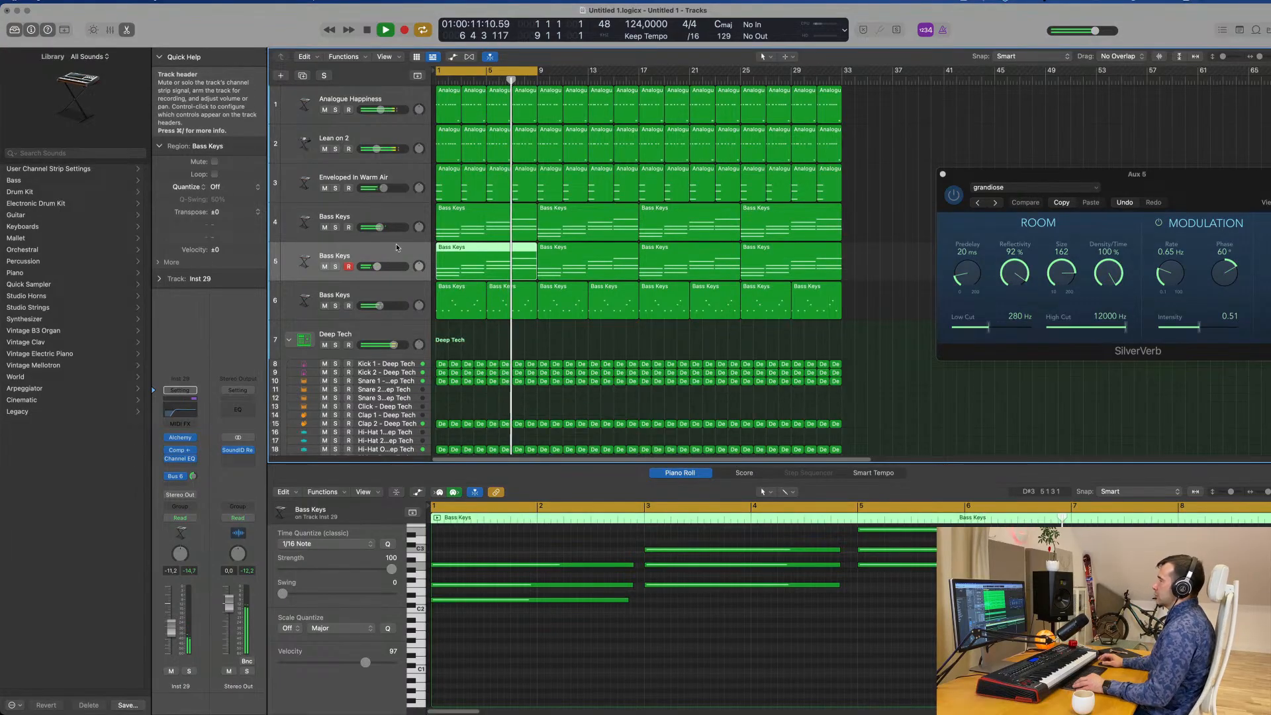
Extend the cycle range to bar 33 so it covers all repeated regions, and stop playback.
{"action": "scroll", "coordinate": [396, 244], "scroll_direction": "down", "scroll_amount": 5}
{"action": "scroll", "coordinate": [397, 245], "scroll_direction": "up", "scroll_amount": 1}
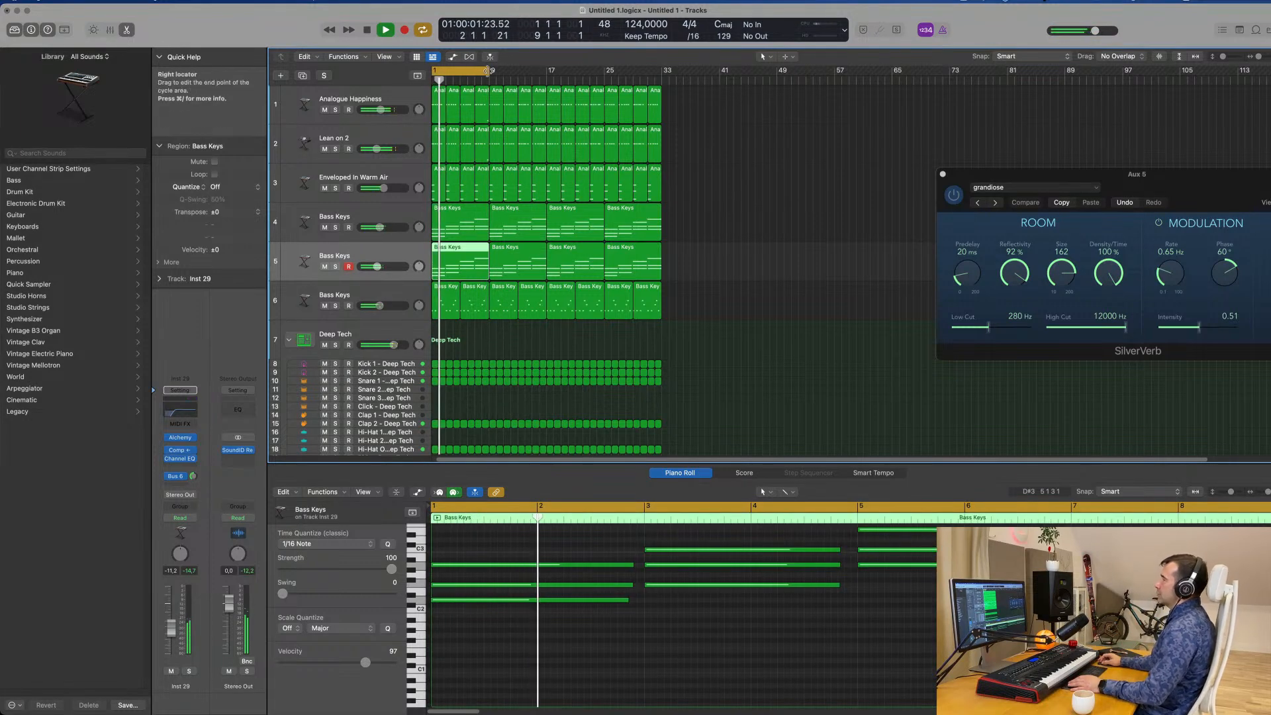
{"action": "left_click_drag", "start_coordinate": [488, 72], "coordinate": [661, 88]}
{"action": "key", "text": "super+Right"}
{"action": "key", "text": "super+Right"}
{"action": "key", "text": "super+Right"}
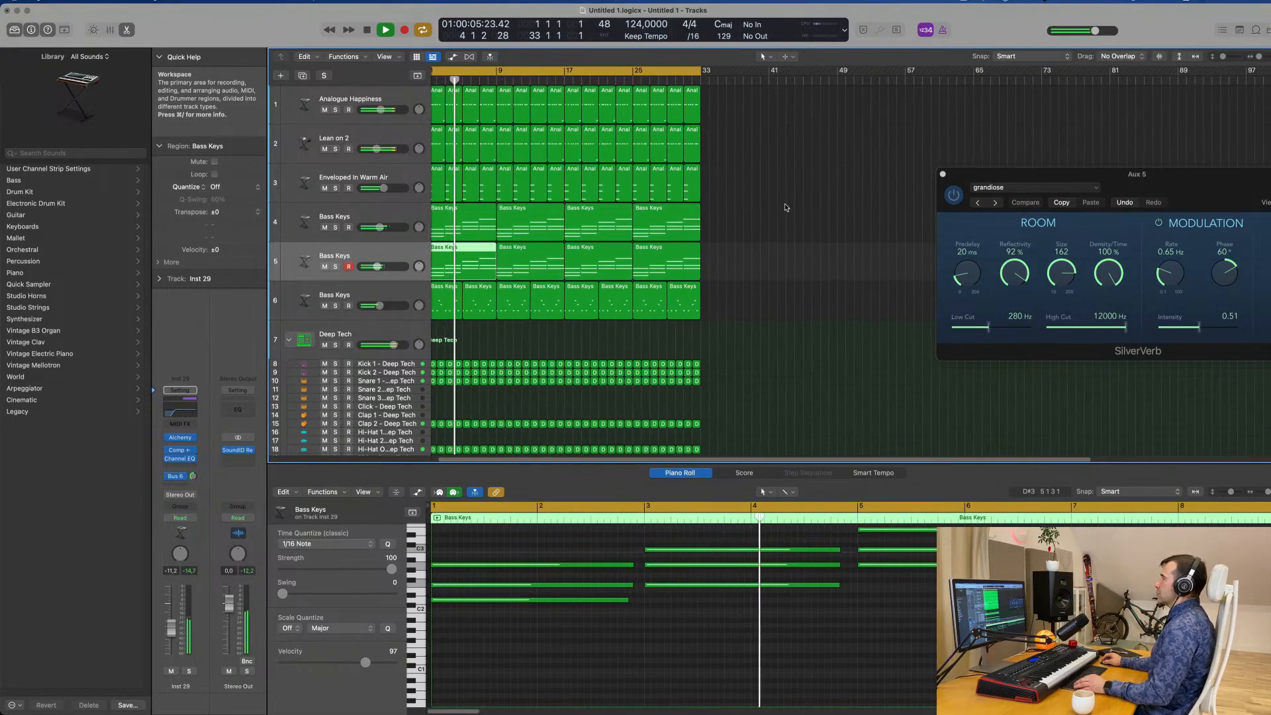
{"action": "key", "text": "space"}
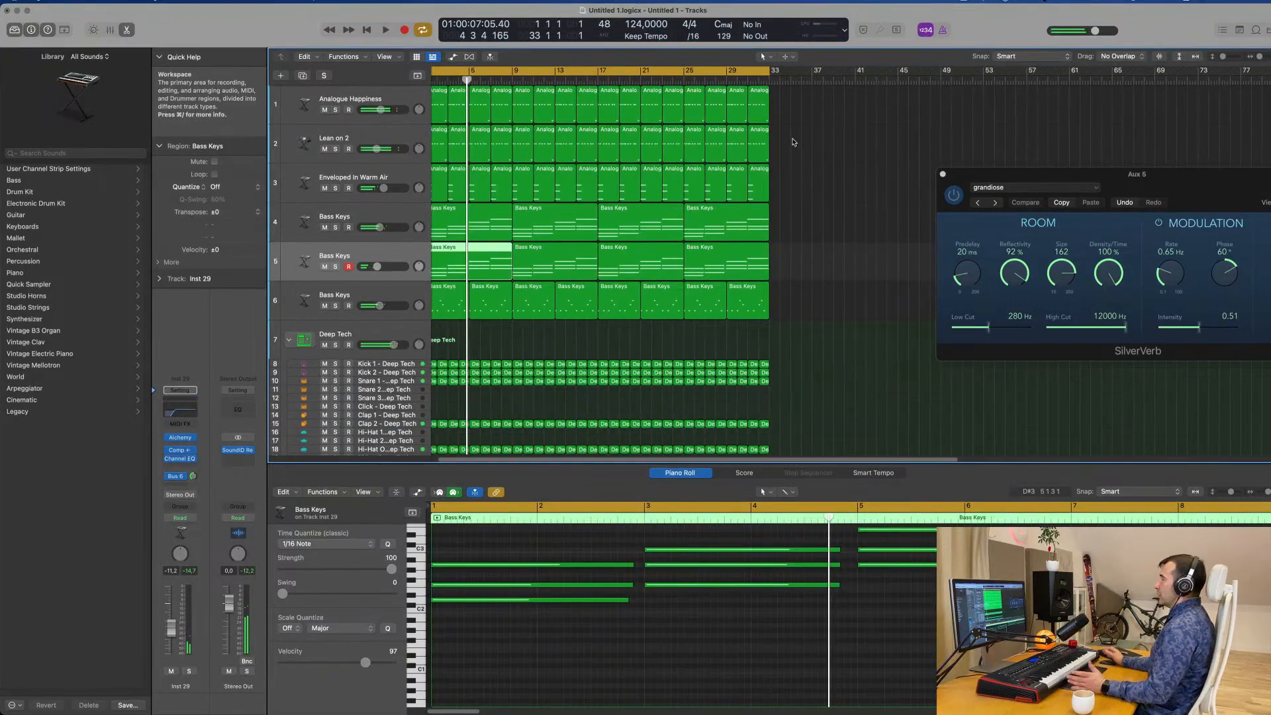
Duplicate the Analogue Happiness track and copy the first Bass Keys region from track 6 onto the new track.
{"action": "scroll", "coordinate": [794, 143], "scroll_direction": "left", "scroll_amount": 1}
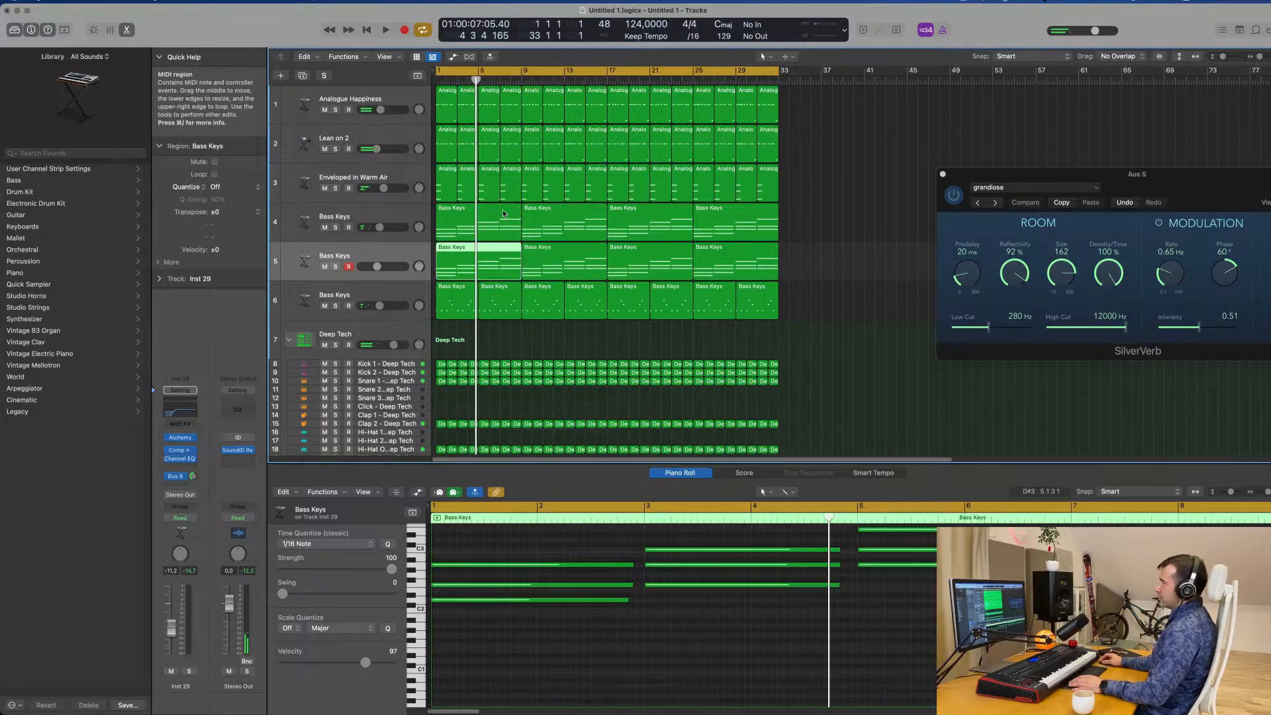
{"action": "left_click", "coordinate": [398, 98]}
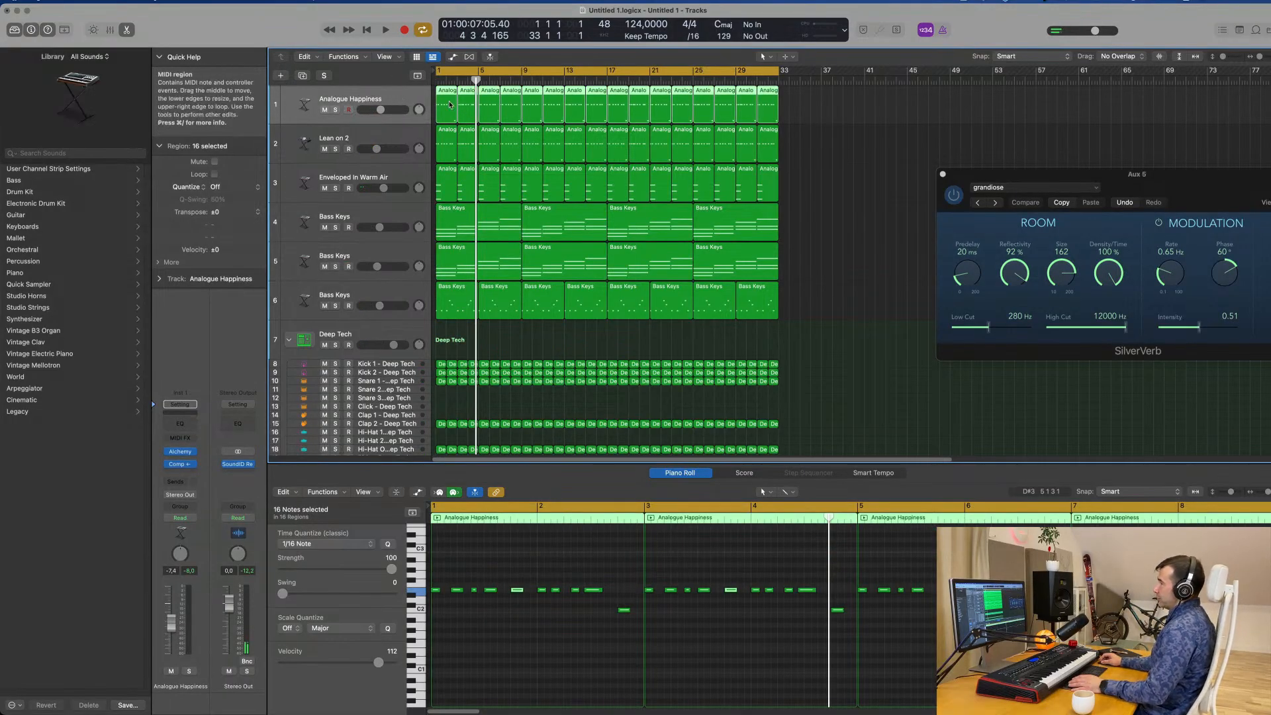
{"action": "scroll", "coordinate": [449, 105], "scroll_direction": "right", "scroll_amount": 1}
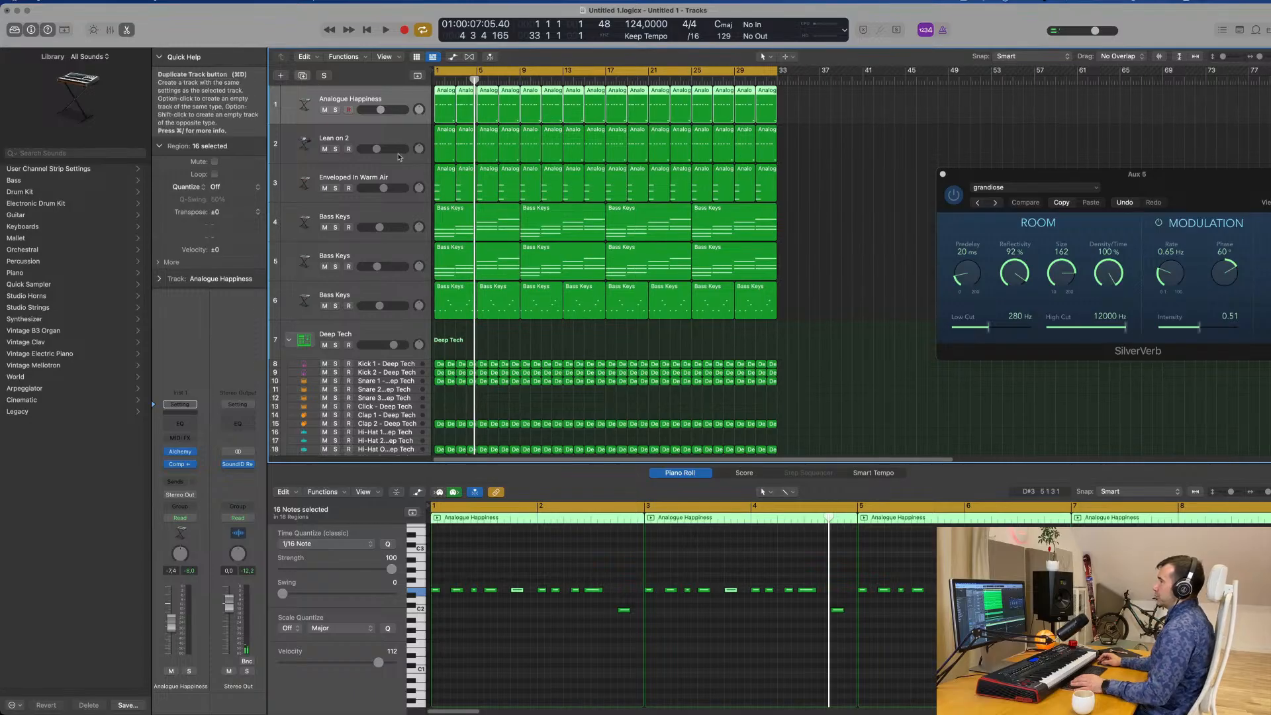
{"action": "key", "text": "super+d"}
{"action": "left_click", "coordinate": [486, 292]}
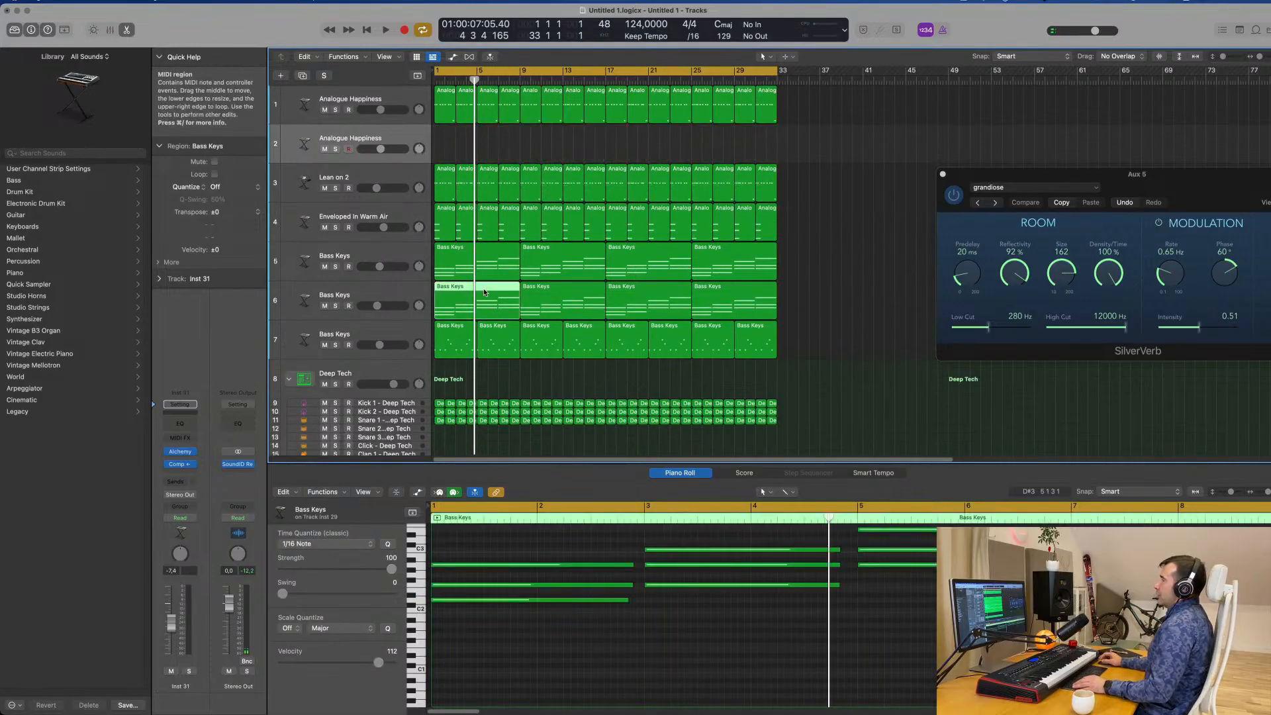
{"action": "left_click_drag", "start_coordinate": [485, 292], "coordinate": [487, 156]}
{"action": "scroll", "coordinate": [524, 621], "scroll_direction": "down", "scroll_amount": 5}
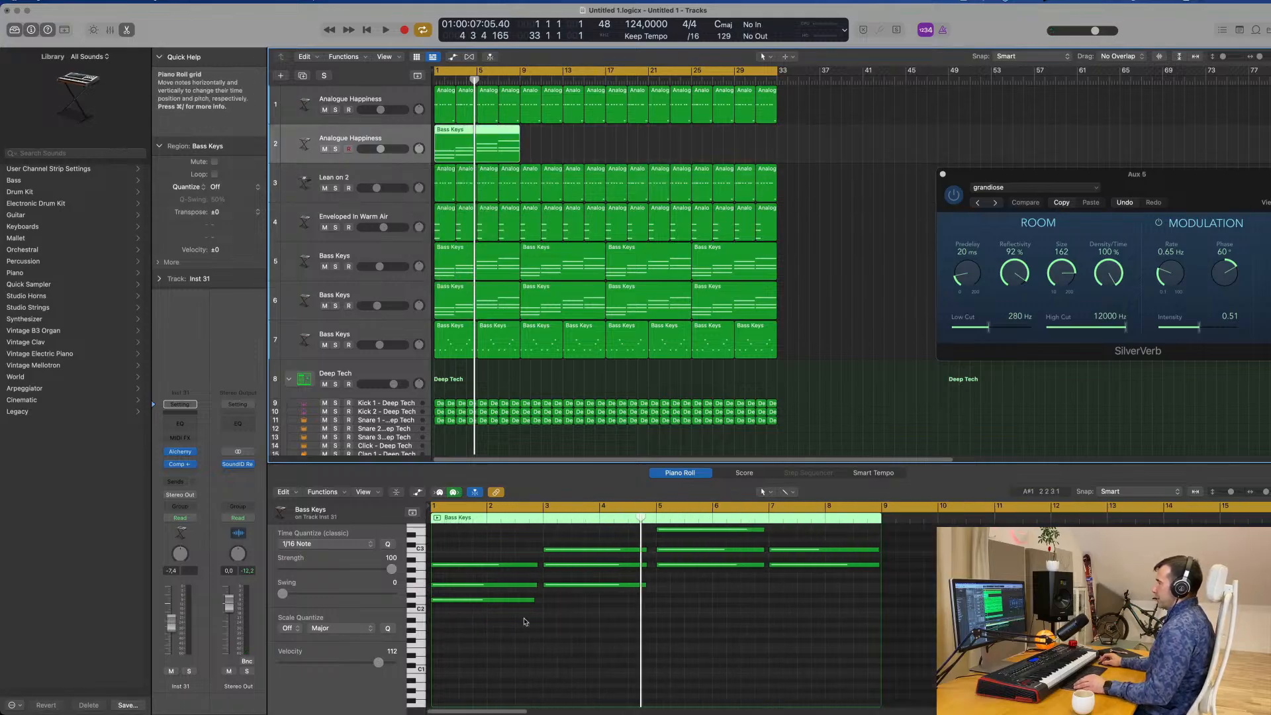
Delete the upper chord notes in the copied region, keeping only the lowest note of each chord.
{"action": "left_click_drag", "start_coordinate": [473, 545], "coordinate": [580, 573]}
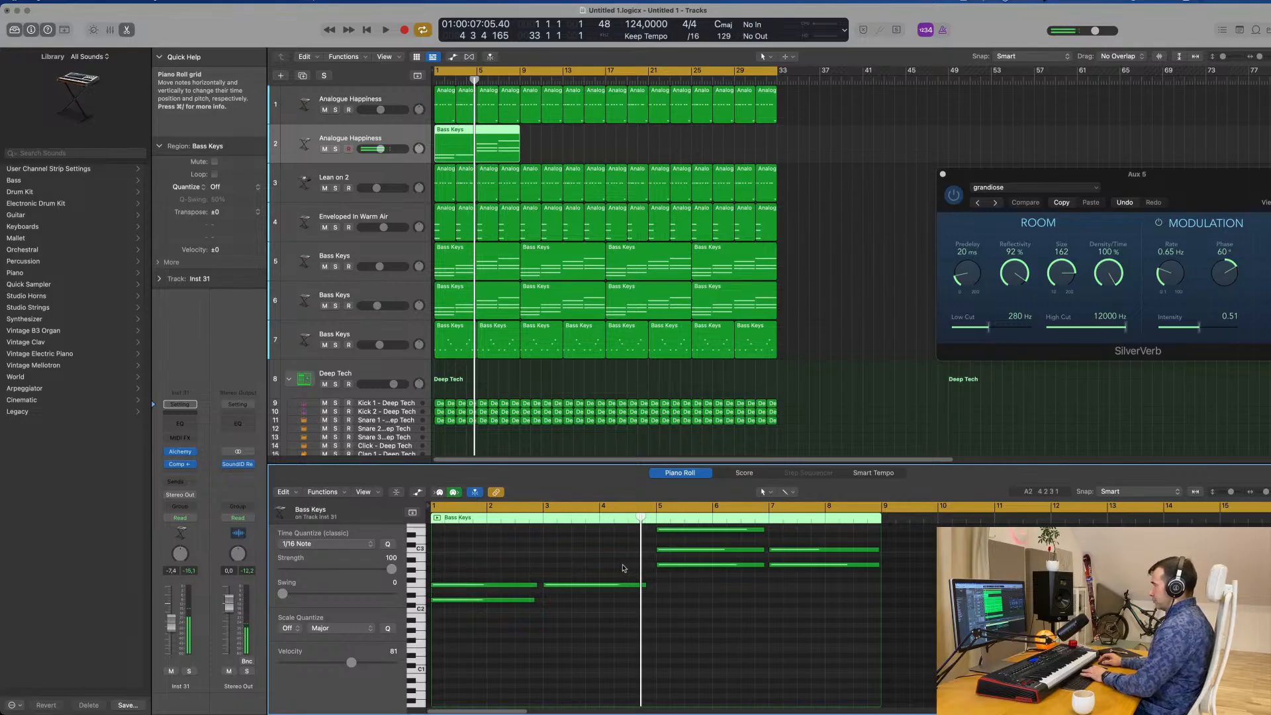
{"action": "scroll", "coordinate": [624, 569], "scroll_direction": "up", "scroll_amount": 4}
{"action": "left_click_drag", "start_coordinate": [644, 541], "coordinate": [855, 591]}
{"action": "key", "text": "Delete"}
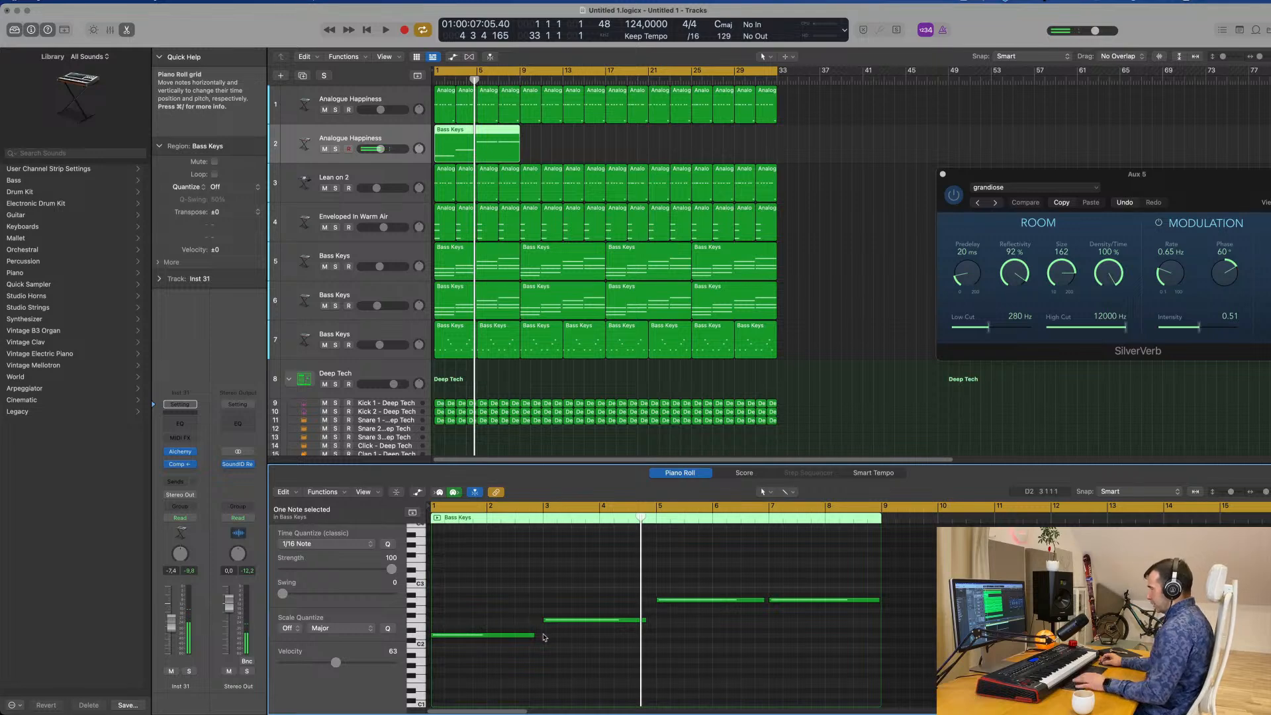
Lengthen the first three bass notes so each one reaches the start of the following note.
{"action": "left_click_drag", "start_coordinate": [535, 636], "coordinate": [539, 635]}
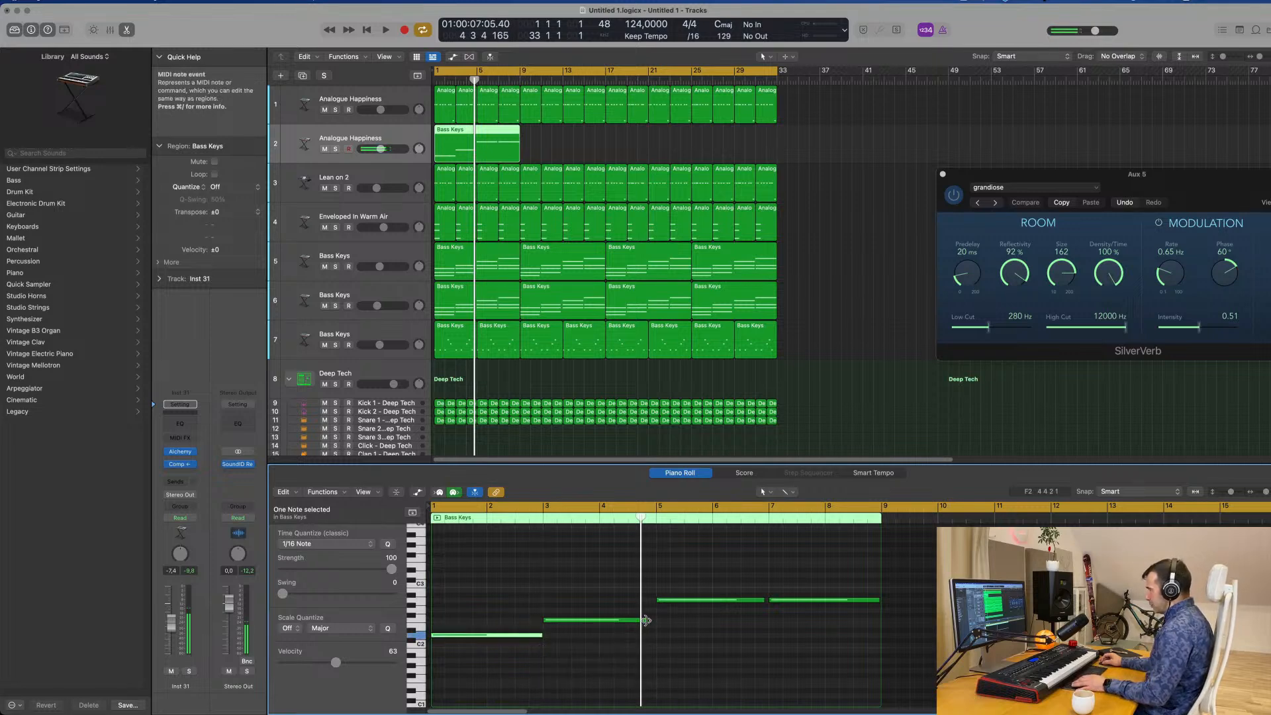
{"action": "left_click_drag", "start_coordinate": [645, 620], "coordinate": [656, 621]}
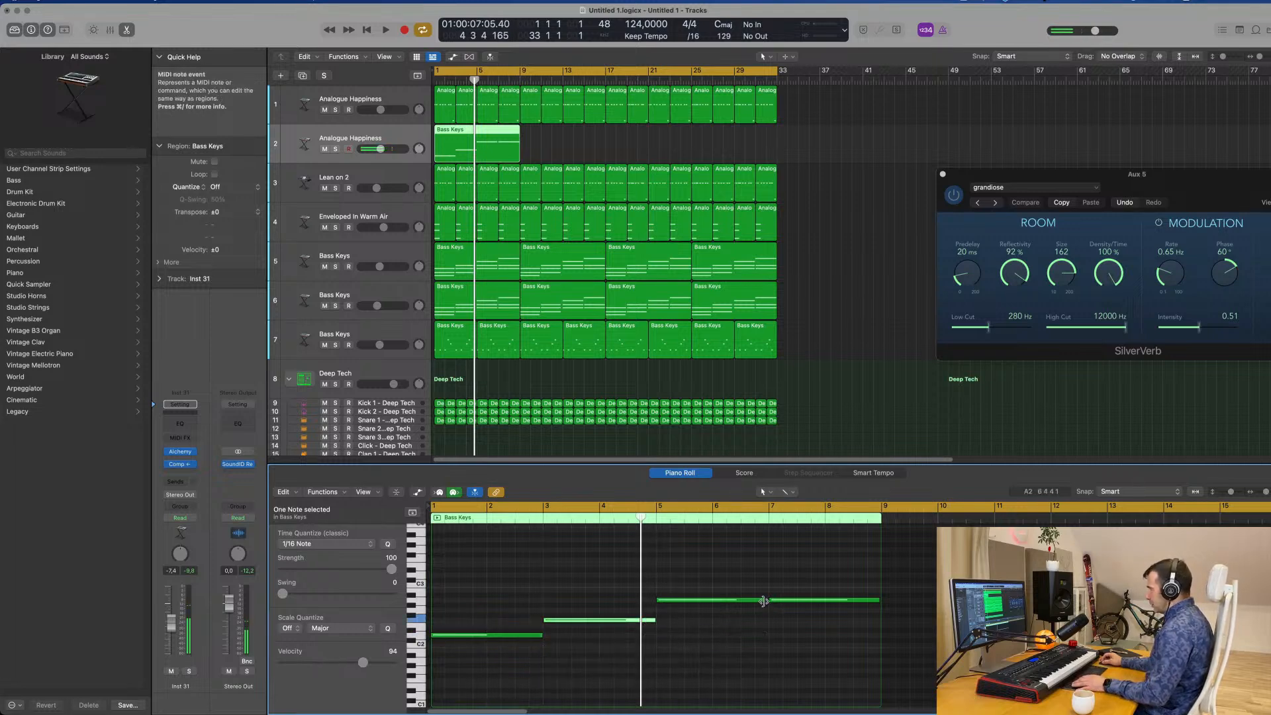
{"action": "left_click", "coordinate": [764, 601]}
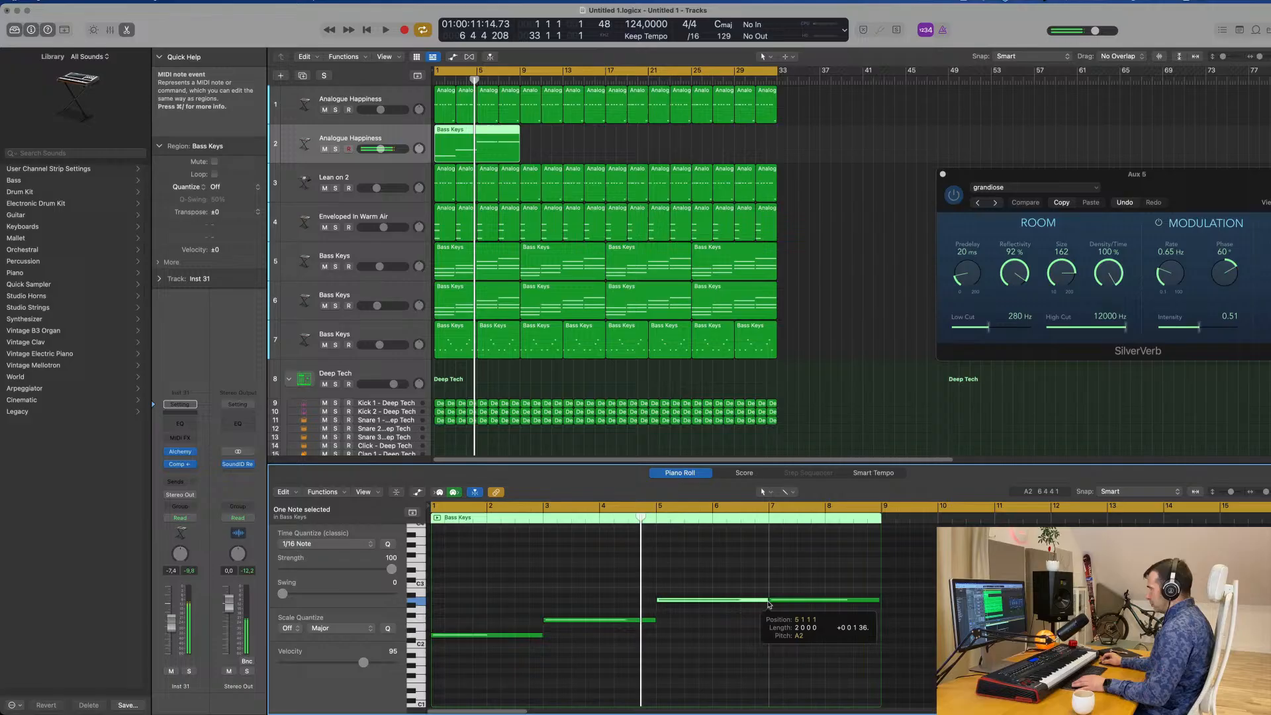
Mute the original Analogue Happiness track and lower the duplicate's volume while replaying the groove and briefly soloing it.
{"action": "left_click", "coordinate": [324, 110]}
{"action": "key", "text": "space"}
{"action": "scroll", "coordinate": [510, 306], "scroll_direction": "up", "scroll_amount": 2}
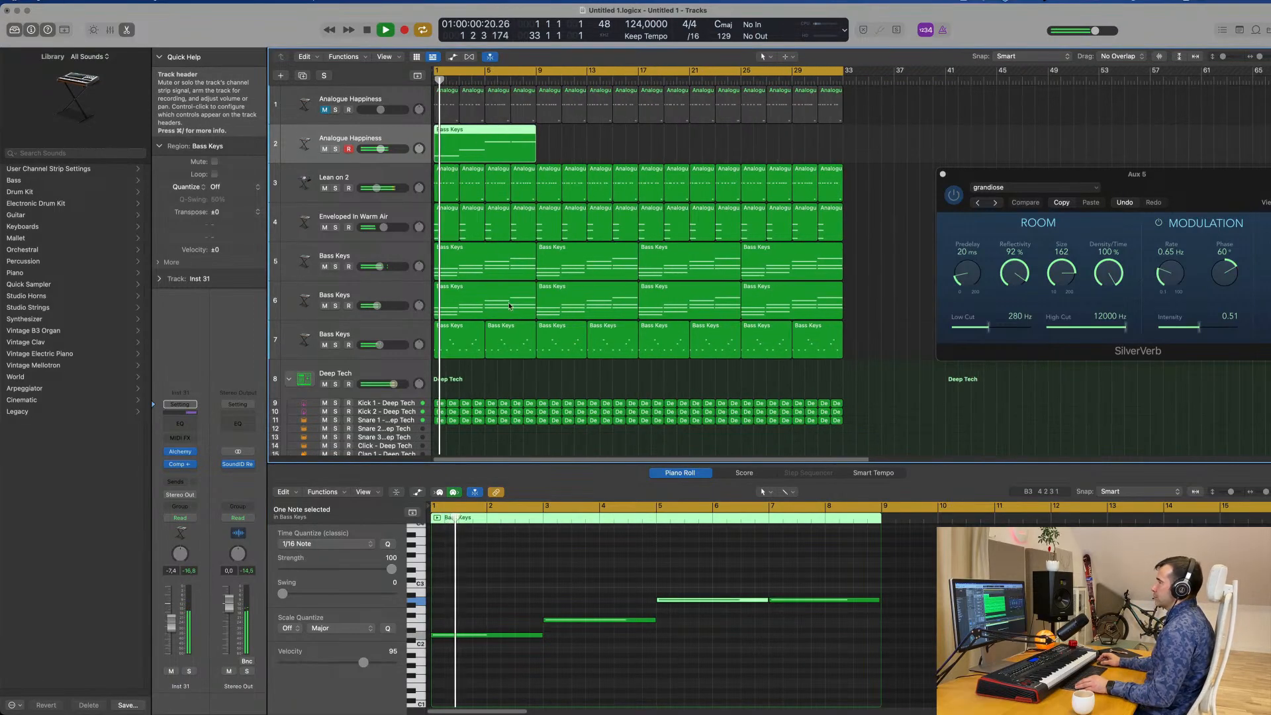
{"action": "scroll", "coordinate": [509, 306], "scroll_direction": "down", "scroll_amount": 2}
{"action": "scroll", "coordinate": [509, 582], "scroll_direction": "down", "scroll_amount": 1}
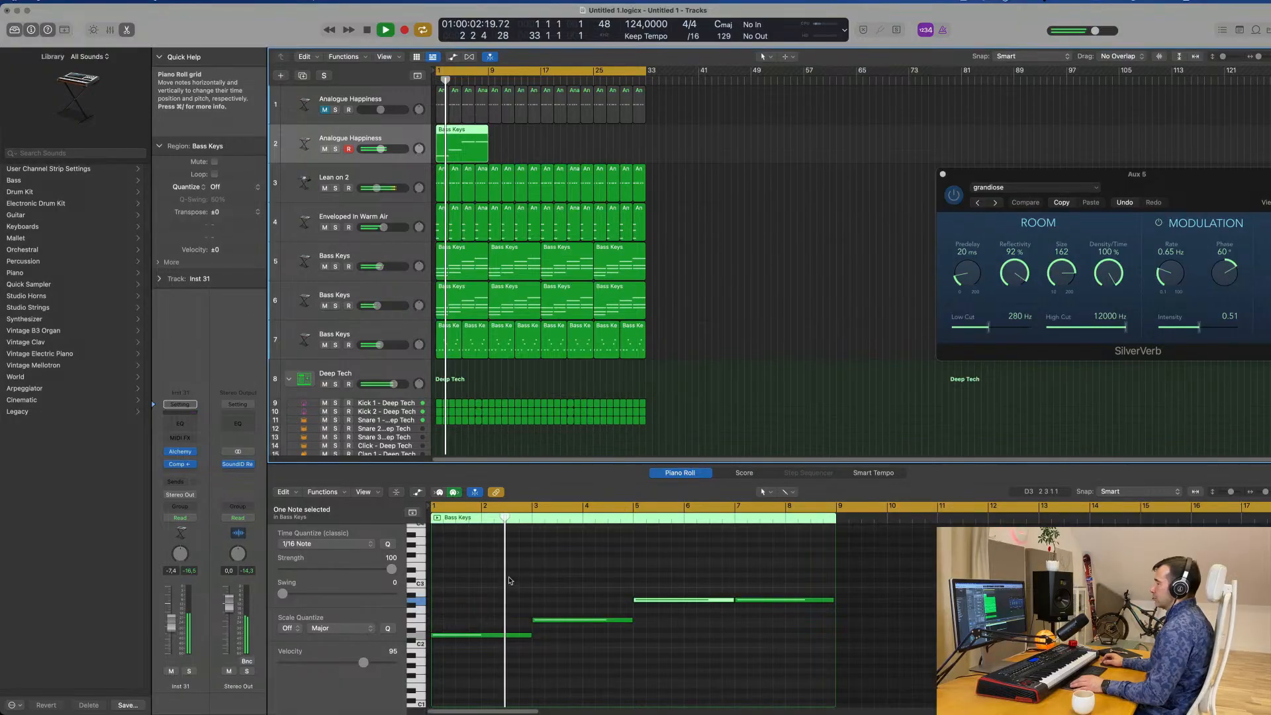
{"action": "scroll", "coordinate": [510, 580], "scroll_direction": "down", "scroll_amount": 1}
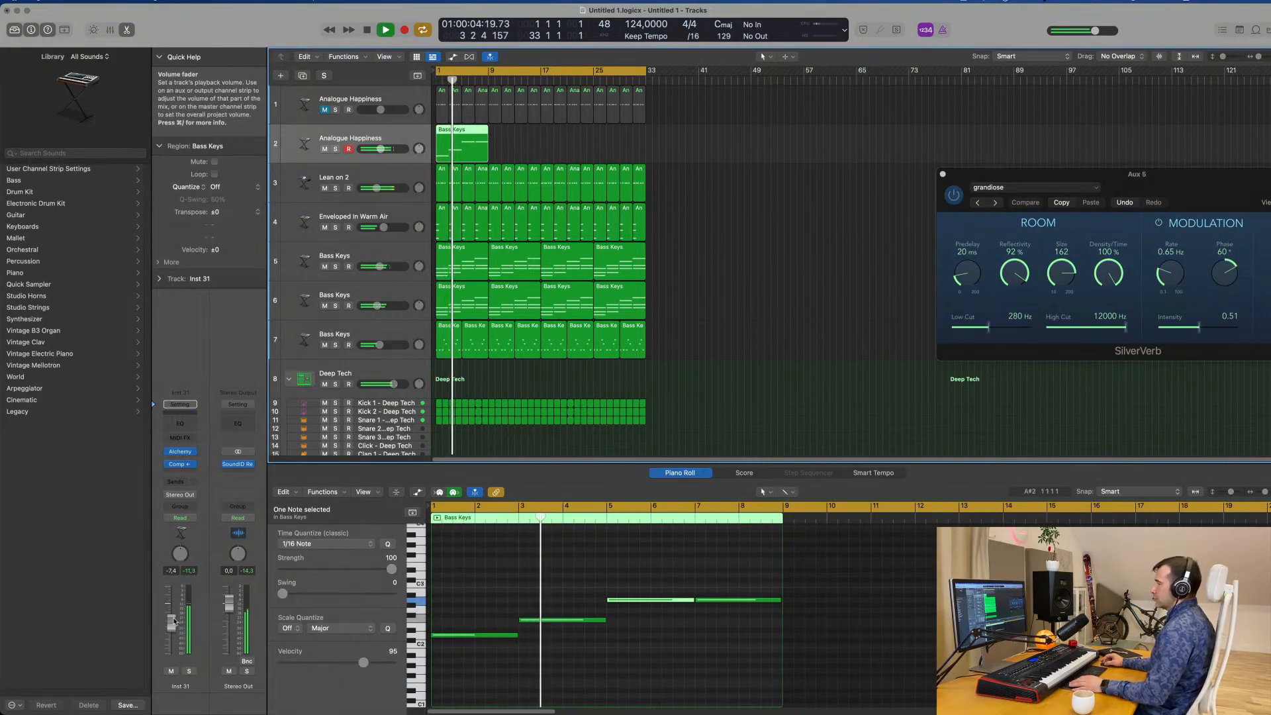
{"action": "left_click", "coordinate": [189, 672]}
{"action": "left_click", "coordinate": [189, 671]}
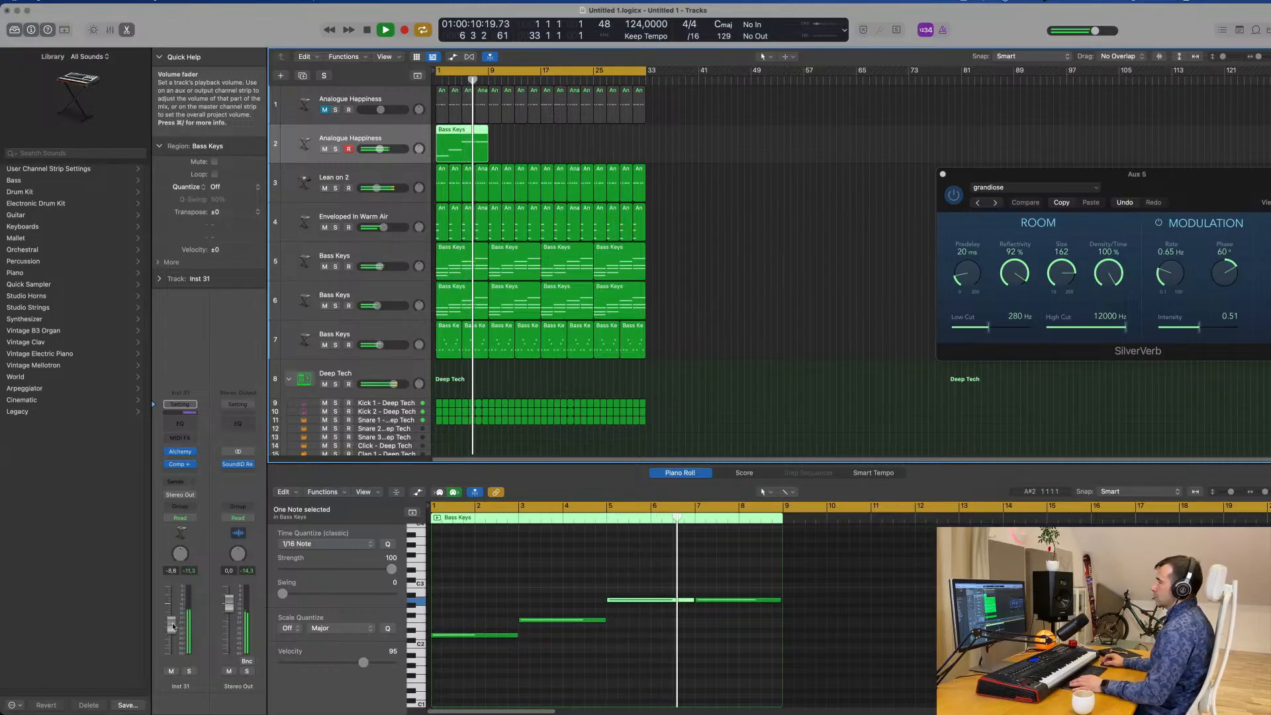
Mute the Lean on 2 track and replay the groove from the start to hear the sustained bass.
{"action": "left_click", "coordinate": [325, 188]}
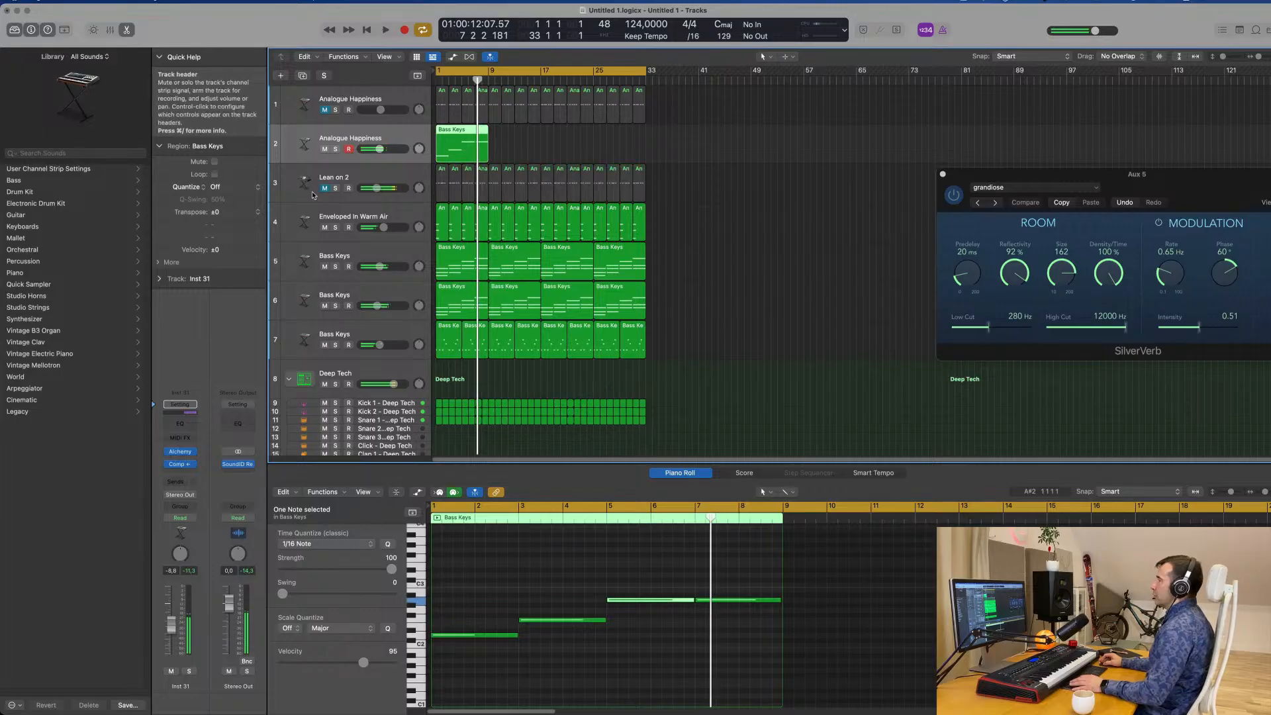
{"action": "key", "text": "Return"}
{"action": "key", "text": "space"}
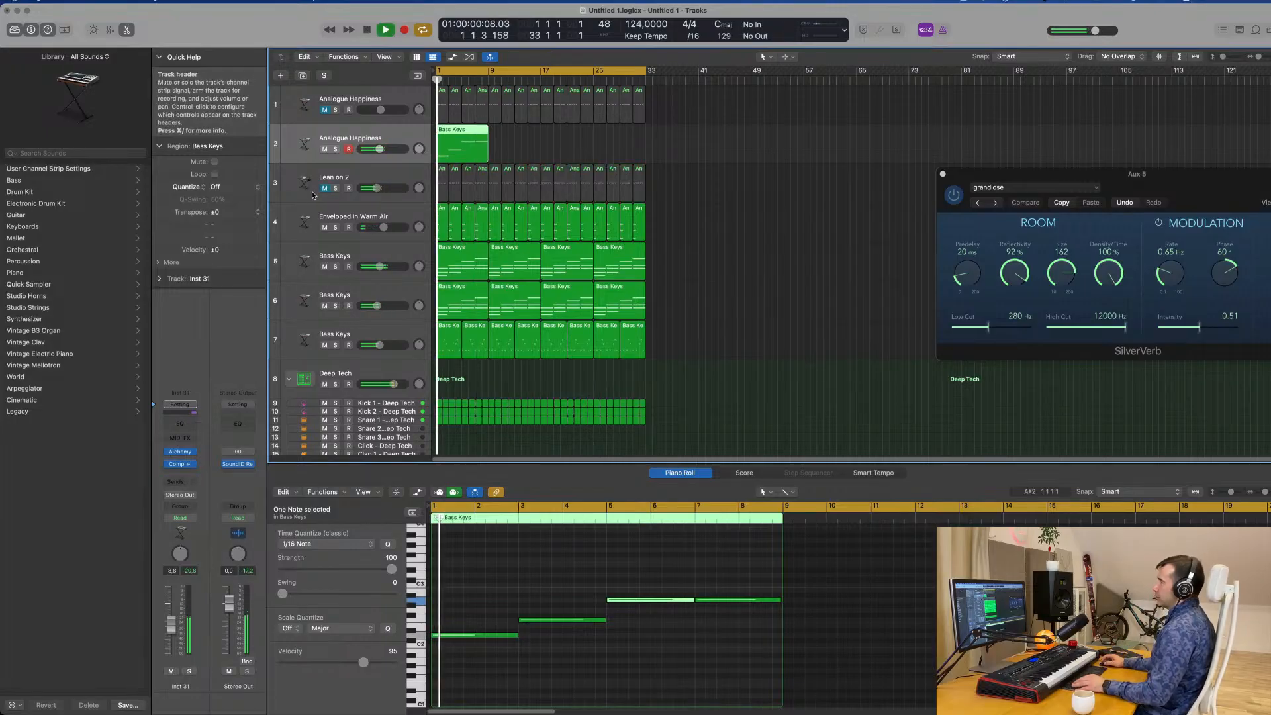
{"action": "scroll", "coordinate": [371, 186], "scroll_direction": "up", "scroll_amount": 3}
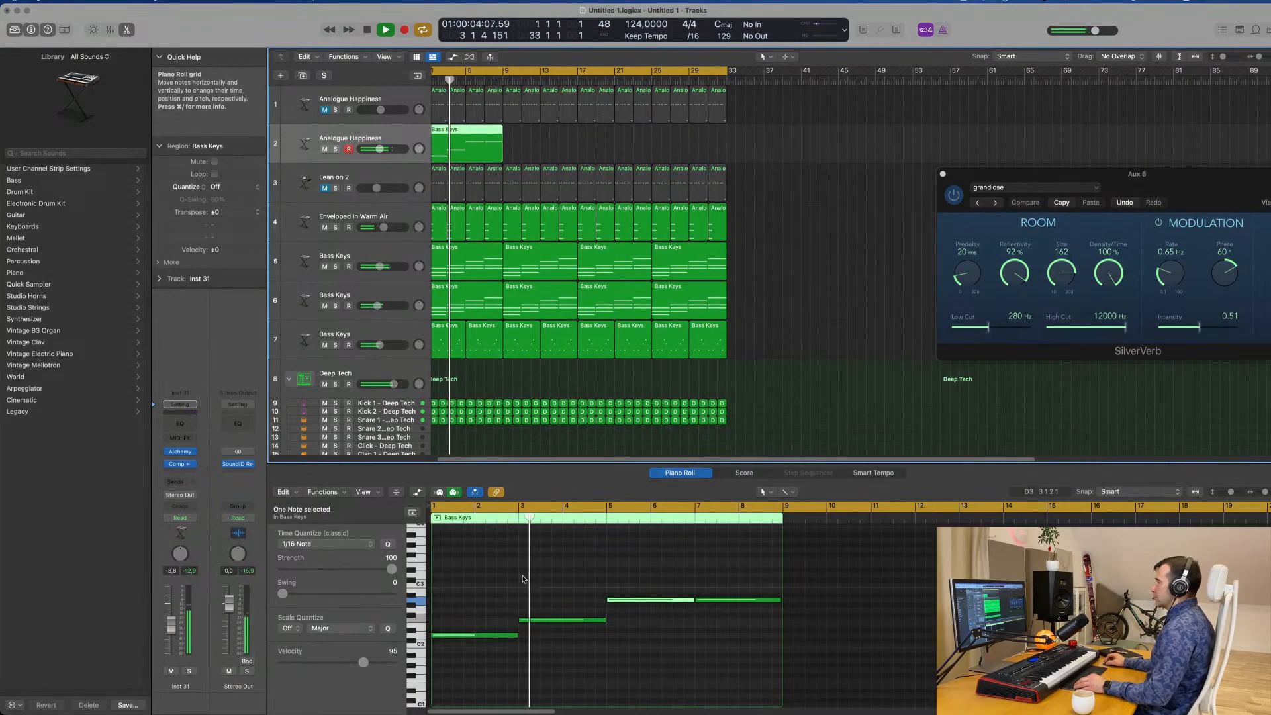
{"action": "scroll", "coordinate": [523, 579], "scroll_direction": "down", "scroll_amount": 2}
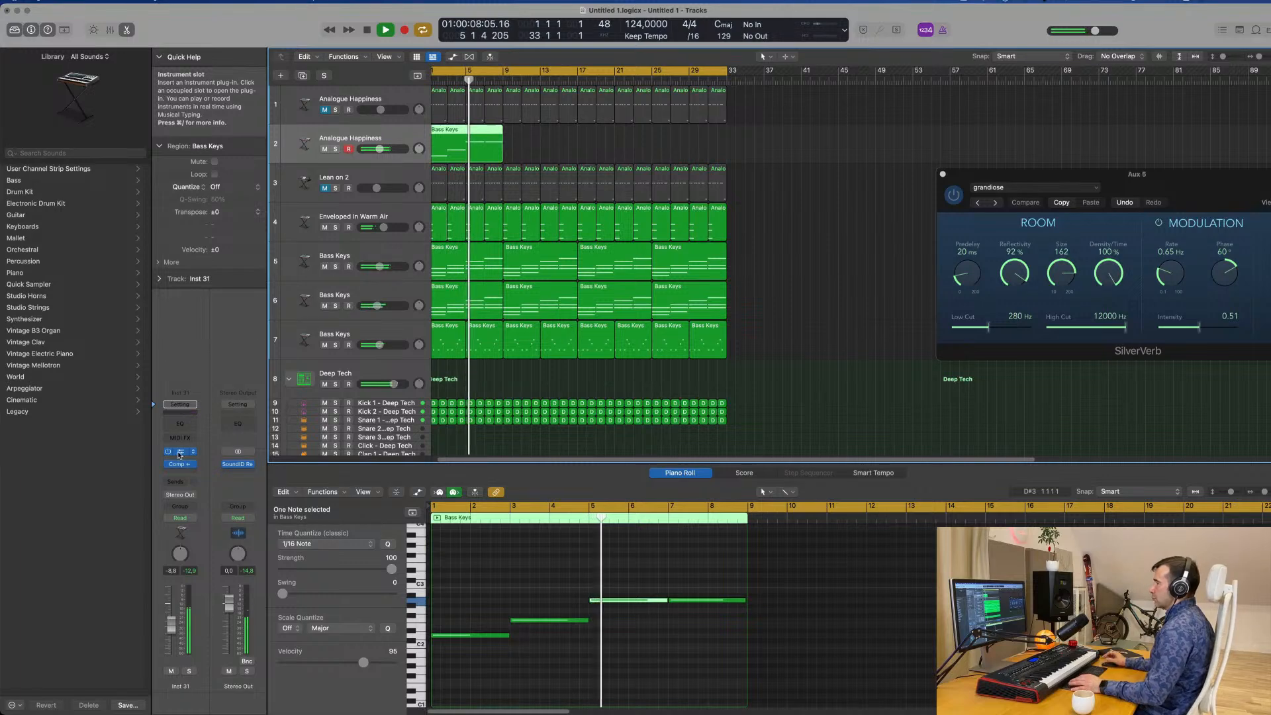
Stop playback, open the duplicate bass track's Alchemy and set its arpeggiator mode to Up, then replay the loop.
{"action": "key", "text": "space"}
{"action": "left_click_drag", "start_coordinate": [704, 152], "coordinate": [730, 153]}
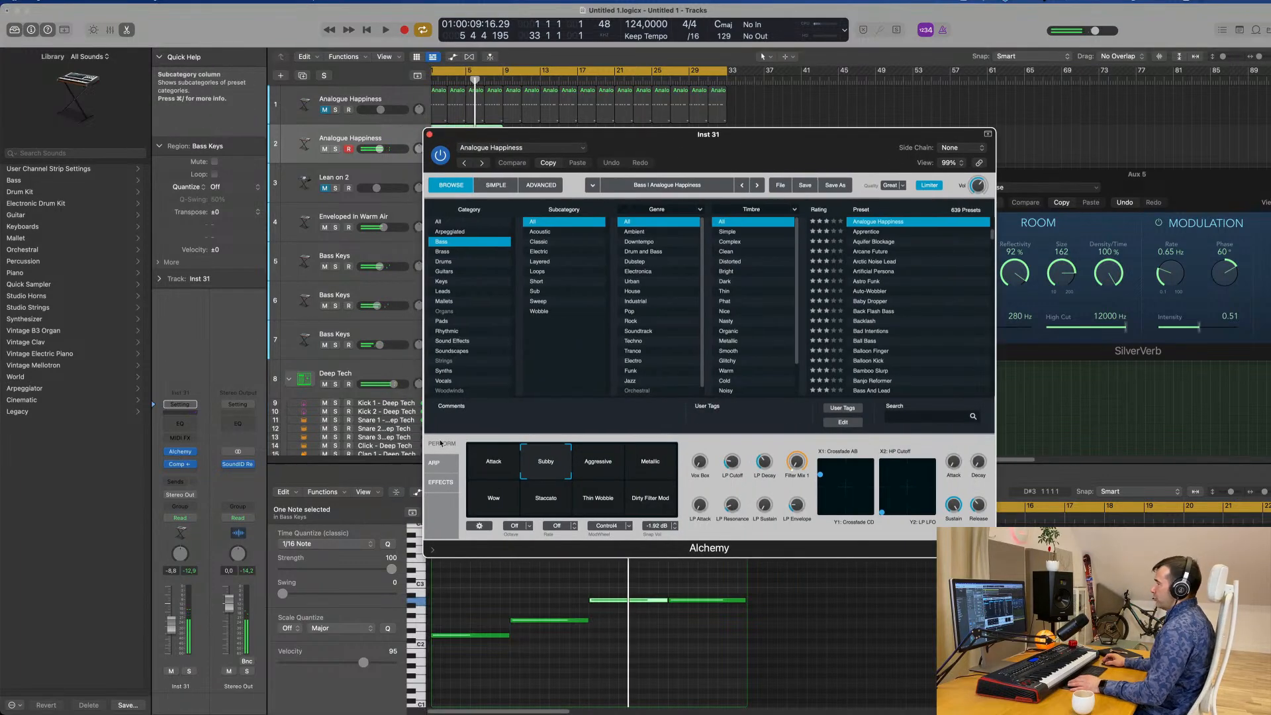
{"action": "left_click", "coordinate": [435, 462]}
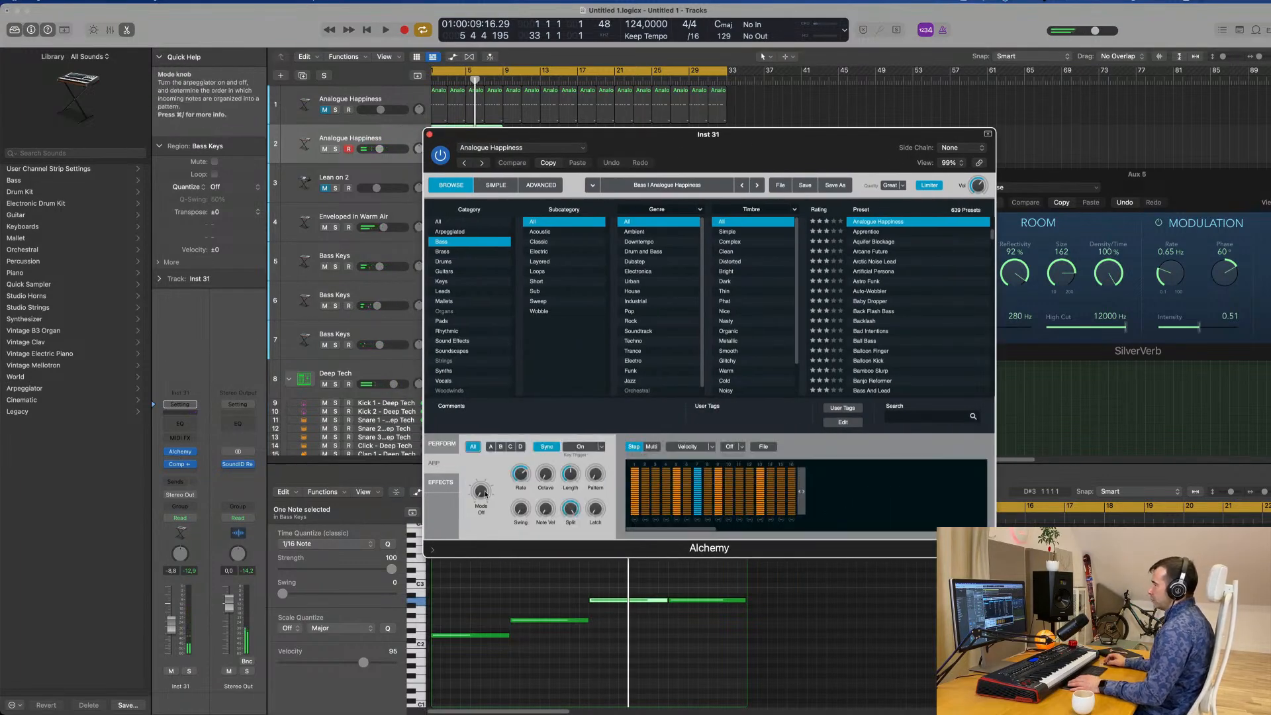
{"action": "key", "text": "space"}
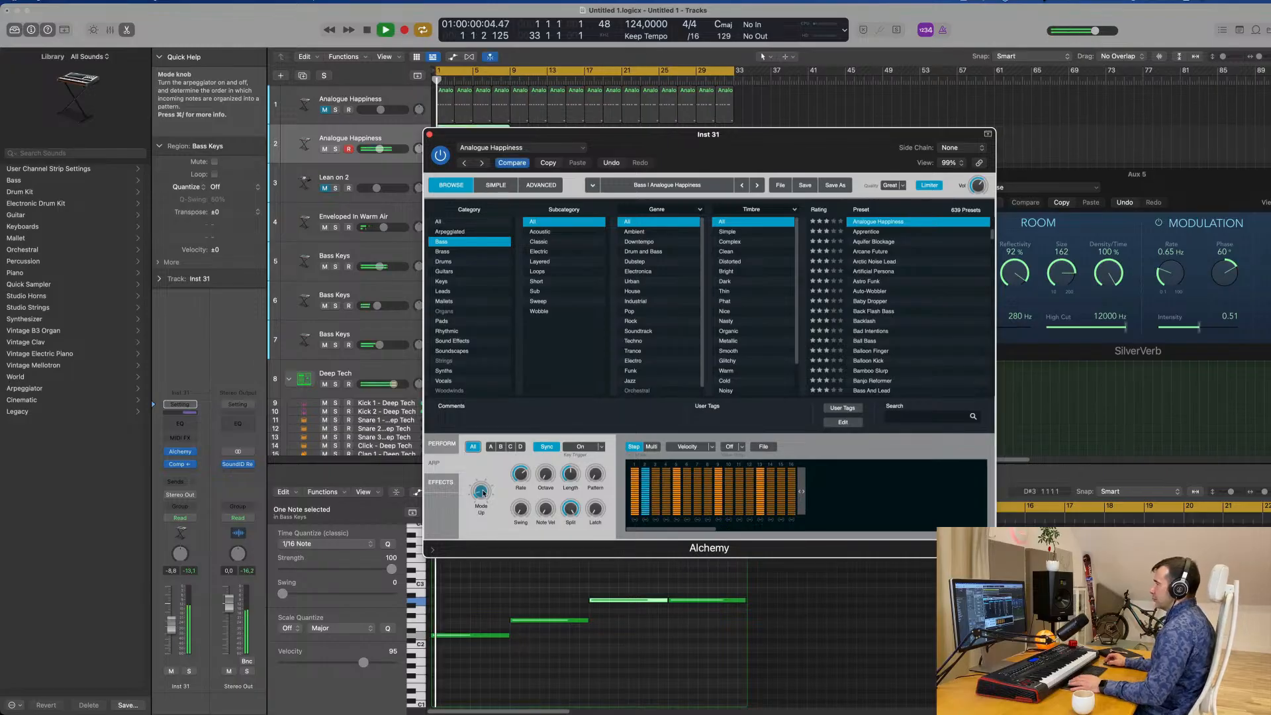
Move the Alchemy window clear of the first regions and lower the arpeggiated bass track's volume slightly during playback.
{"action": "left_click_drag", "start_coordinate": [765, 137], "coordinate": [908, 136]}
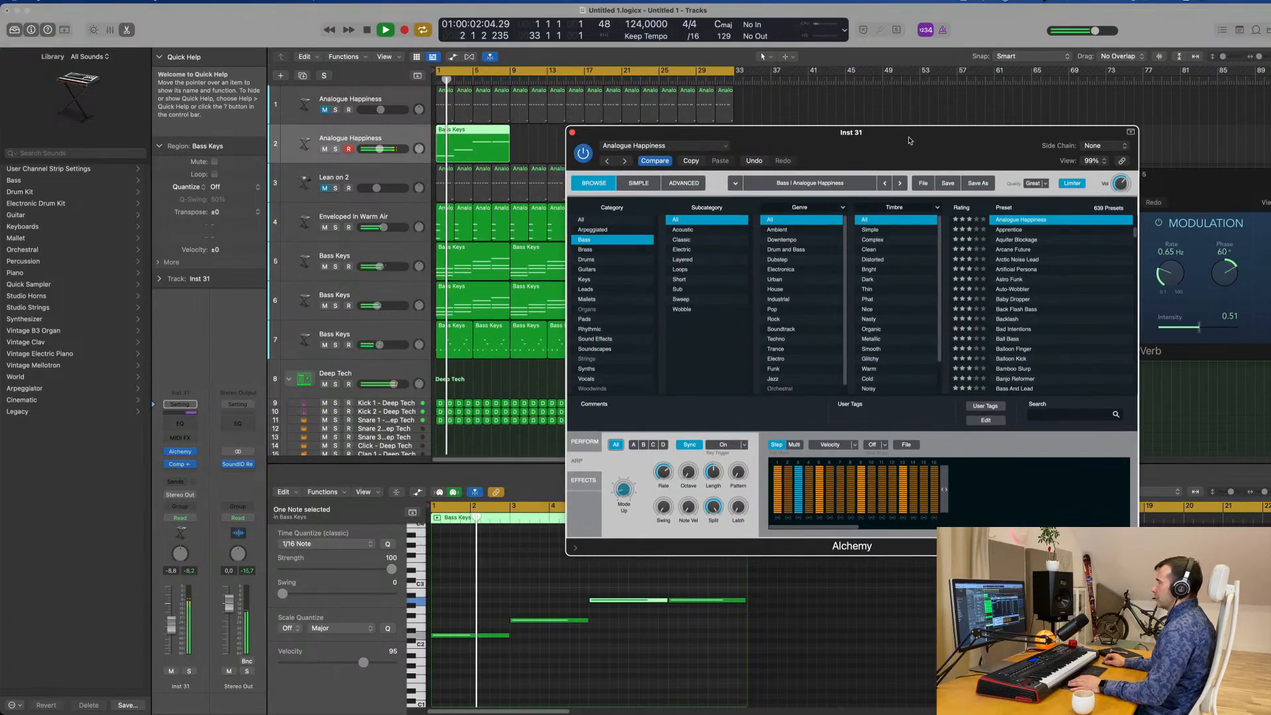
{"action": "key", "text": "space"}
{"action": "key", "text": "space"}
{"action": "mouse_move", "coordinate": [171, 624]}
{"action": "left_mouse_down"}
{"action": "mouse_move", "coordinate": [172, 635]}
{"action": "mouse_move", "coordinate": [172, 624]}
{"action": "left_mouse_up"}
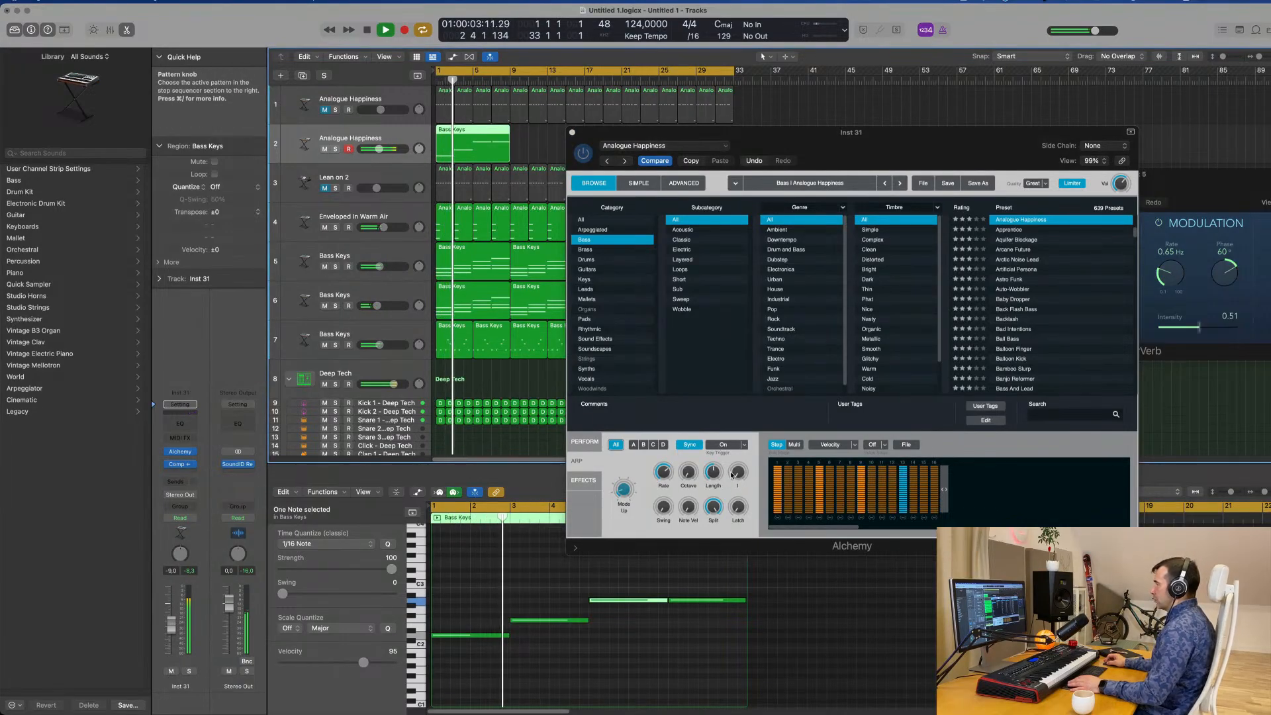
Set the arpeggiator's octave range to 2 in the duplicate bass track's Alchemy and replay the loop from the start.
{"action": "left_click_drag", "start_coordinate": [737, 471], "coordinate": [690, 452]}
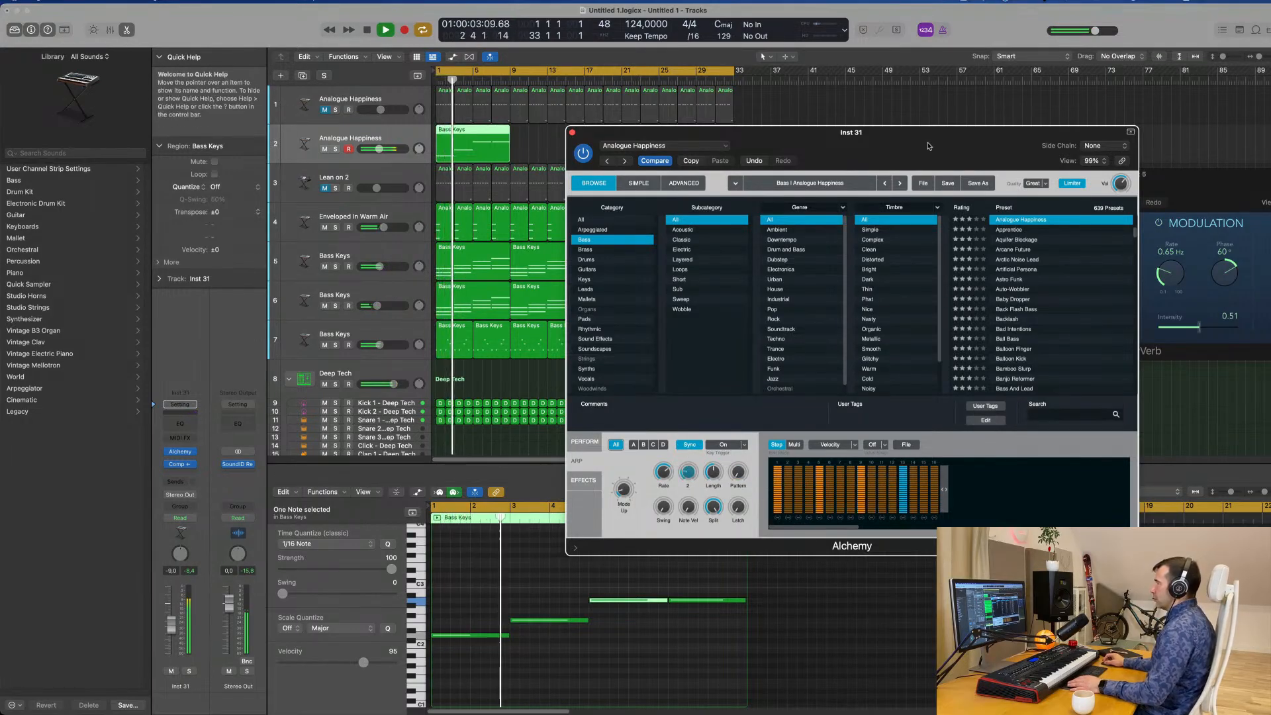
{"action": "left_click_drag", "start_coordinate": [884, 147], "coordinate": [966, 157]}
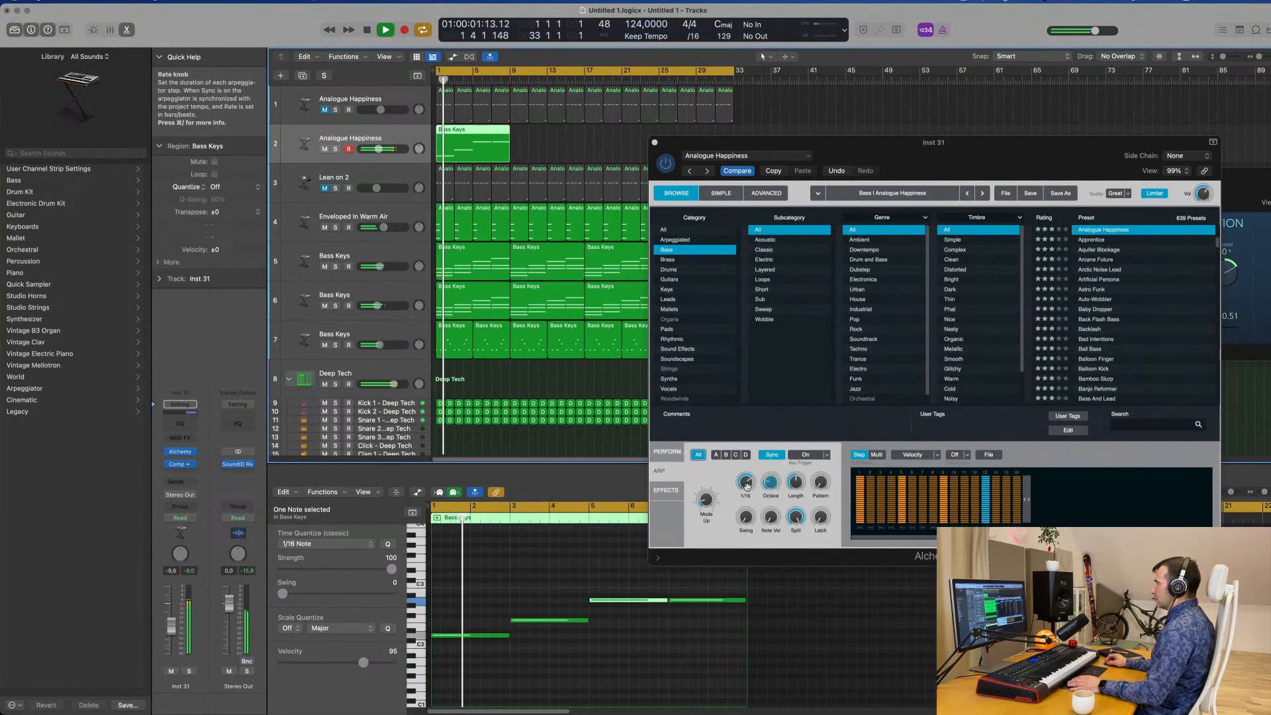
{"action": "key", "text": "Return"}
{"action": "left_click_drag", "start_coordinate": [771, 482], "coordinate": [773, 512]}
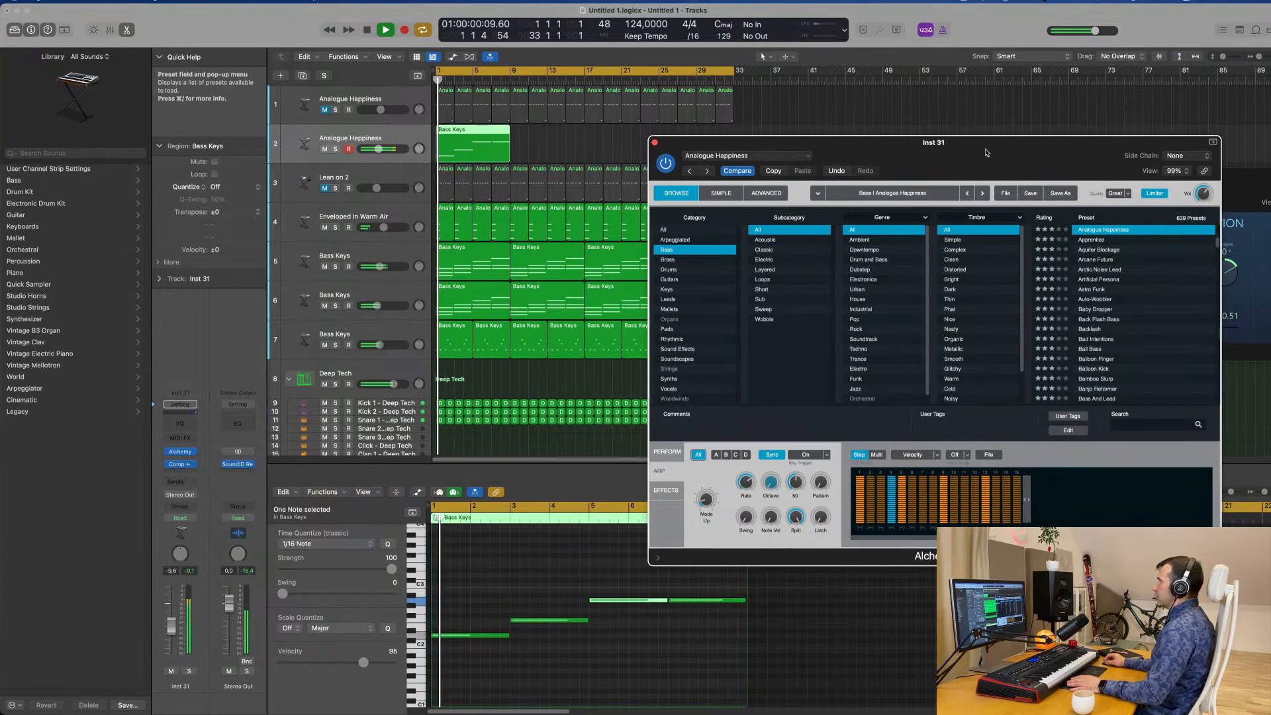
Try a different step pattern preset for the bass arpeggiator during playback.
{"action": "left_click_drag", "start_coordinate": [986, 153], "coordinate": [763, 161]}
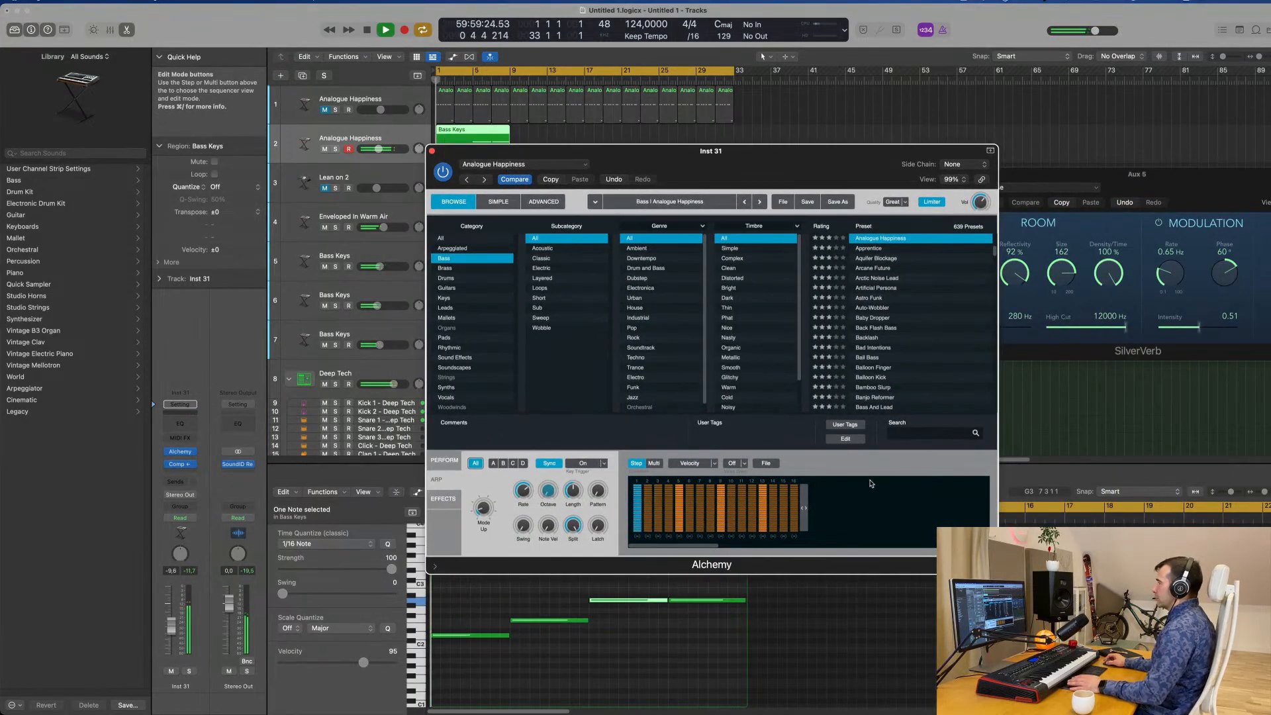
{"action": "left_click", "coordinate": [744, 464]}
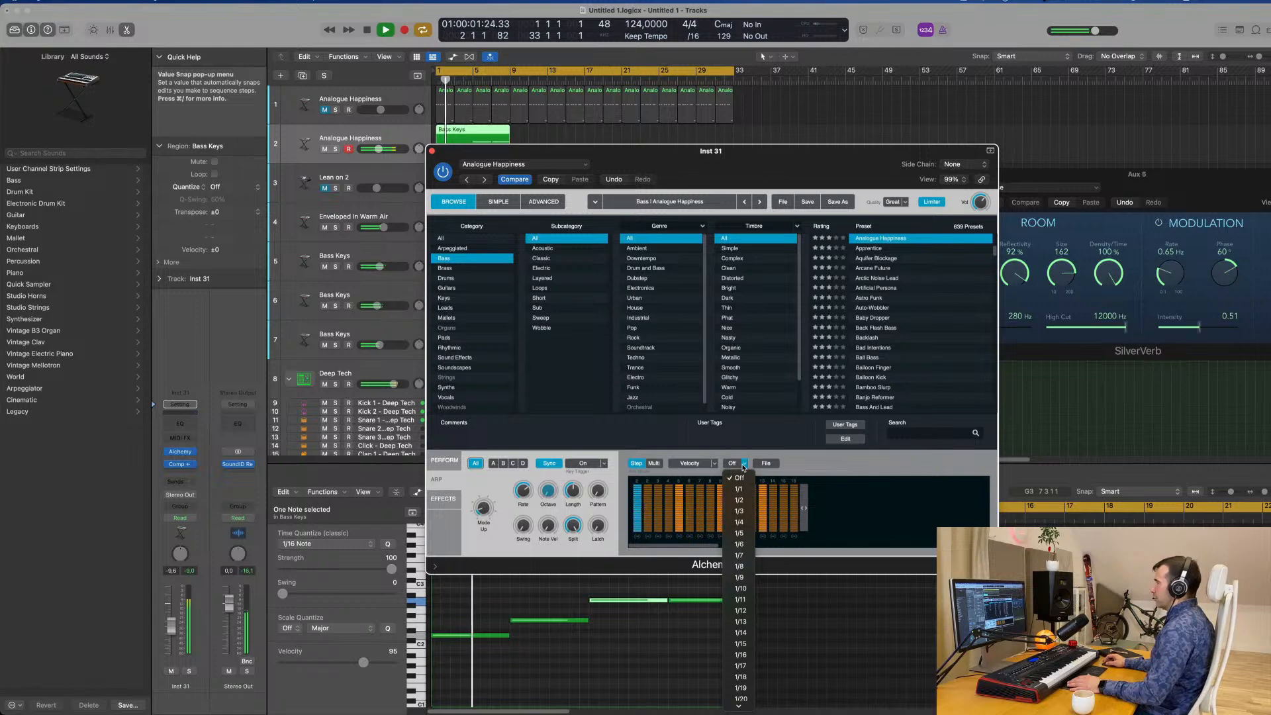
{"action": "left_click", "coordinate": [766, 465]}
{"action": "mouse_move", "coordinate": [784, 483]}
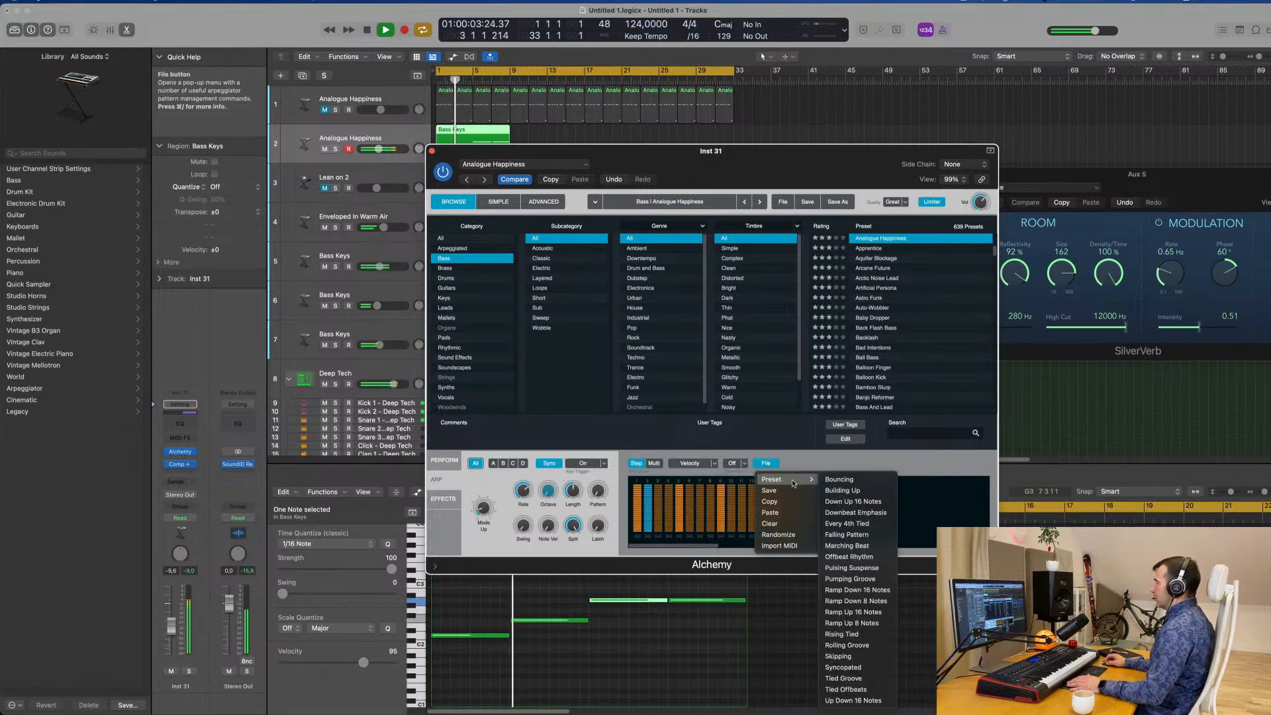
{"action": "left_click", "coordinate": [839, 494]}
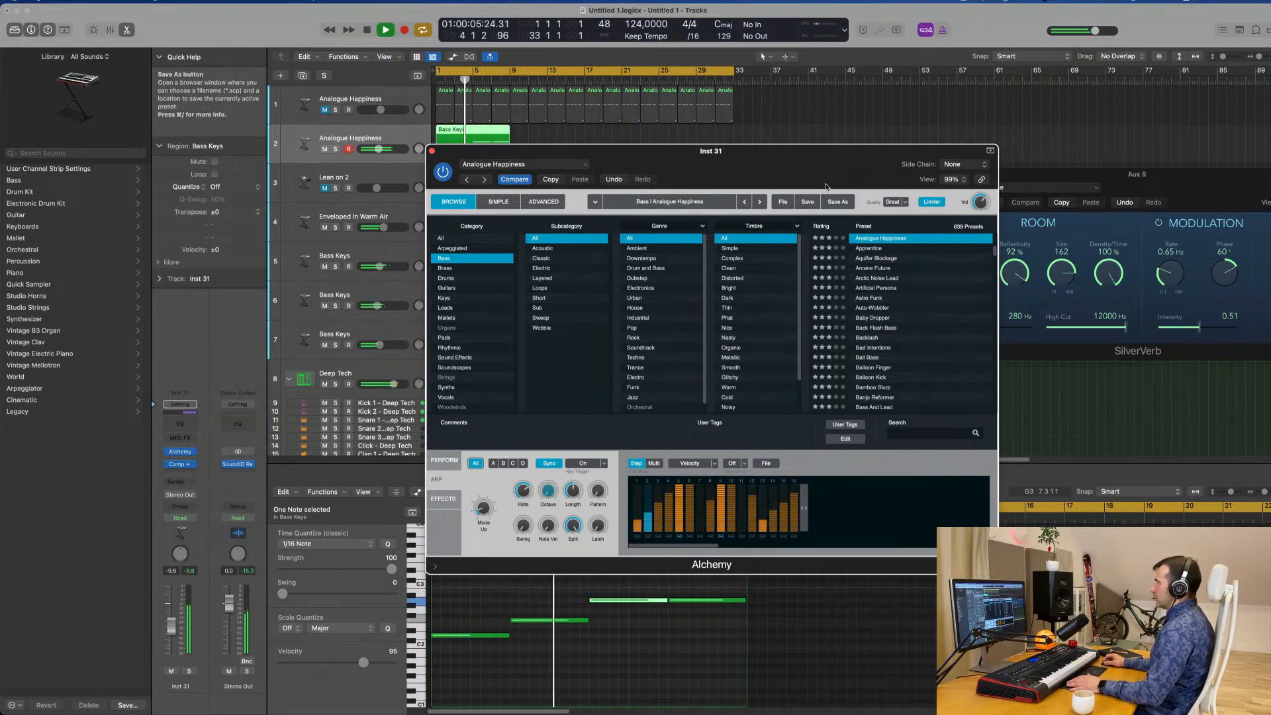
Load the Building Up pattern preset into the bass arpeggiator.
{"action": "left_click_drag", "start_coordinate": [826, 188], "coordinate": [1013, 174]}
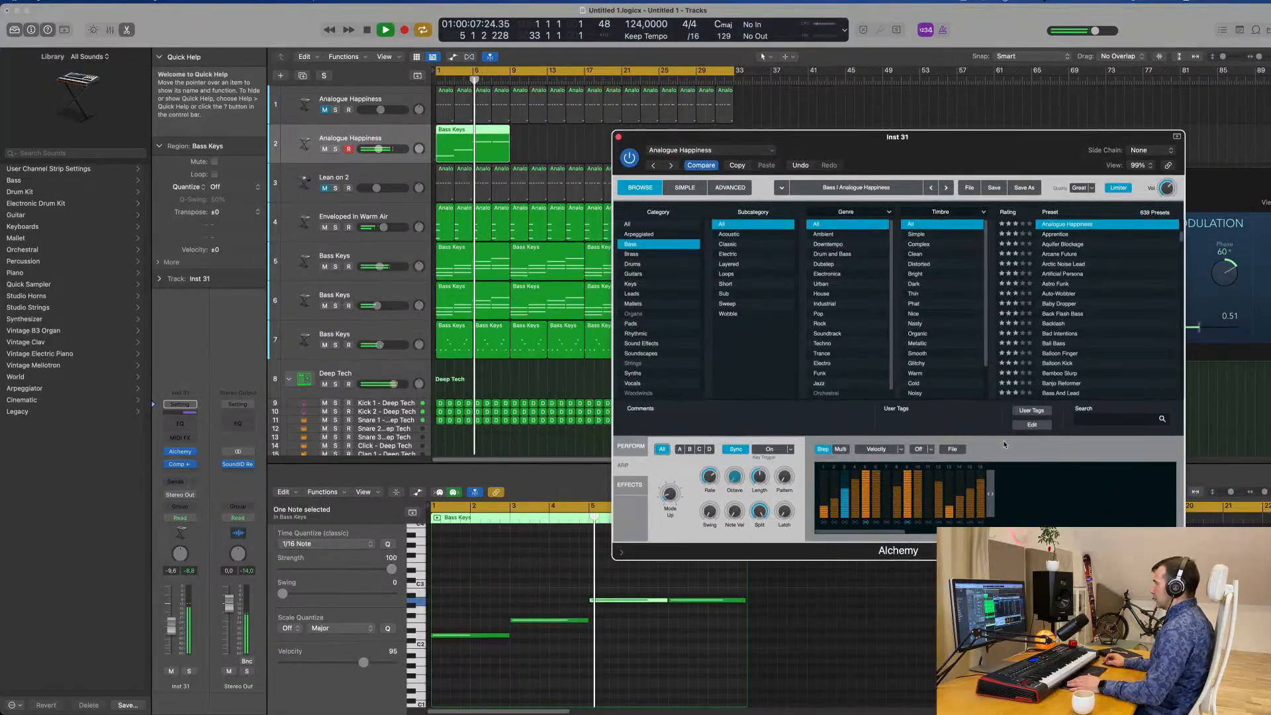
{"action": "left_click", "coordinate": [953, 449]}
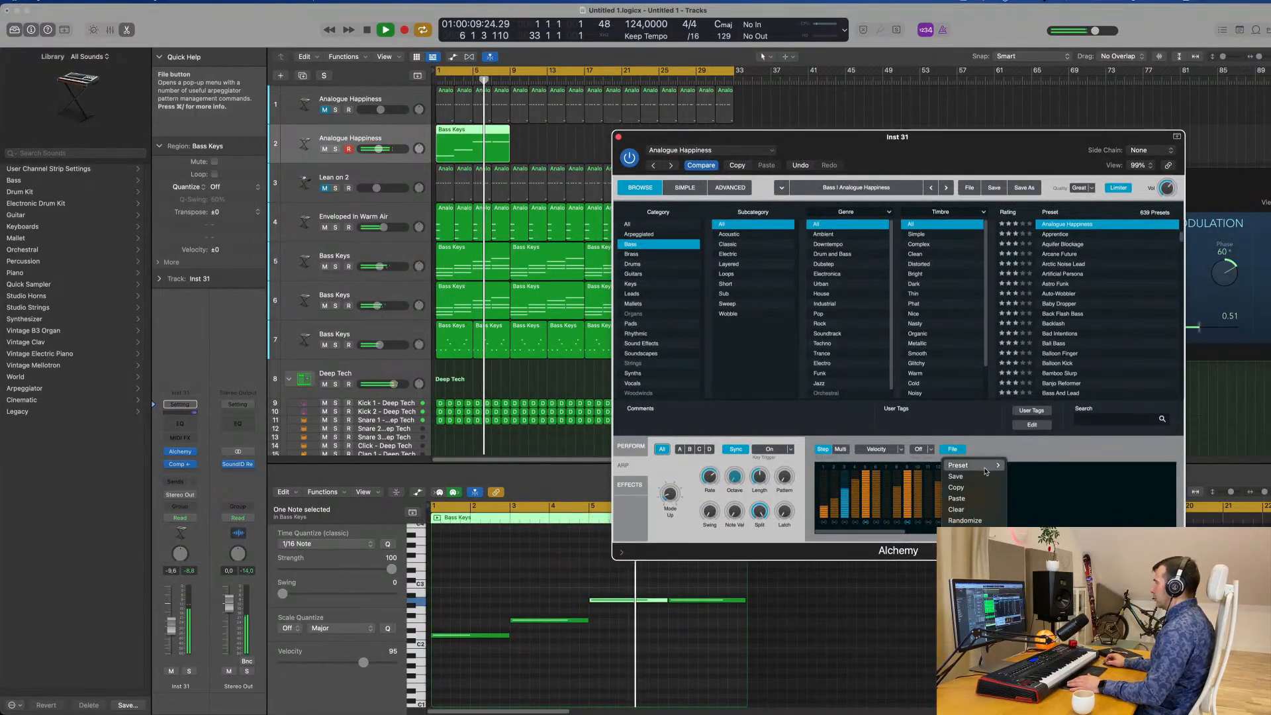
{"action": "mouse_move", "coordinate": [986, 471]}
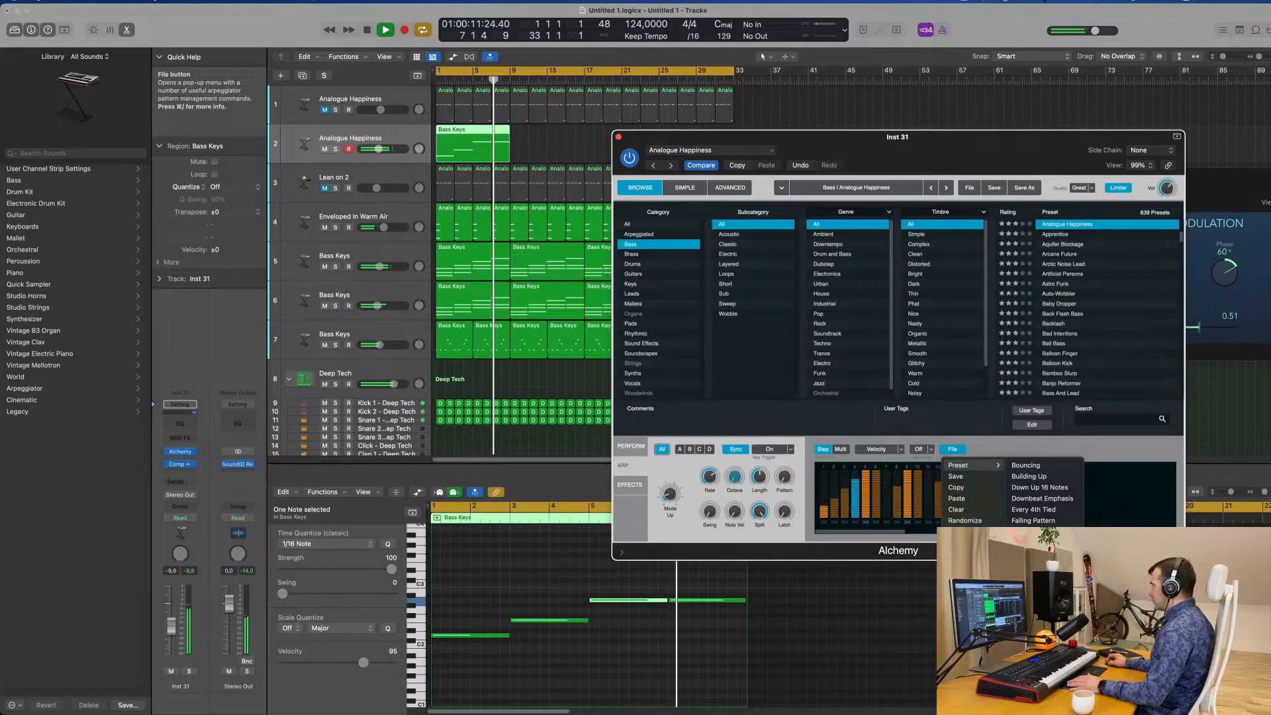
{"action": "left_click", "coordinate": [1029, 476]}
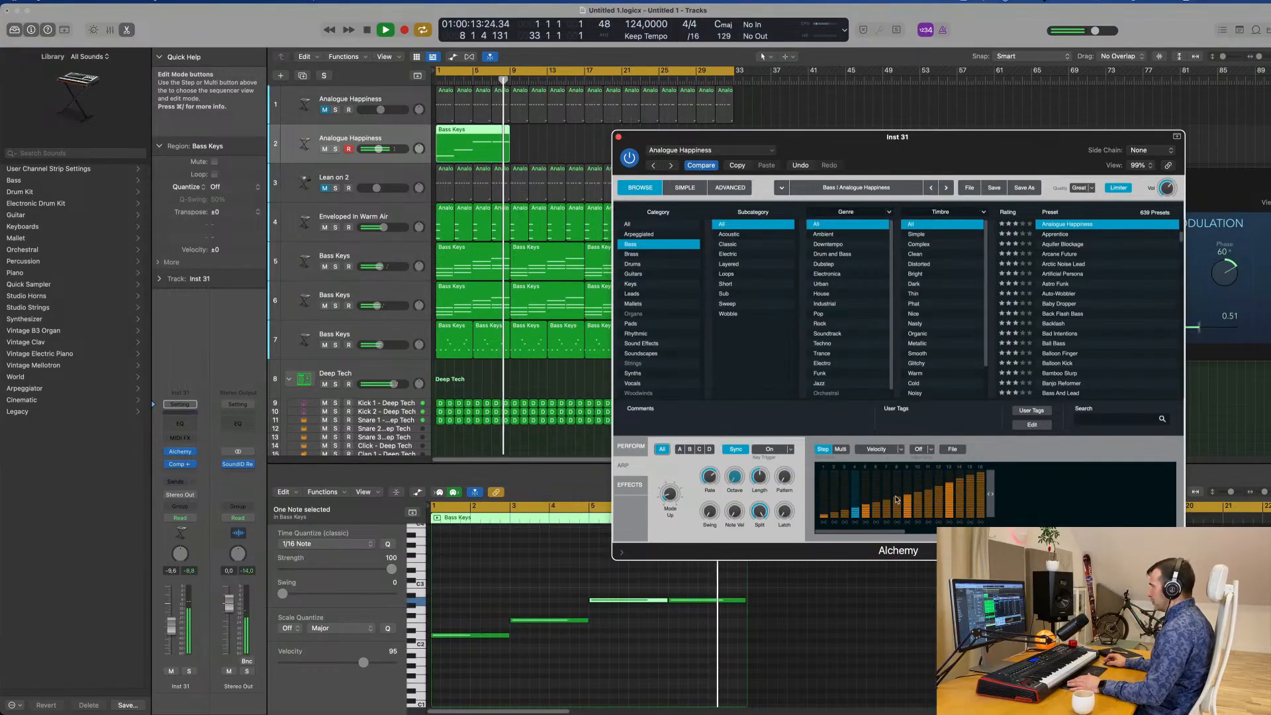
Replay the rising arpeggio pattern from the start and set the bass track's volume to -9.4 dB.
{"action": "left_click_drag", "start_coordinate": [978, 141], "coordinate": [903, 140]}
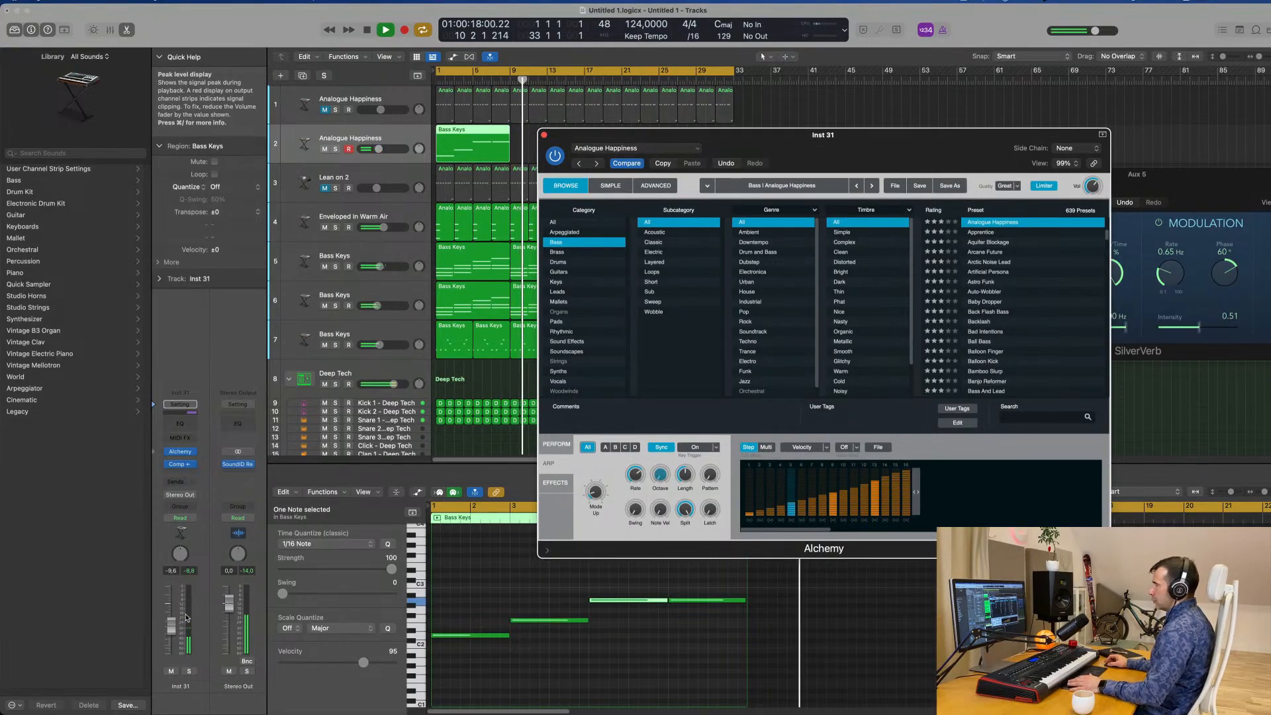
{"action": "key", "text": "Return"}
{"action": "left_click_drag", "start_coordinate": [711, 152], "coordinate": [821, 146]}
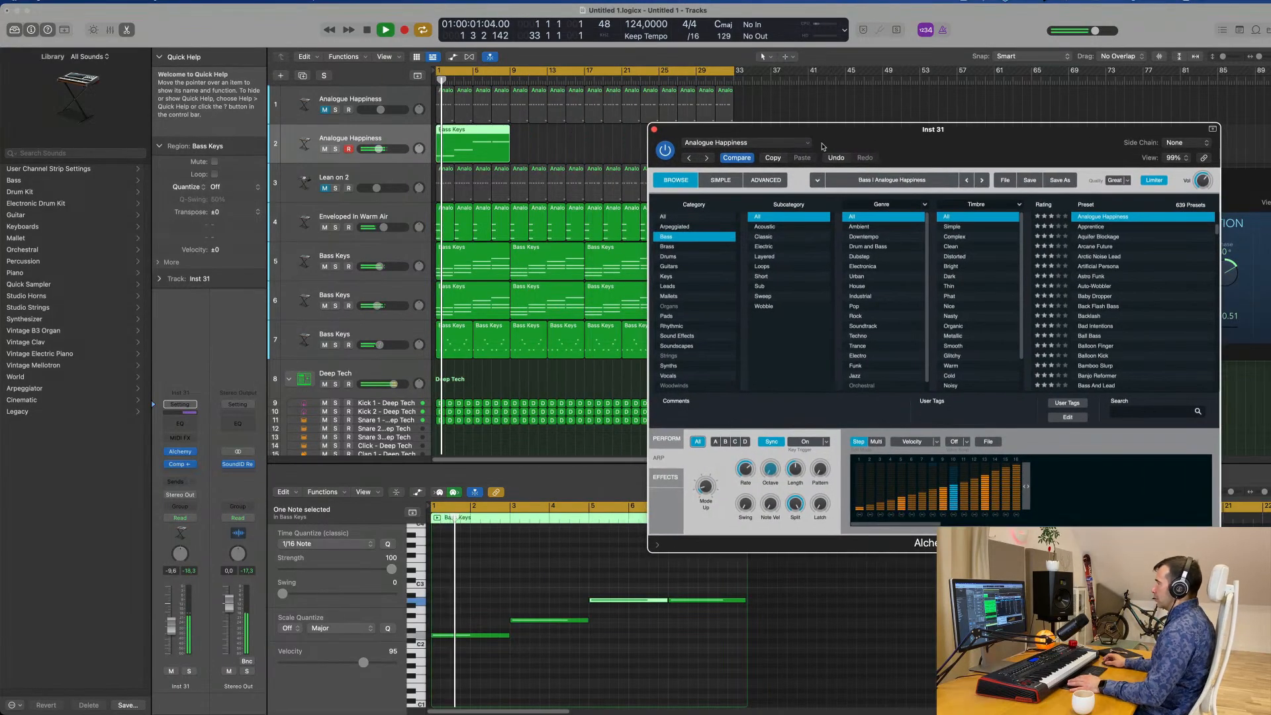
{"action": "left_click", "coordinate": [171, 629]}
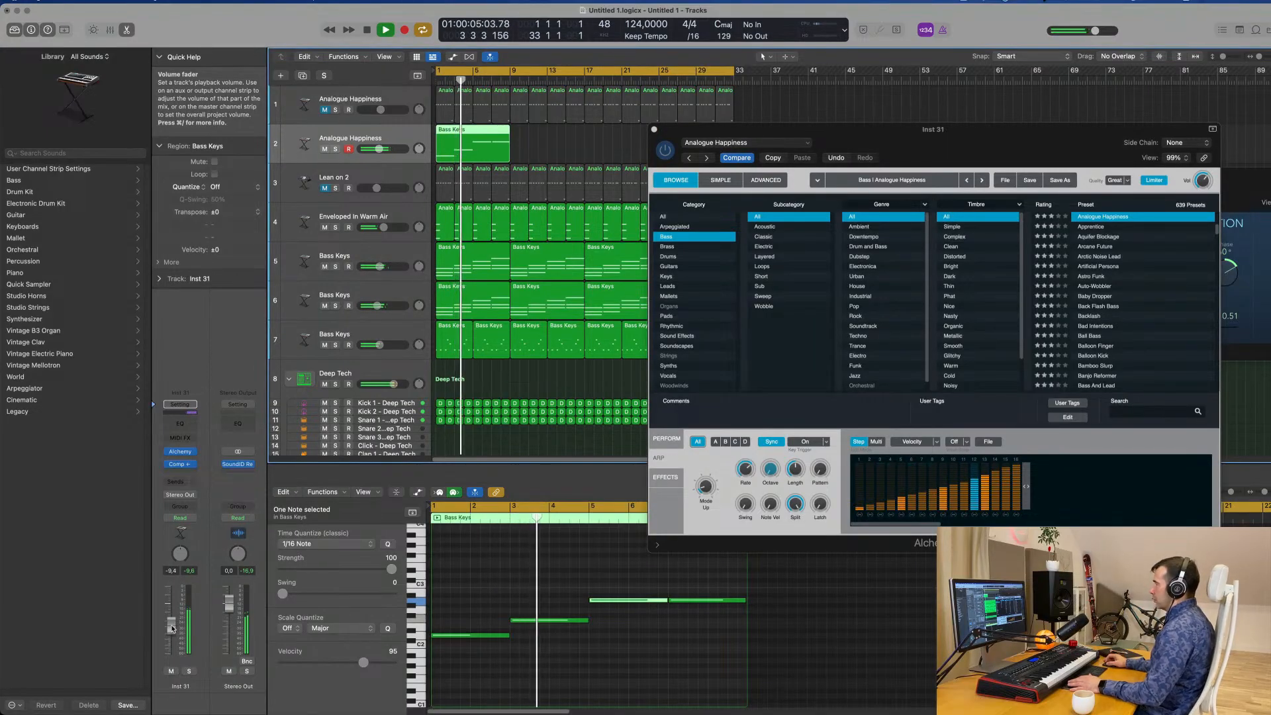
Clear the arpeggiator's step pattern and restart playback.
{"action": "left_click", "coordinate": [991, 443]}
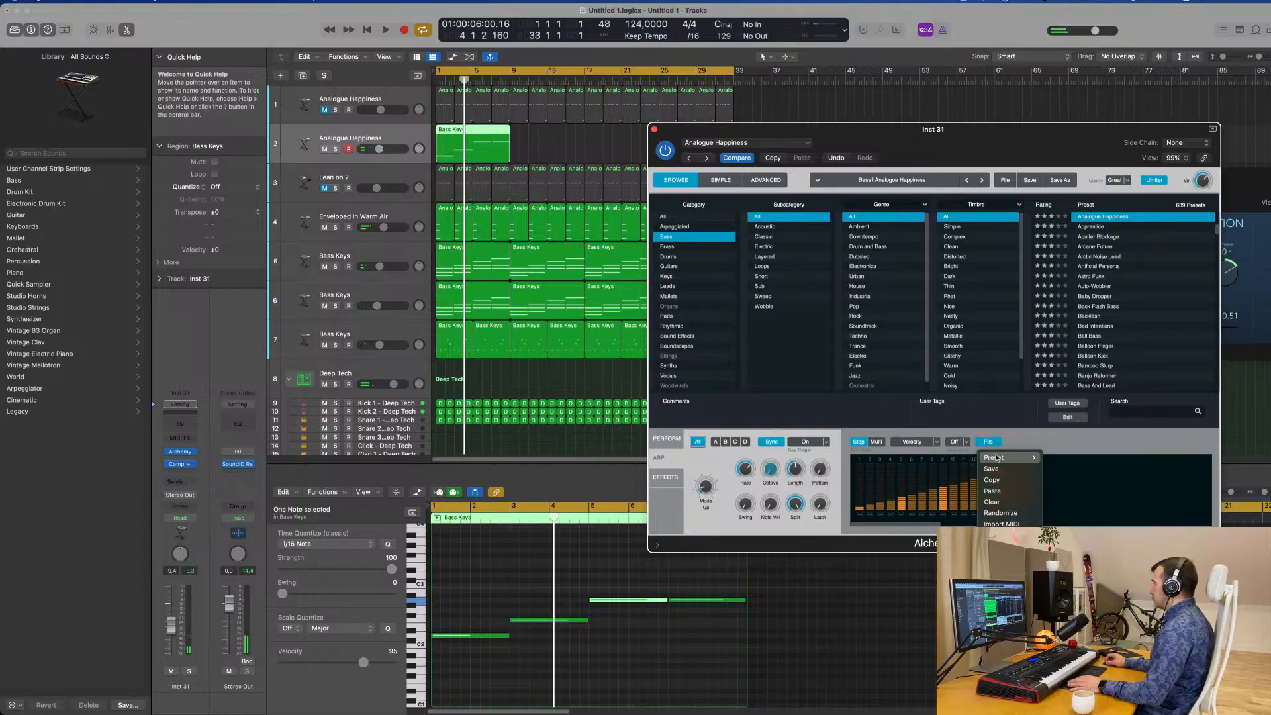
{"action": "mouse_move", "coordinate": [1000, 461]}
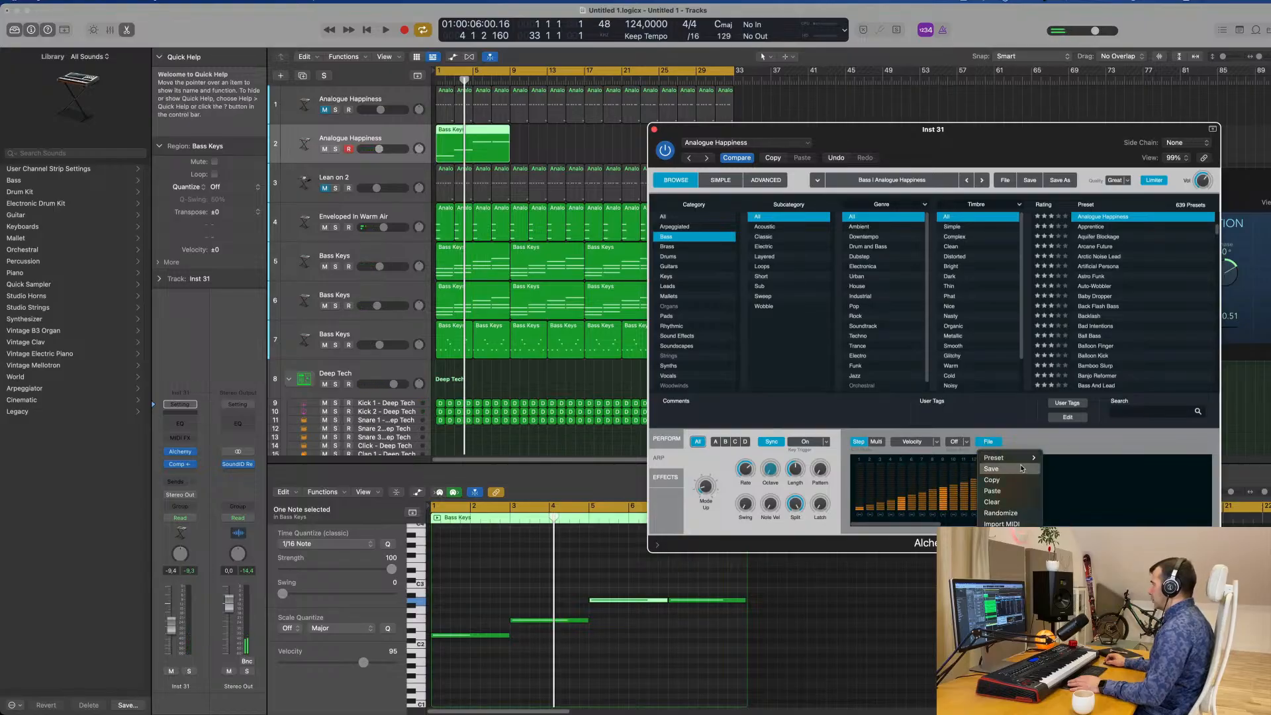
{"action": "left_click", "coordinate": [1009, 501]}
{"action": "key", "text": "space"}
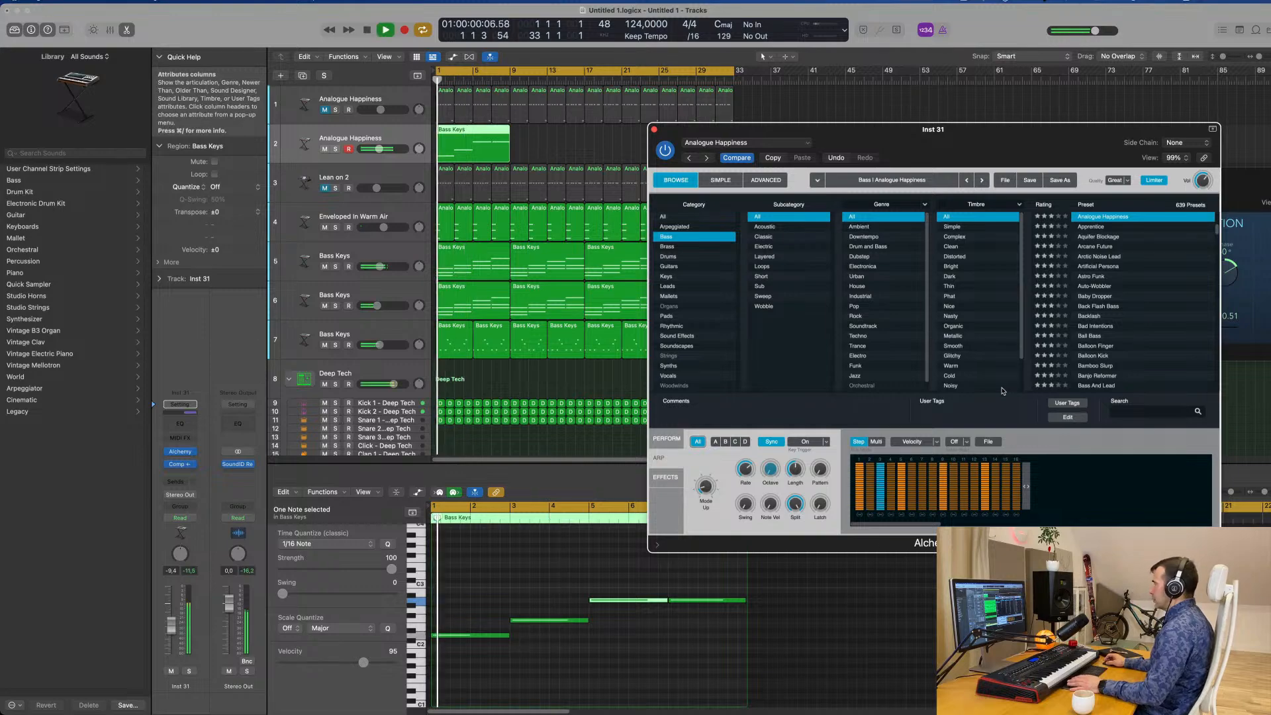
Move the Alchemy window lower, replay the groove and set the arpeggiated bass track's volume to -11.2 dB.
{"action": "left_click_drag", "start_coordinate": [1049, 133], "coordinate": [895, 203]}
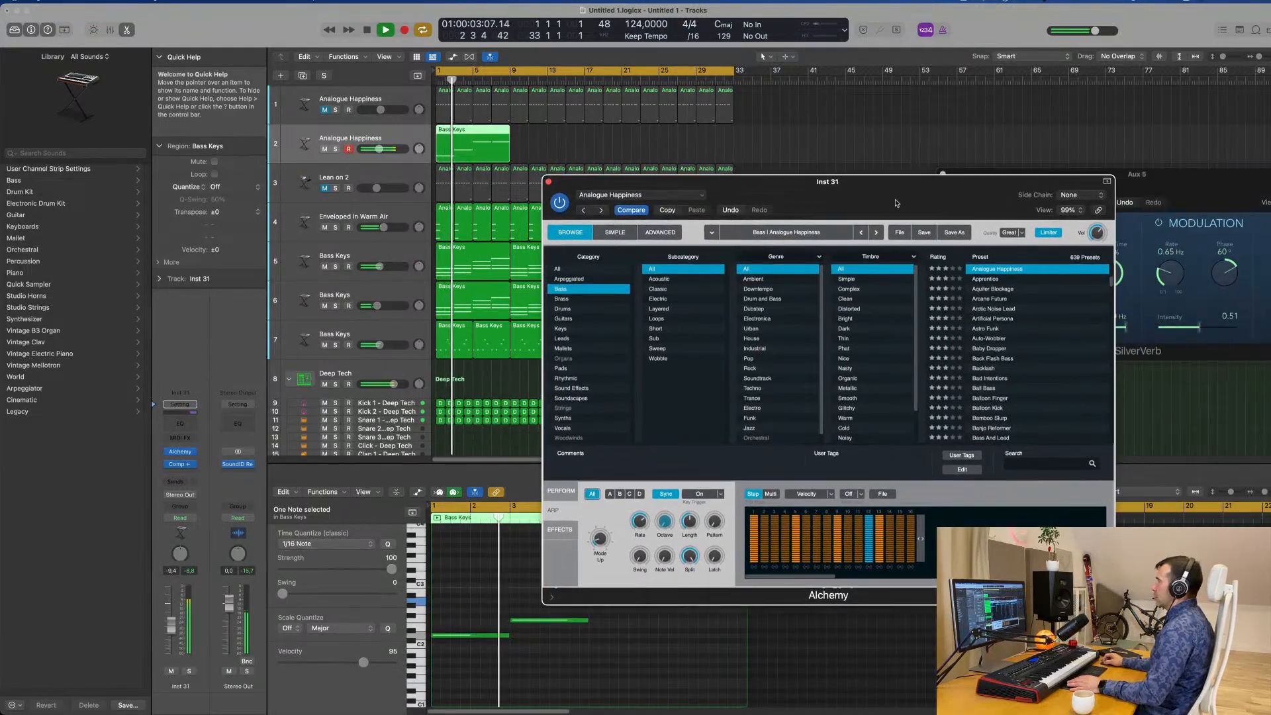
{"action": "left_click", "coordinate": [549, 182]}
{"action": "key", "text": "space"}
{"action": "key", "text": "space"}
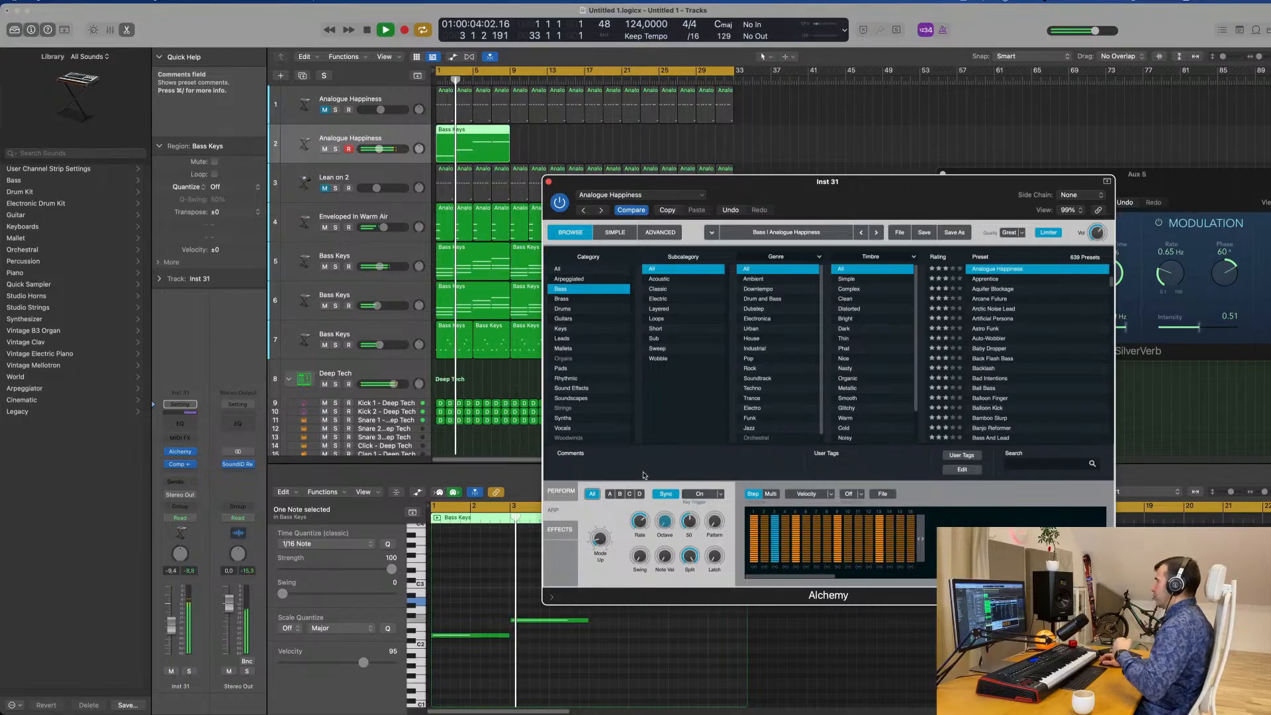
{"action": "mouse_move", "coordinate": [884, 186]}
{"action": "left_mouse_down"}
{"action": "mouse_move", "coordinate": [829, 199]}
{"action": "mouse_move", "coordinate": [874, 204]}
{"action": "left_mouse_up"}
{"action": "key", "text": "space"}
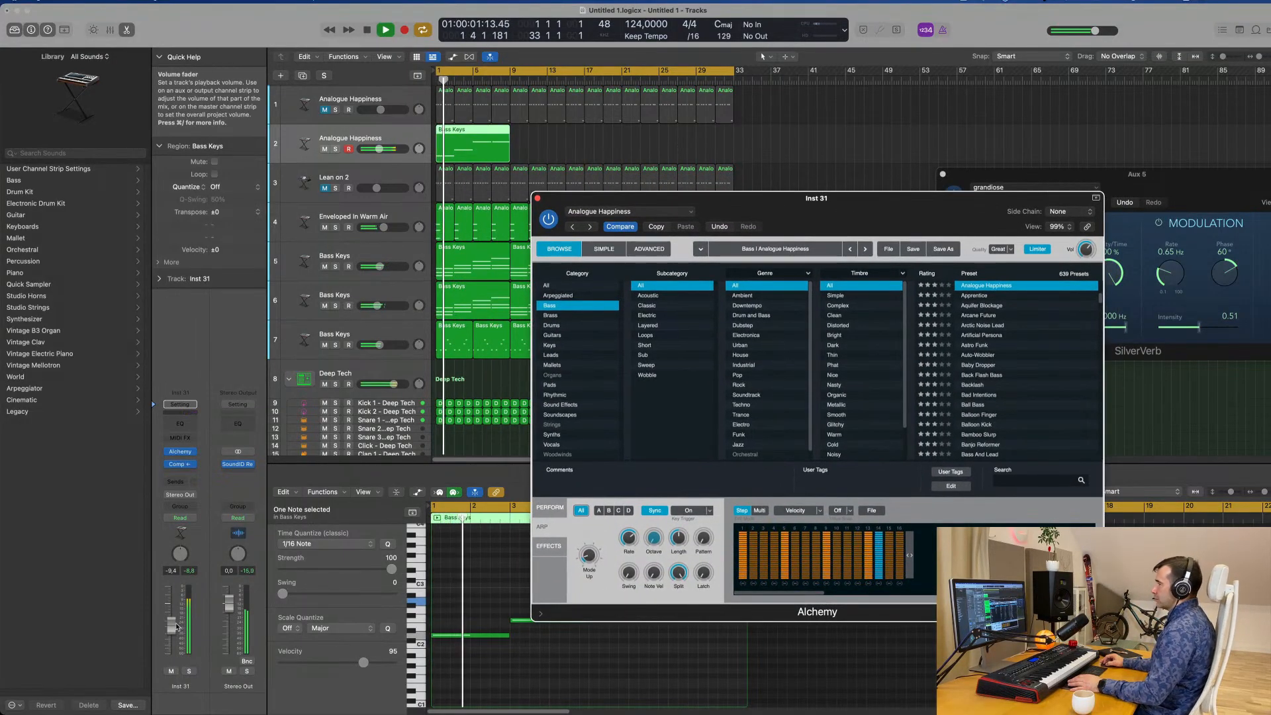
{"action": "left_click_drag", "start_coordinate": [177, 627], "coordinate": [171, 628]}
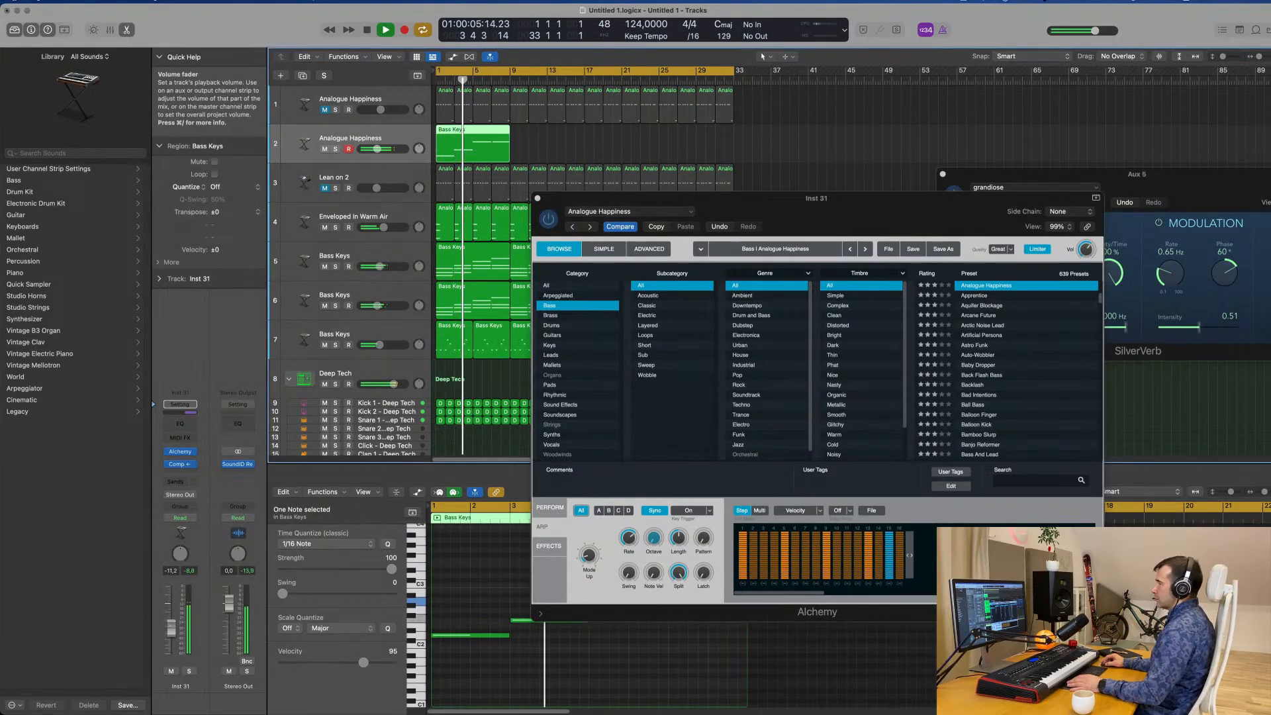
Replay the groove from the start, open the arpeggiated bass track's Compressor and lower its output gain.
{"action": "left_click_drag", "start_coordinate": [829, 214], "coordinate": [979, 207]}
{"action": "key", "text": "space"}
{"action": "left_click", "coordinate": [398, 136]}
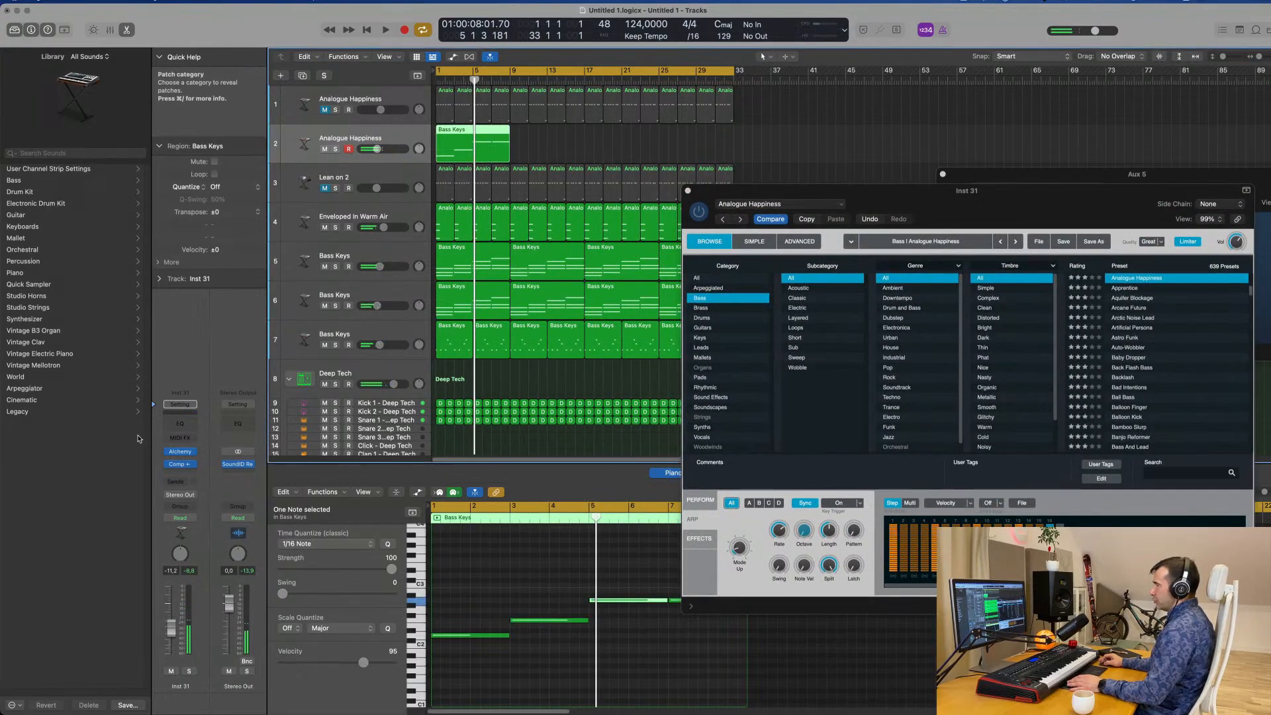
{"action": "key", "text": "Return"}
{"action": "key", "text": "space"}
{"action": "left_click", "coordinate": [181, 467]}
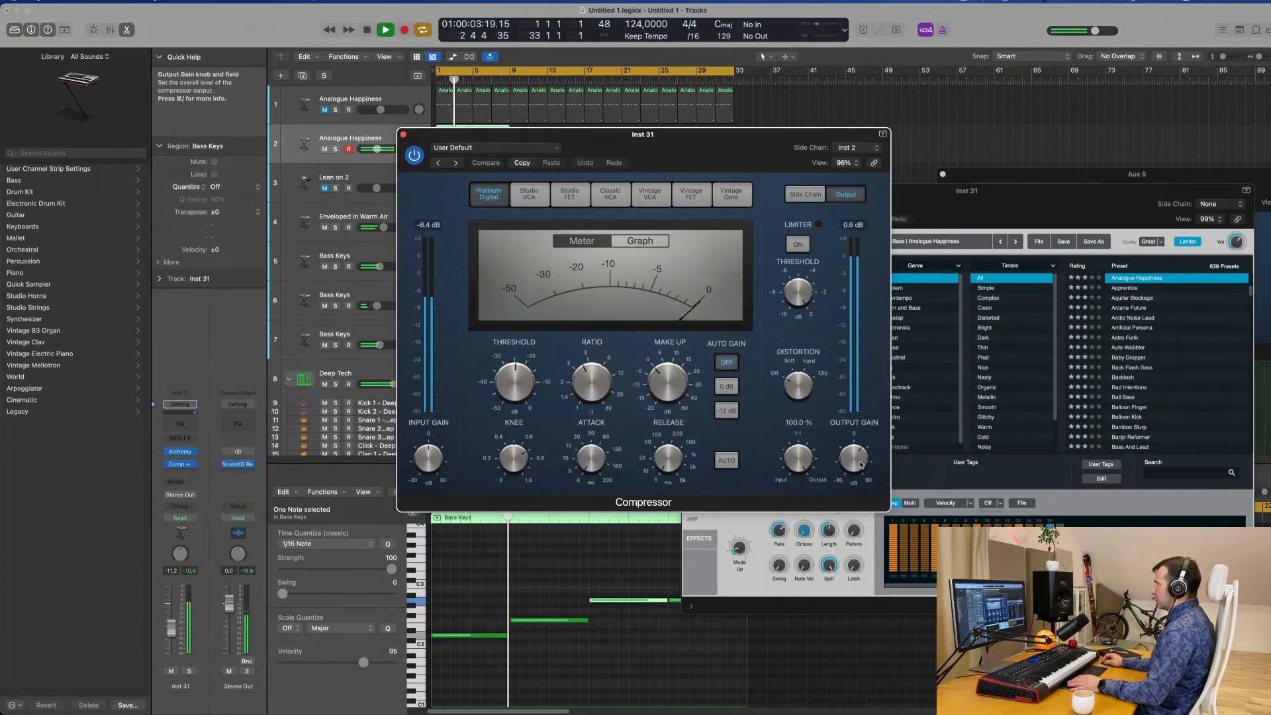
{"action": "left_click_drag", "start_coordinate": [857, 456], "coordinate": [858, 464]}
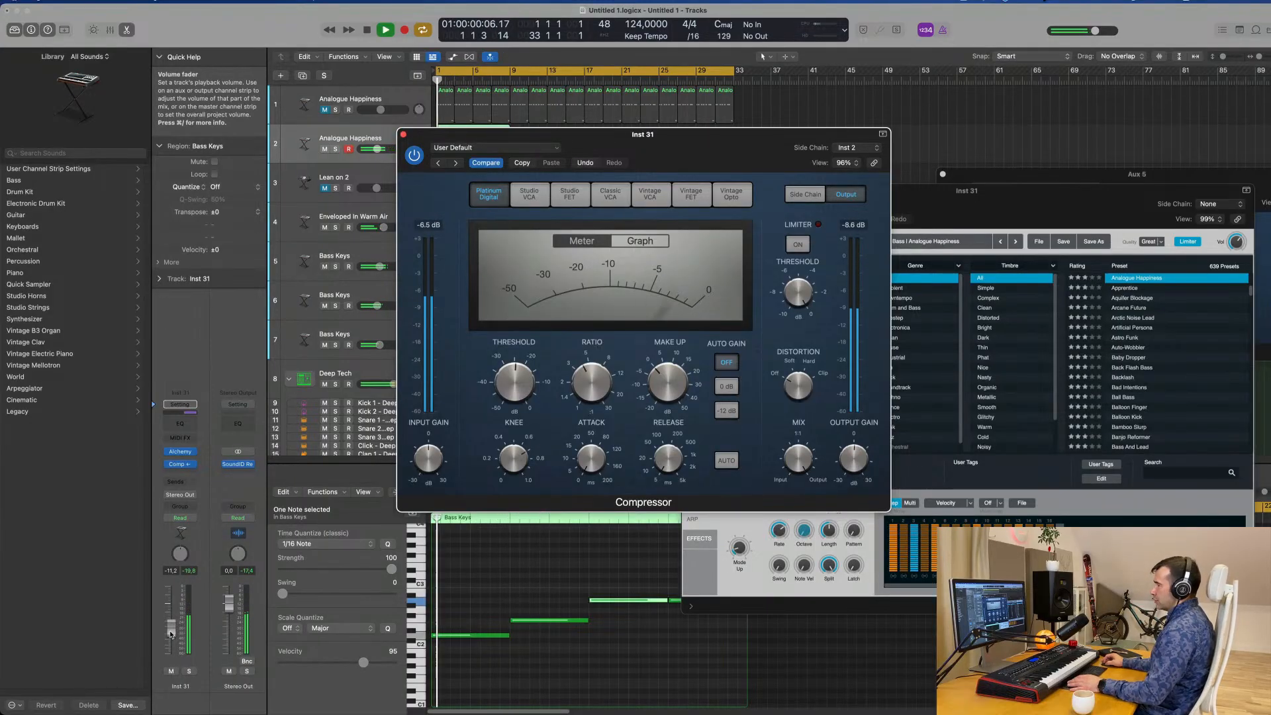
Raise the arpeggiated bass volume to -5.1 dB, briefly solo it, and replay the groove with it muted.
{"action": "left_click_drag", "start_coordinate": [172, 625], "coordinate": [172, 624]}
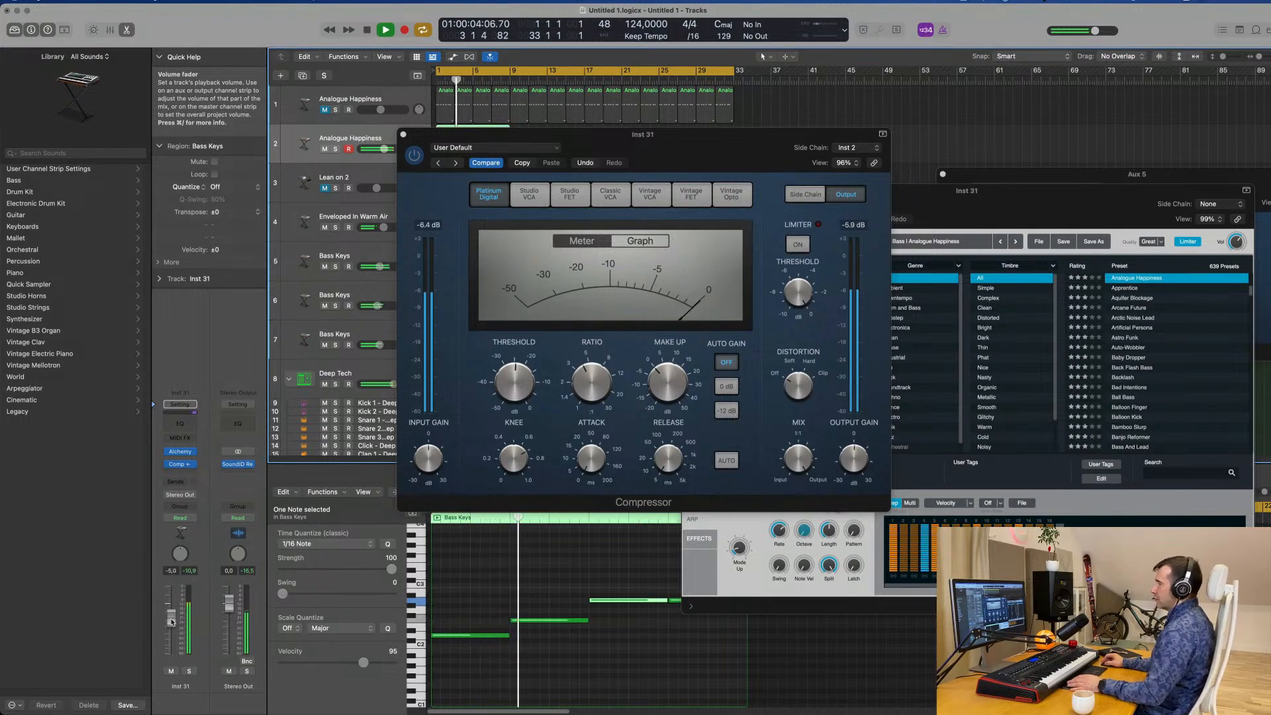
{"action": "left_click", "coordinate": [189, 671]}
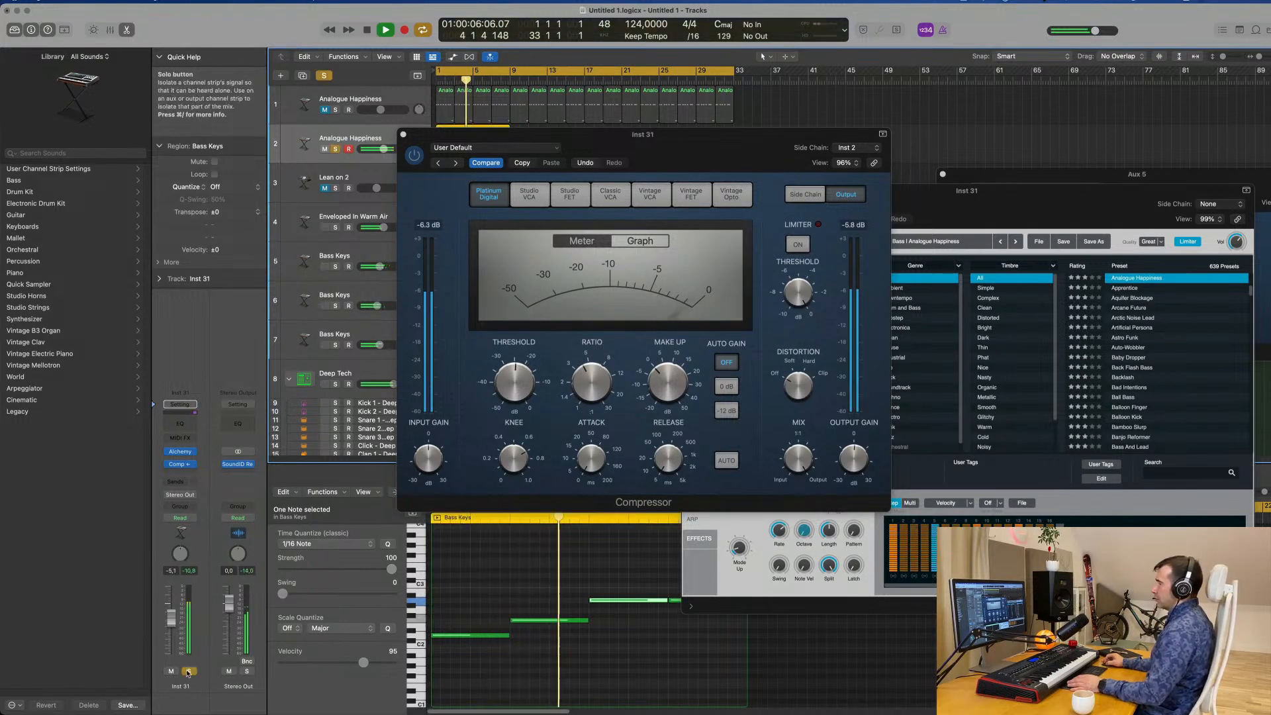
{"action": "left_click", "coordinate": [188, 672]}
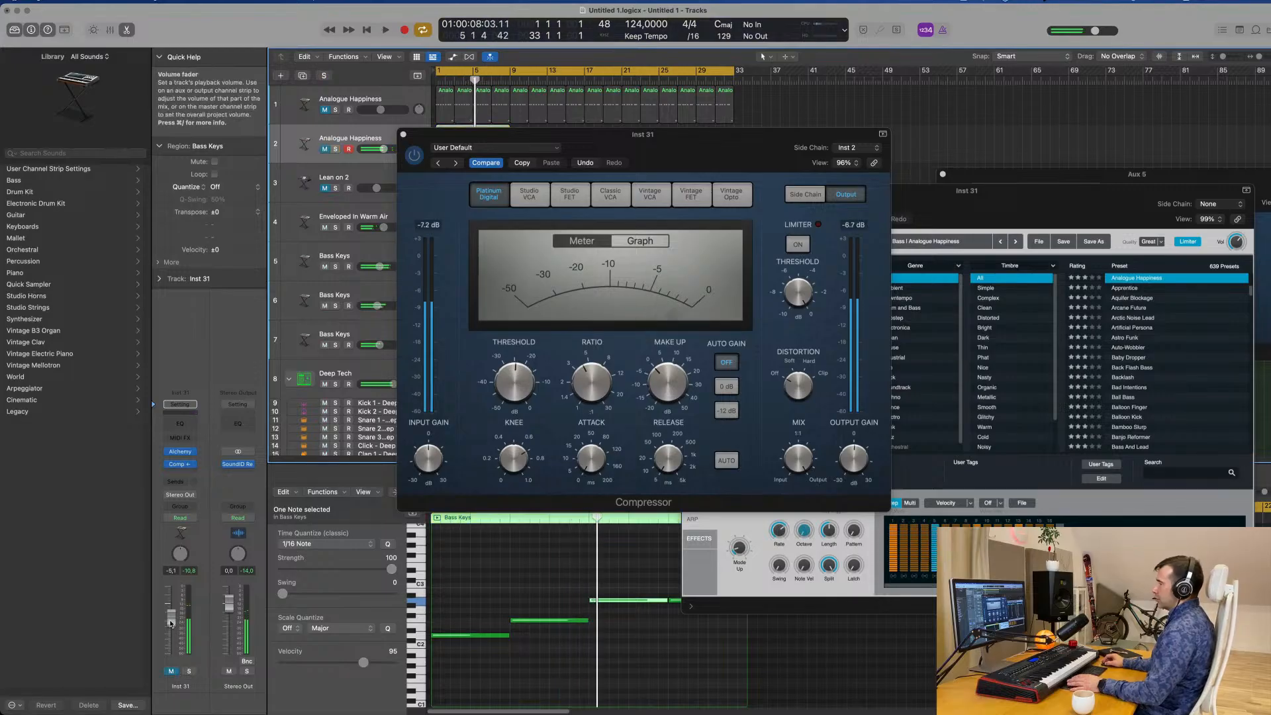
{"action": "key", "text": "space"}
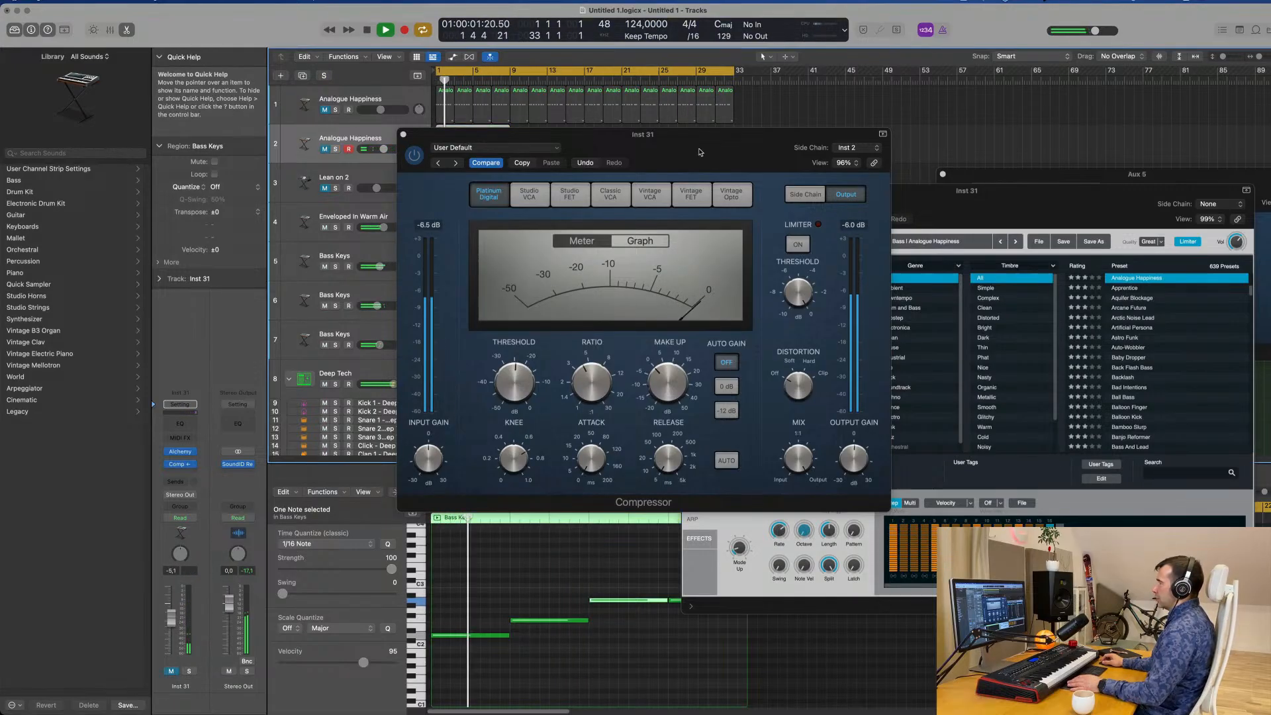
Unmute the arpeggiated bass and set its volume to -8.0 dB during playback.
{"action": "left_click_drag", "start_coordinate": [643, 135], "coordinate": [946, 274]}
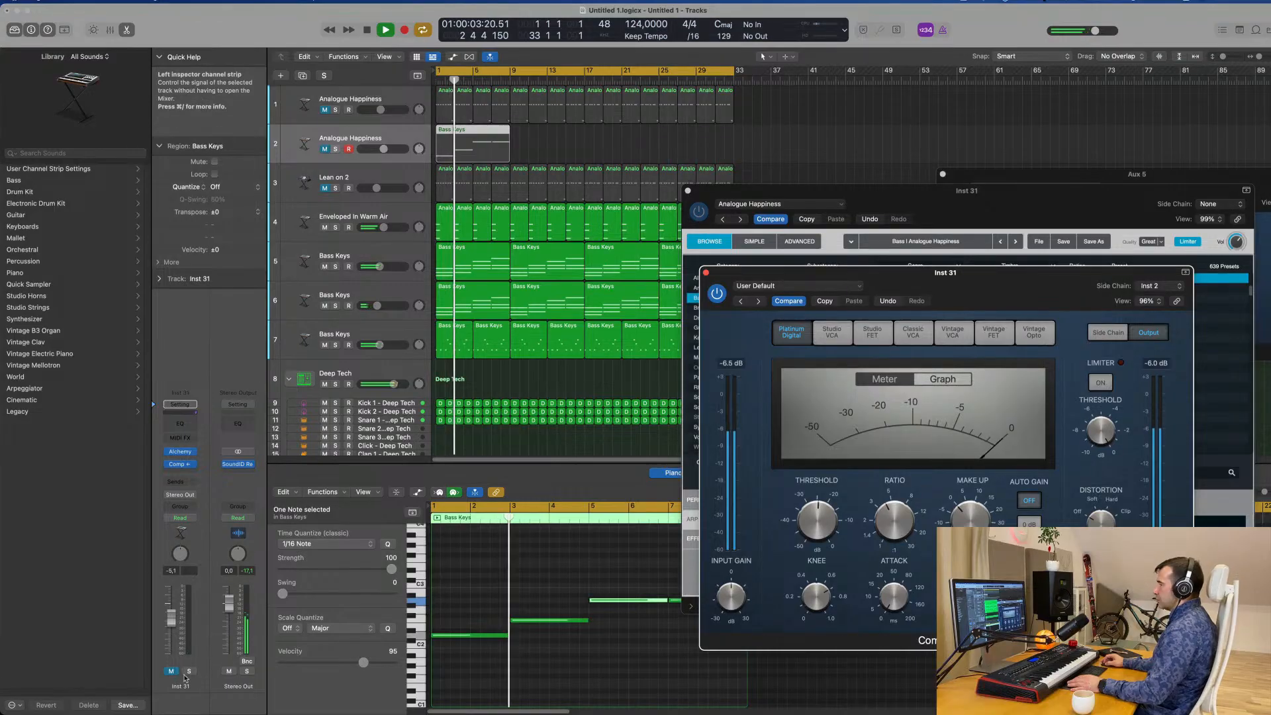
{"action": "left_click", "coordinate": [174, 628]}
{"action": "left_click_drag", "start_coordinate": [174, 628], "coordinate": [172, 627]}
{"action": "left_click_drag", "start_coordinate": [1043, 284], "coordinate": [690, 298]}
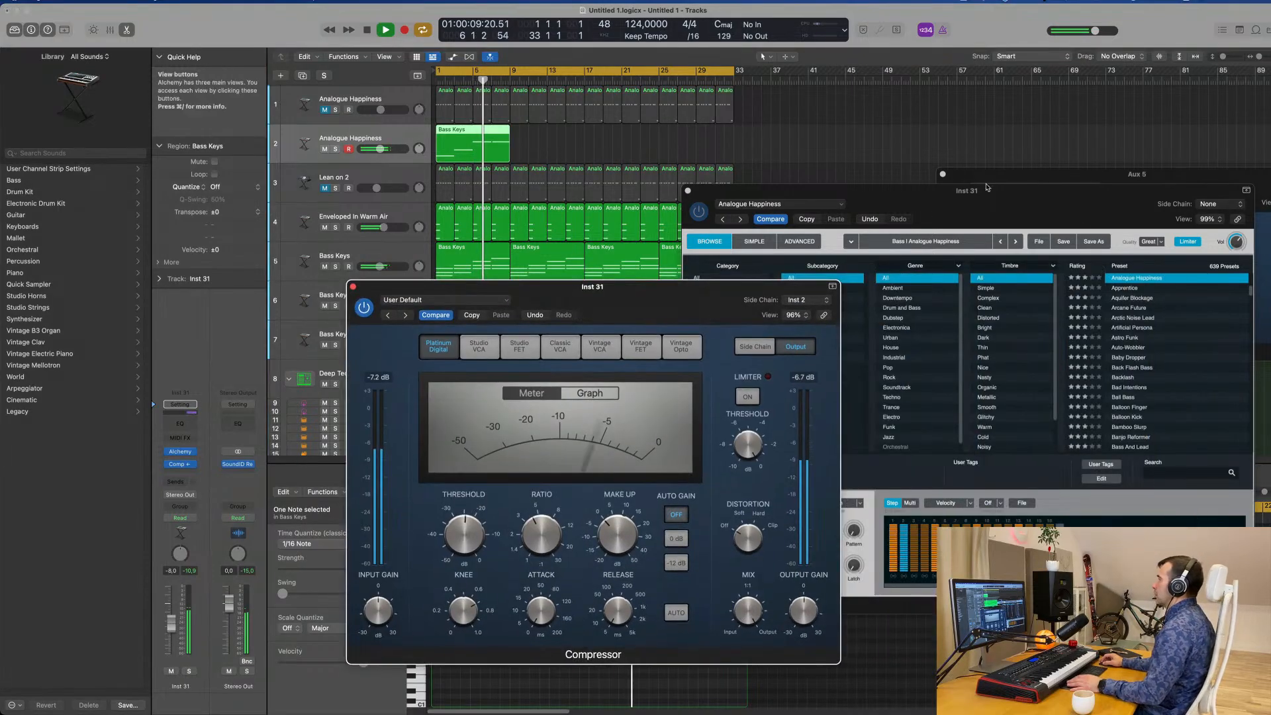
Stop playback, move the Alchemy and Compressor windows clear of the tracks and replay the groove from the start.
{"action": "key", "text": "space"}
{"action": "left_click_drag", "start_coordinate": [987, 189], "coordinate": [1126, 171]}
{"action": "left_click_drag", "start_coordinate": [676, 291], "coordinate": [983, 211]}
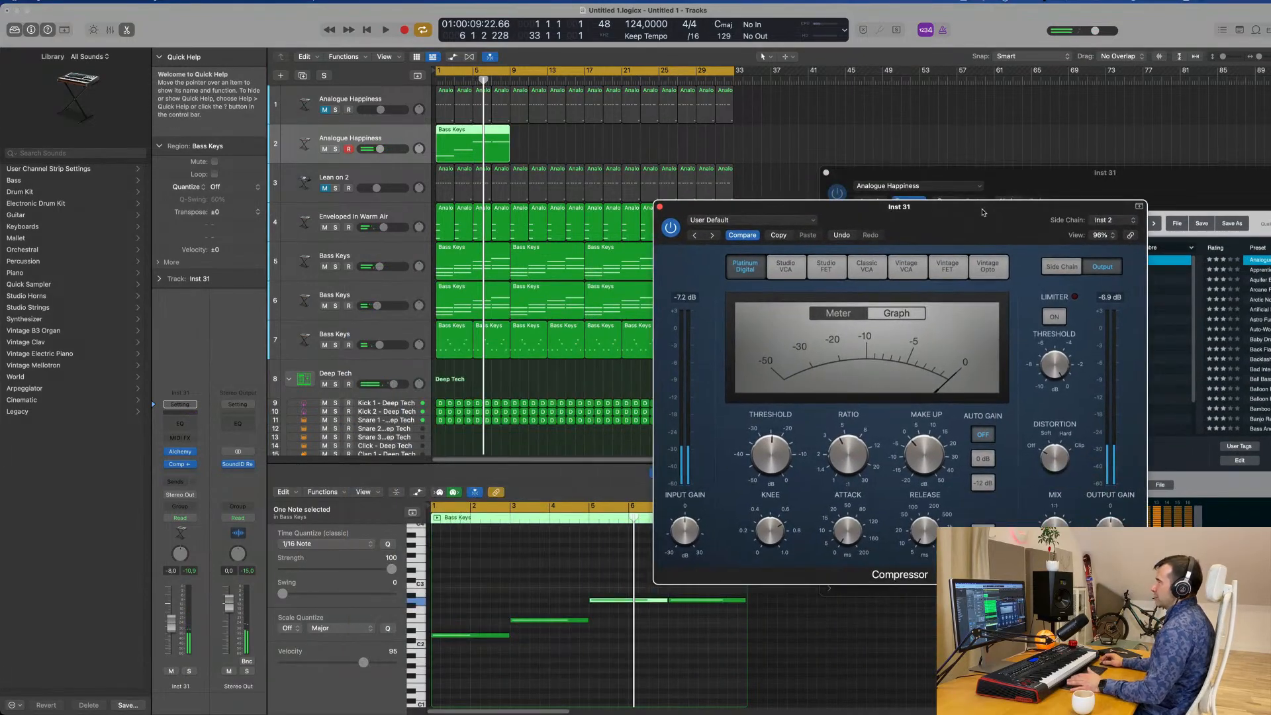
{"action": "key", "text": "Return"}
{"action": "key", "text": "space"}
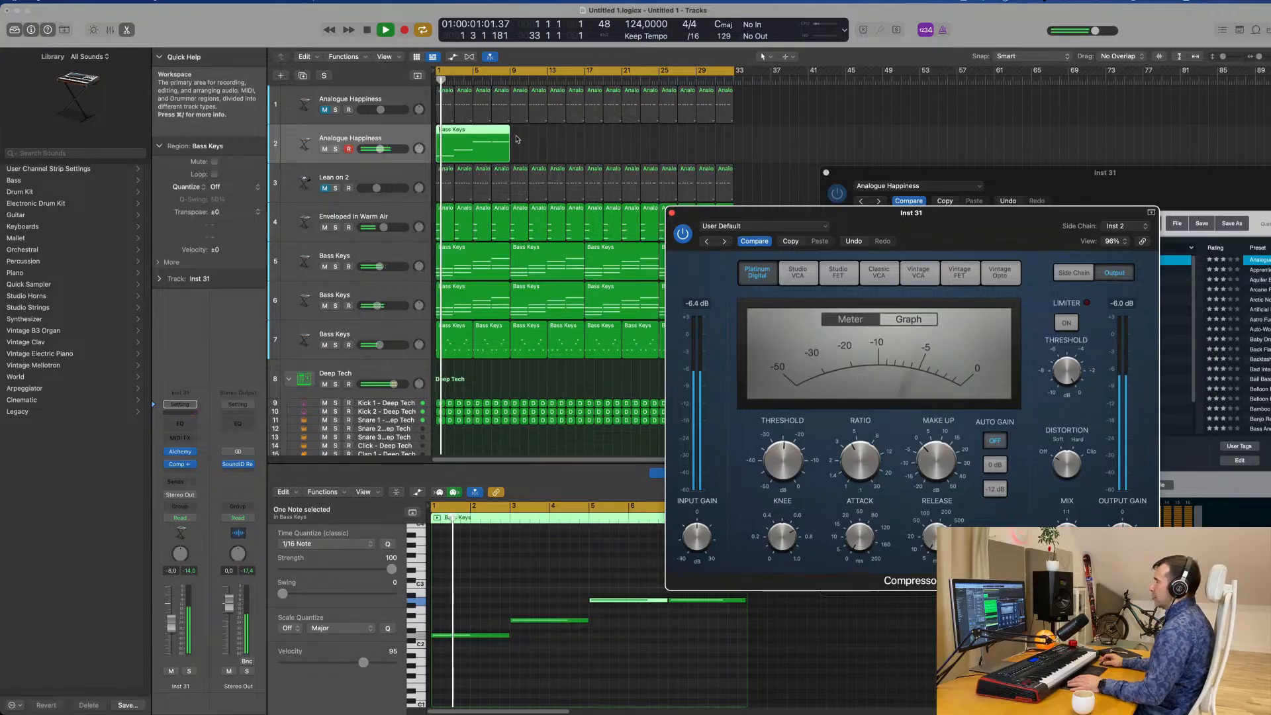
Bring Alchemy forward, show the arpeggiated bass's Perform controls and adjust LP Cutoff and Decay while replaying the groove.
{"action": "left_click_drag", "start_coordinate": [991, 176], "coordinate": [765, 150]}
{"action": "key", "text": "space"}
{"action": "key", "text": "space"}
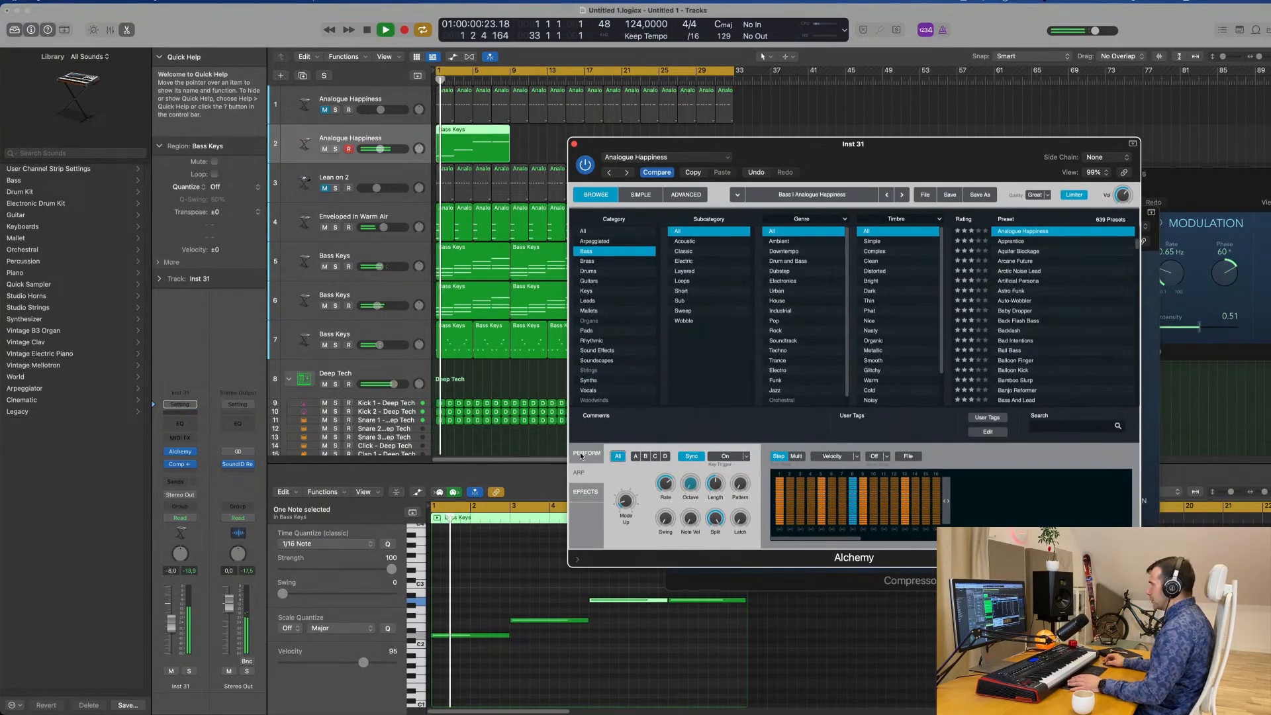
{"action": "left_click", "coordinate": [581, 455]}
{"action": "key", "text": "space"}
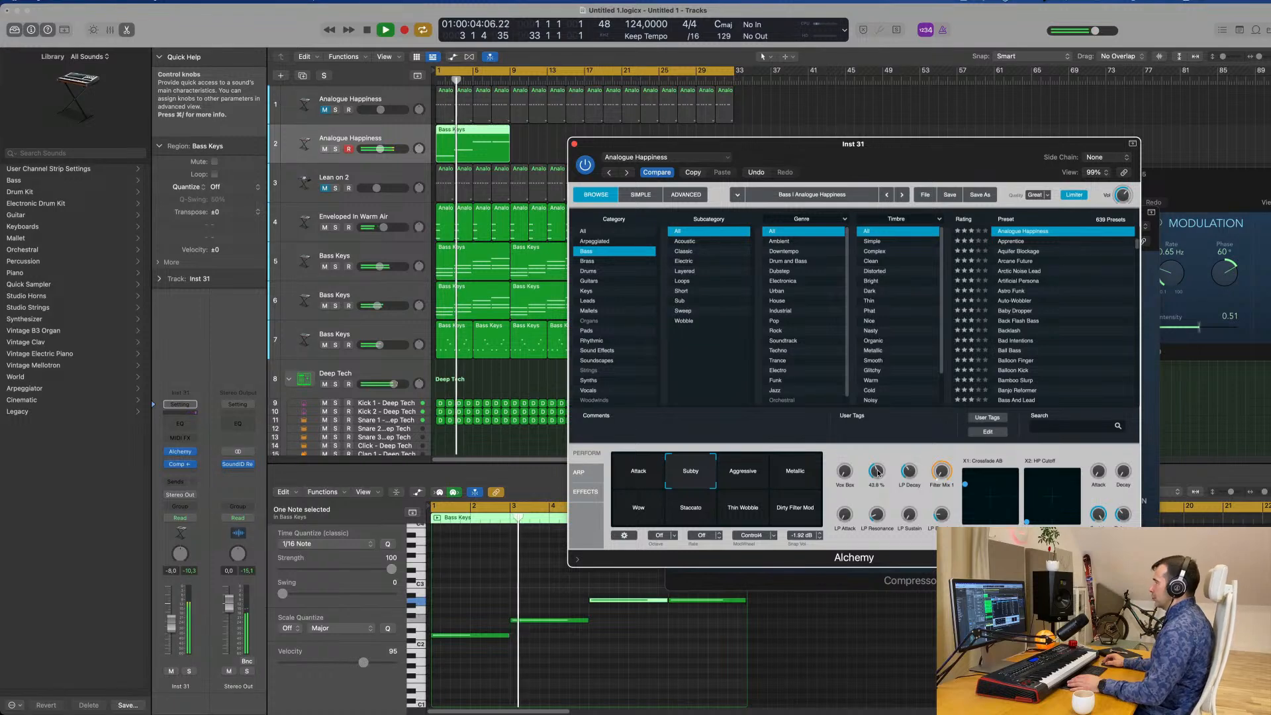
{"action": "key", "text": "space"}
{"action": "key", "text": "space"}
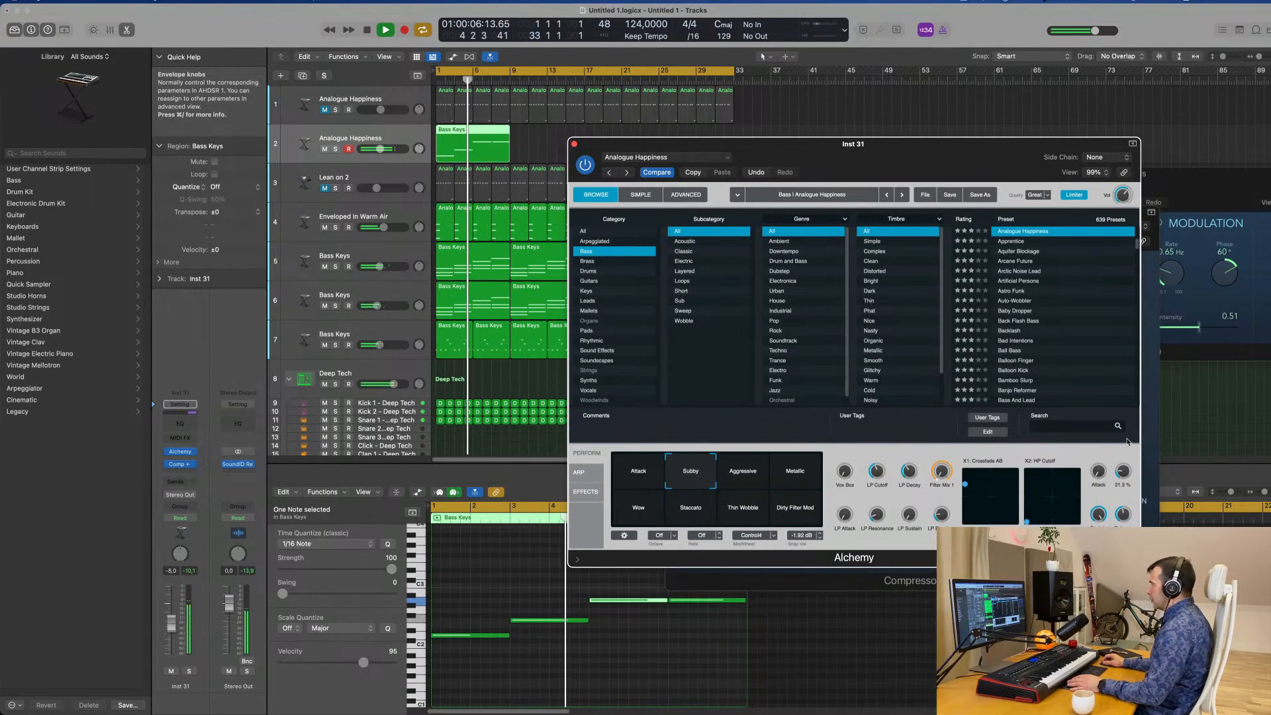
Lower the arpeggiated bass volume to -10.4 dB while replaying the groove, and move Alchemy clear of the tracks.
{"action": "left_click_drag", "start_coordinate": [601, 149], "coordinate": [676, 160]}
{"action": "key", "text": "space"}
{"action": "key", "text": "space"}
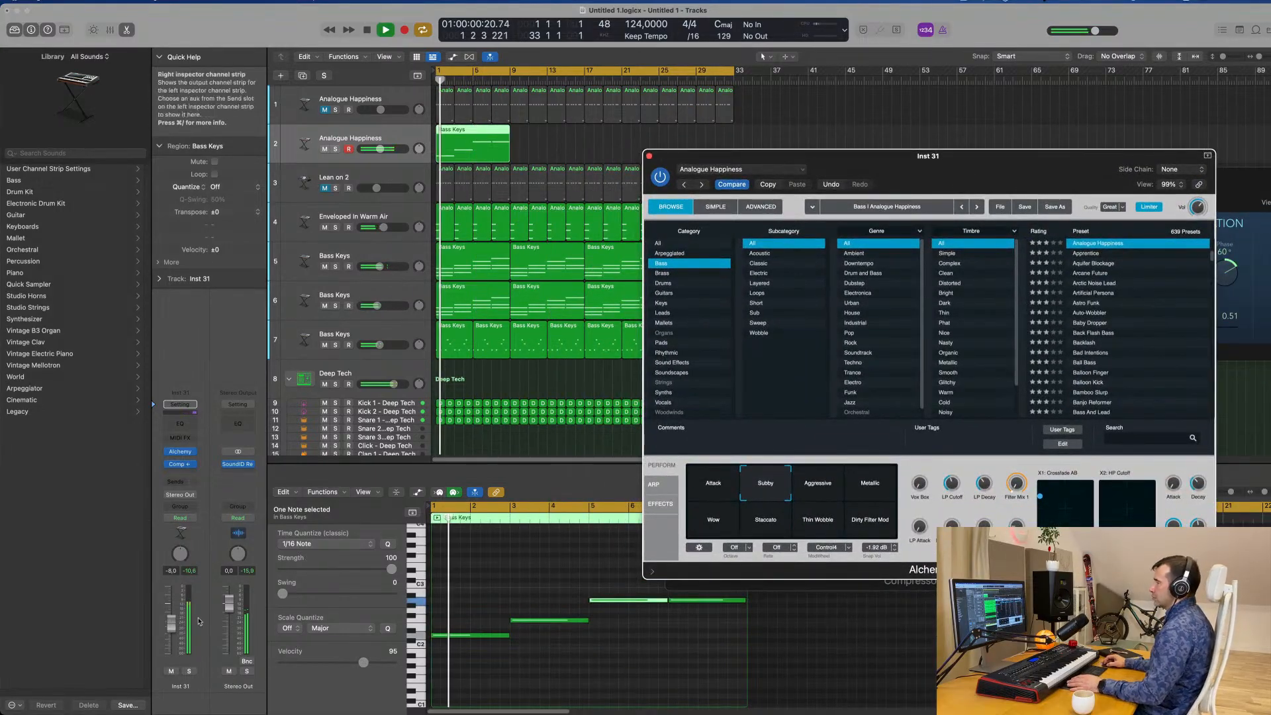
{"action": "key", "text": "space"}
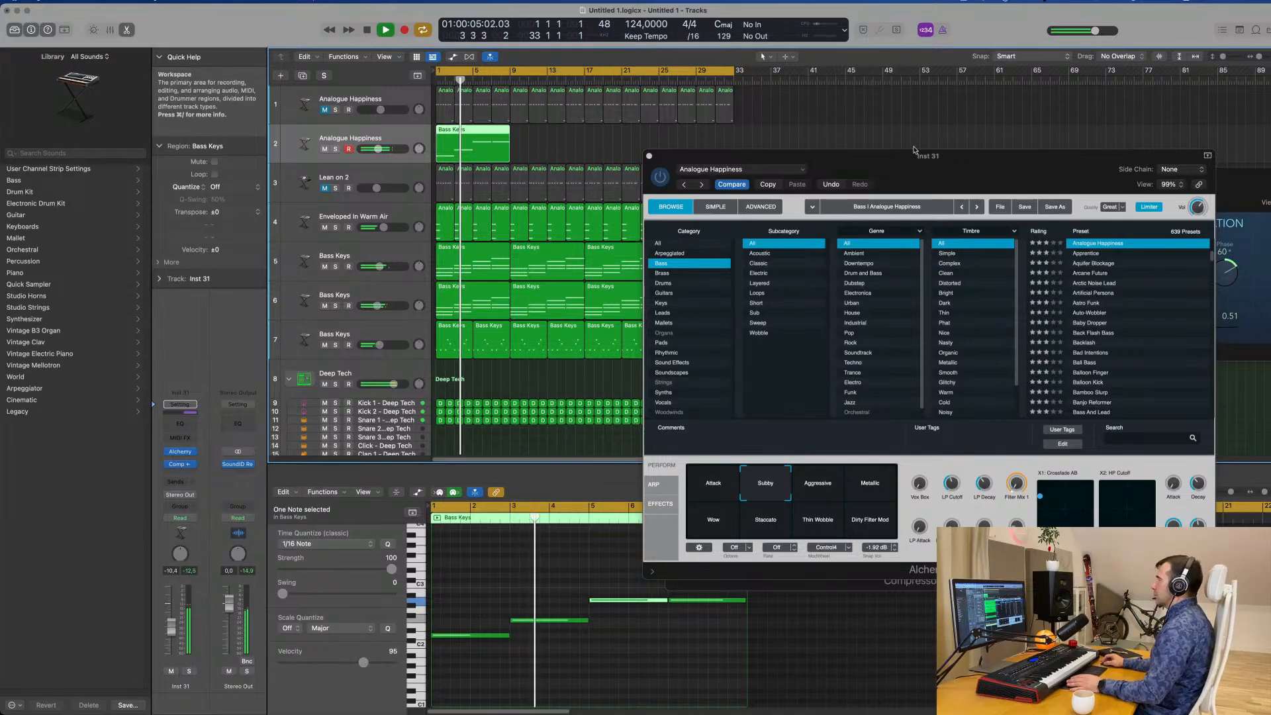
{"action": "left_click_drag", "start_coordinate": [916, 157], "coordinate": [1069, 147]}
{"action": "key", "text": "space"}
{"action": "key", "text": "space"}
Repeat the arpeggiated bass region three times so it fills the arrangement up to bar 33.
{"action": "left_click_drag", "start_coordinate": [600, 154], "coordinate": [433, 142]}
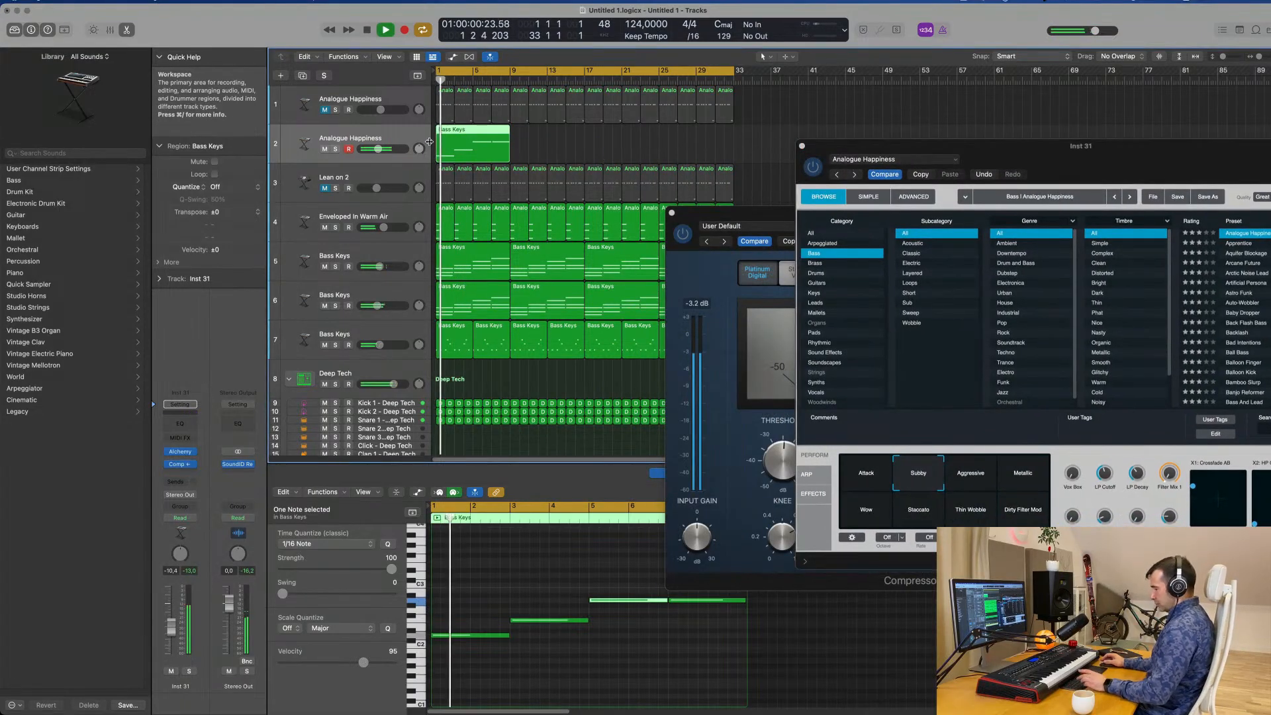
{"action": "key", "text": "super+r"}
{"action": "key", "text": "super+r"}
{"action": "key", "text": "super+r"}
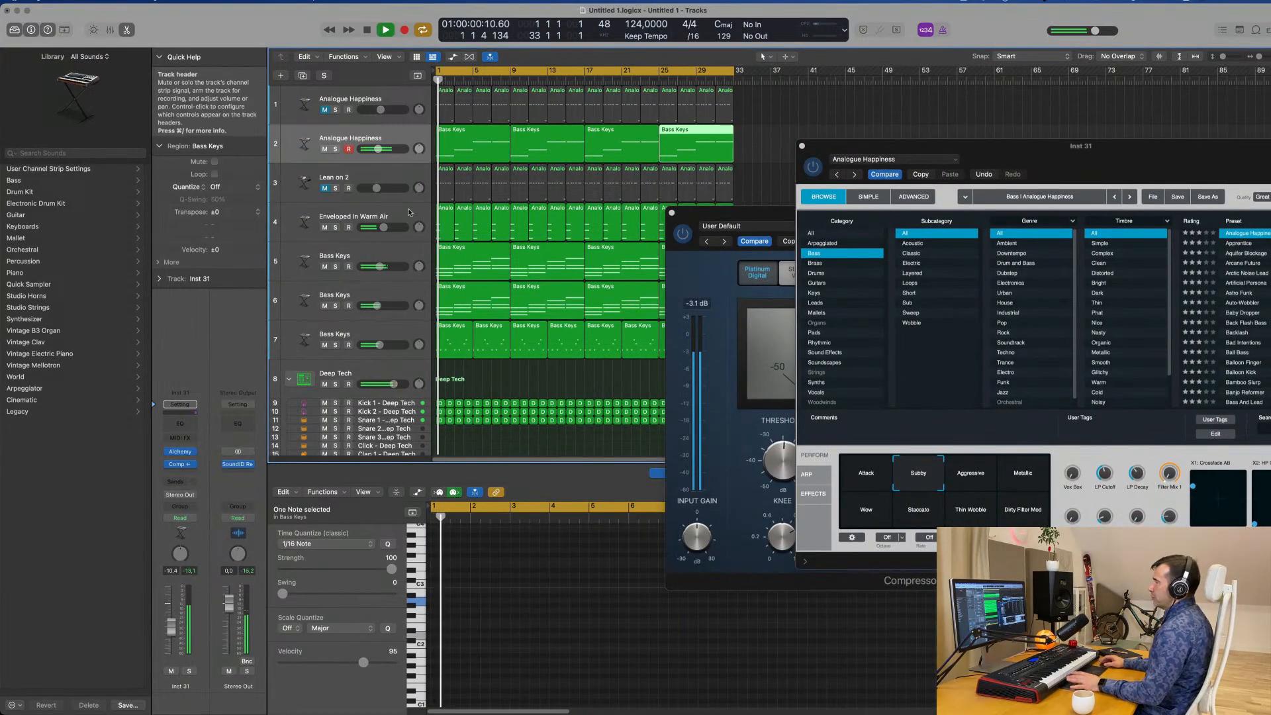
Mute the Bass Keys chords on track 6, then close Alchemy and move the Compressor away from the tracks.
{"action": "left_click", "coordinate": [372, 296]}
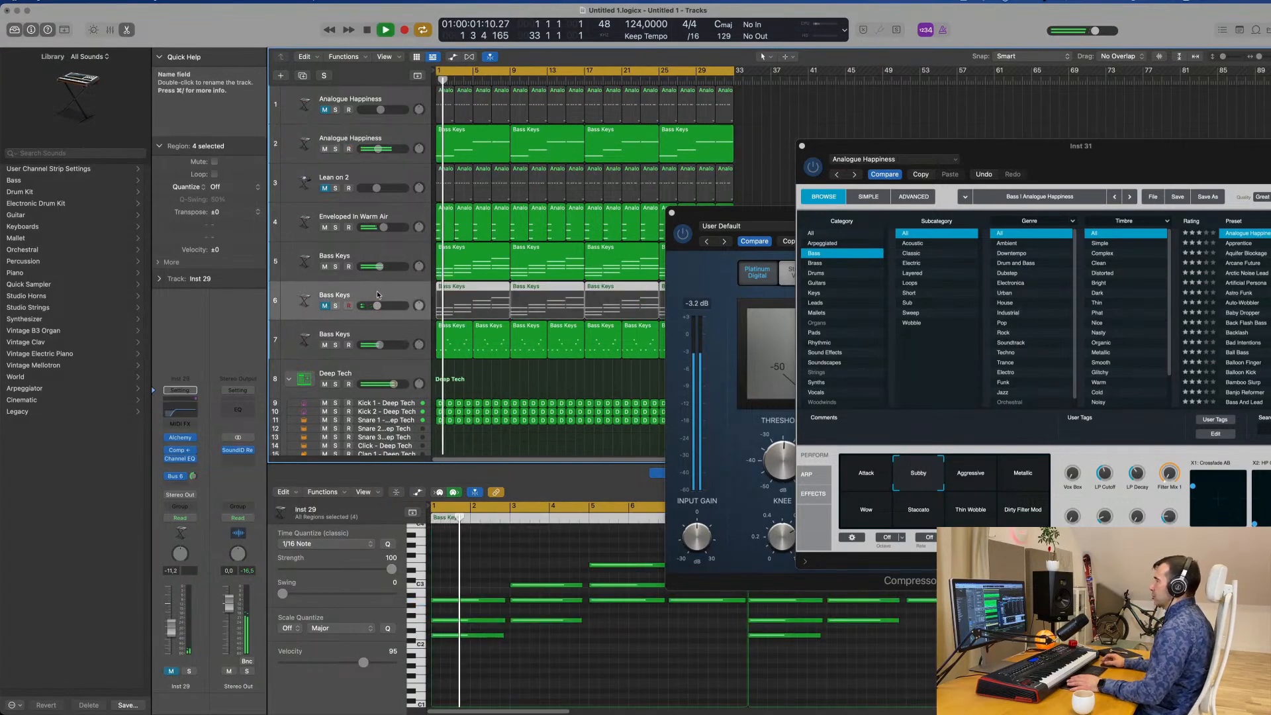
{"action": "left_click_drag", "start_coordinate": [1097, 156], "coordinate": [756, 246]}
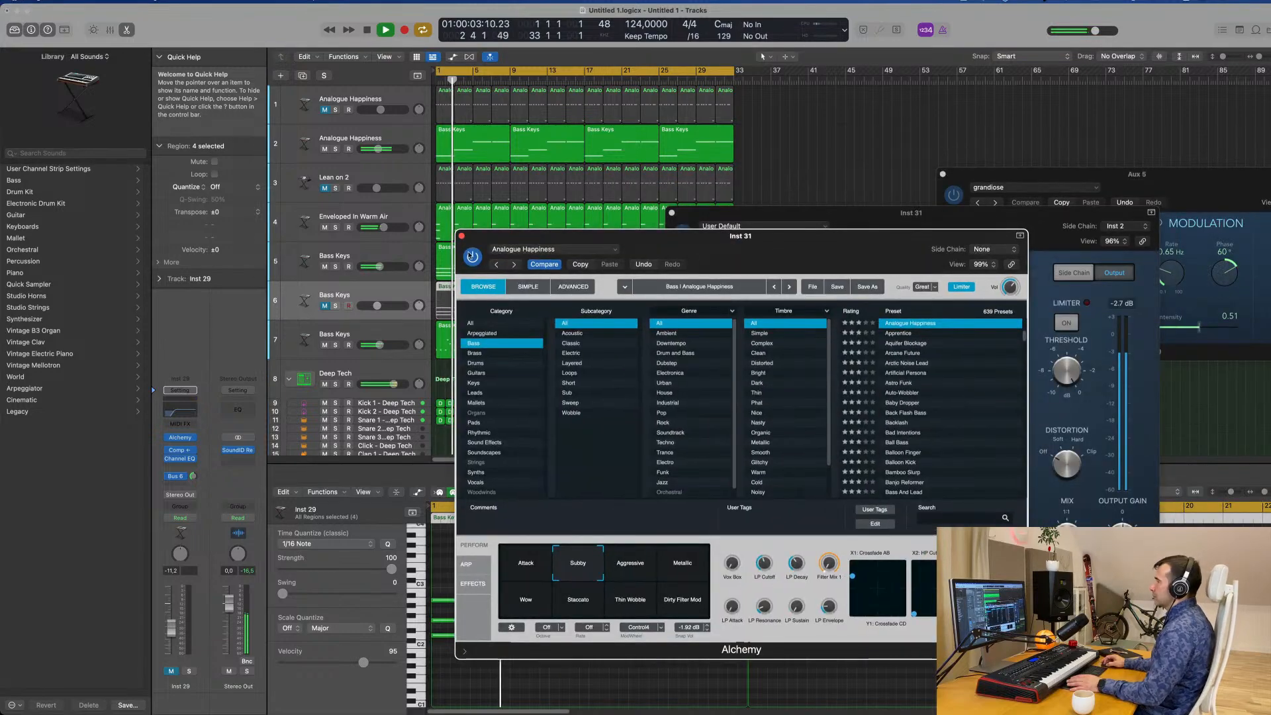
{"action": "left_click", "coordinate": [462, 235]}
{"action": "left_click_drag", "start_coordinate": [928, 221], "coordinate": [1054, 128]}
{"action": "left_click", "coordinate": [405, 139]}
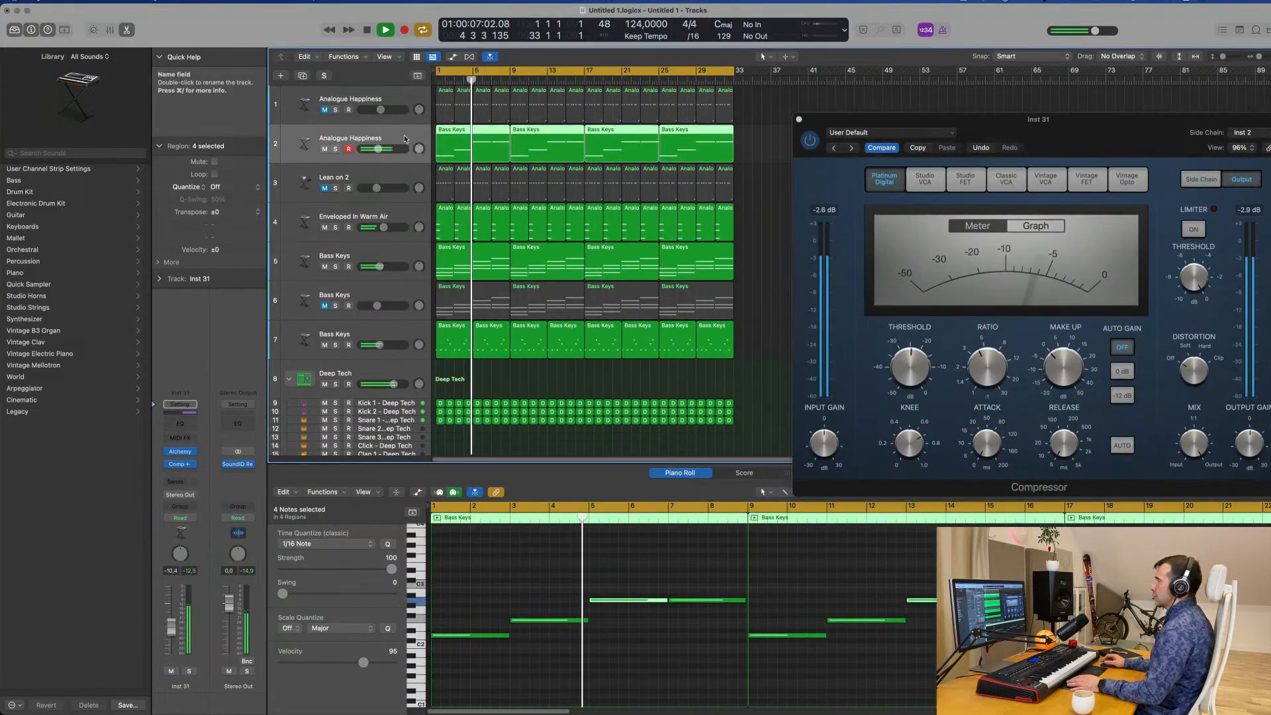
Reopen Alchemy on the arpeggiated bass, show its arpeggiator settings and raise the track volume while replaying from the start.
{"action": "left_click", "coordinate": [180, 454]}
{"action": "left_click_drag", "start_coordinate": [889, 244], "coordinate": [907, 110]}
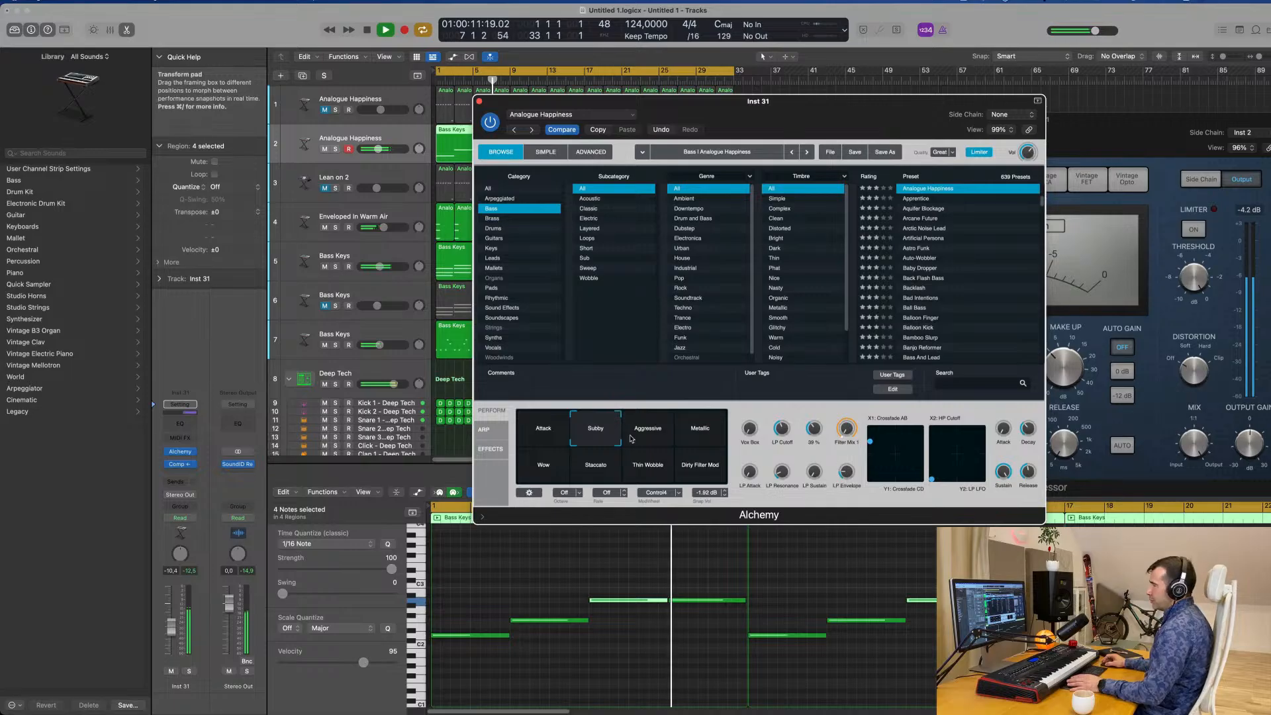
{"action": "left_click", "coordinate": [490, 430]}
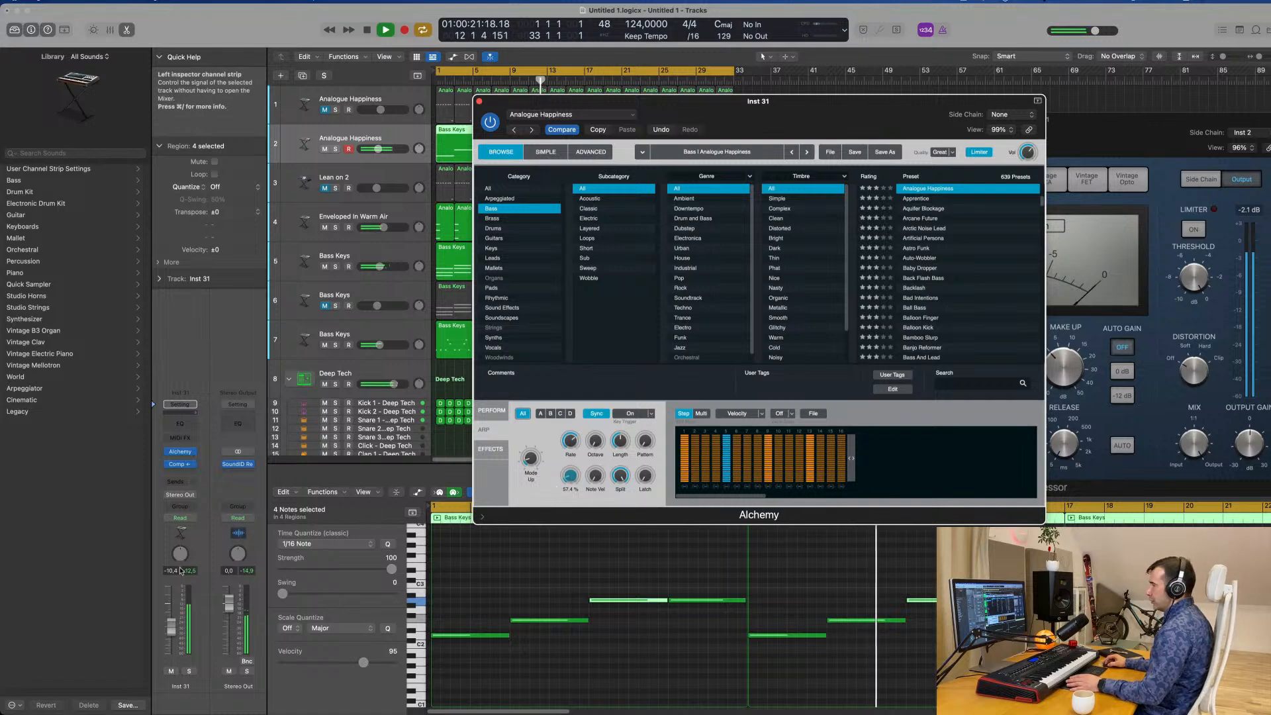
{"action": "key", "text": "Return"}
{"action": "key", "text": "v"}
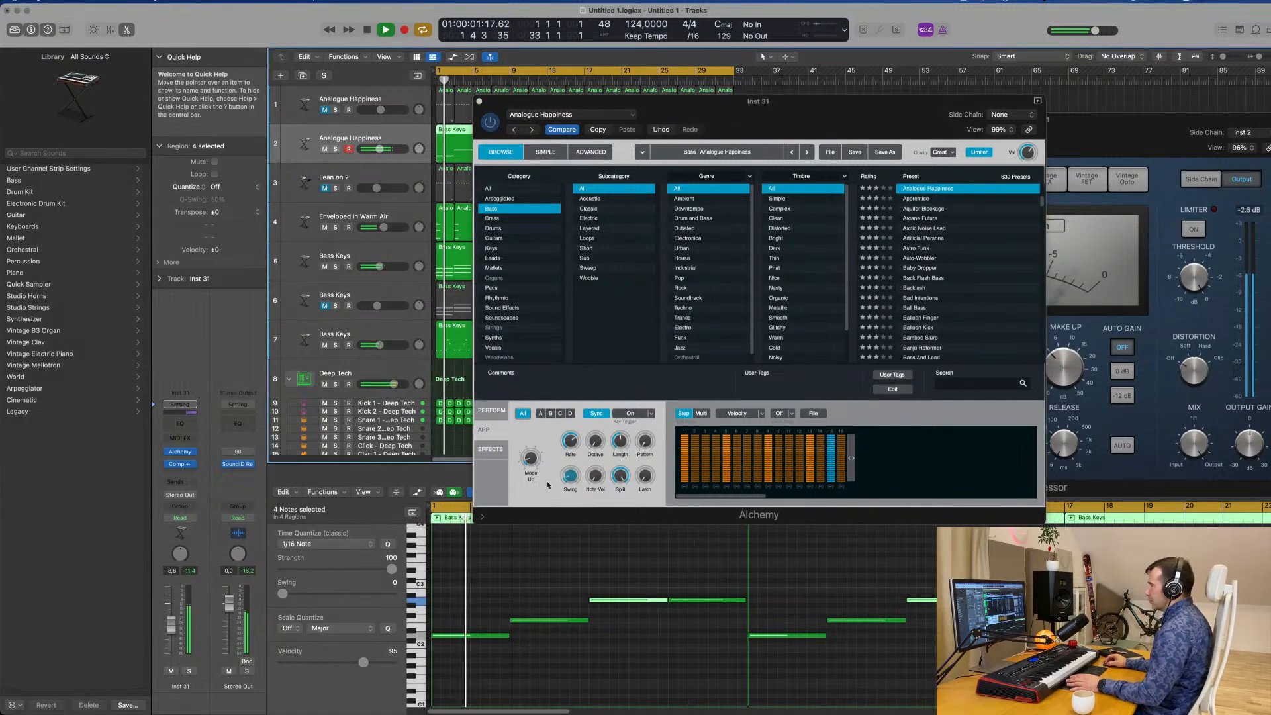
Adjust the bass arpeggiator's Swing and Length during playback and set the track volume to -7.2 dB.
{"action": "left_click", "coordinate": [572, 476]}
{"action": "left_click_drag", "start_coordinate": [576, 479], "coordinate": [572, 472]}
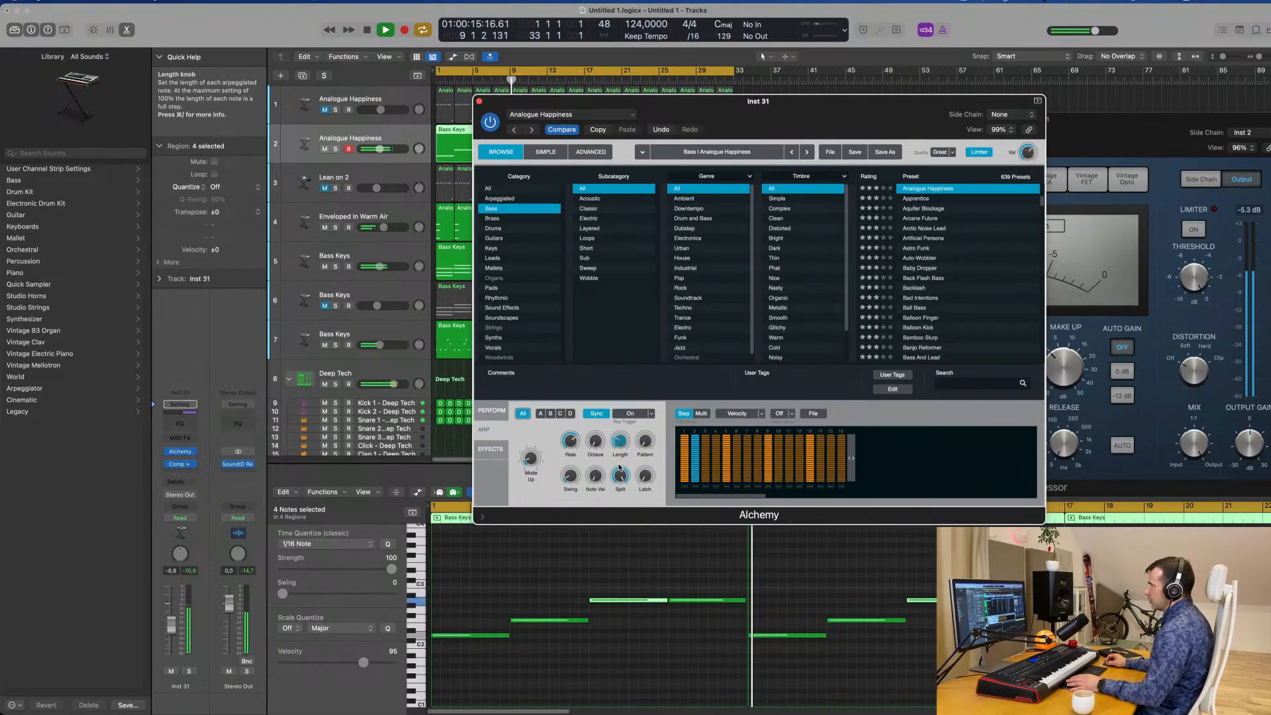
{"action": "left_click_drag", "start_coordinate": [620, 467], "coordinate": [620, 470]}
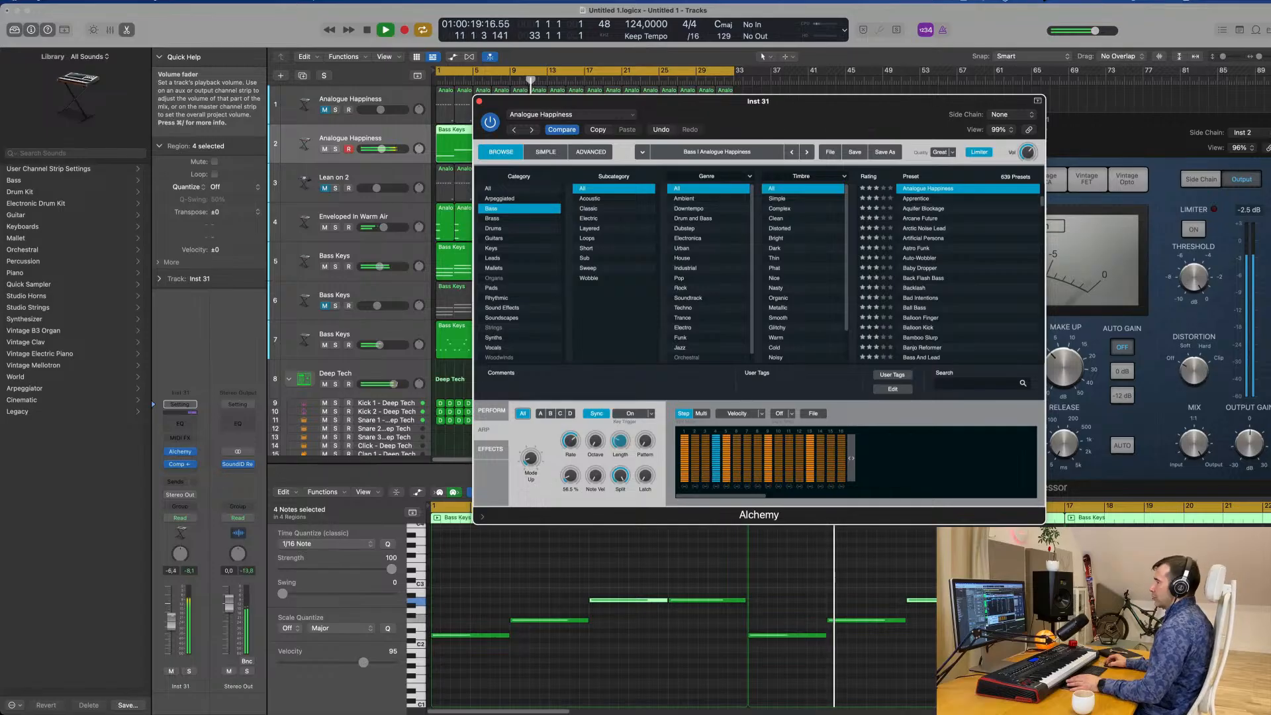
{"action": "left_click_drag", "start_coordinate": [174, 619], "coordinate": [173, 623]}
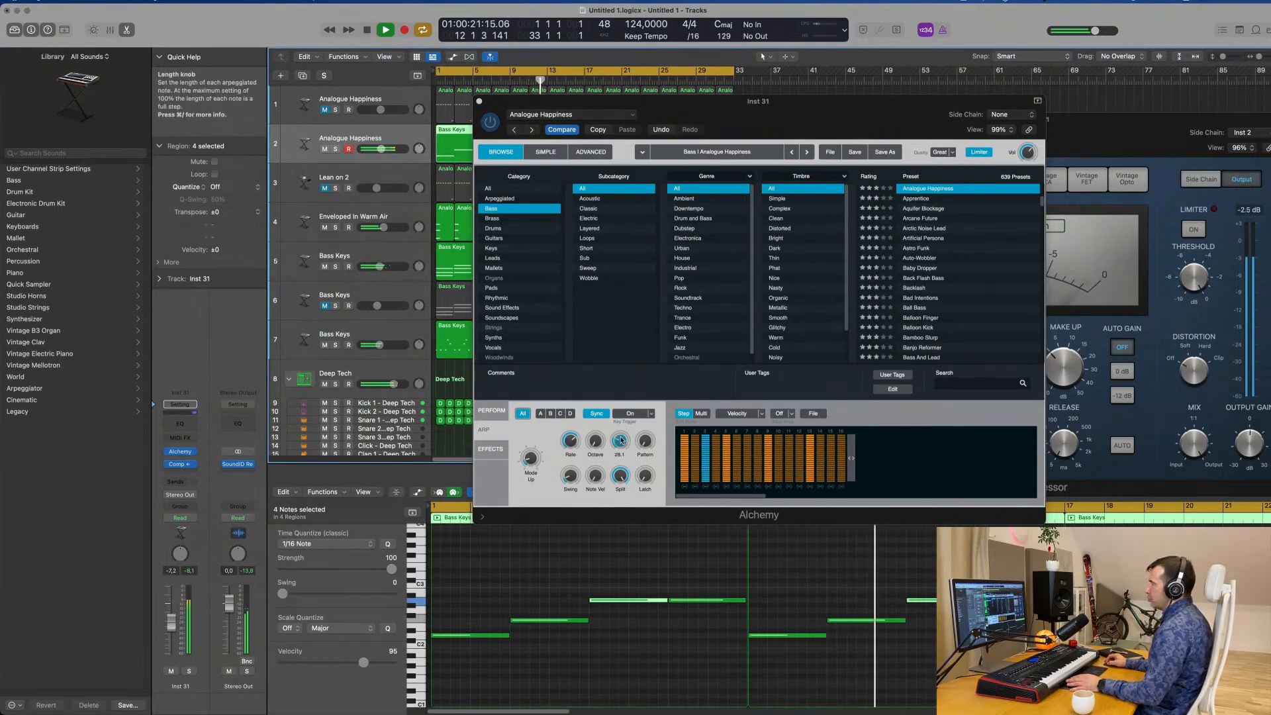
{"action": "left_click_drag", "start_coordinate": [621, 439], "coordinate": [622, 437]}
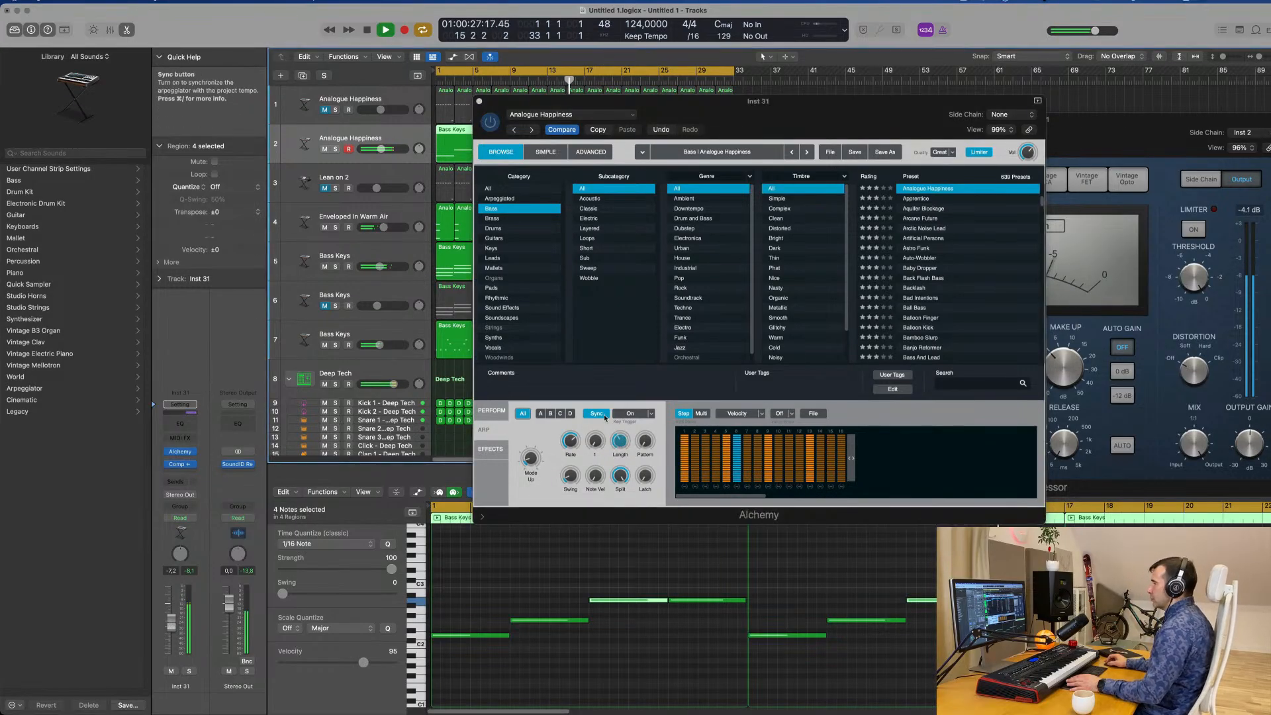
Return to the bass's Perform controls, fine-tune LP Cutoff, and close Alchemy.
{"action": "left_click_drag", "start_coordinate": [791, 117], "coordinate": [739, 230]}
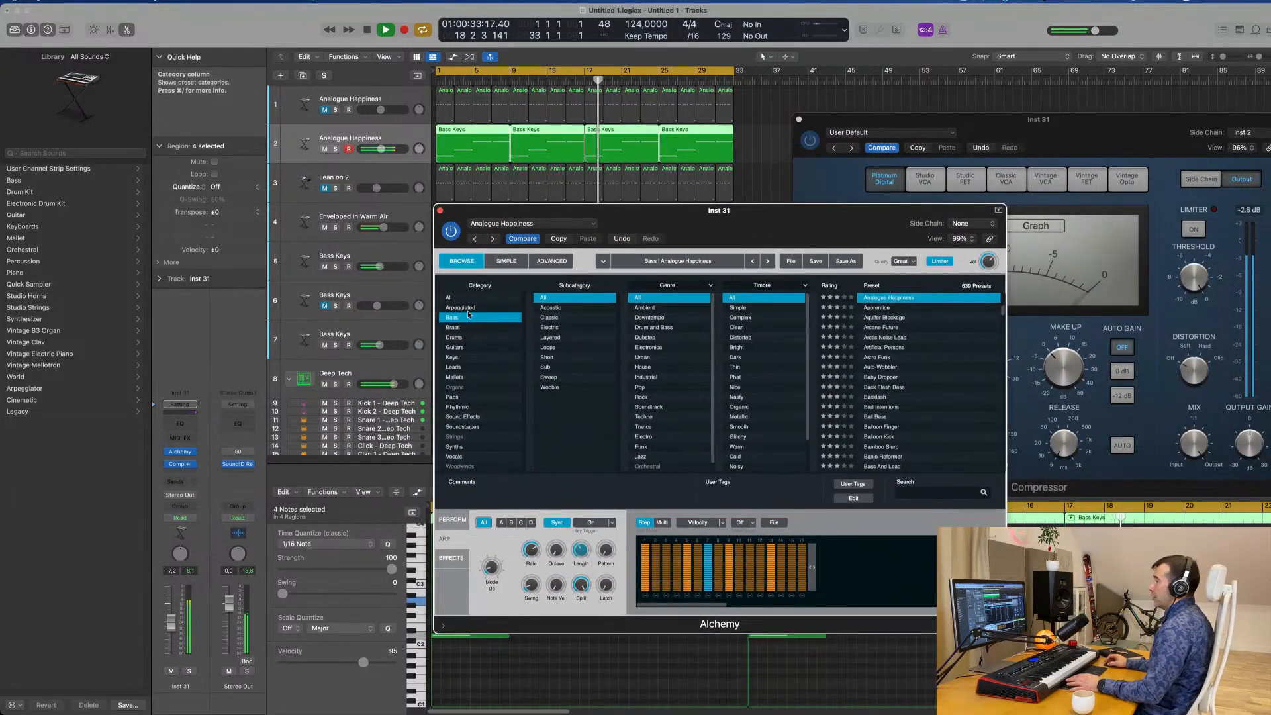
{"action": "left_click", "coordinate": [448, 523]}
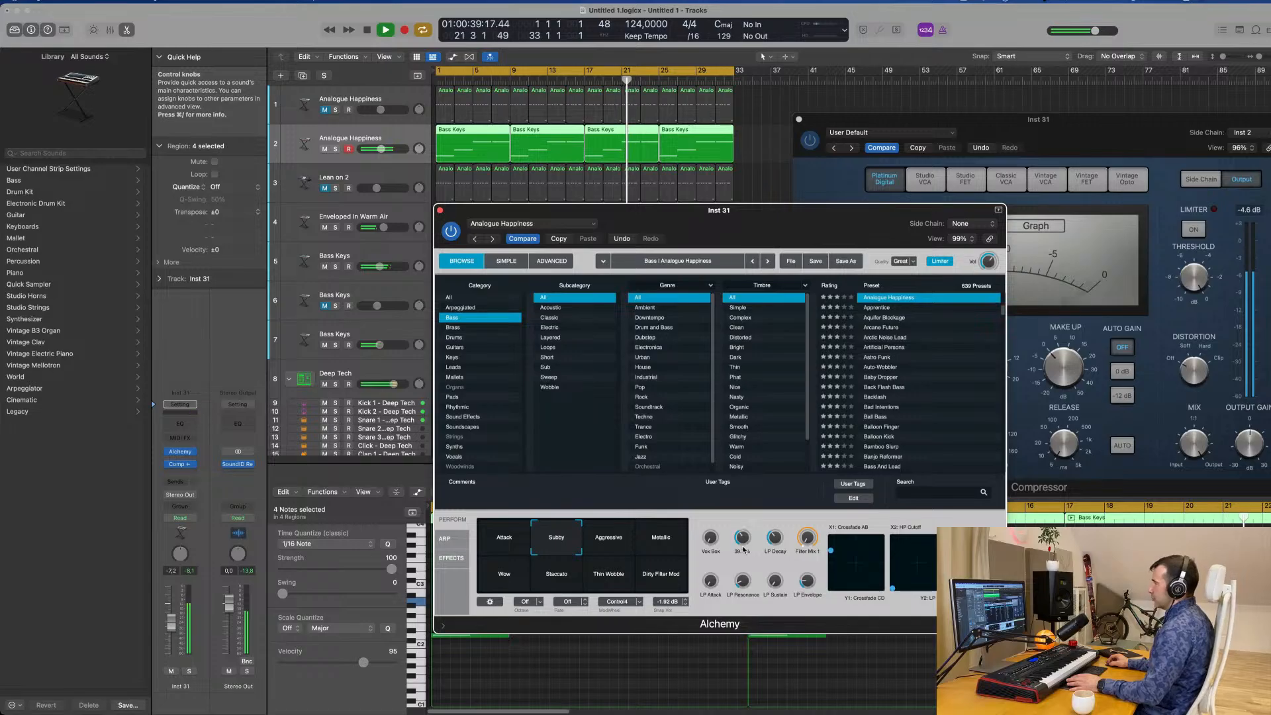
{"action": "left_click_drag", "start_coordinate": [429, 213], "coordinate": [386, 246]}
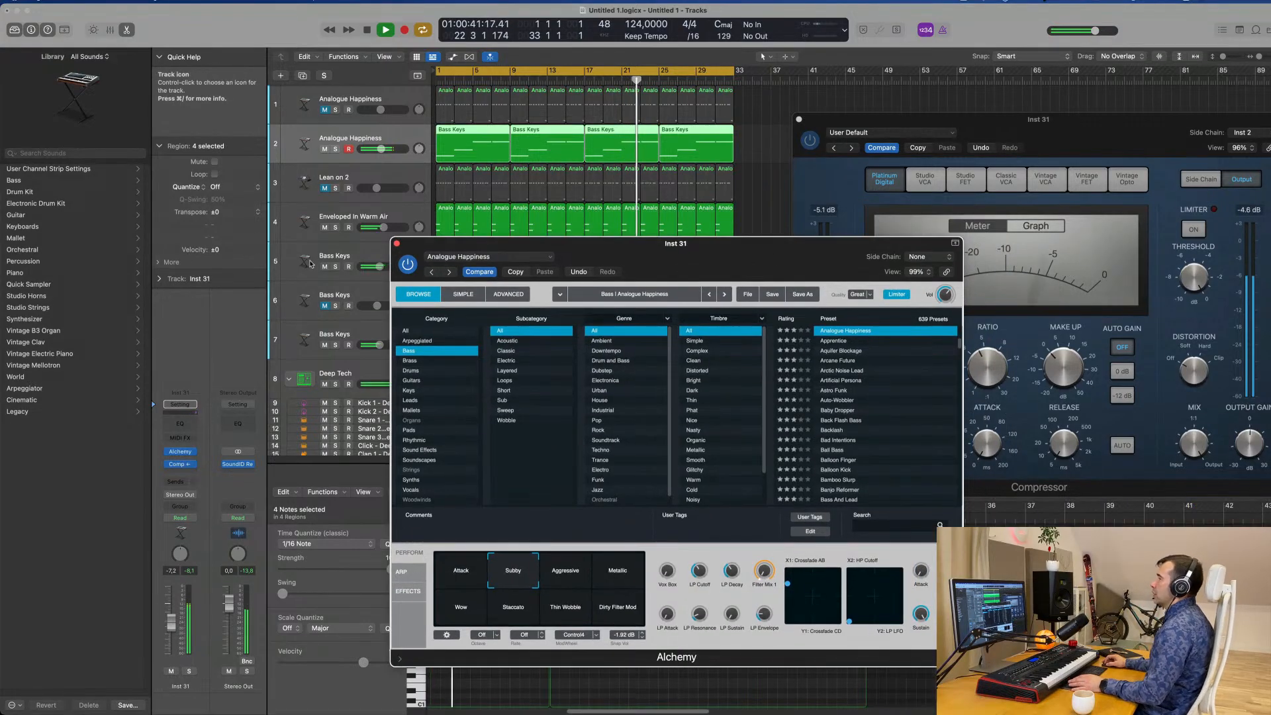
{"action": "left_click", "coordinate": [397, 243]}
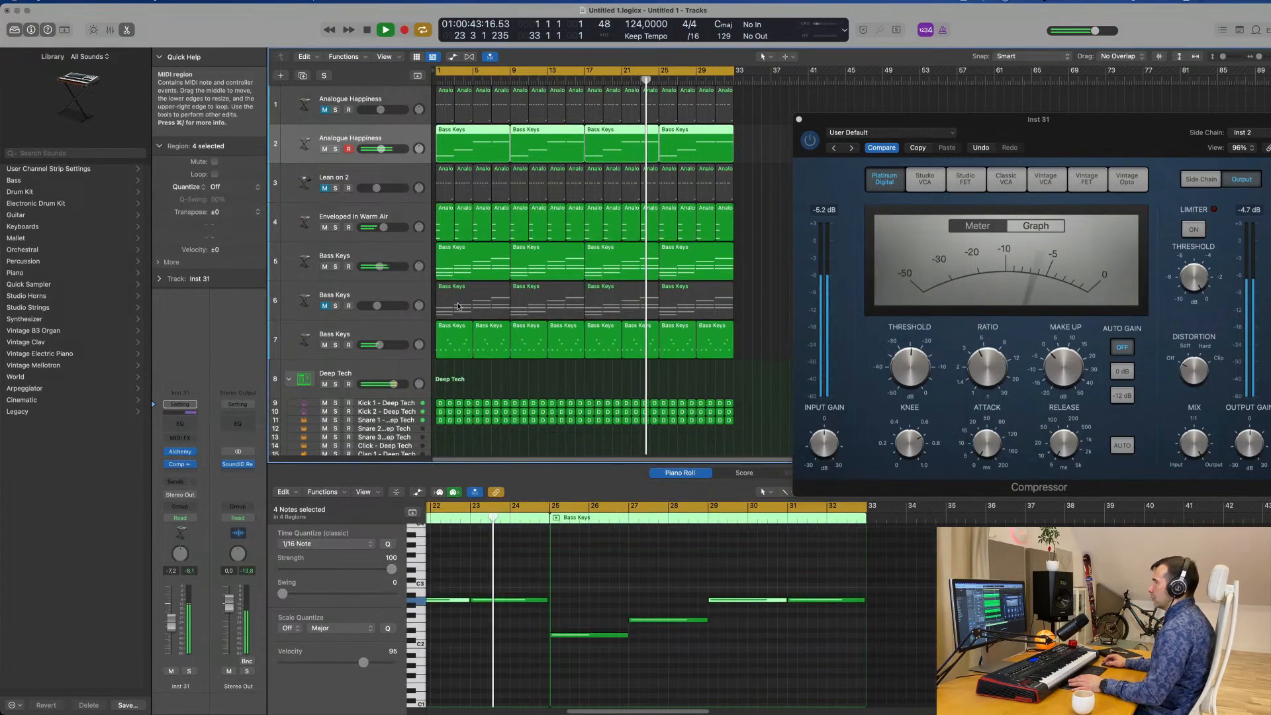
Briefly solo the Bass Keys chords on track 6 during playback and leave the track muted.
{"action": "left_click", "coordinate": [396, 334]}
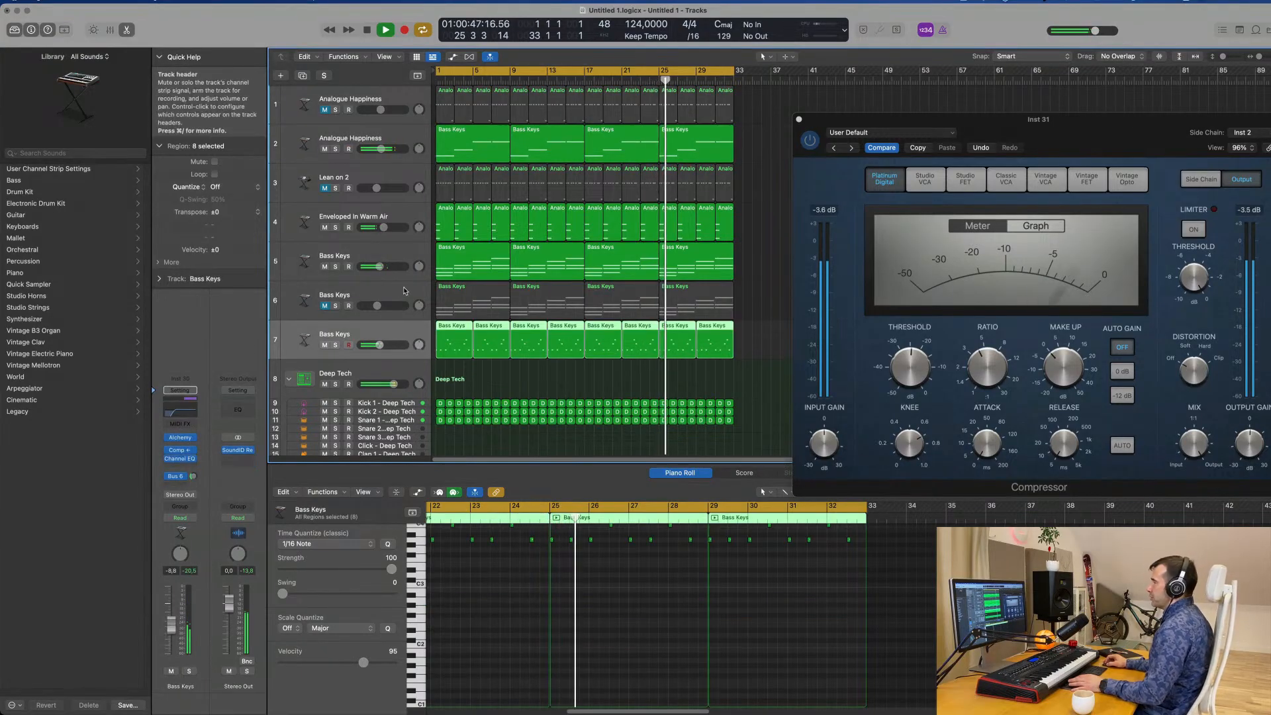
{"action": "left_click", "coordinate": [344, 303]}
{"action": "left_click", "coordinate": [336, 306]}
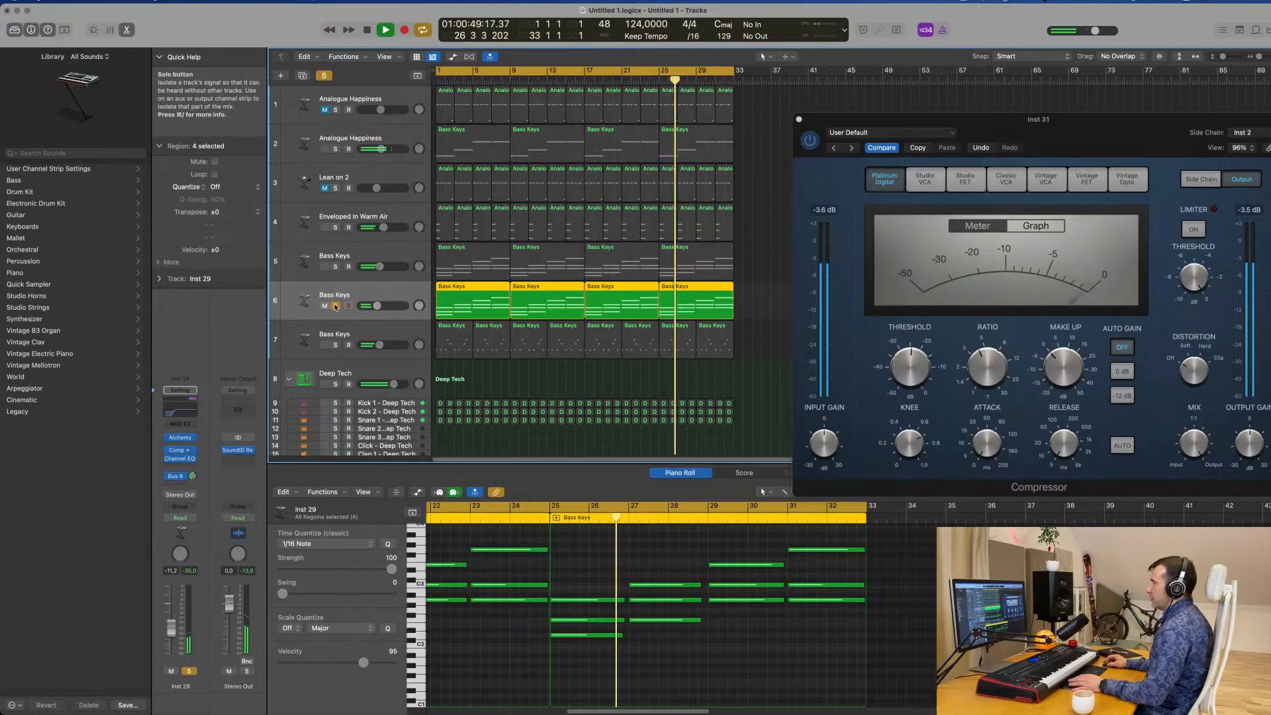
{"action": "left_click", "coordinate": [336, 306]}
{"action": "left_click", "coordinate": [325, 305]}
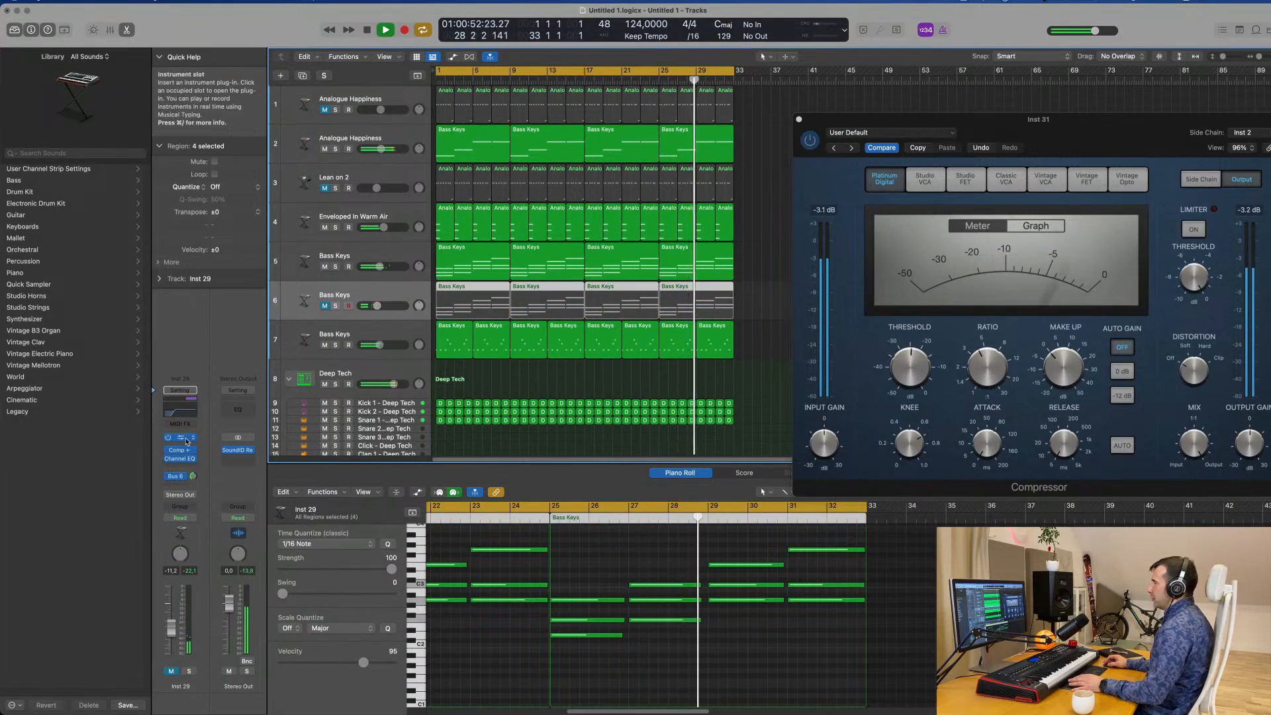
Unmute the Bass Keys chords on track 6, set their volume to -11.6 dB, and view and close their Alchemy instrument.
{"action": "left_click", "coordinate": [179, 439]}
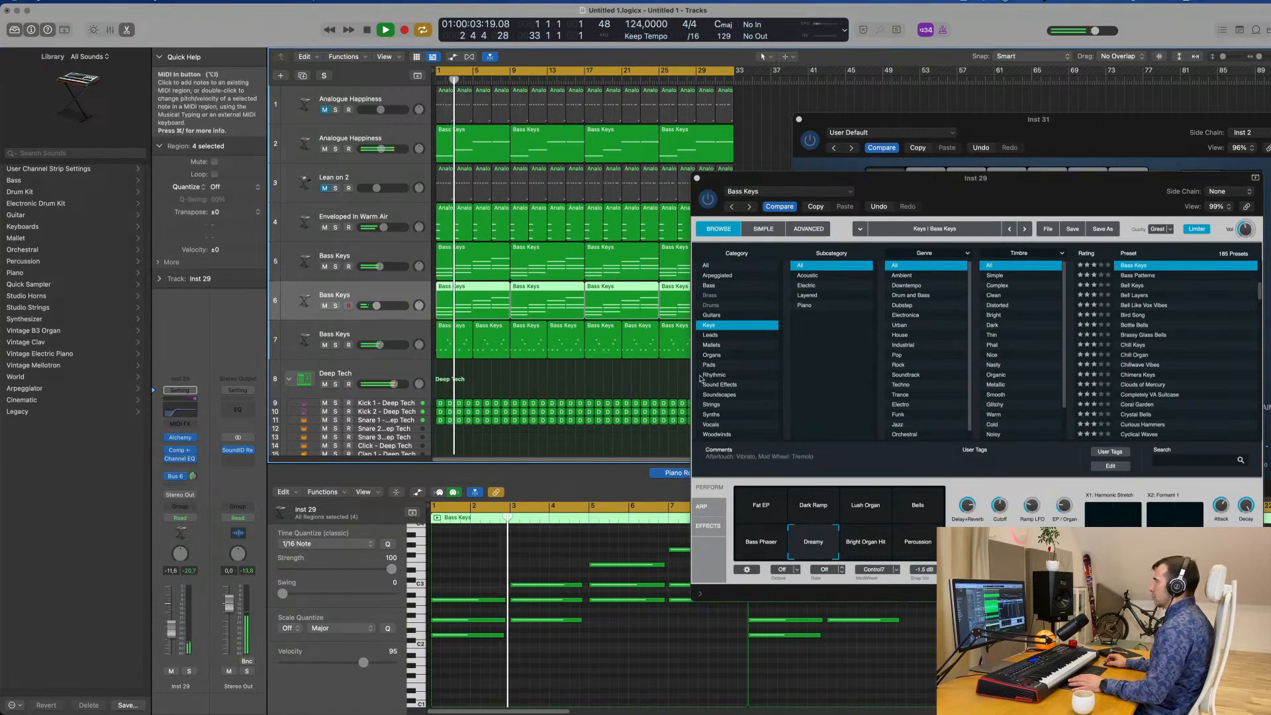
{"action": "left_click_drag", "start_coordinate": [927, 178], "coordinate": [734, 241]}
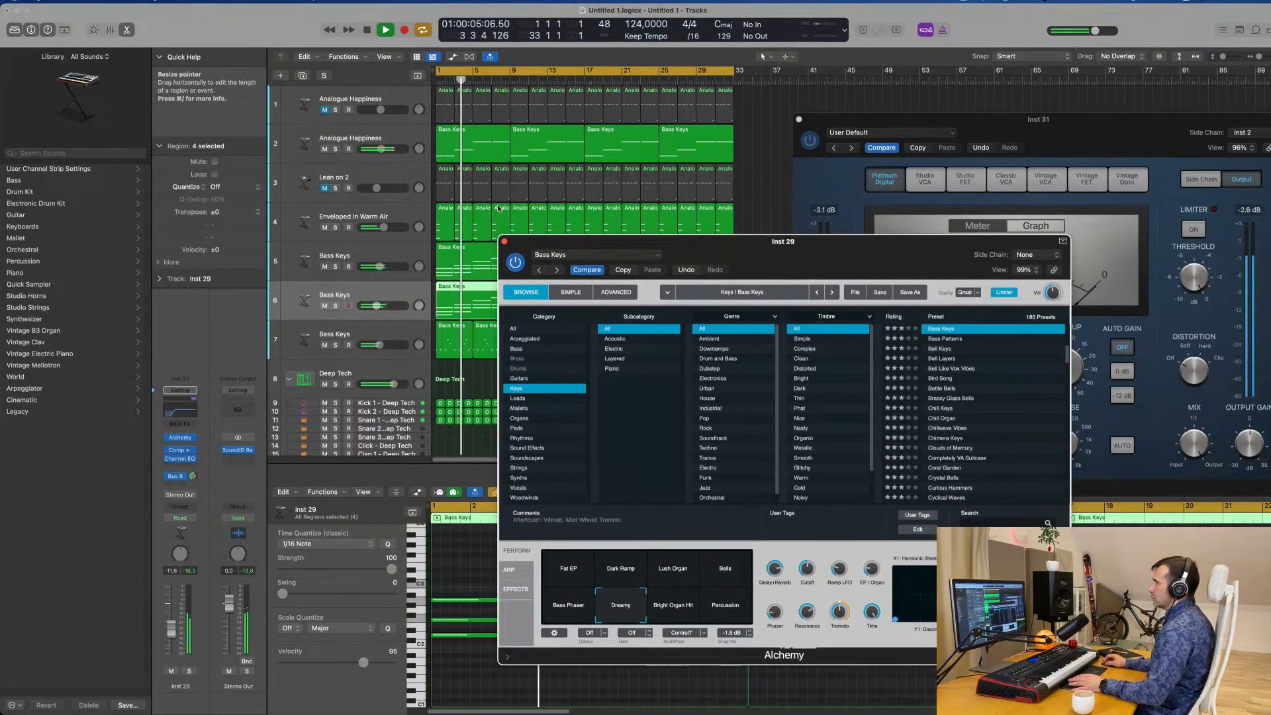
{"action": "left_click", "coordinate": [504, 241]}
{"action": "scroll", "coordinate": [509, 154], "scroll_direction": "down", "scroll_amount": 1}
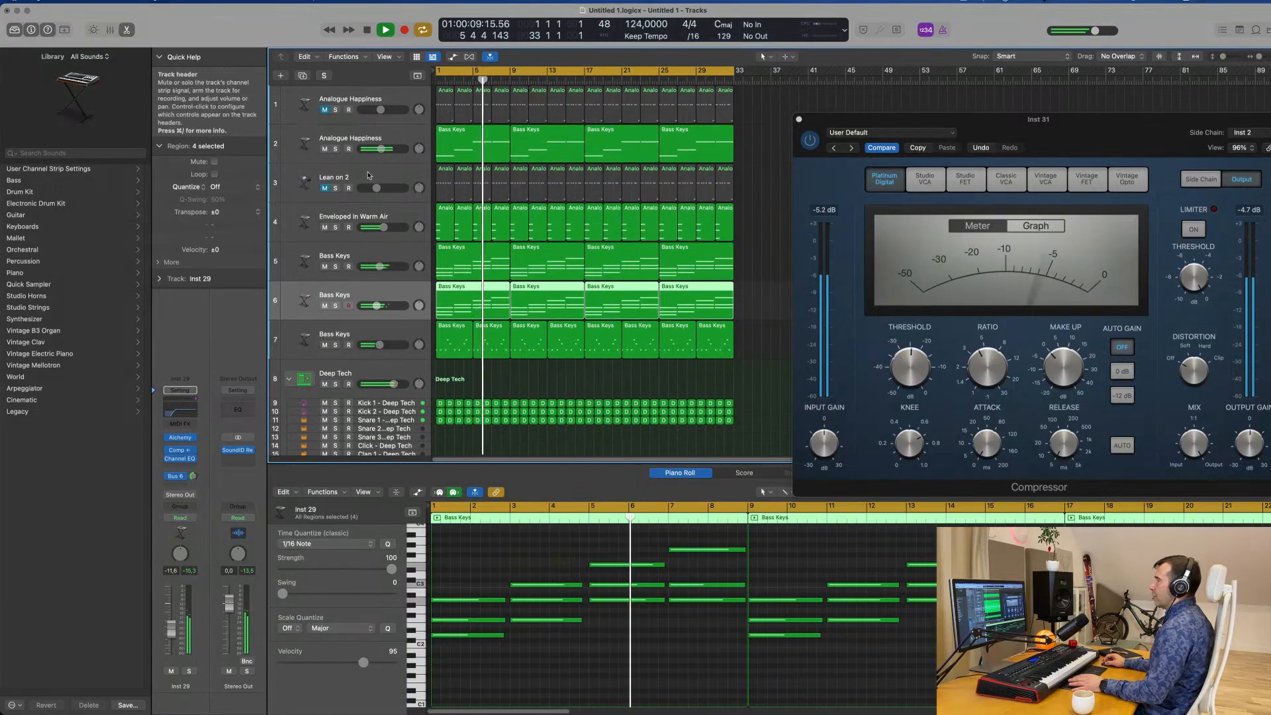
Stop playback, duplicate the Lean on 2 track and copy the first arpeggiated bass region onto the new track at bar 1.
{"action": "left_click", "coordinate": [344, 185]}
{"action": "key", "text": "space"}
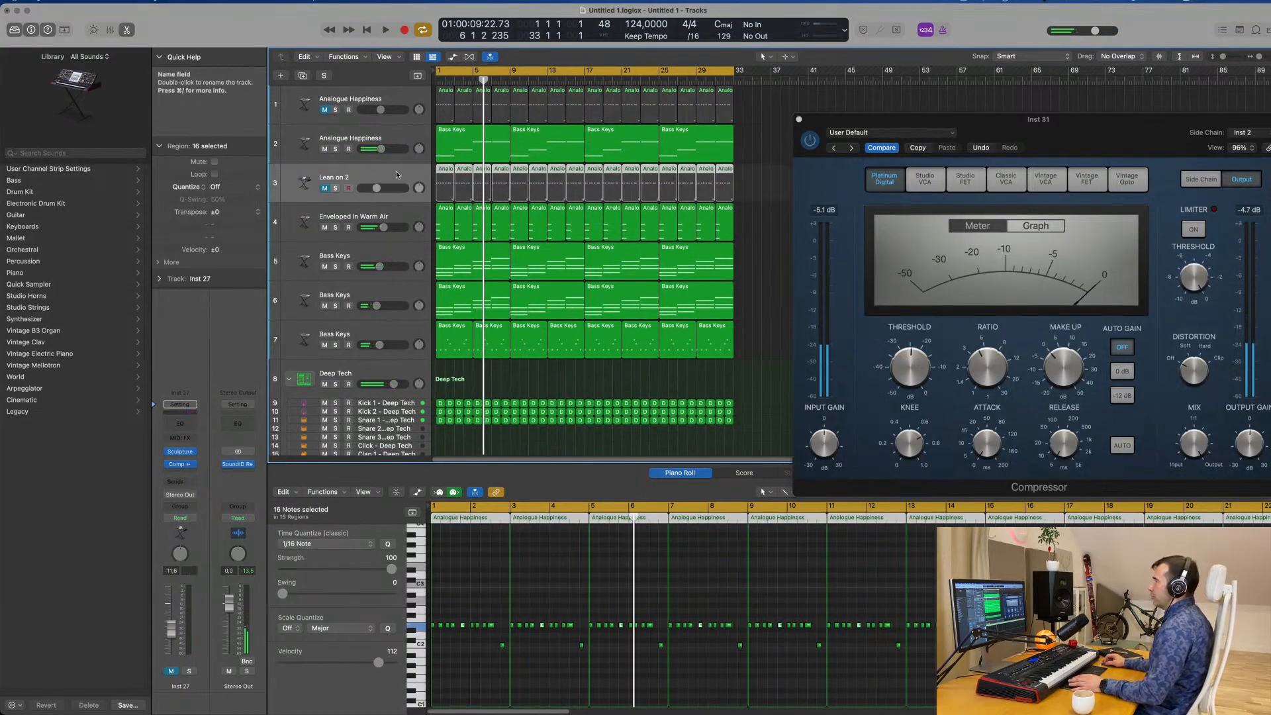
{"action": "key", "text": "super+d"}
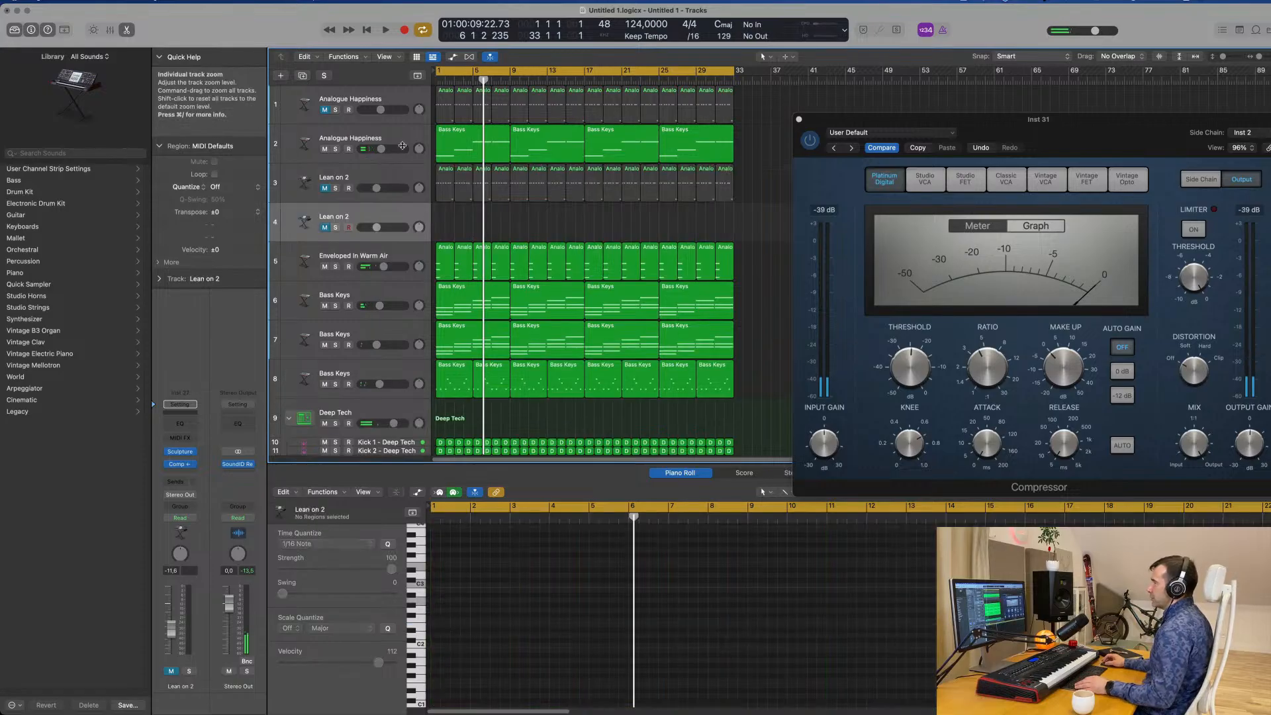
{"action": "left_click", "coordinate": [457, 145]}
{"action": "left_click_drag", "start_coordinate": [463, 145], "coordinate": [463, 212]}
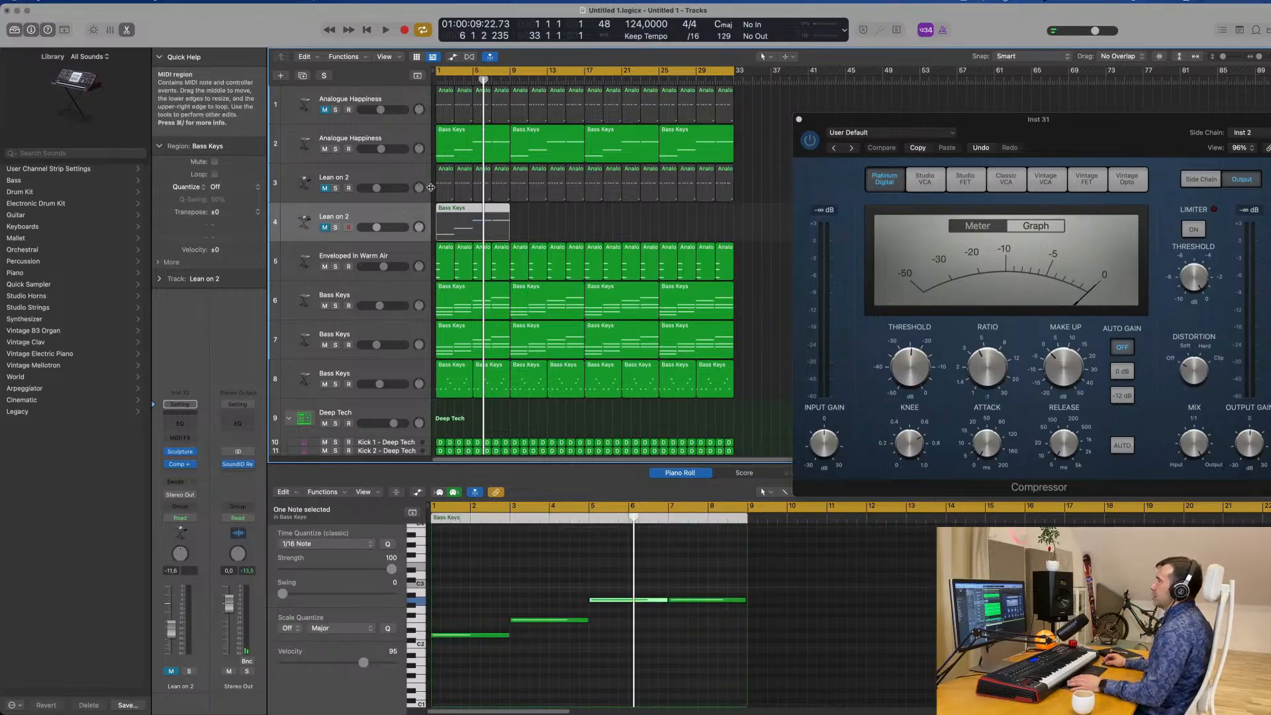
Unmute the duplicated Lean on 2 track, open its Sculpture instrument and replay the groove from the start.
{"action": "key", "text": "Return"}
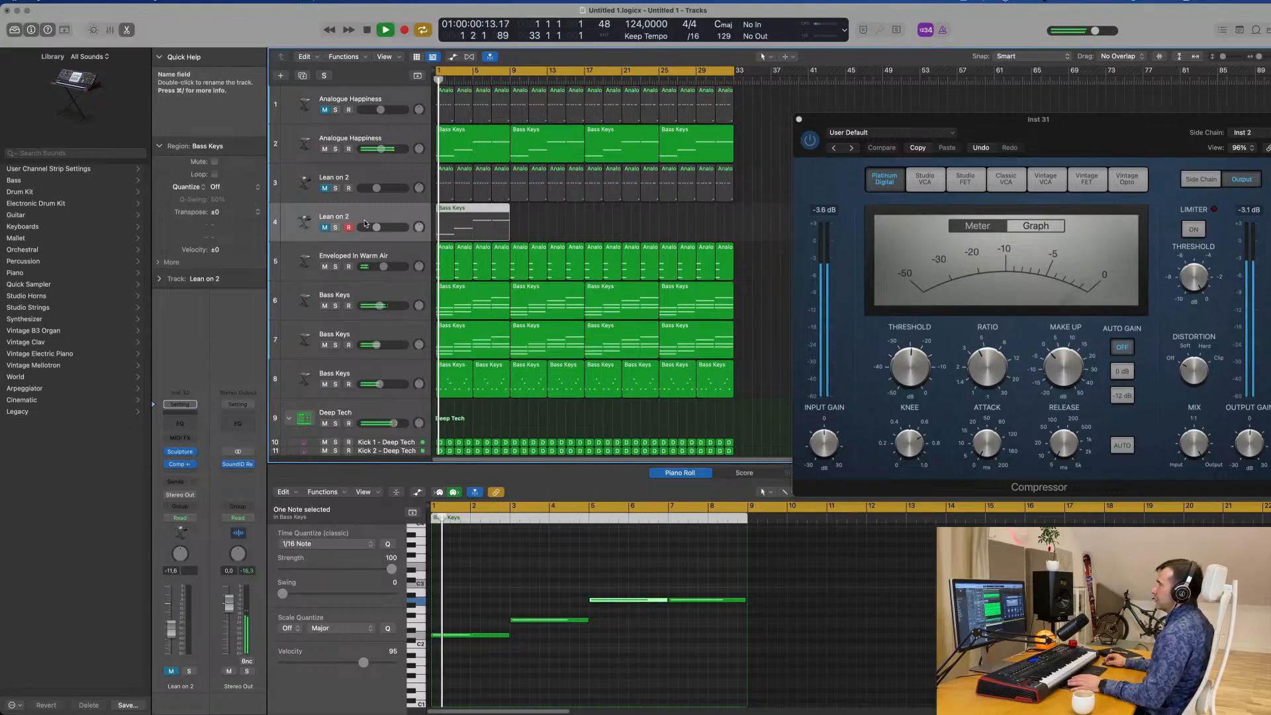
{"action": "key", "text": "space"}
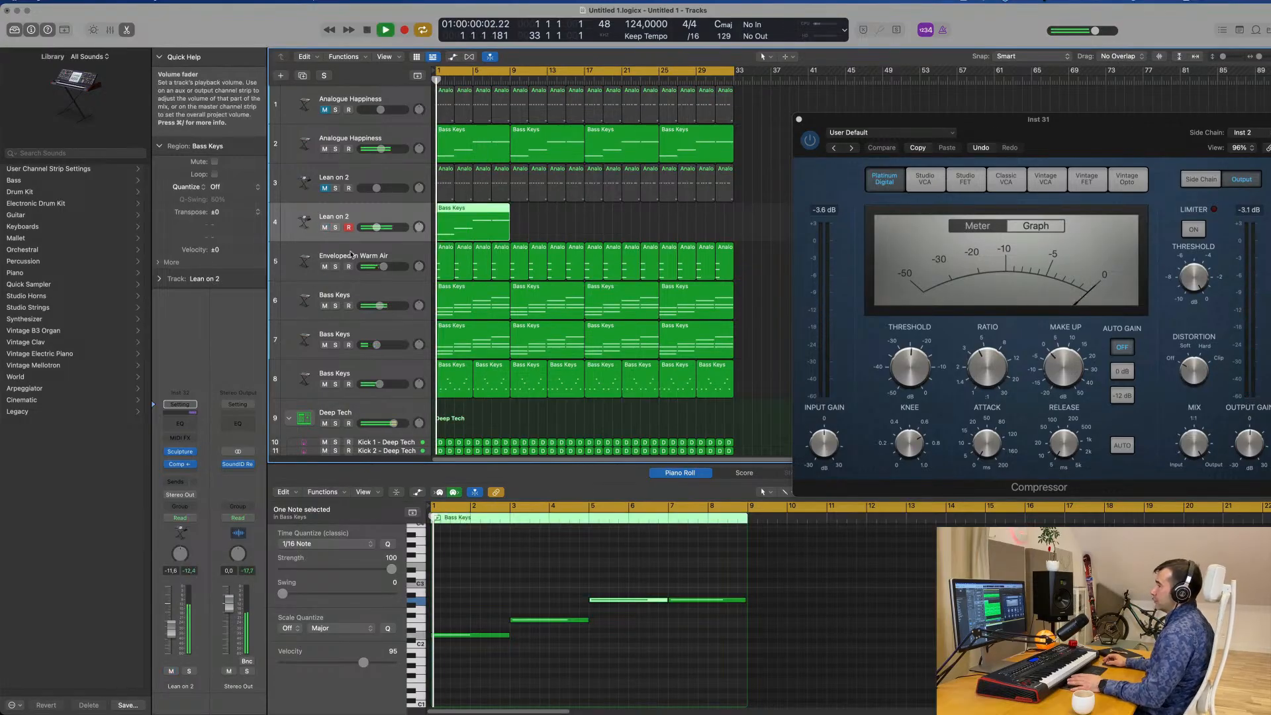
{"action": "left_click", "coordinate": [181, 454]}
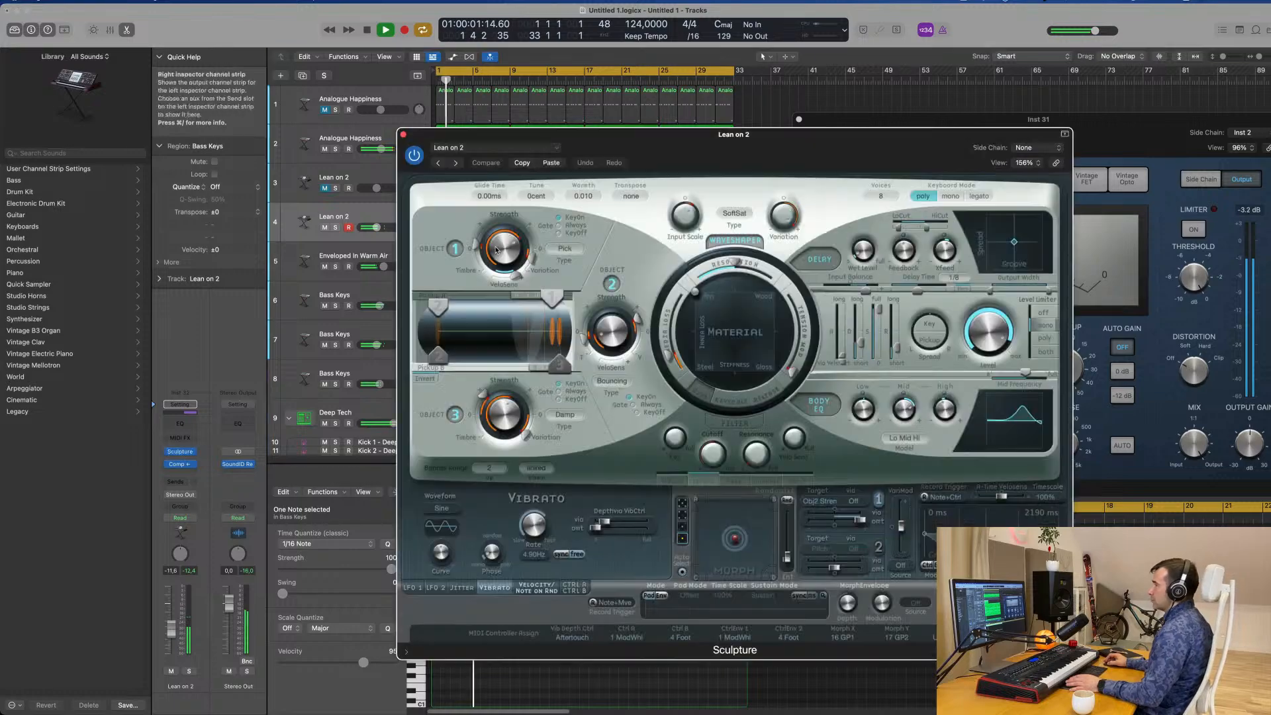
{"action": "mouse_move", "coordinate": [596, 136]}
{"action": "left_mouse_down"}
{"action": "mouse_move", "coordinate": [902, 134]}
{"action": "mouse_move", "coordinate": [706, 138]}
{"action": "mouse_move", "coordinate": [719, 130]}
{"action": "left_mouse_up"}
{"action": "key", "text": "space"}
{"action": "key", "text": "space"}
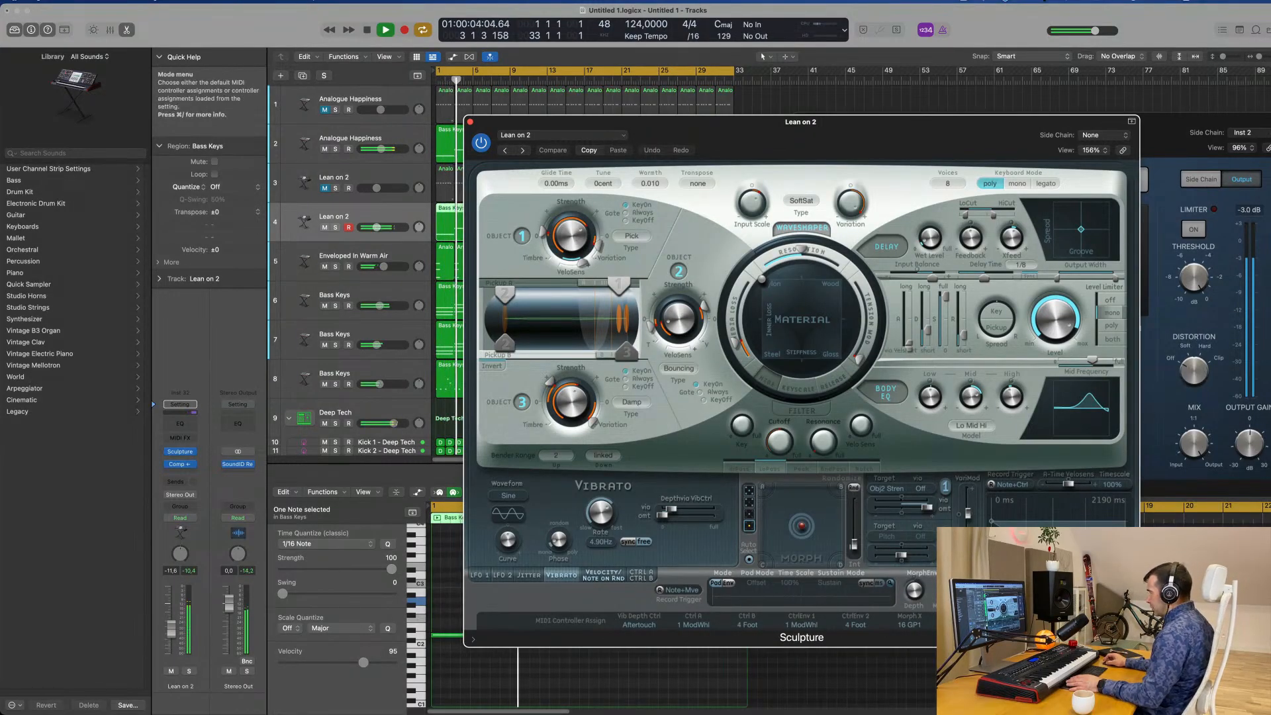
Insert the Arpeggiator MIDI effect on the duplicated Lean on 2 track, preview it, and close the Sculpture instrument.
{"action": "key", "text": "space"}
{"action": "left_click", "coordinate": [186, 439]}
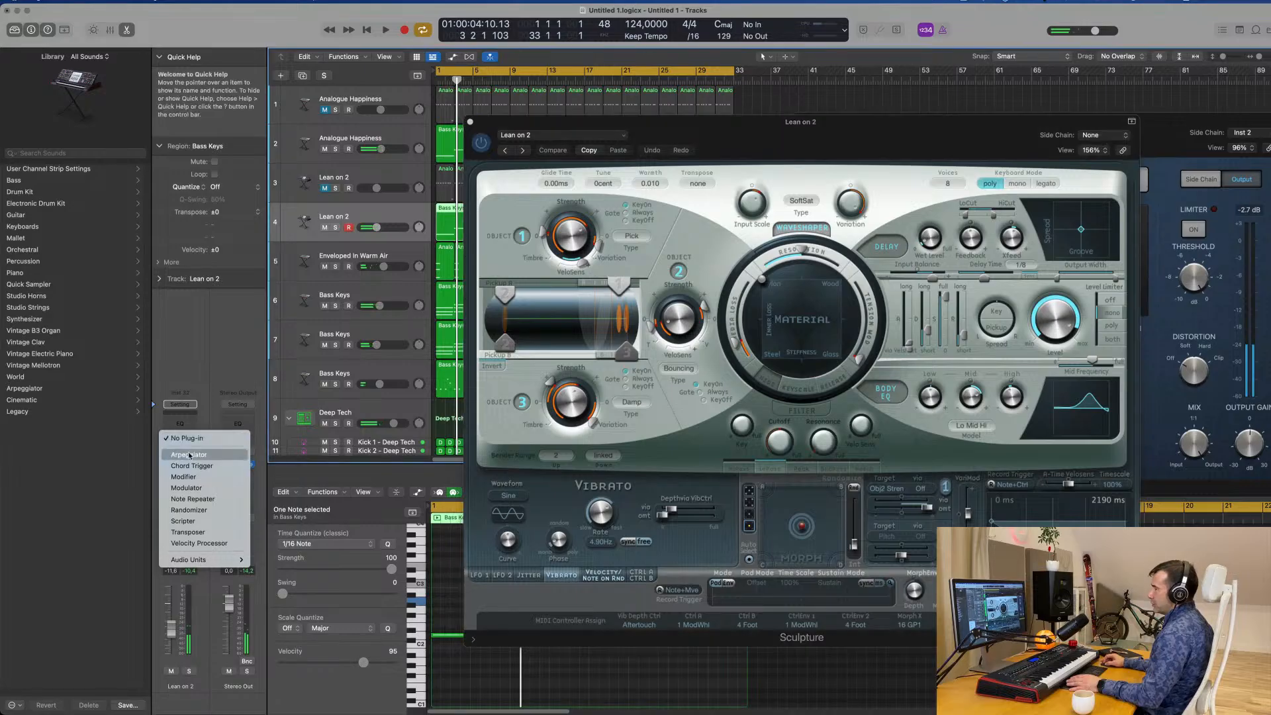
{"action": "left_click", "coordinate": [189, 454]}
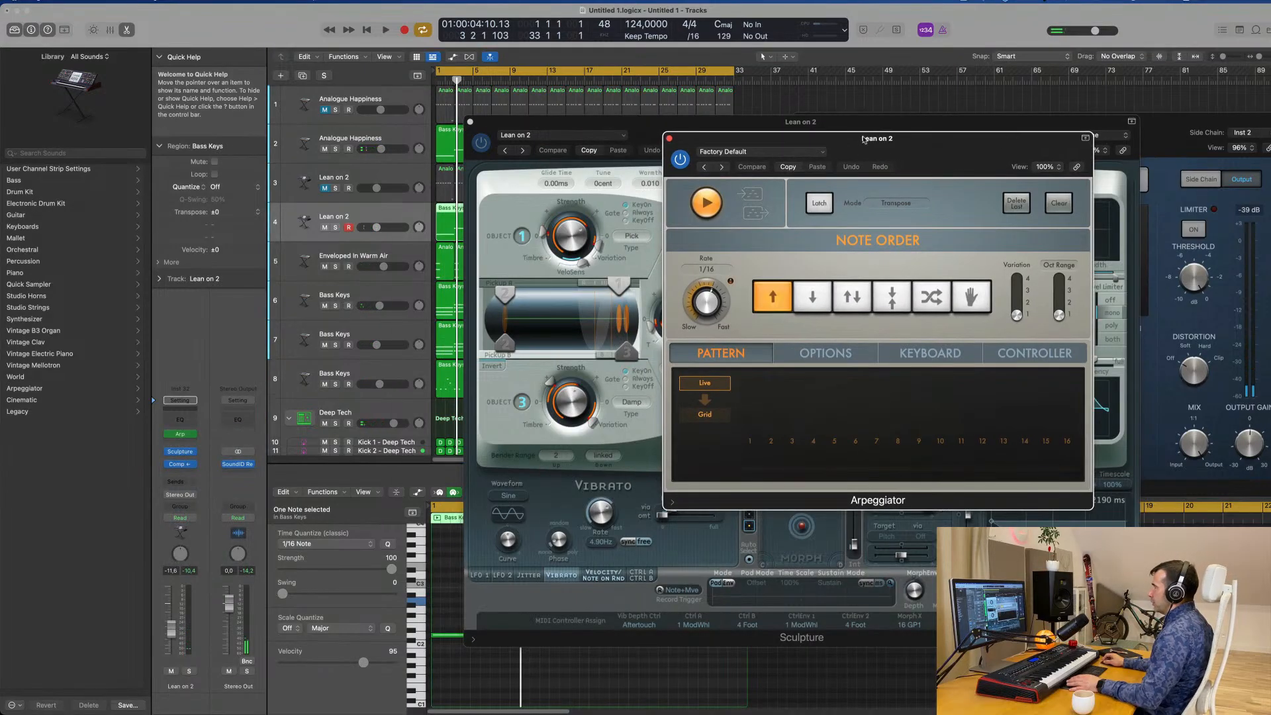
{"action": "left_click_drag", "start_coordinate": [846, 144], "coordinate": [1068, 124]}
{"action": "left_click_drag", "start_coordinate": [730, 139], "coordinate": [514, 315]}
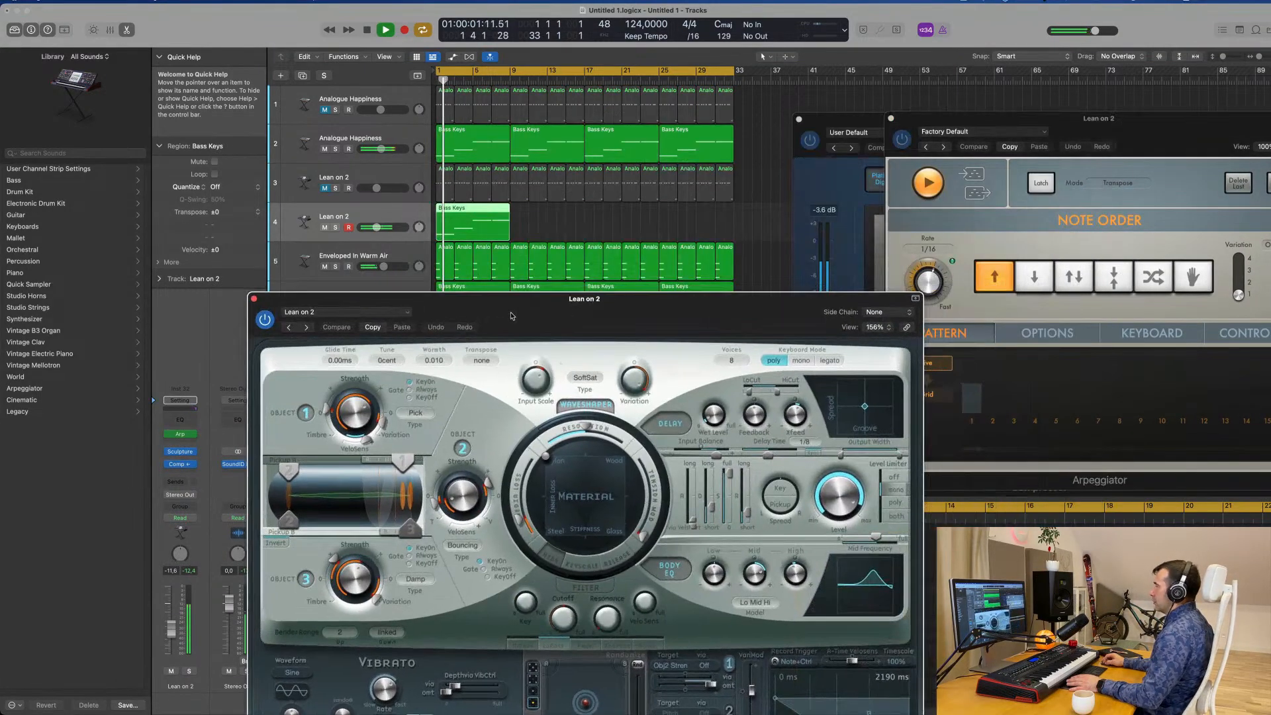
{"action": "key", "text": "space"}
{"action": "left_click", "coordinate": [255, 296]}
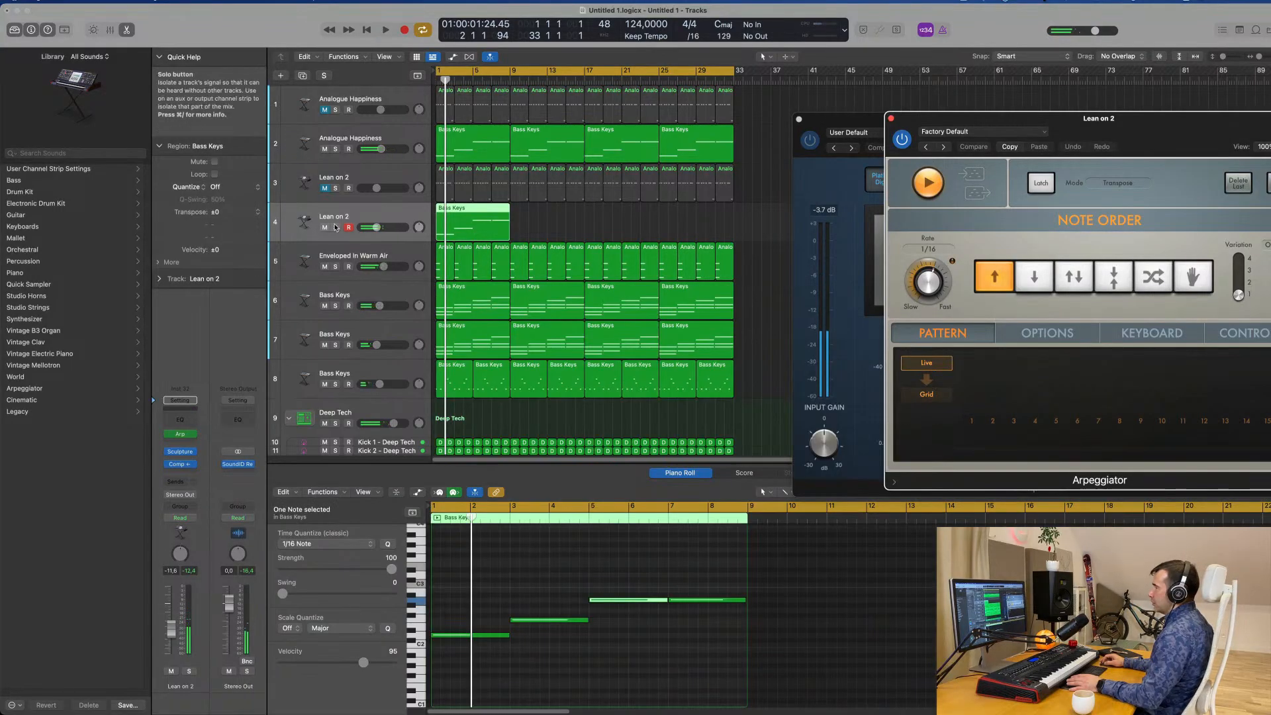
Audition the arpeggiated Lean on 2 duplicate on track 4 alternately in solo and within the full groove.
{"action": "left_click", "coordinate": [335, 227]}
{"action": "key", "text": "space"}
{"action": "left_click_drag", "start_coordinate": [1118, 131], "coordinate": [874, 66]}
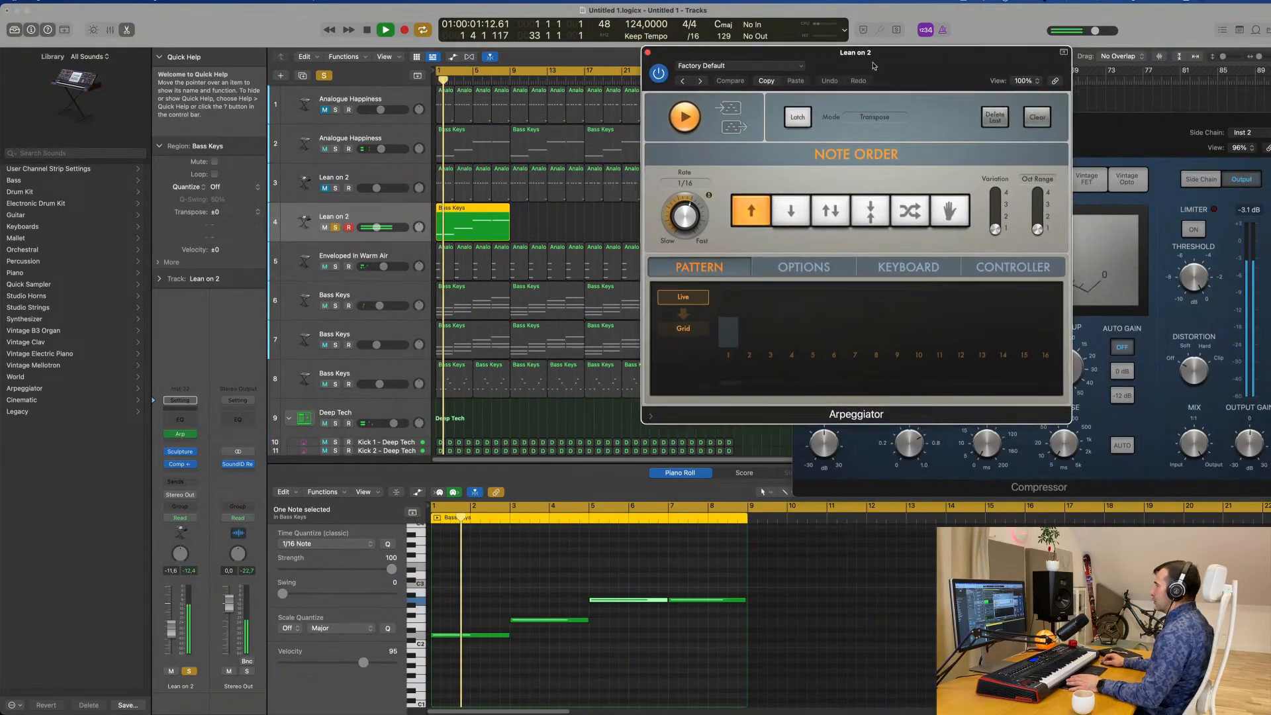
{"action": "left_click", "coordinate": [335, 227]}
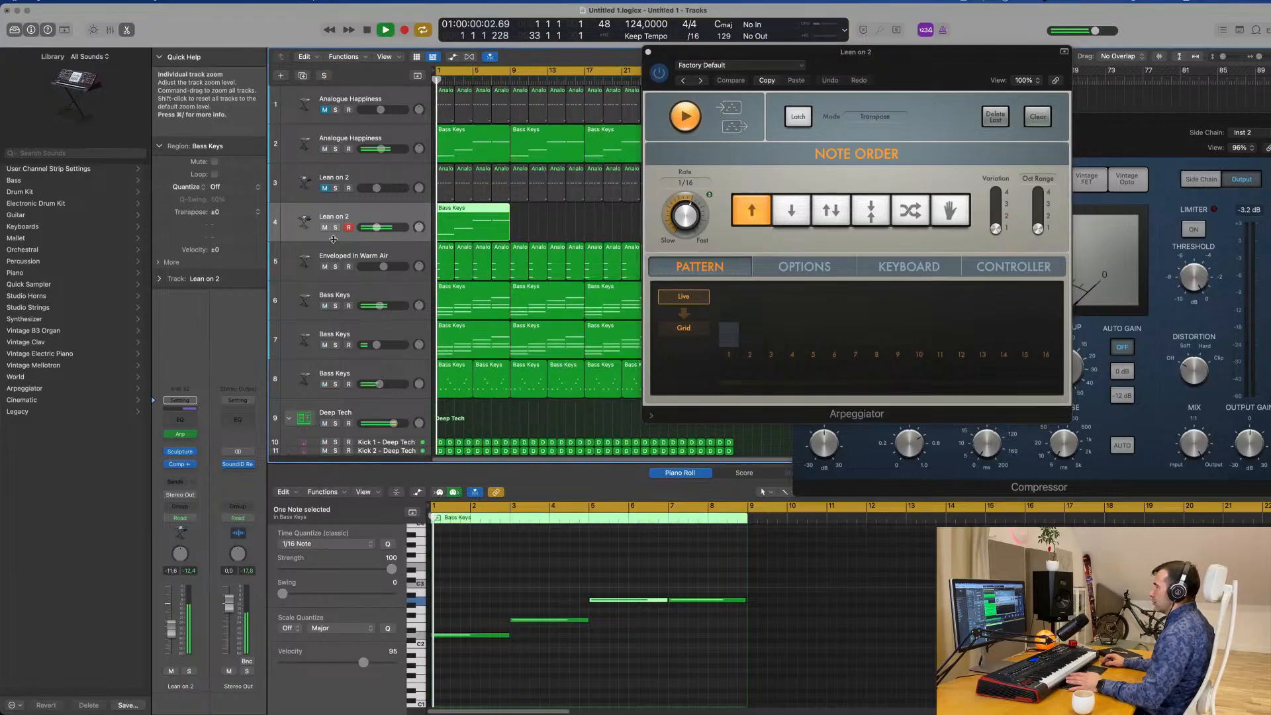
{"action": "left_click_drag", "start_coordinate": [858, 87], "coordinate": [1074, 112]}
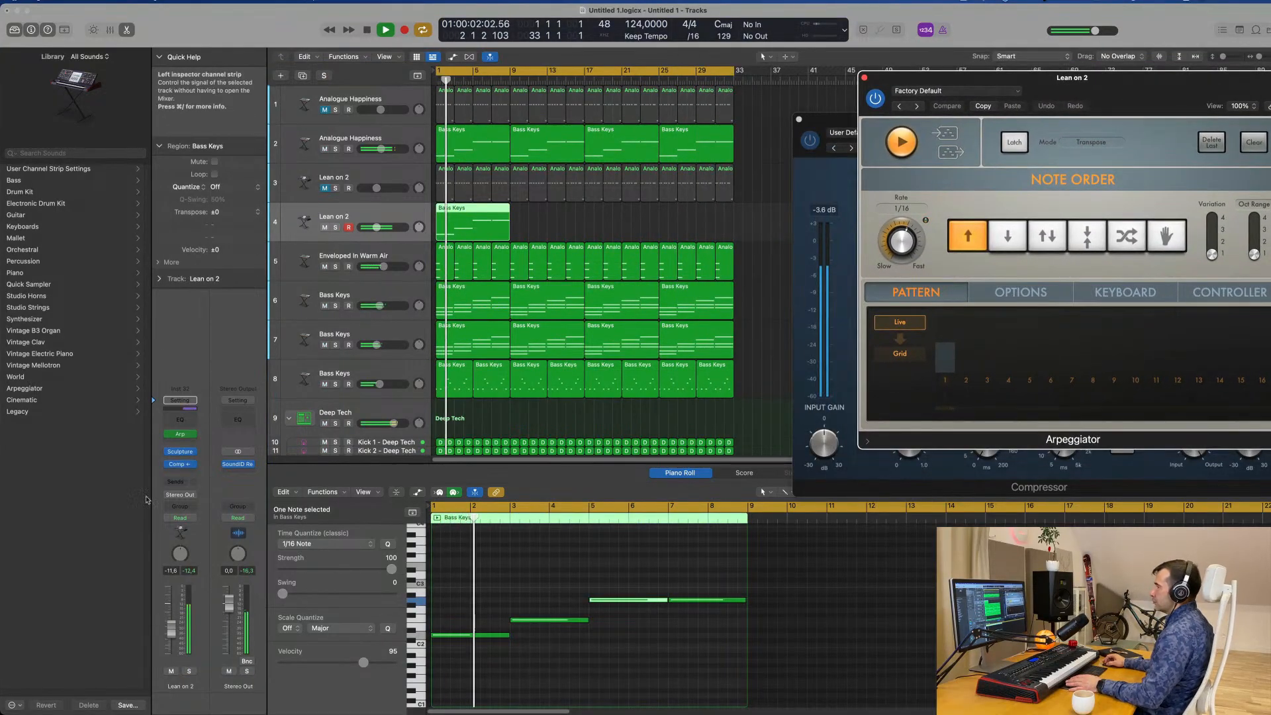
{"action": "left_click", "coordinate": [189, 671]}
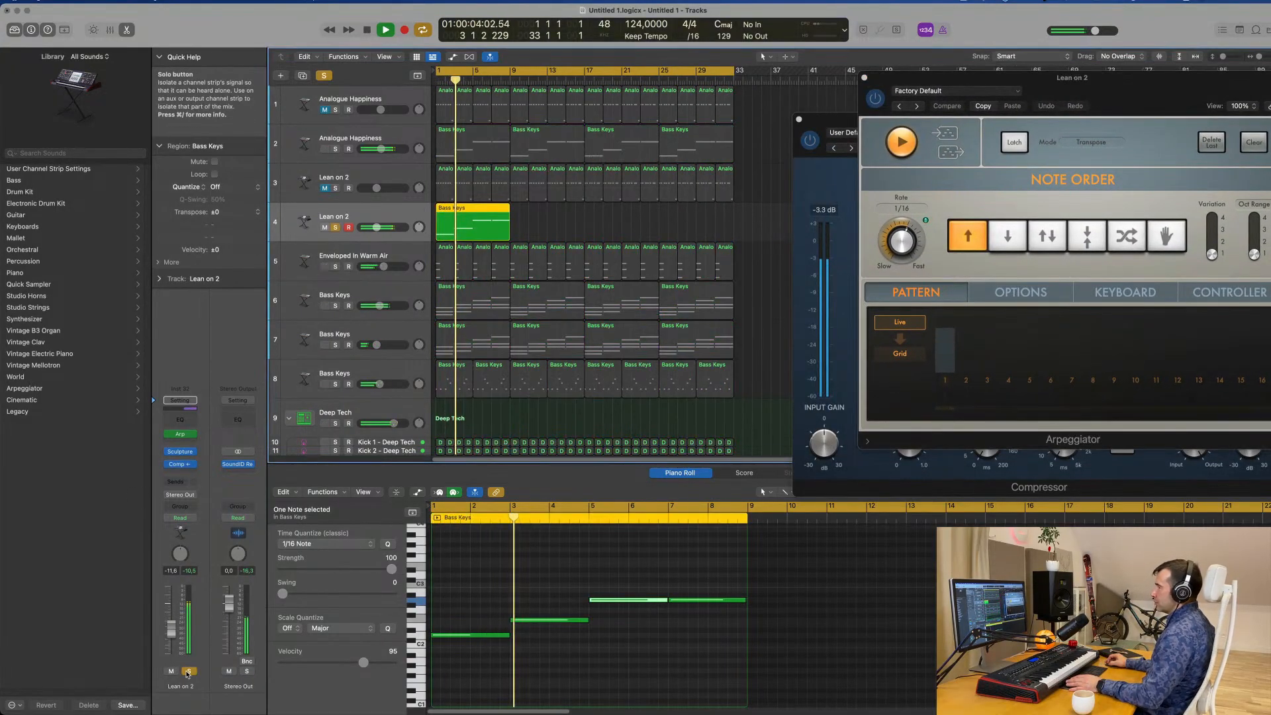
{"action": "left_click", "coordinate": [188, 672]}
Add a Channel EQ to the track 4 Lean on 2 with a low cut at 366 Hz, 24 dB/Oct and Q 0.64.
{"action": "left_click", "coordinate": [186, 420]}
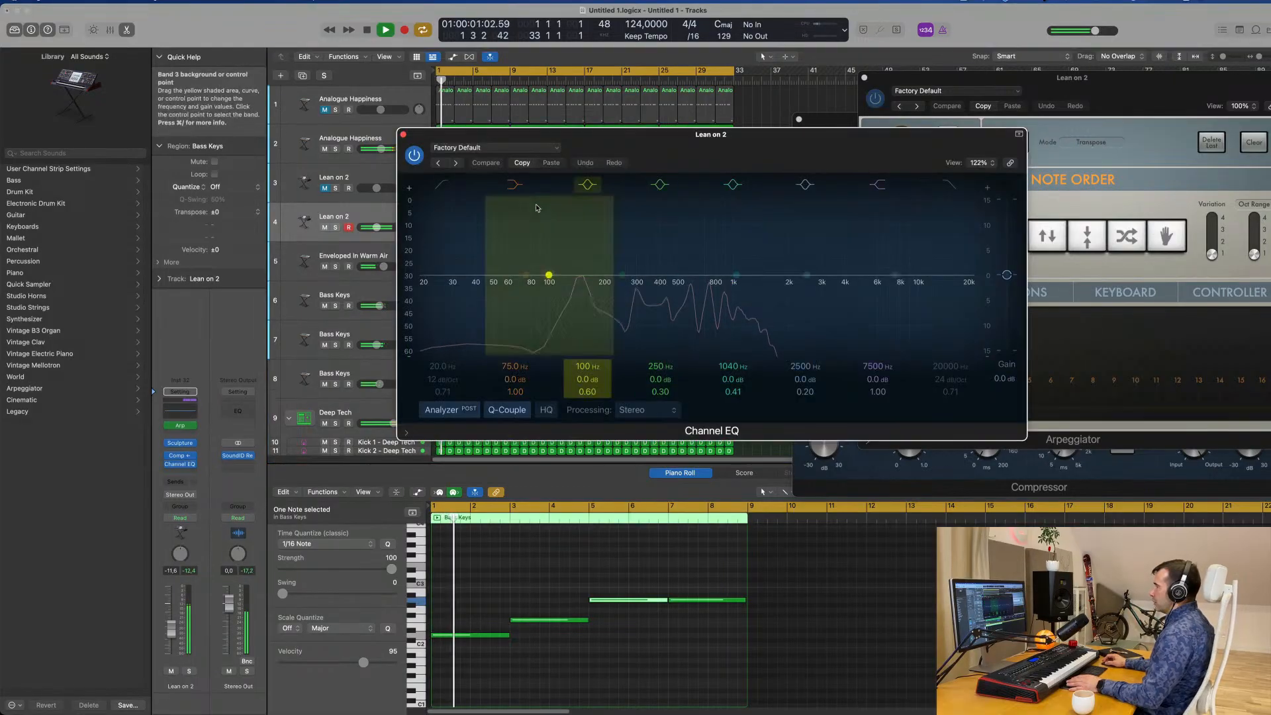
{"action": "left_click", "coordinate": [442, 185]}
{"action": "left_click_drag", "start_coordinate": [455, 306], "coordinate": [508, 337]}
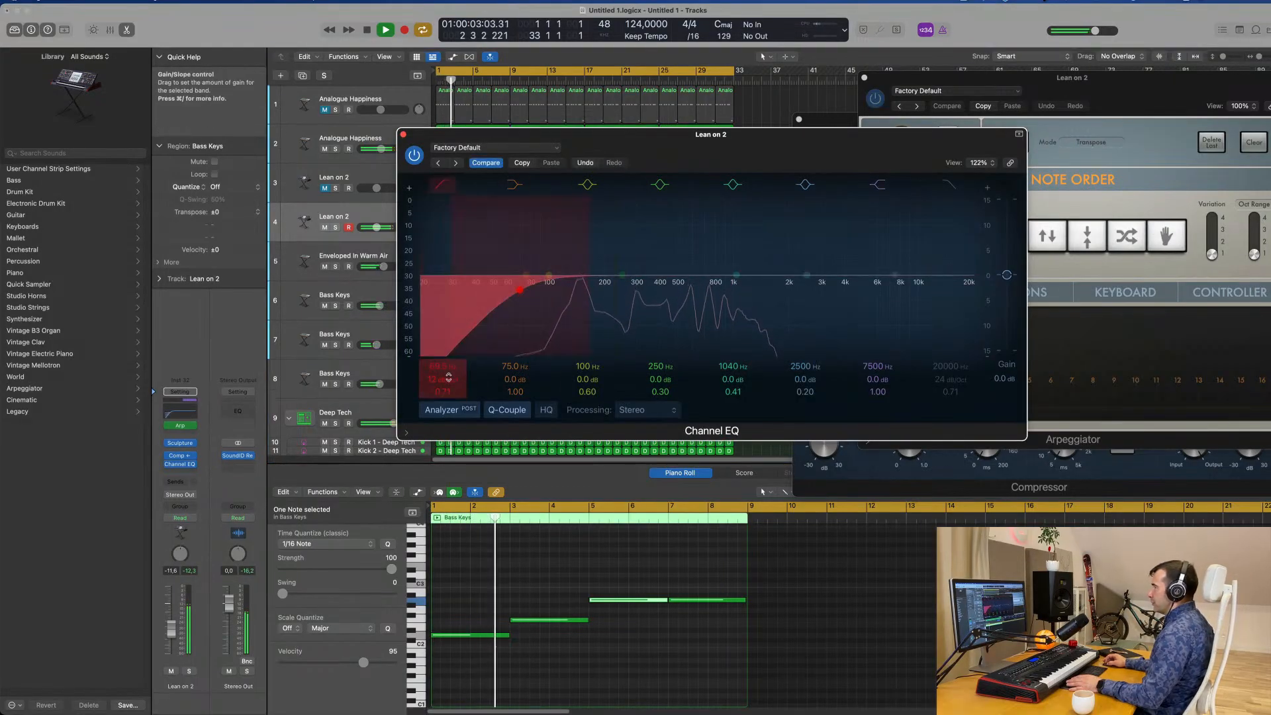
{"action": "left_click_drag", "start_coordinate": [447, 379], "coordinate": [447, 373]}
{"action": "left_click_drag", "start_coordinate": [519, 291], "coordinate": [621, 286]}
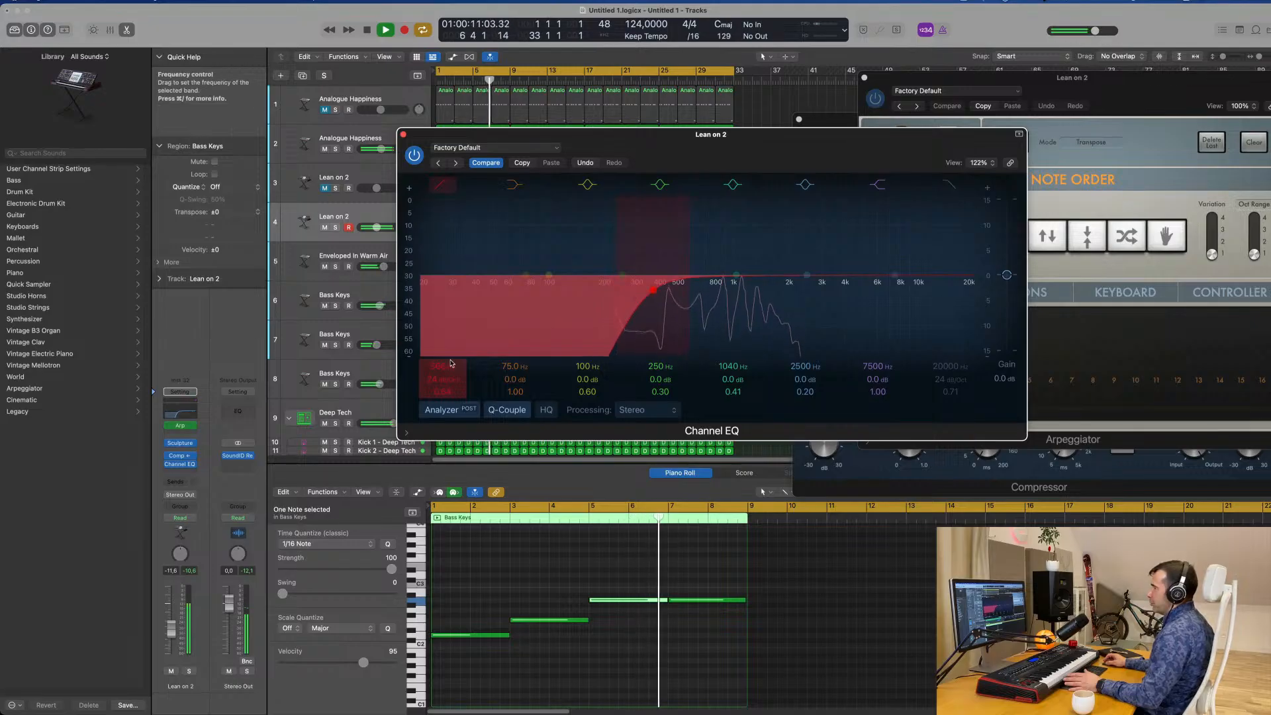
Restart the groove, set the track 4 Lean on 2 volume to -12.6 dB, and add a send to Bus 5.
{"action": "key", "text": "Return"}
{"action": "left_click_drag", "start_coordinate": [174, 634], "coordinate": [174, 631]}
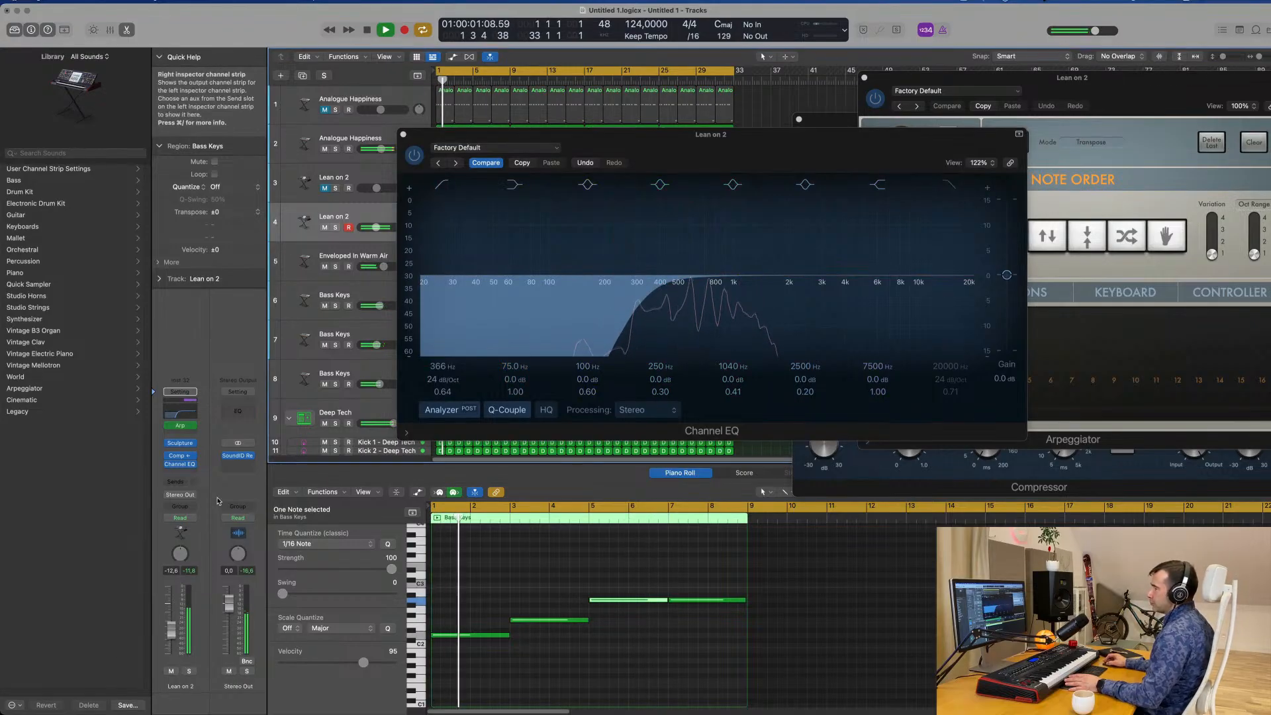
{"action": "left_click", "coordinate": [177, 487]}
{"action": "mouse_move", "coordinate": [180, 498]}
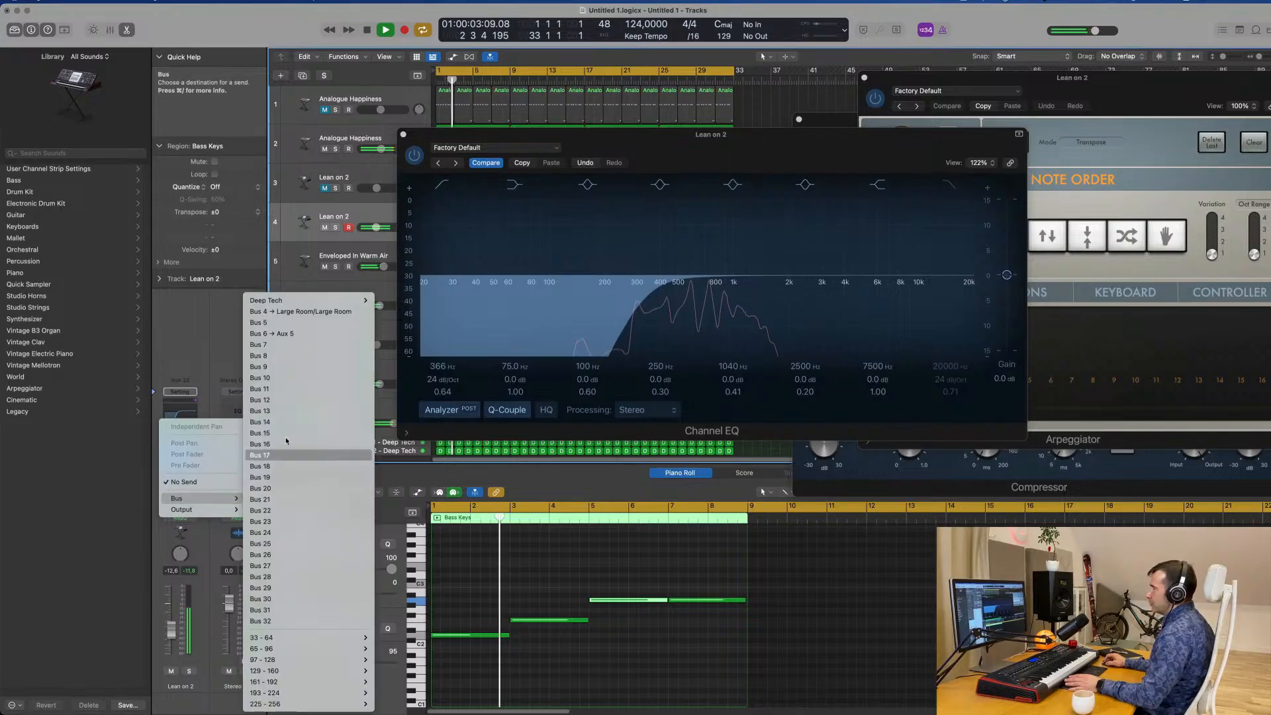
{"action": "left_click", "coordinate": [257, 368]}
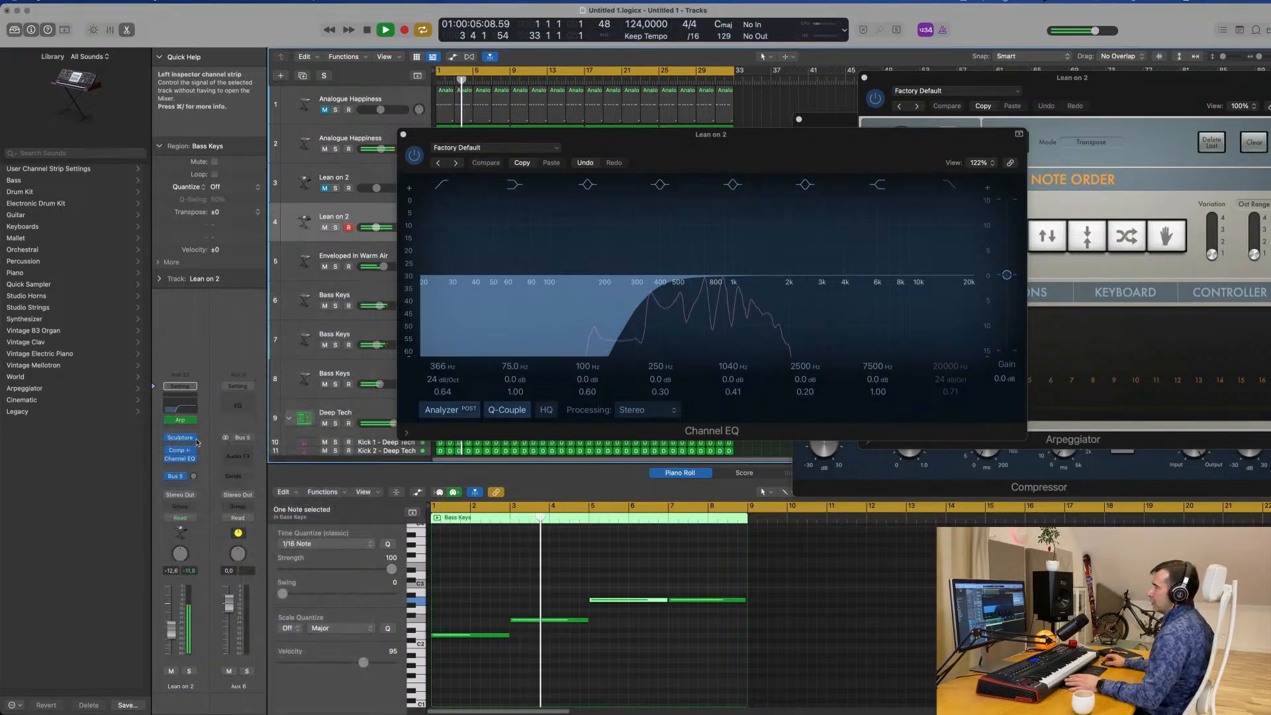
Insert a Stereo Delay on the Aux 6 return and raise the Lean on 2 send level to -10.0 dB.
{"action": "left_click", "coordinate": [242, 451]}
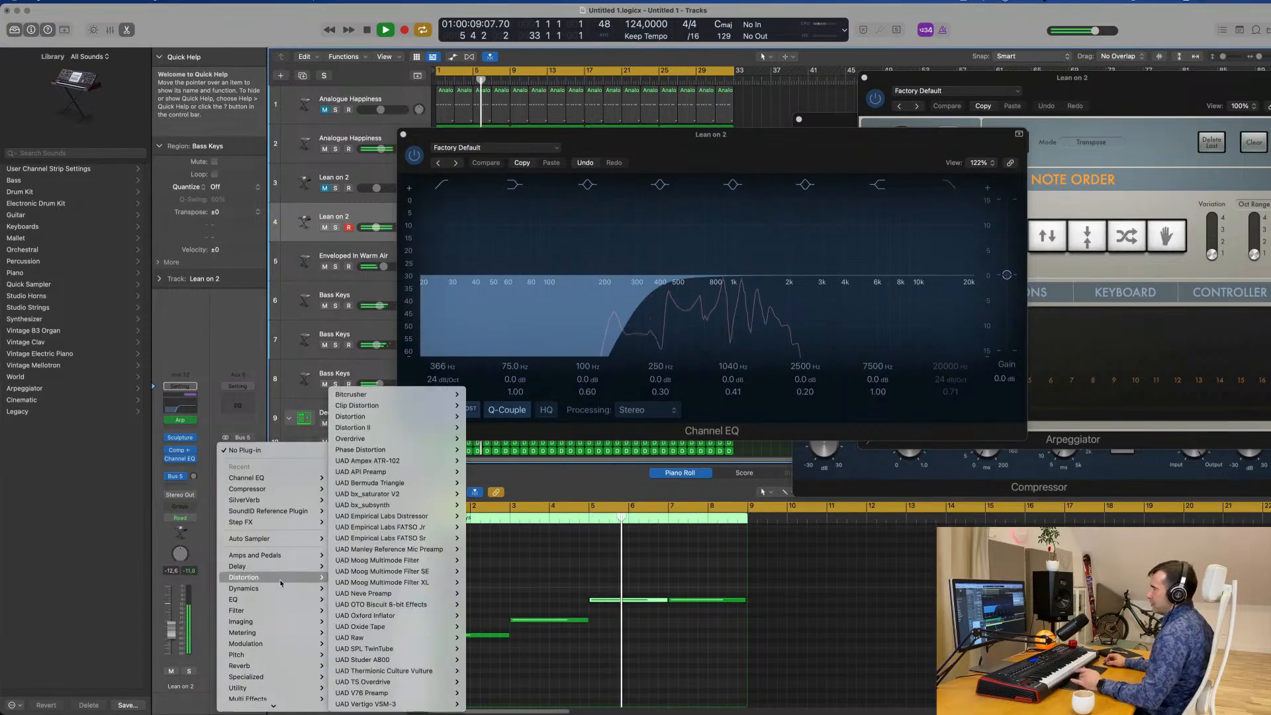
{"action": "mouse_move", "coordinate": [287, 562]}
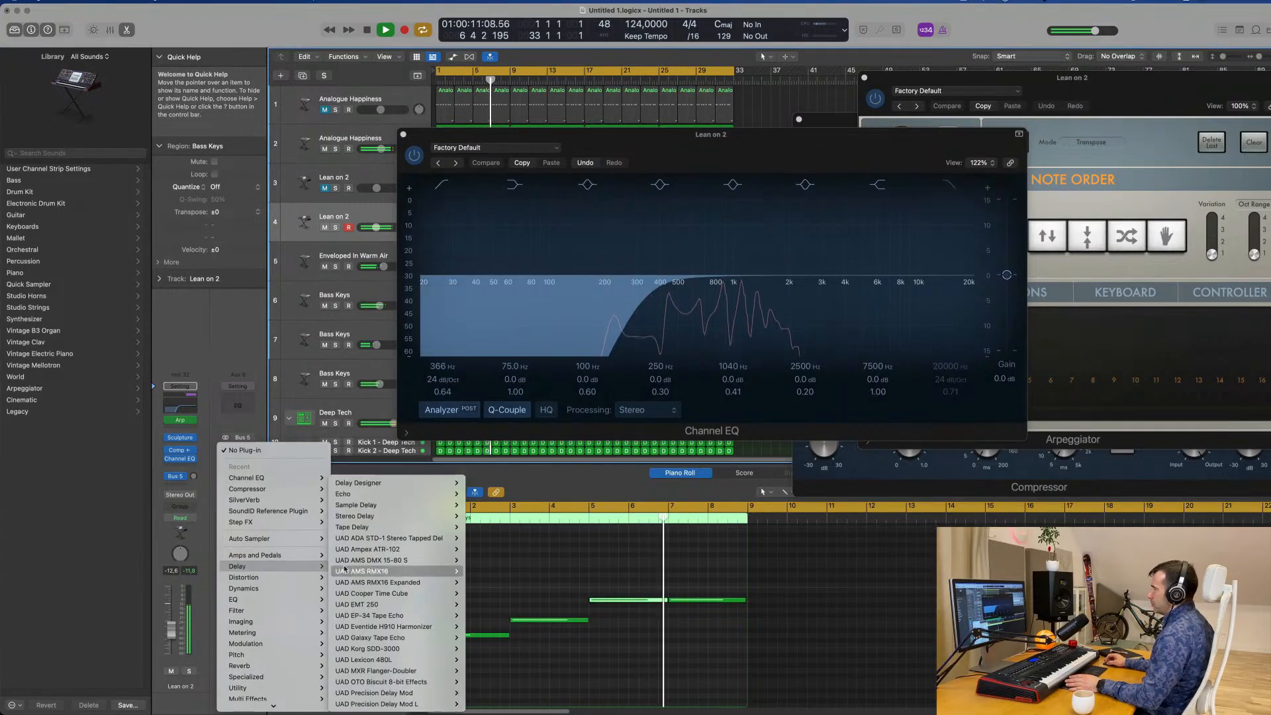
{"action": "mouse_move", "coordinate": [384, 514]}
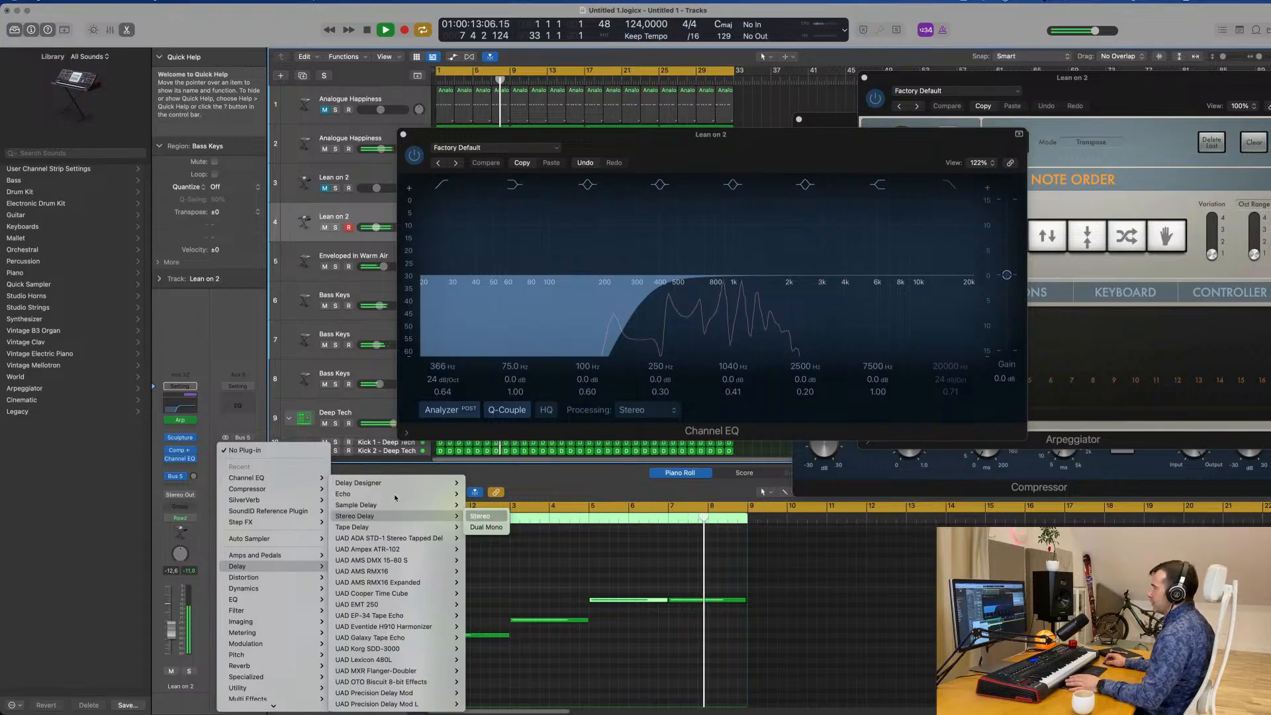
{"action": "left_click", "coordinate": [474, 515]}
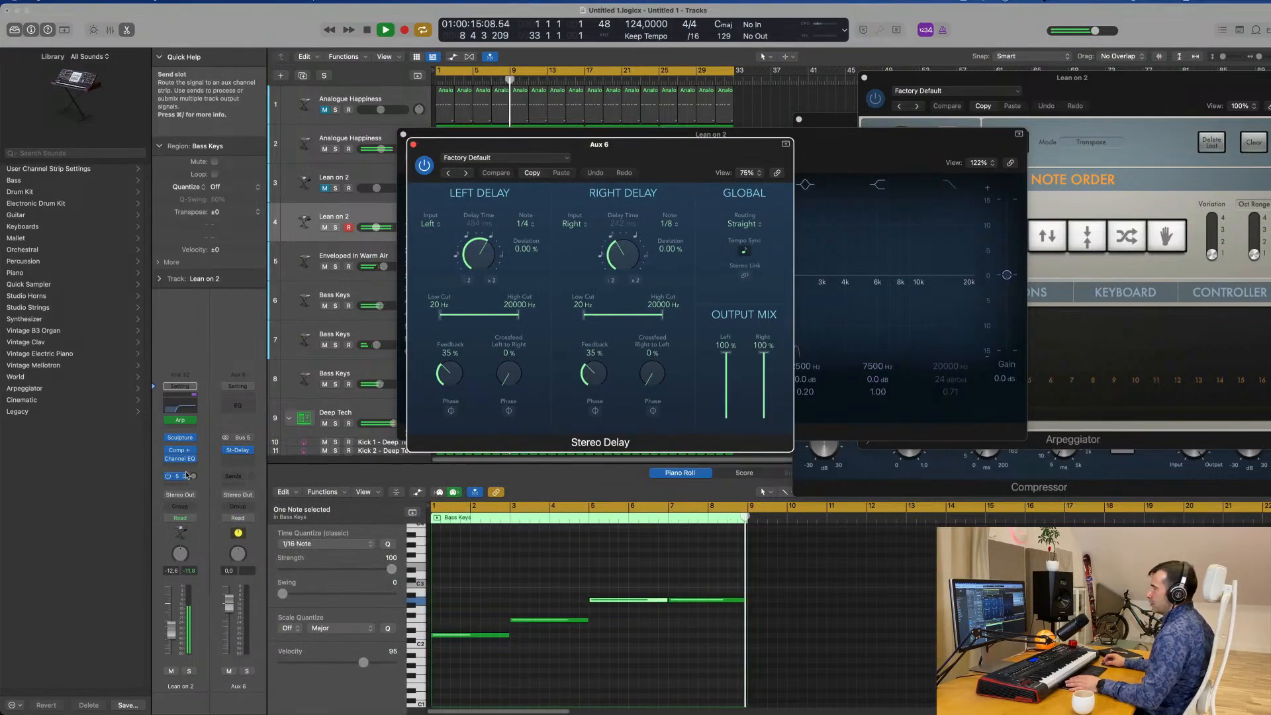
{"action": "left_click_drag", "start_coordinate": [194, 477], "coordinate": [193, 452]}
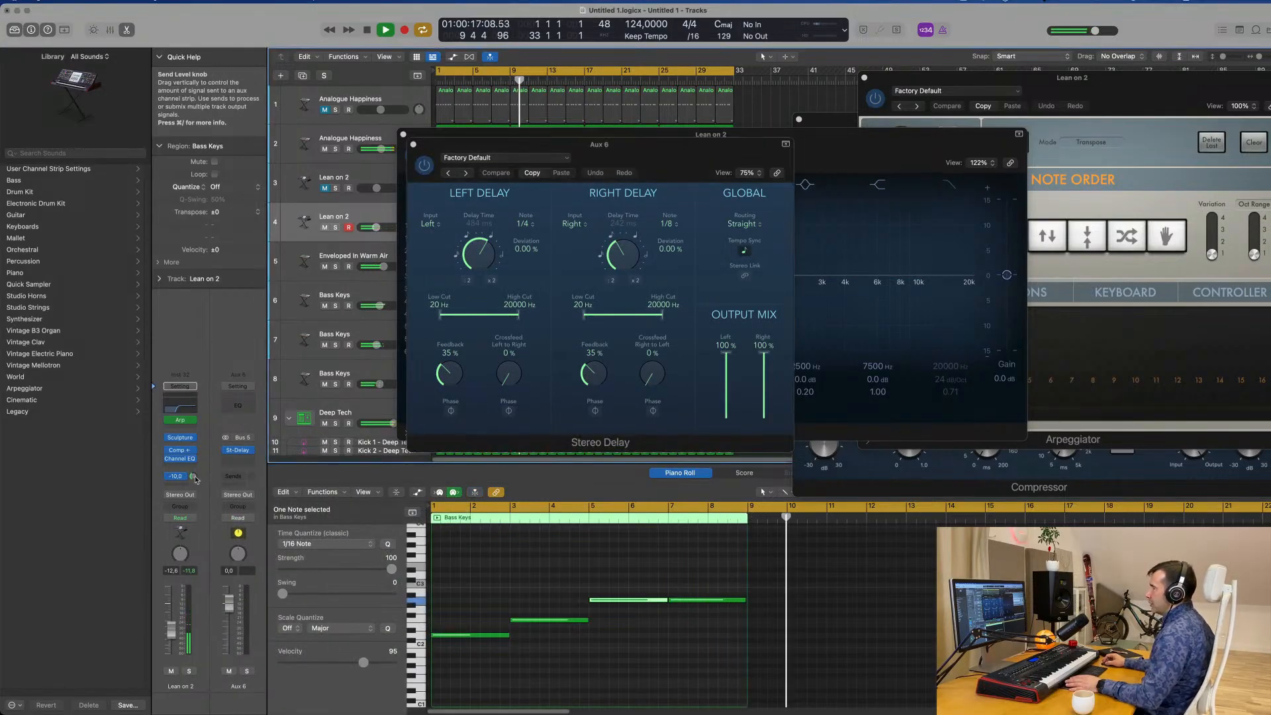
Close the Lean on 2 Channel EQ, bring up the Stereo Delay, and solo track 4 during playback.
{"action": "left_click", "coordinate": [179, 458]}
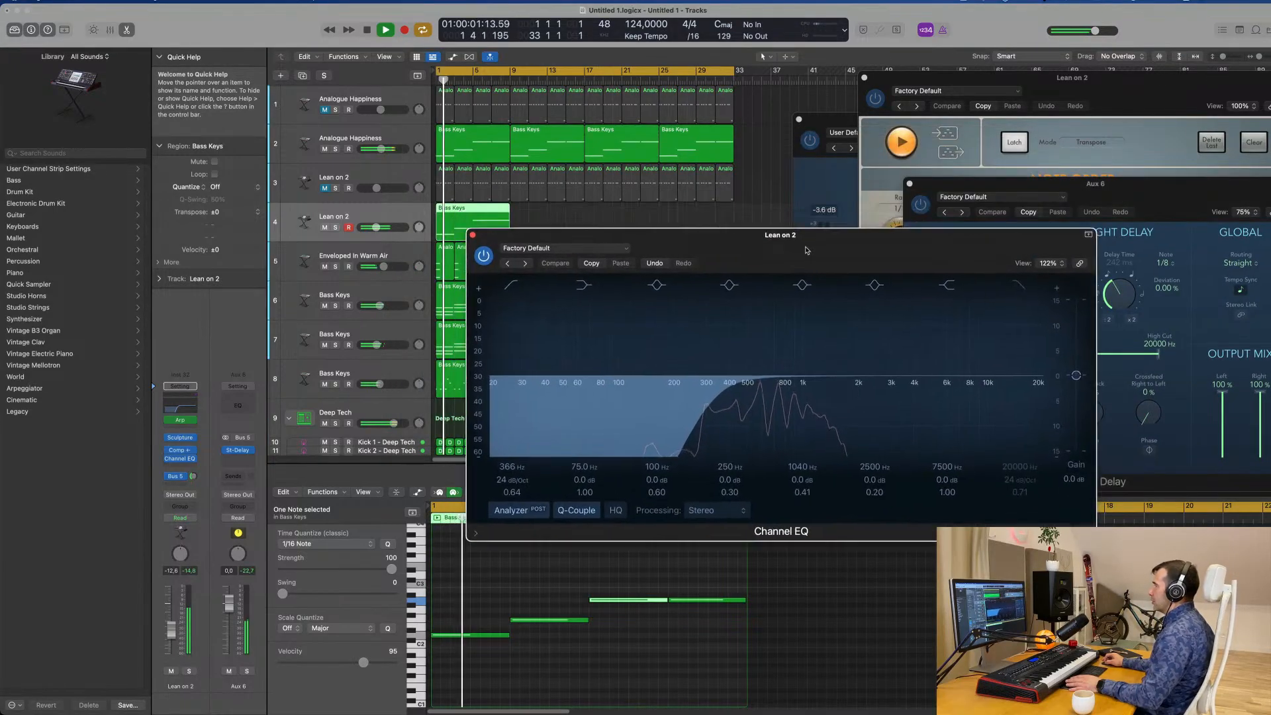
{"action": "left_click", "coordinate": [1035, 193]}
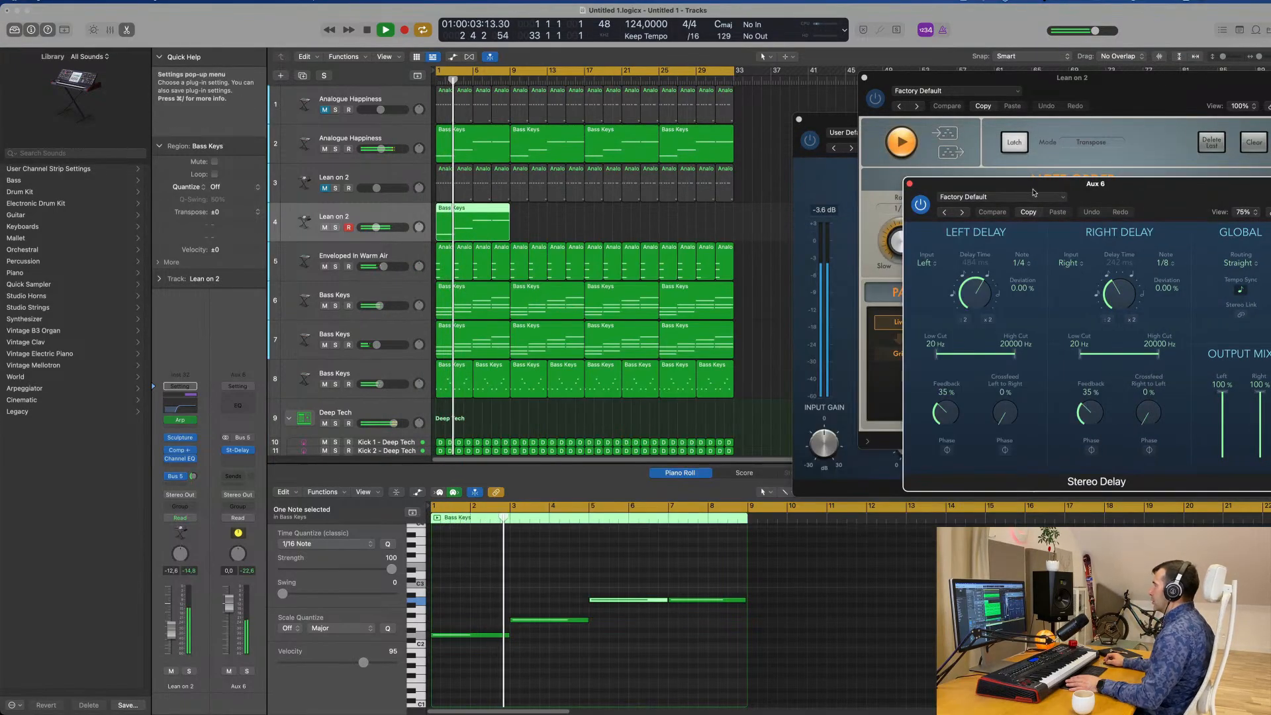
{"action": "left_click_drag", "start_coordinate": [1035, 193], "coordinate": [789, 361]}
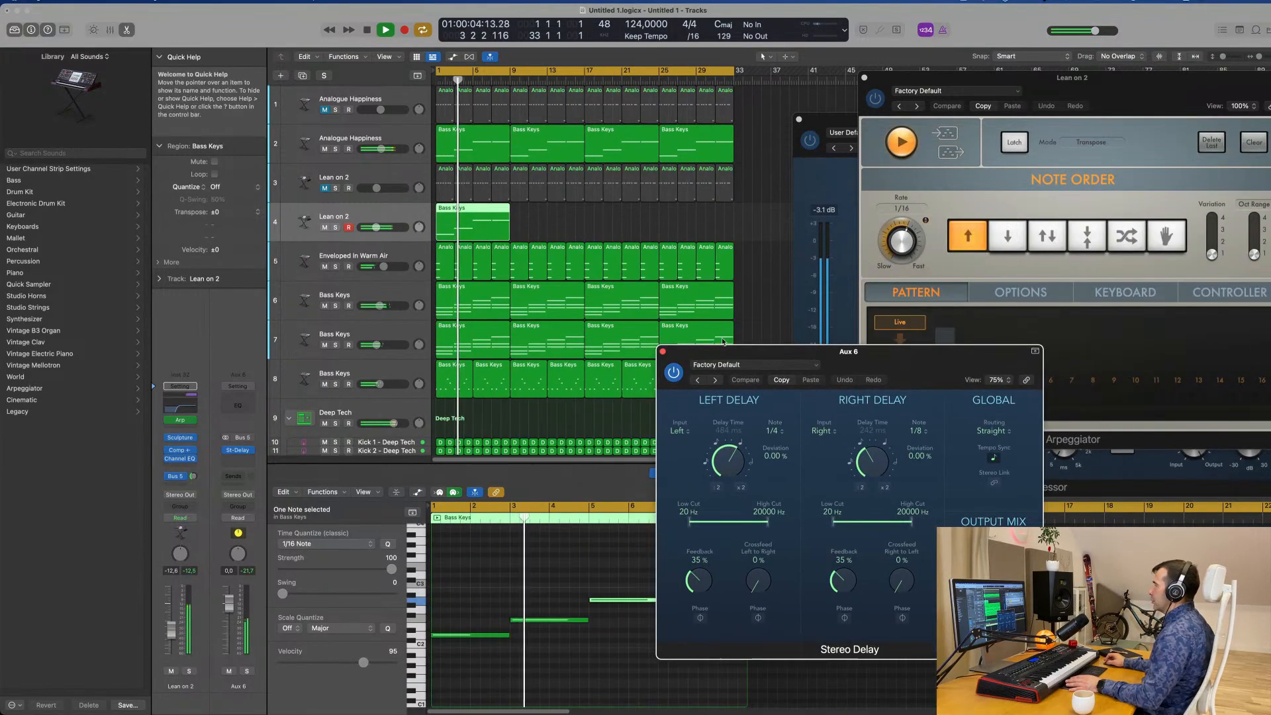
{"action": "left_click", "coordinate": [335, 149]}
{"action": "left_click", "coordinate": [335, 149]}
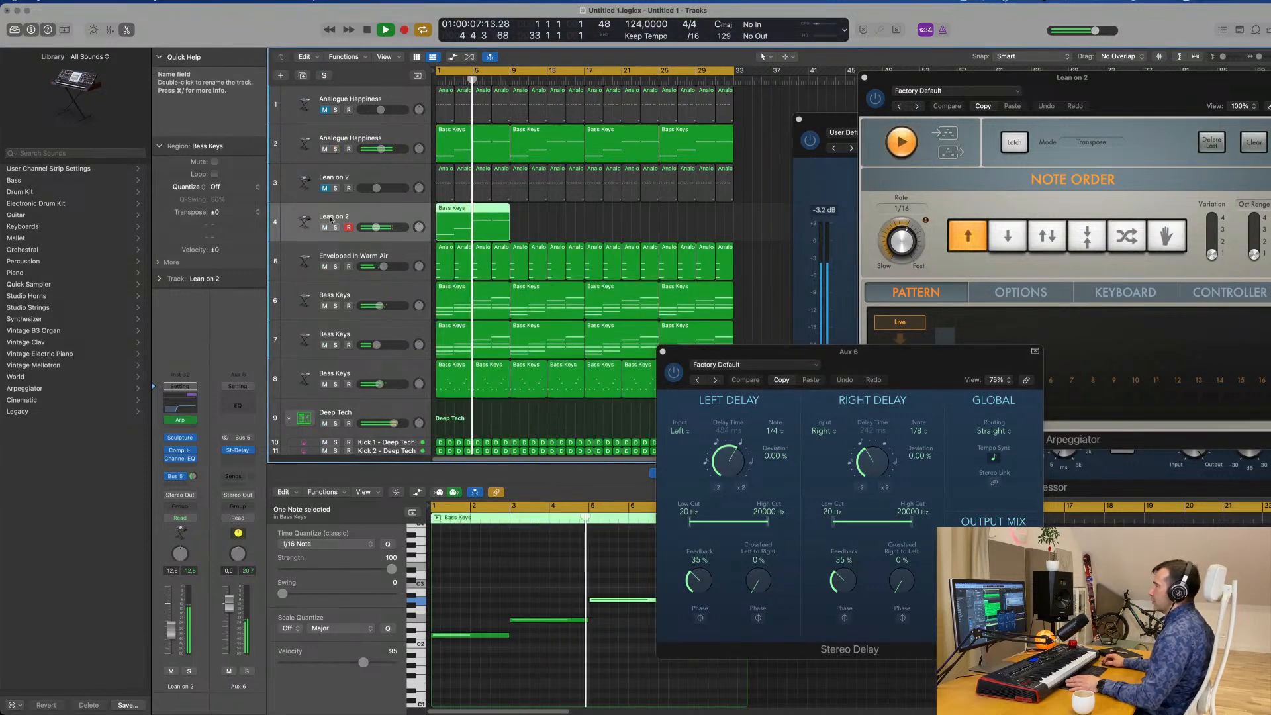
{"action": "left_click", "coordinate": [335, 227]}
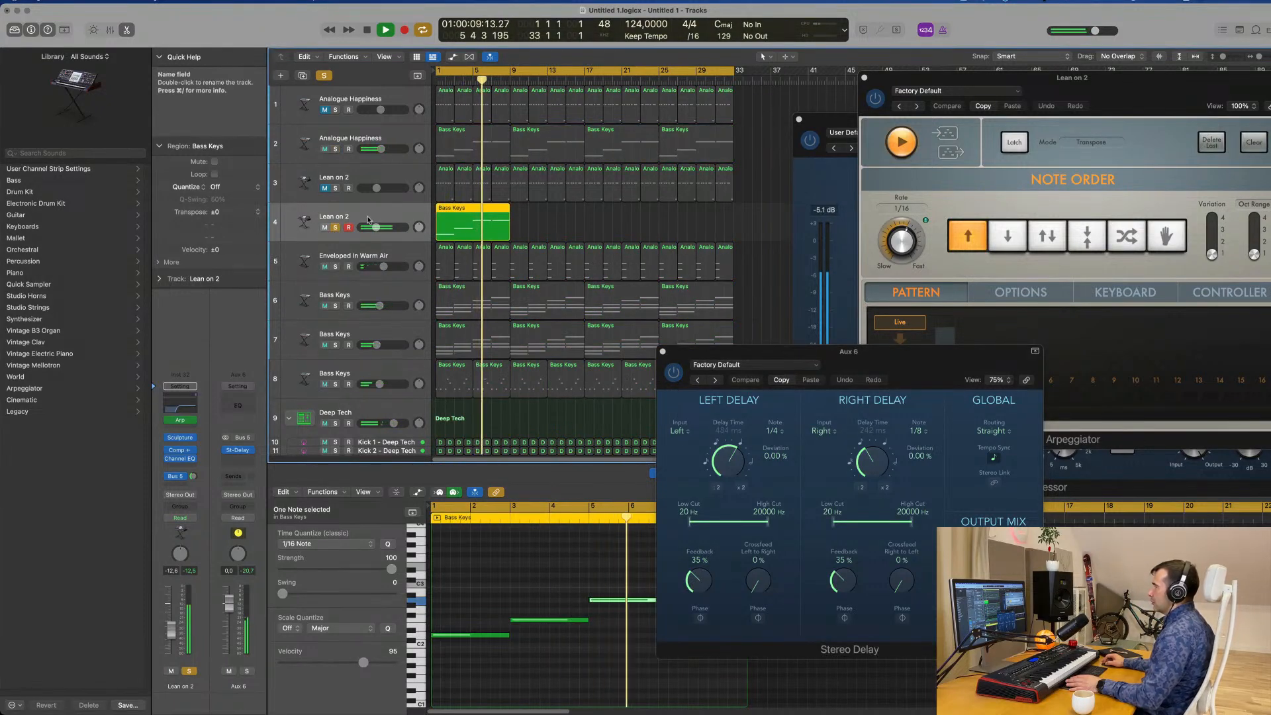
Set the Lean on 2 delay send to -5.9 dB and load the Dual 1/16 Slap preset in the Stereo Delay.
{"action": "left_click_drag", "start_coordinate": [193, 476], "coordinate": [195, 473]}
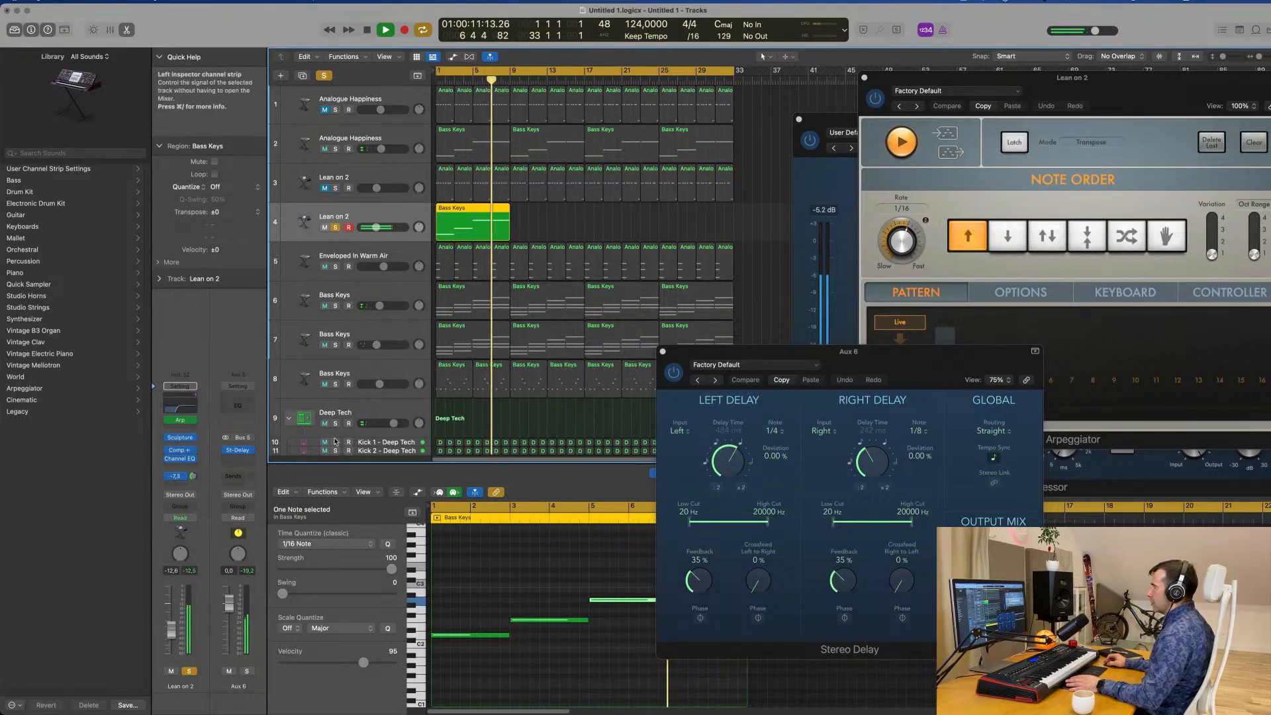
{"action": "left_click_drag", "start_coordinate": [827, 356], "coordinate": [623, 316]}
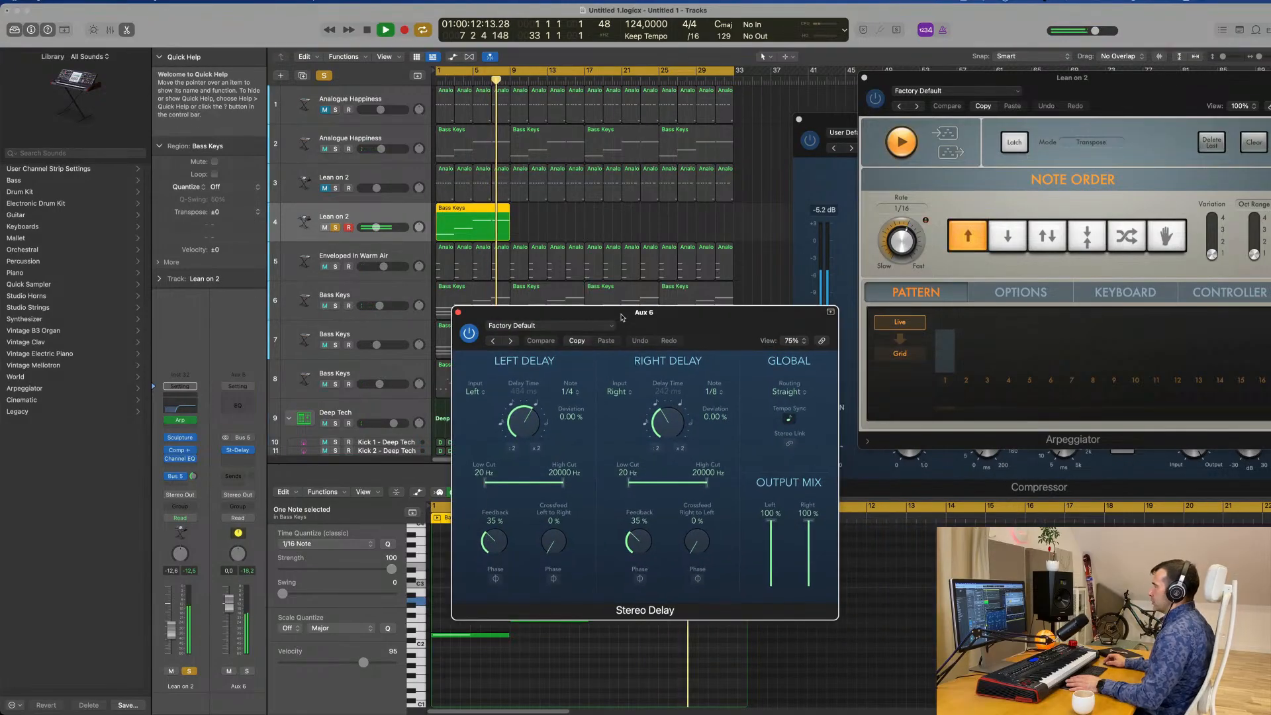
{"action": "left_click", "coordinate": [495, 342]}
{"action": "left_click", "coordinate": [495, 342]}
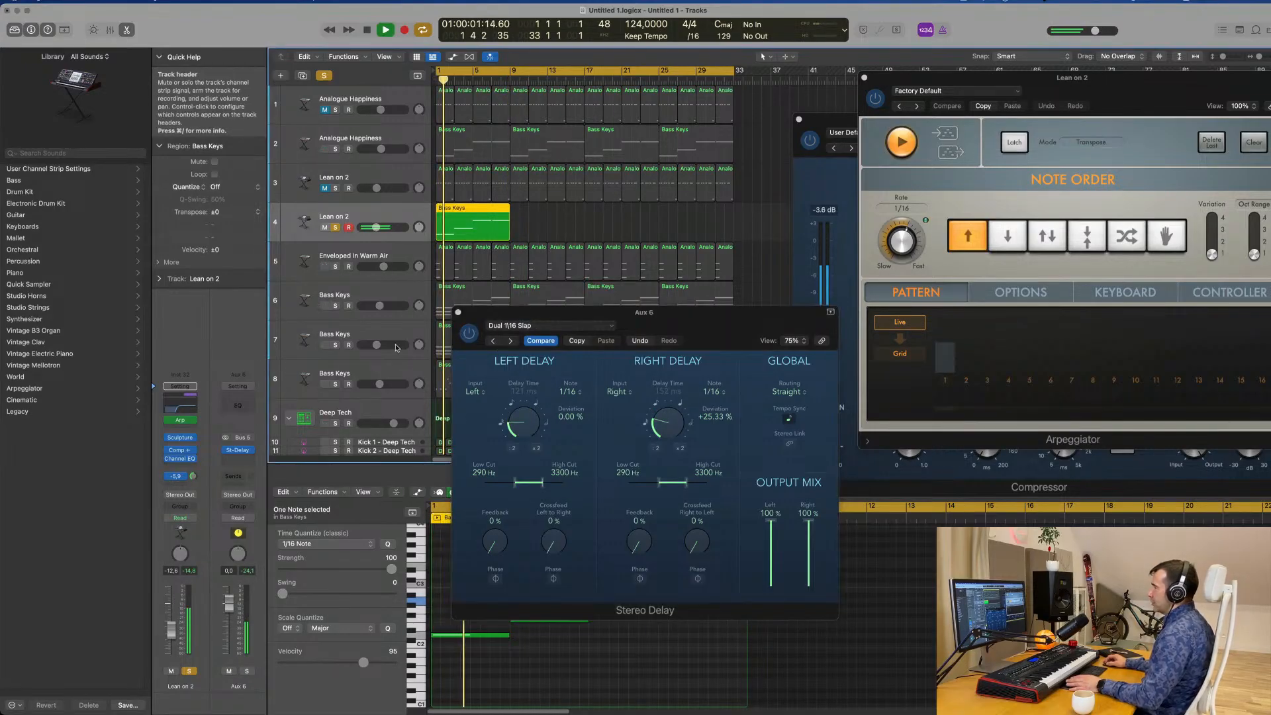
Unsolo Lean on 2 on track 4, set its volume to -14.0 dB in the replayed groove, and close the Stereo Delay.
{"action": "left_click", "coordinate": [470, 333]}
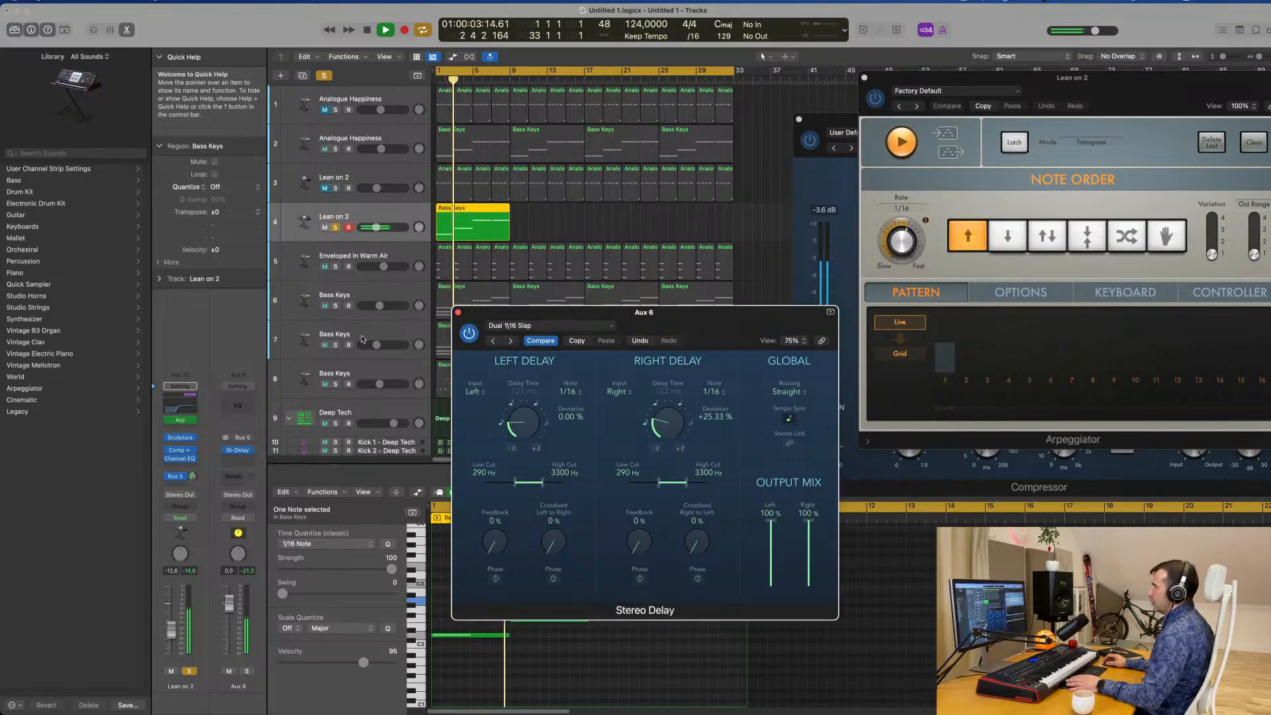
{"action": "key", "text": "Return"}
{"action": "left_click", "coordinate": [190, 671]}
{"action": "key", "text": "space"}
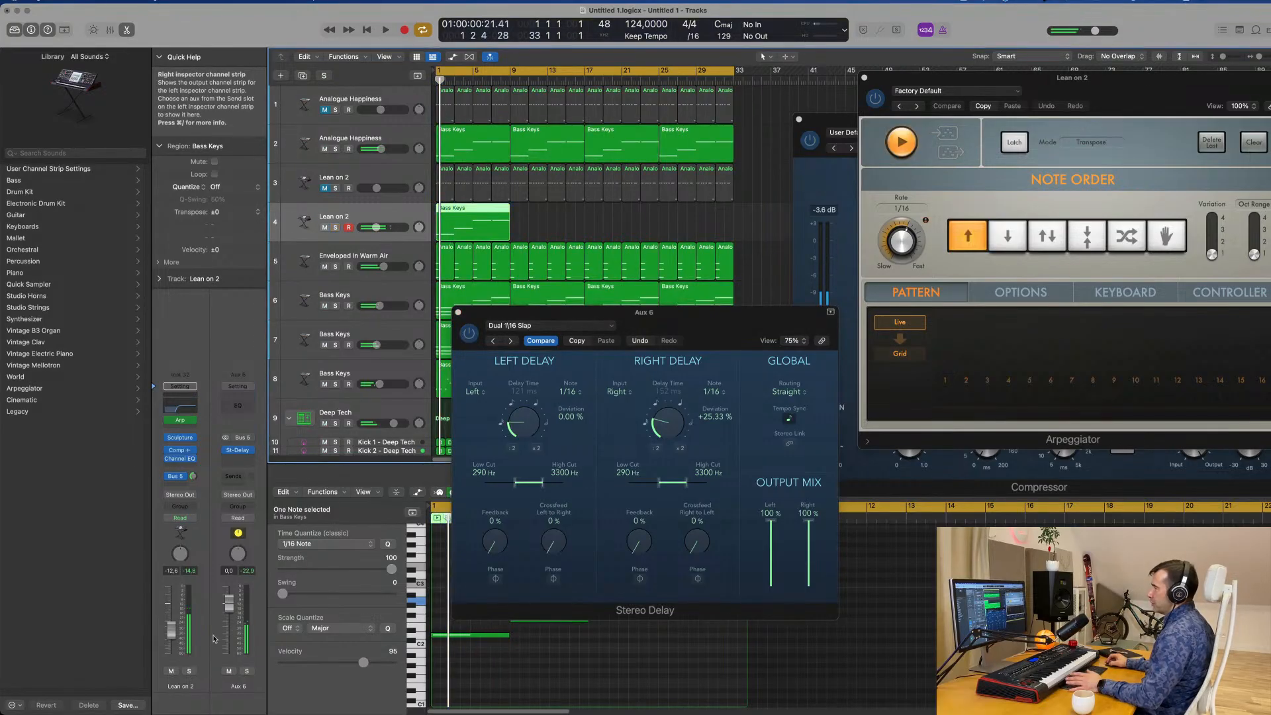
{"action": "key", "text": "space"}
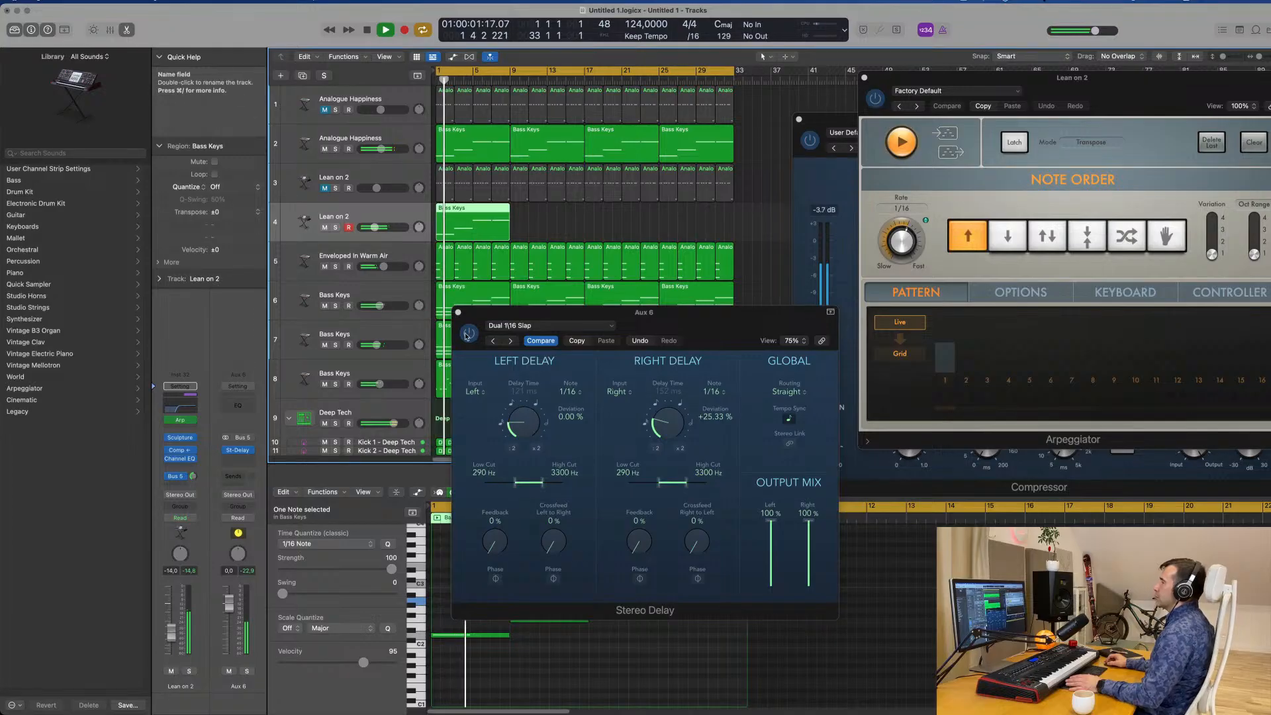
{"action": "left_click", "coordinate": [458, 312]}
Repeat the track 4 Bass Keys region three times so the layer fills the arrangement up to bar 33.
{"action": "key", "text": "super+Left"}
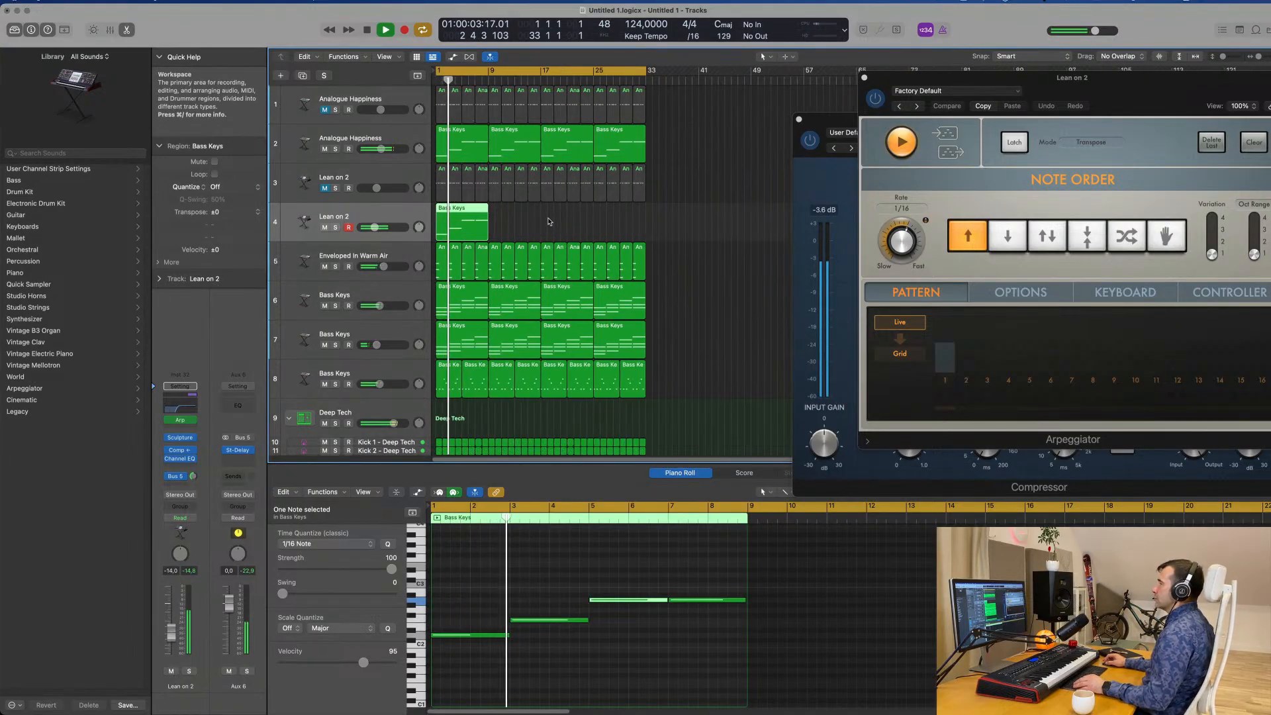
{"action": "left_click_drag", "start_coordinate": [550, 221], "coordinate": [415, 239]}
{"action": "key", "text": "super+r"}
{"action": "key", "text": "super+r"}
{"action": "key", "text": "super+r"}
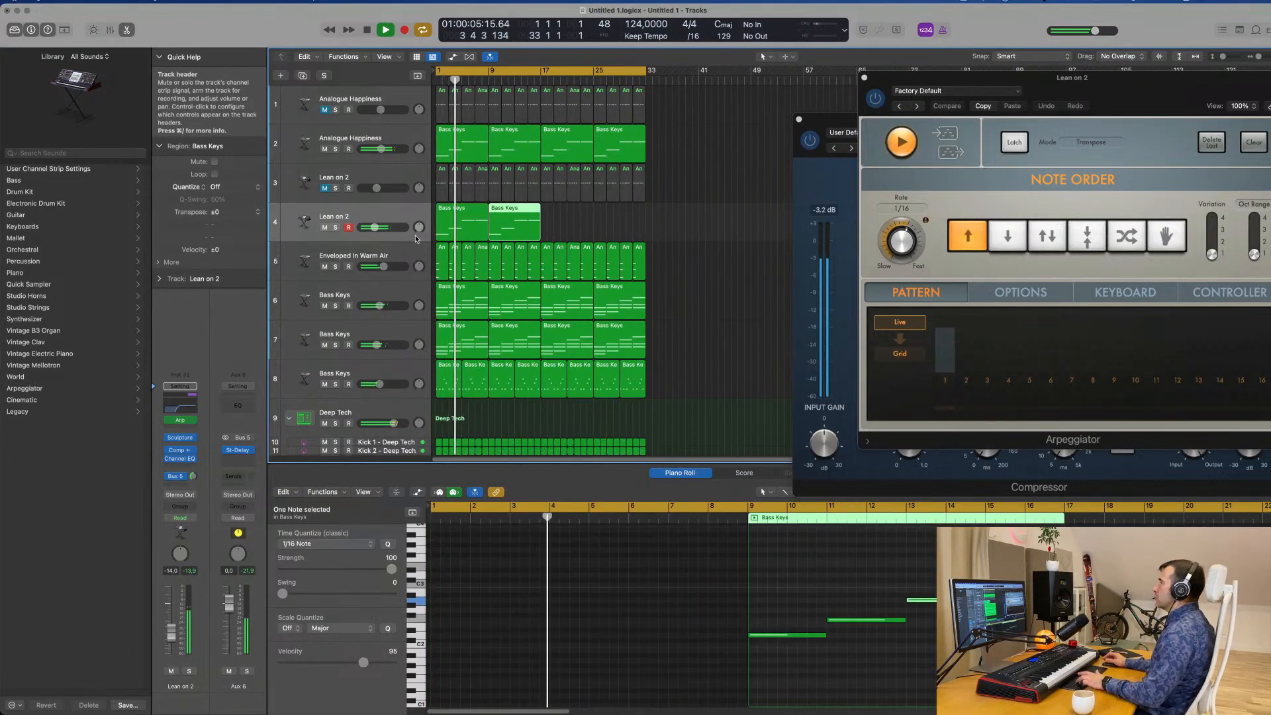
{"action": "key", "text": "super+Right"}
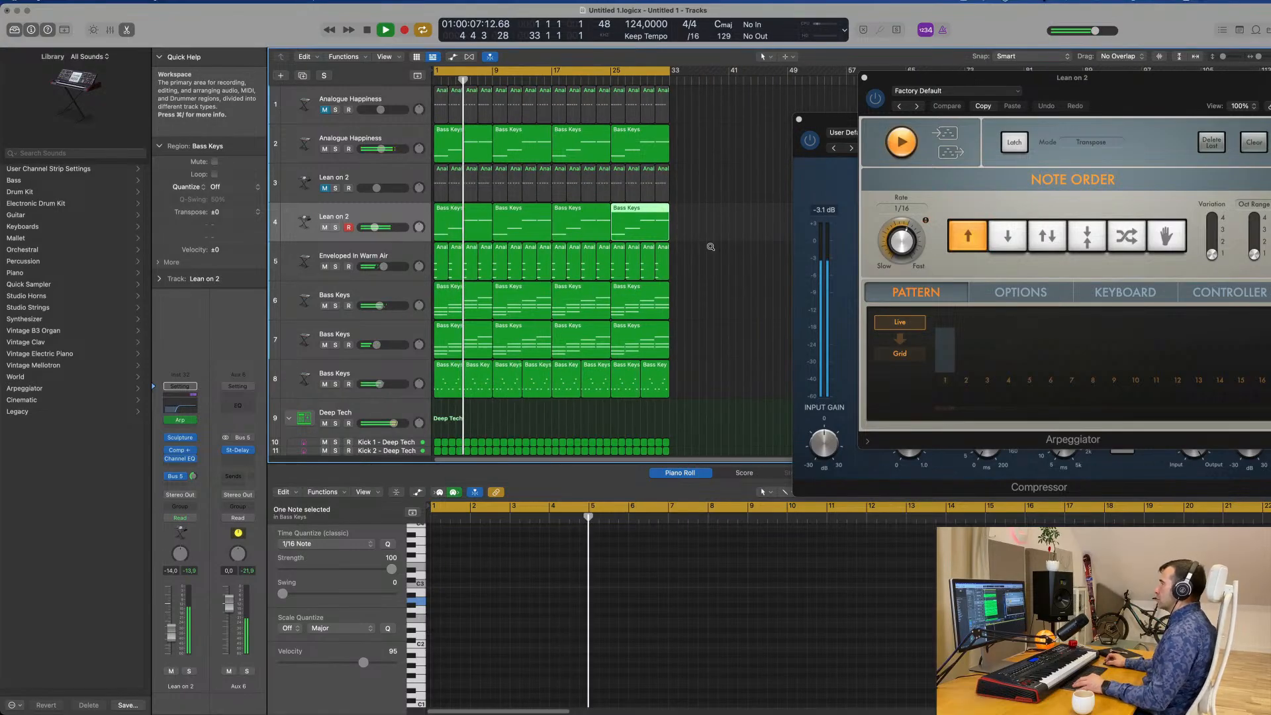
Review all instrument and Deep Tech drum tracks in the arrangement while the groove plays.
{"action": "key", "text": "super+Up"}
{"action": "scroll", "coordinate": [720, 243], "scroll_direction": "down", "scroll_amount": 3}
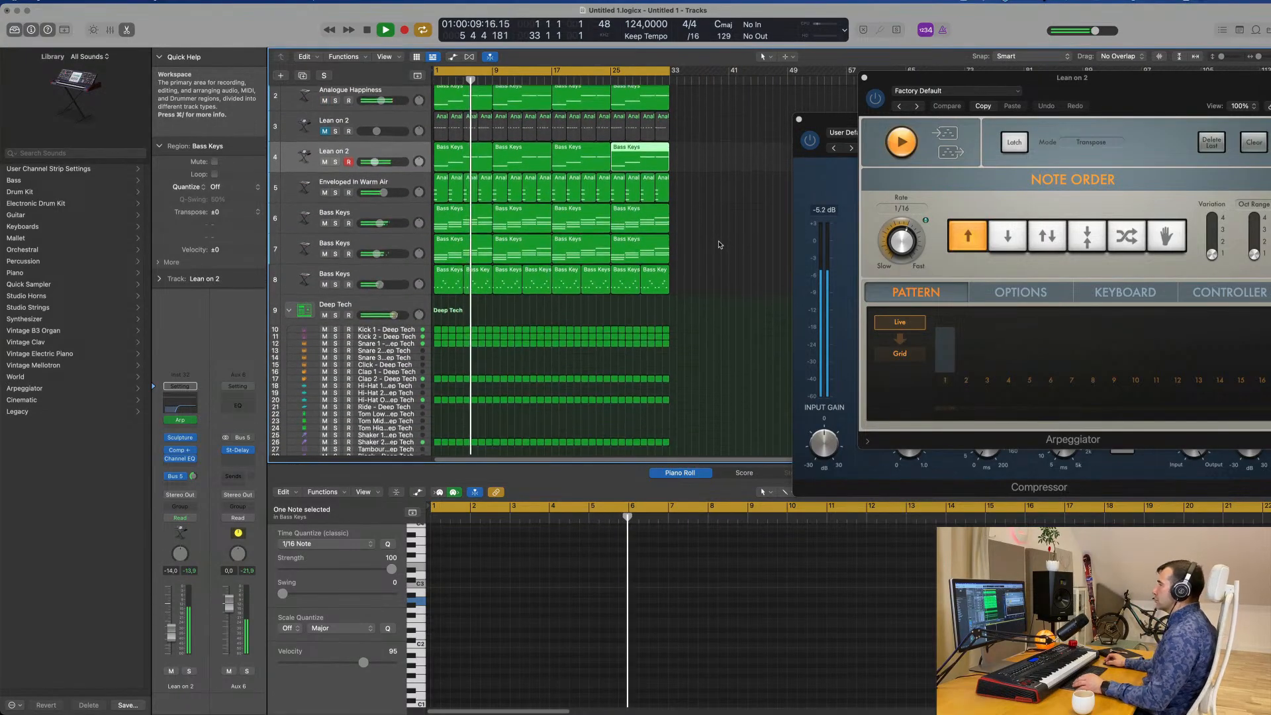
{"action": "scroll", "coordinate": [720, 243], "scroll_direction": "up", "scroll_amount": 2}
{"action": "scroll", "coordinate": [651, 245], "scroll_direction": "down", "scroll_amount": 1}
{"action": "scroll", "coordinate": [651, 244], "scroll_direction": "down", "scroll_amount": 1}
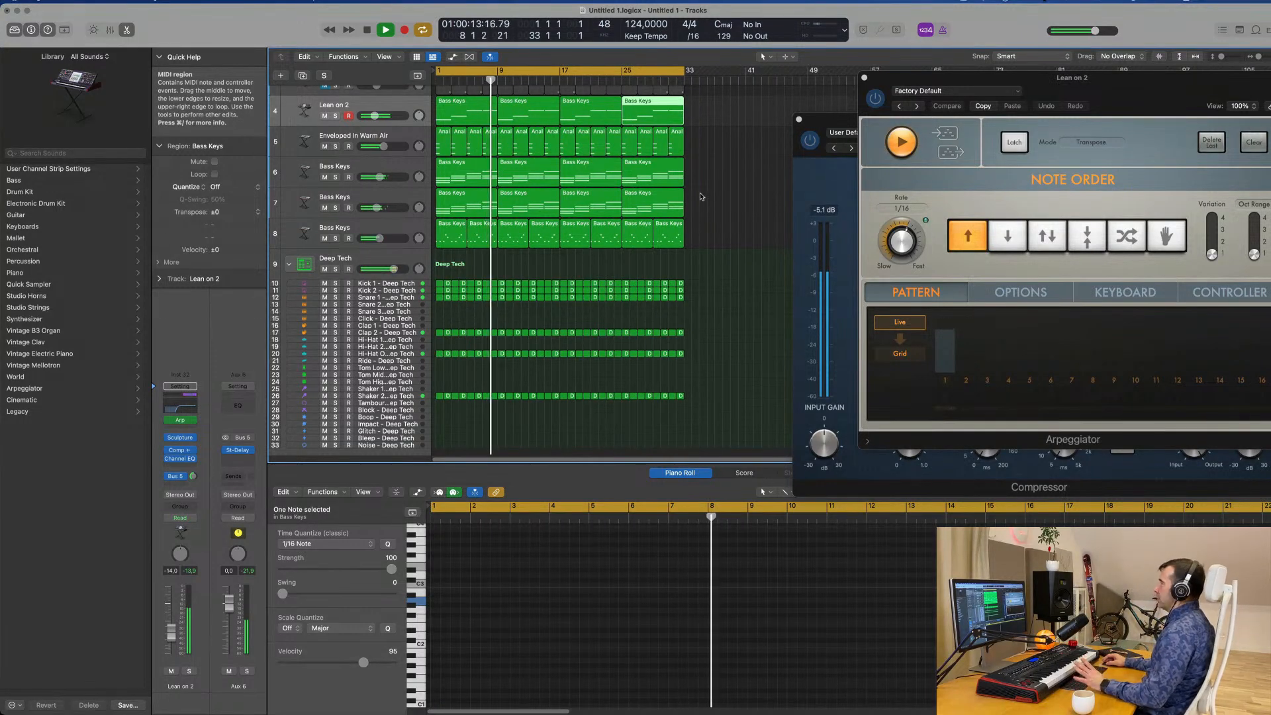
{"action": "left_click", "coordinate": [964, 1]}
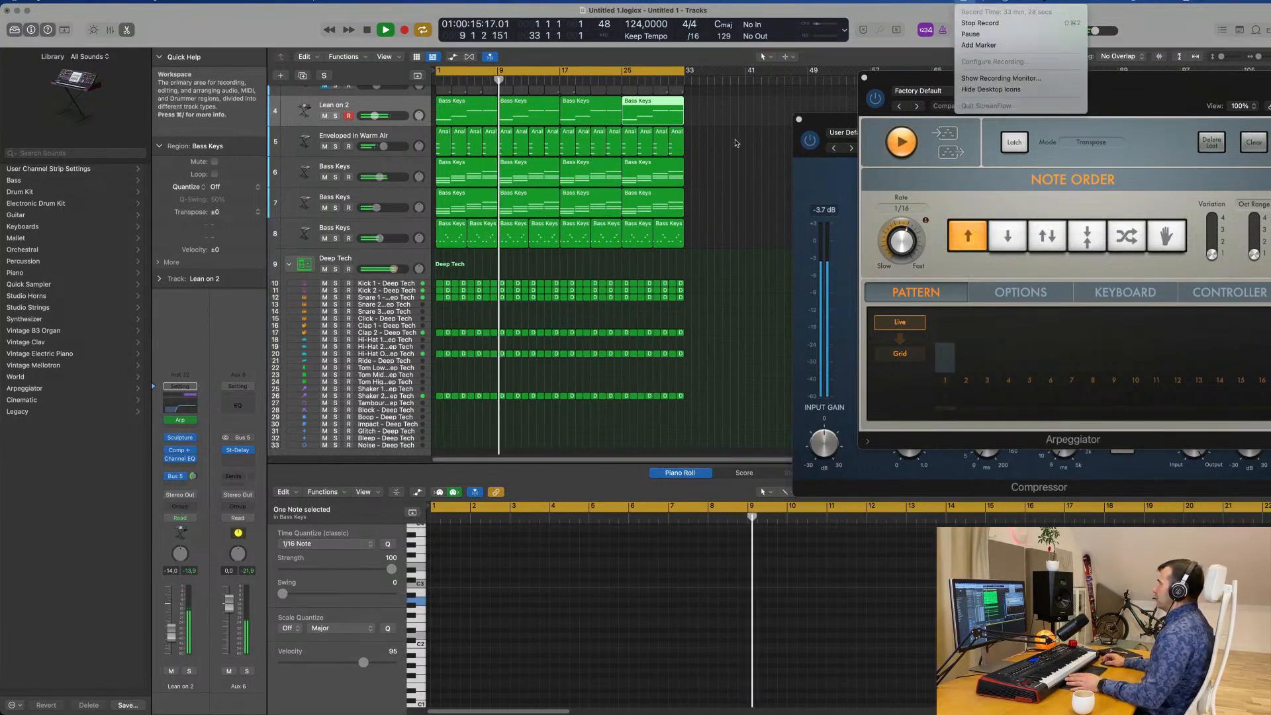
{"action": "left_click", "coordinate": [728, 160]}
{"action": "scroll", "coordinate": [739, 179], "scroll_direction": "up", "scroll_amount": 3}
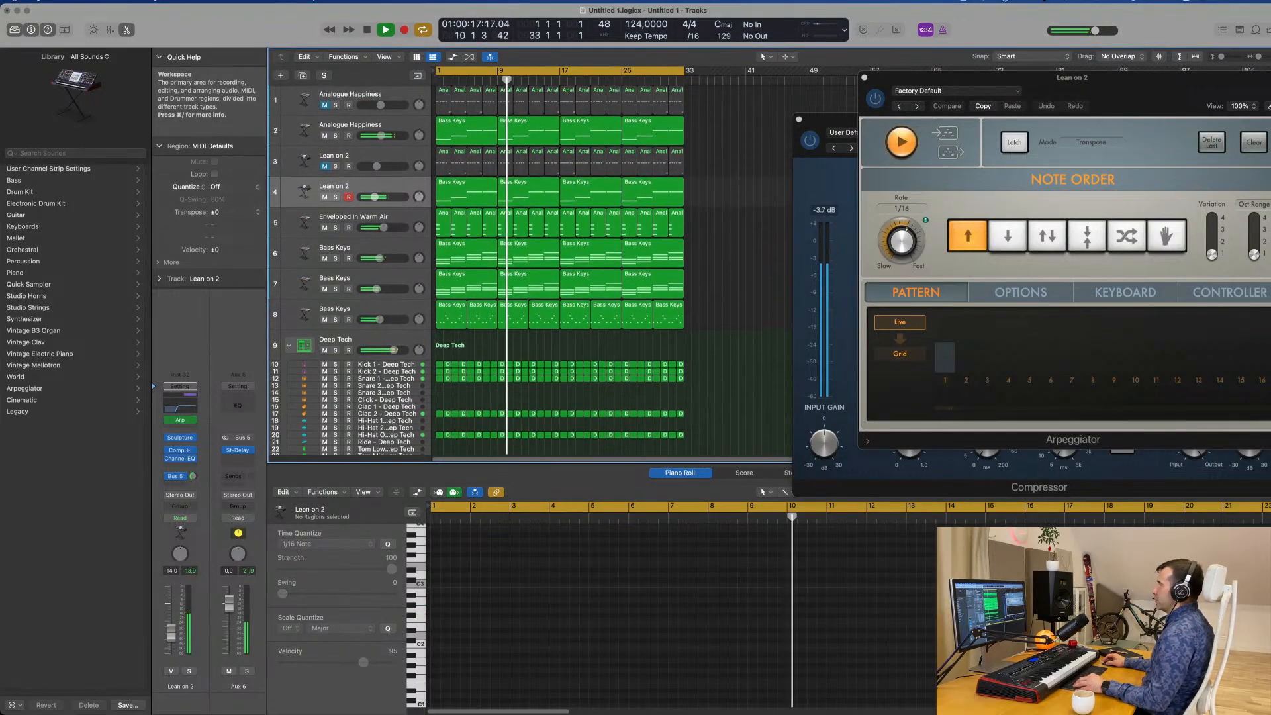